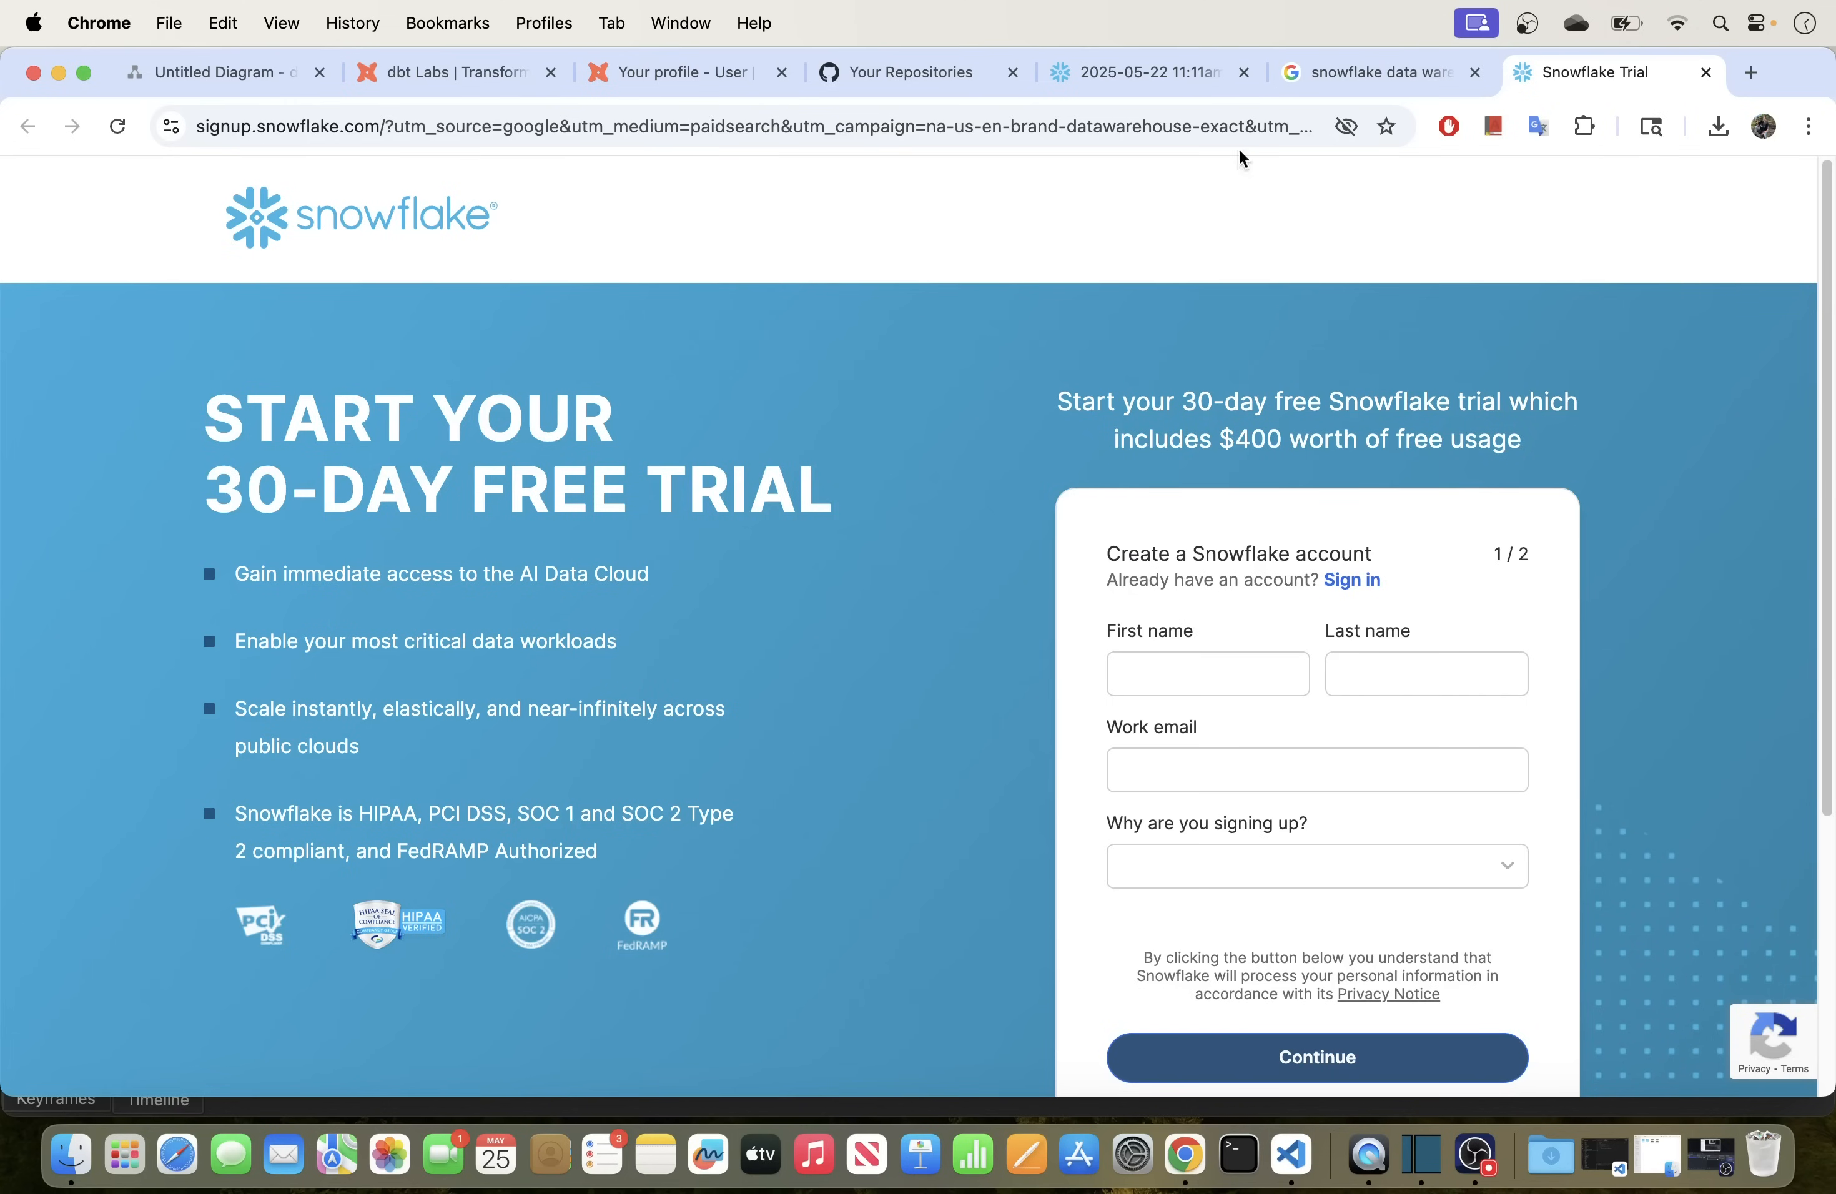
Step: Close the Snowflake trial signup page and view the account menu in the open Snowflake worksheet session
click(1706, 72)
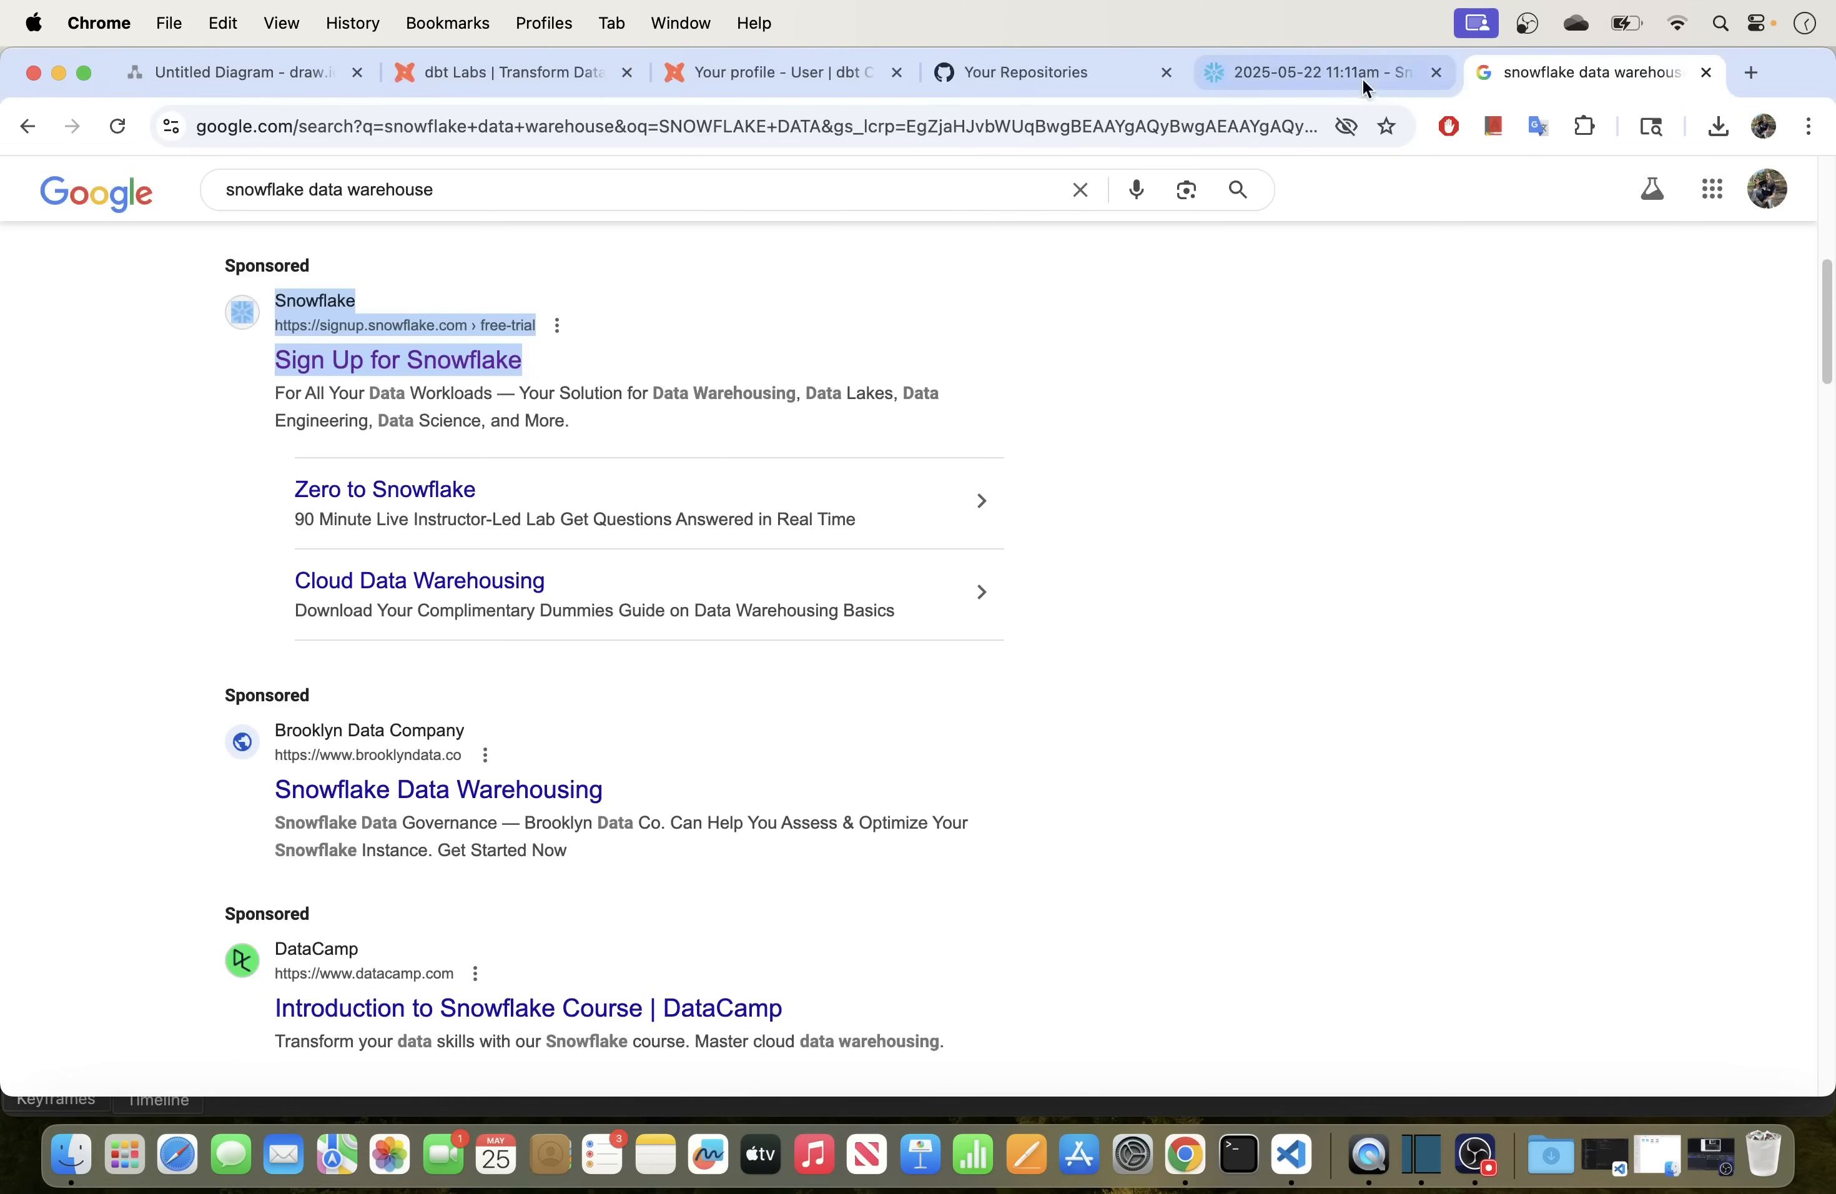
click(1324, 72)
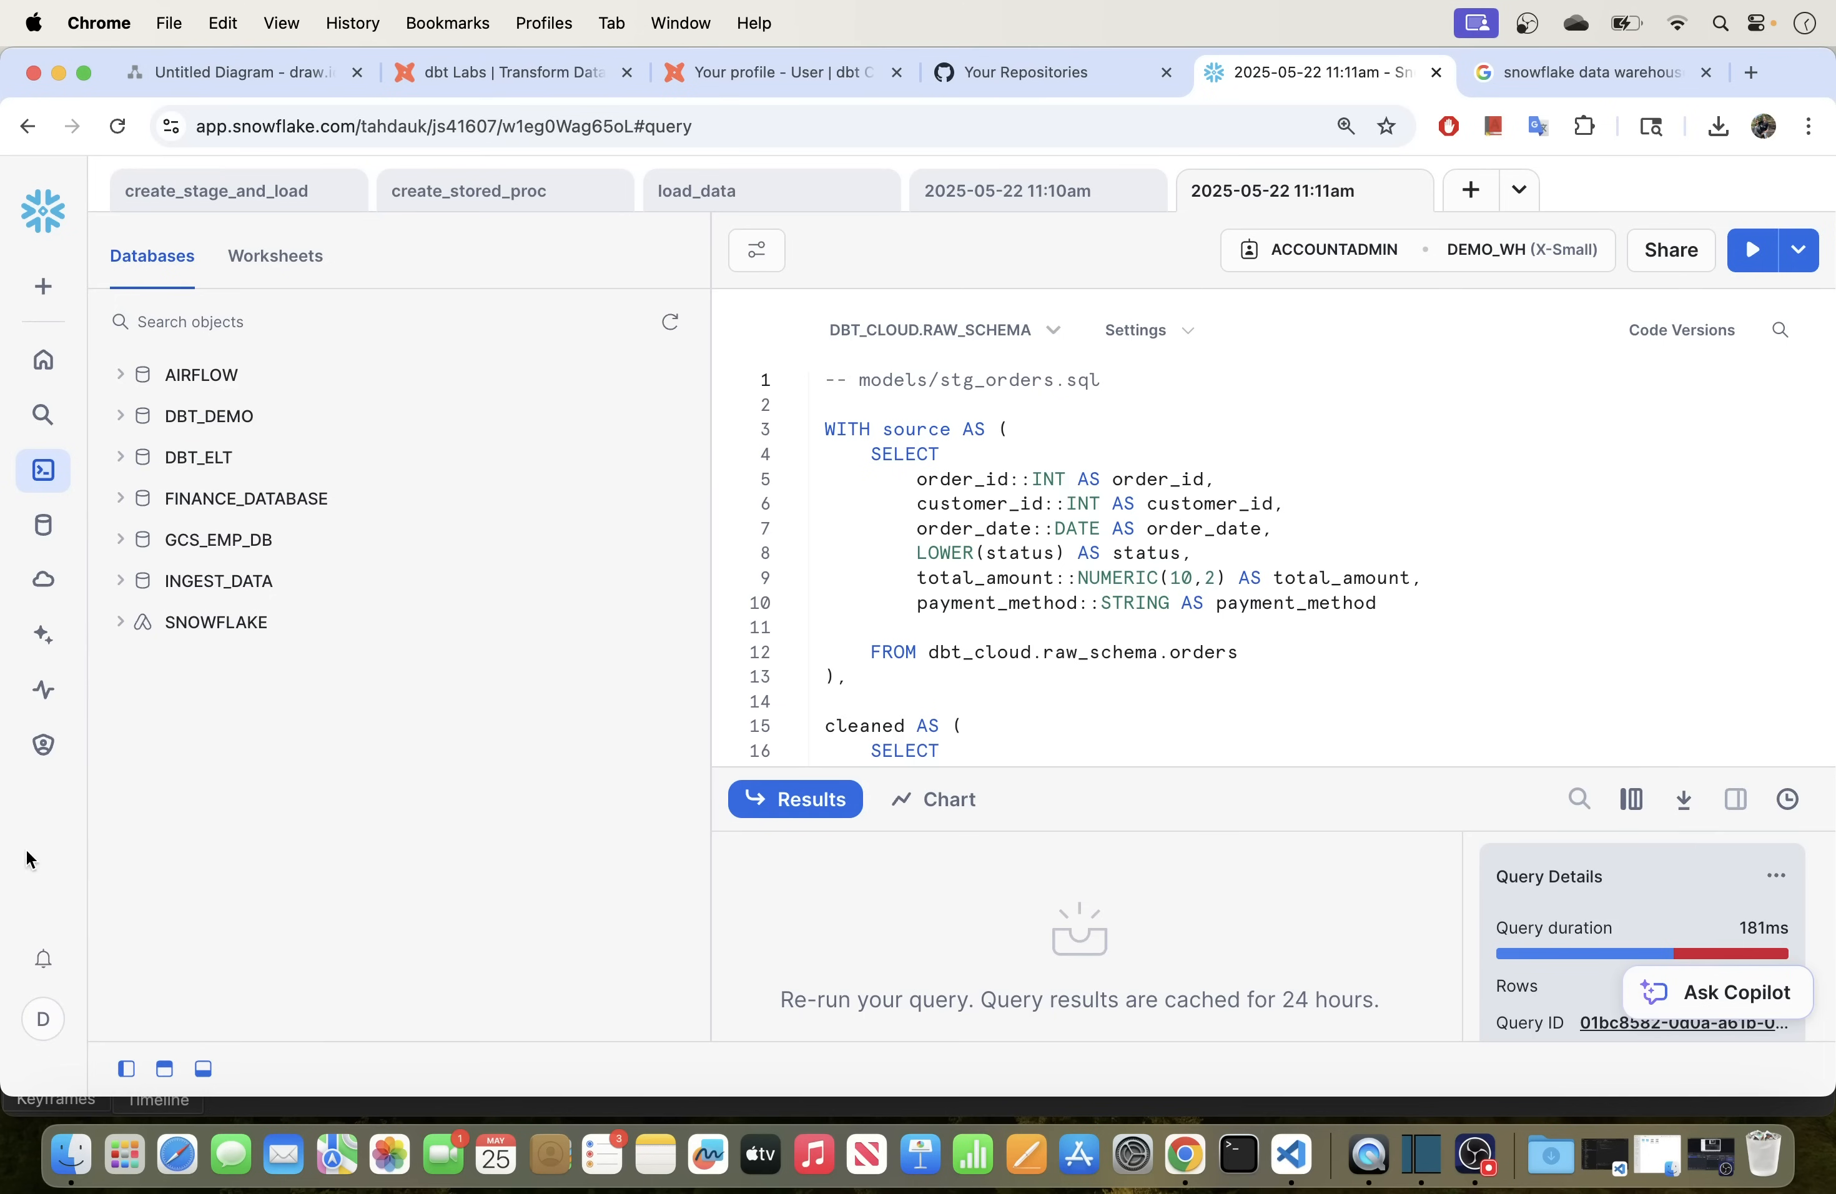
click(42, 1019)
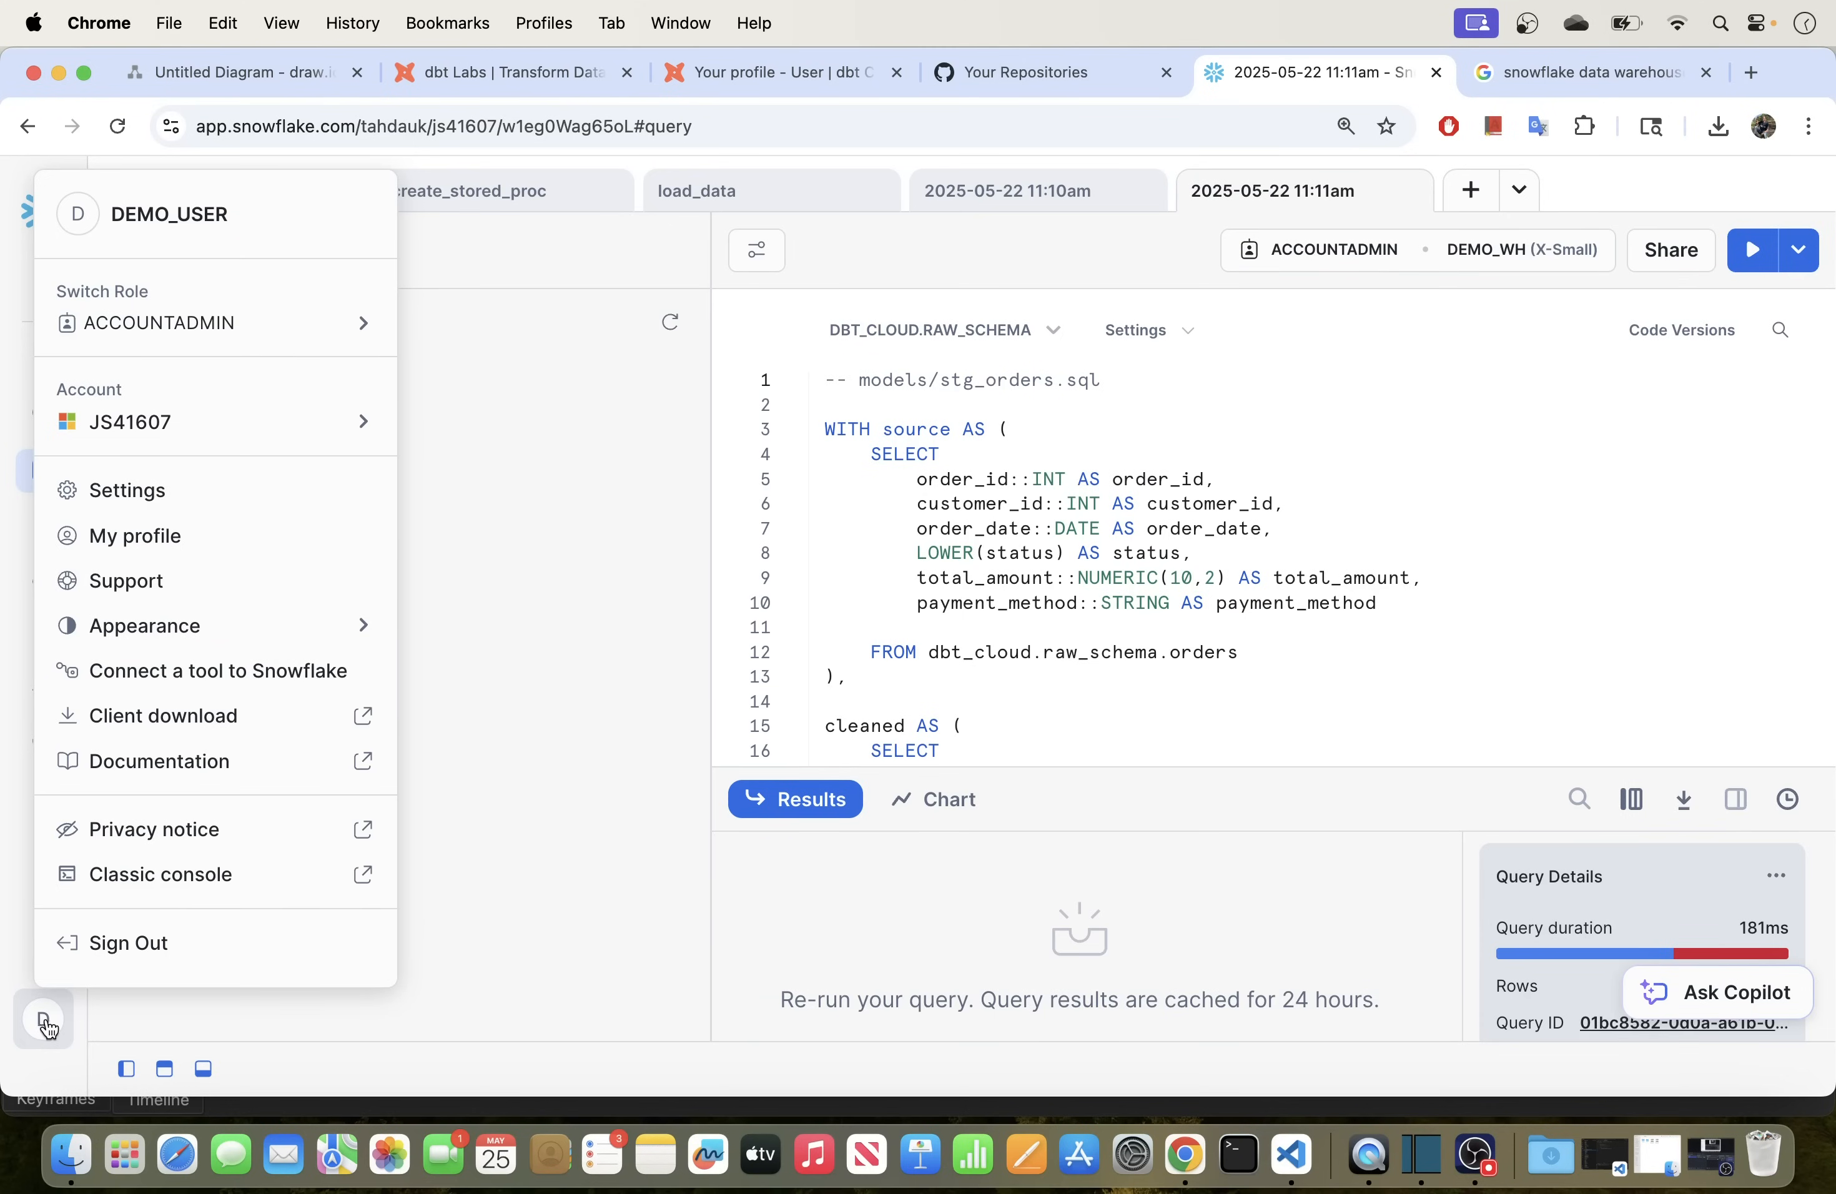
click(869, 262)
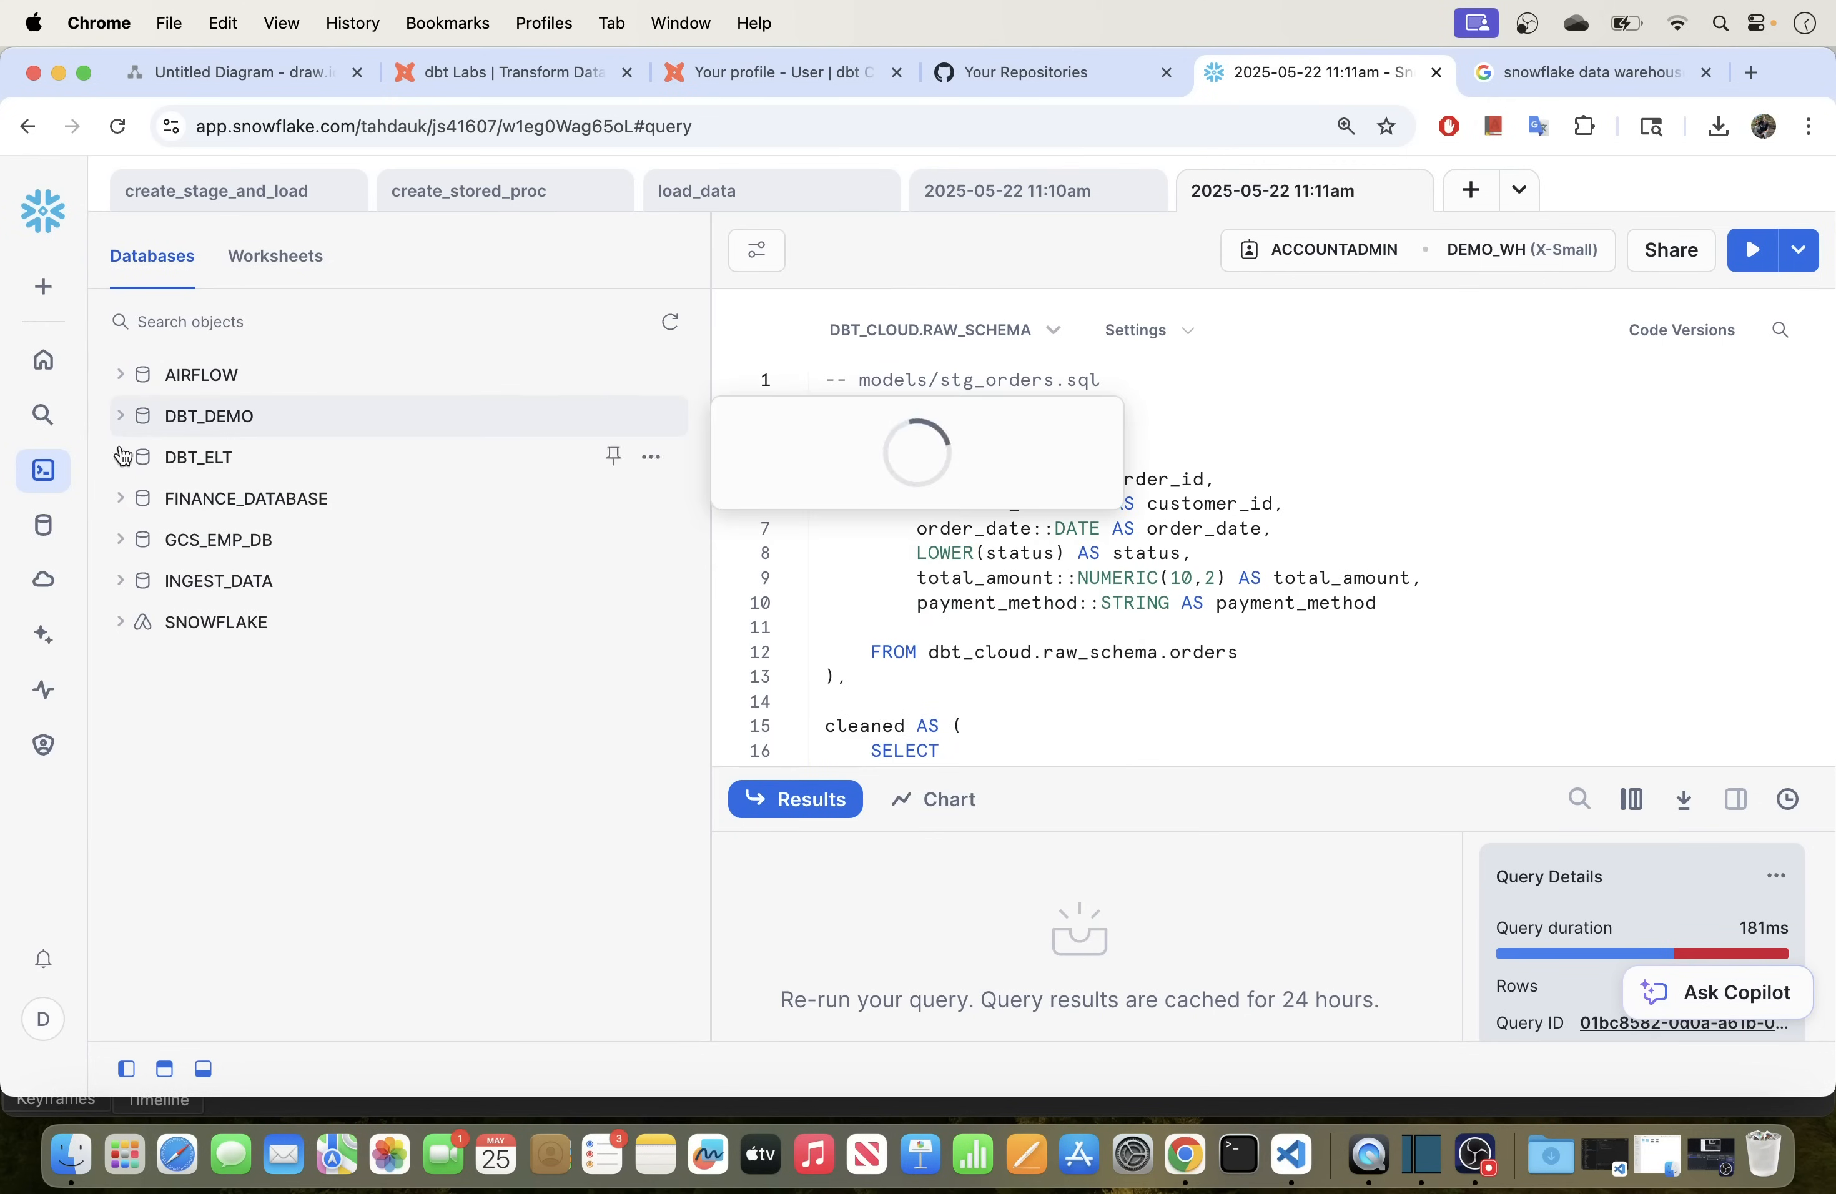
Step: Look at the Snowflake databases list, and create a new SQL worksheet
click(43, 286)
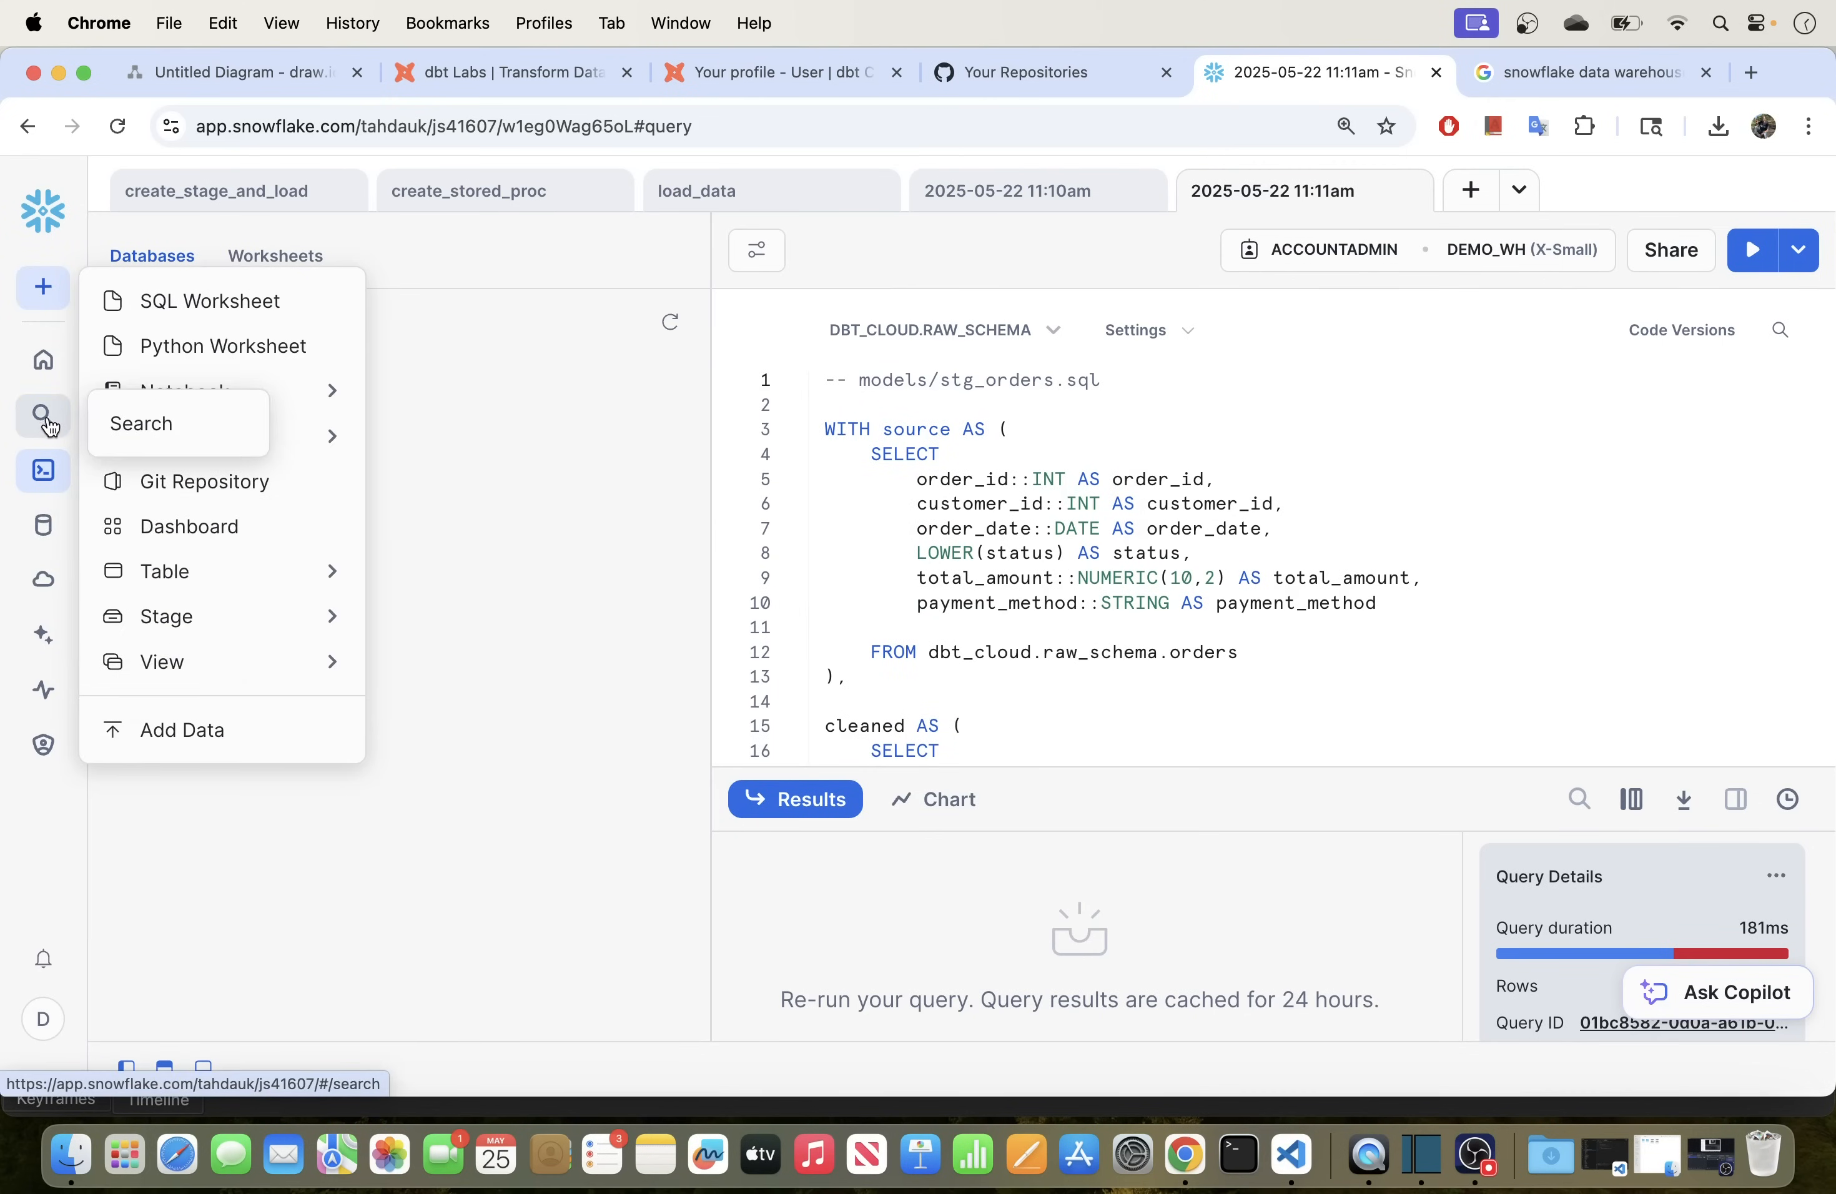
mouse_move(45, 627)
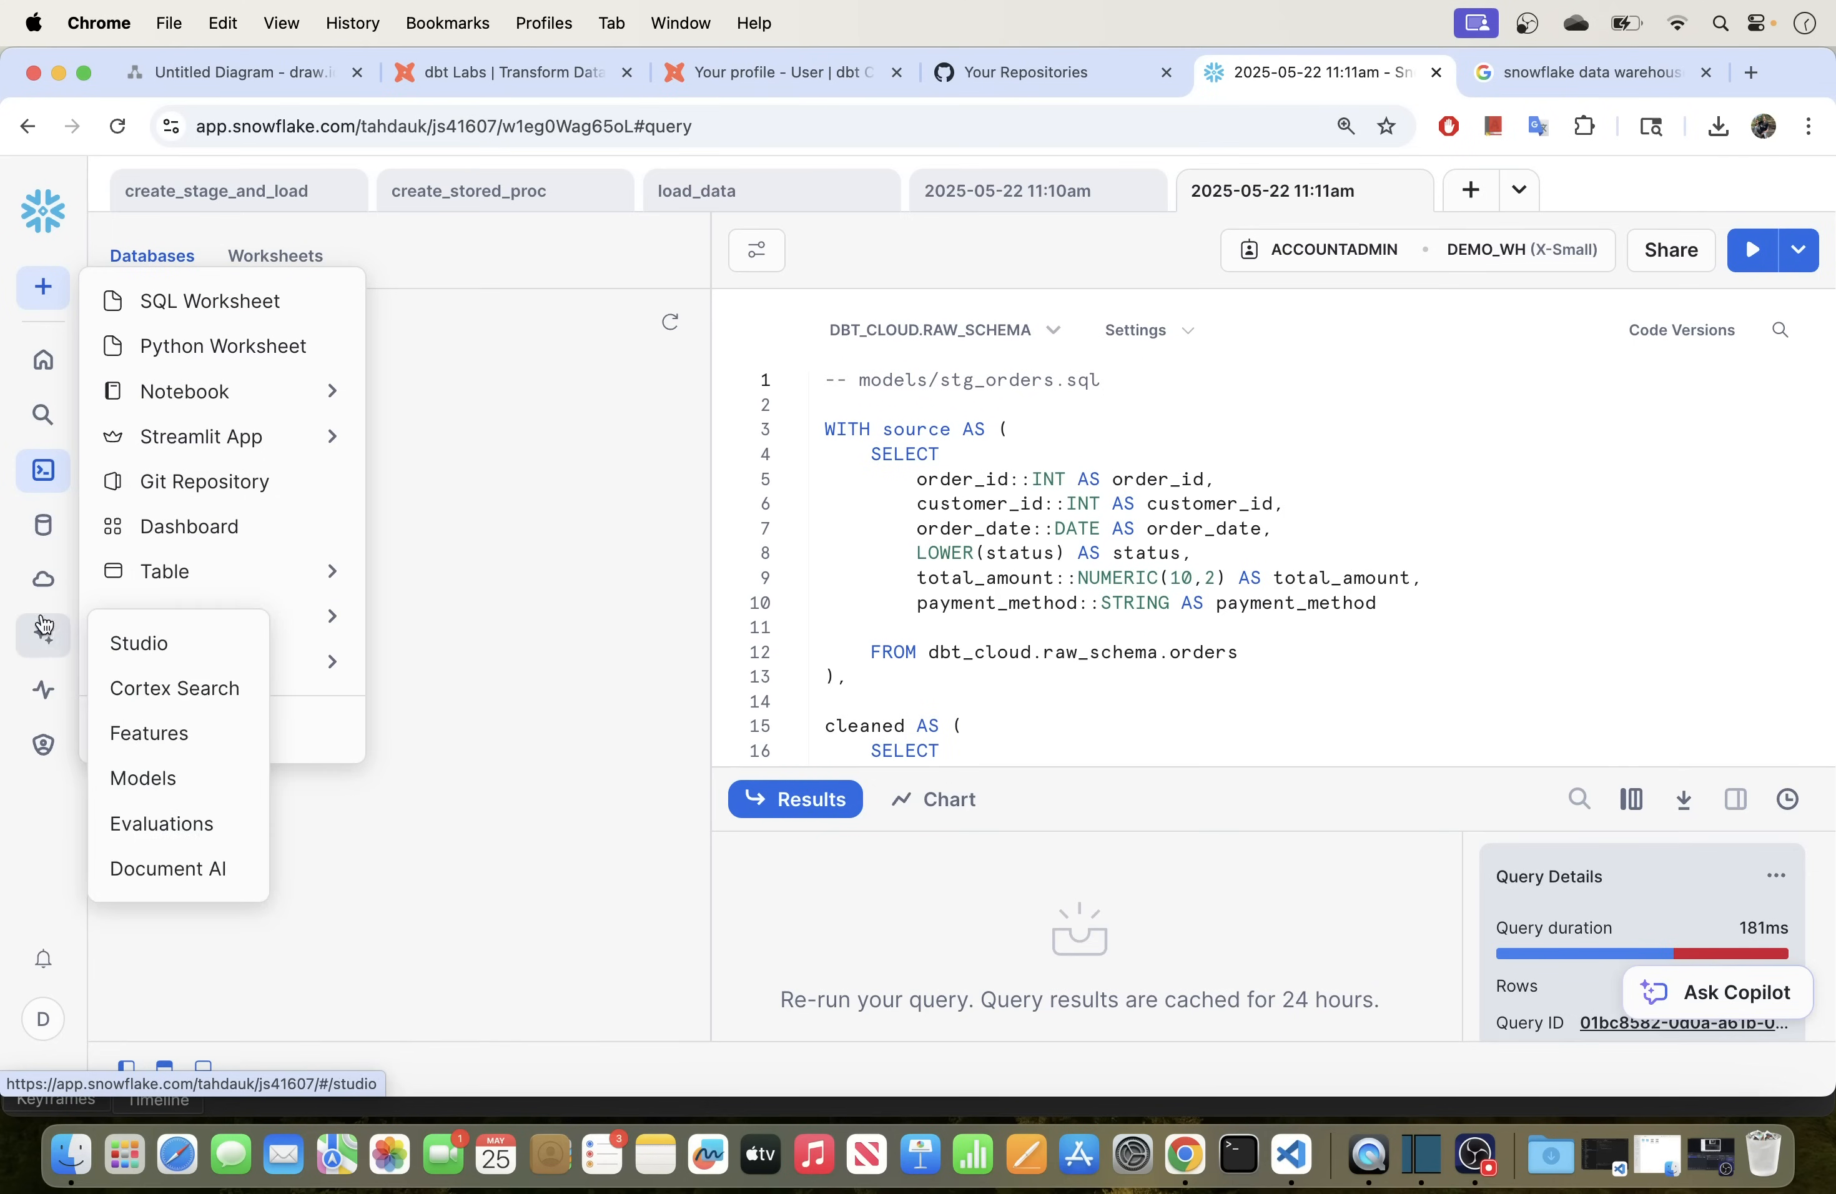
click(45, 526)
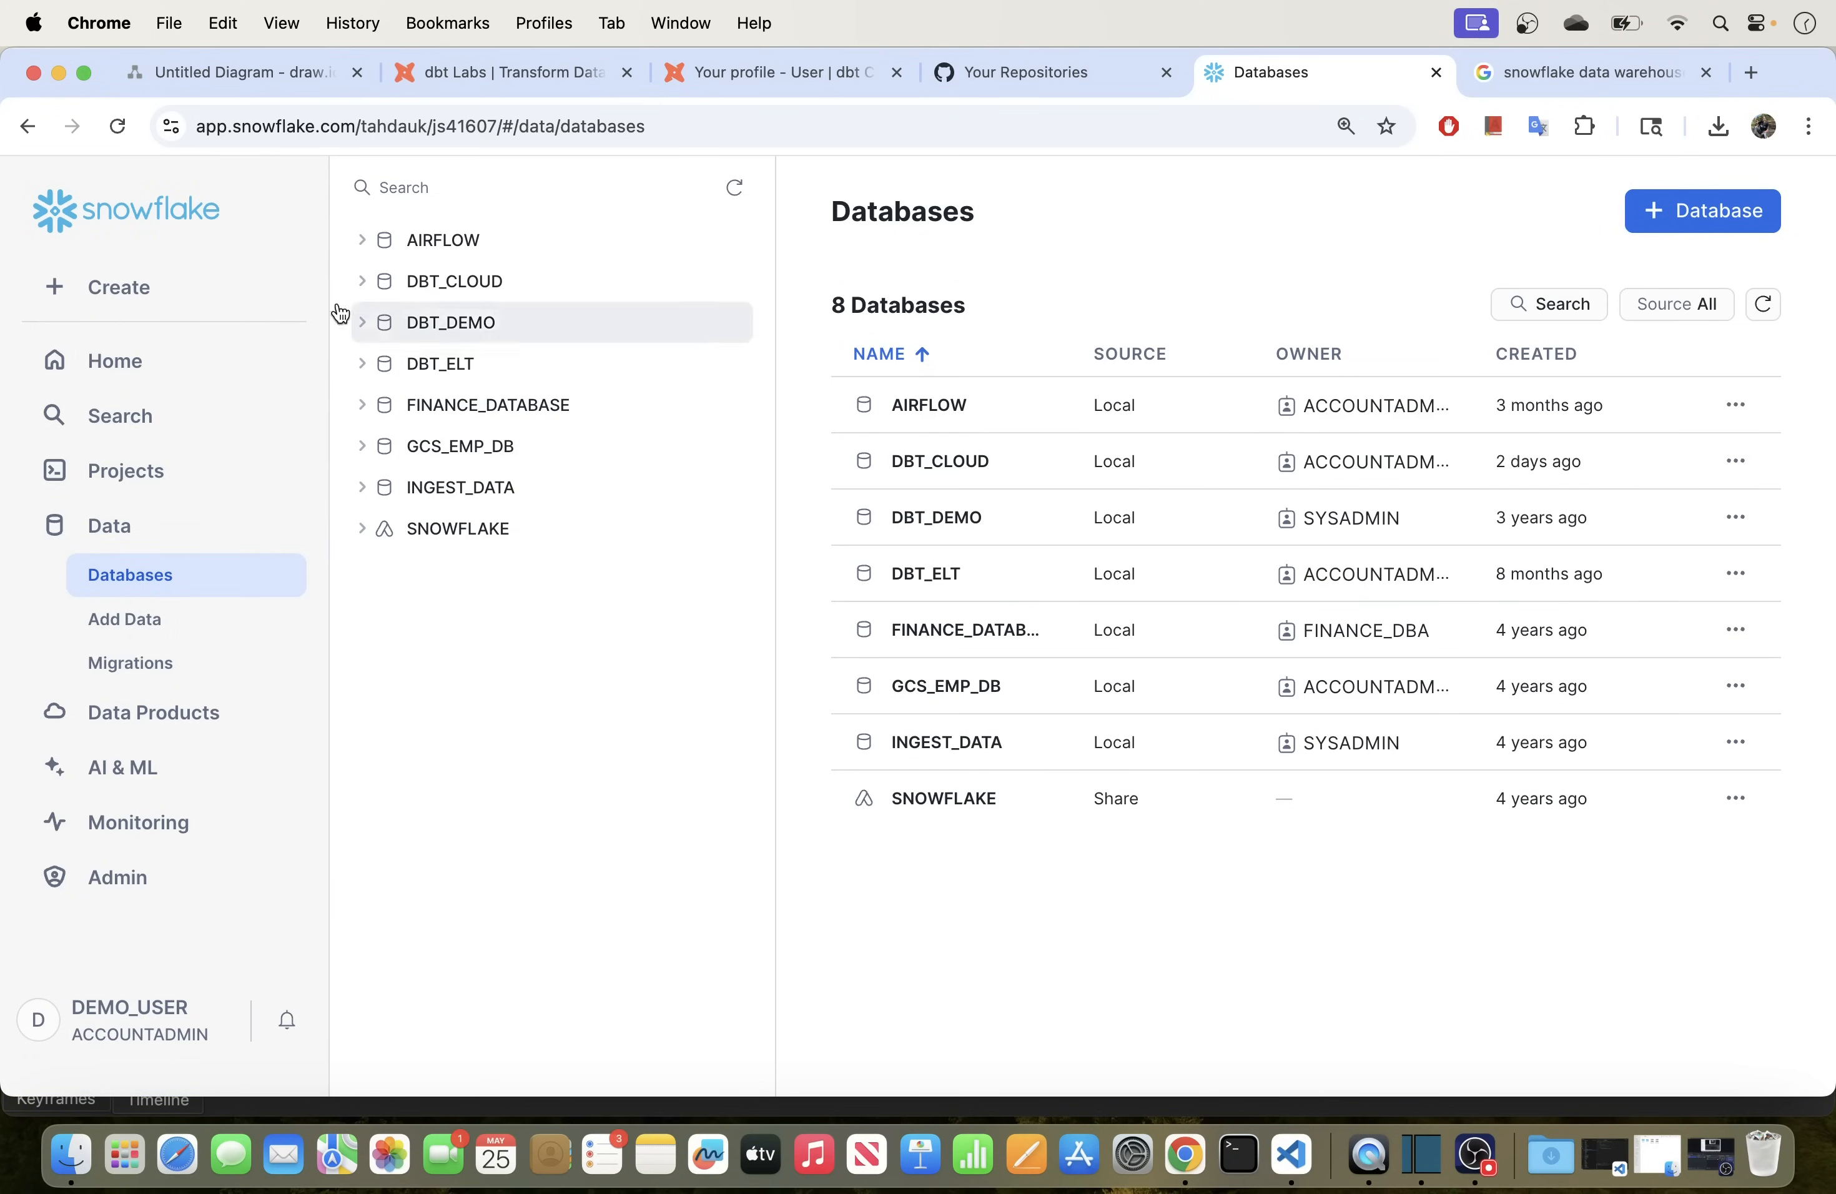
click(199, 301)
click(253, 350)
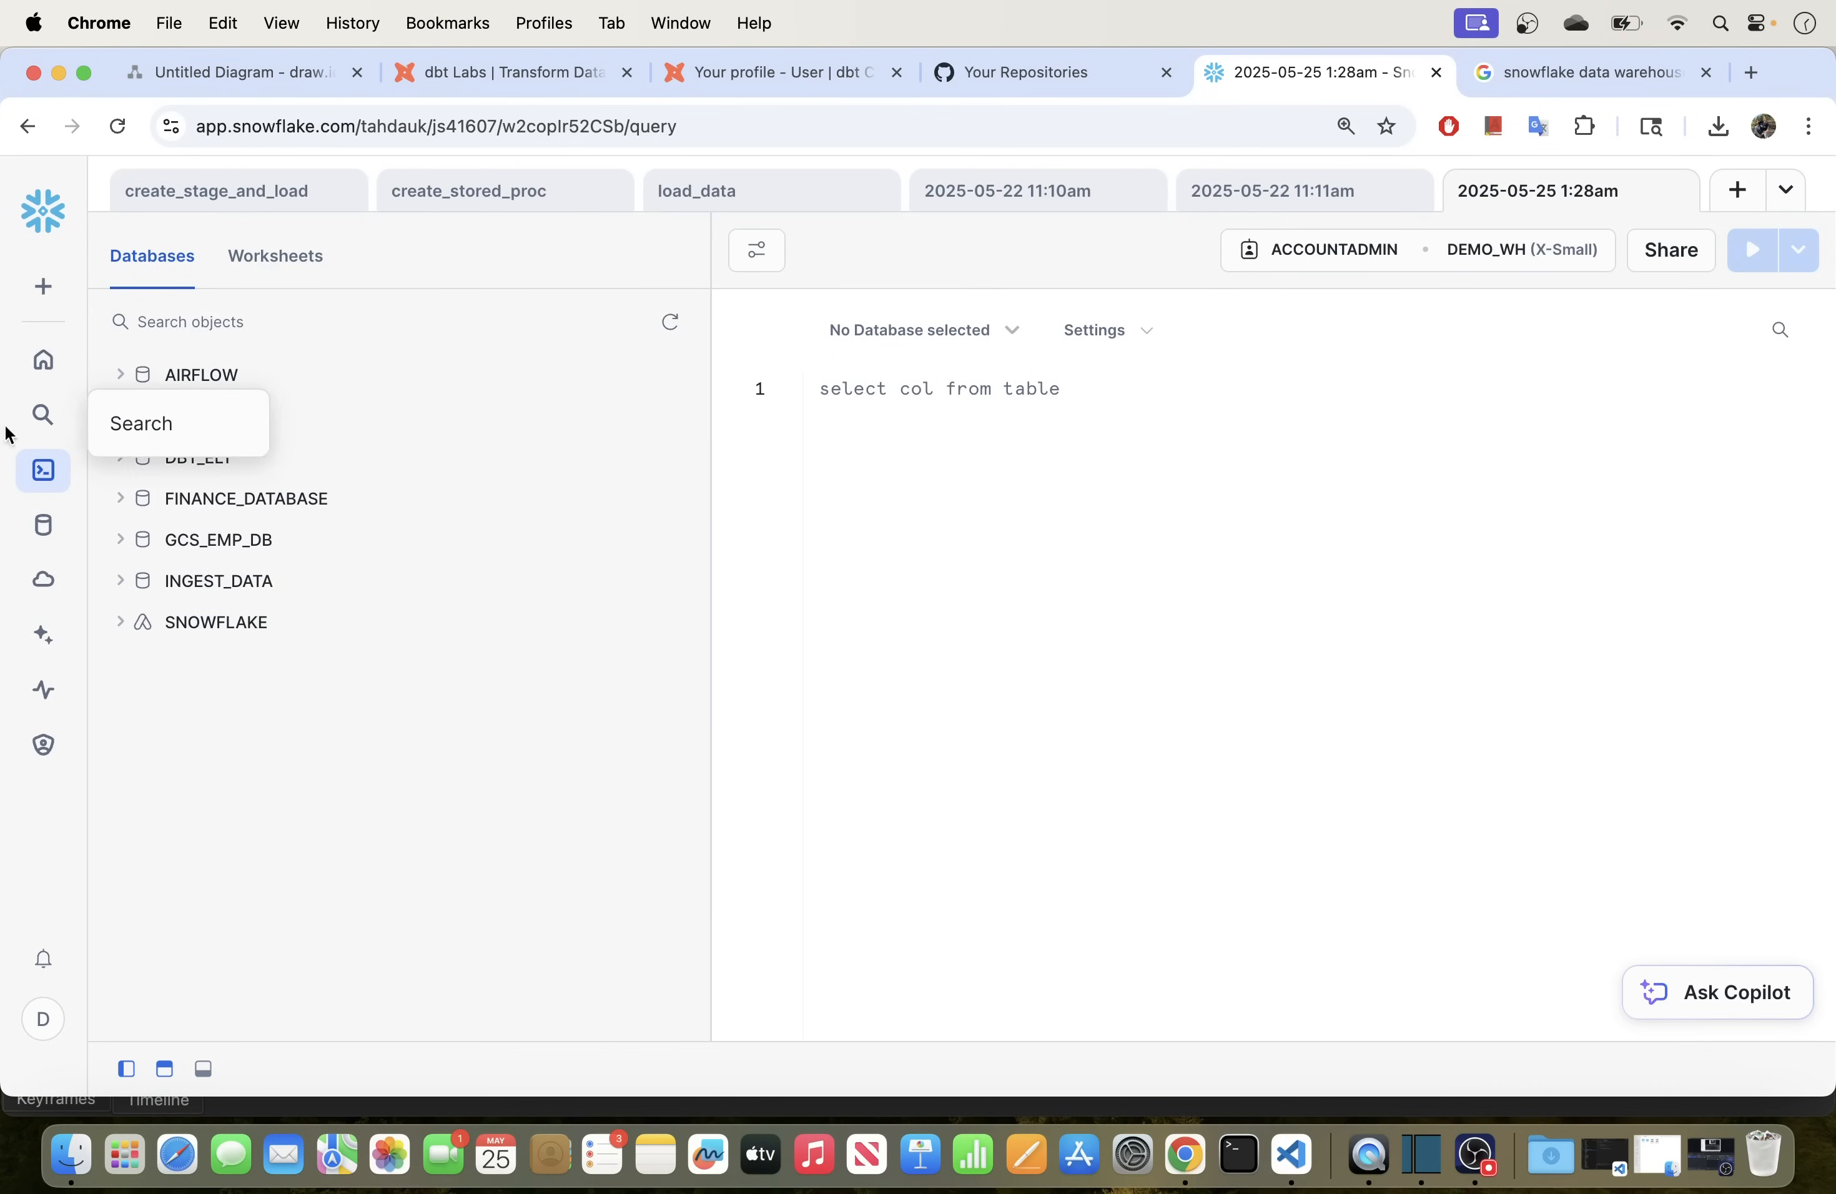
Step: Create a new Snowflake database named DBT_CLOUD and refresh the database list
mouse_move(62, 536)
click(155, 533)
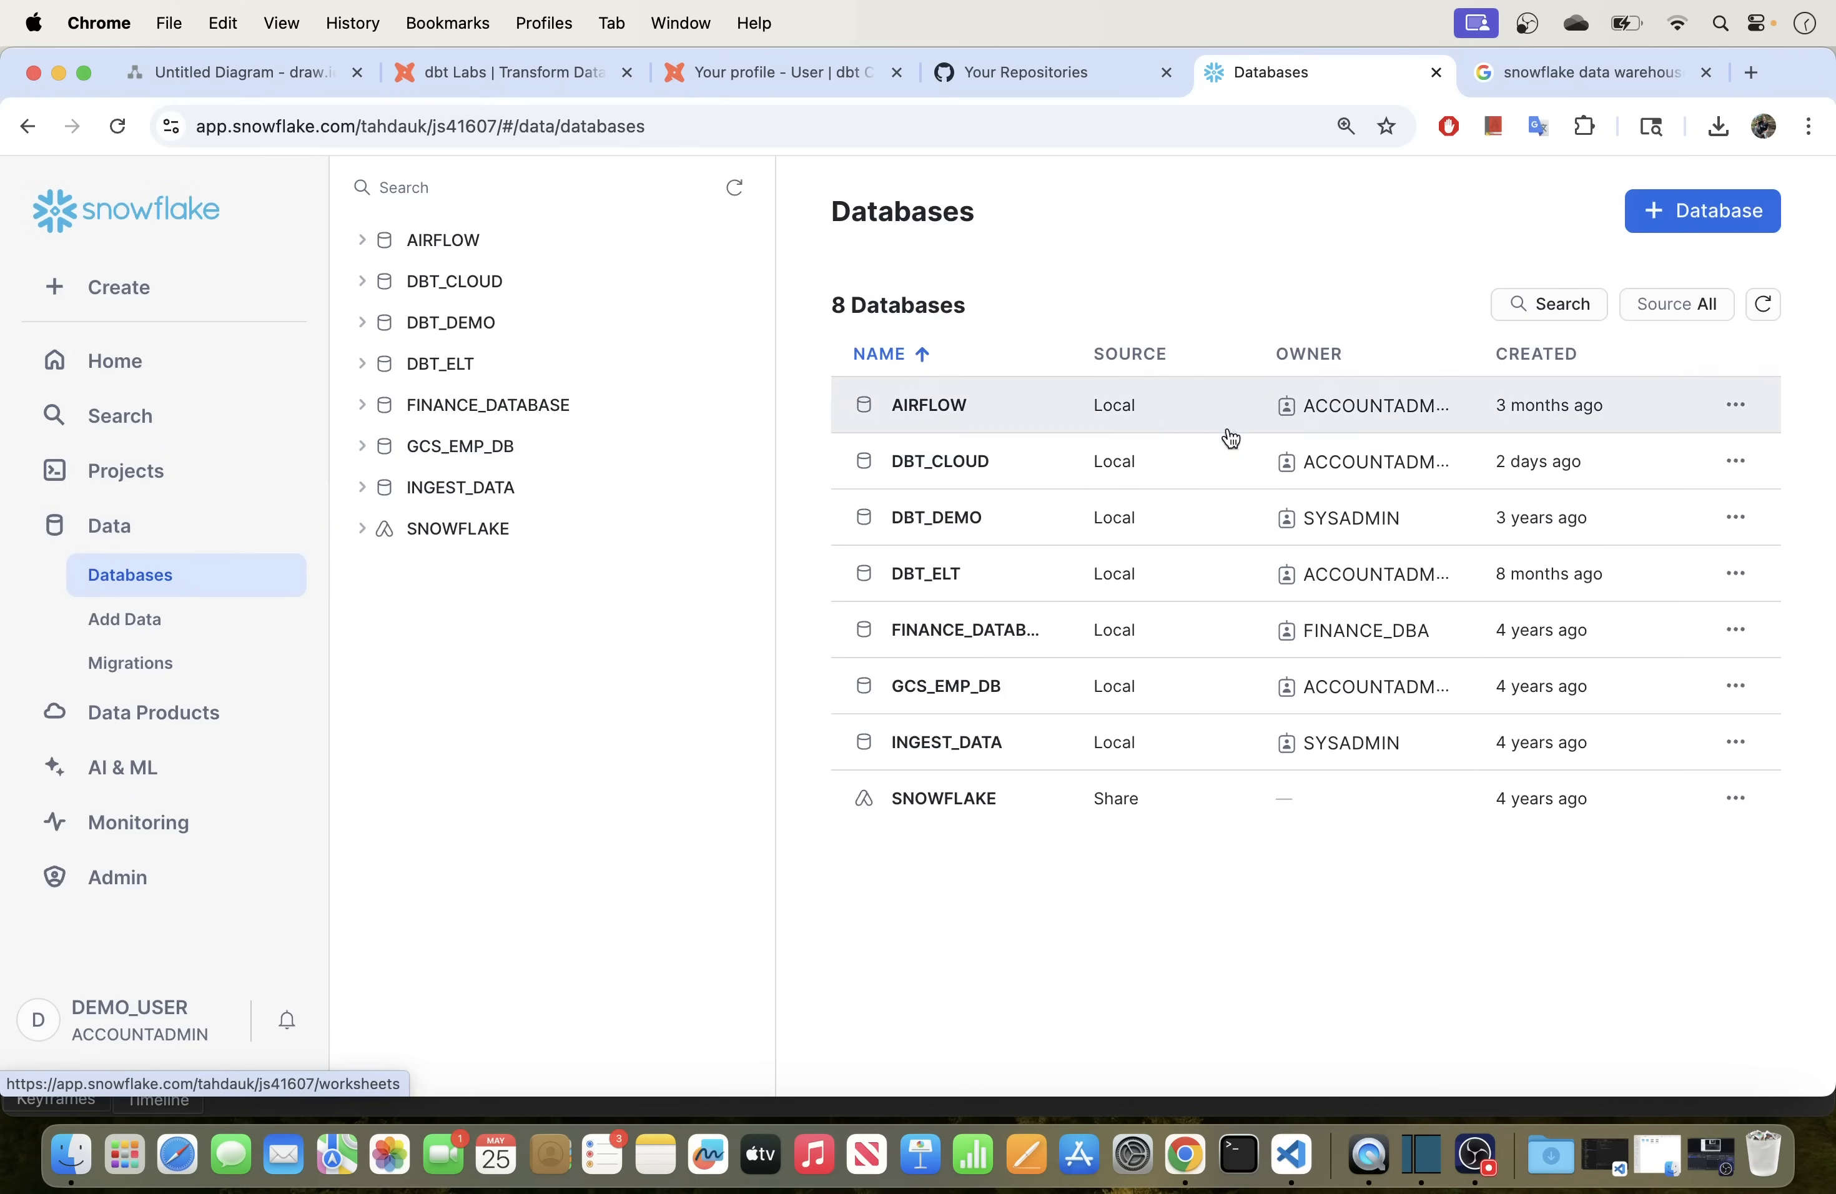
click(1688, 221)
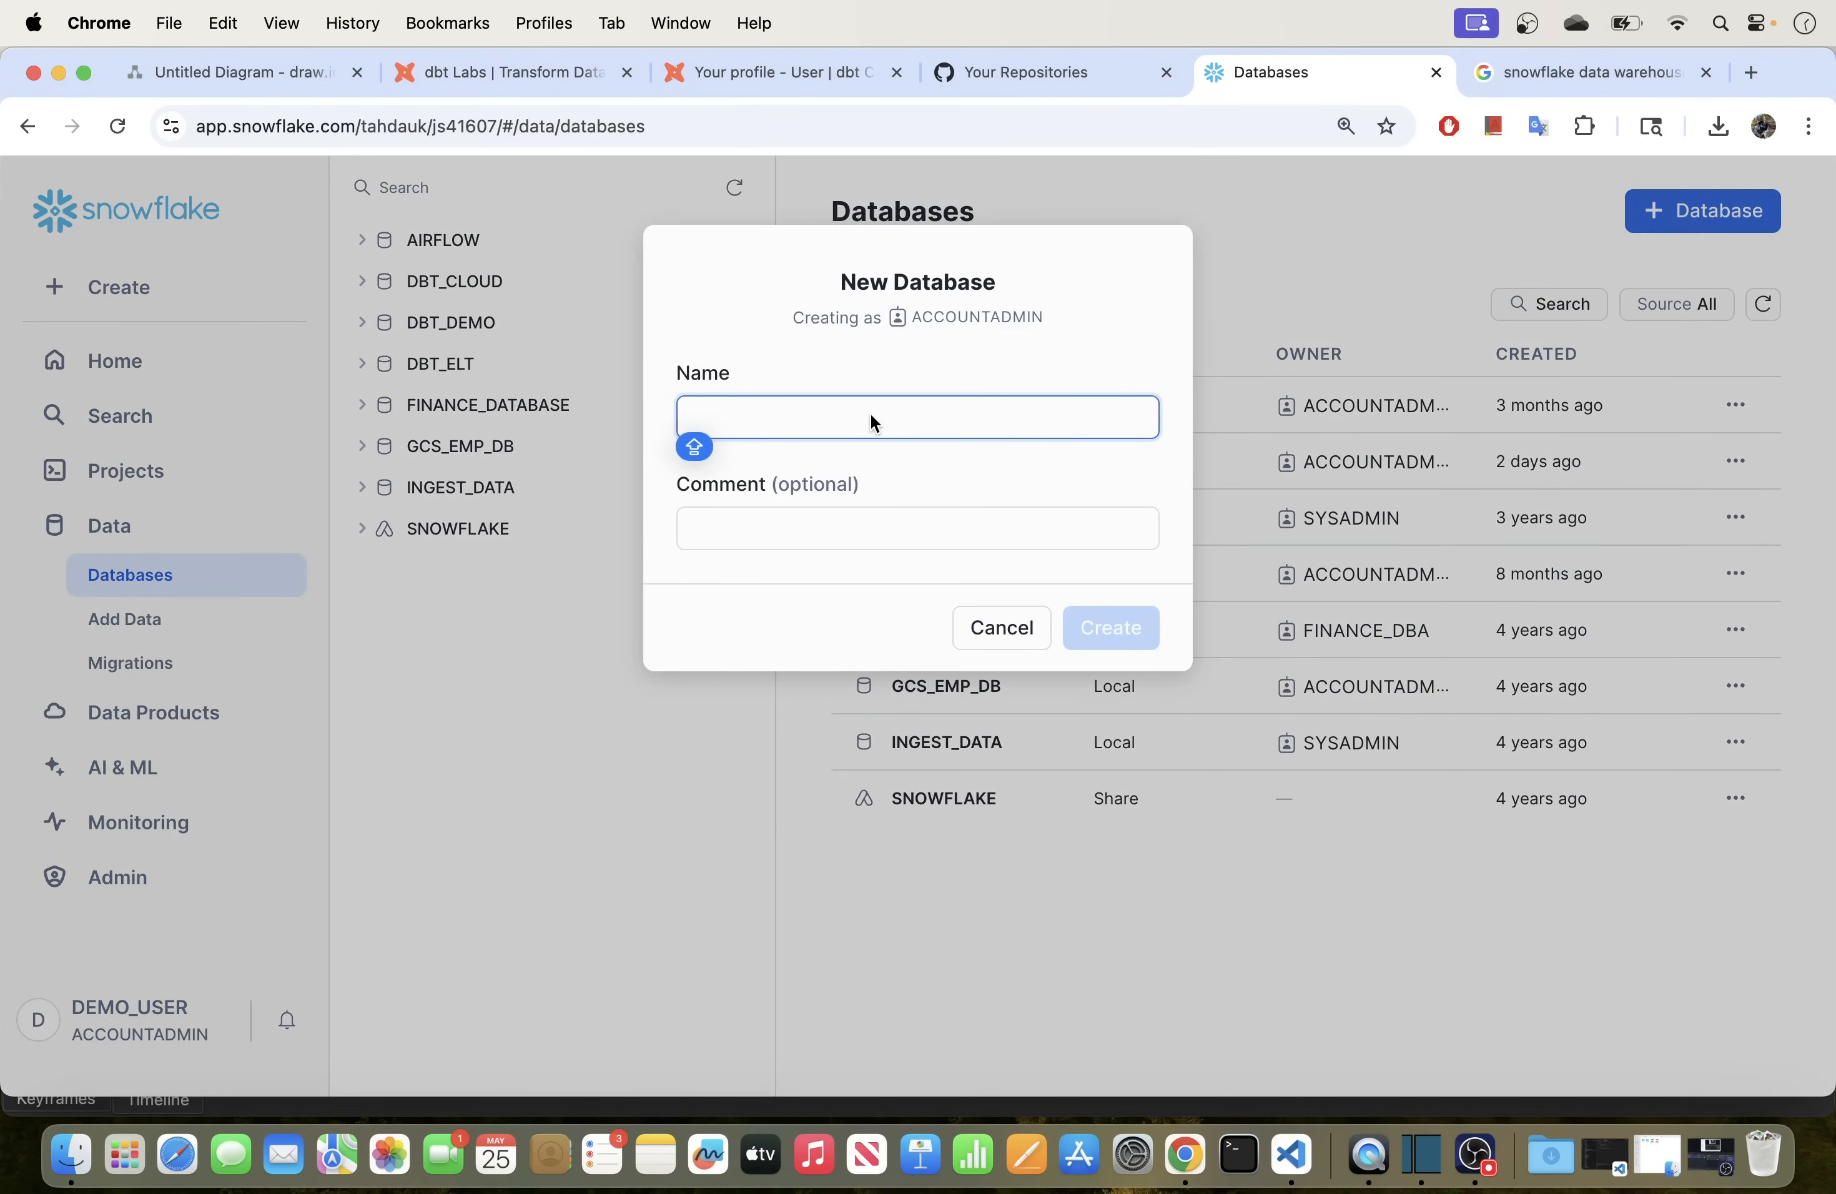
text(DBT_CLOUD)
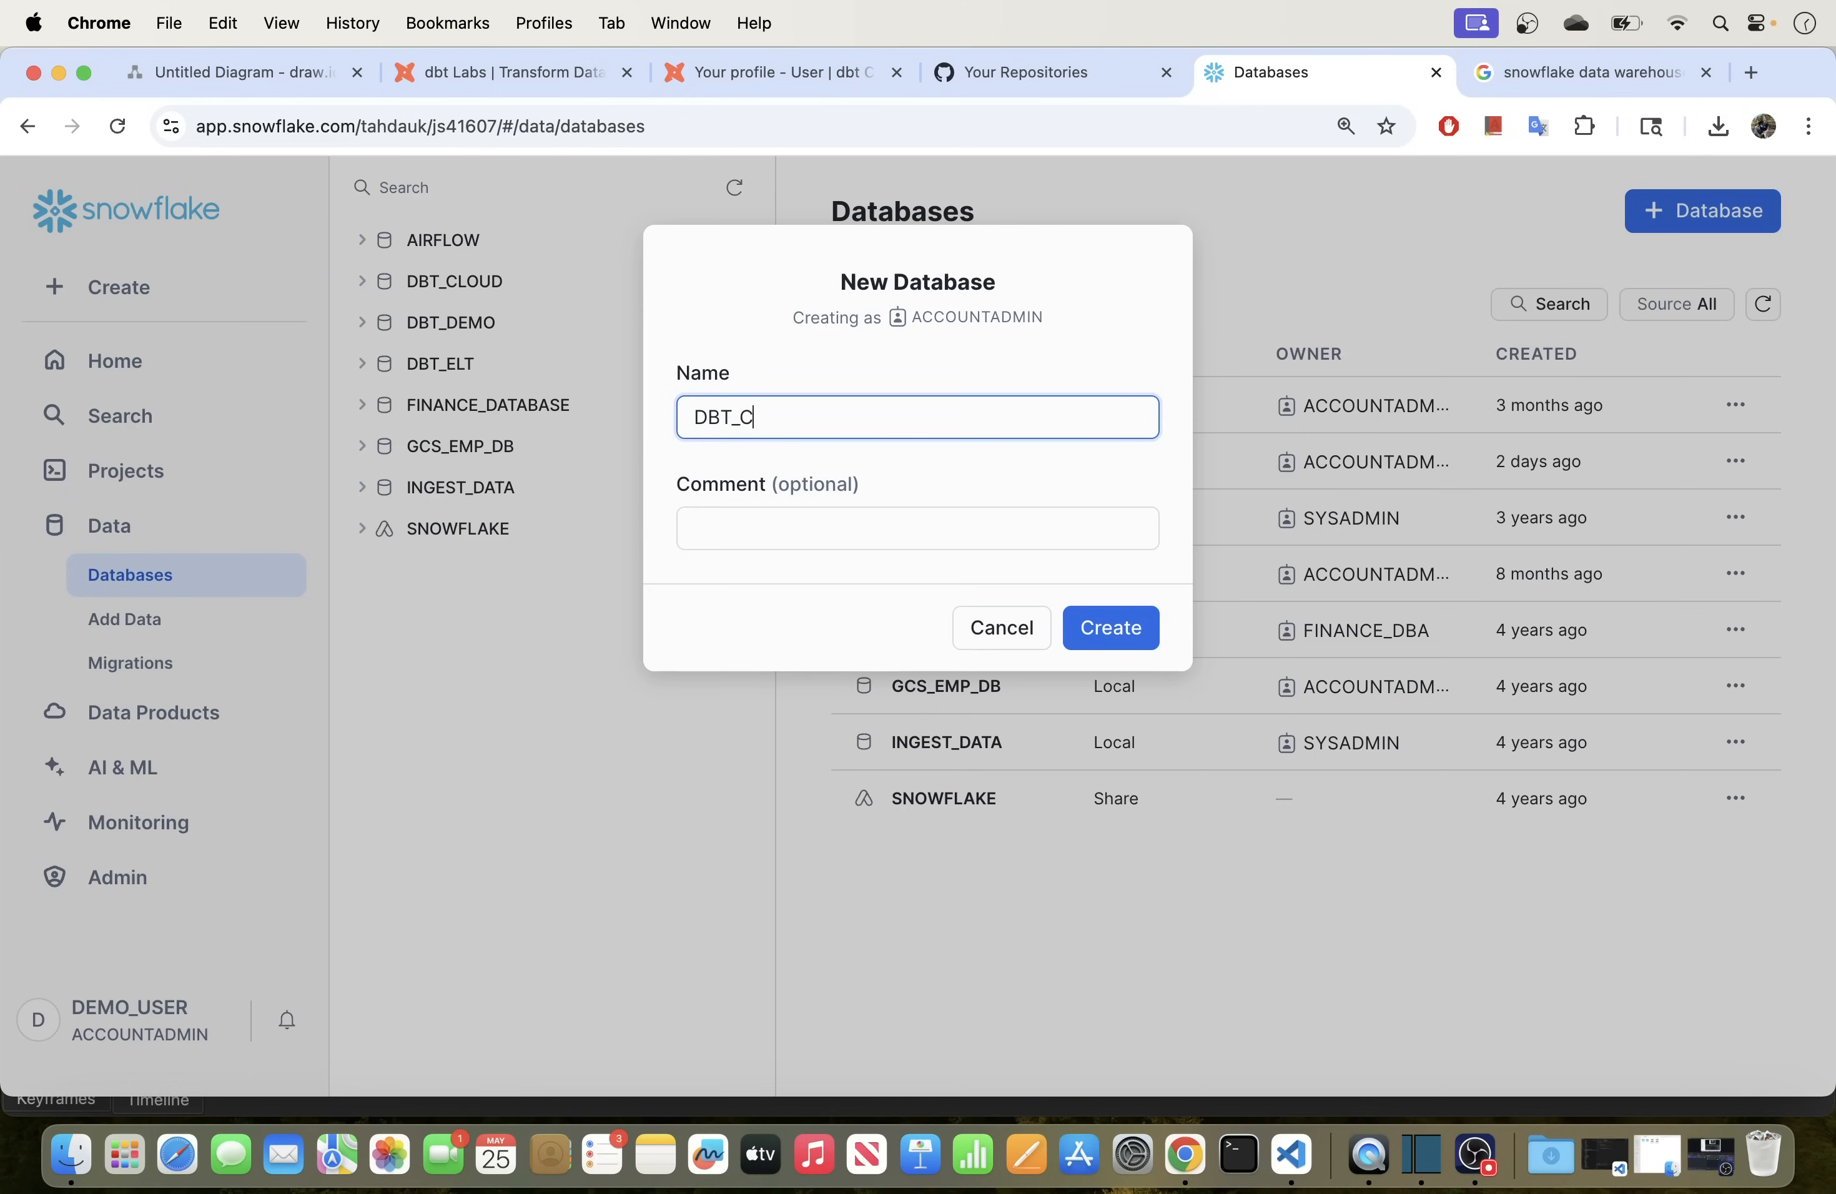
click(1101, 640)
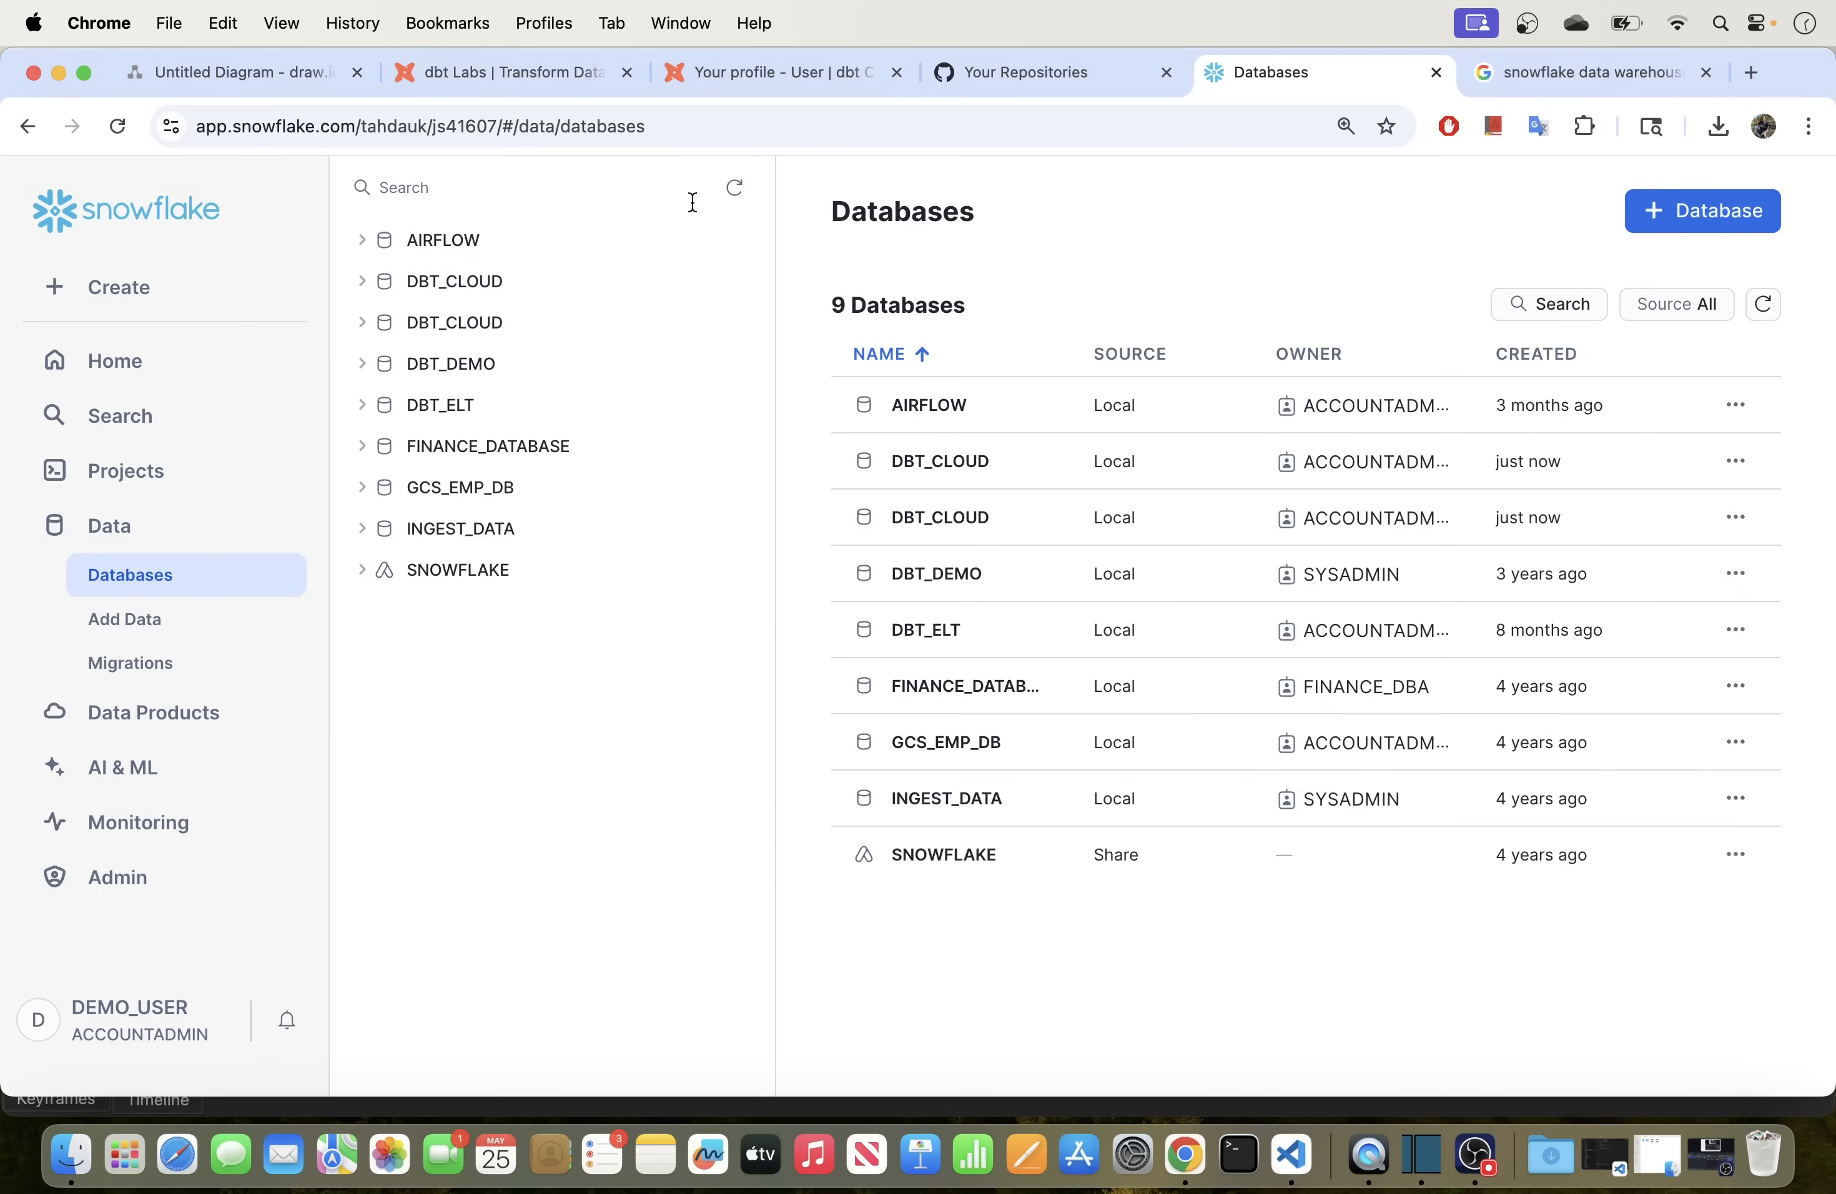
click(733, 189)
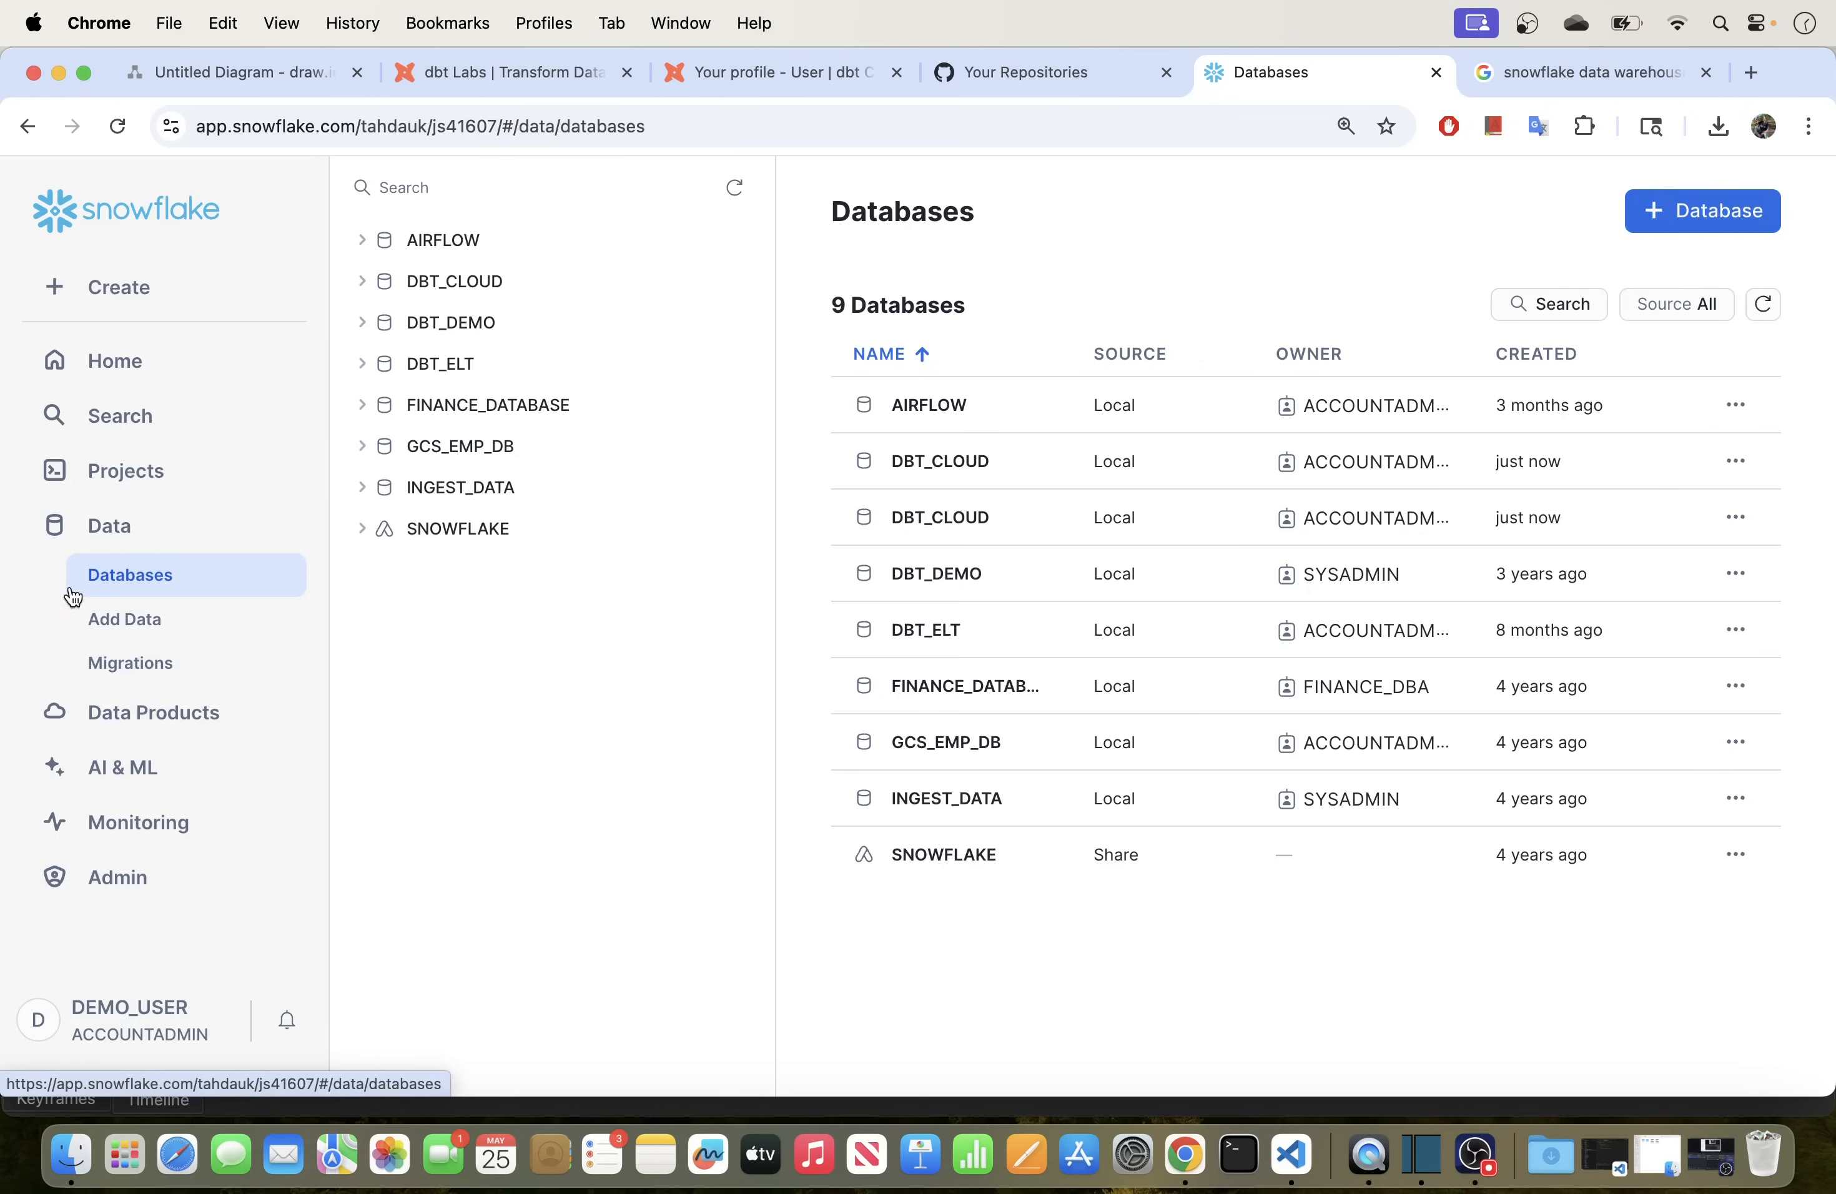
Step: Examine the Snowflake warehouses list and the New Warehouse options, without creating a warehouse
click(109, 883)
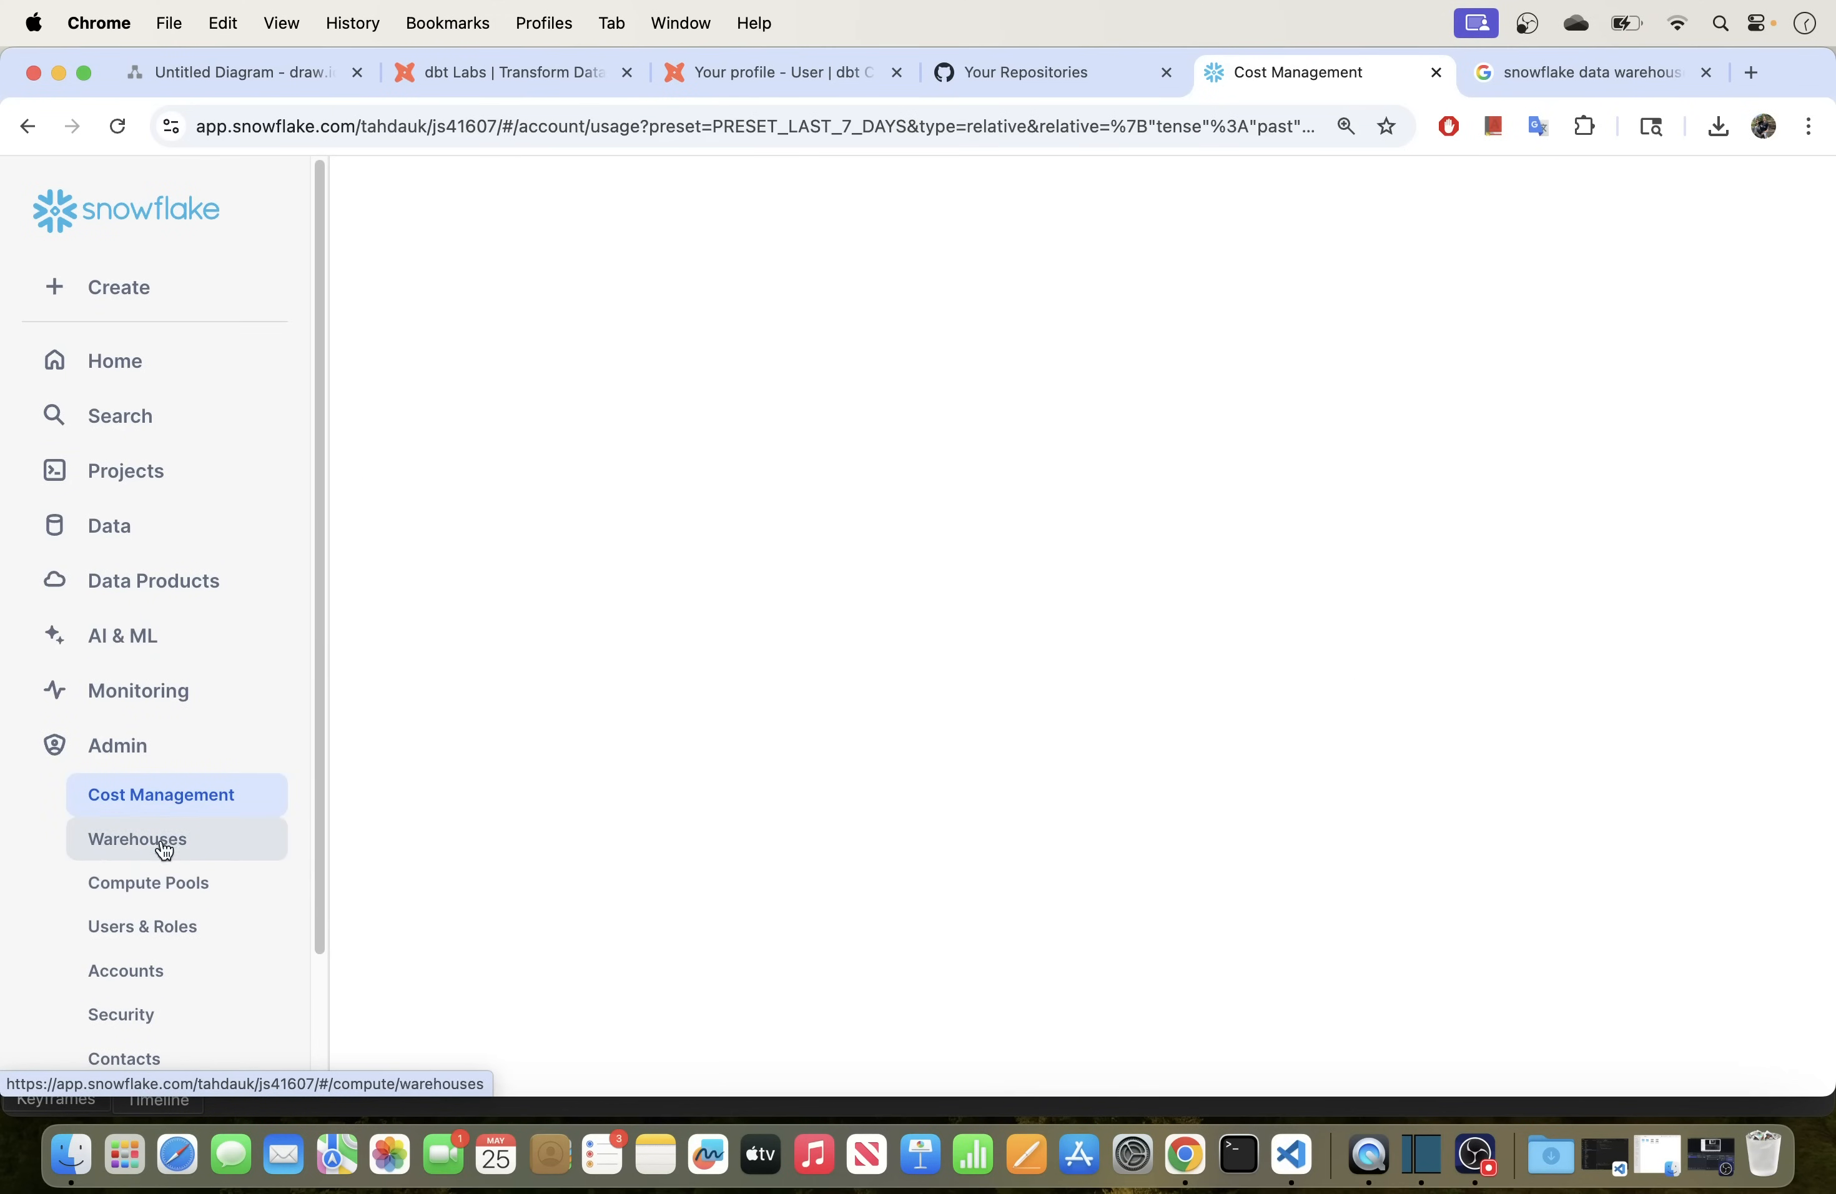
click(144, 844)
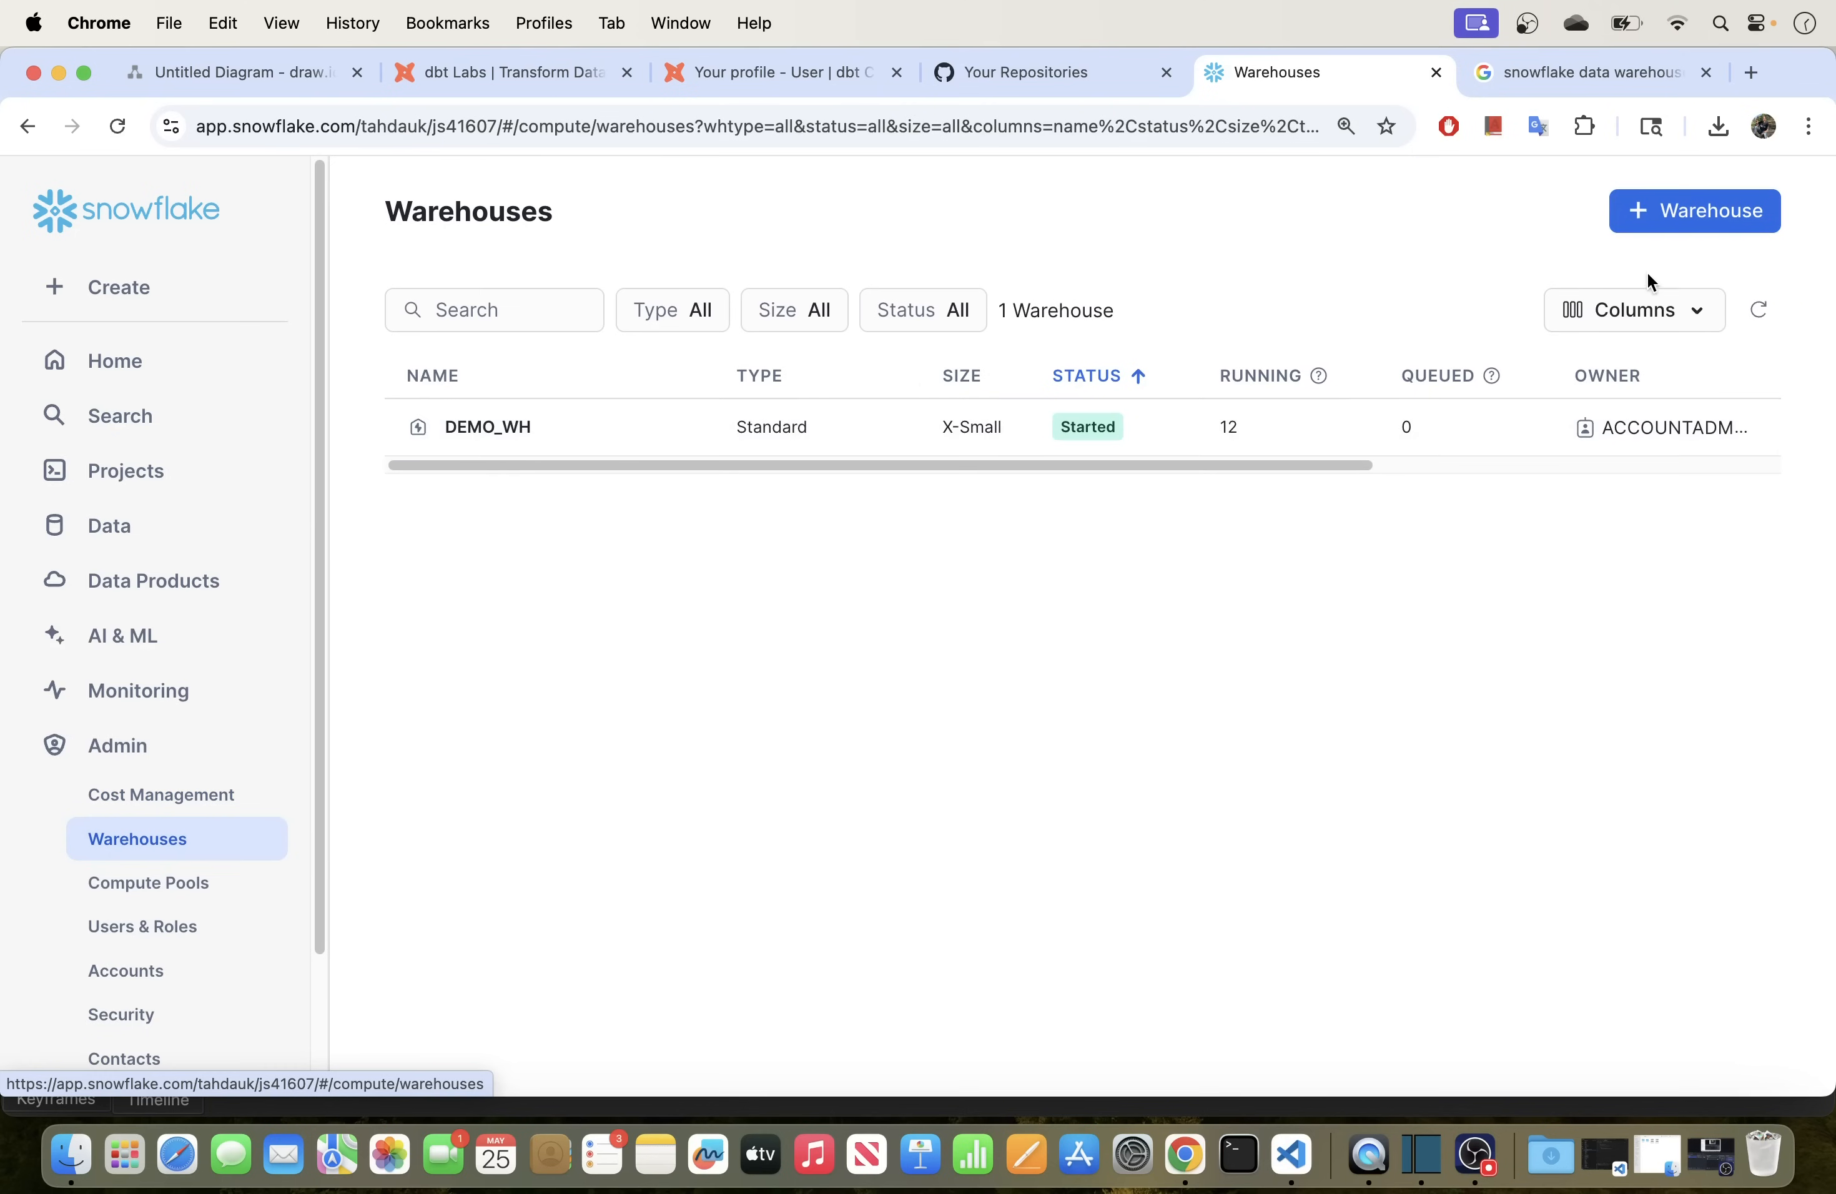
drag(1131, 466, 881, 471)
click(1656, 210)
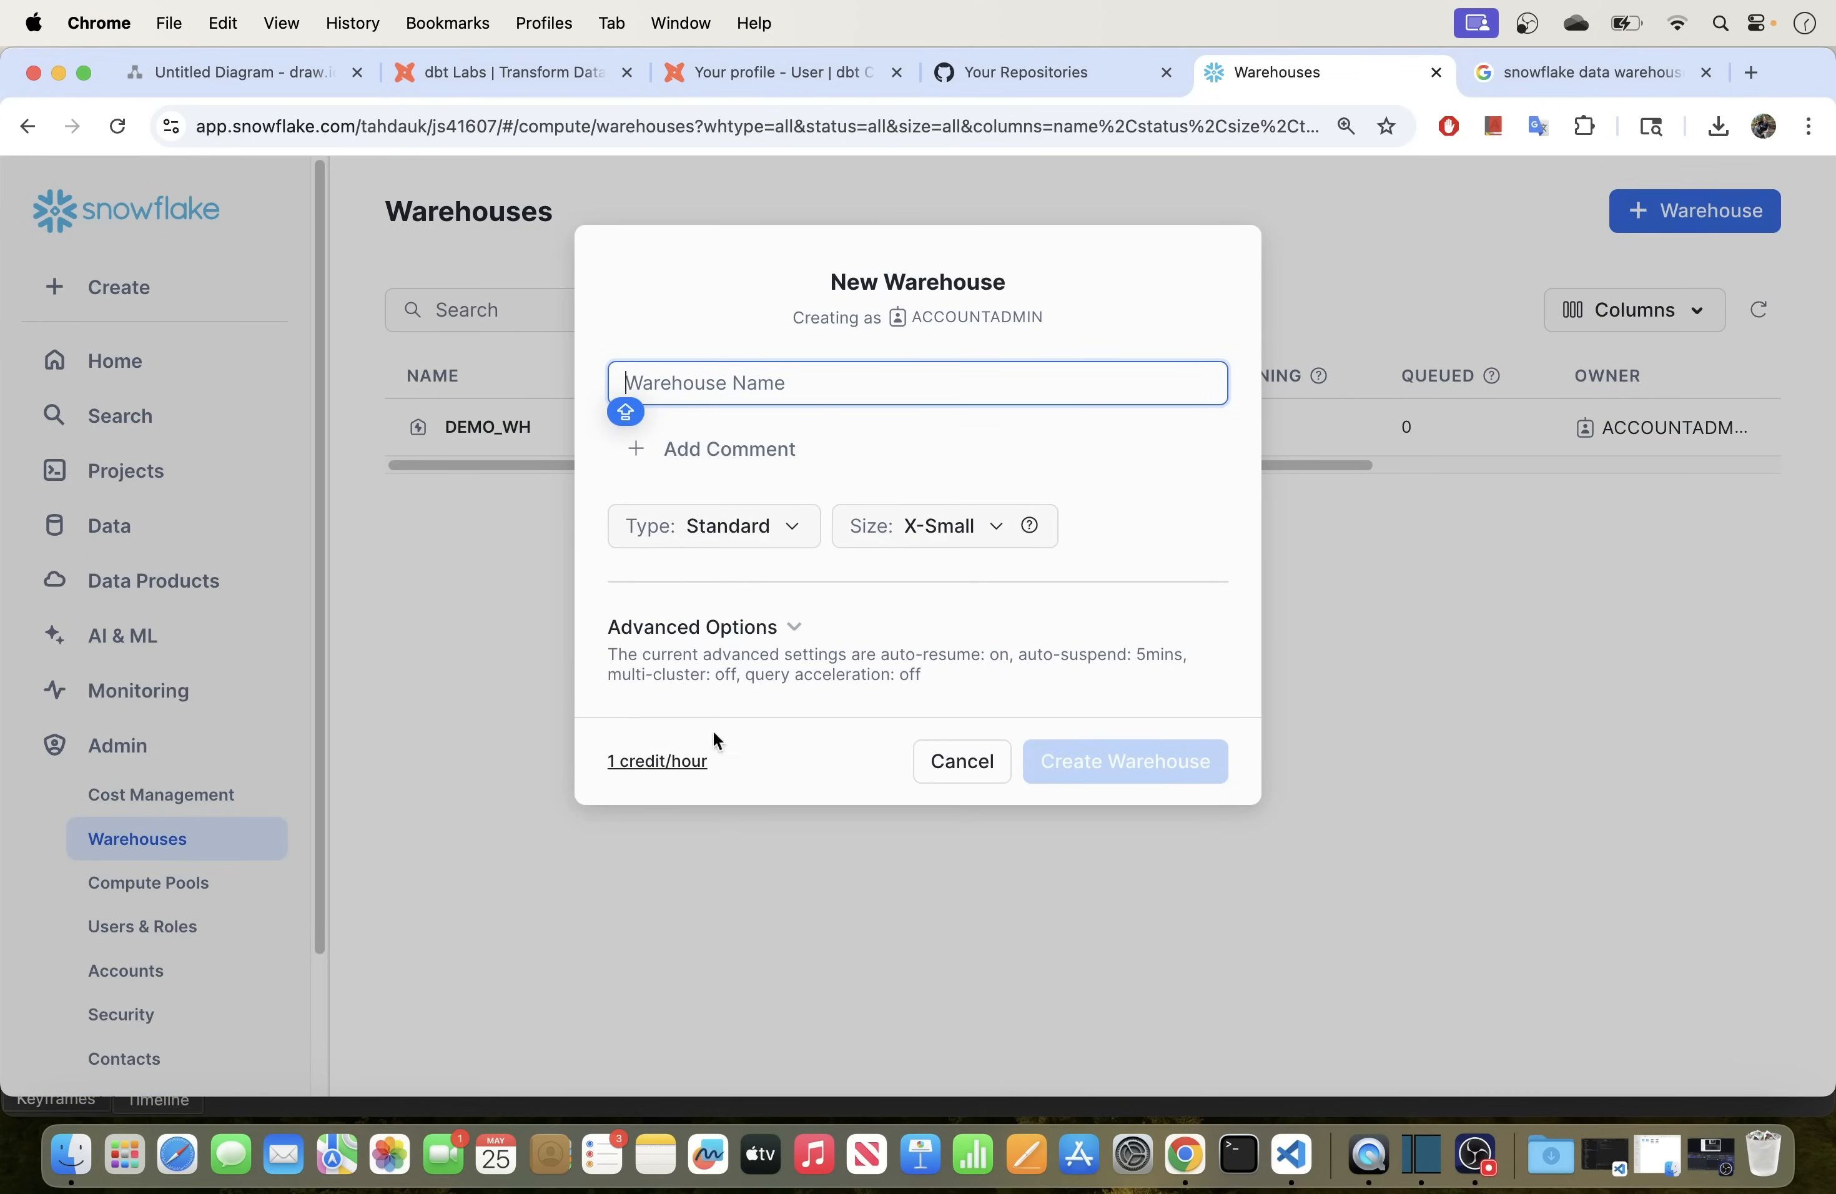
click(964, 769)
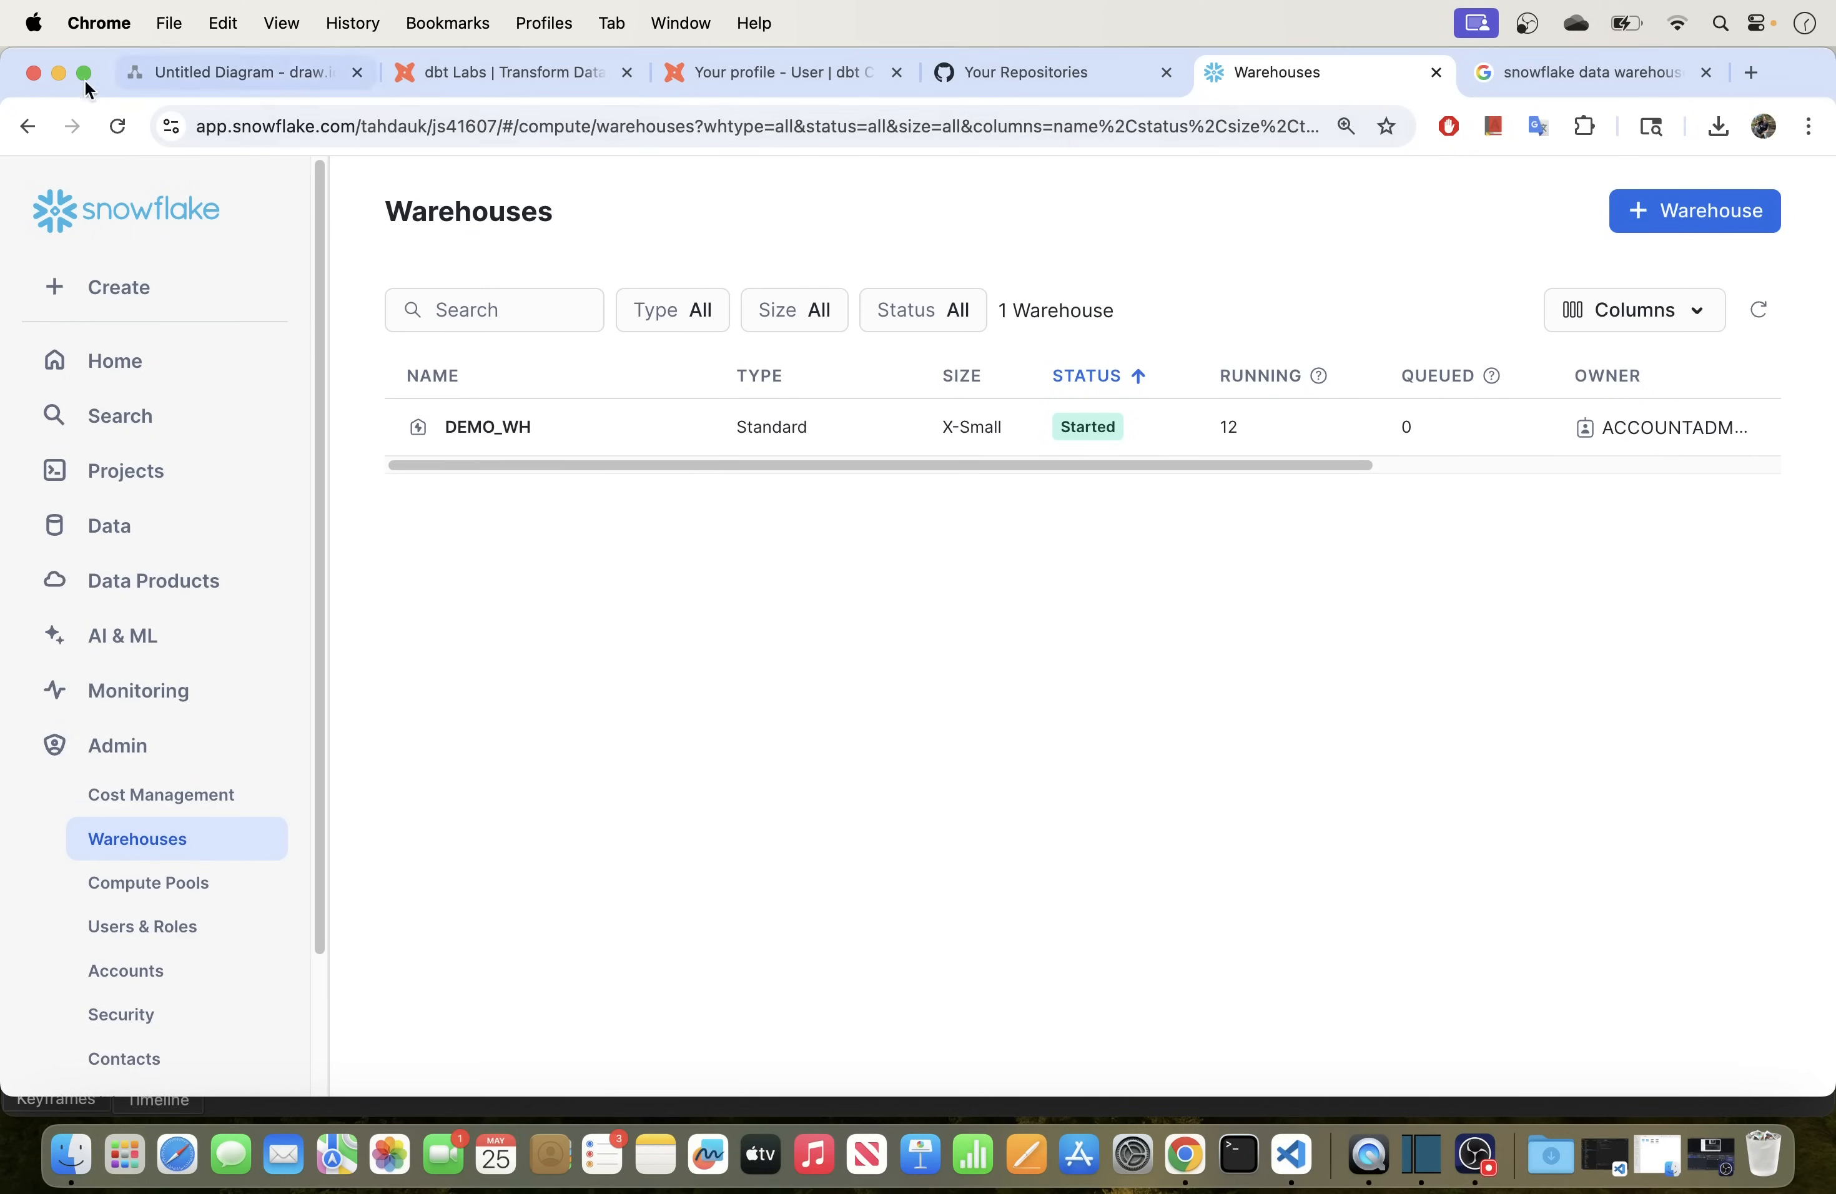
Step: Switch to GitHub and start a new repository named dbt_cloud_snowflake_repo
click(1038, 74)
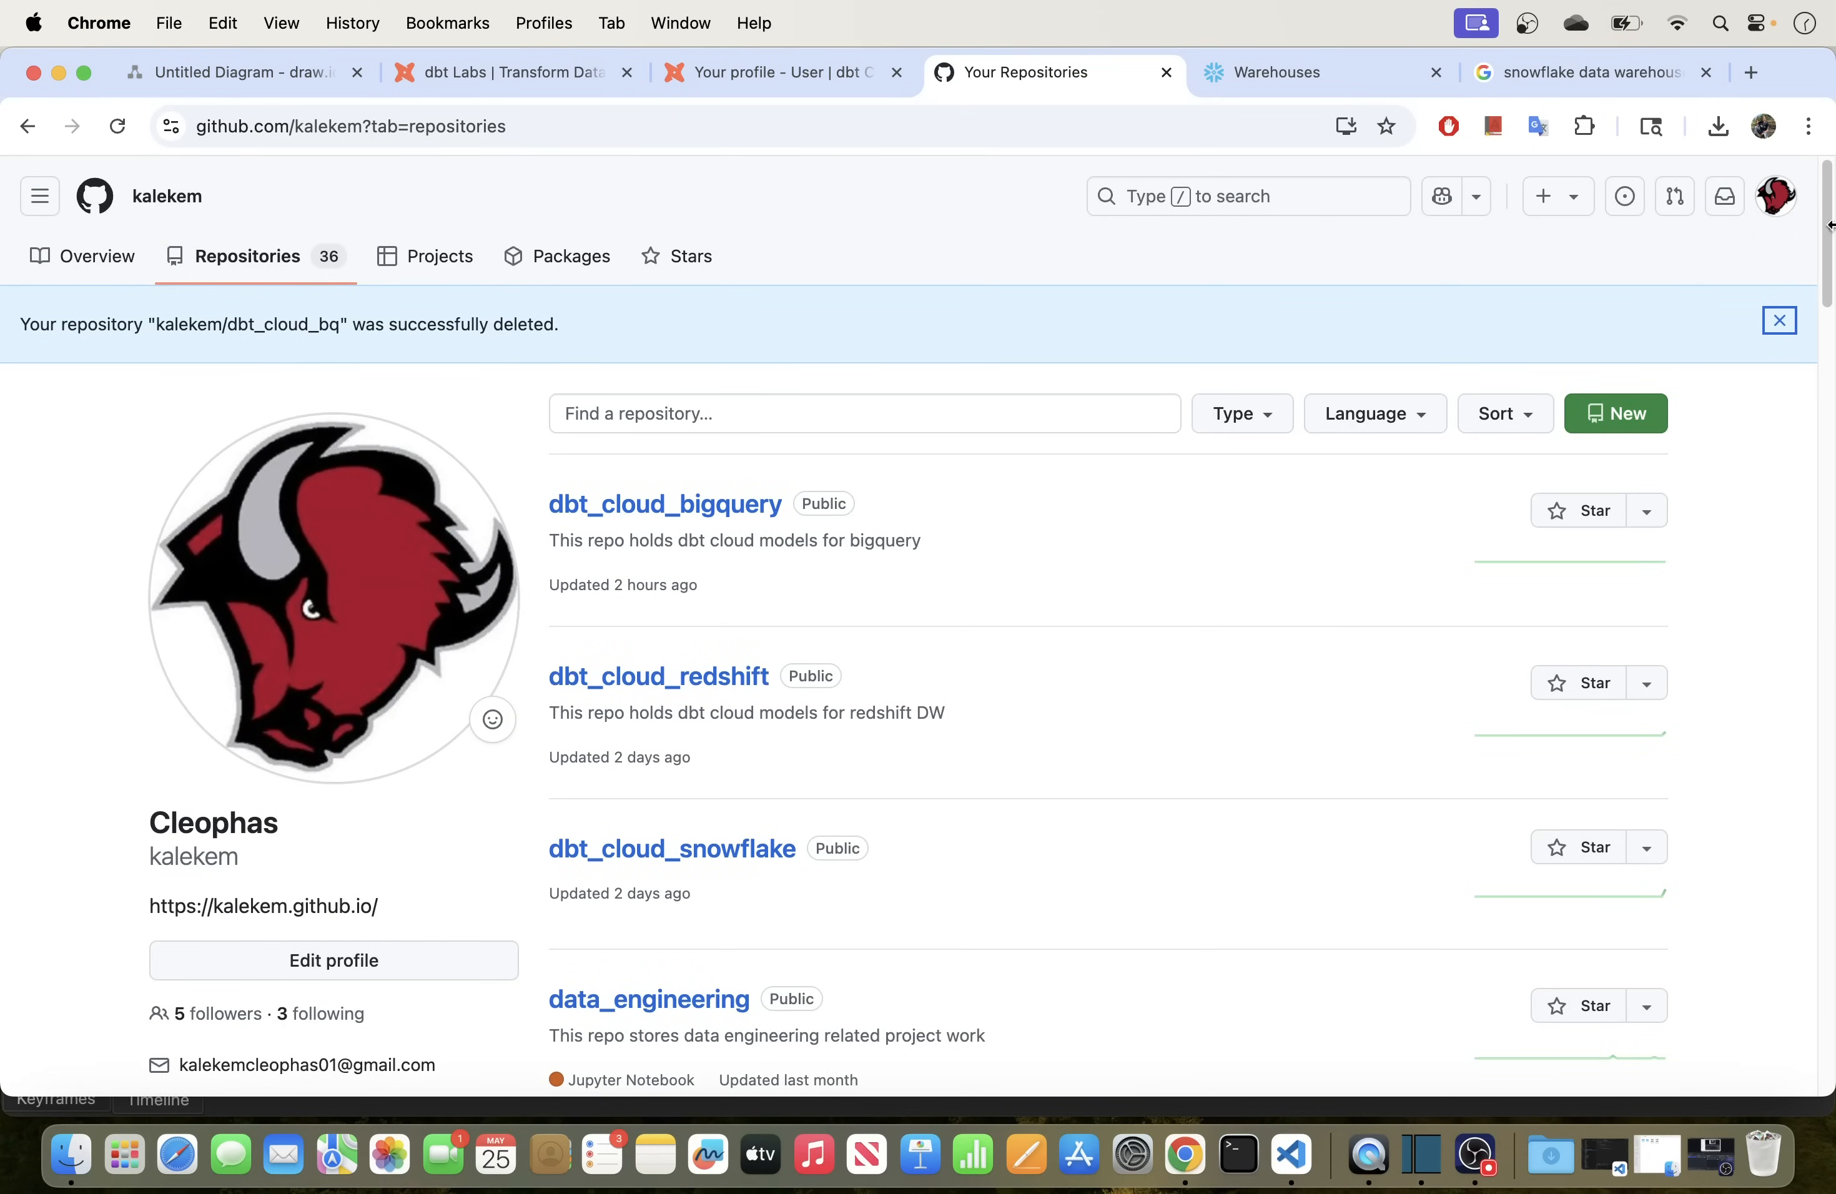
click(232, 267)
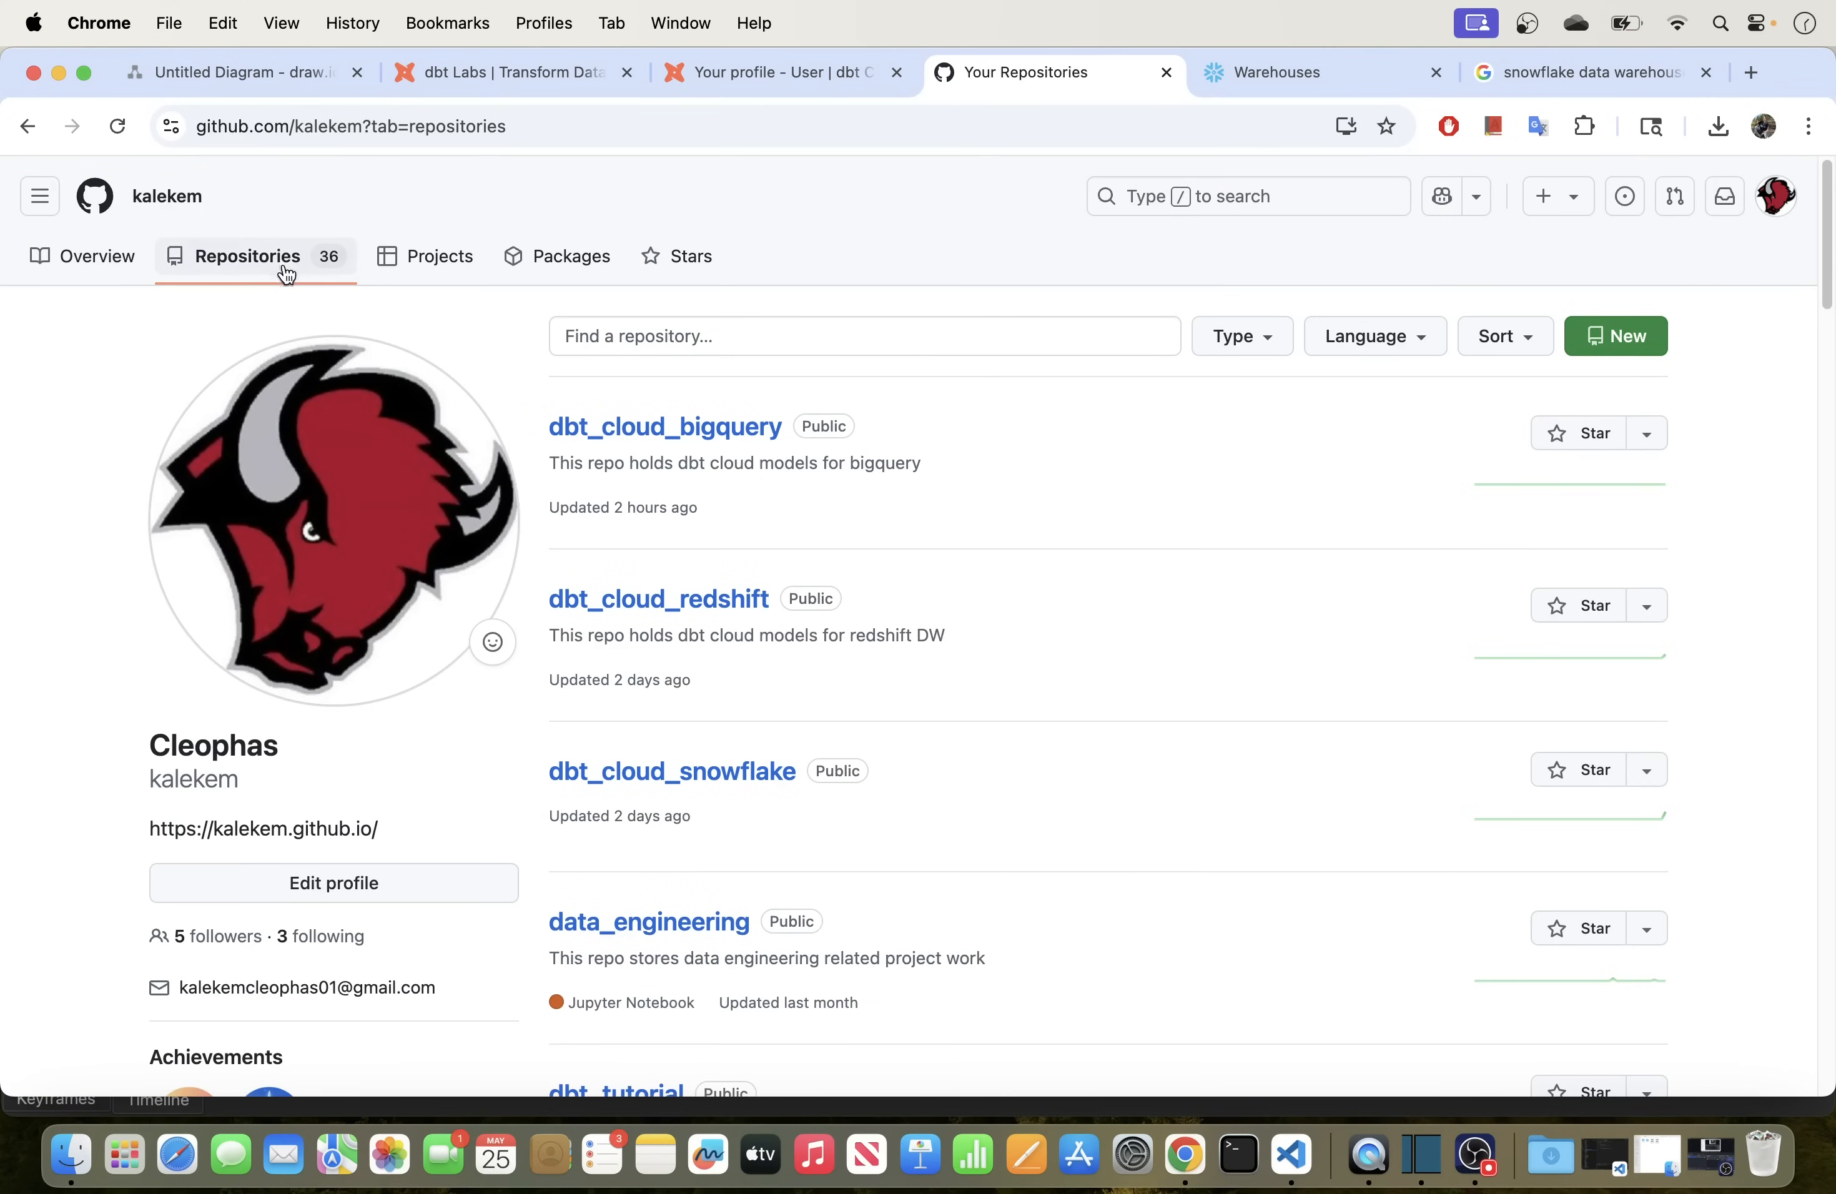
click(1617, 341)
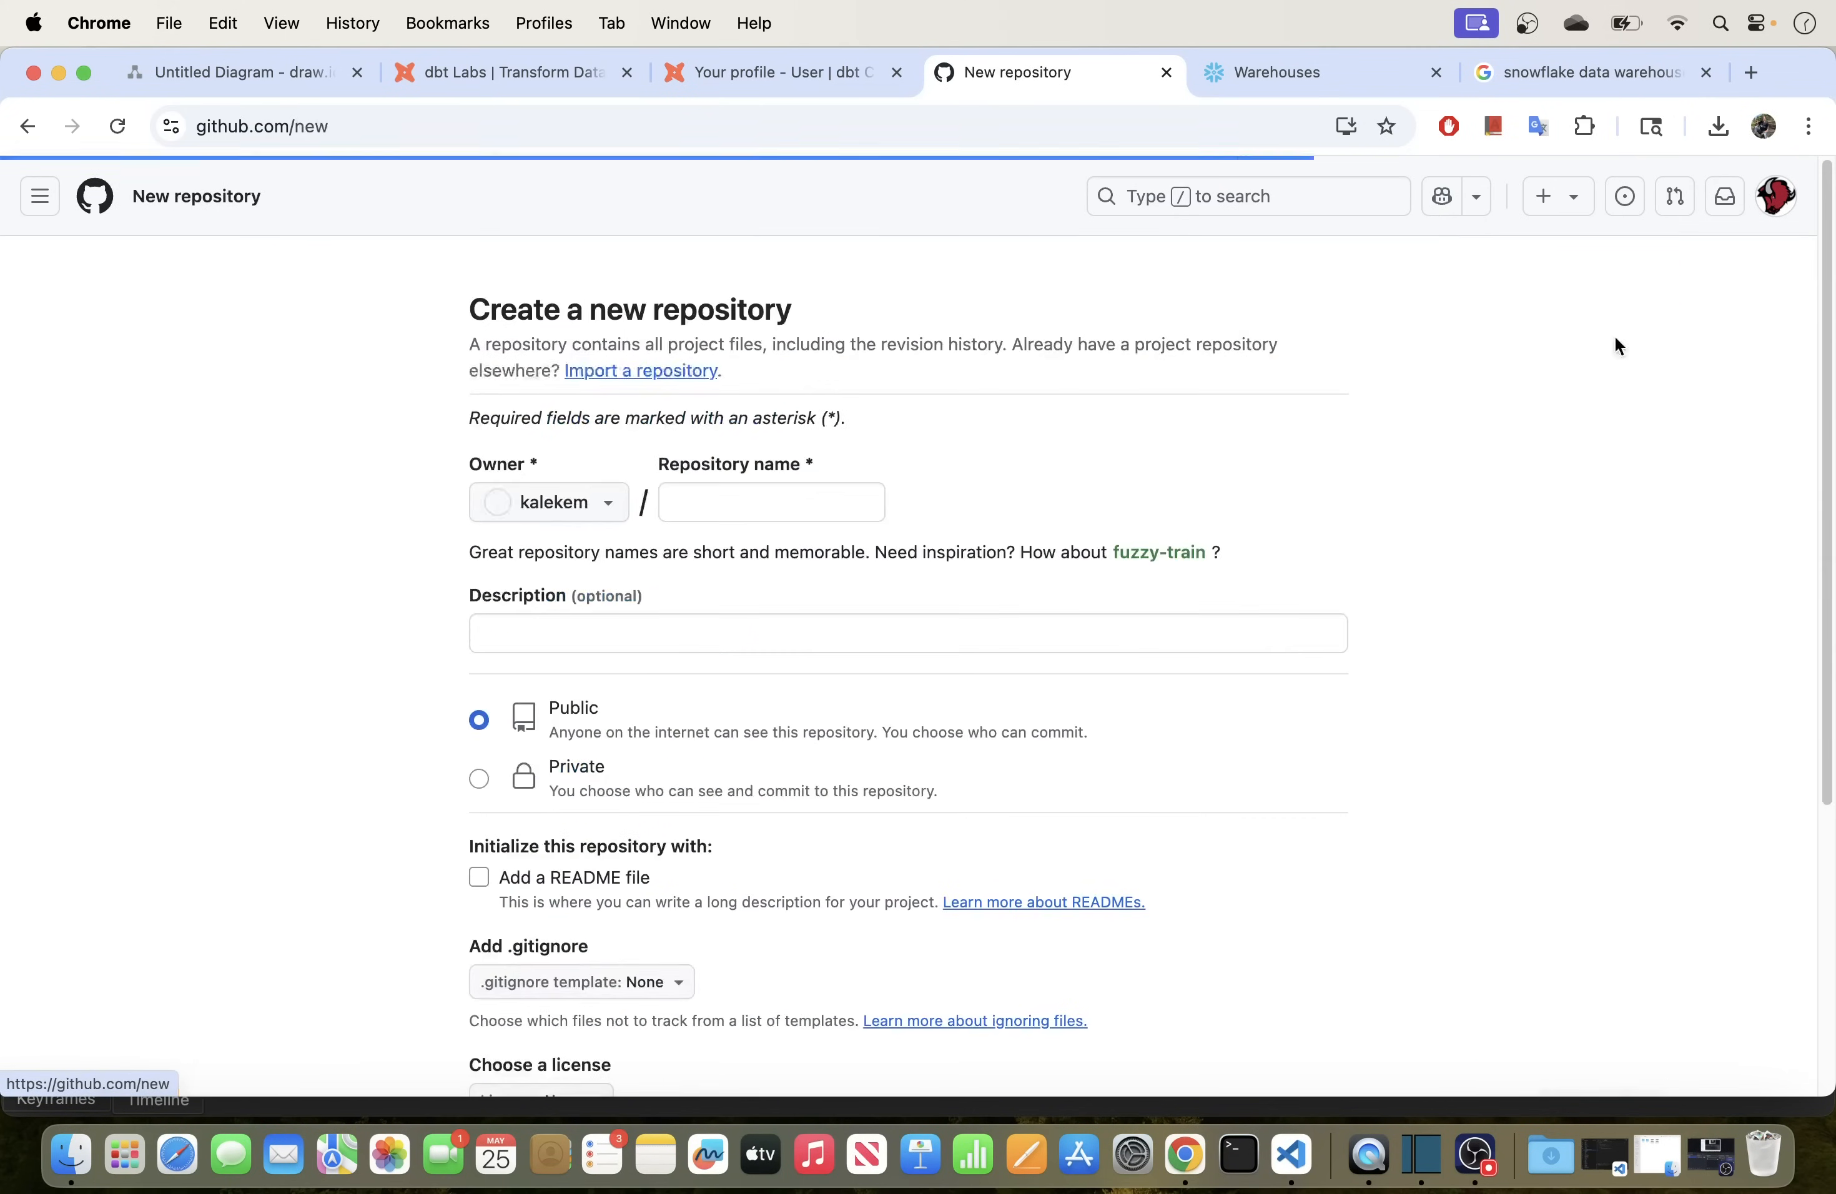
click(729, 507)
text(DBT)
key(BackSpace)
key(BackSpace)
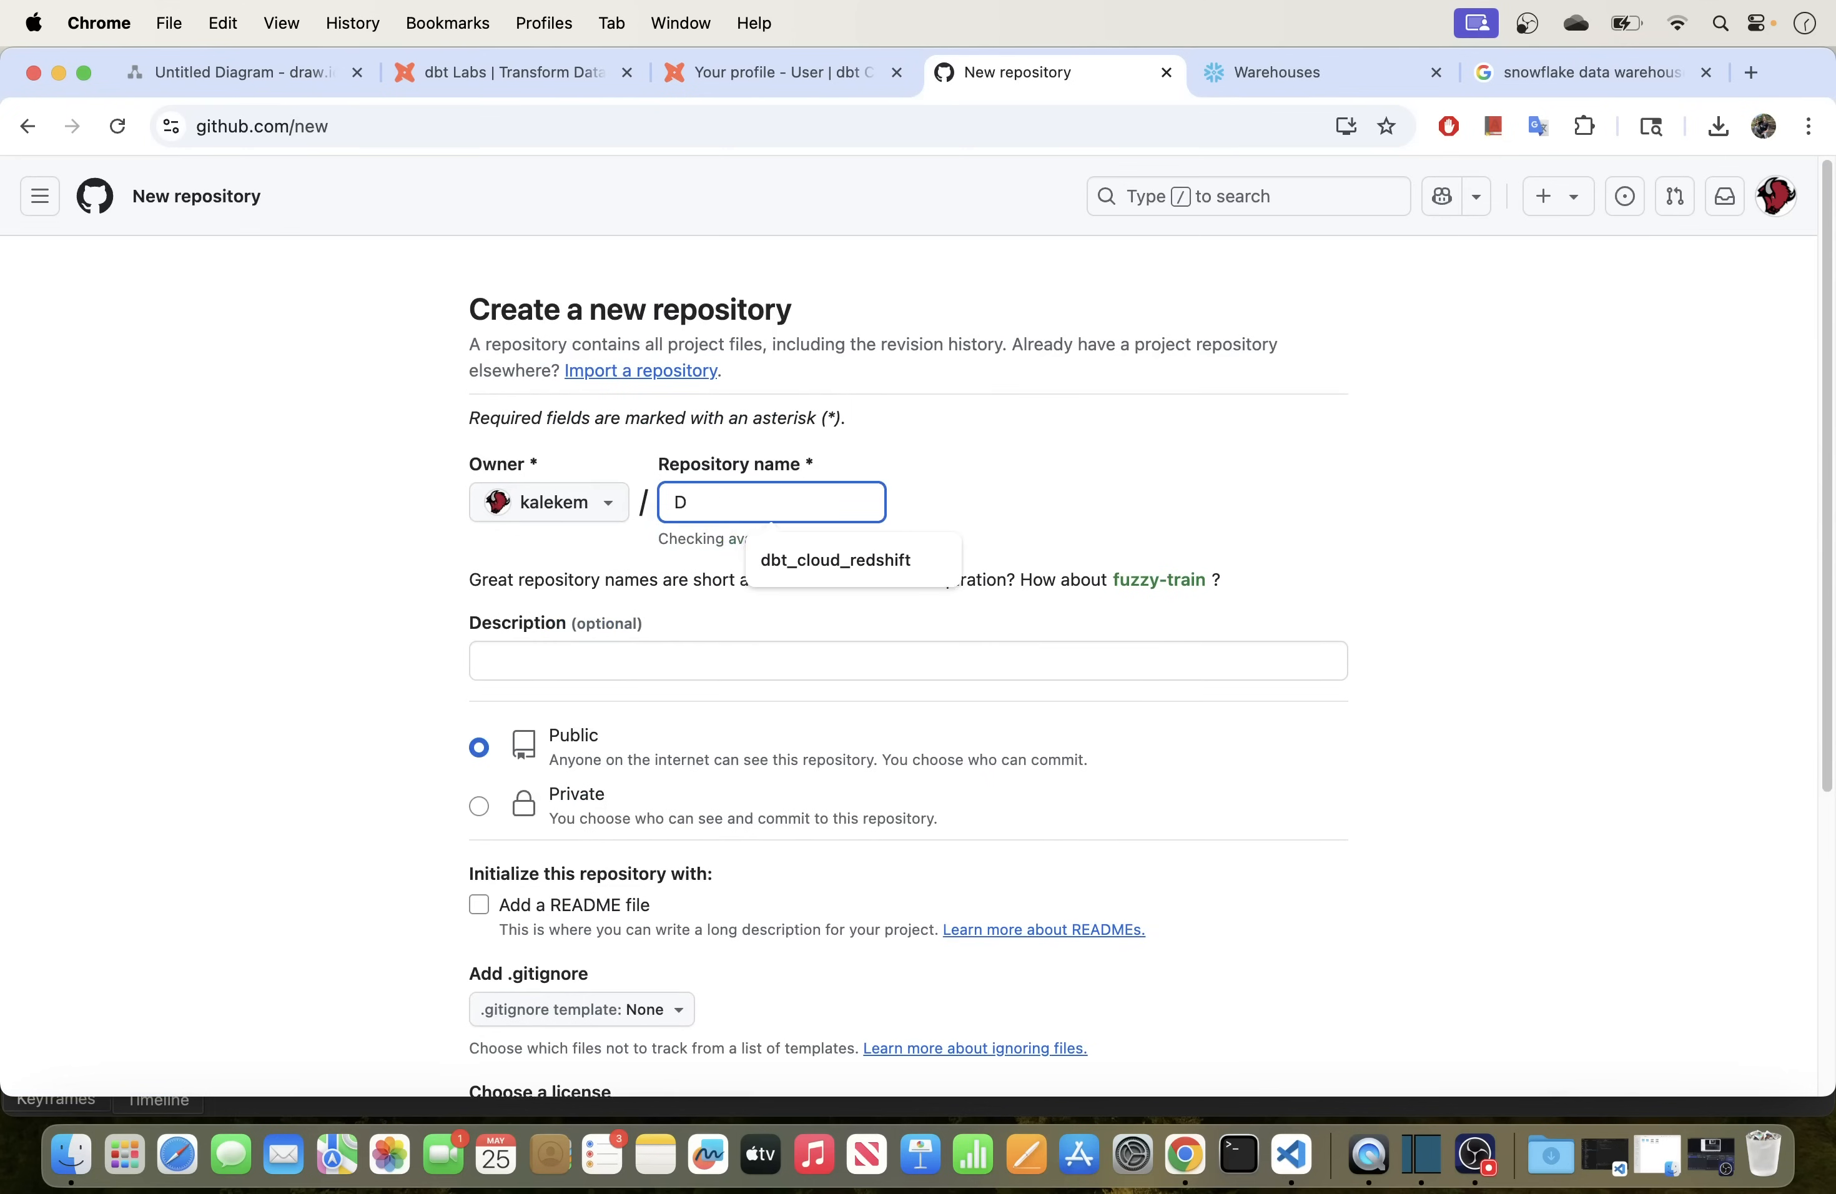
key(BackSpace)
text(dbt)
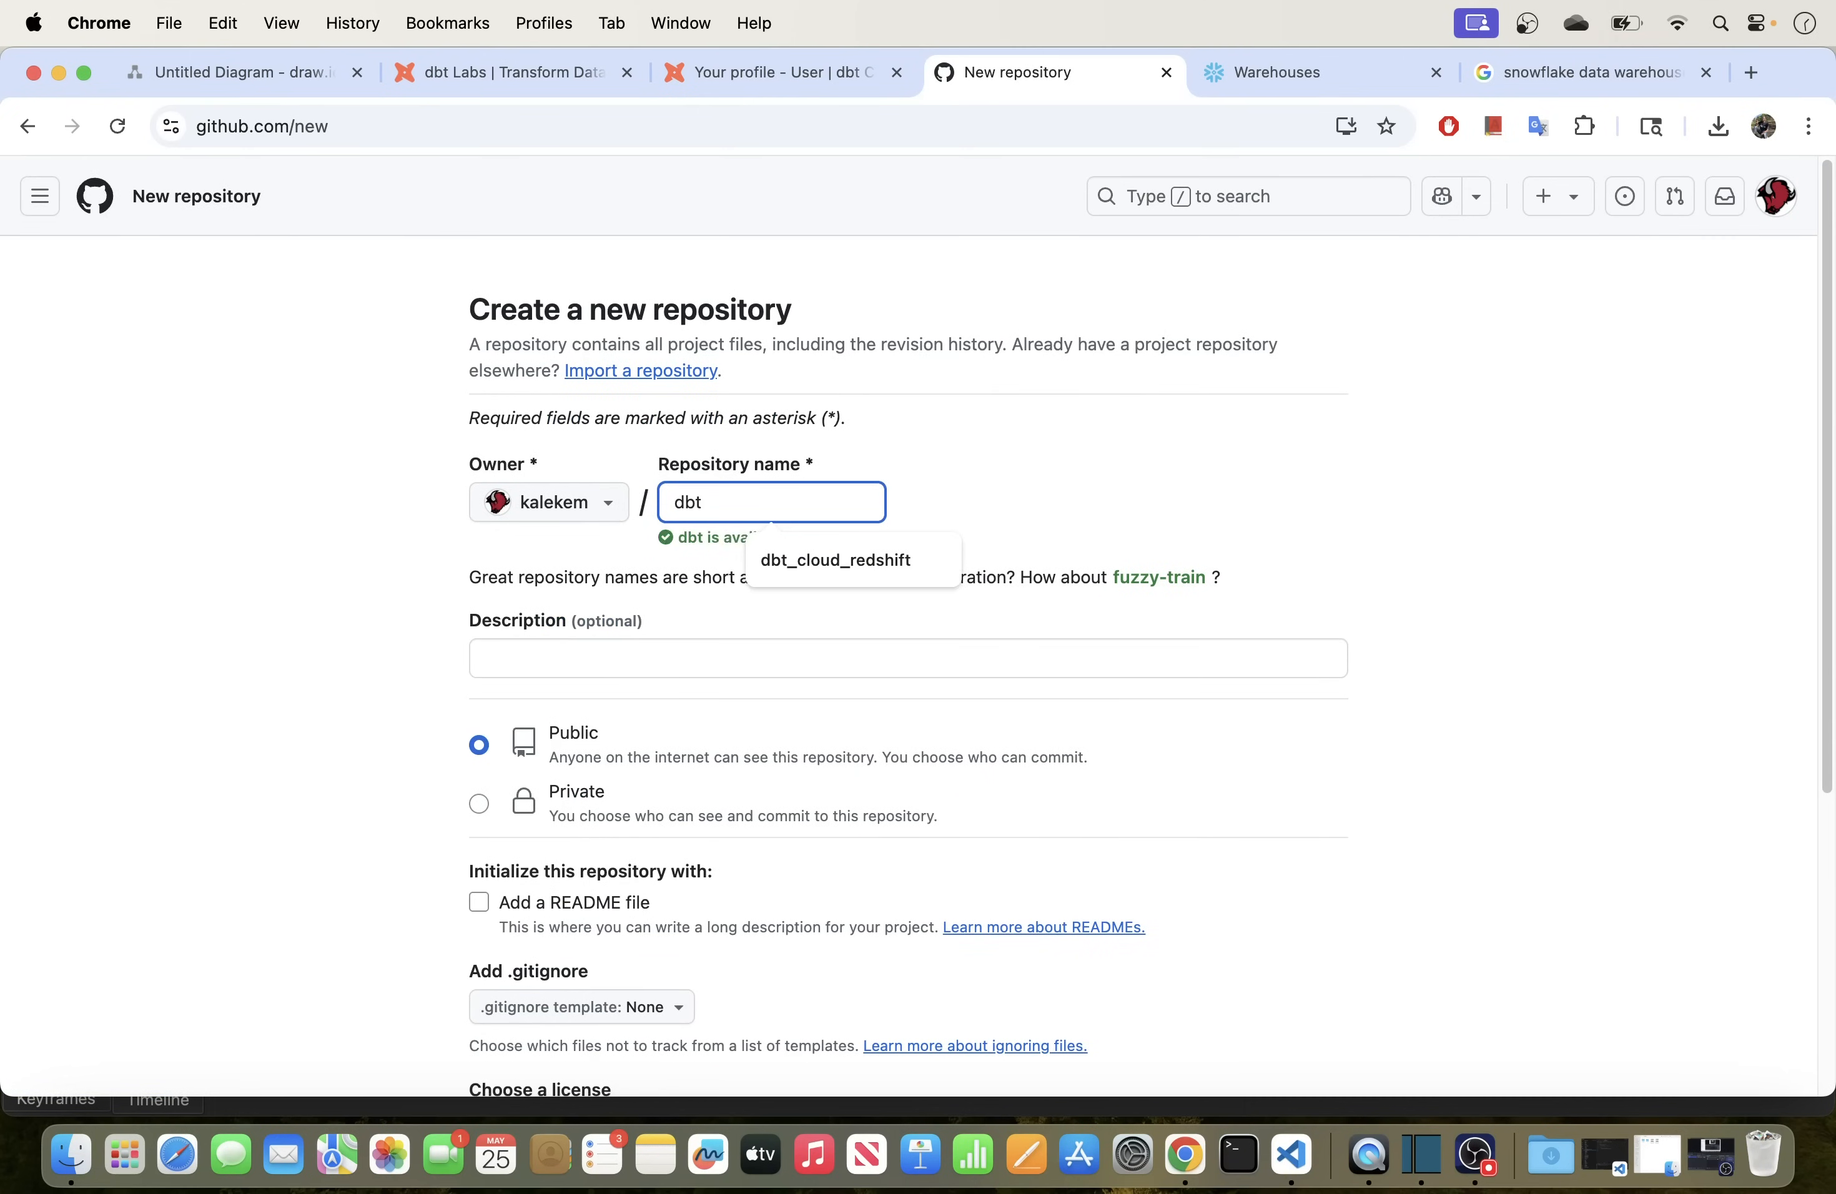
text(_cloud)
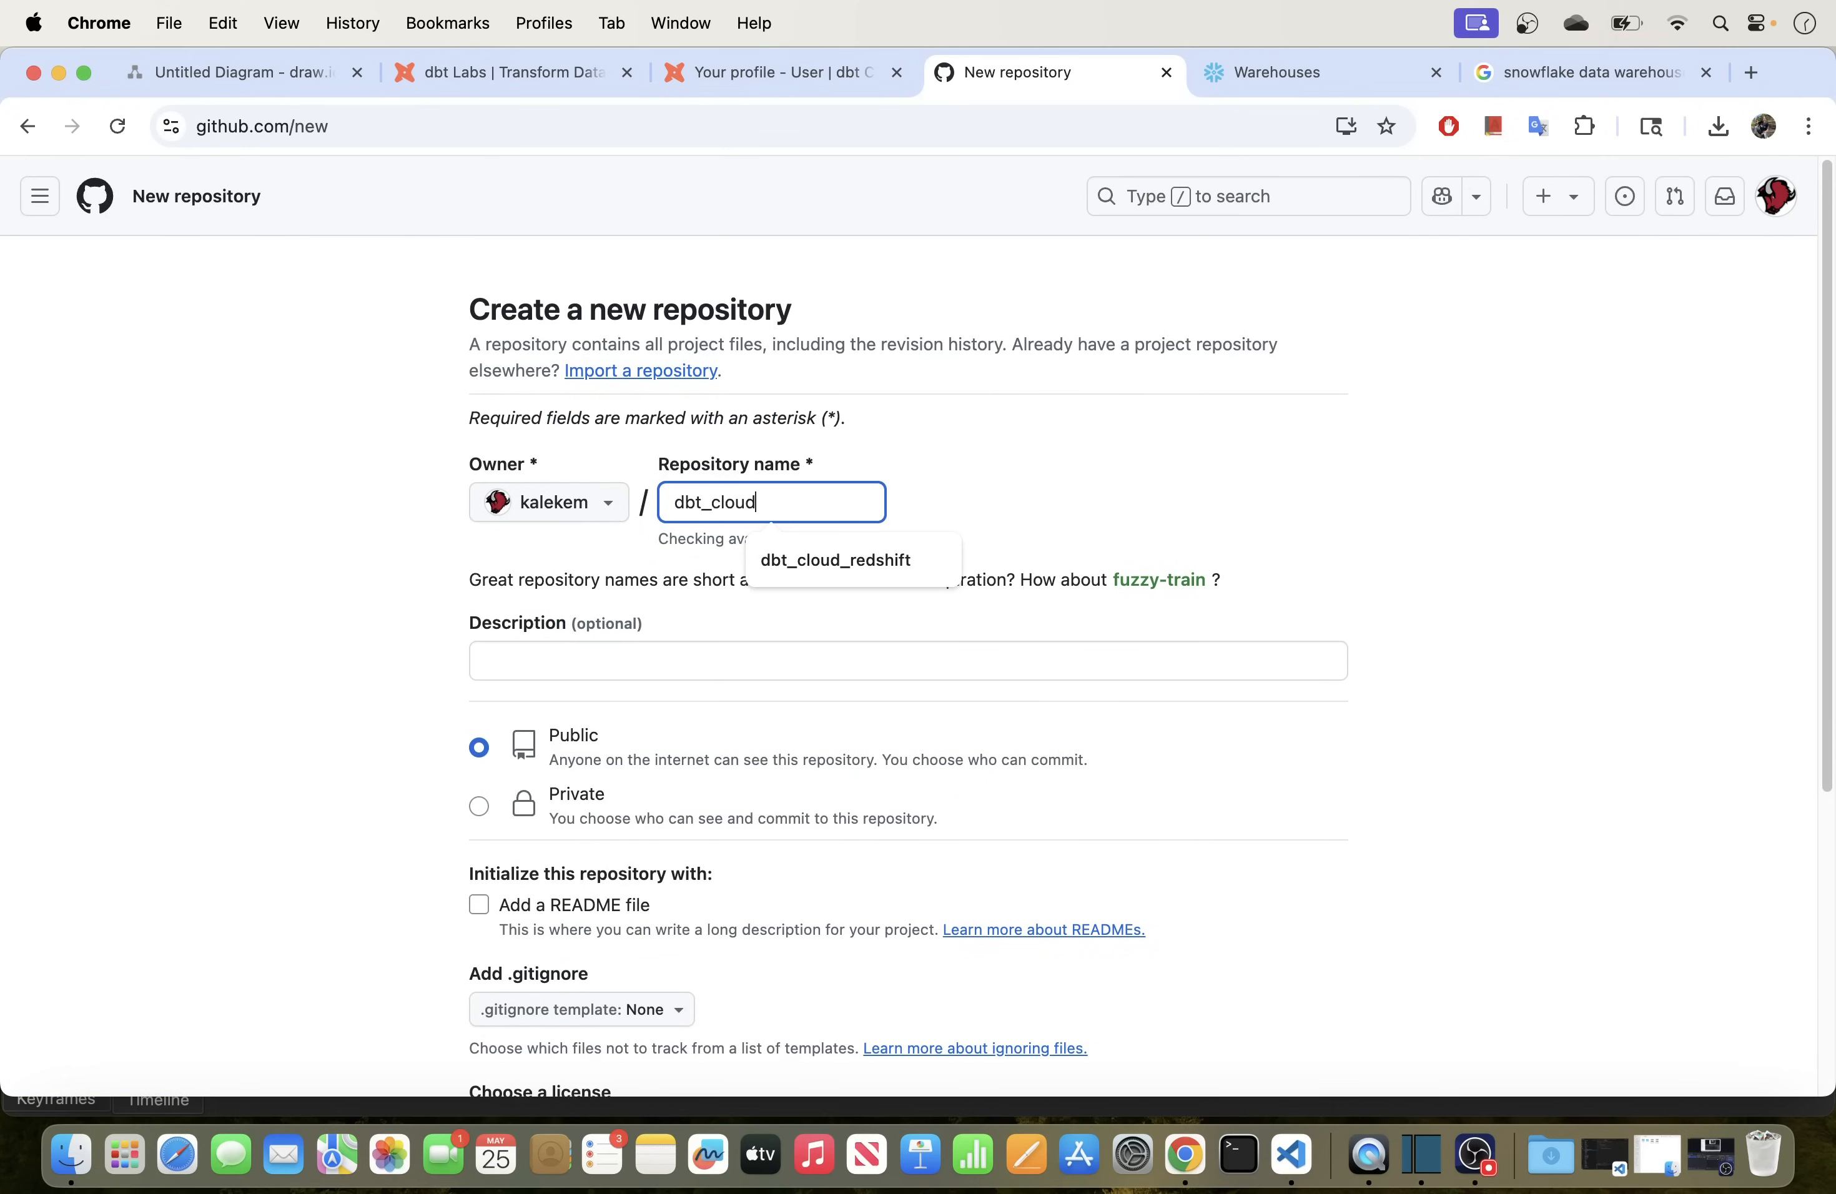
text(_sn)
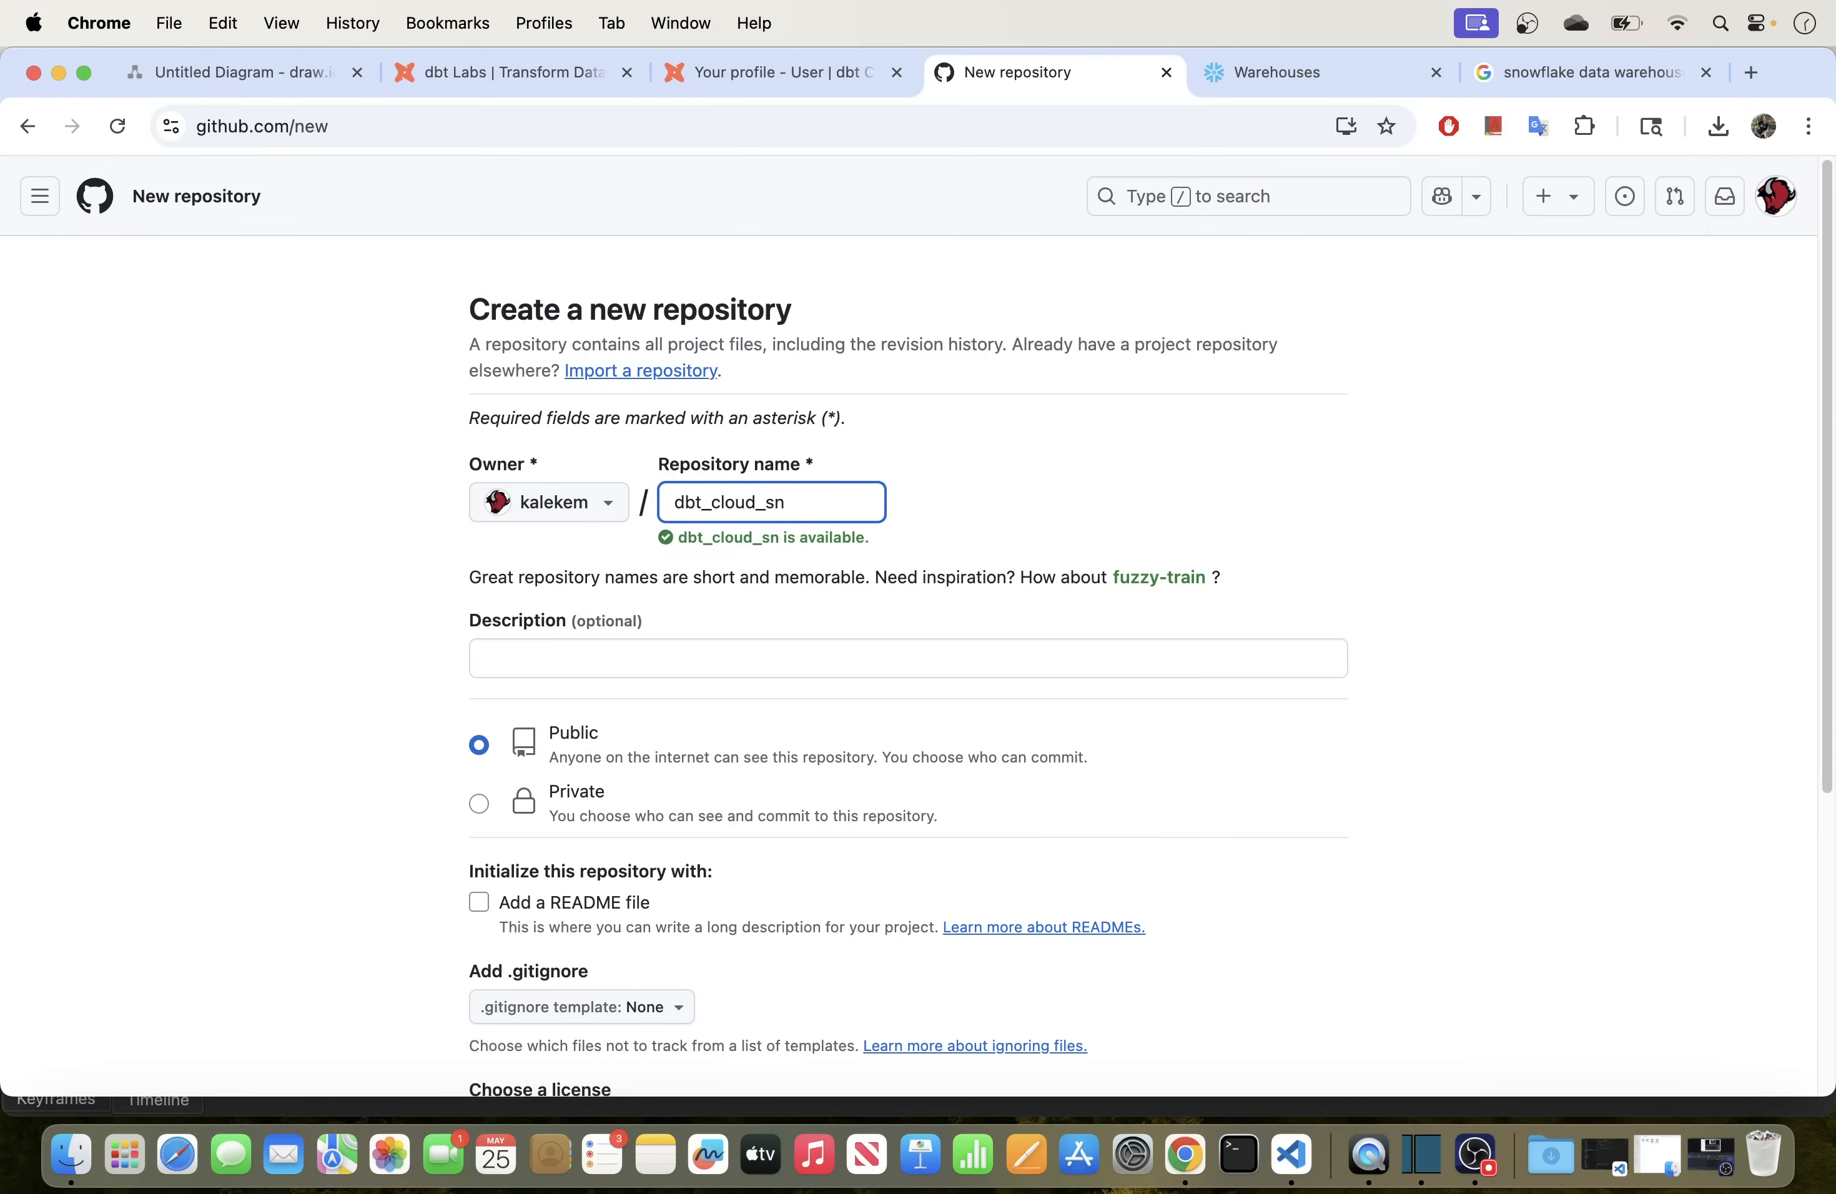
text(o)
key(BackSpace)
key(BackSpace)
text(wfla)
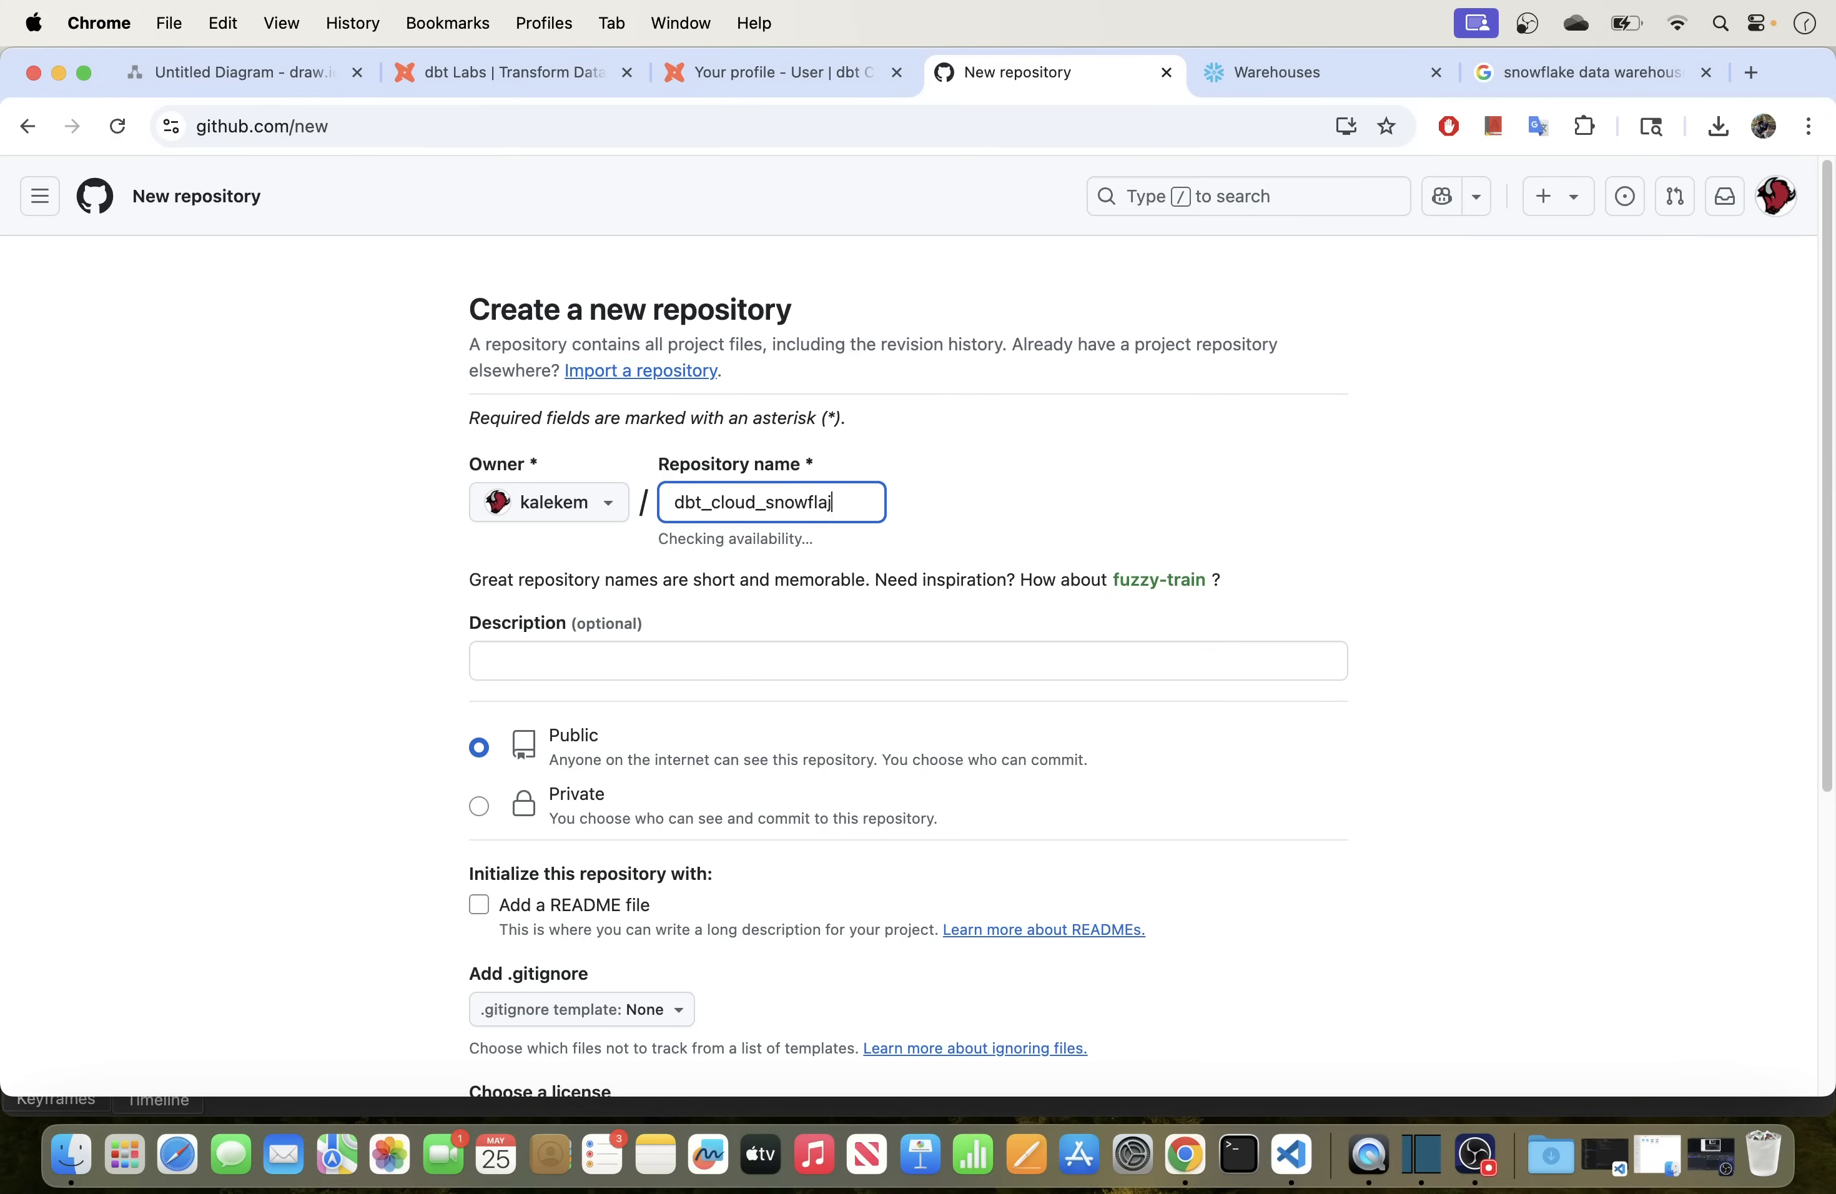
text(owflake_repo)
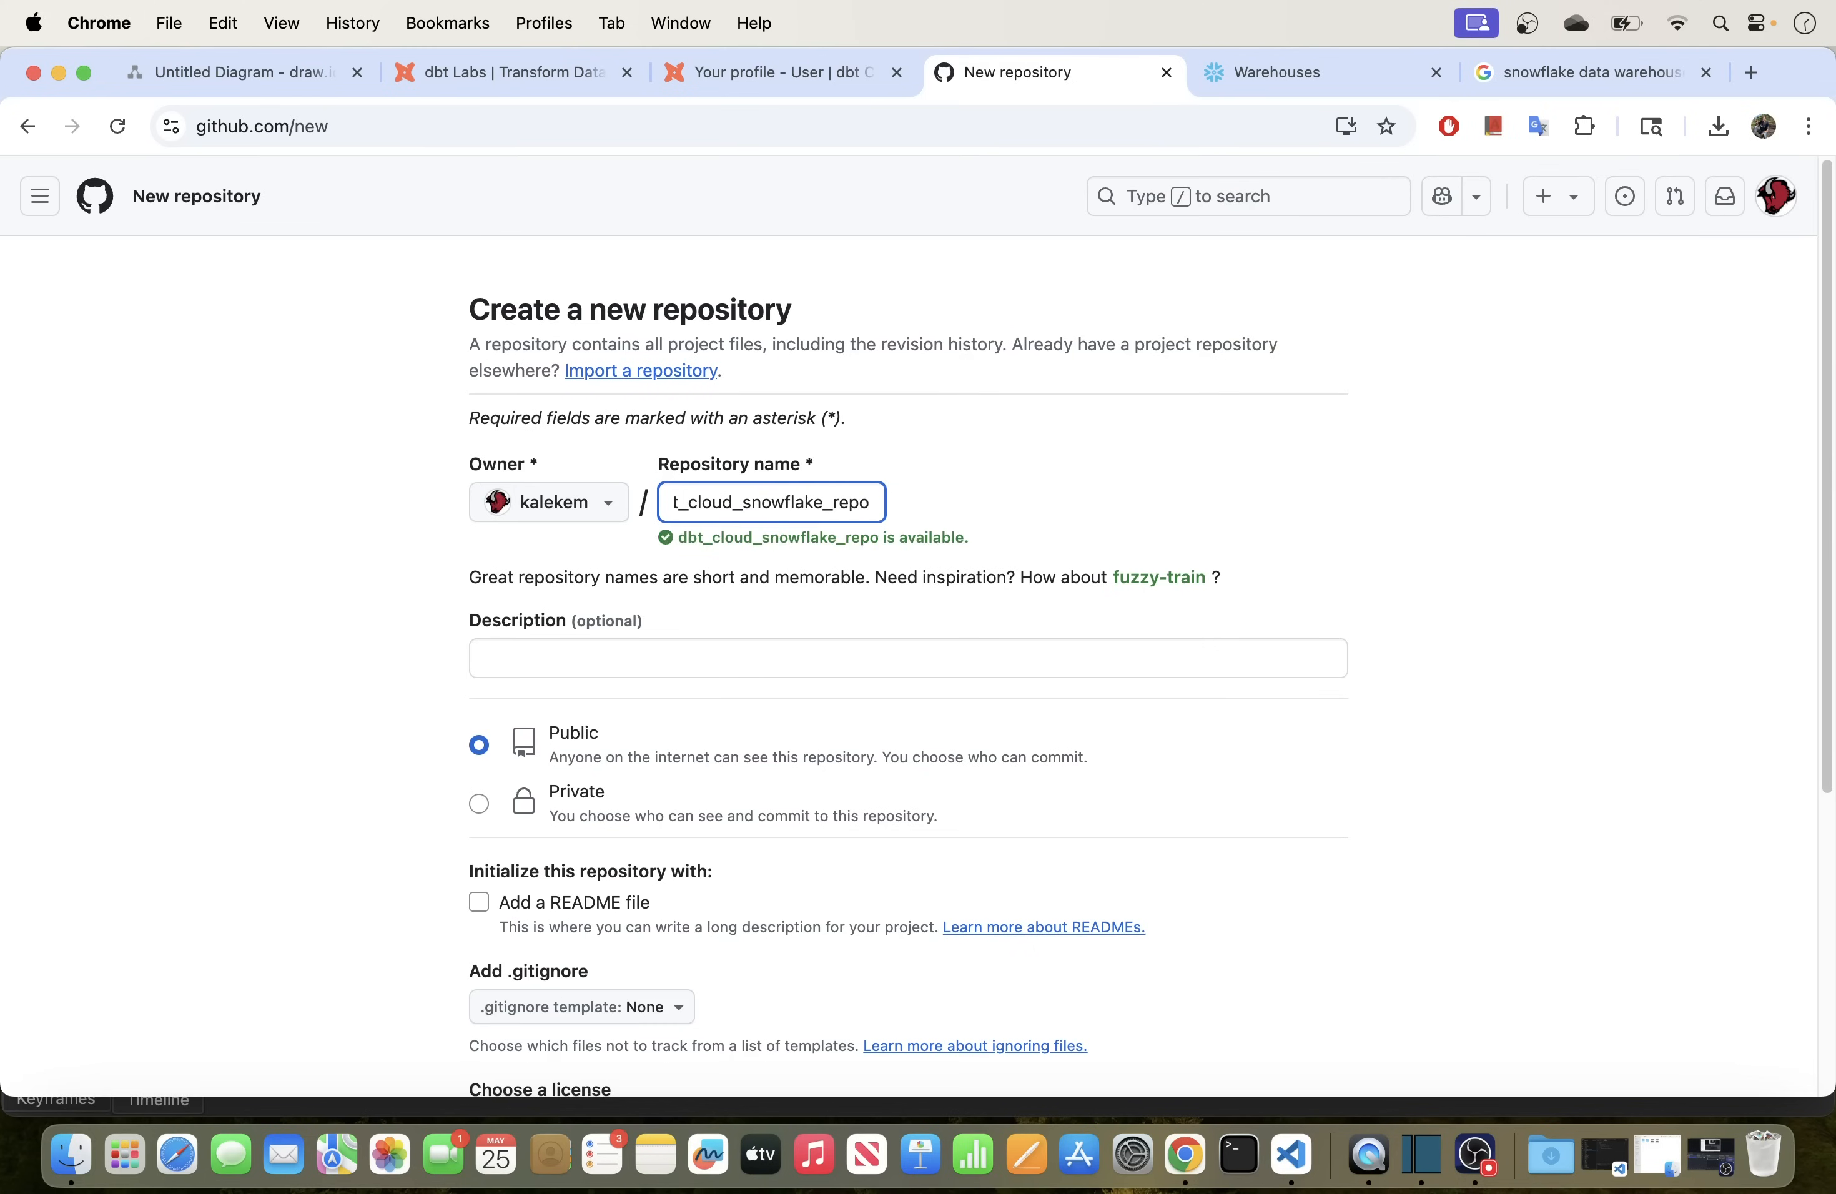
click(642, 576)
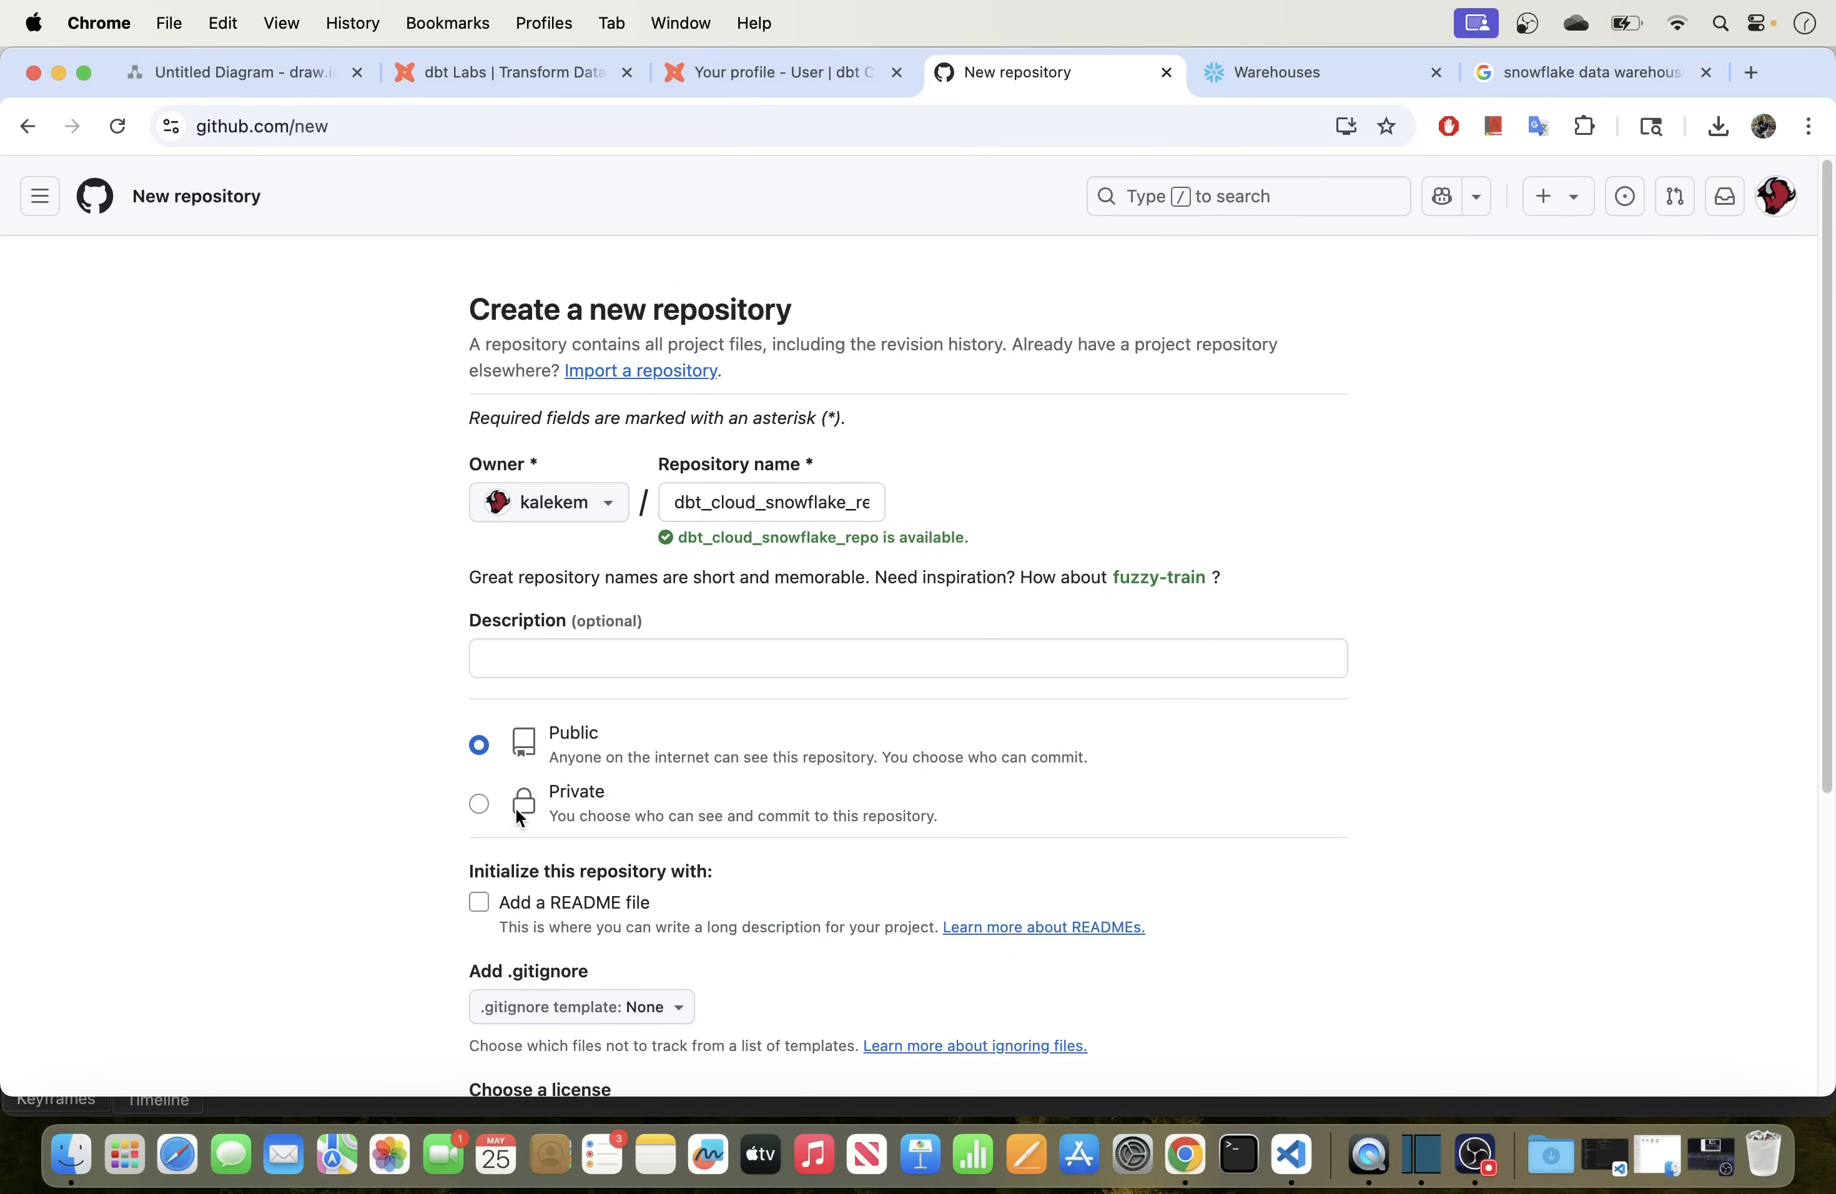
Step: Include a README file and create the repository with public visibility
scroll(518, 818, down, 3)
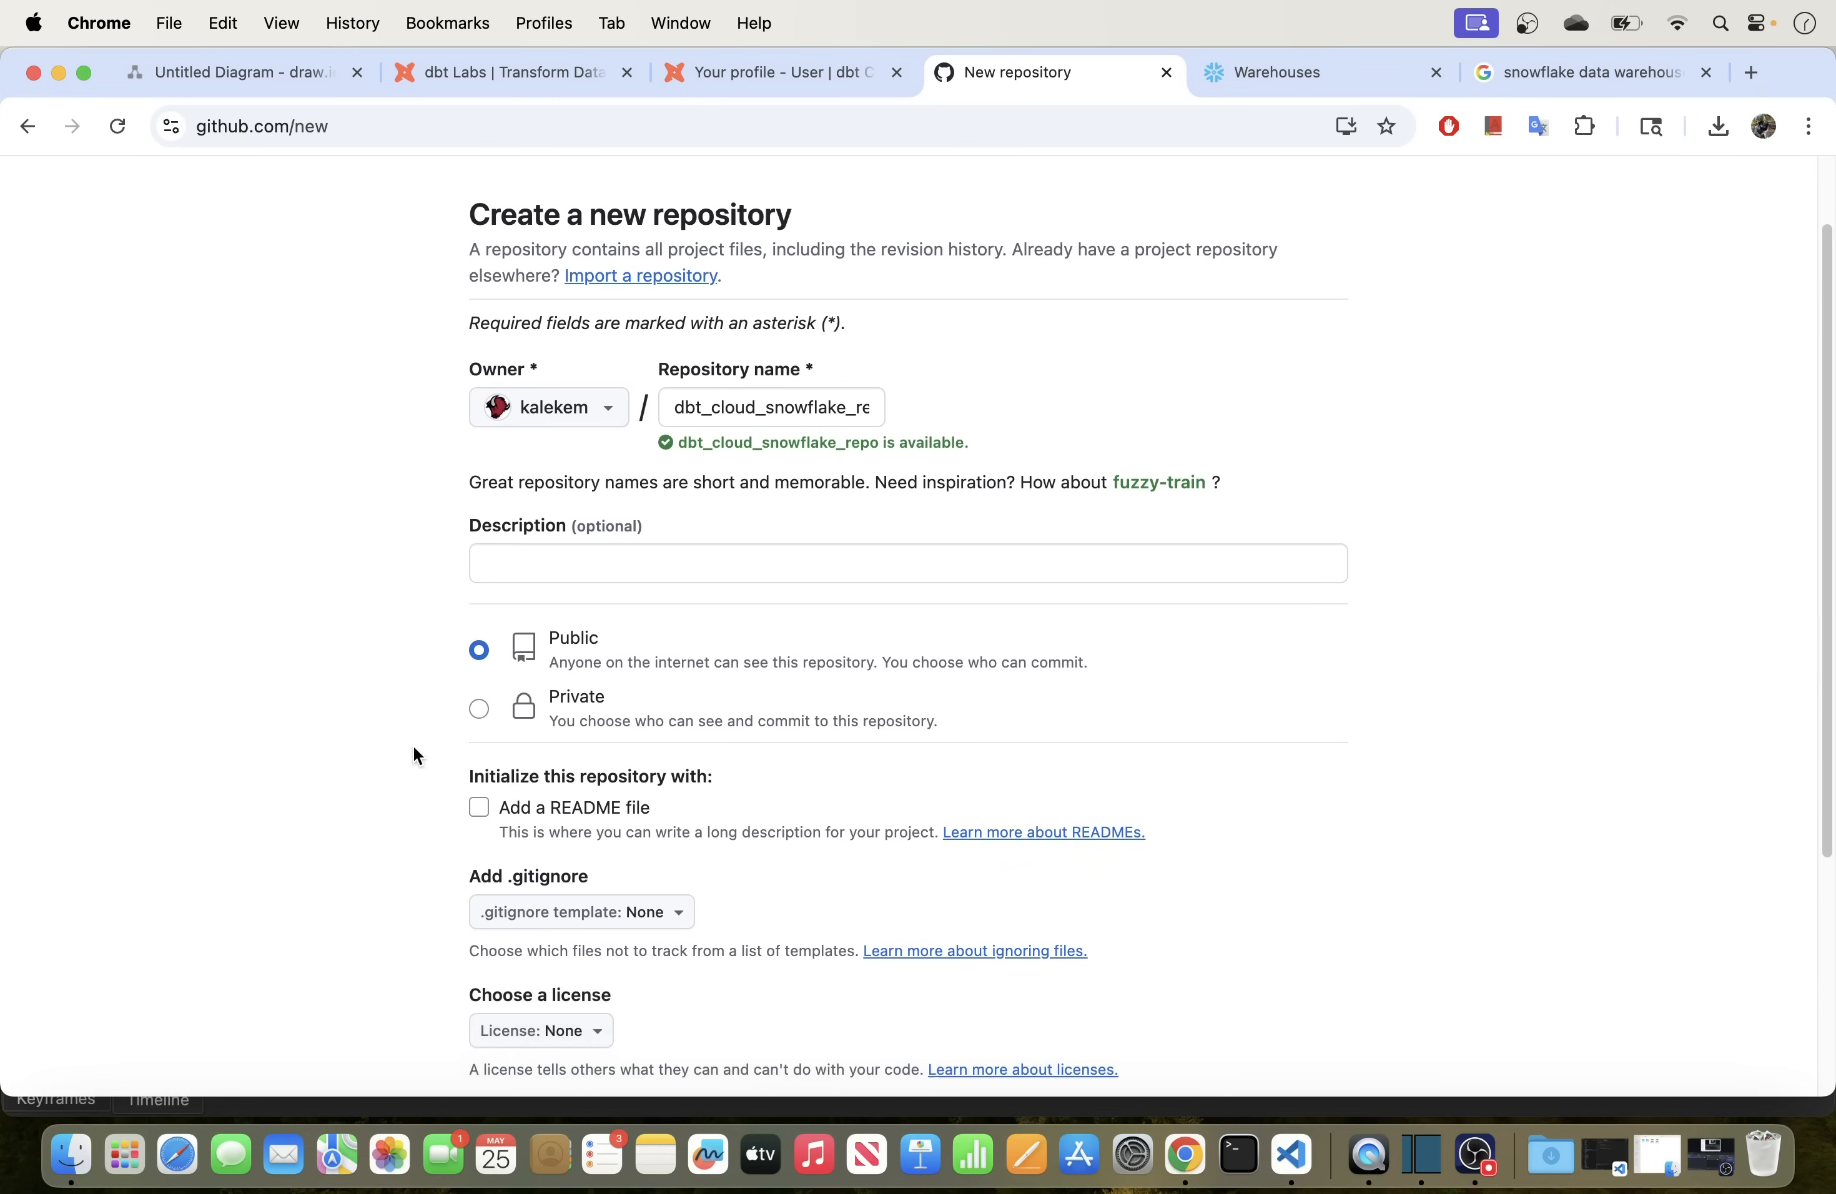
scroll(413, 749, down, 5)
click(479, 620)
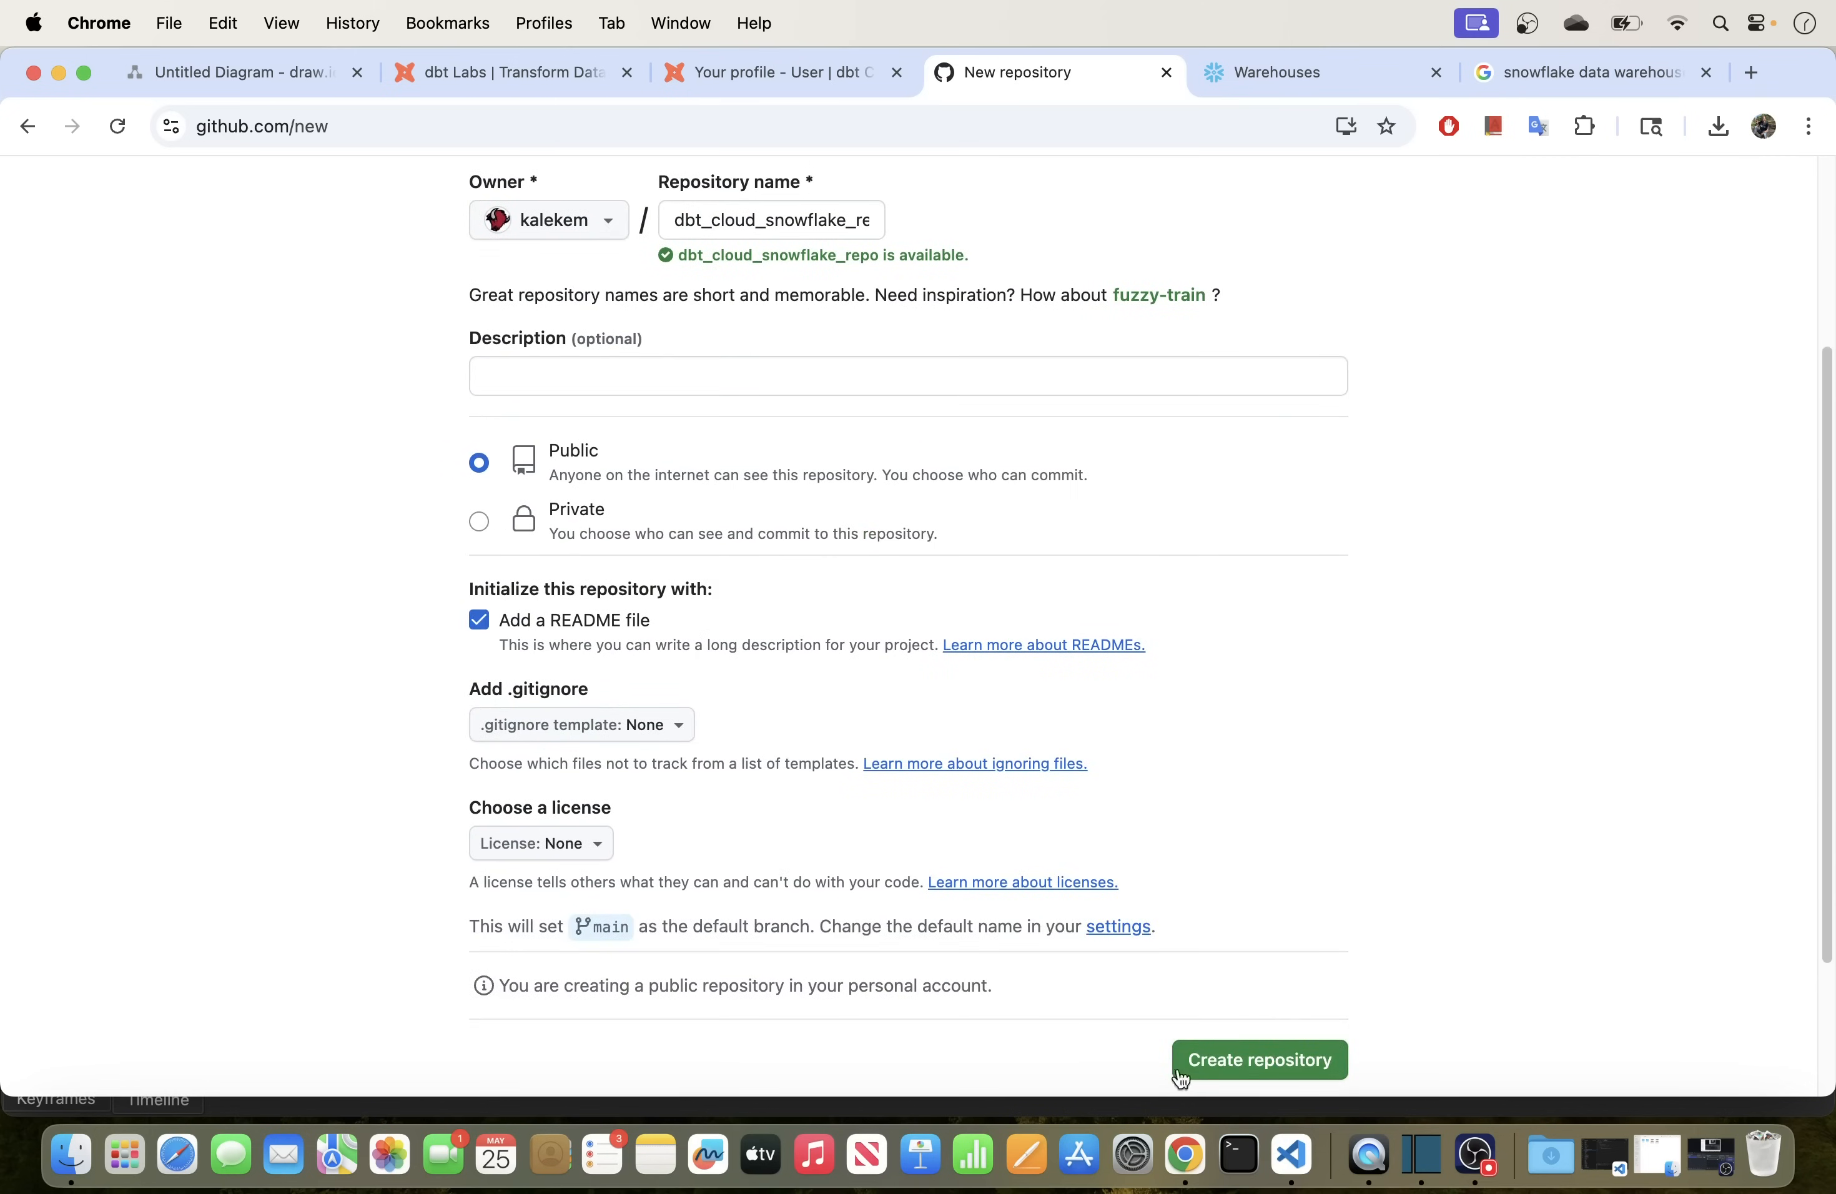
click(1219, 1056)
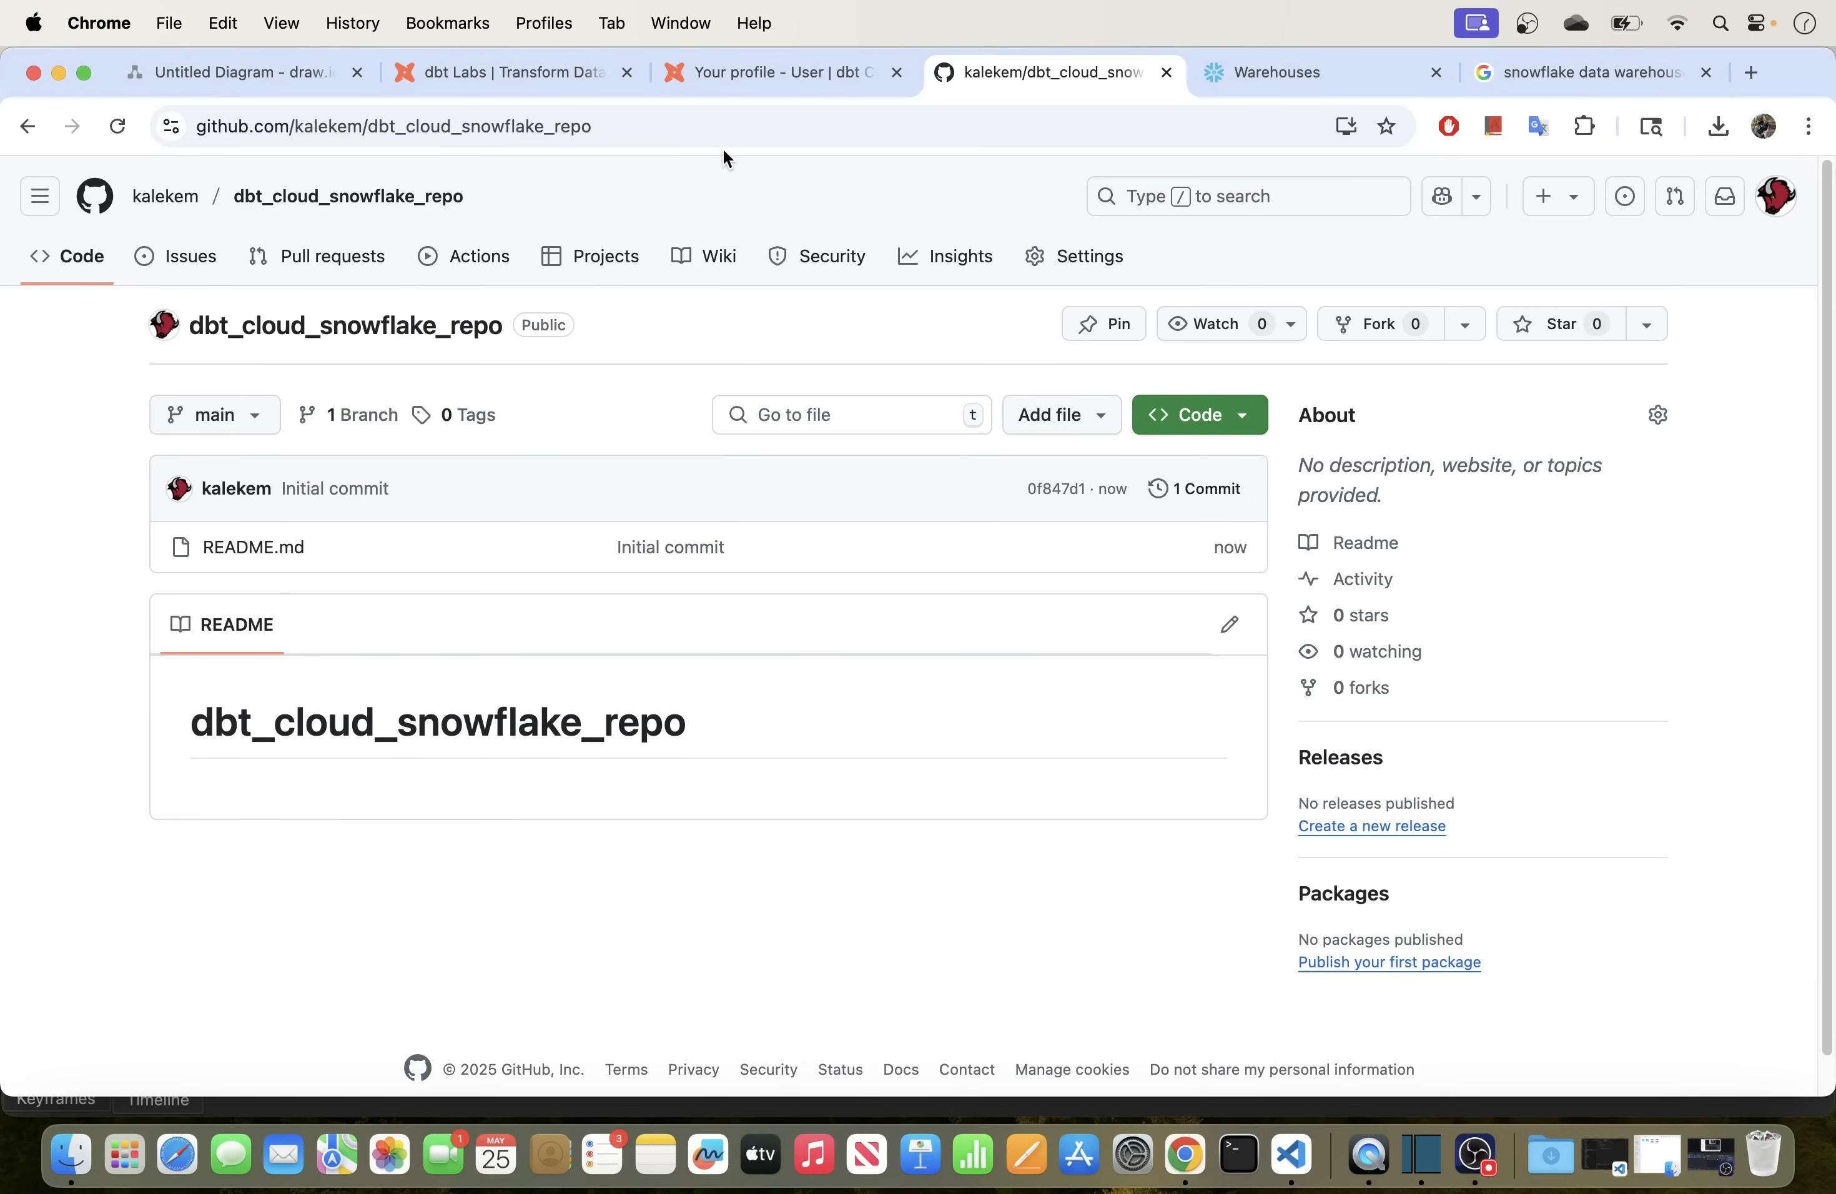
Step: Switch to the dbt Labs site, reload getdbt.com and open the dbt Cloud free trial signup in a new tab
click(731, 87)
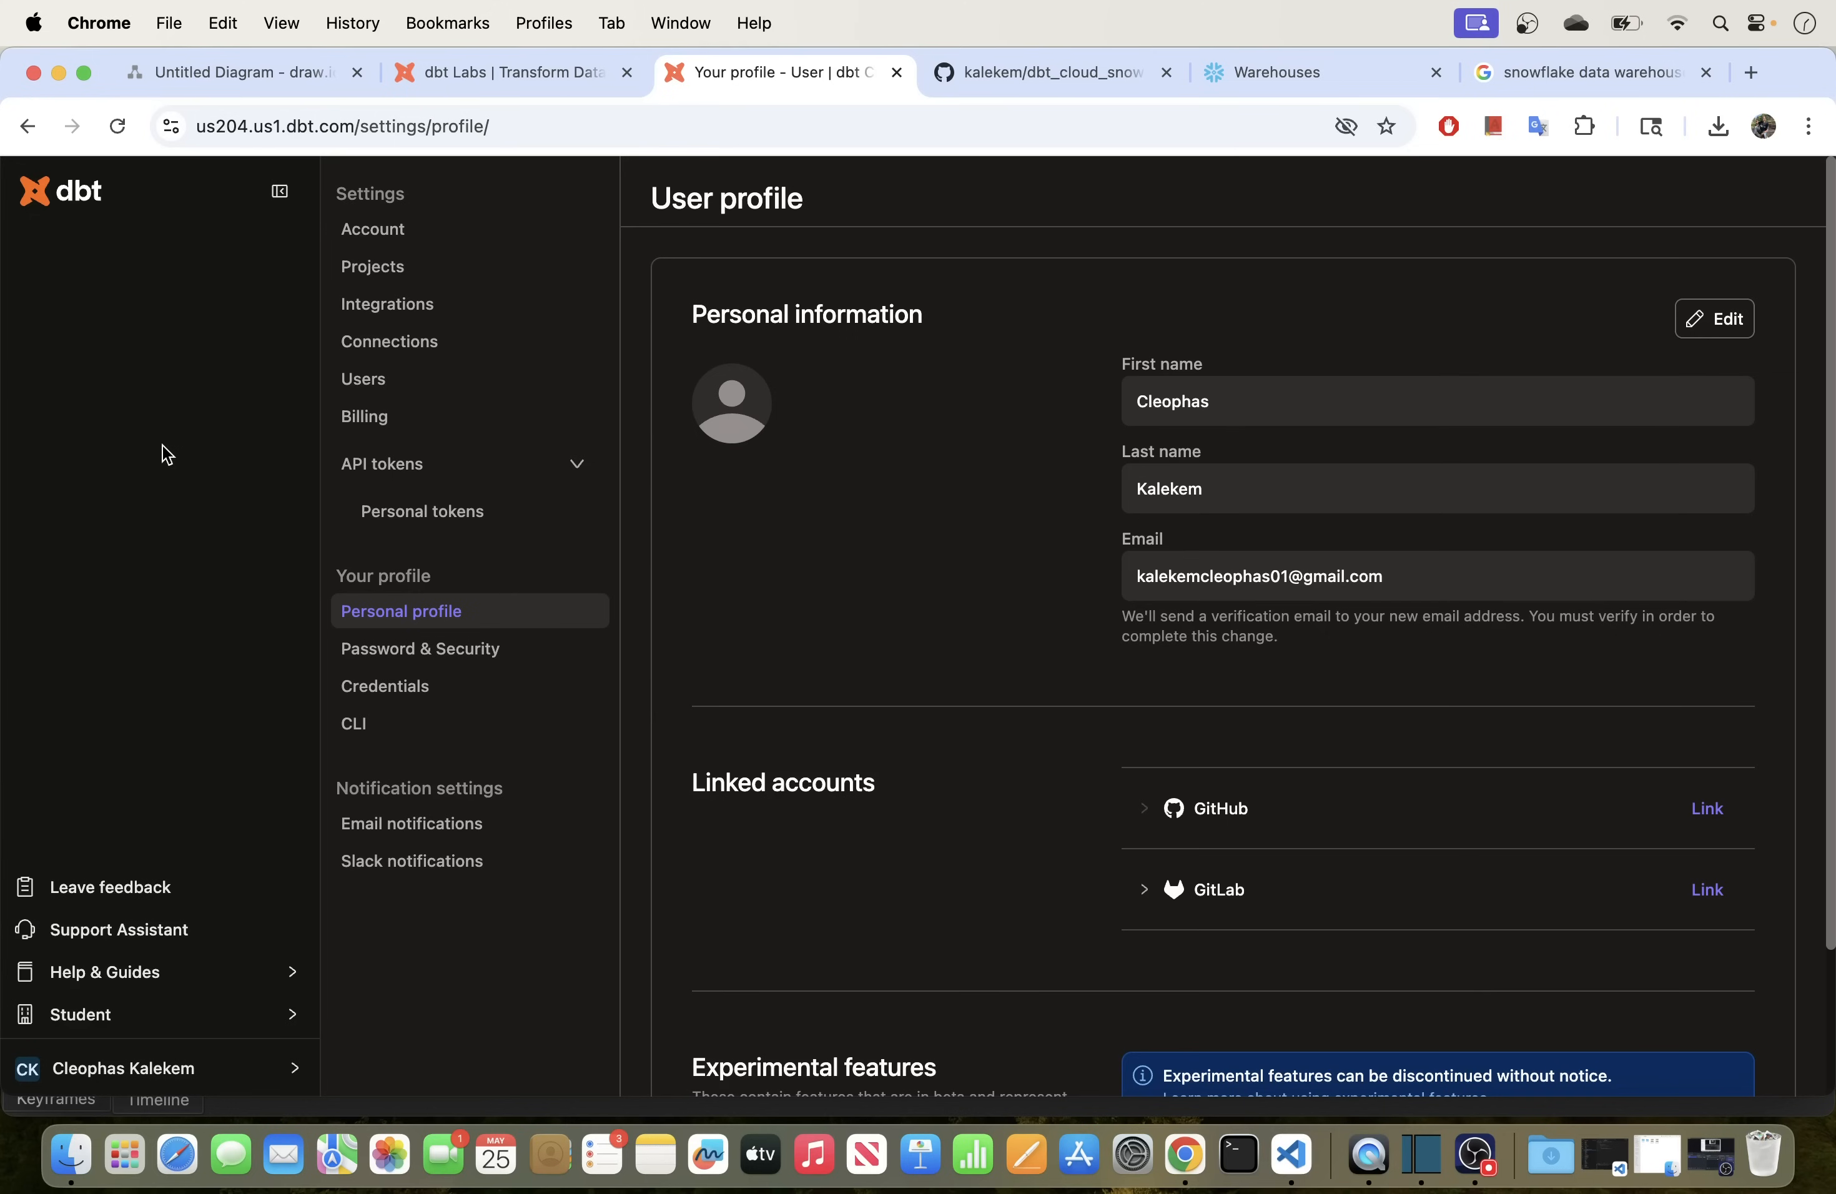
click(456, 62)
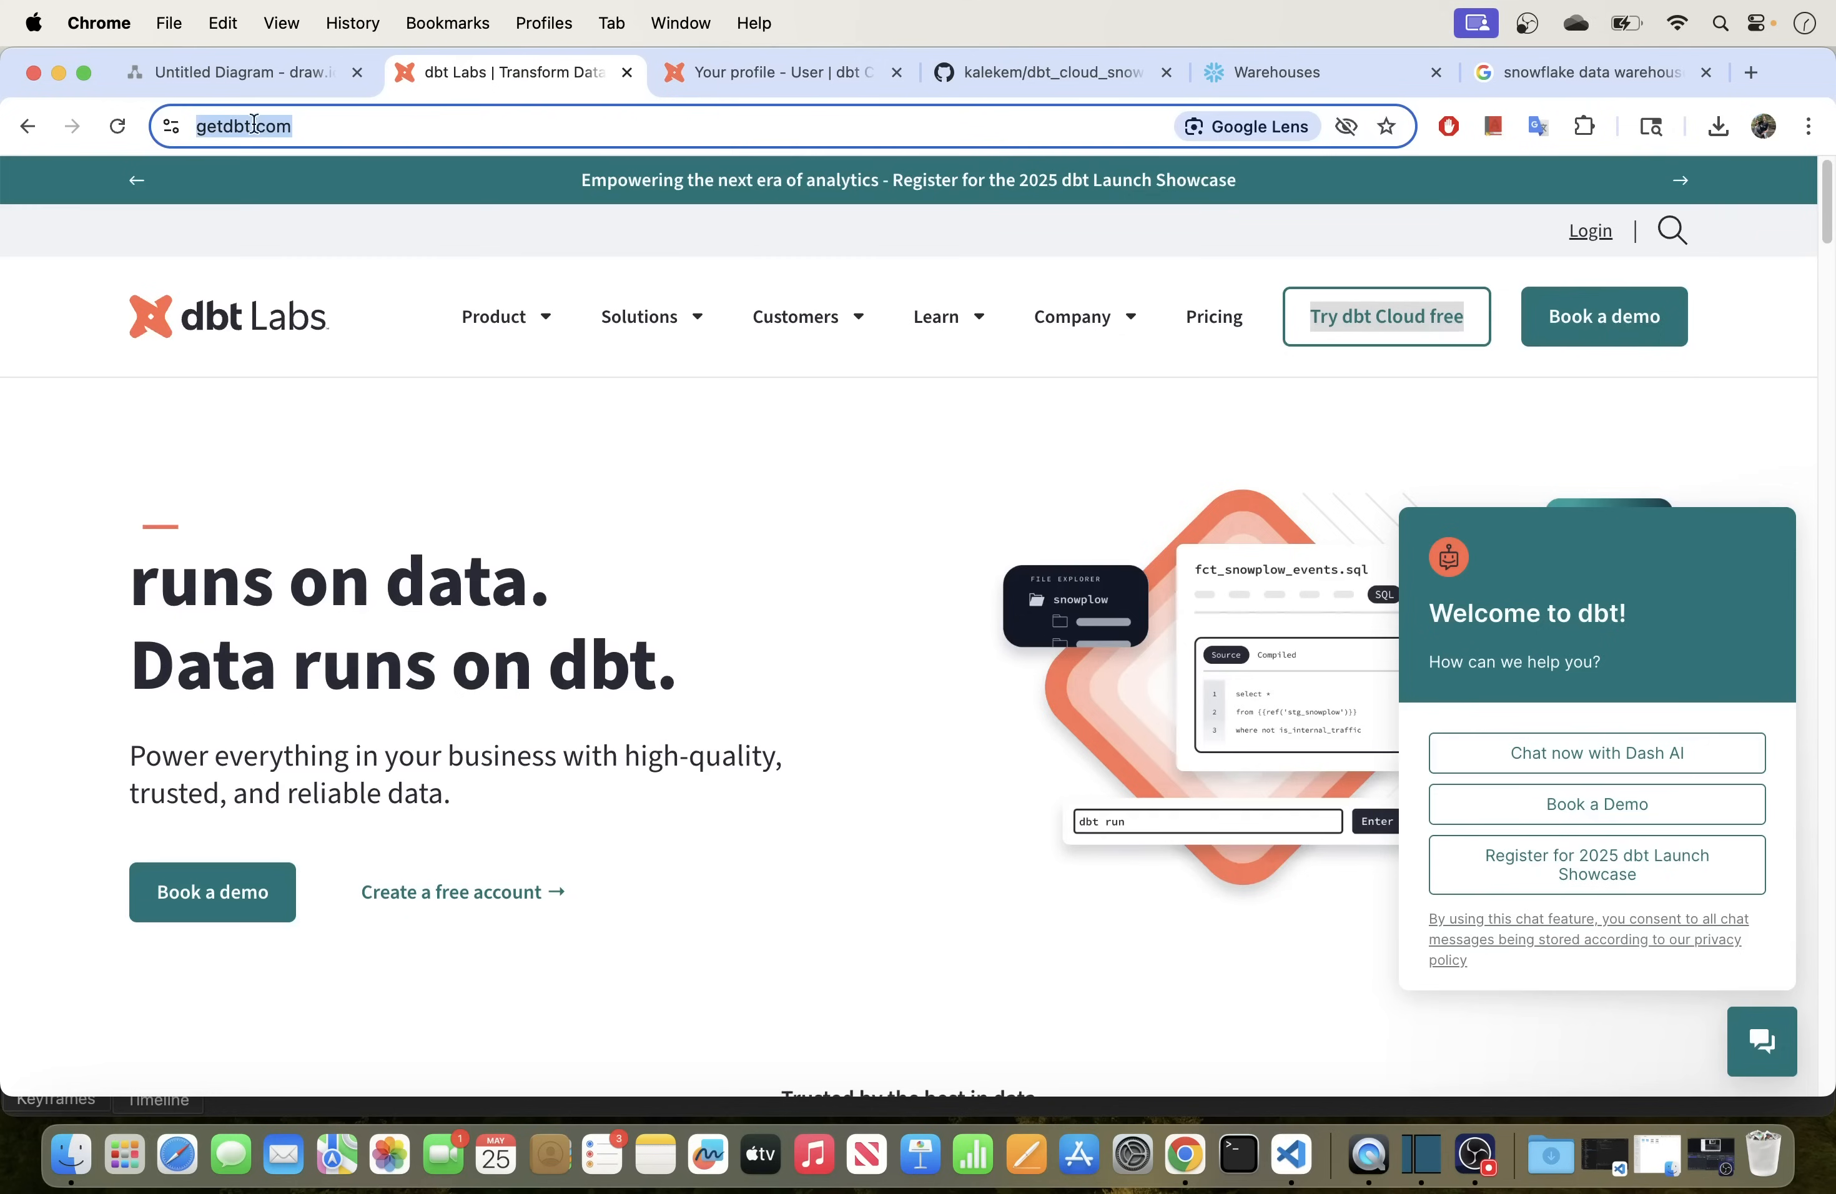
click(333, 126)
key(Return)
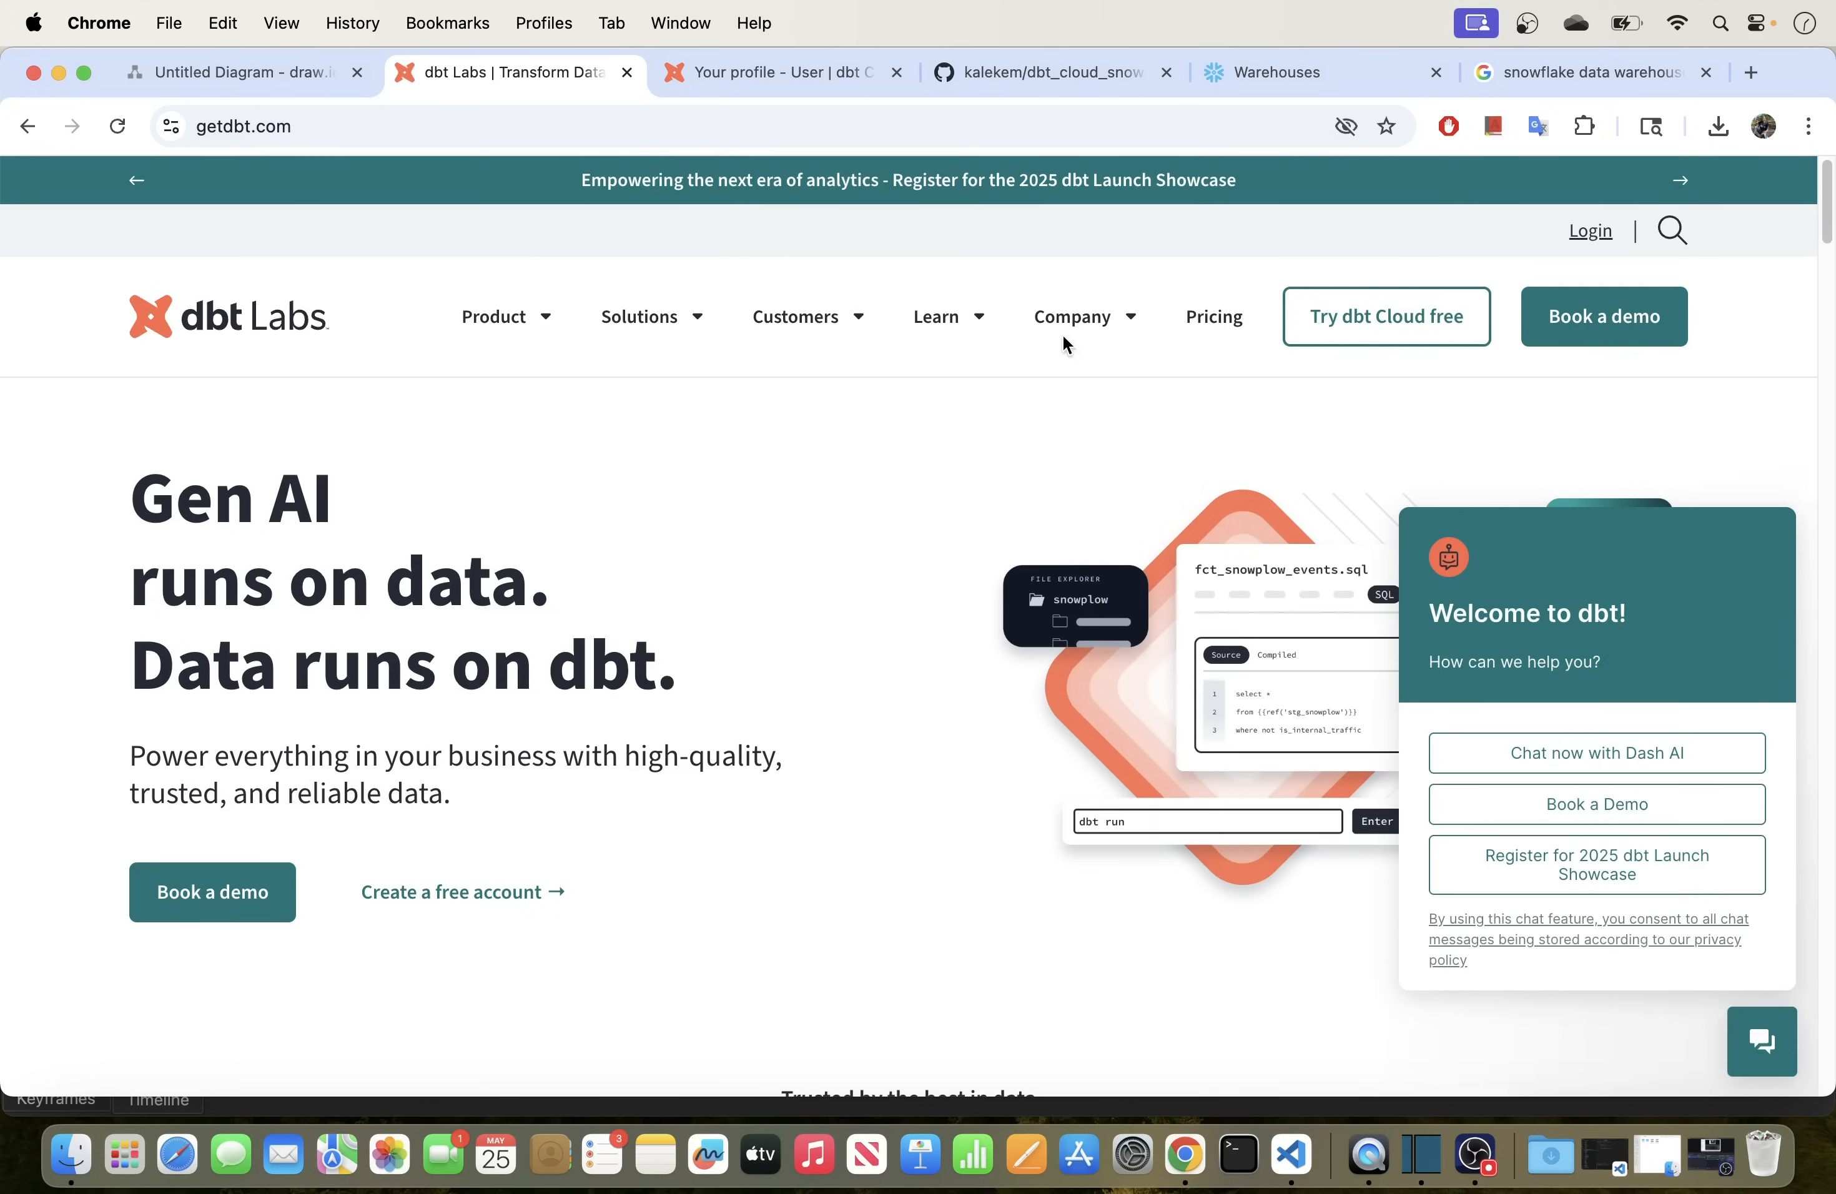
right_click(1377, 325)
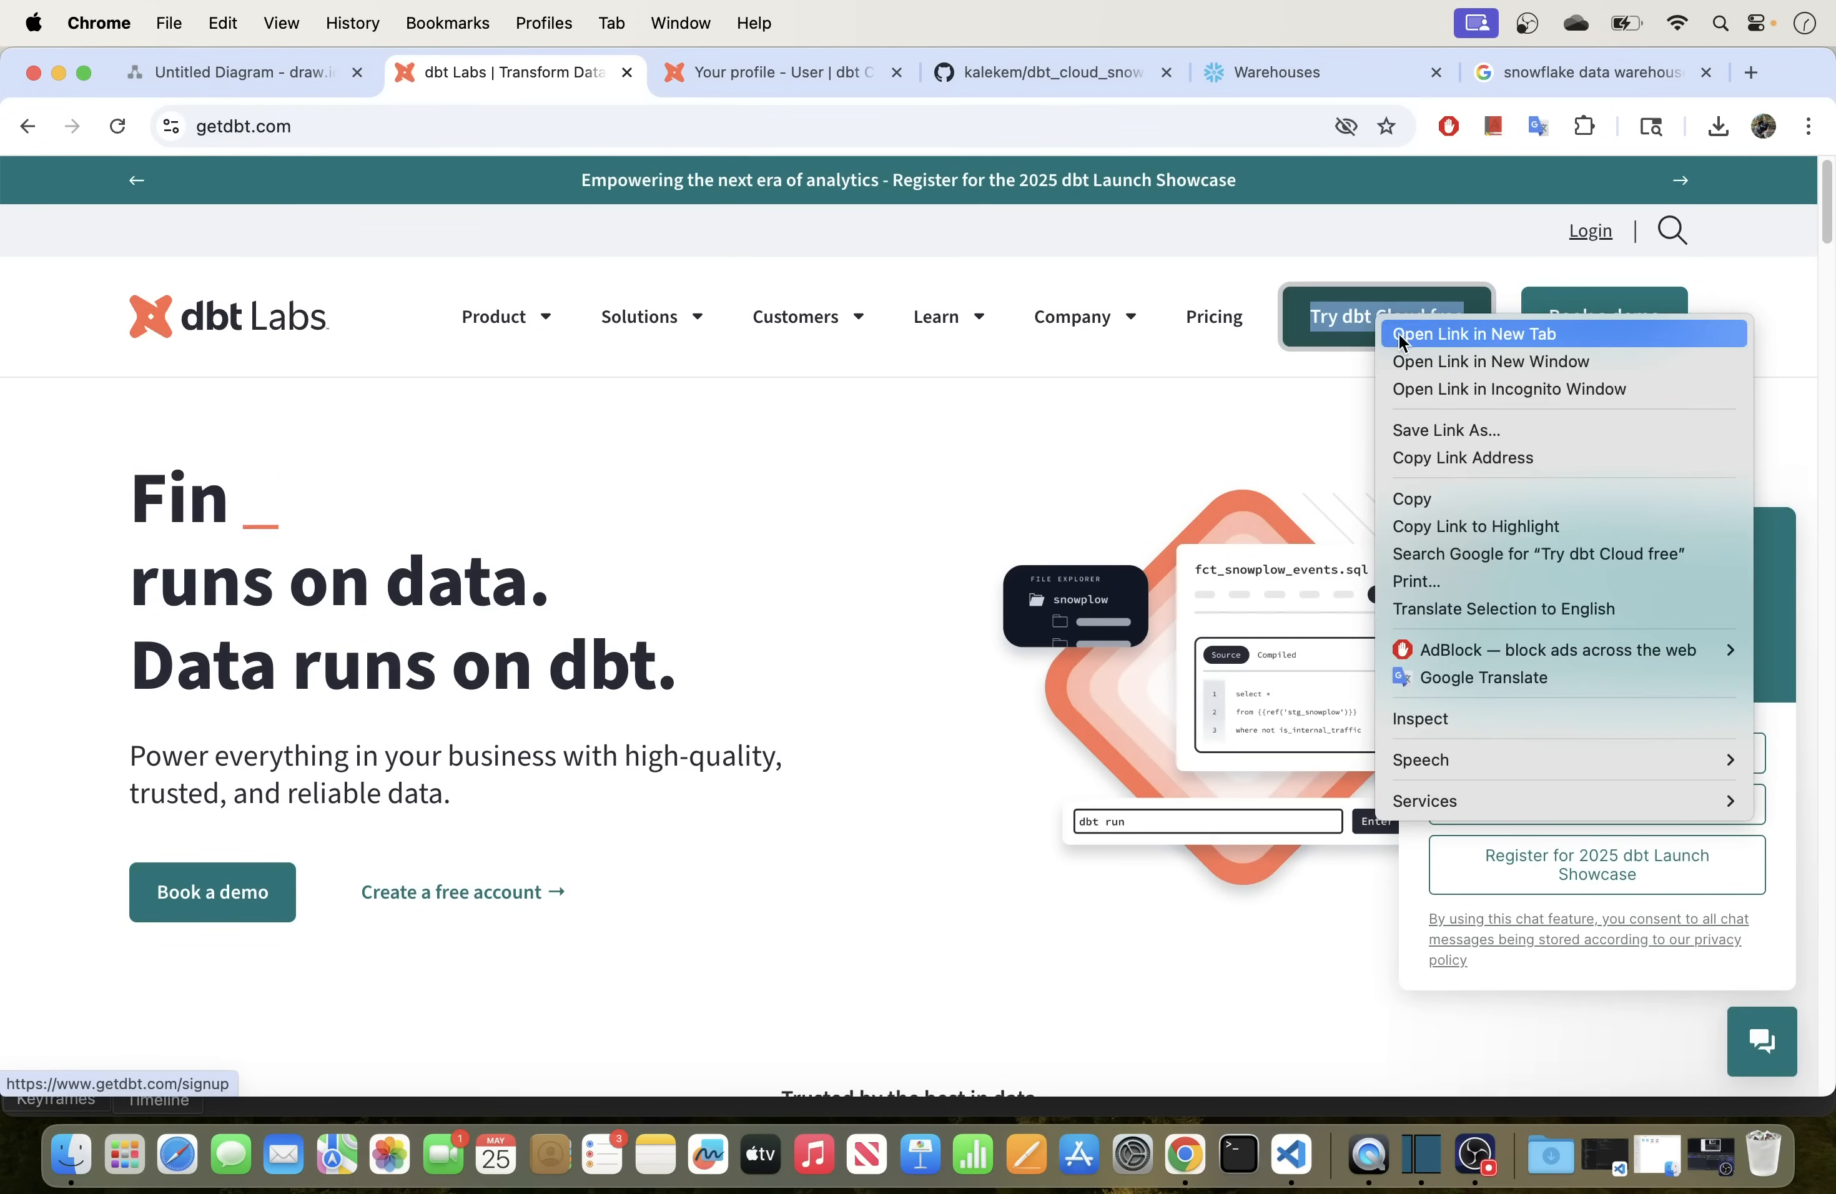
click(1404, 334)
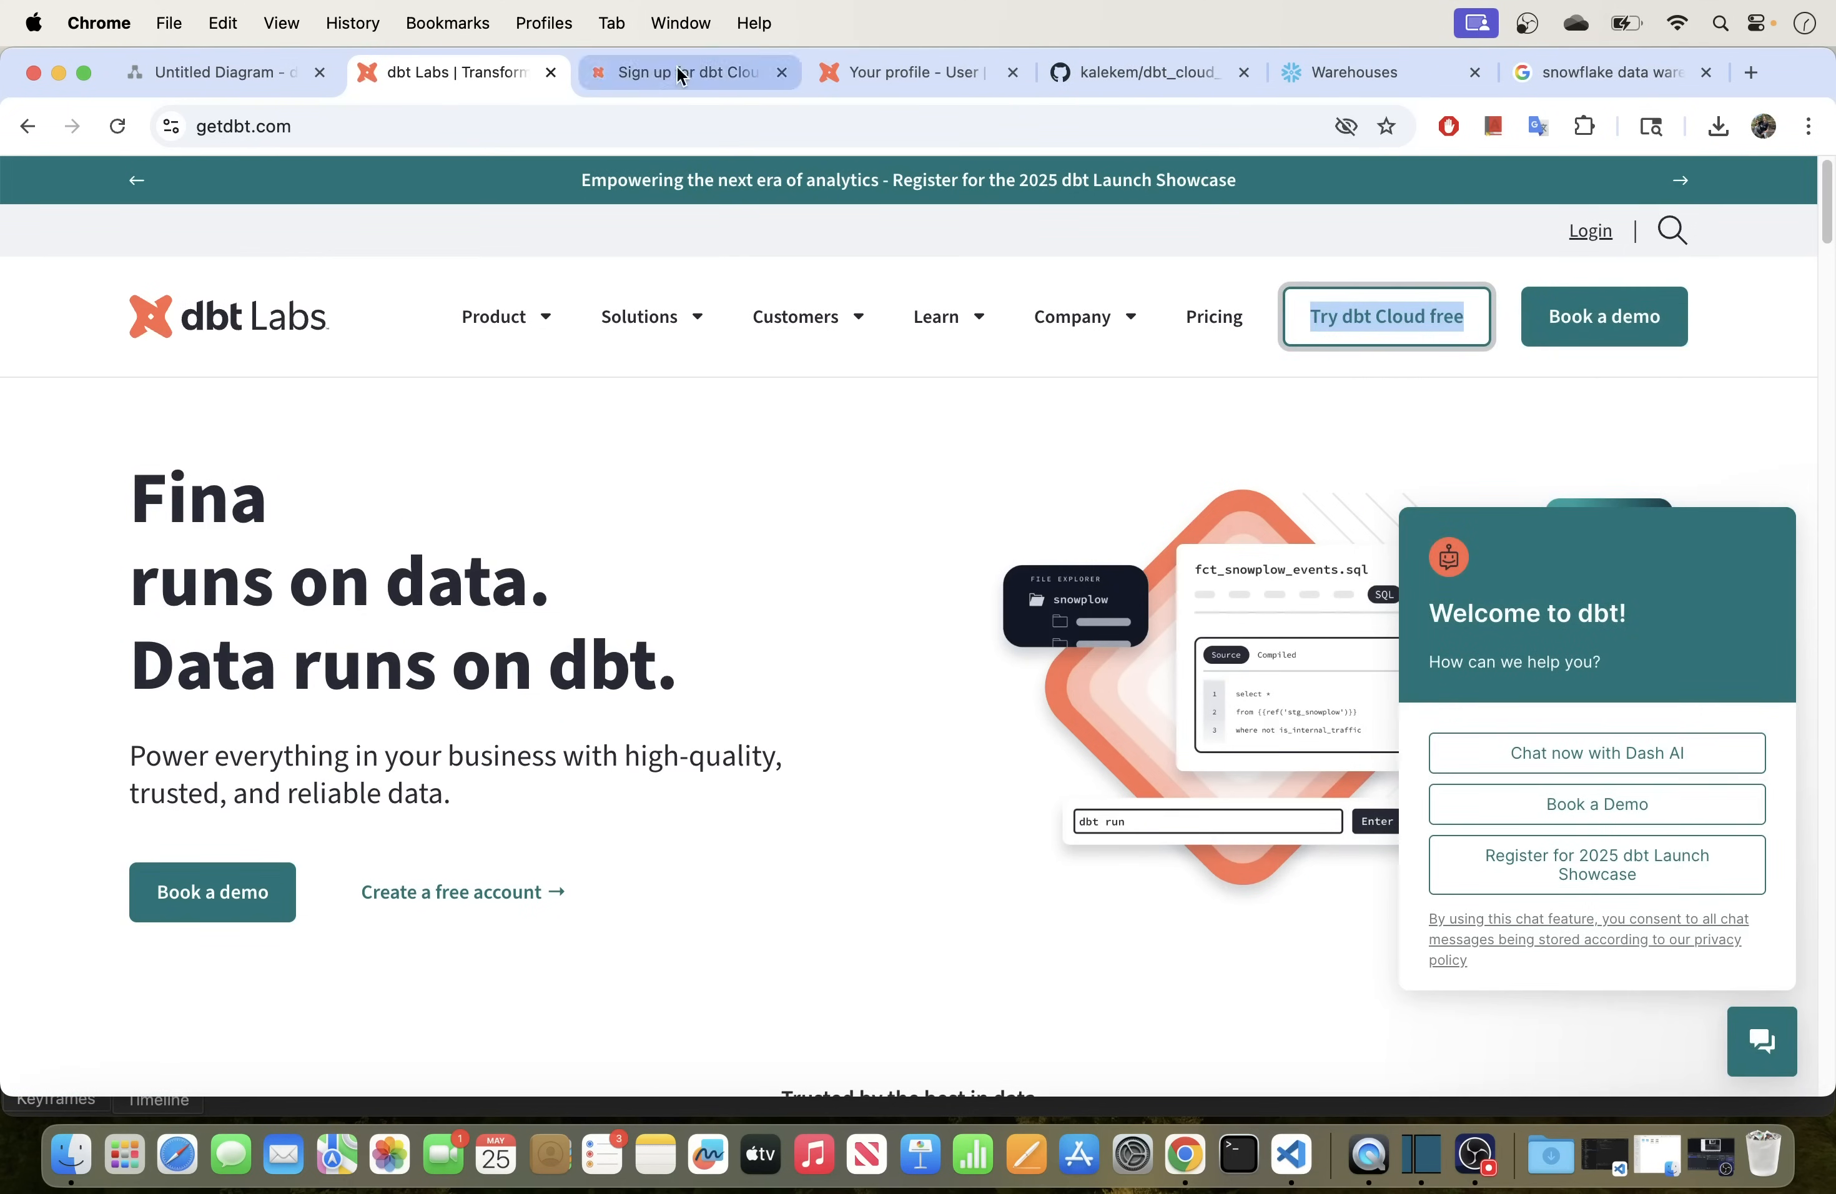
Step: Review the dbt Cloud signup page, including its form fields and its free solo plan and team trial terms
click(683, 72)
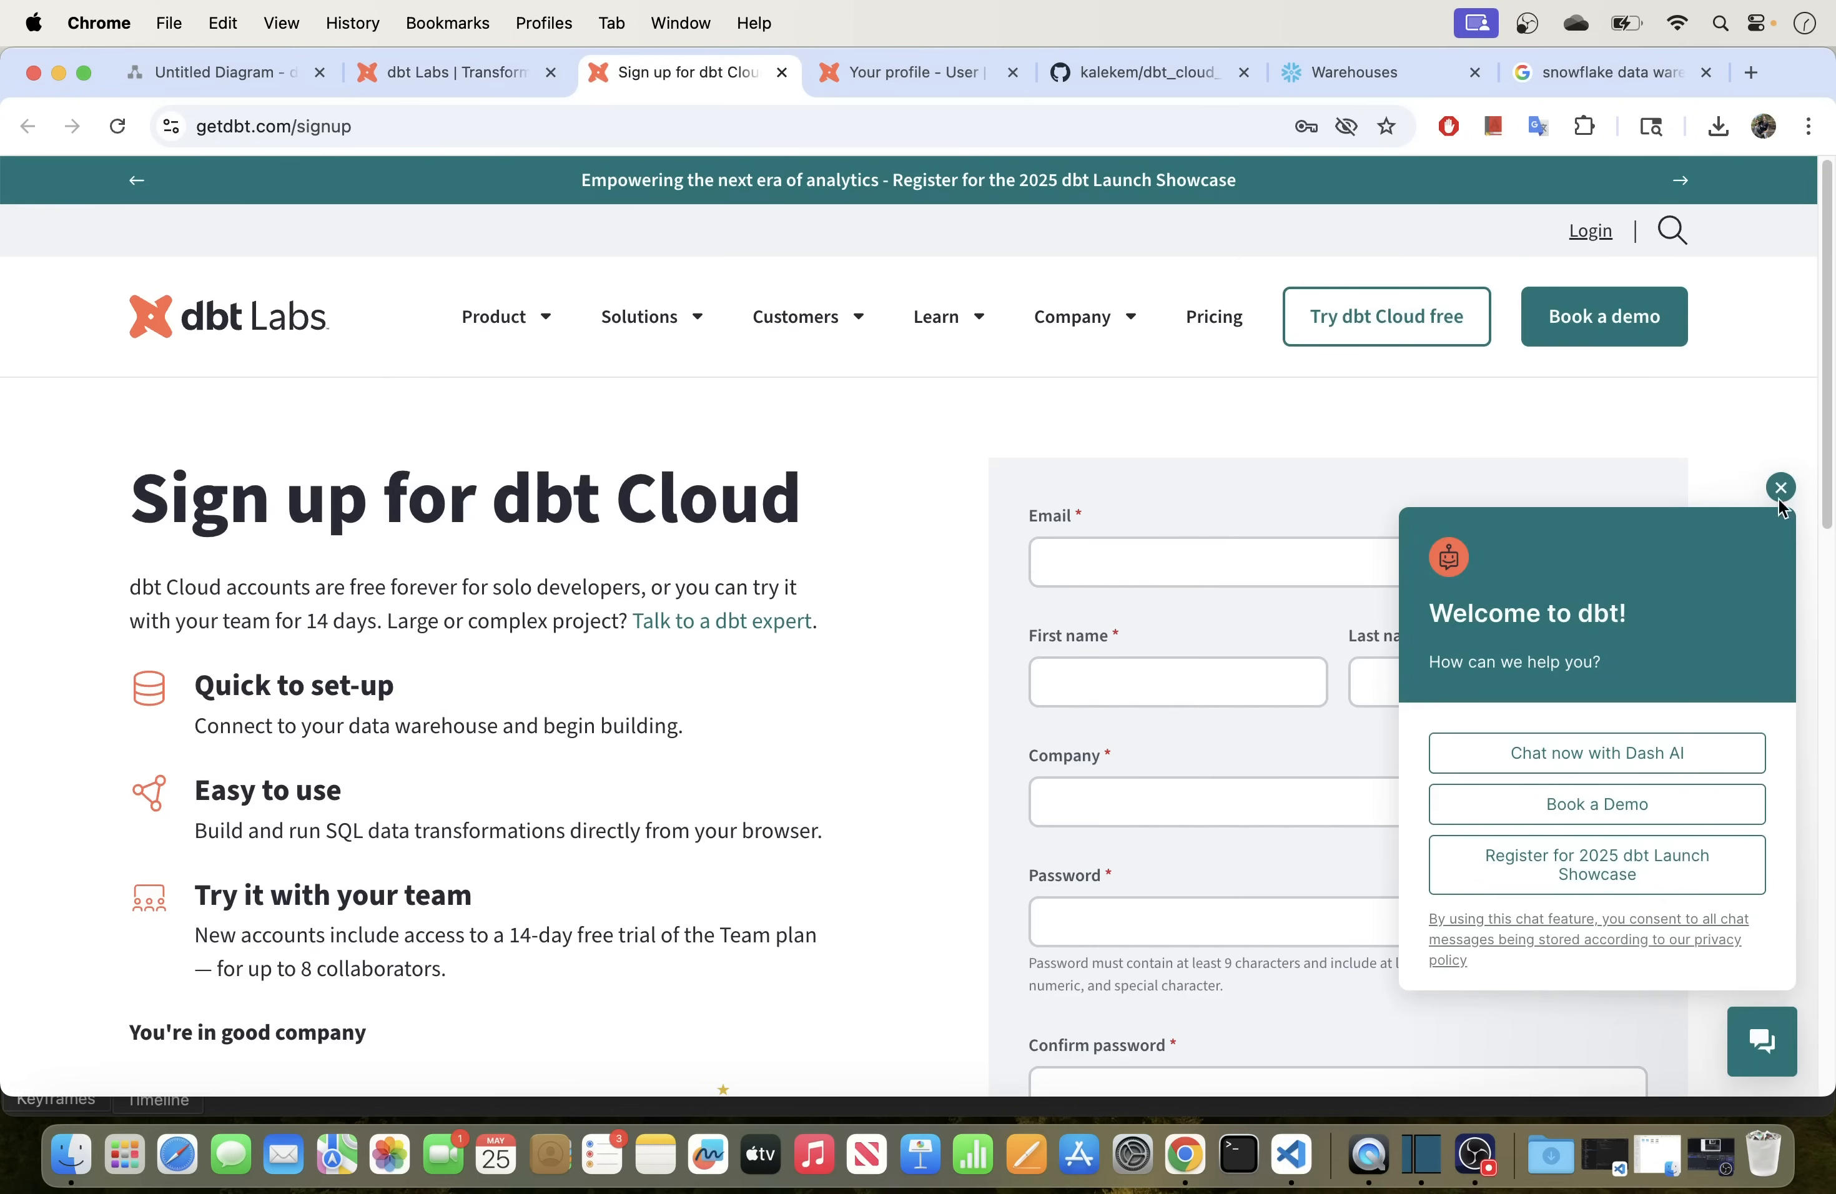
click(1781, 488)
scroll(1258, 492, down, 3)
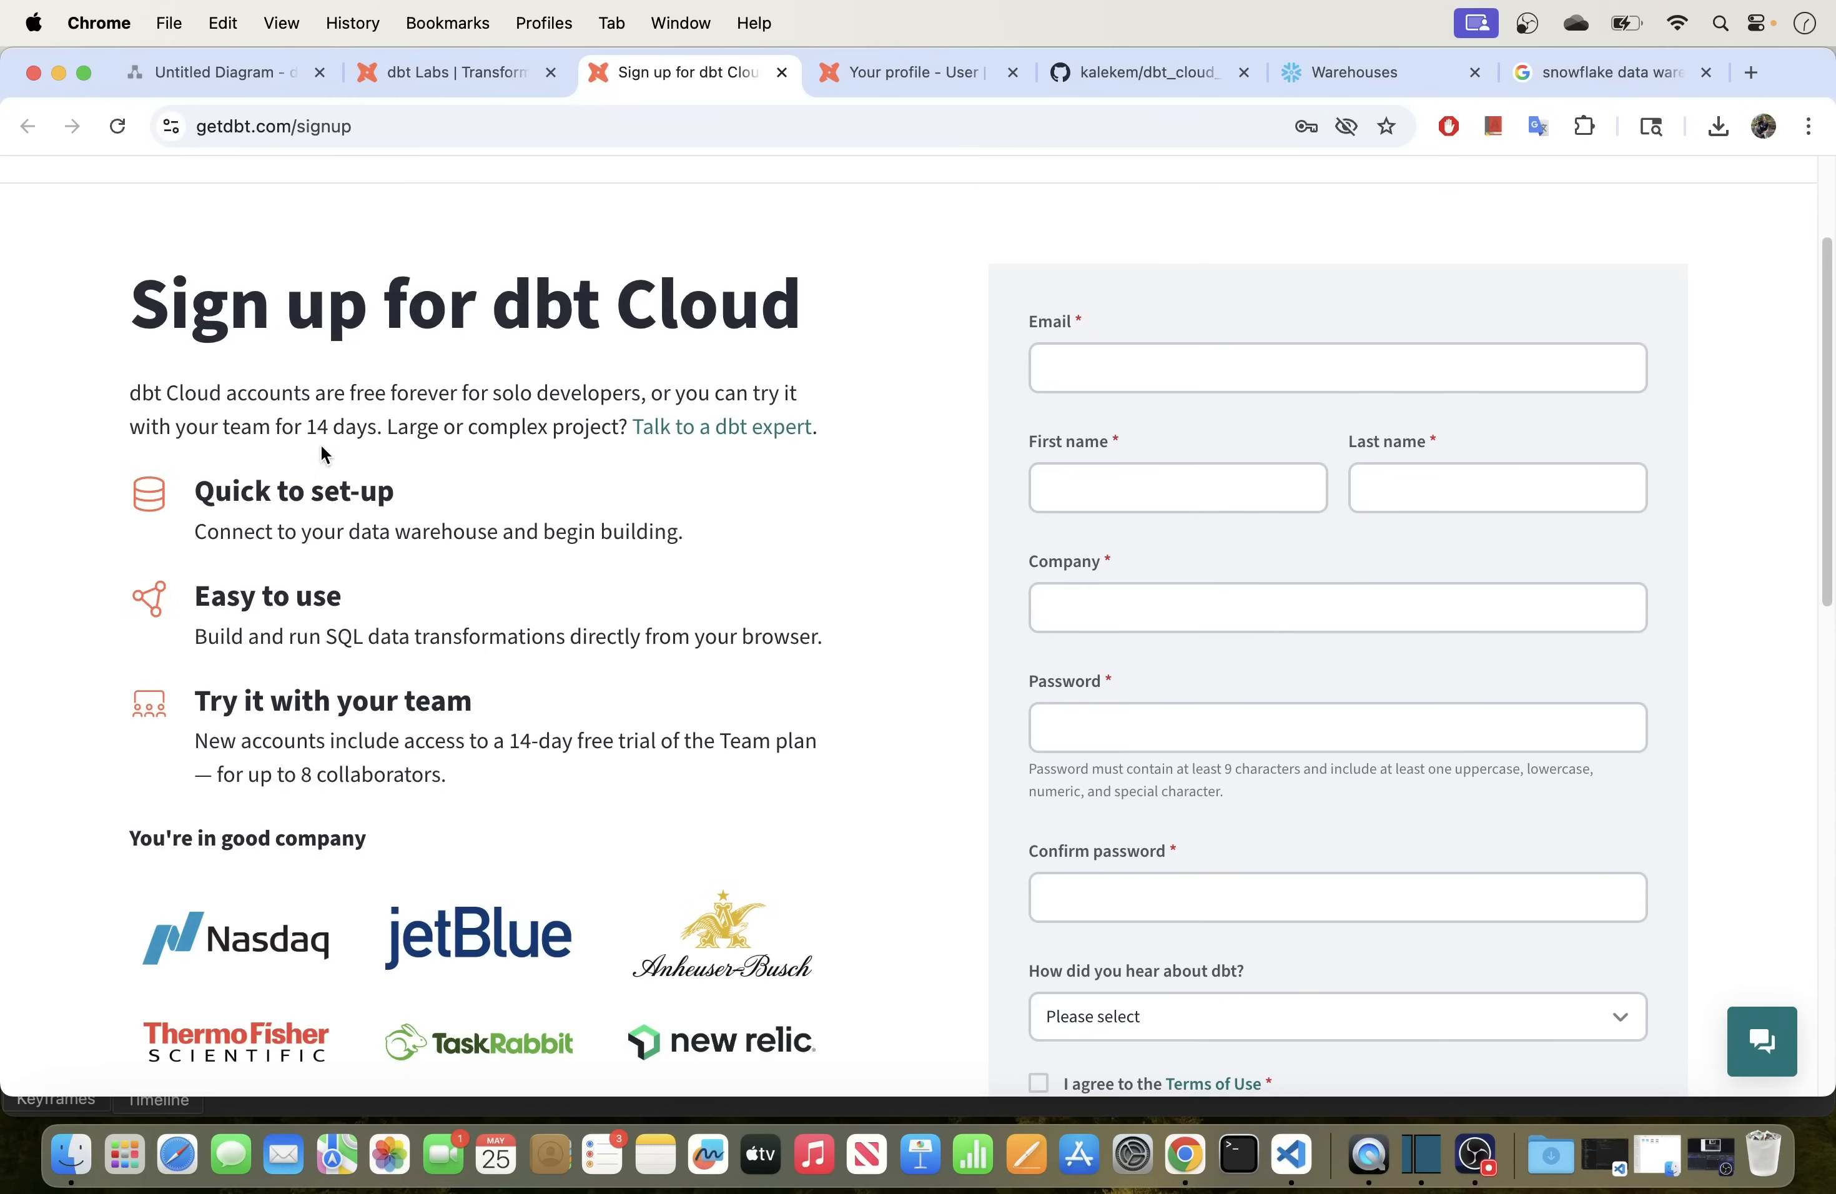
drag(373, 427, 131, 398)
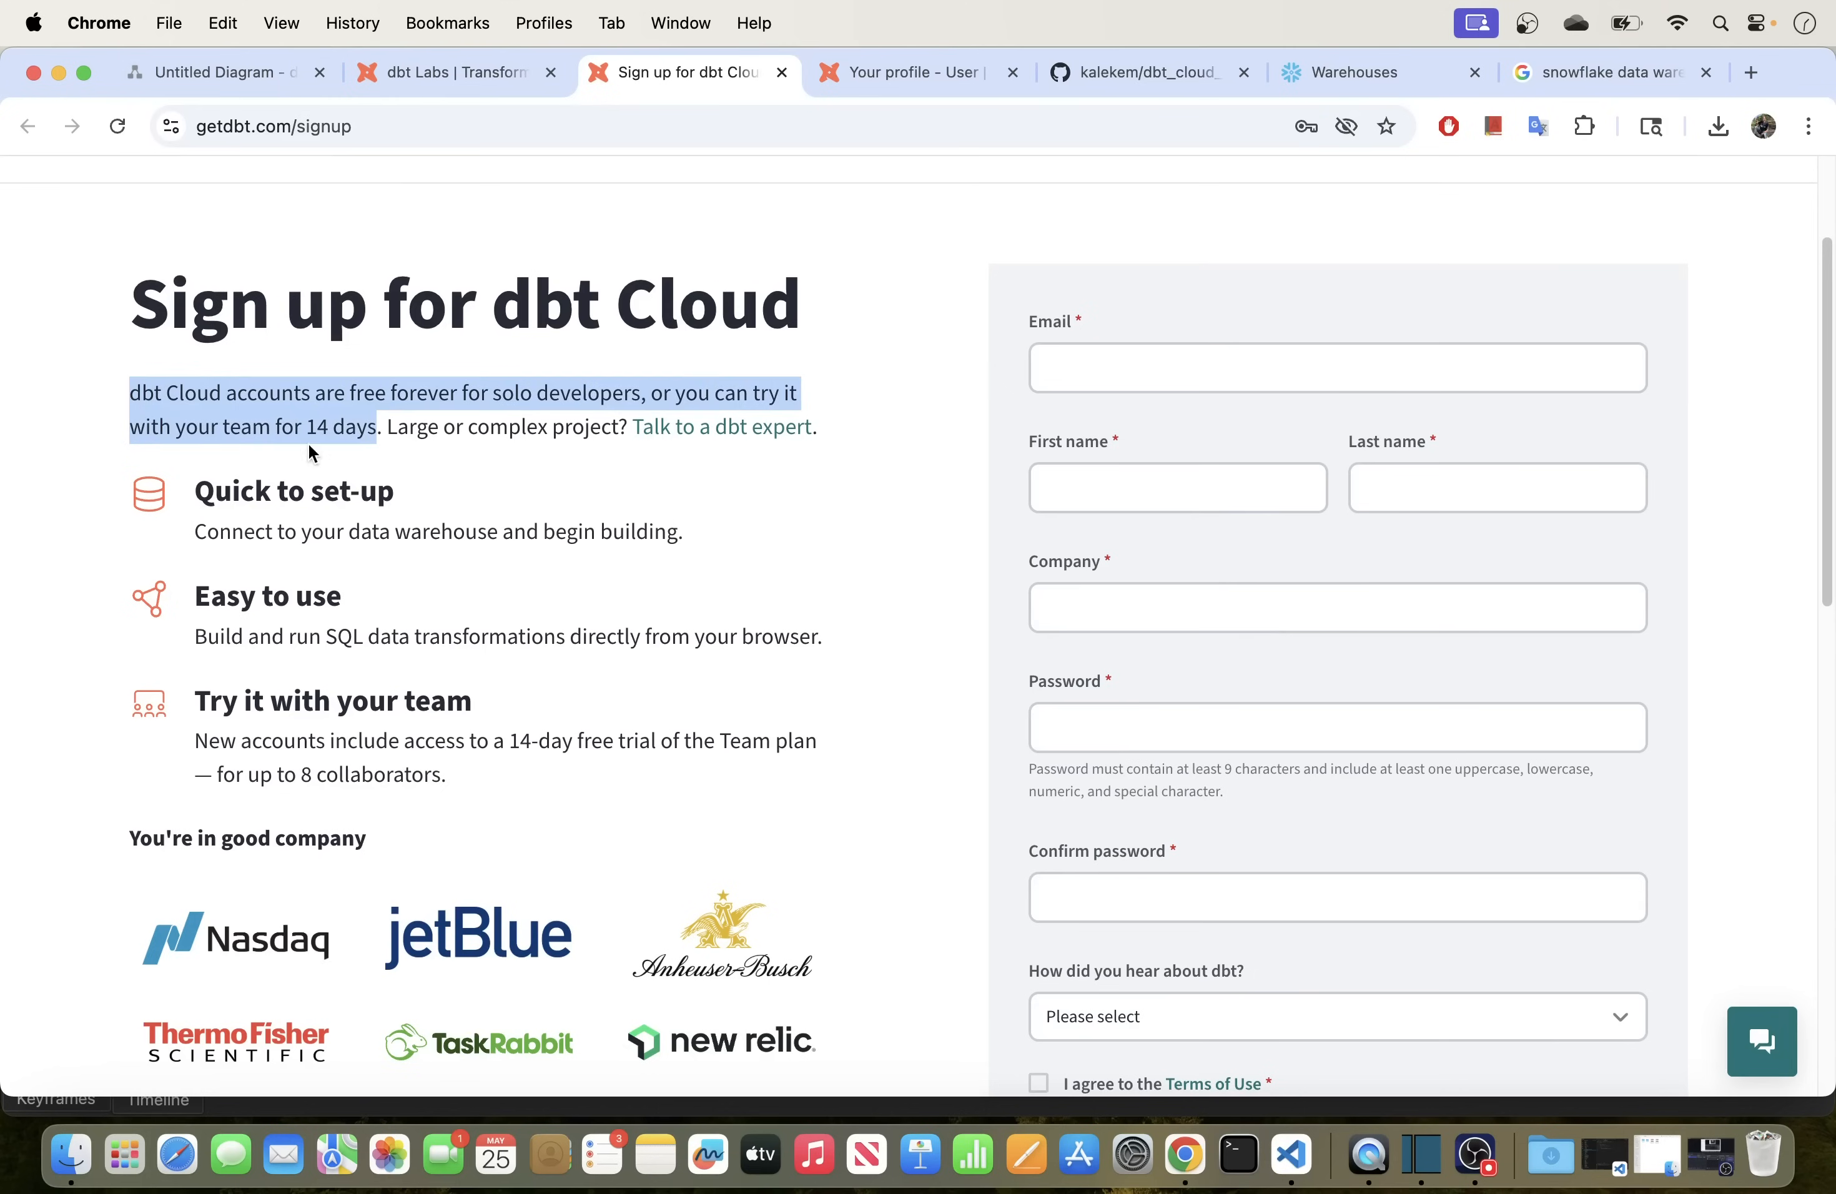
drag(379, 426, 106, 398)
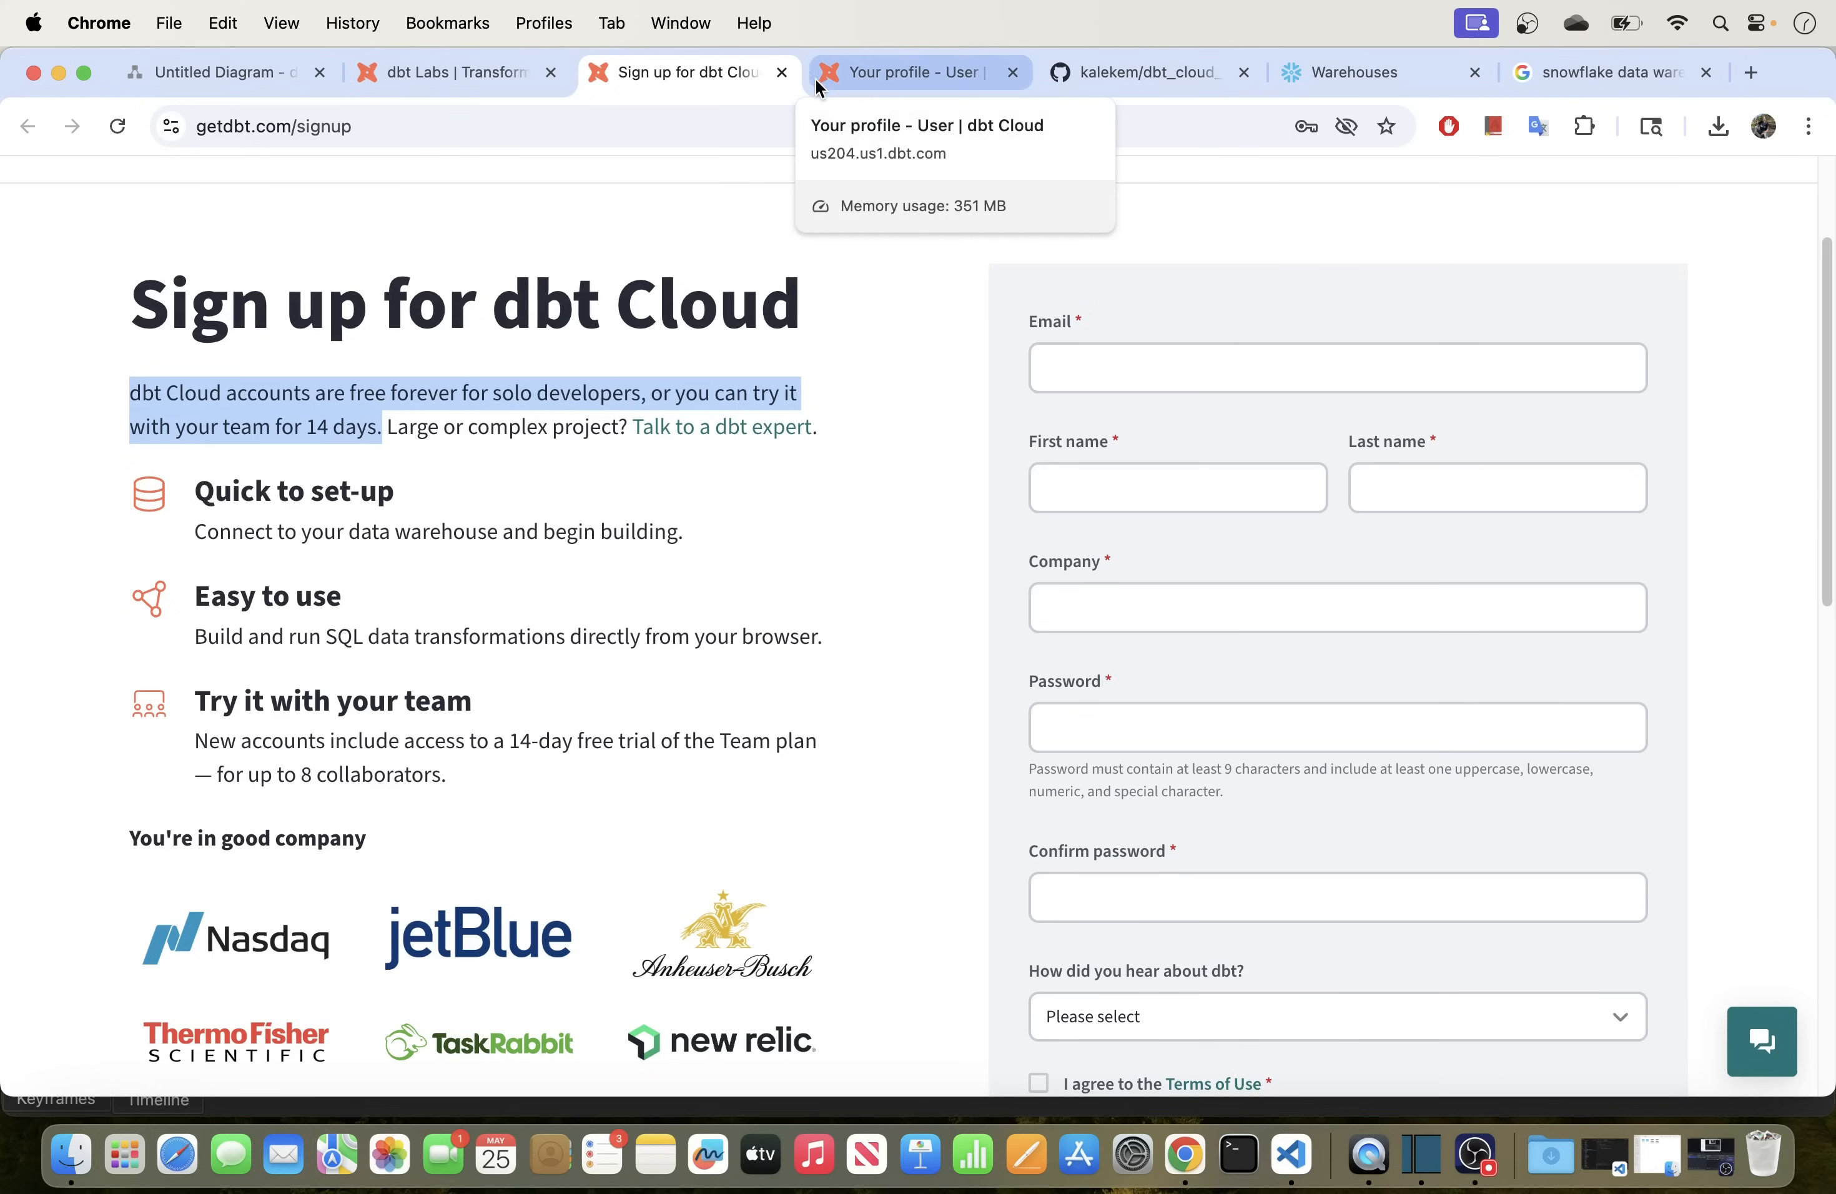
Step: Switch to the existing dbt Cloud account and link GitHub to it in the personal profile
click(909, 83)
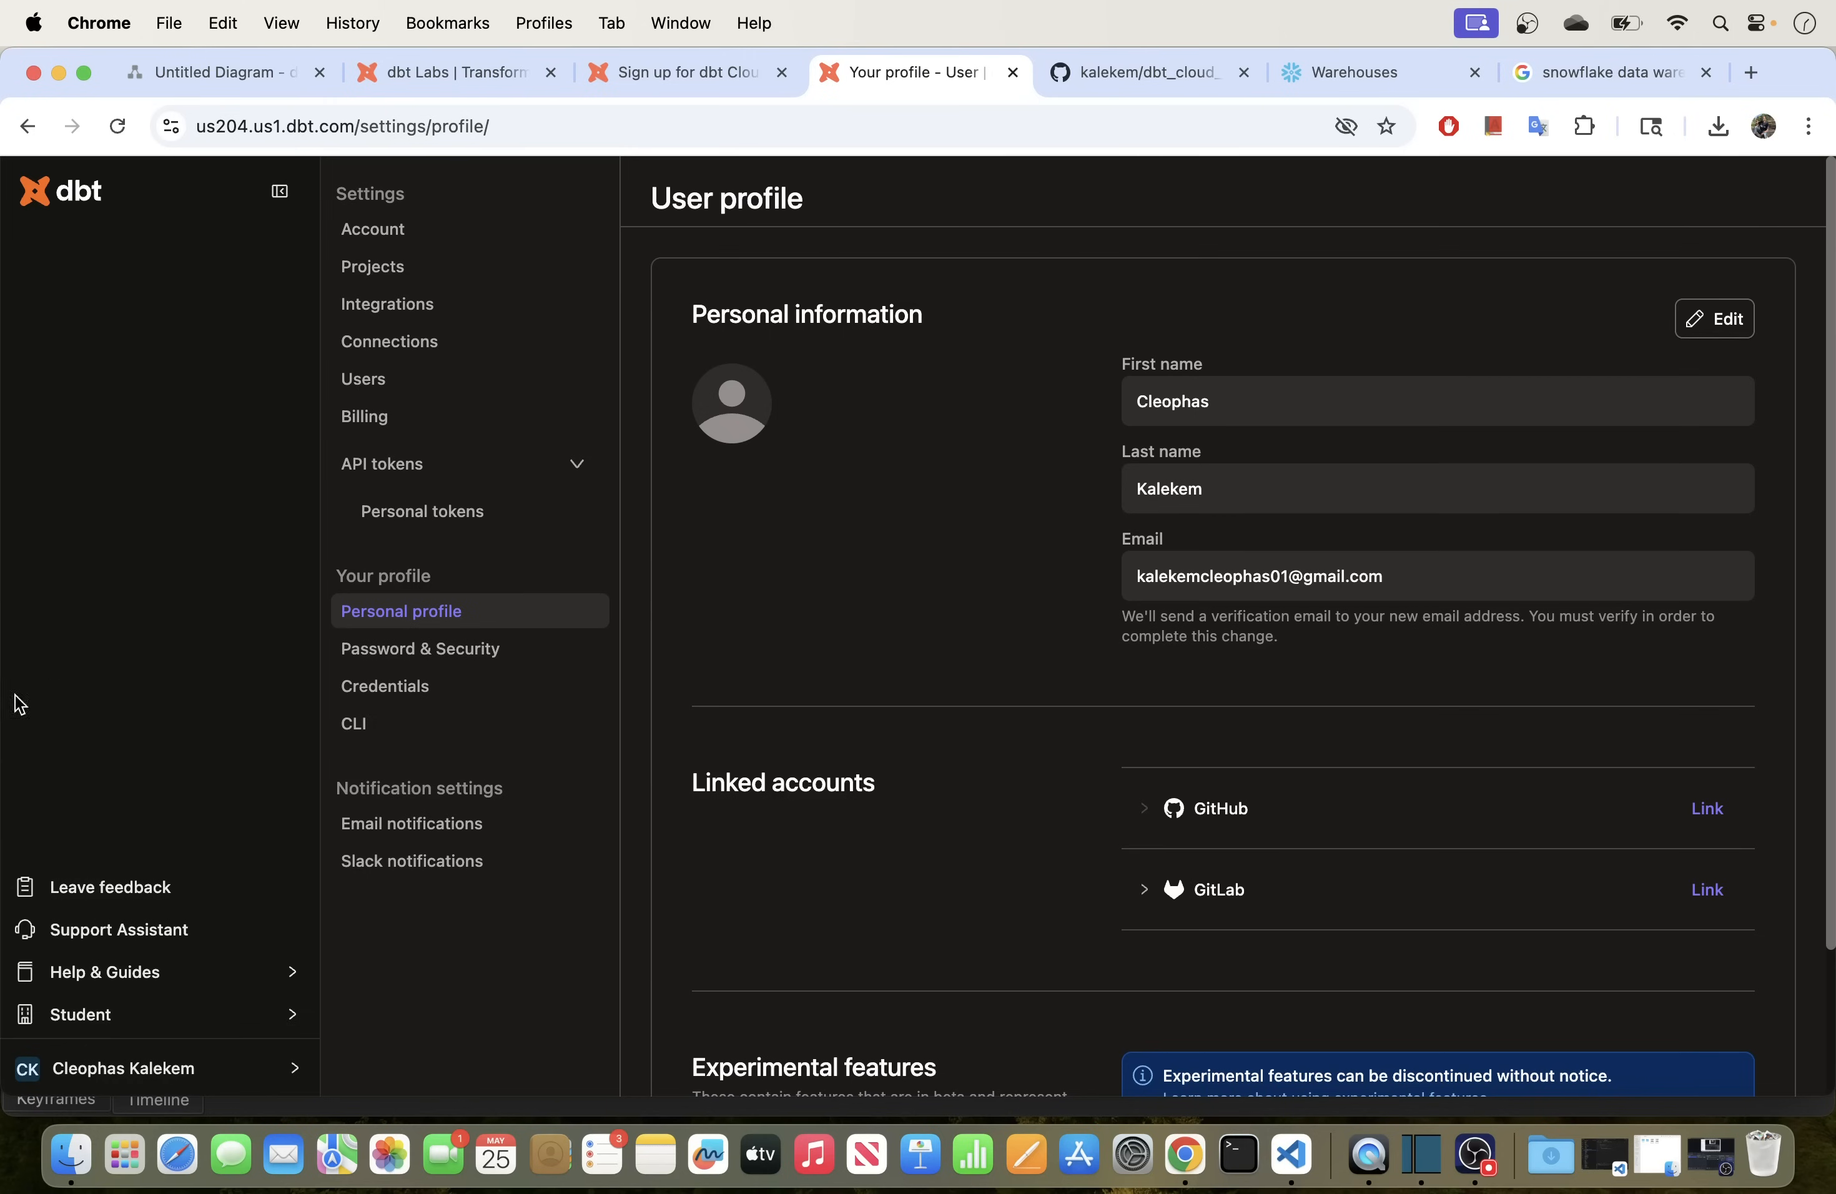
click(125, 1070)
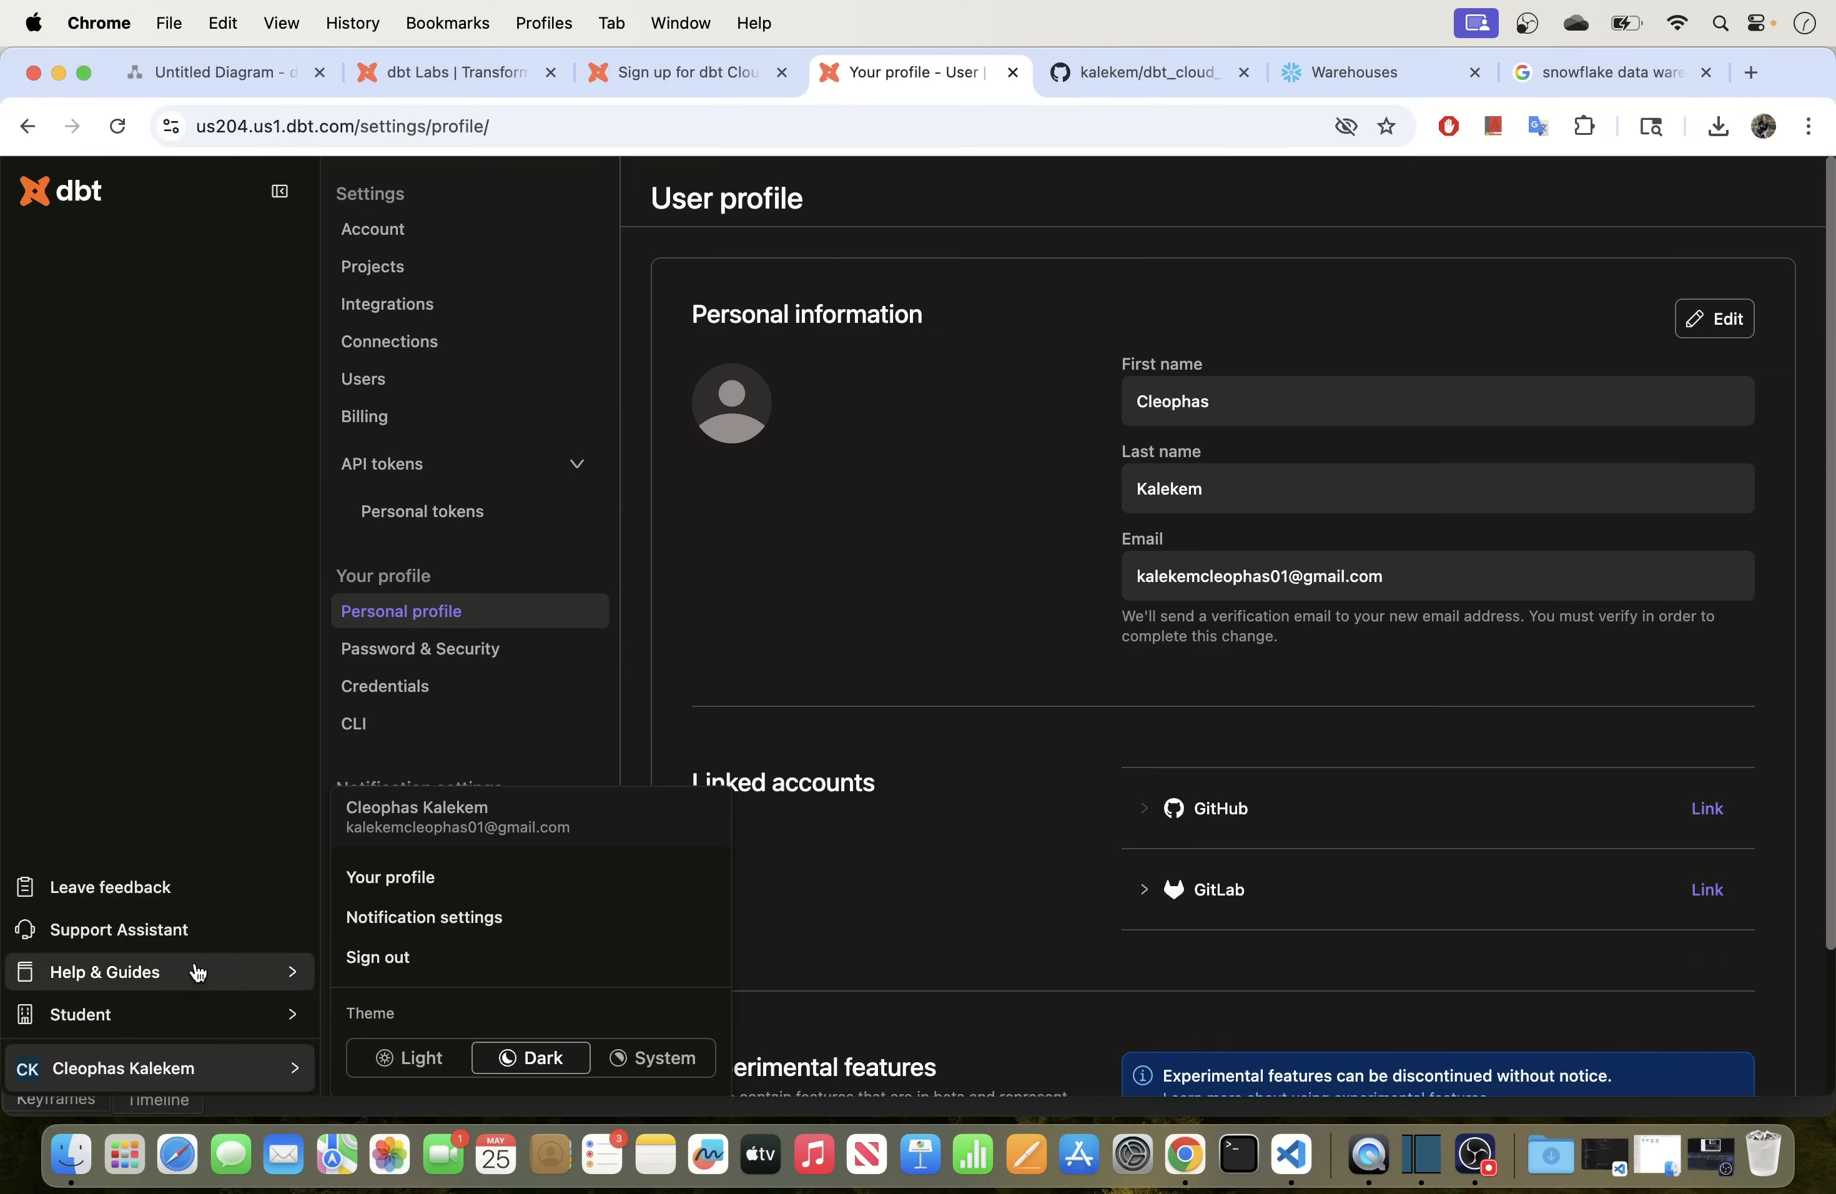
click(410, 880)
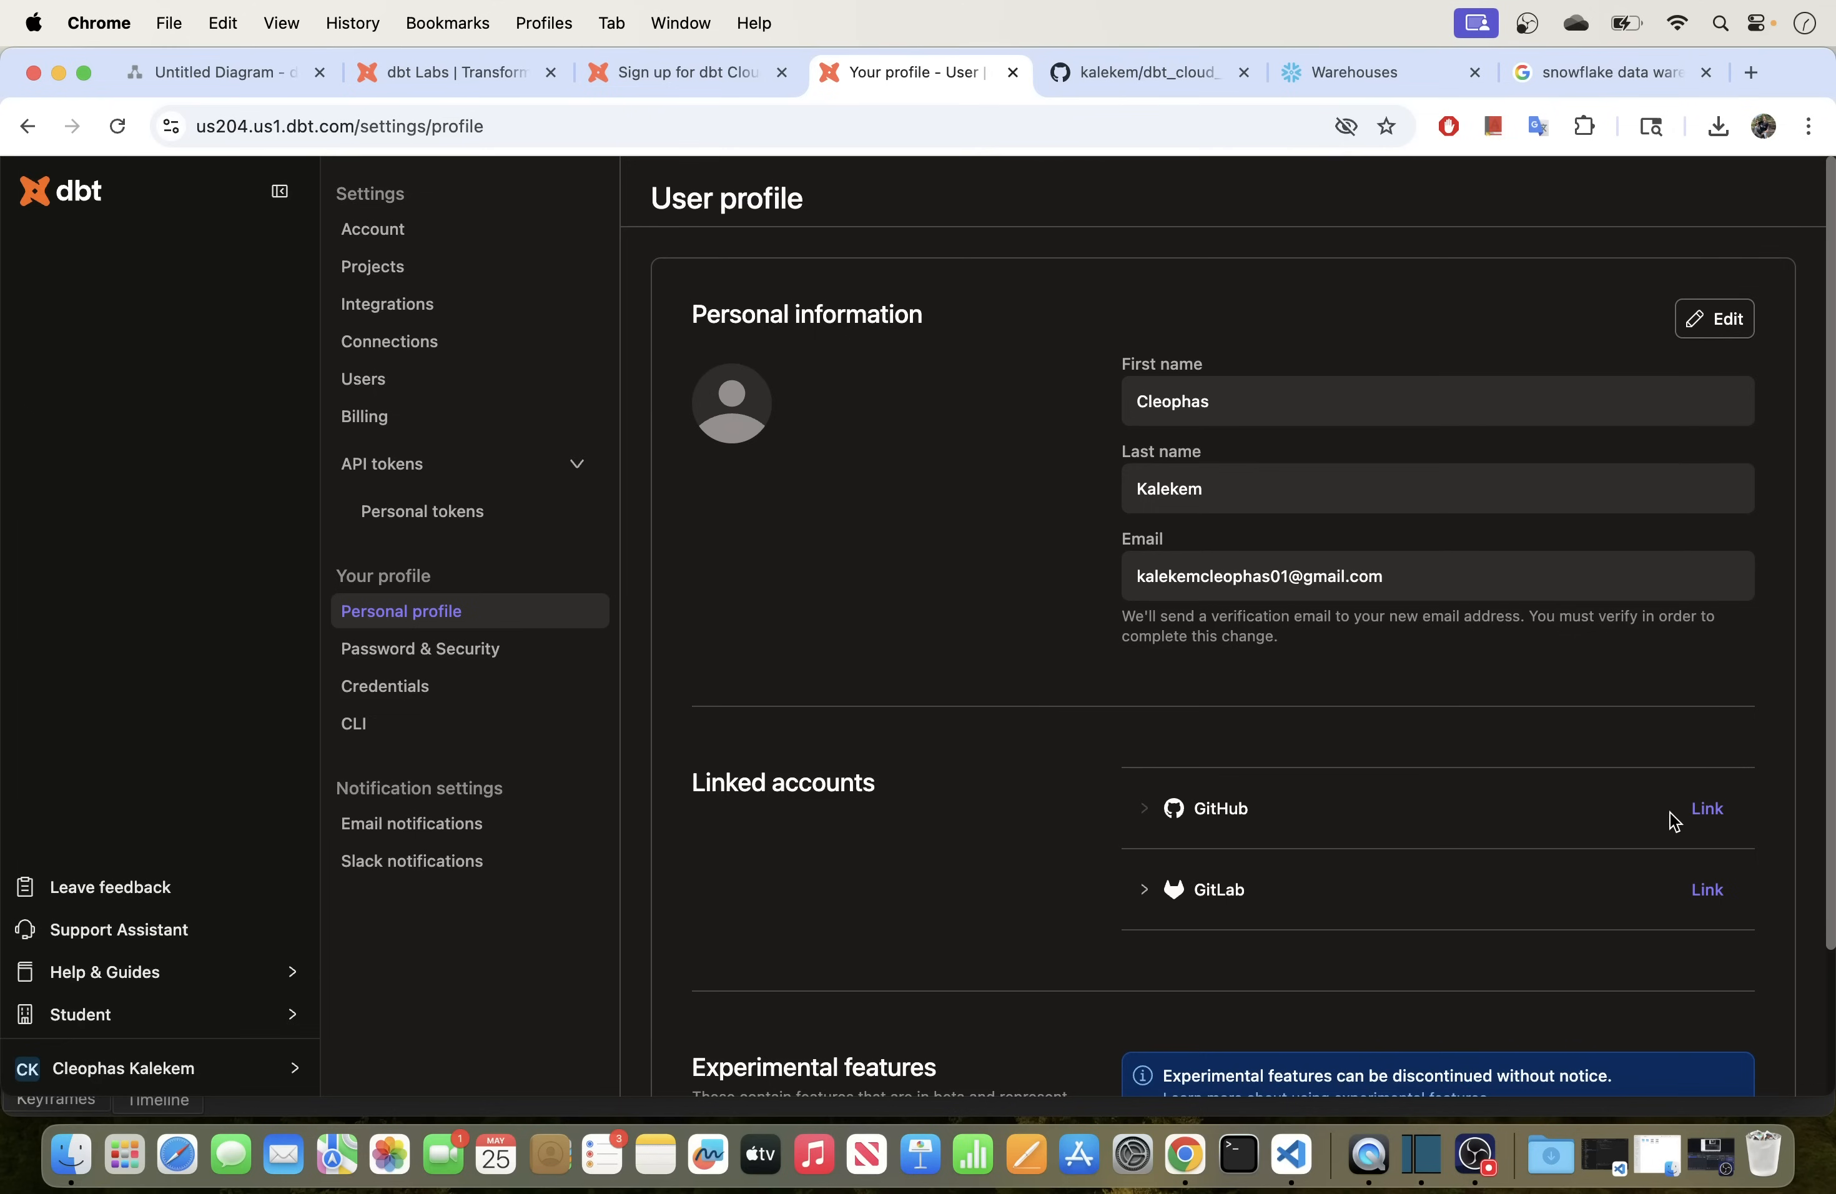
click(1705, 818)
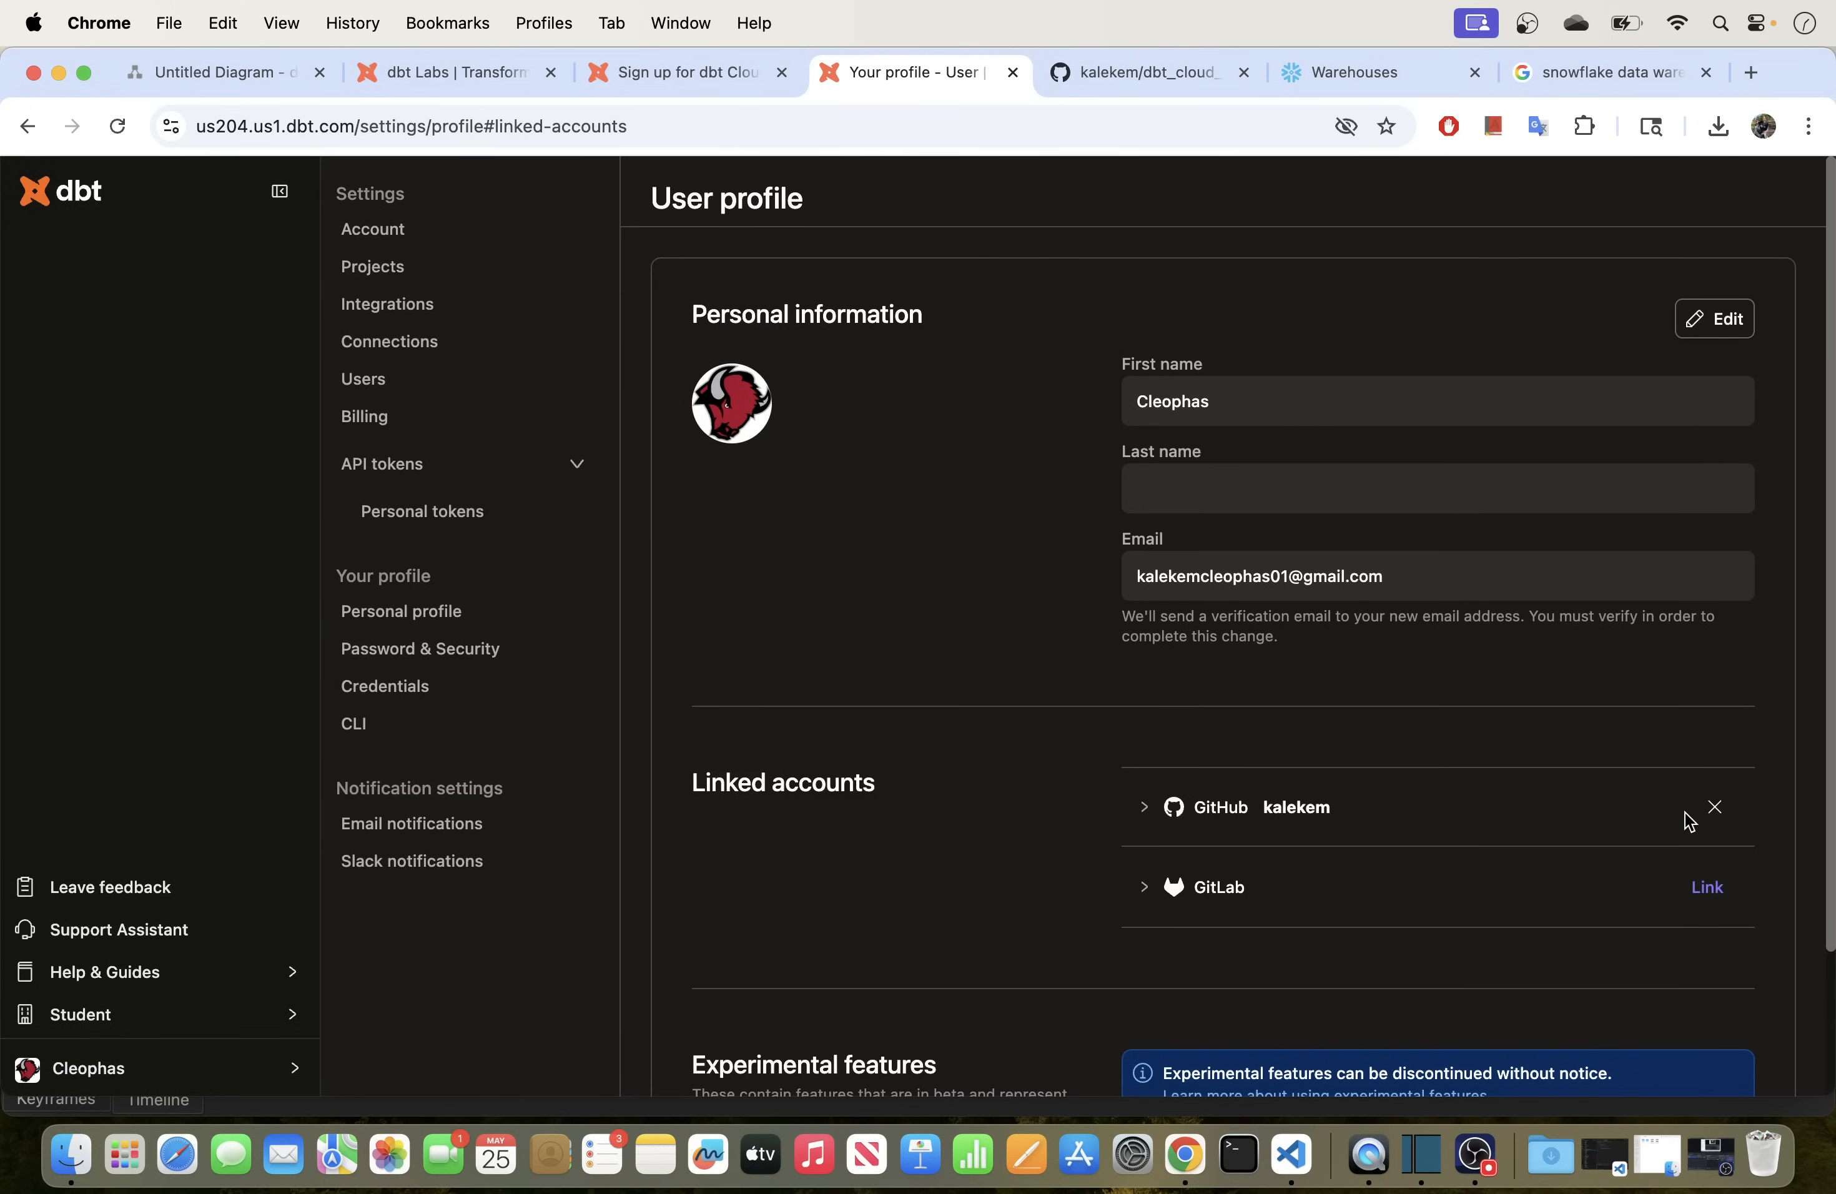
Step: Open the dbt Cloud app's repository access settings on GitHub for the linked personal account
click(1145, 808)
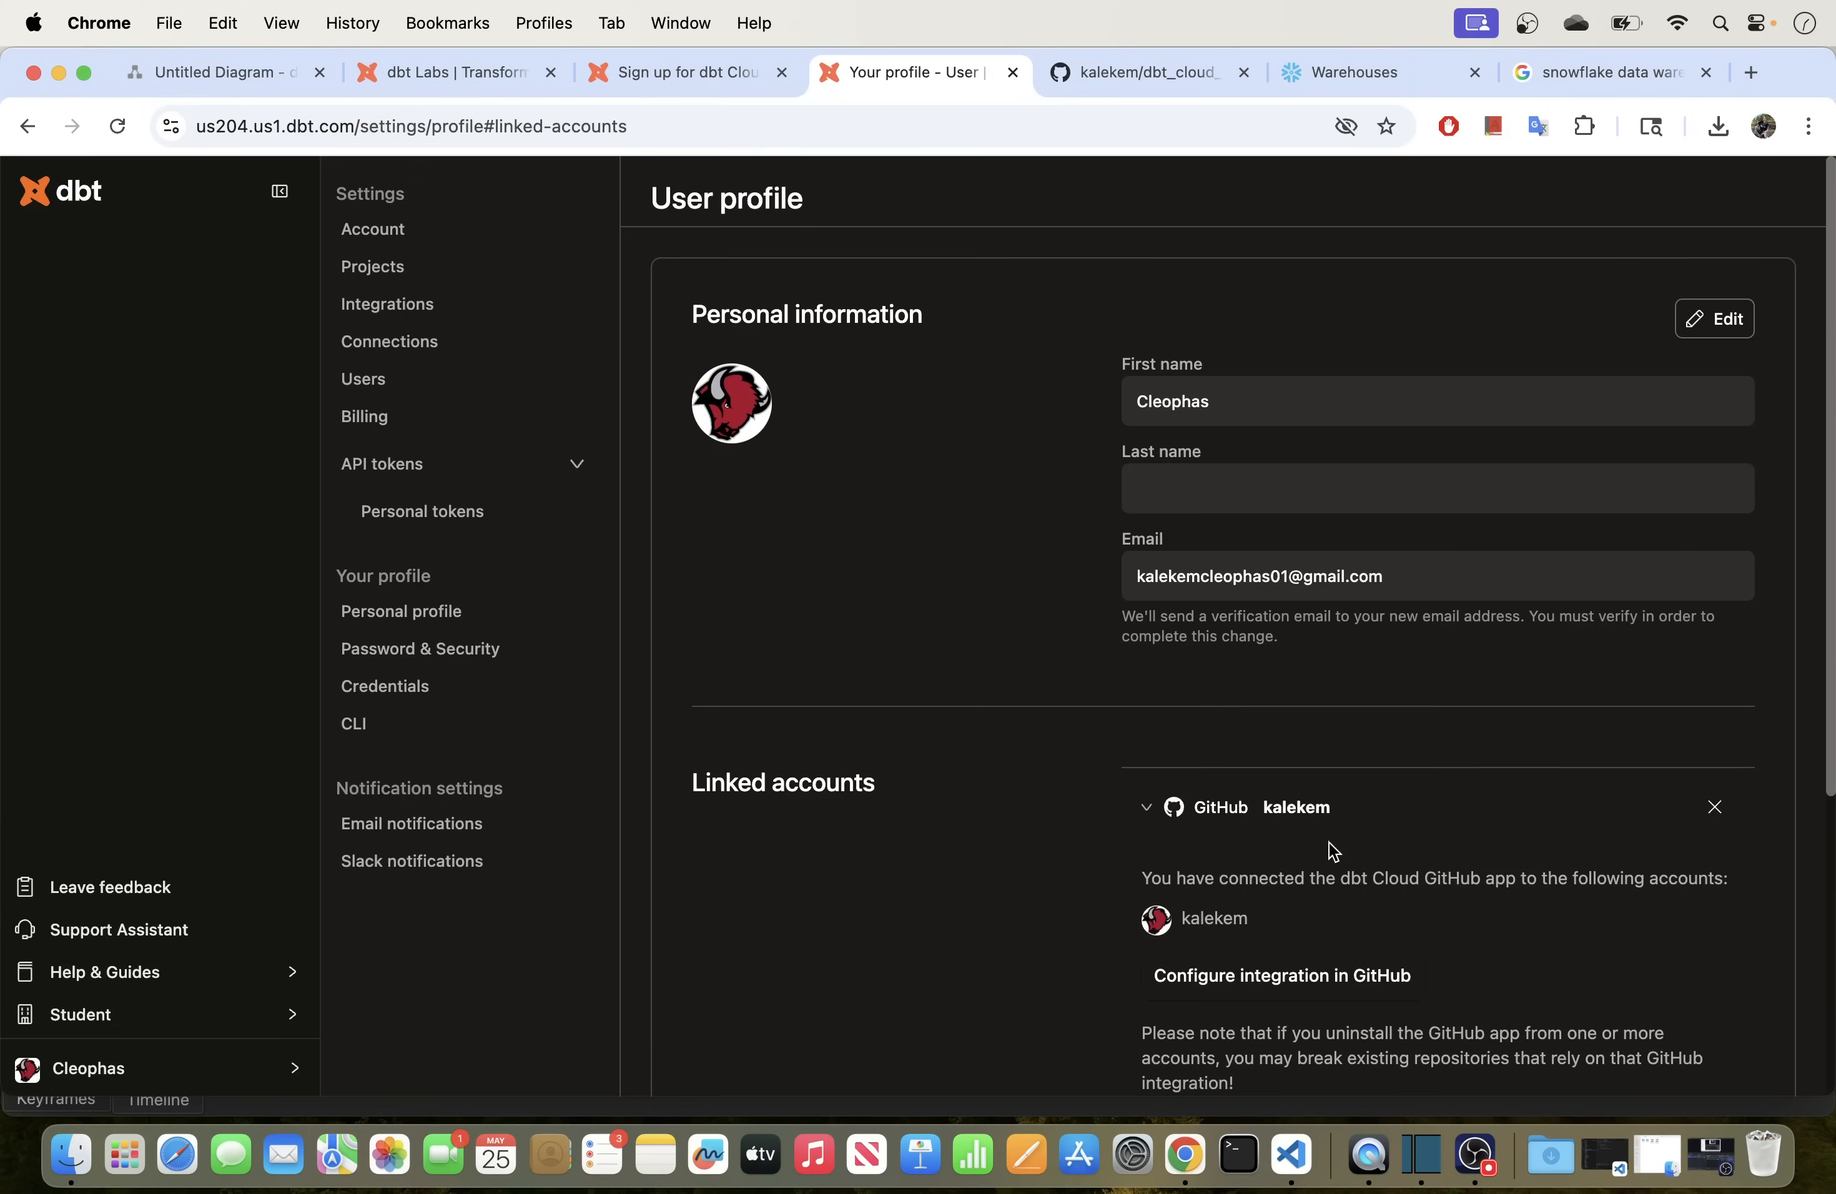
scroll(1332, 852, down, 1)
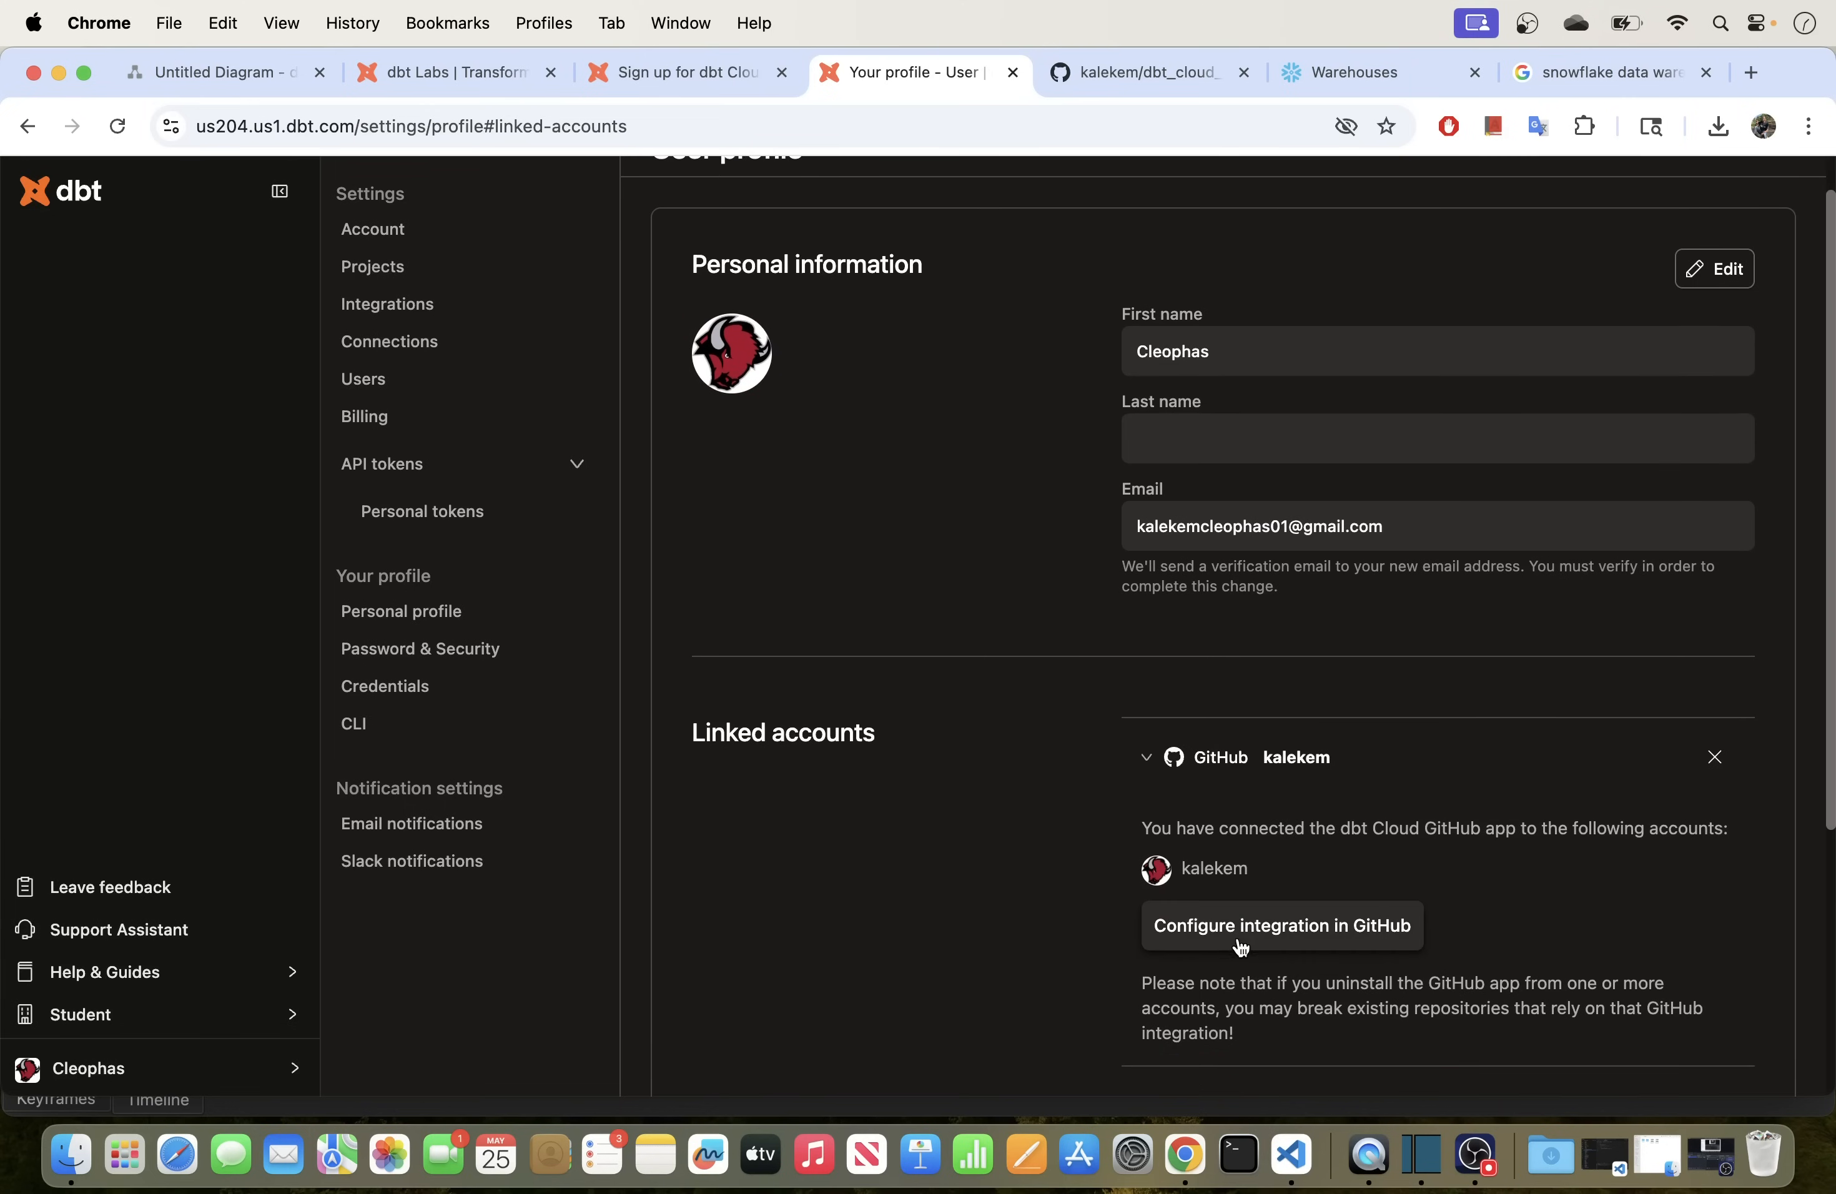
click(1321, 937)
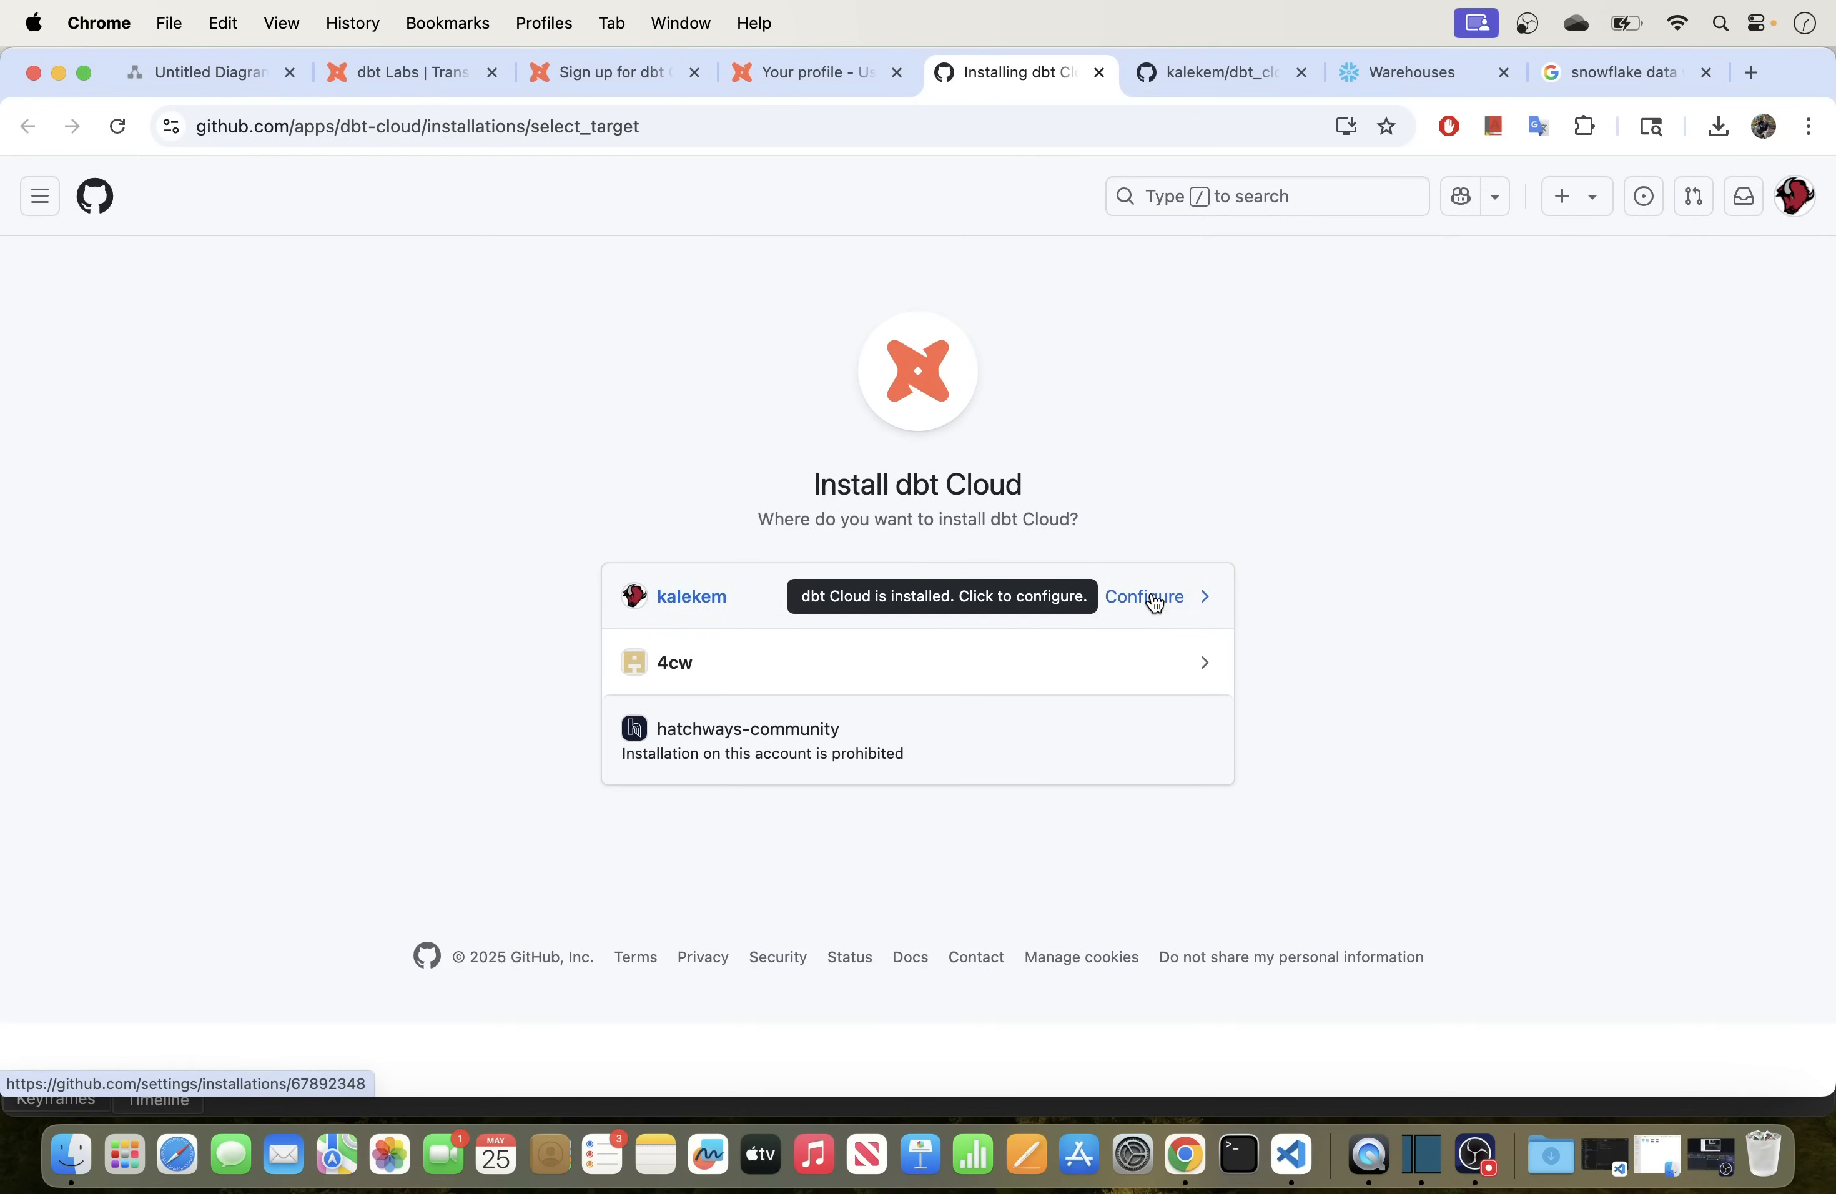
click(1159, 602)
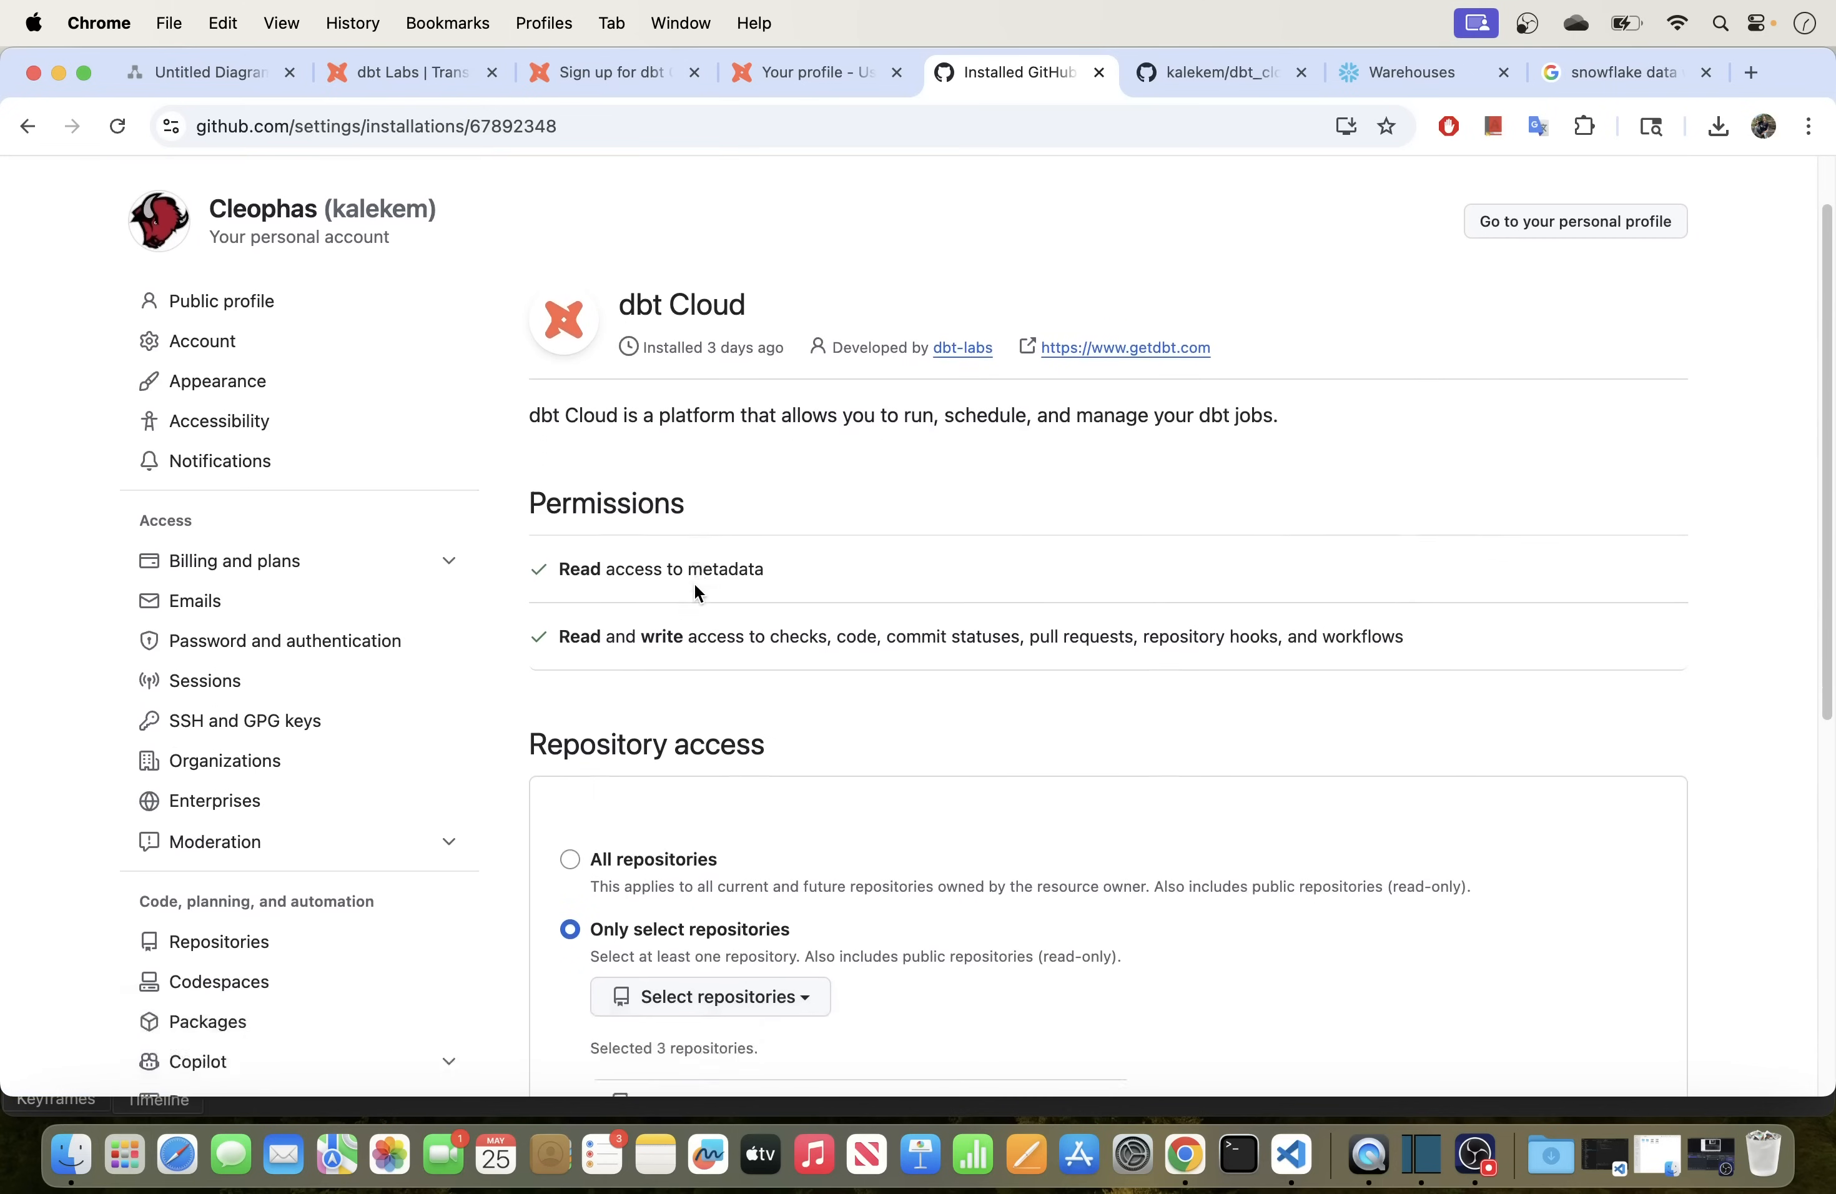
scroll(696, 593, down, 5)
scroll(697, 593, down, 1)
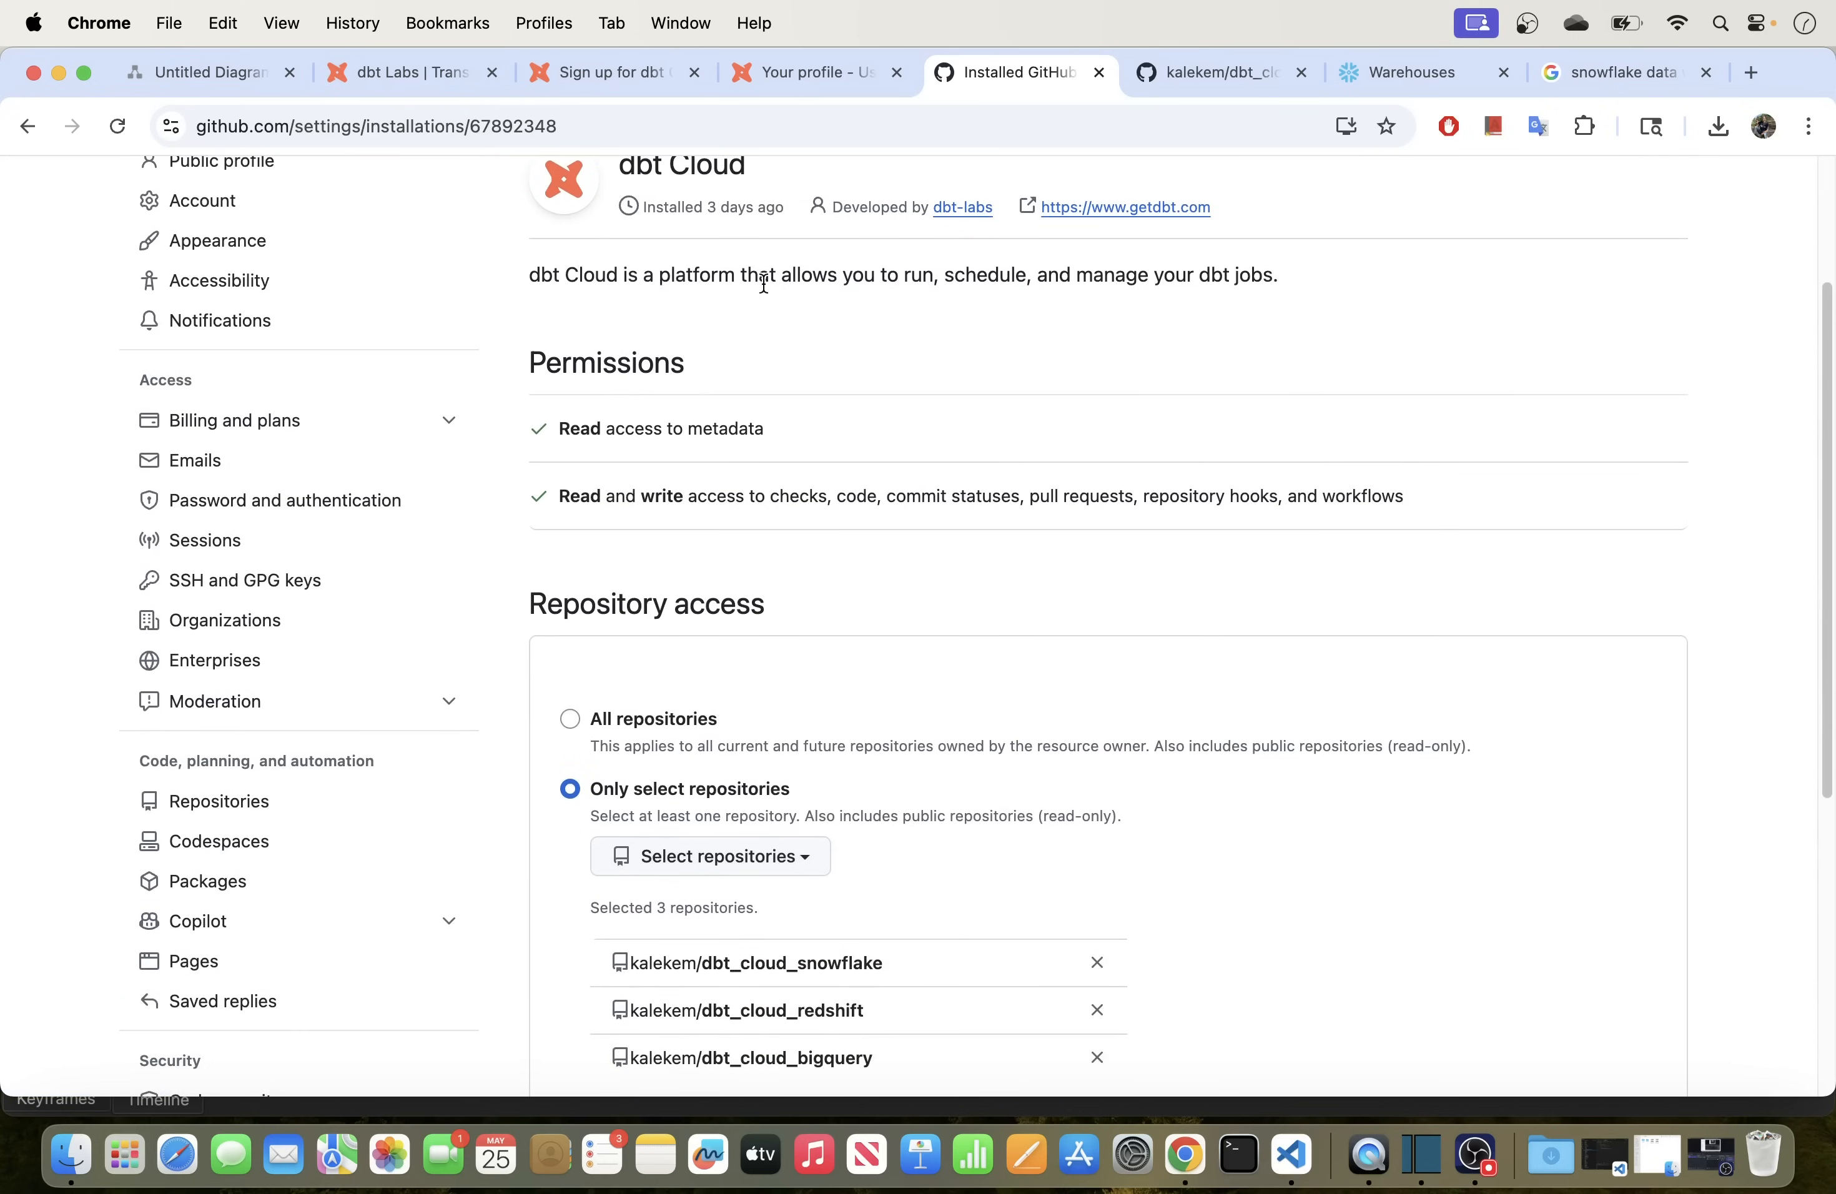
scroll(783, 722, down, 8)
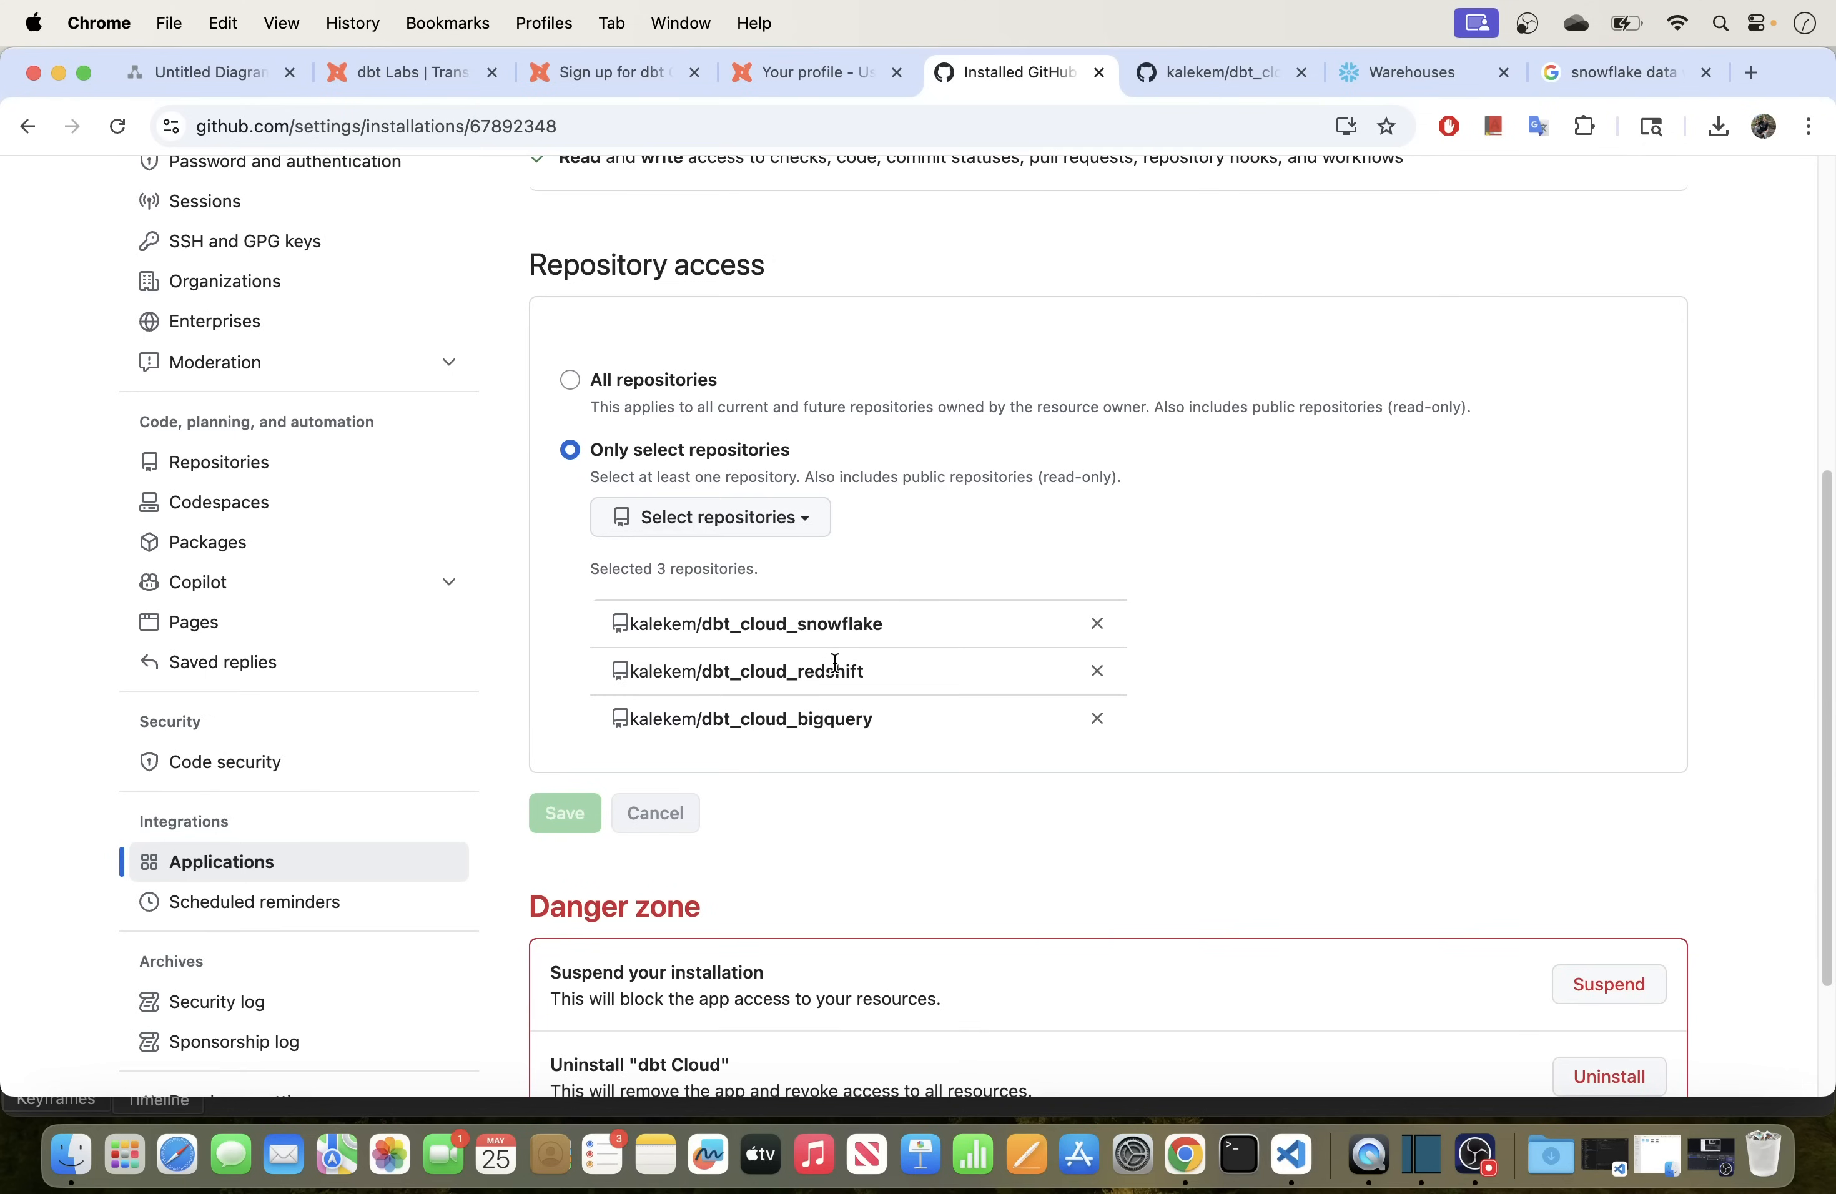
Step: Add dbt_cloud_snowflake_repo to the repositories the dbt Cloud app can access and save the change
click(725, 520)
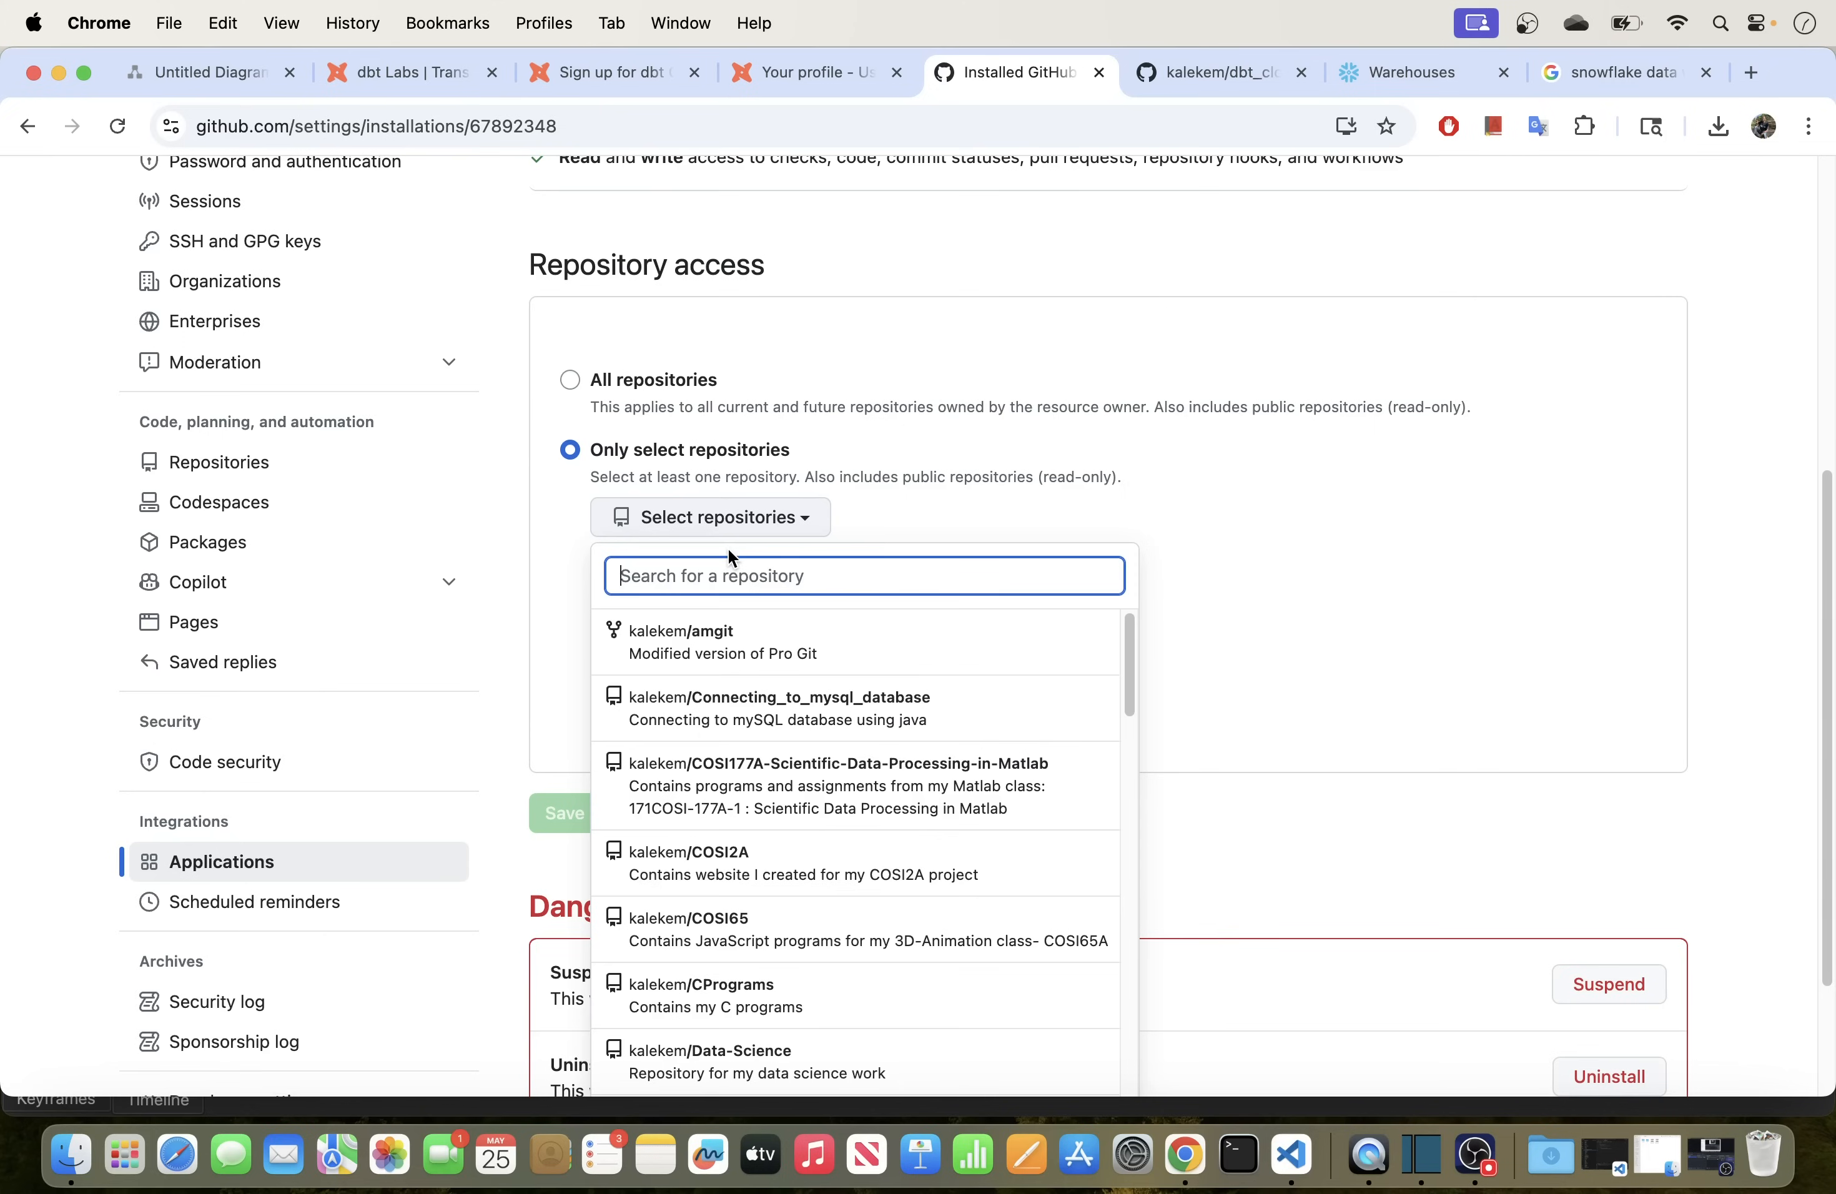
text(dbt_clo)
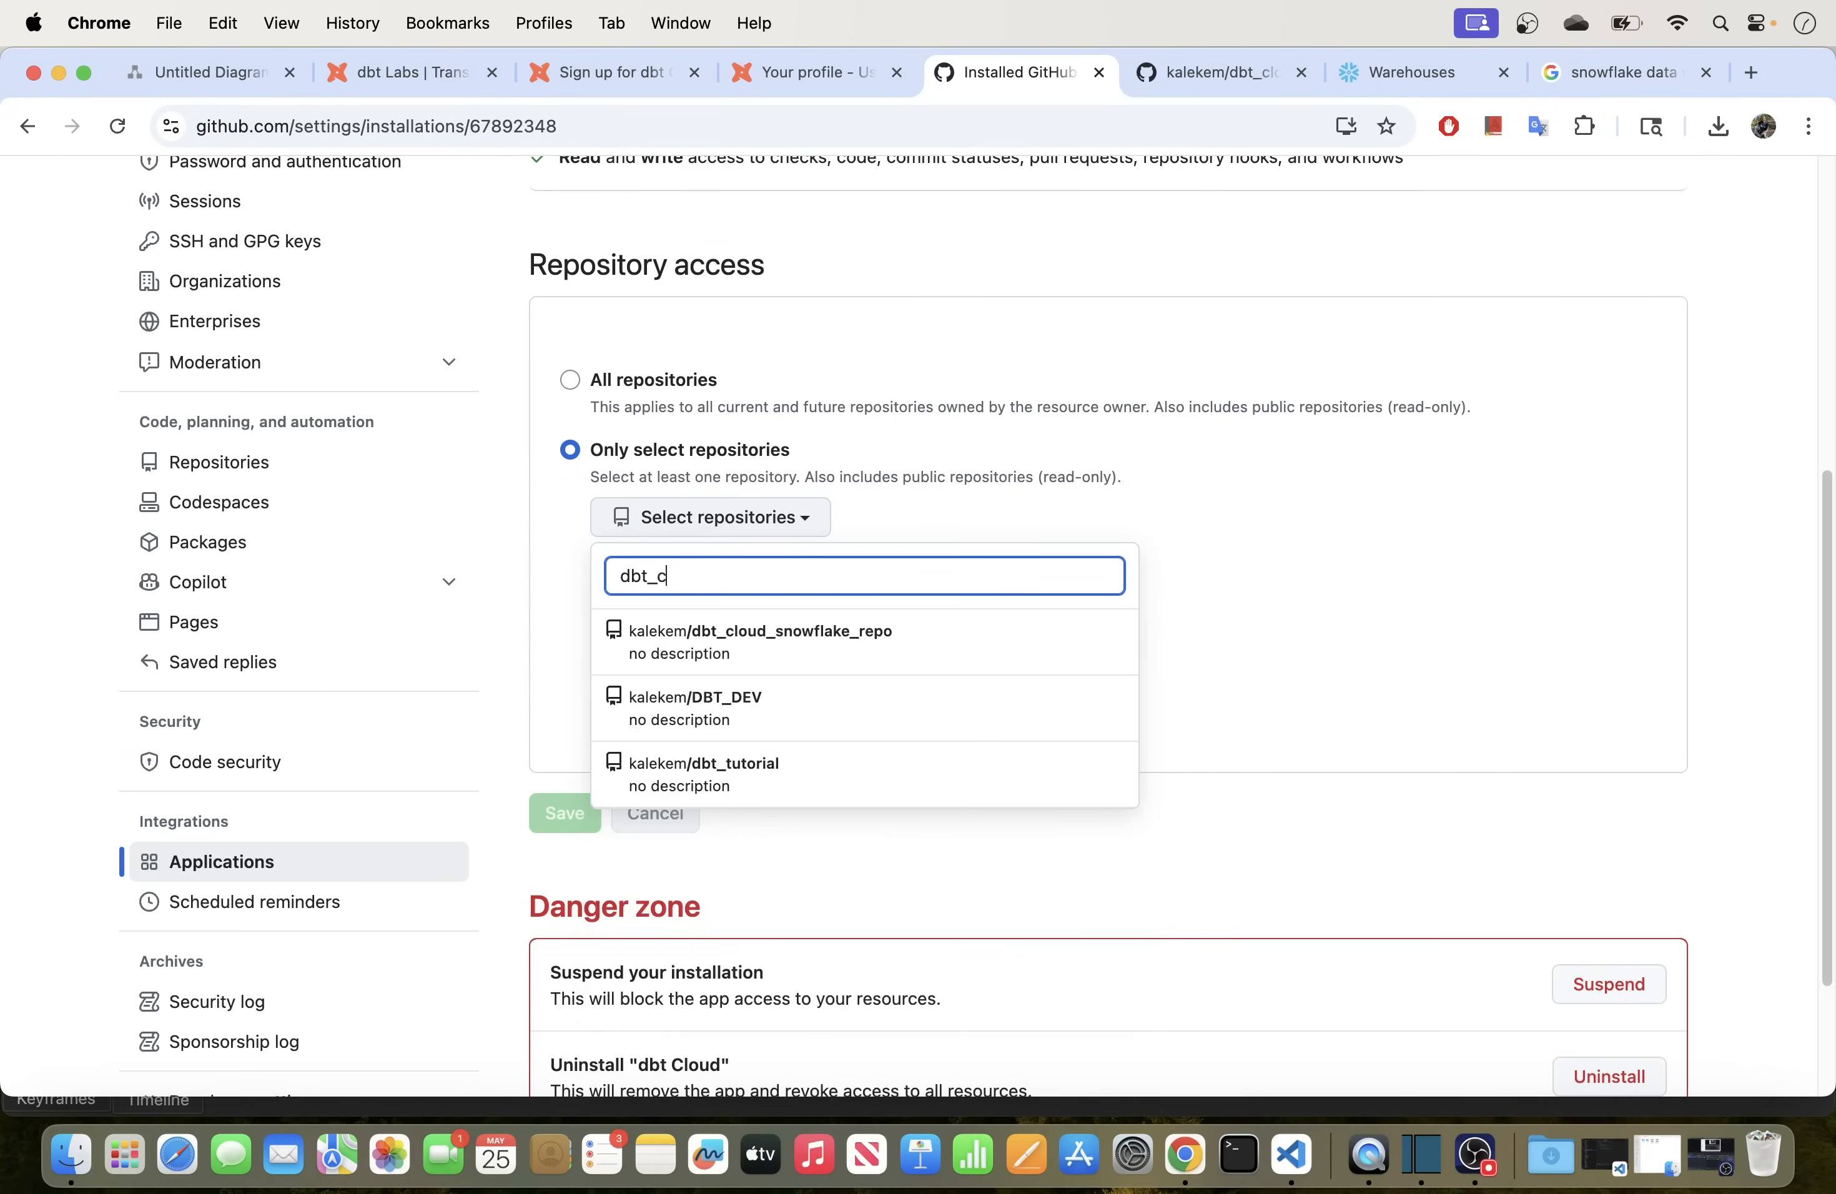
click(799, 628)
scroll(1205, 618, down, 1)
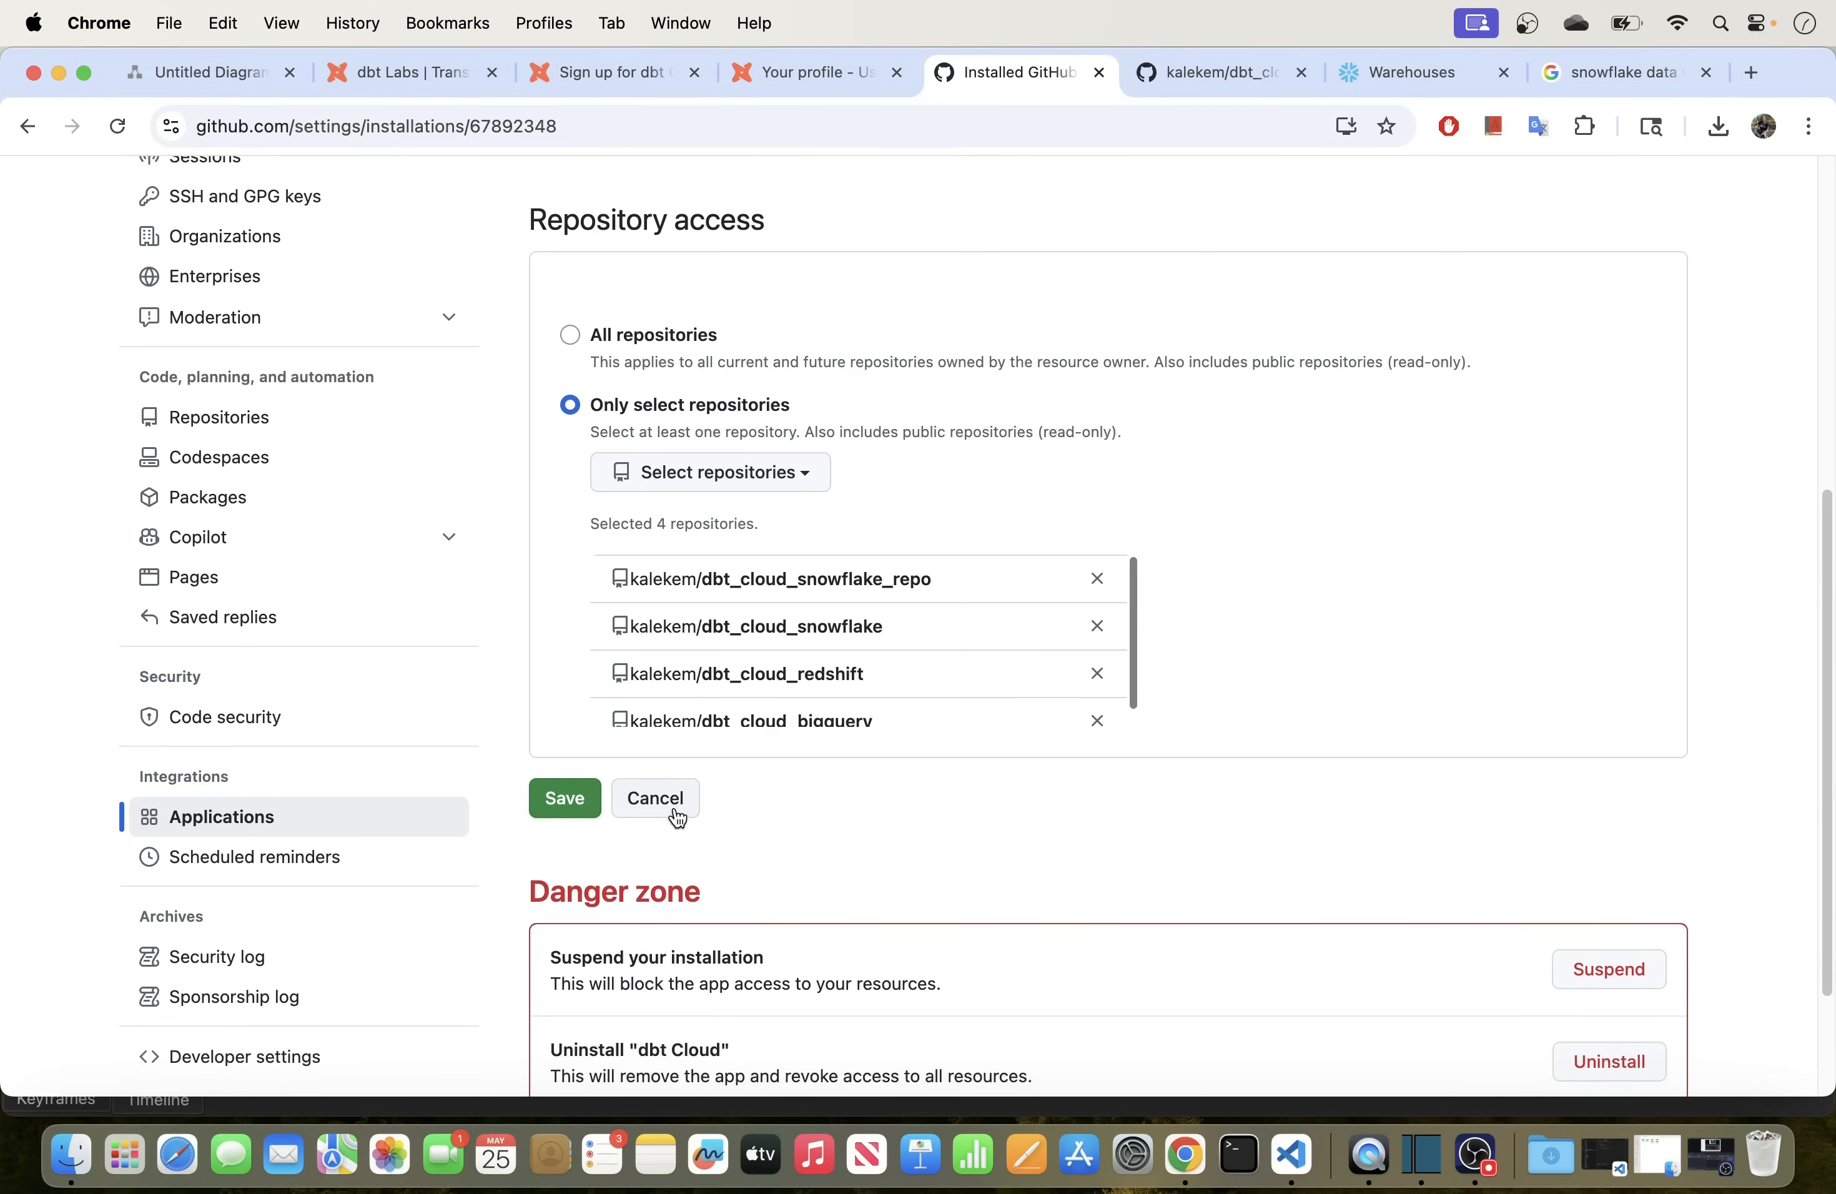
click(576, 805)
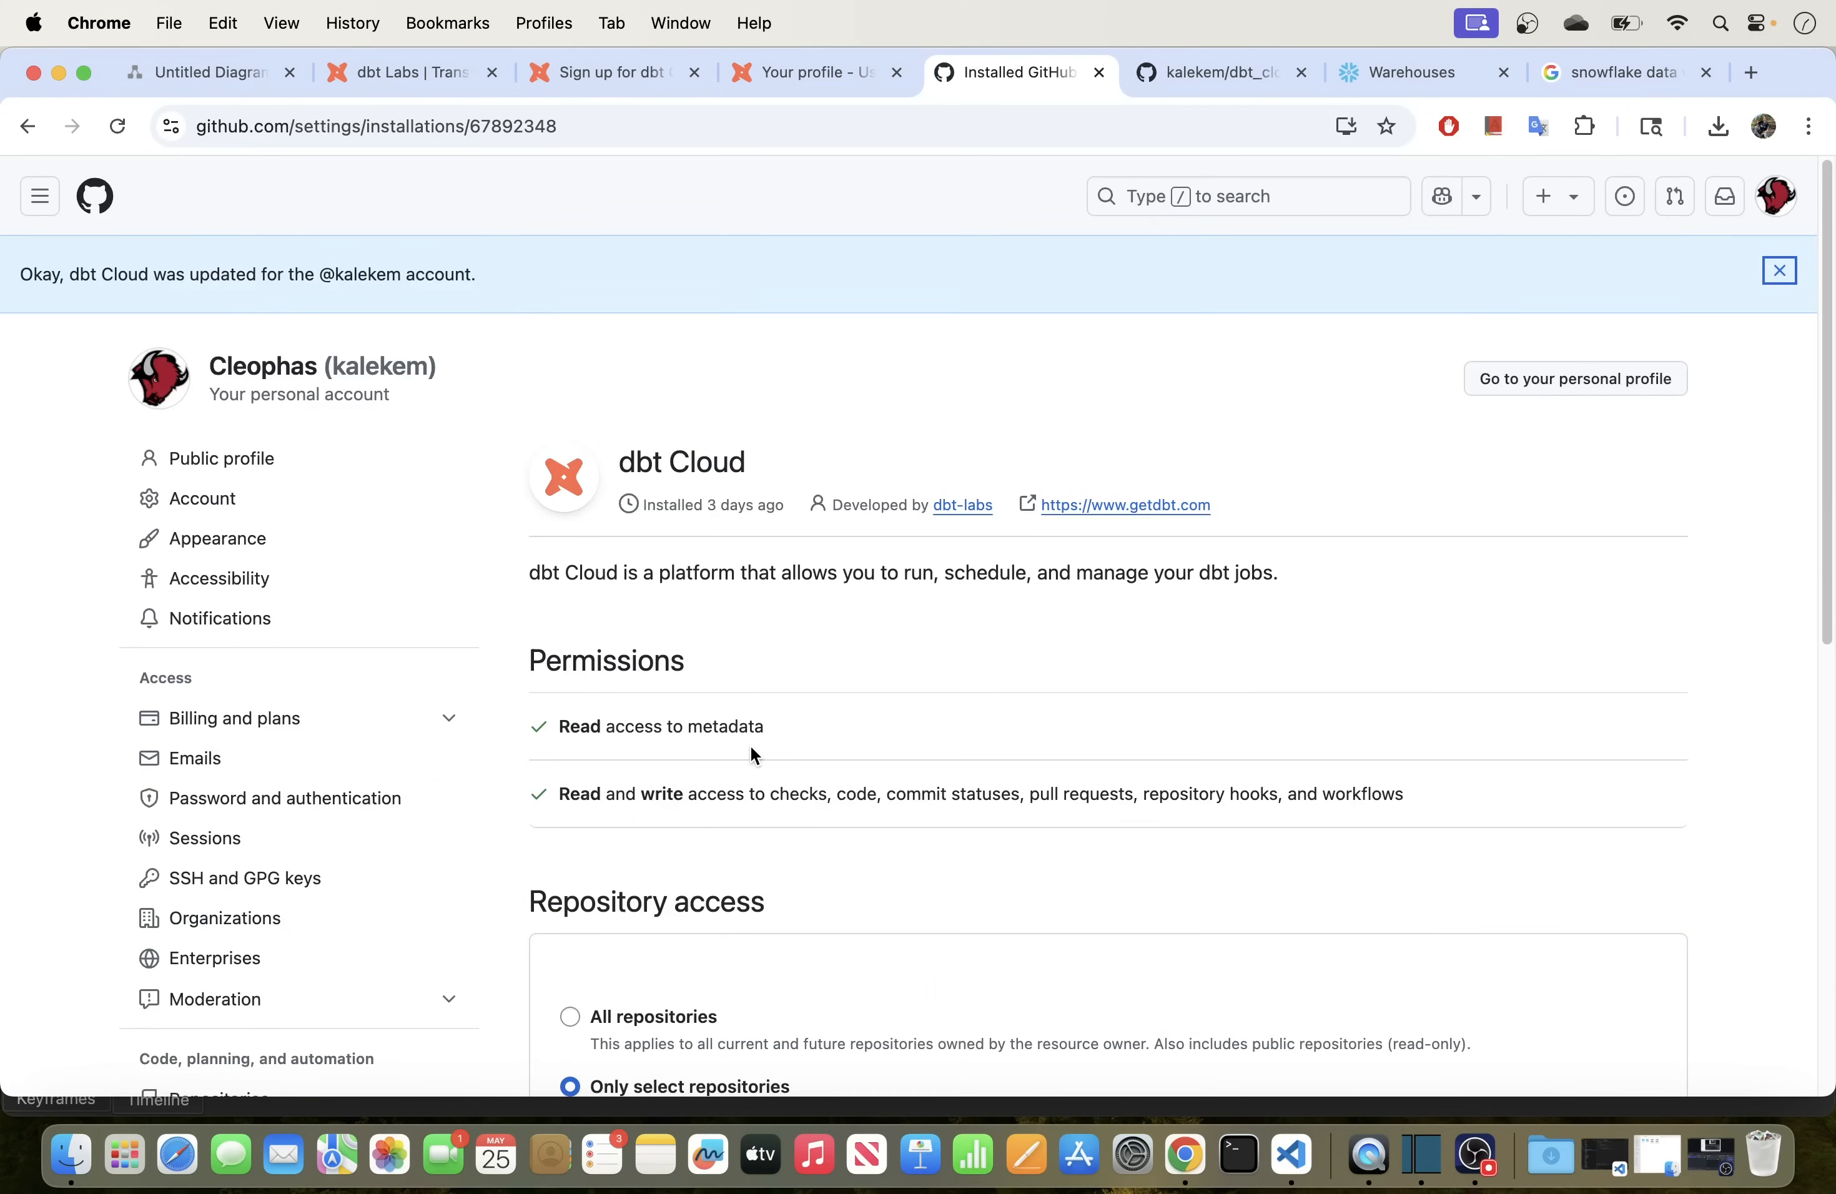
scroll(749, 746, down, 6)
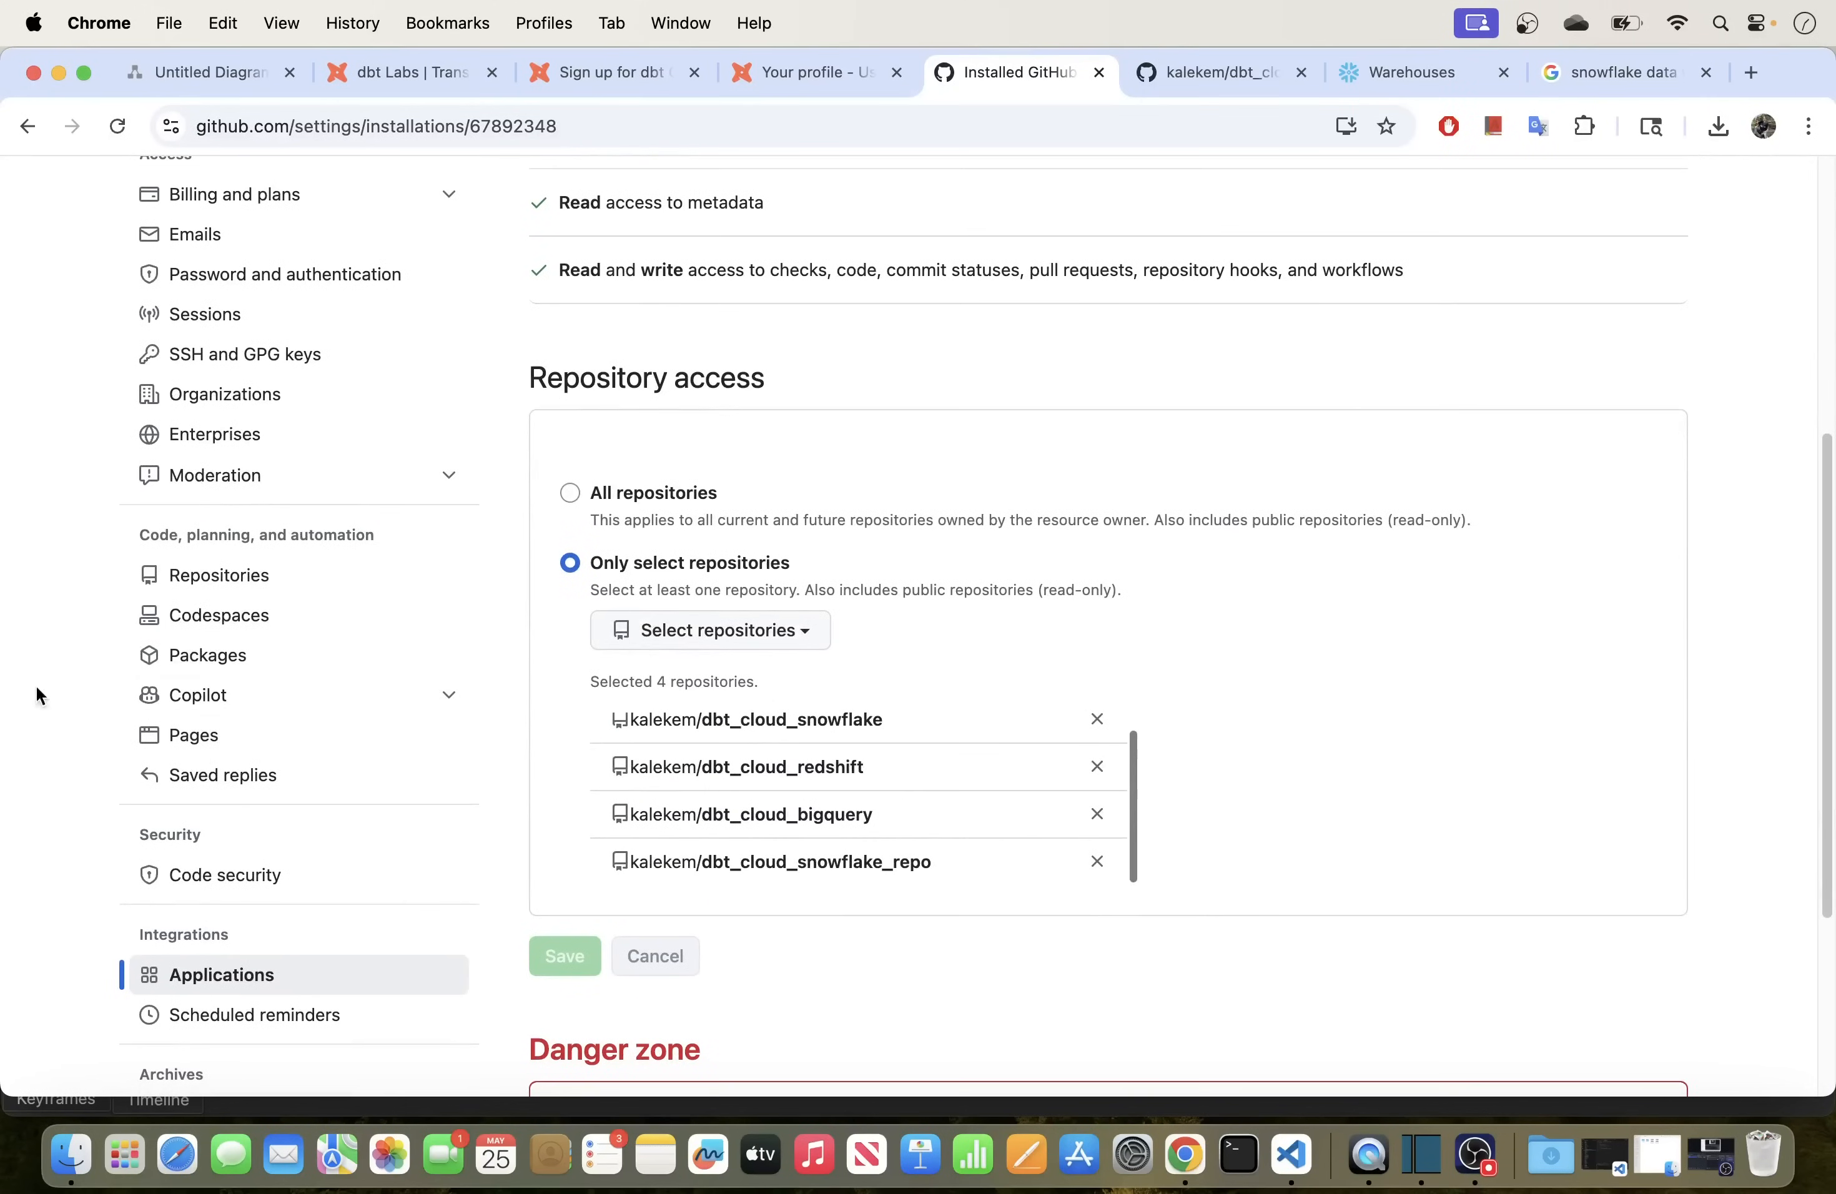
Step: Return to dbt Cloud and start a new connection of type Snowflake
click(774, 75)
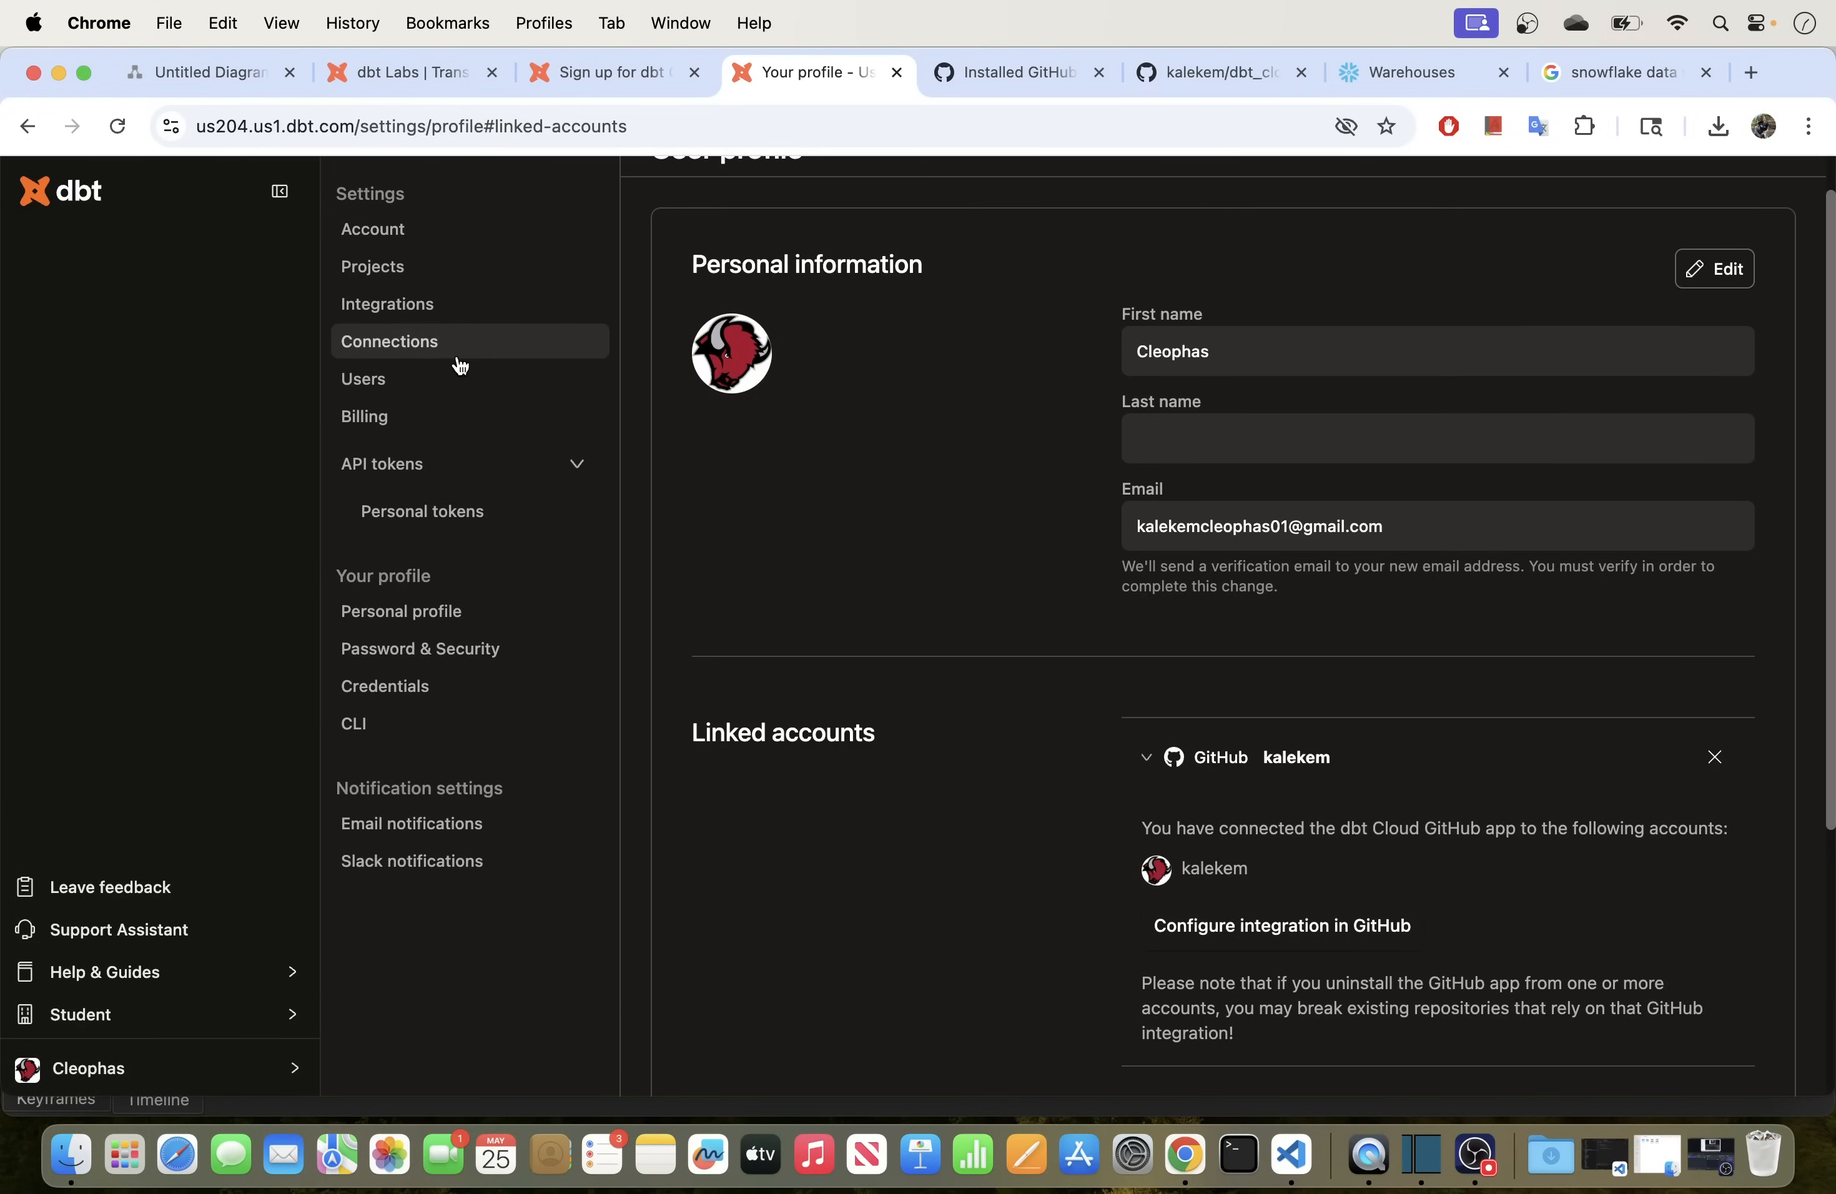
click(413, 345)
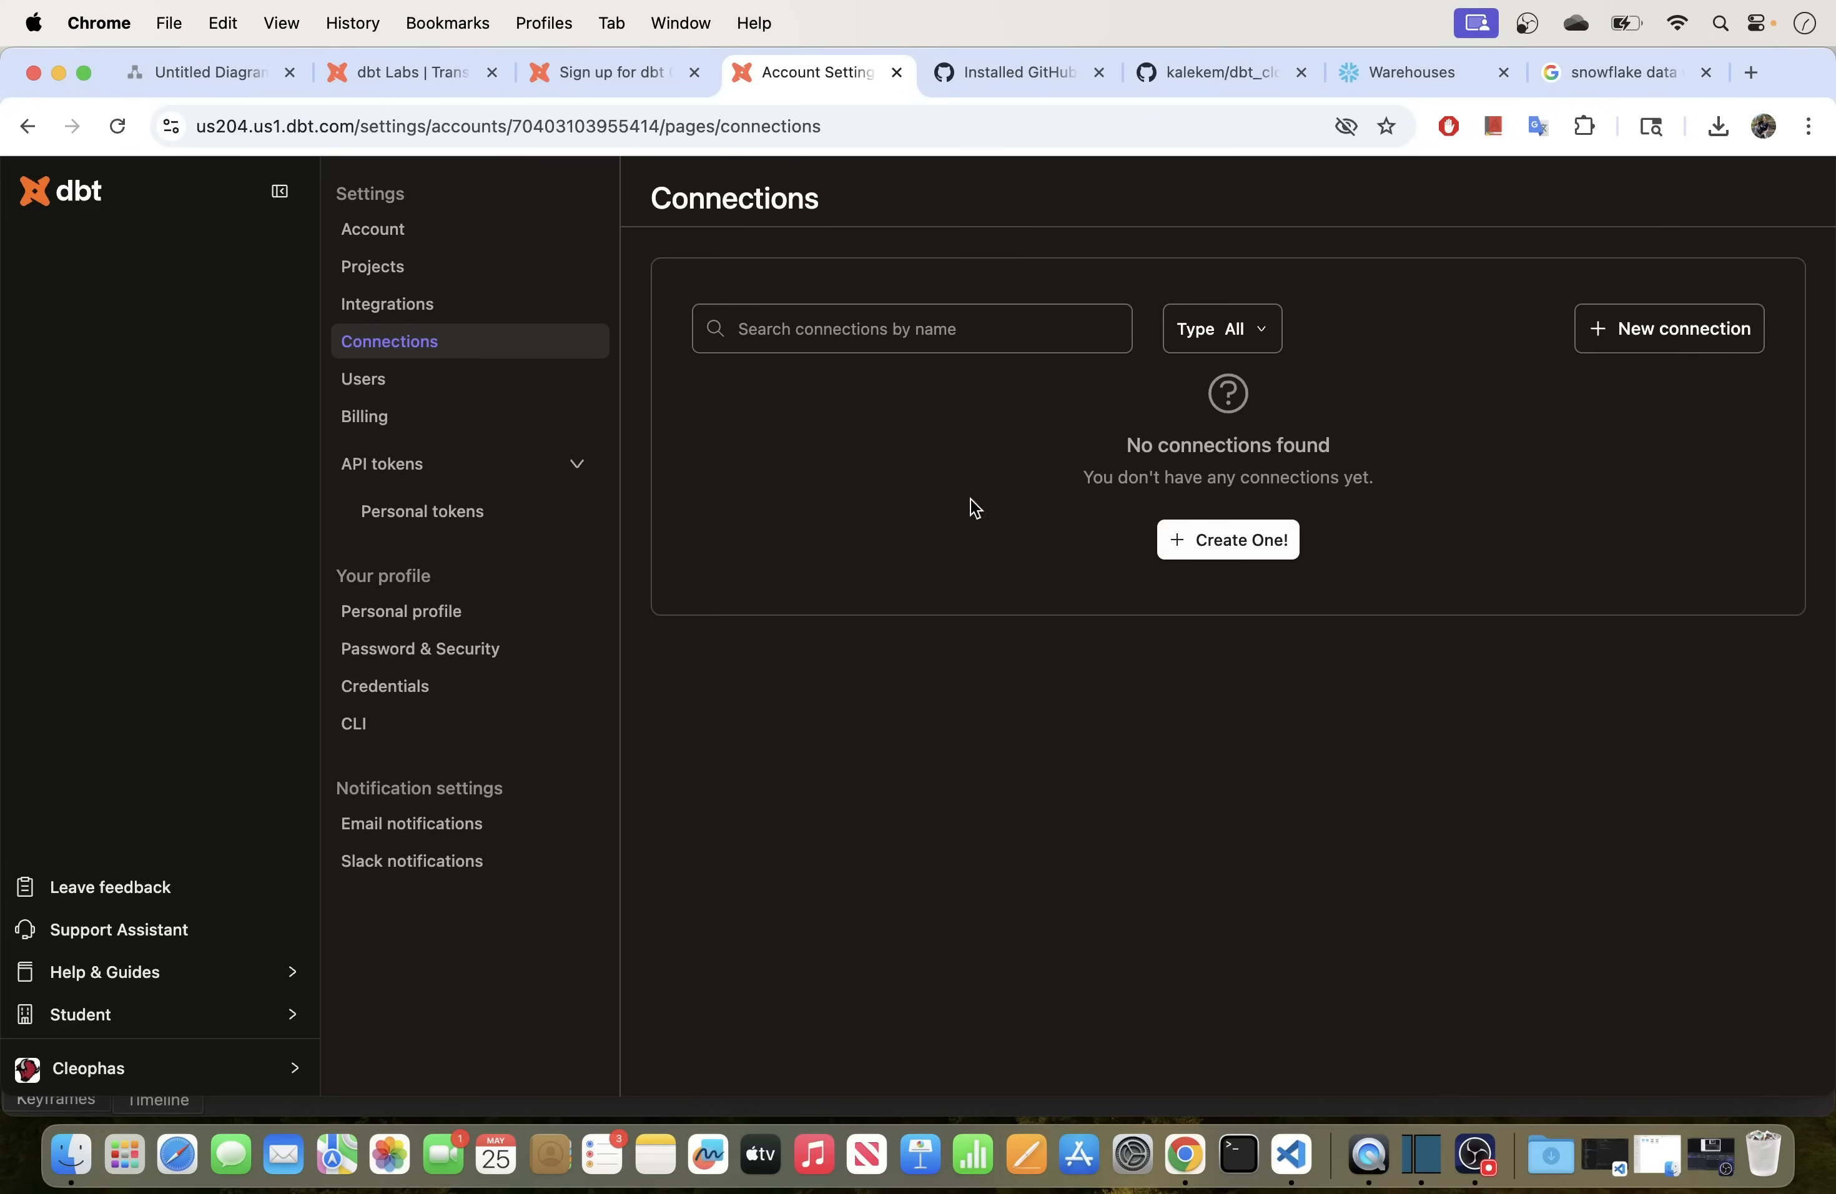
click(1233, 551)
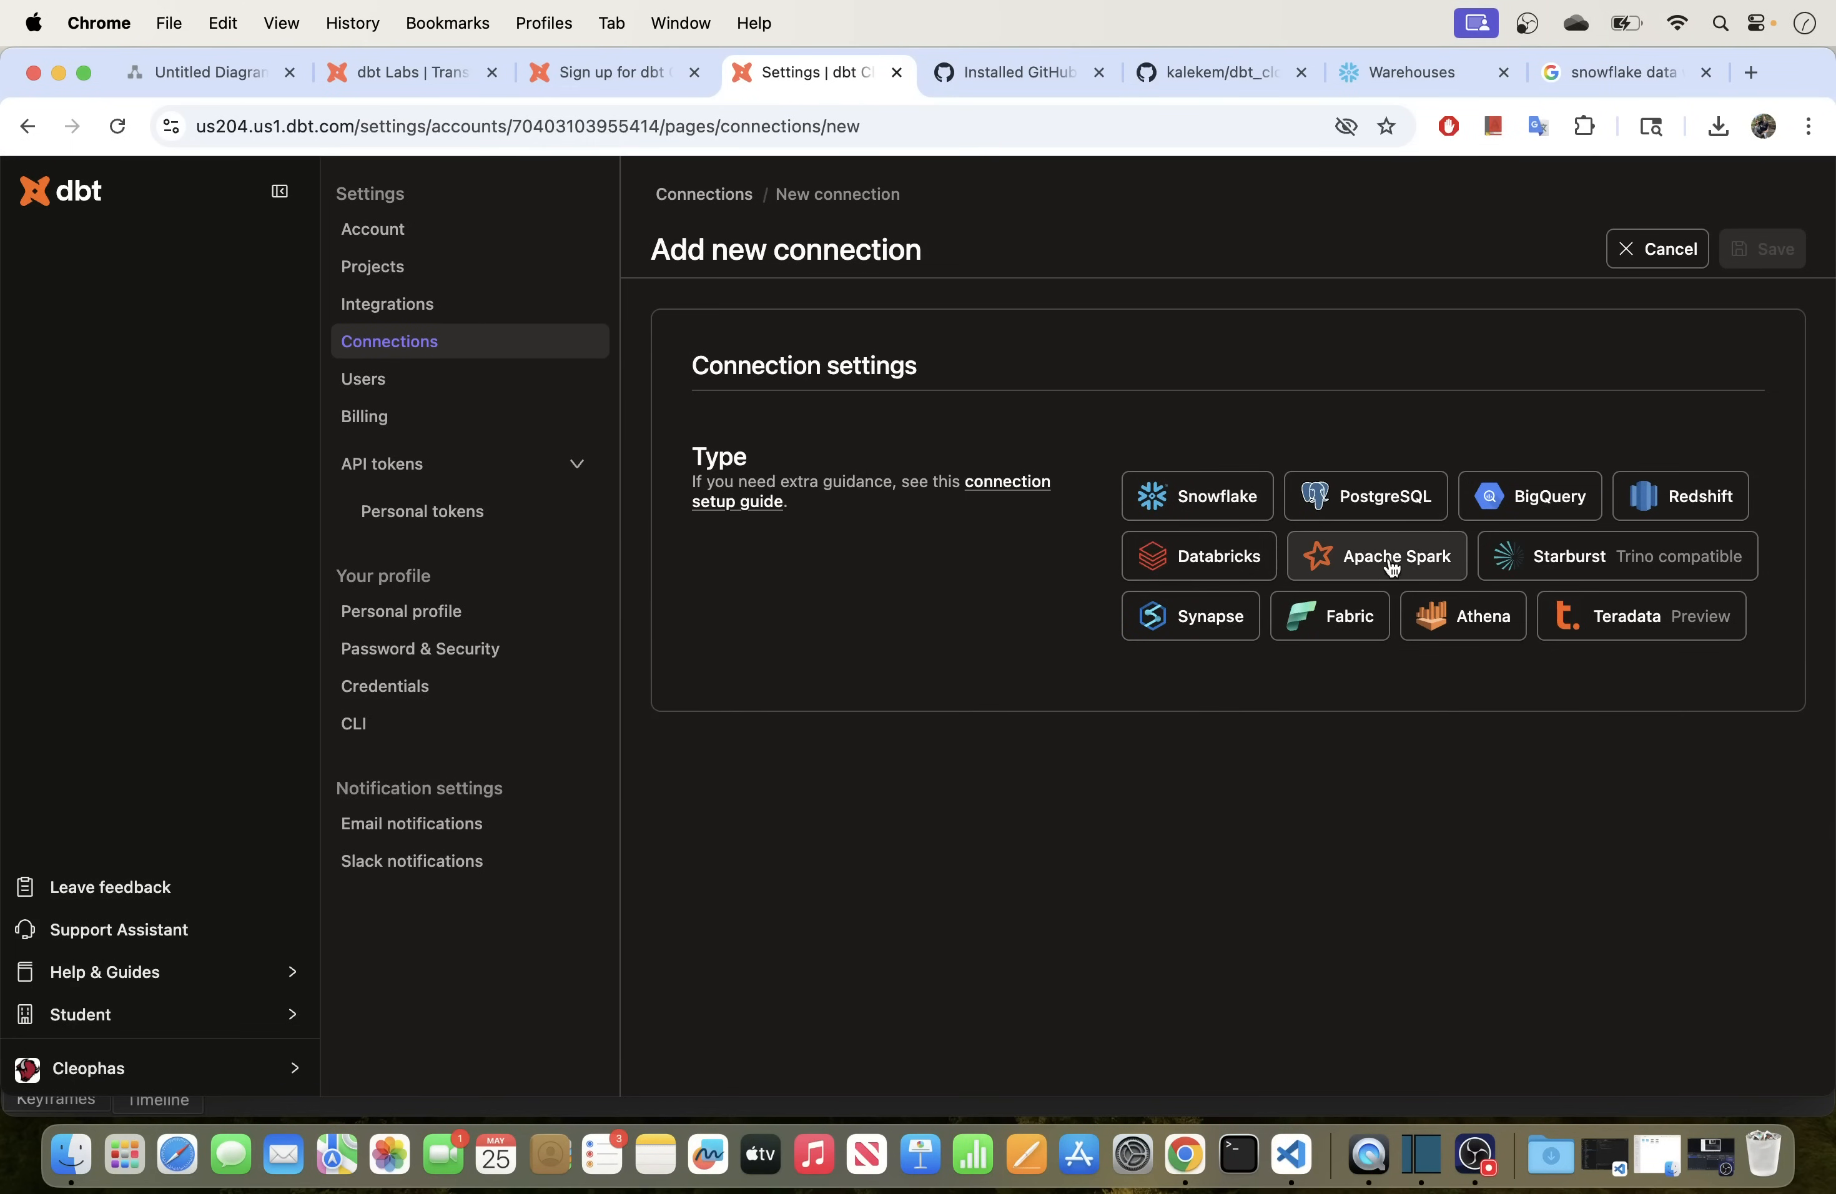
click(1207, 500)
scroll(846, 632, down, 1)
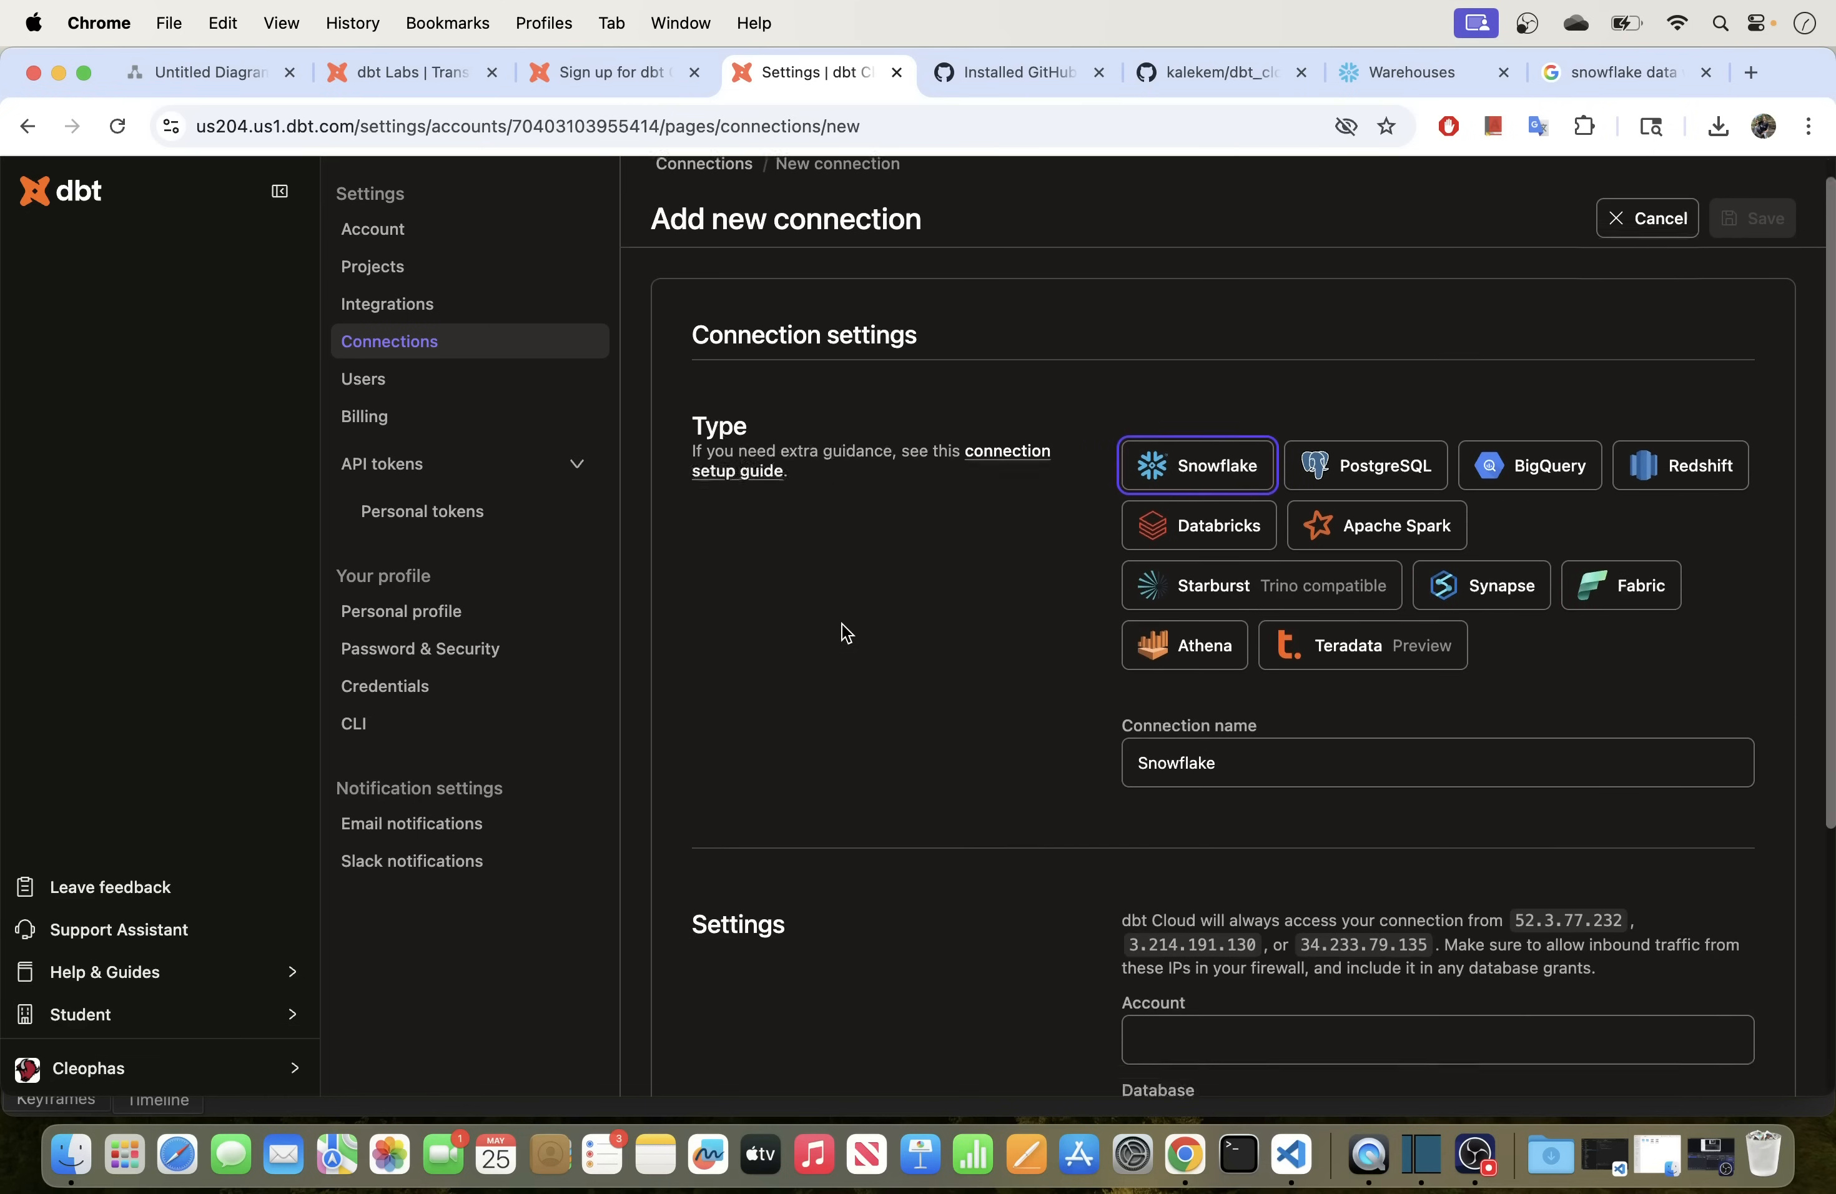
scroll(842, 624, down, 5)
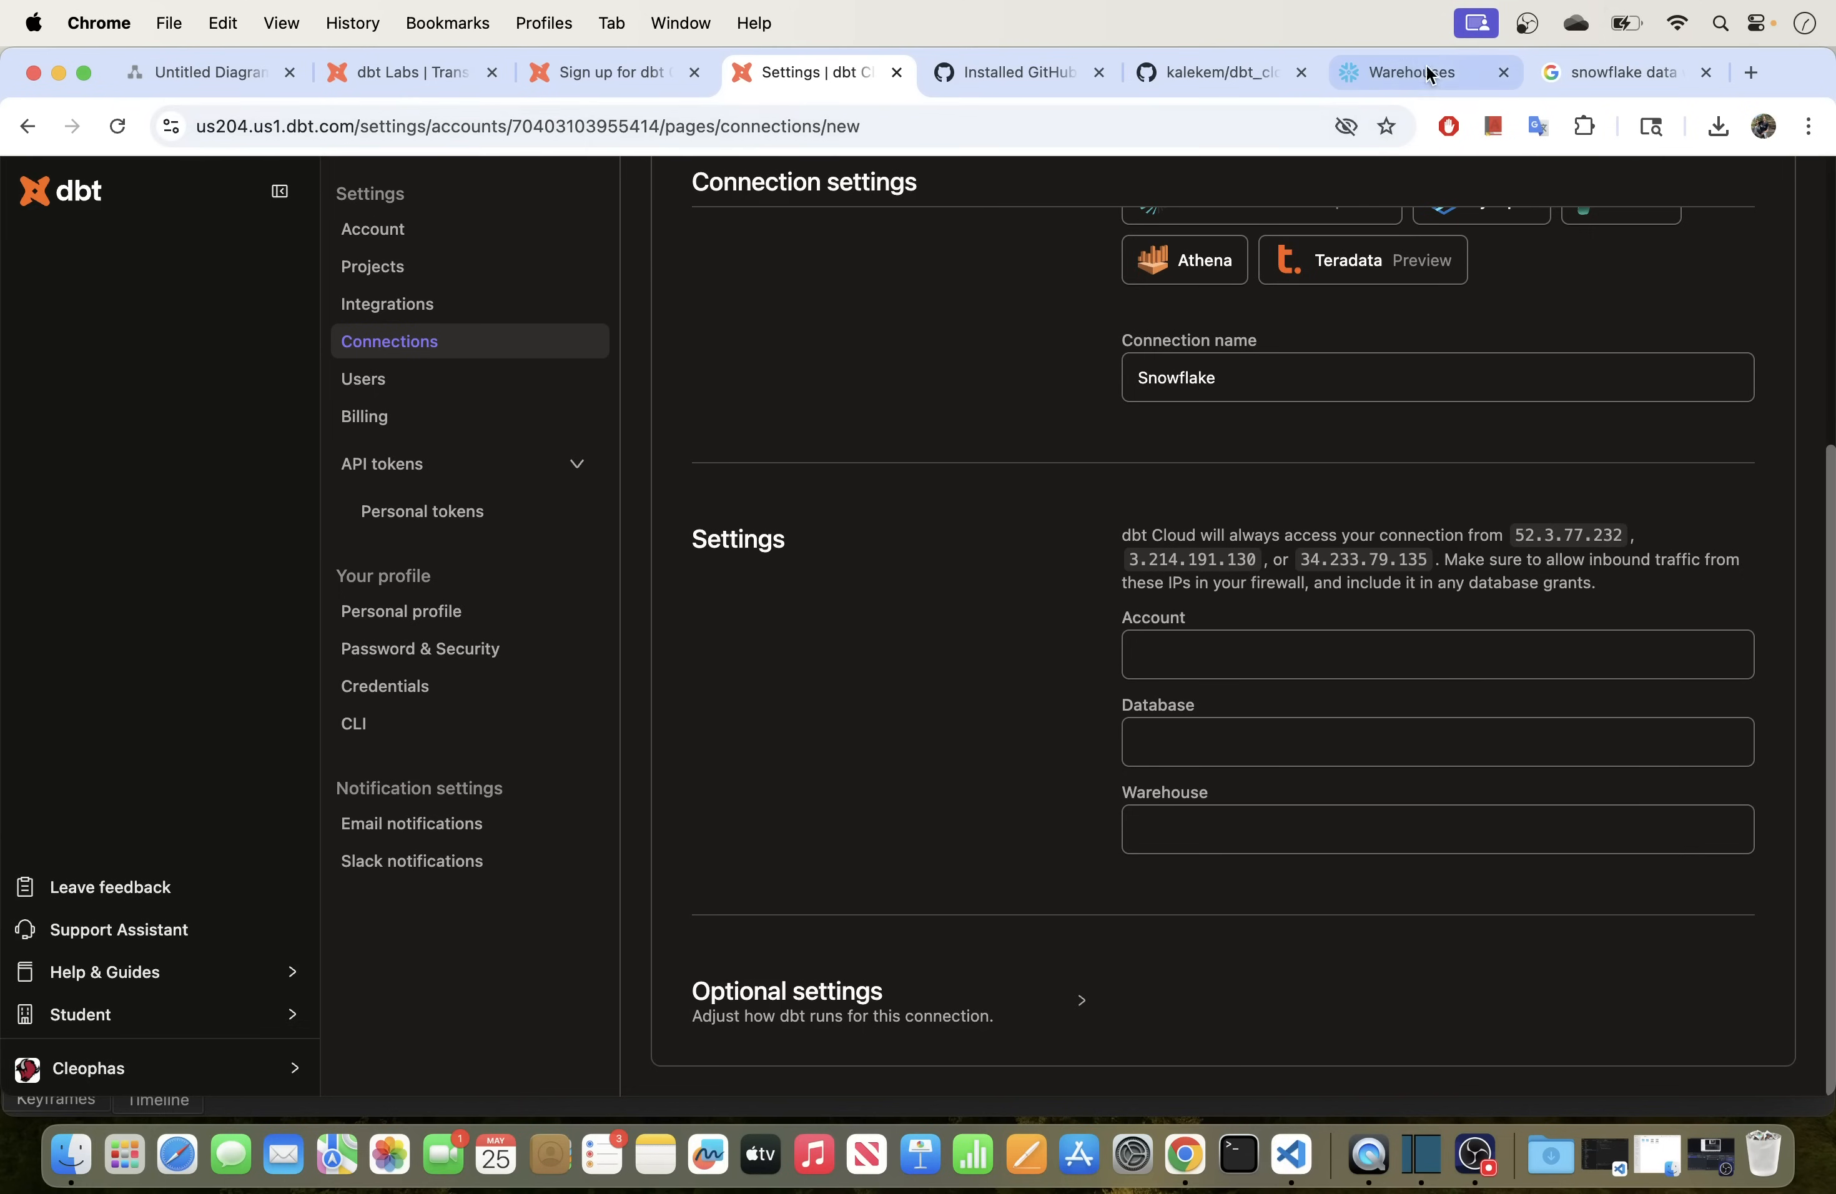
Step: Switch to Snowflake, open the current account's details and copy the account identifier
click(1401, 69)
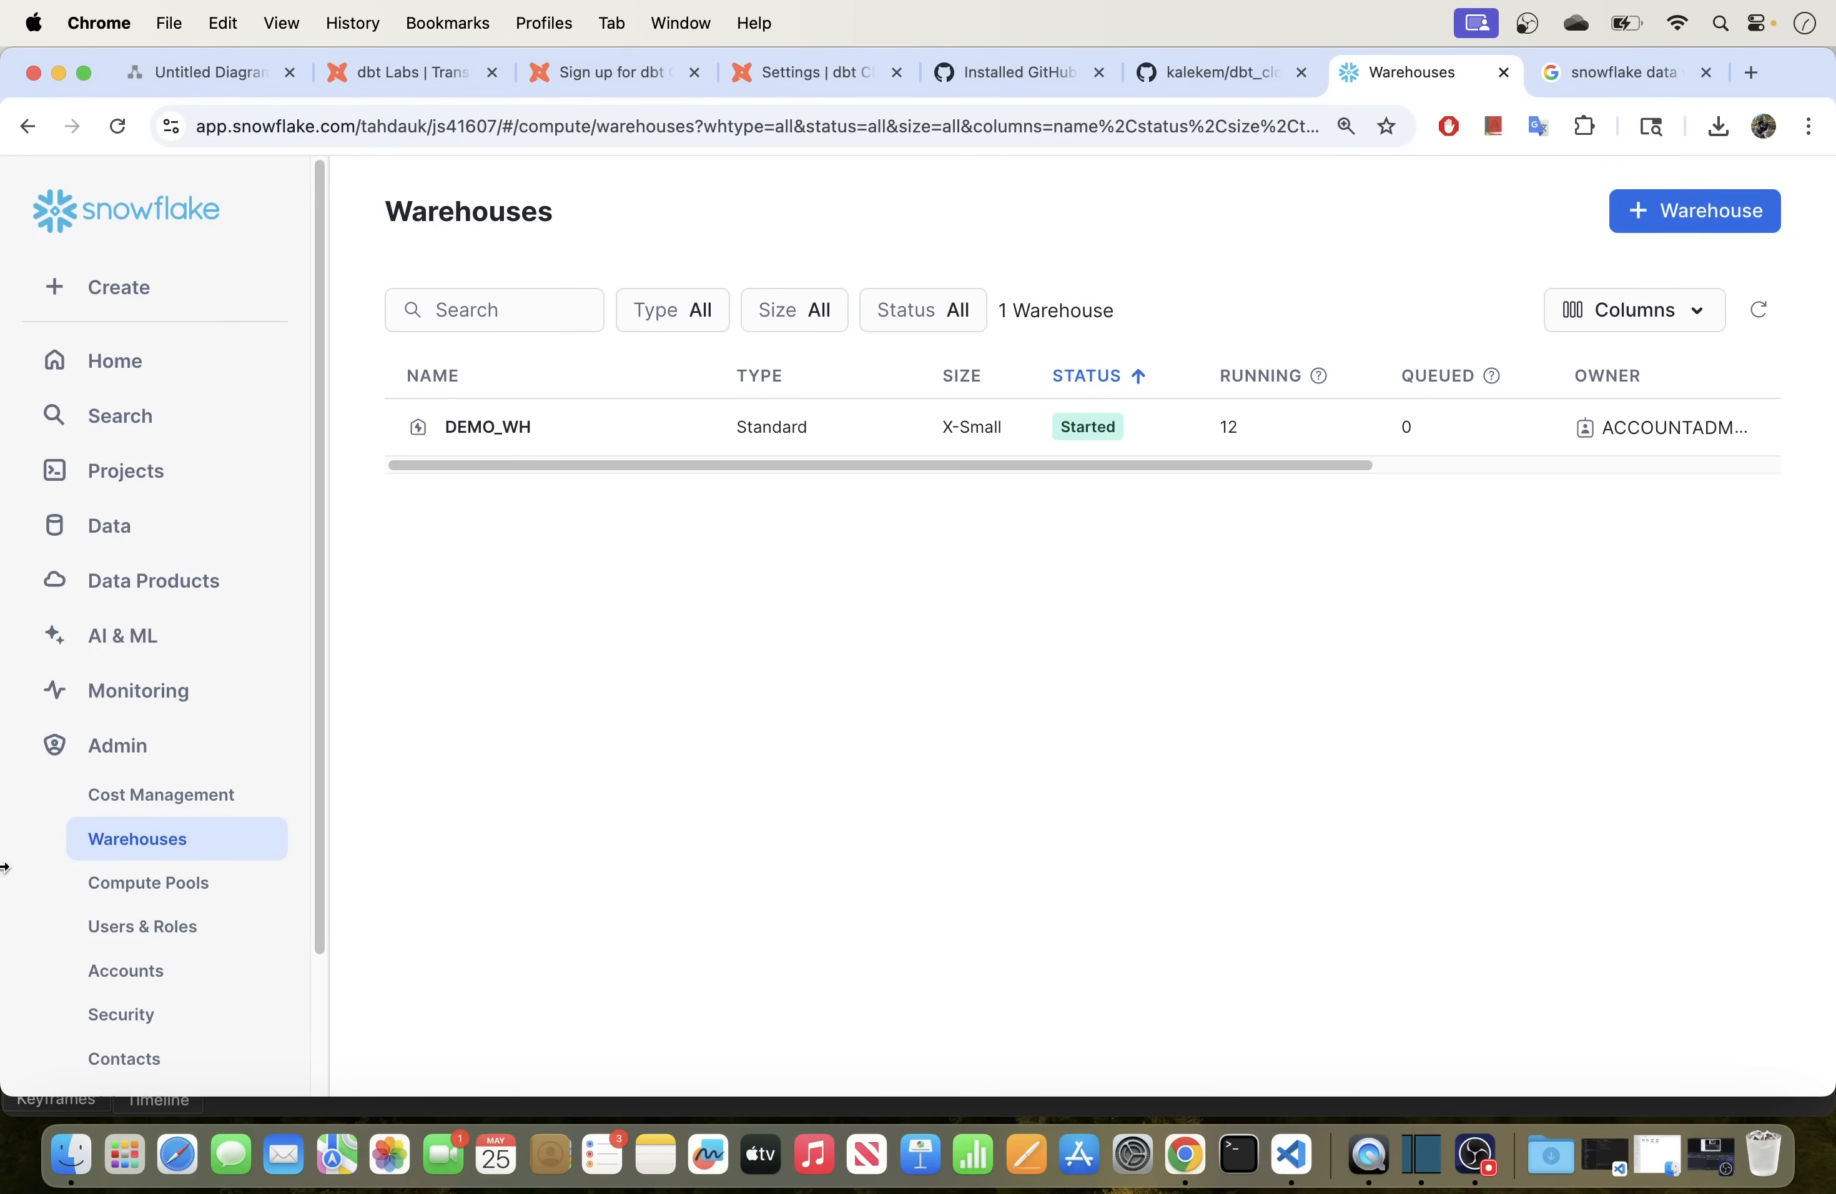
scroll(23, 806, down, 3)
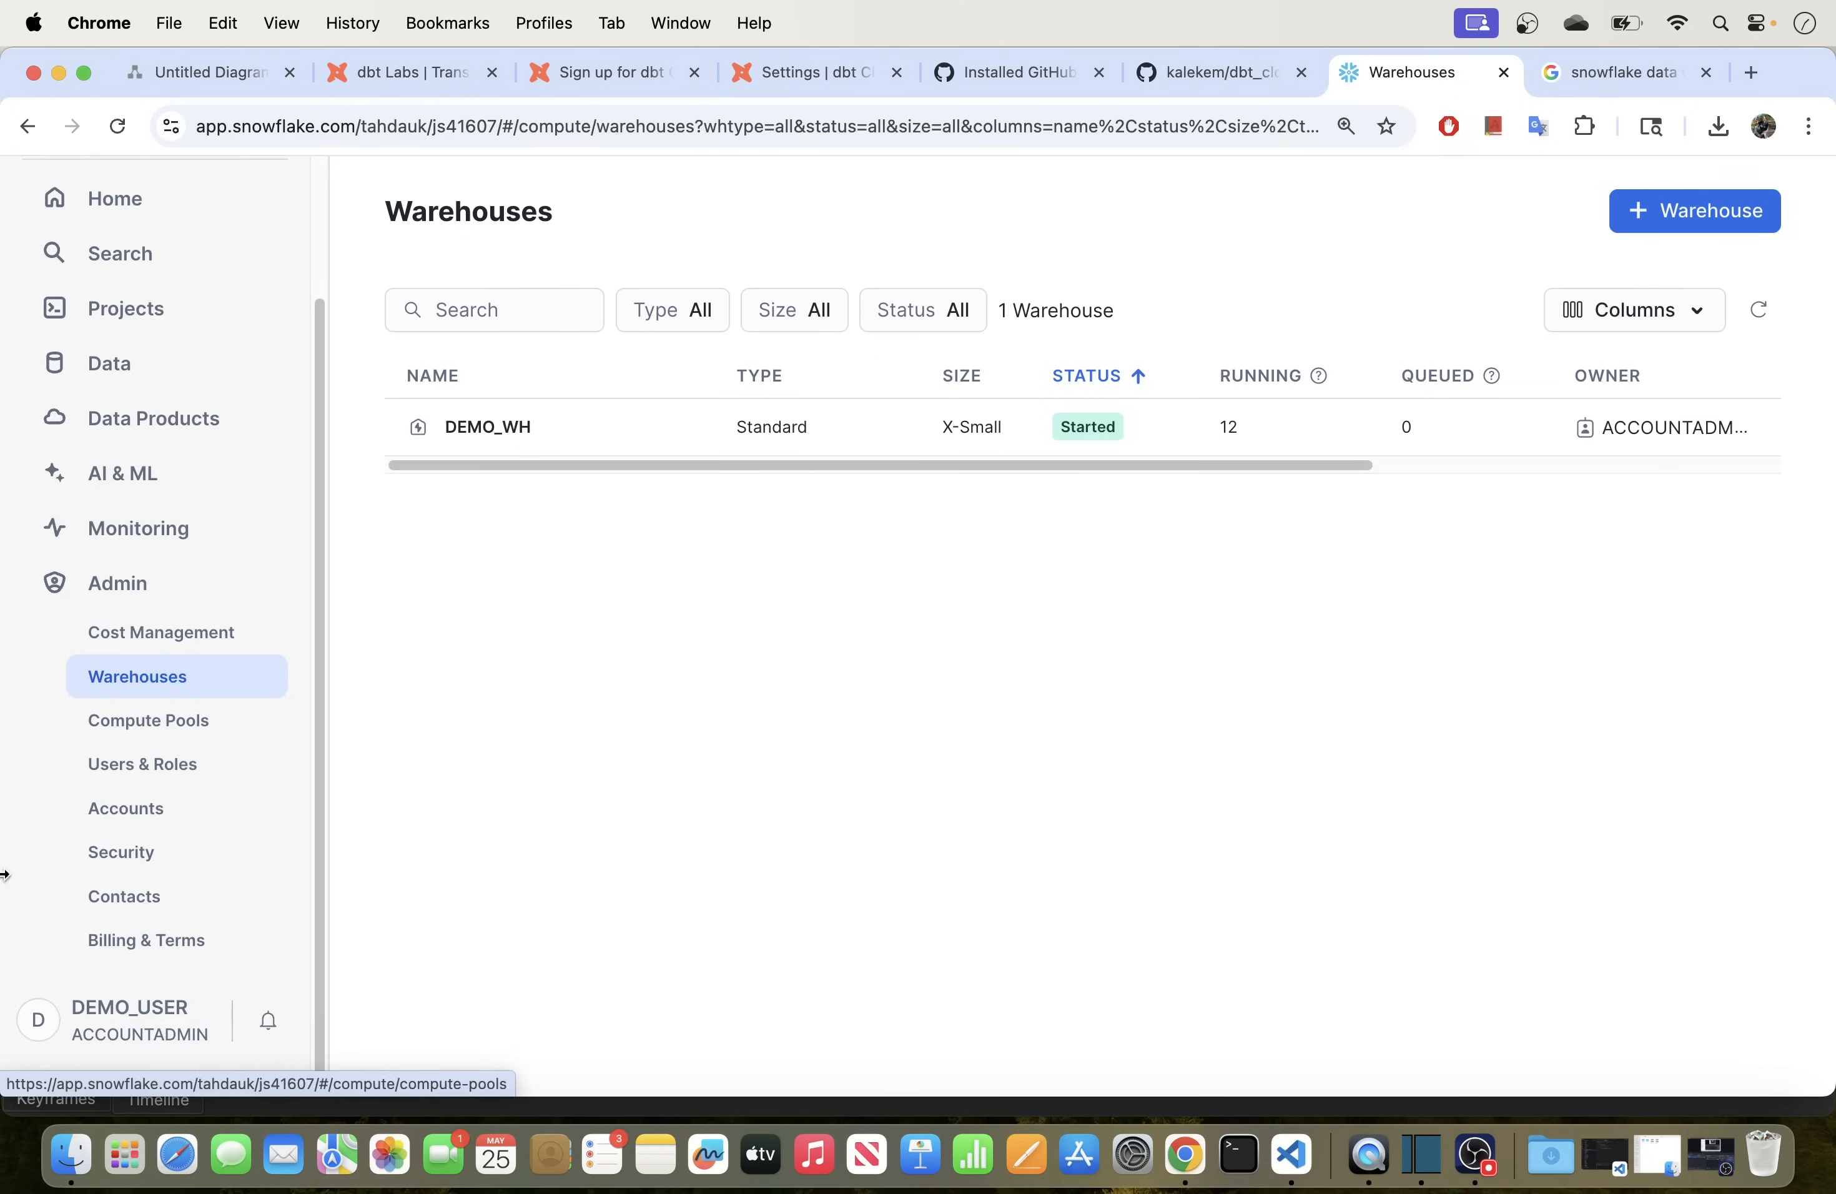
click(41, 1031)
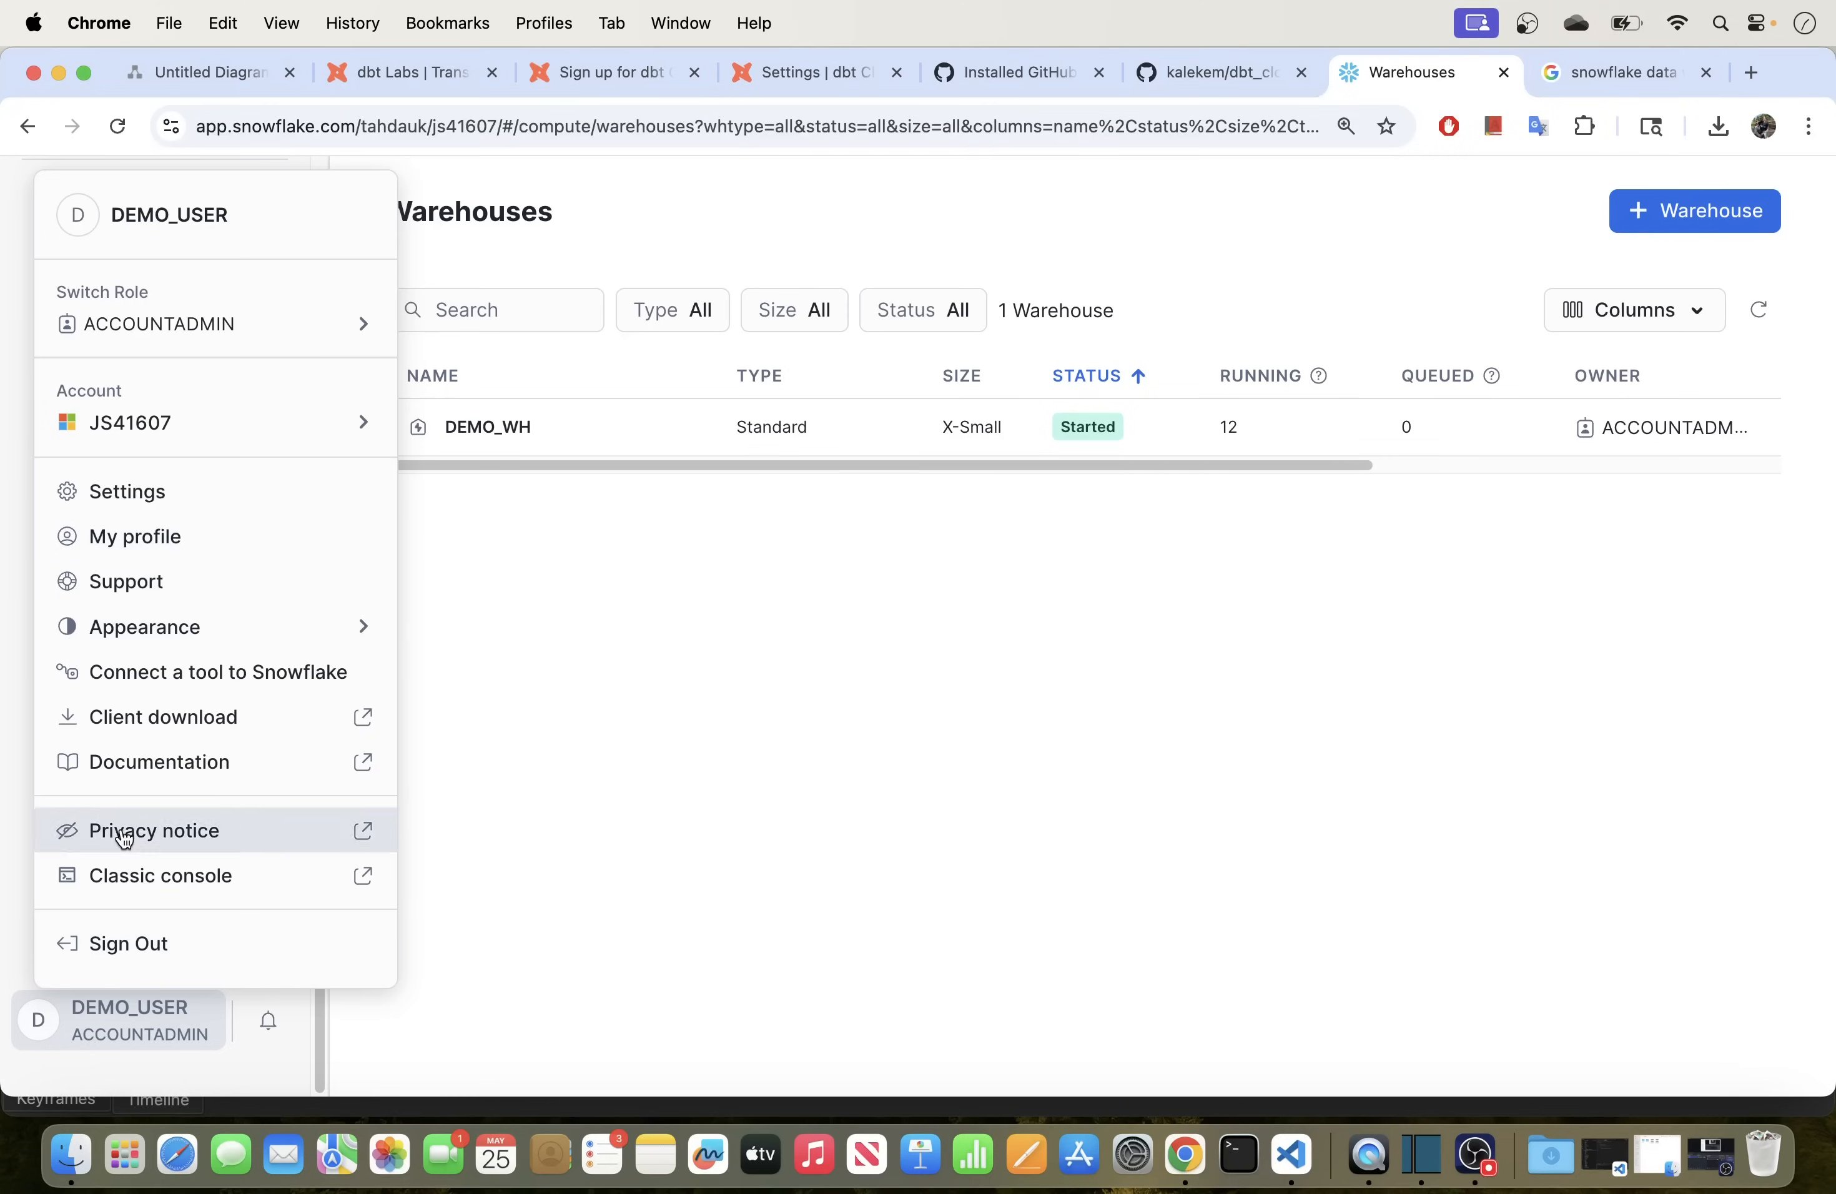
mouse_move(112, 424)
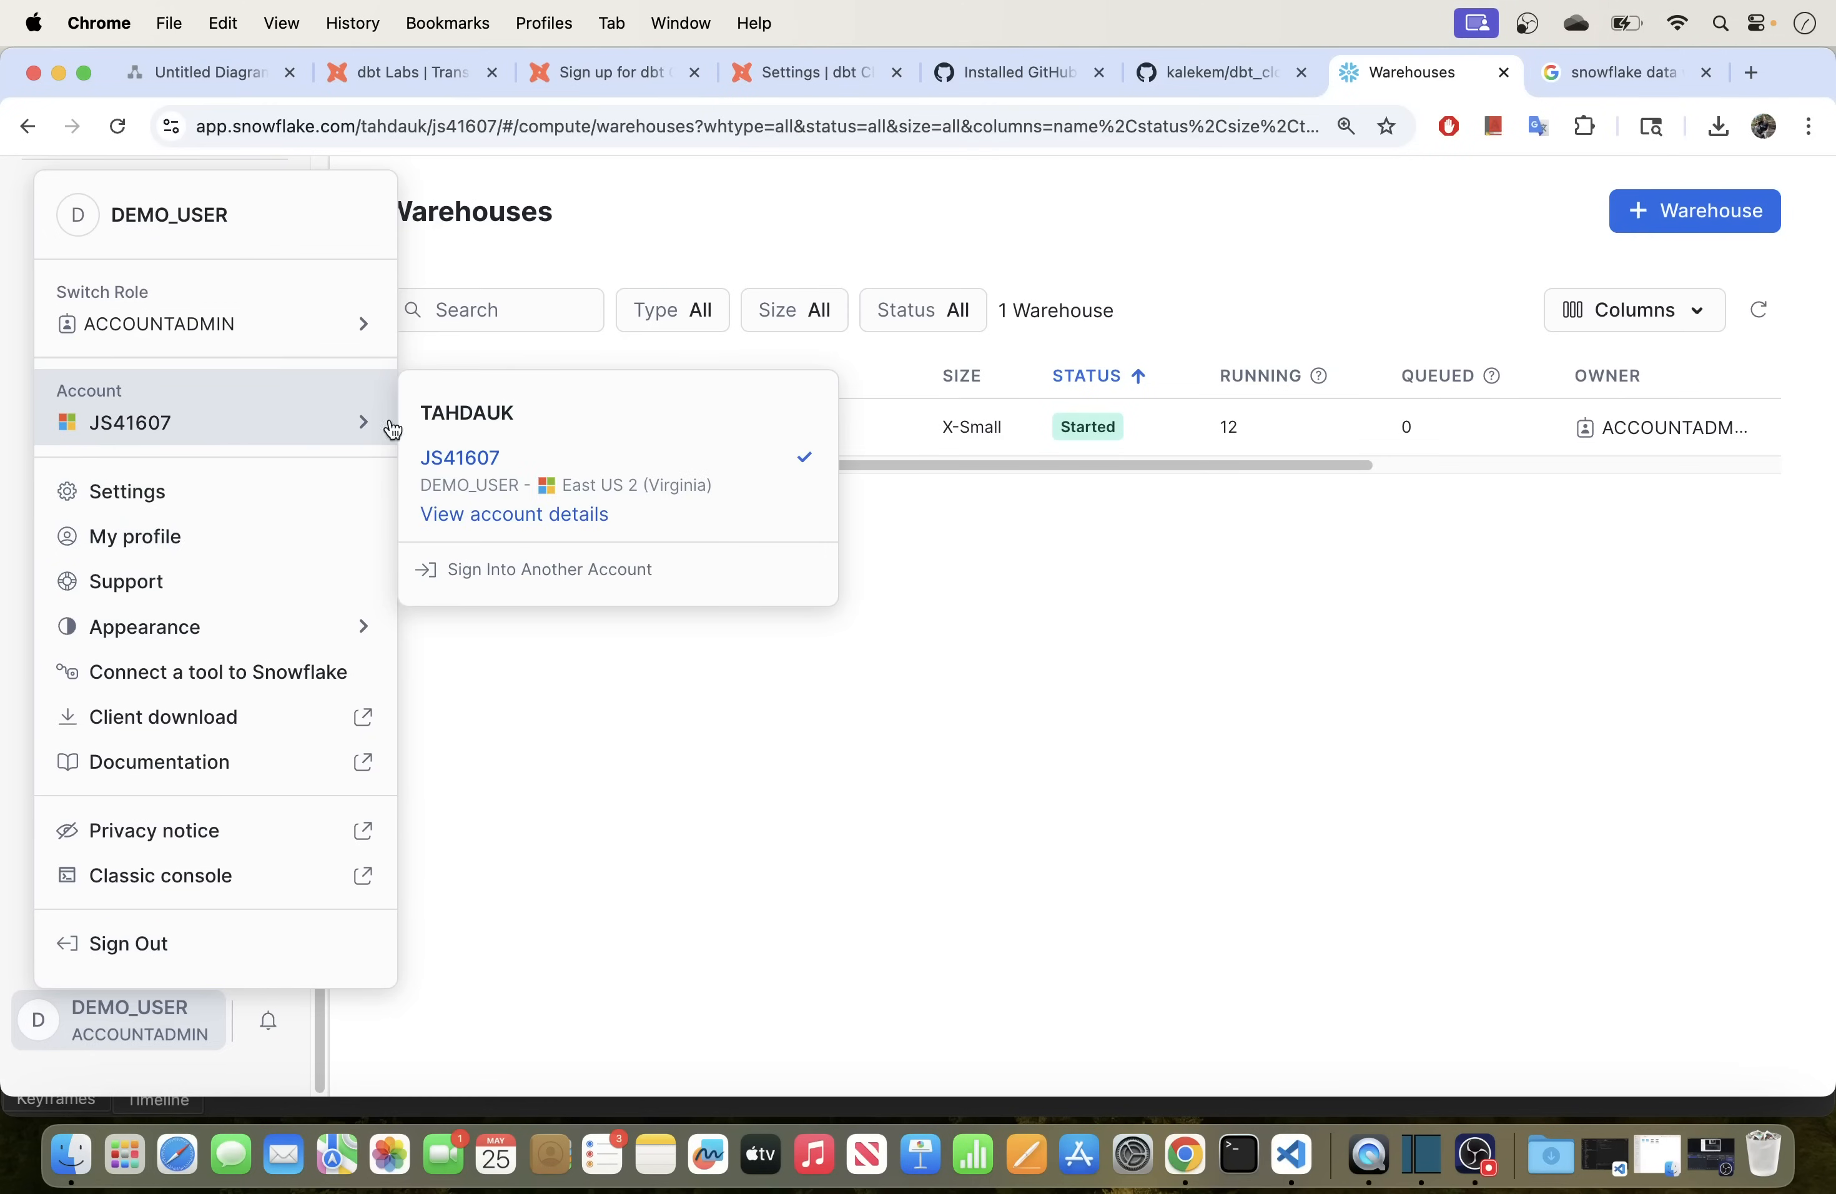
click(505, 516)
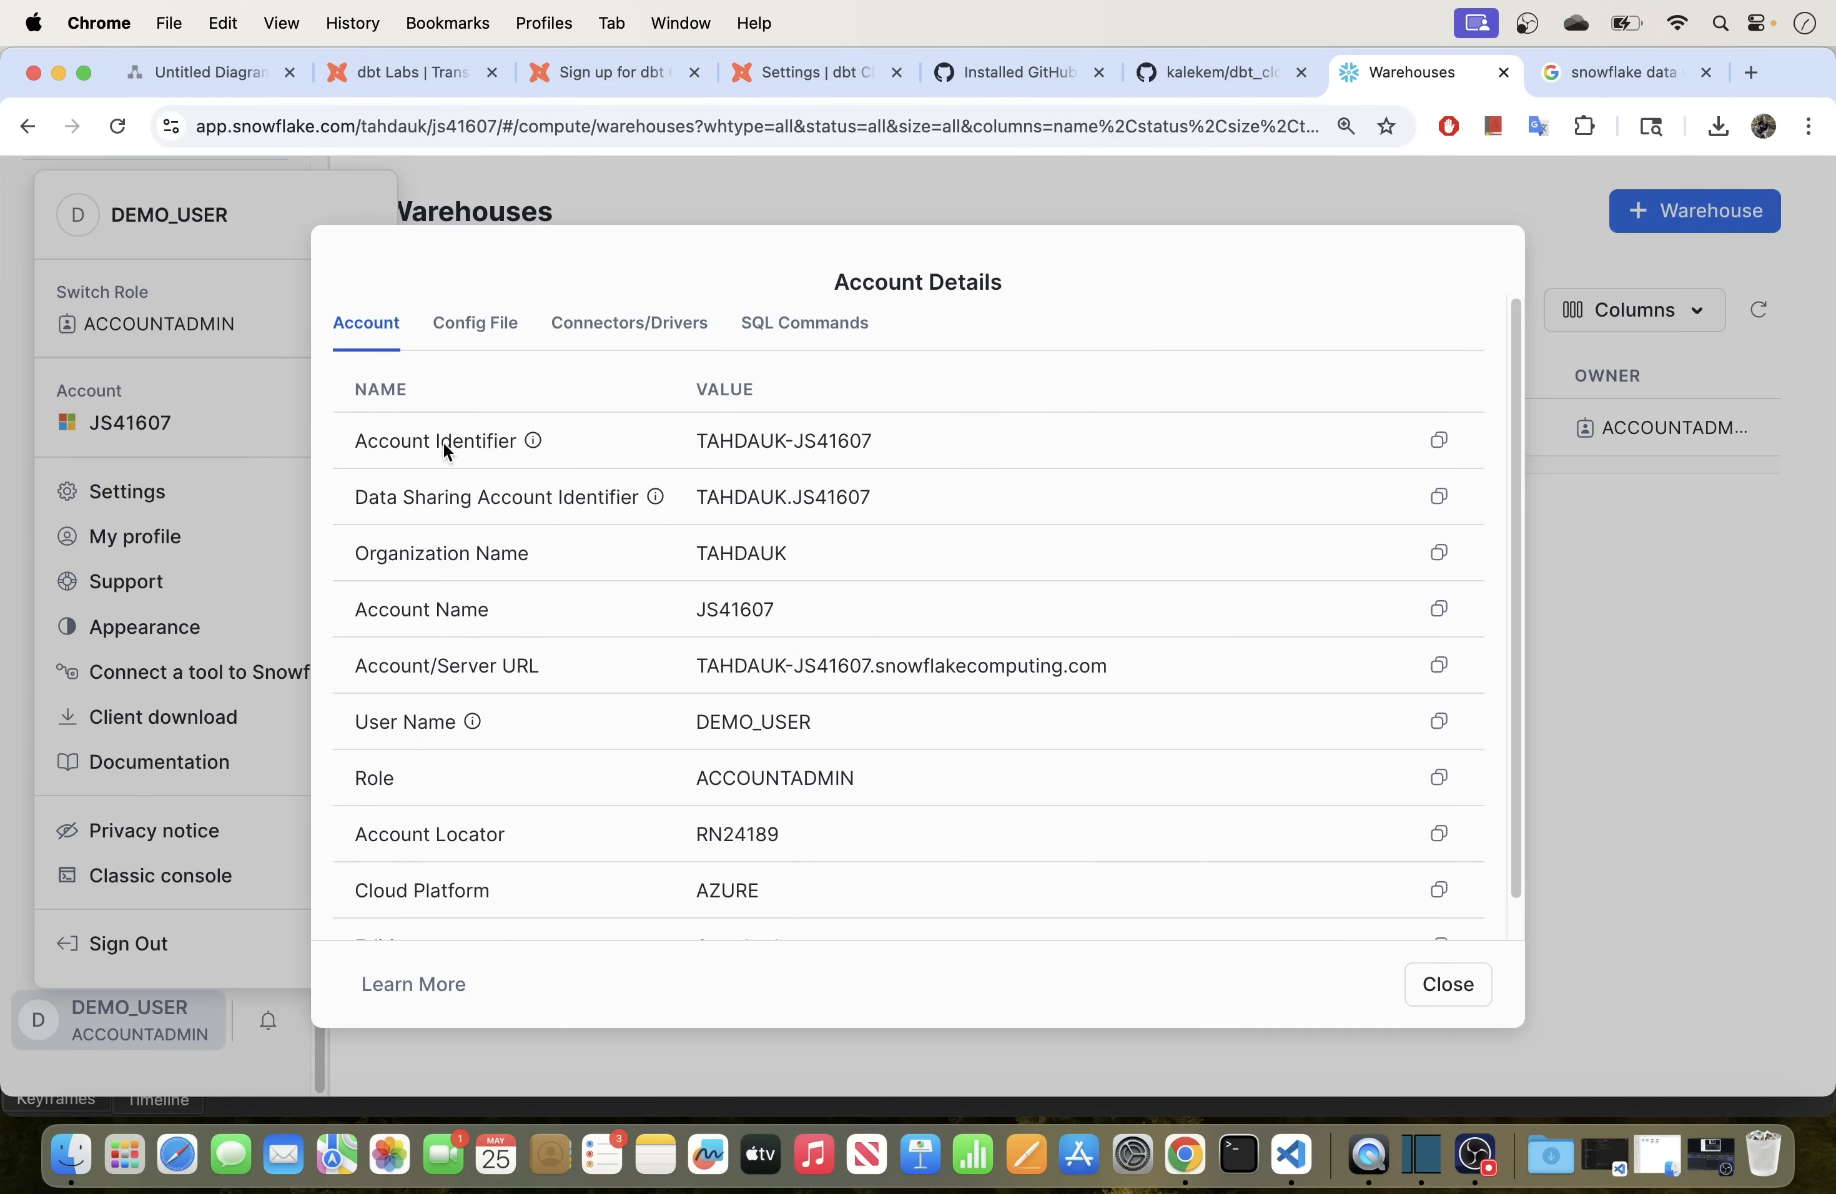
click(1439, 442)
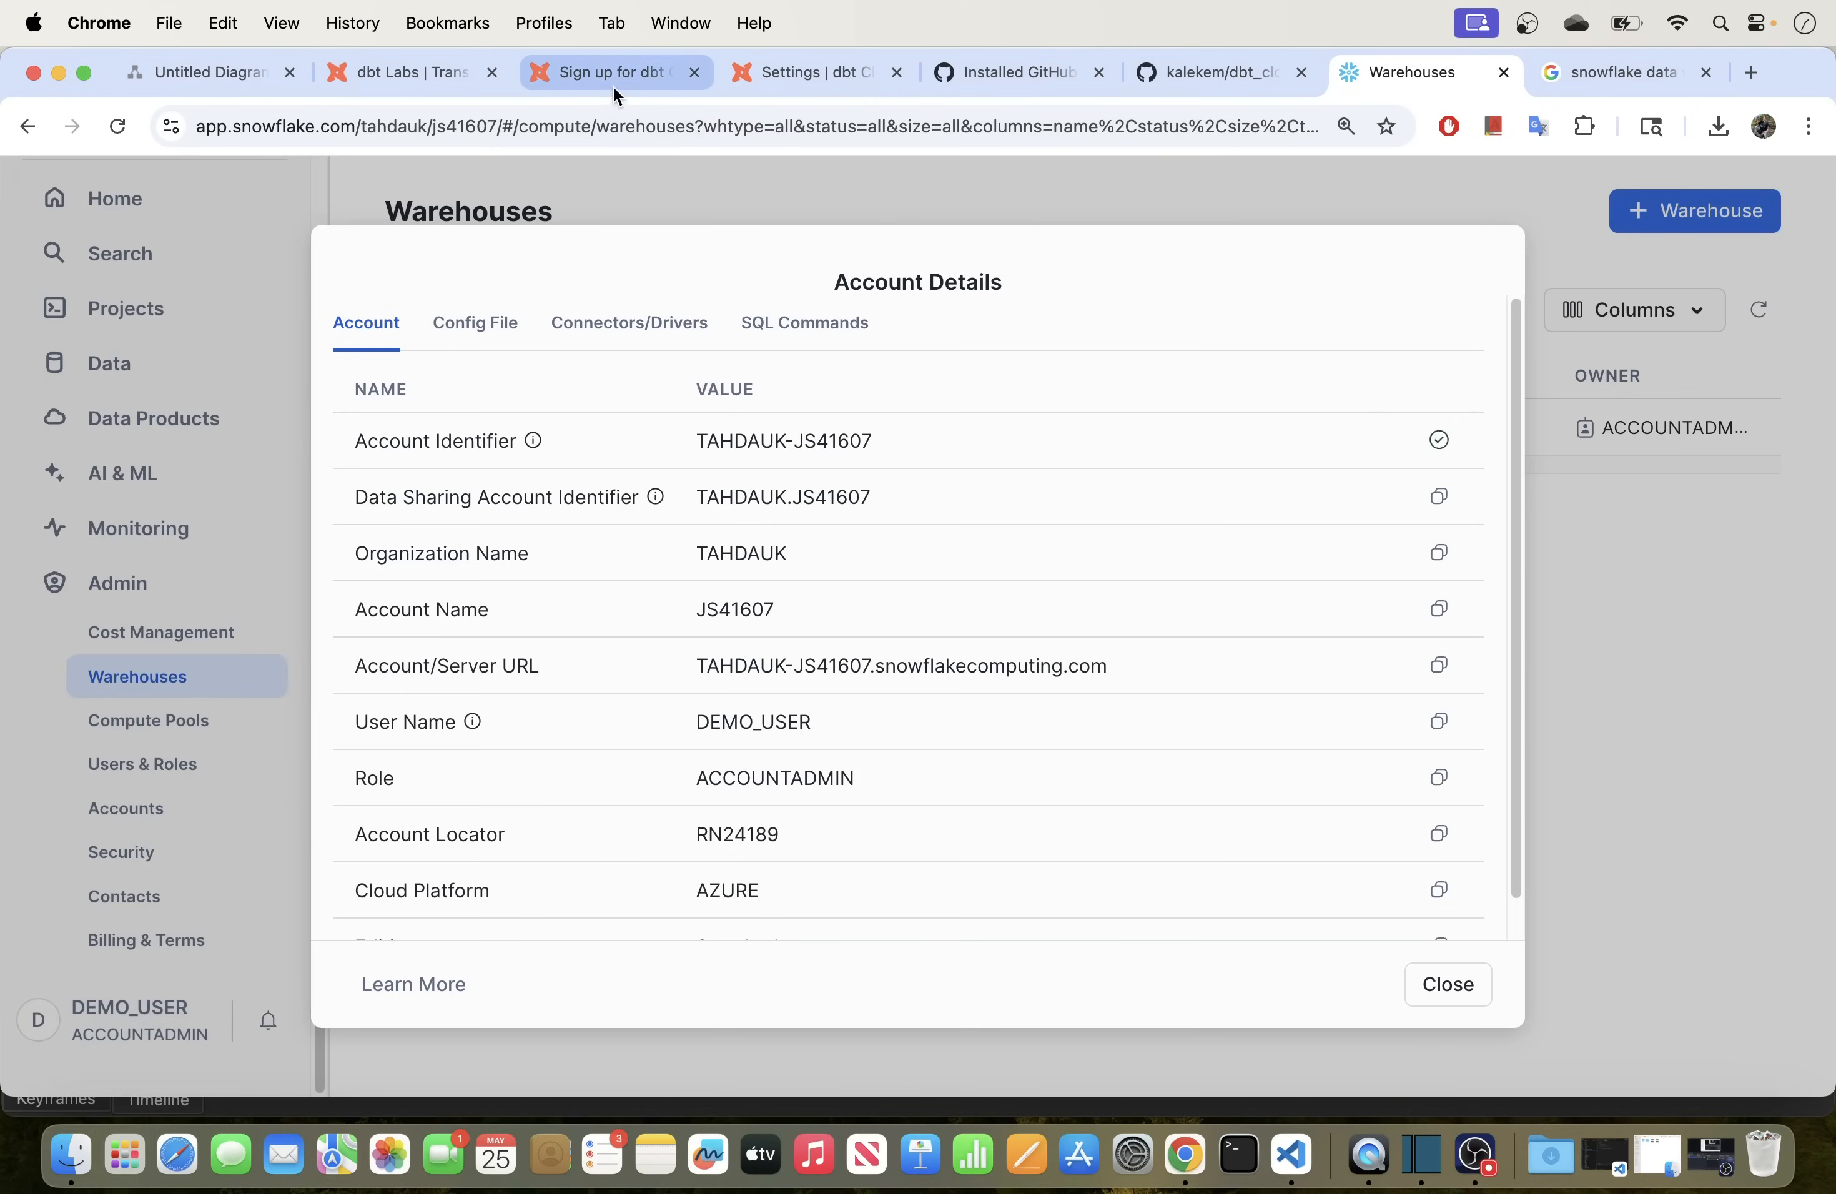
Step: Return to dbt Cloud and fill in the Snowflake connection with the copied account identifier, database dbt_cloud and warehouse demo_wh
click(797, 75)
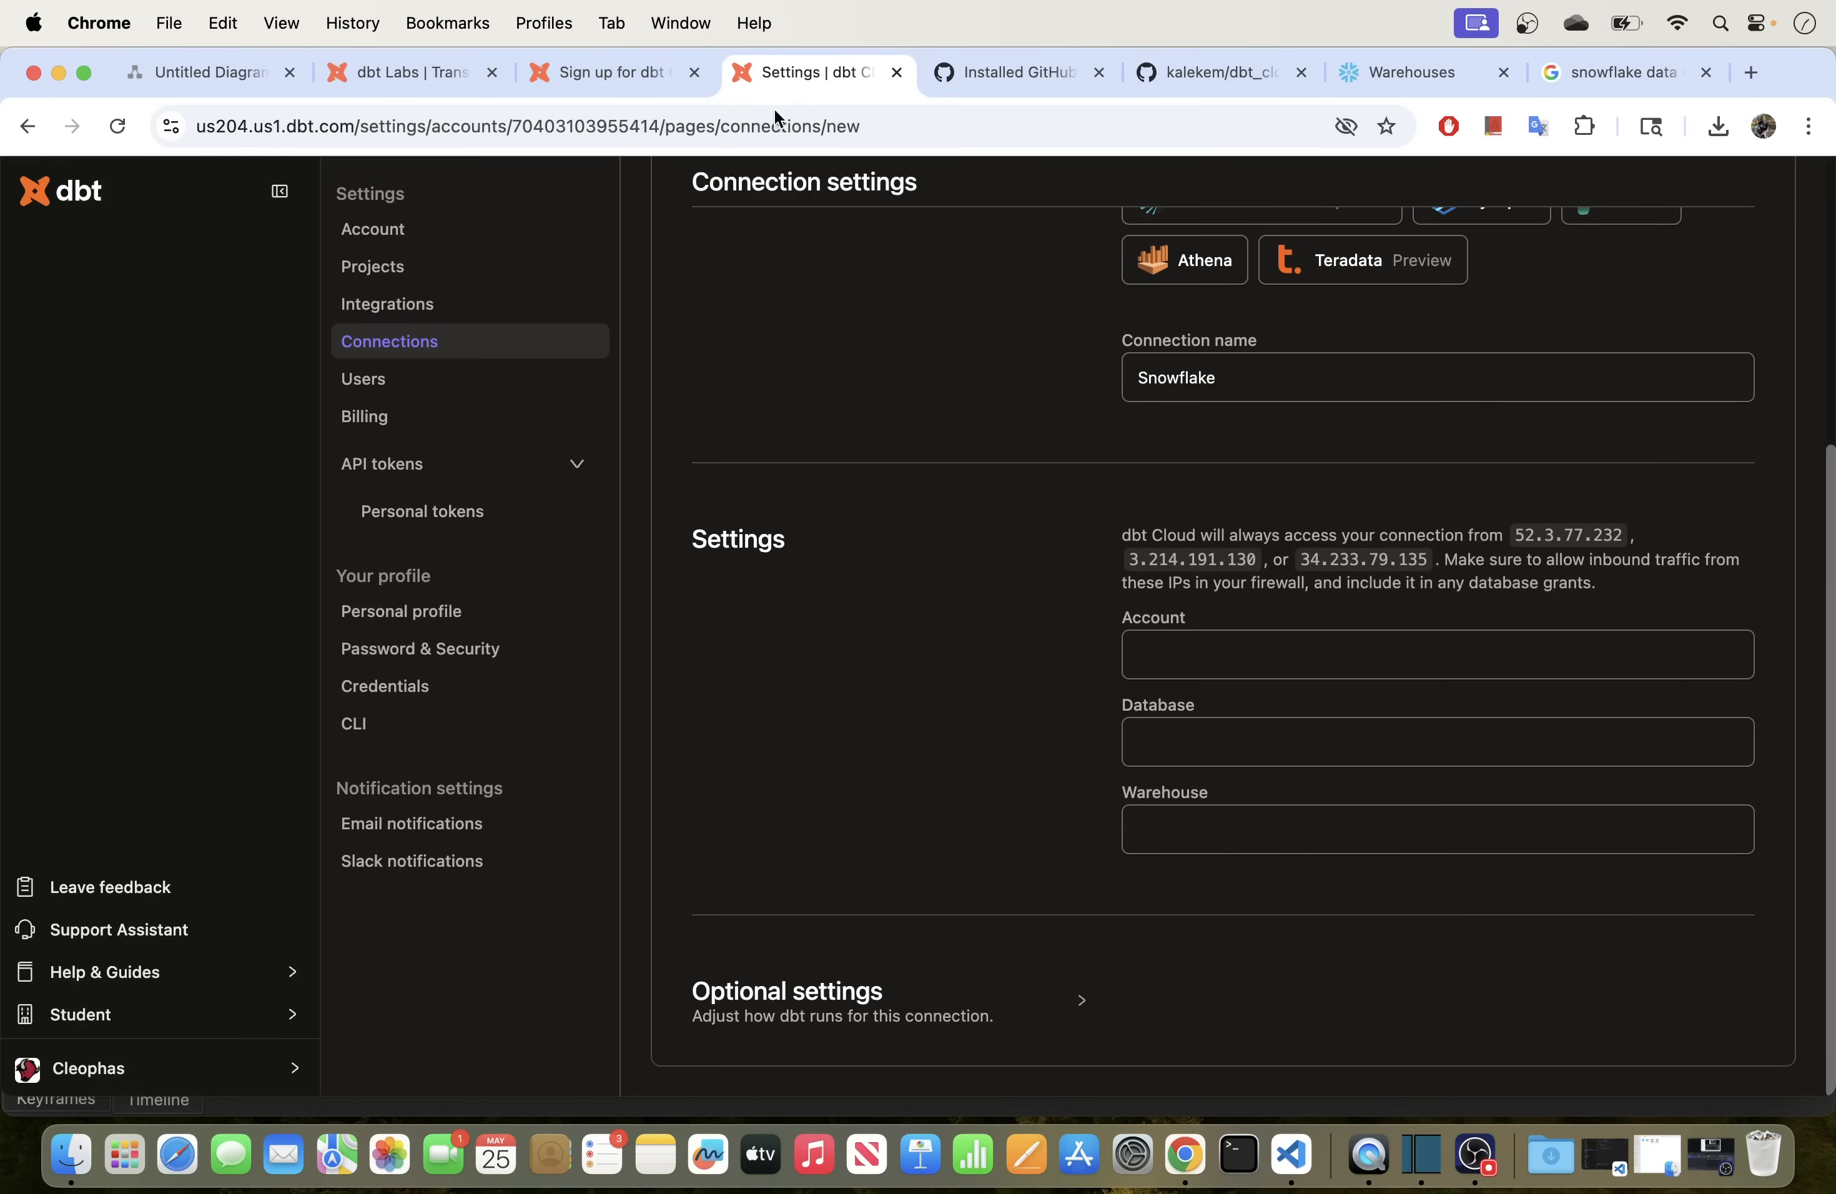
click(1188, 644)
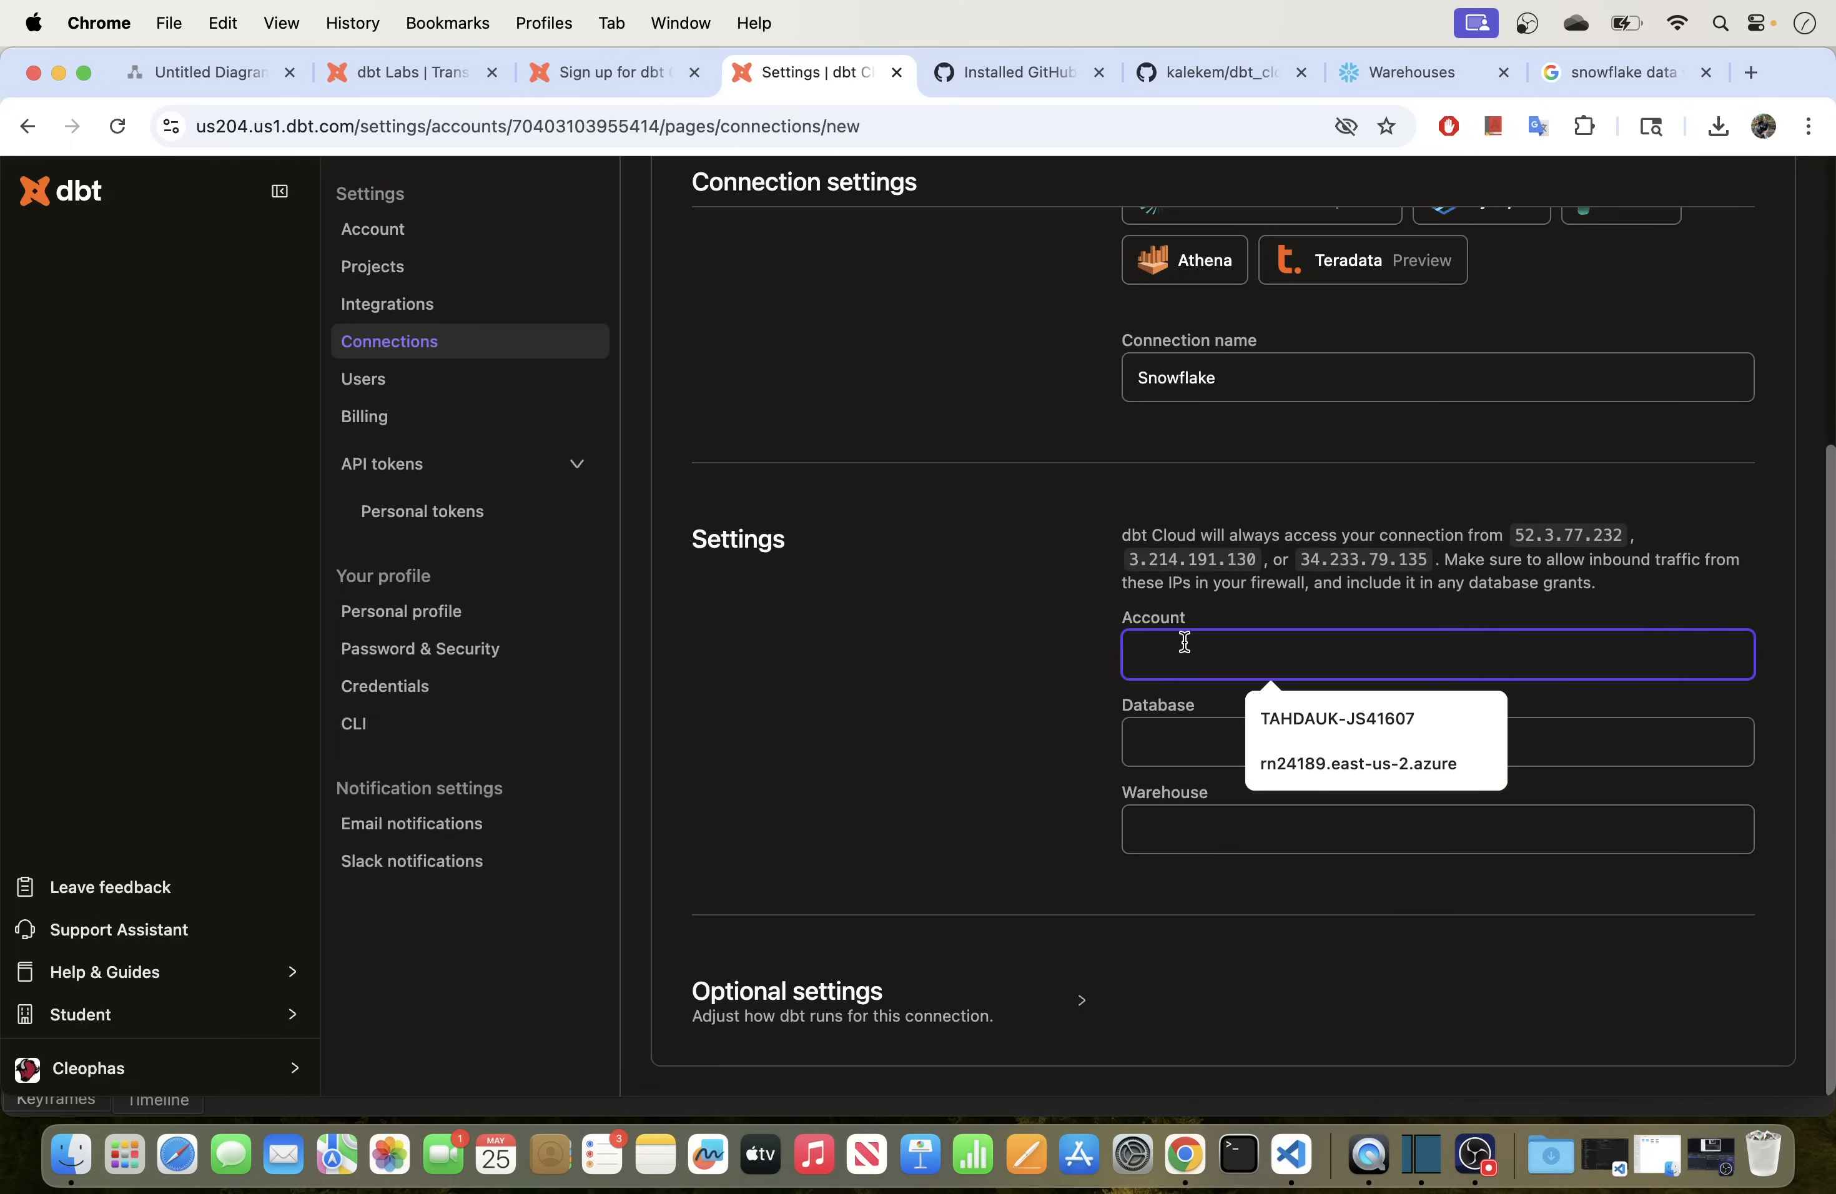
key(super+v)
click(1185, 732)
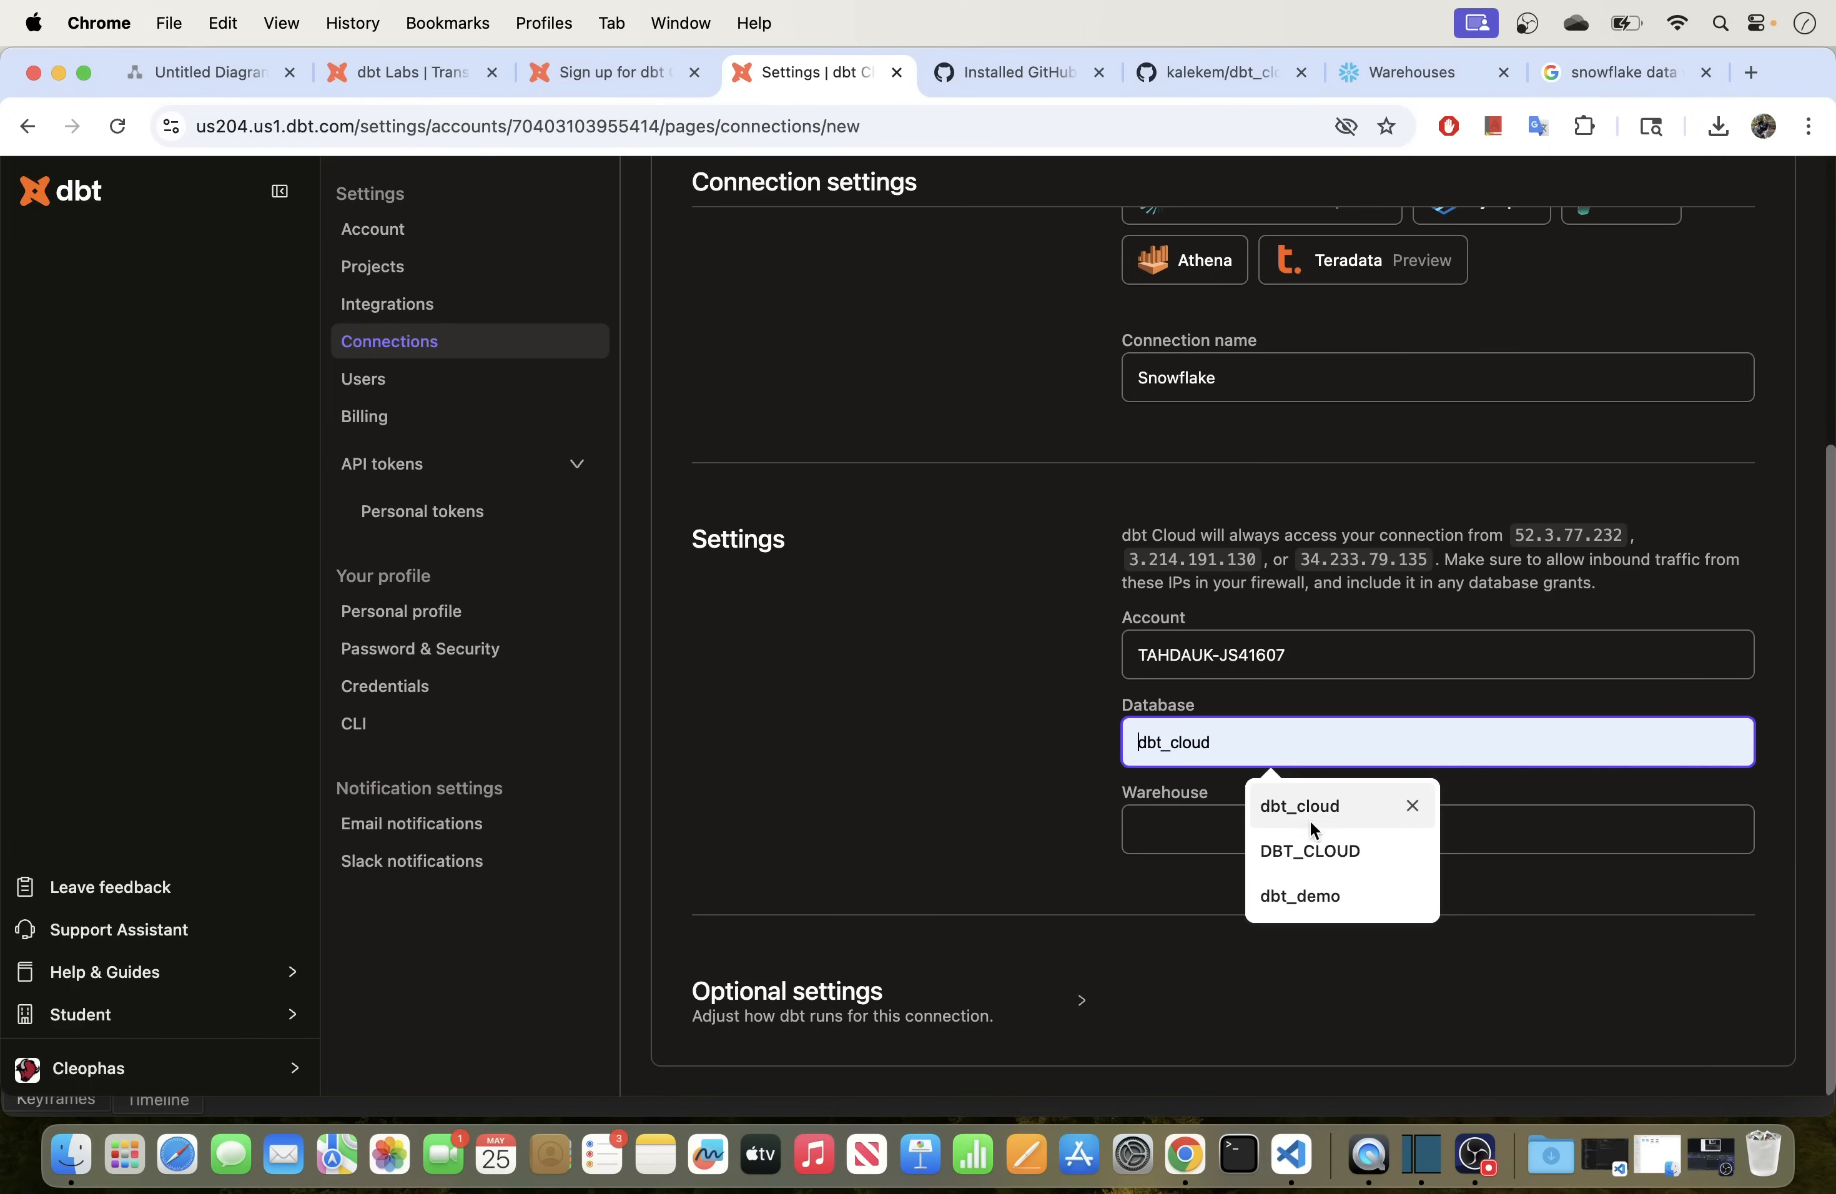
click(1301, 806)
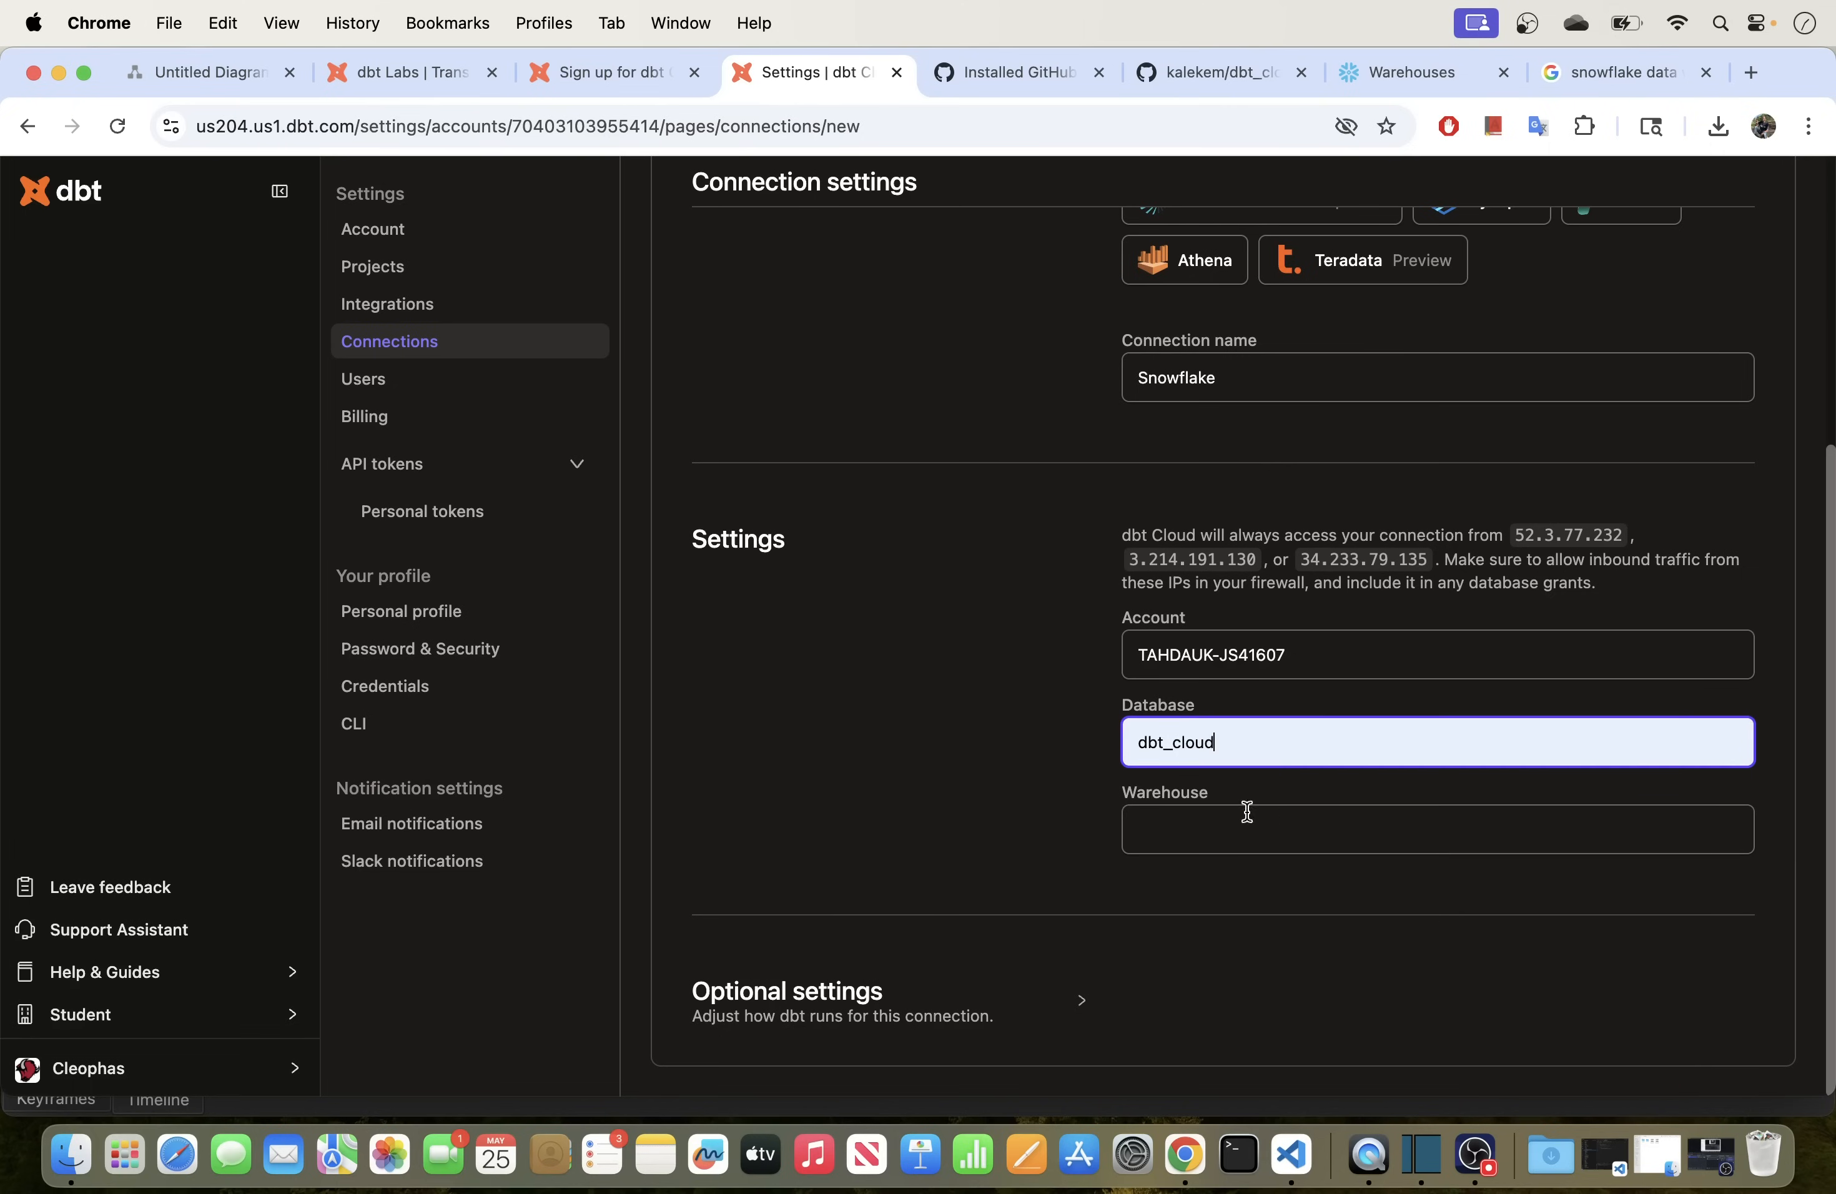
click(1147, 830)
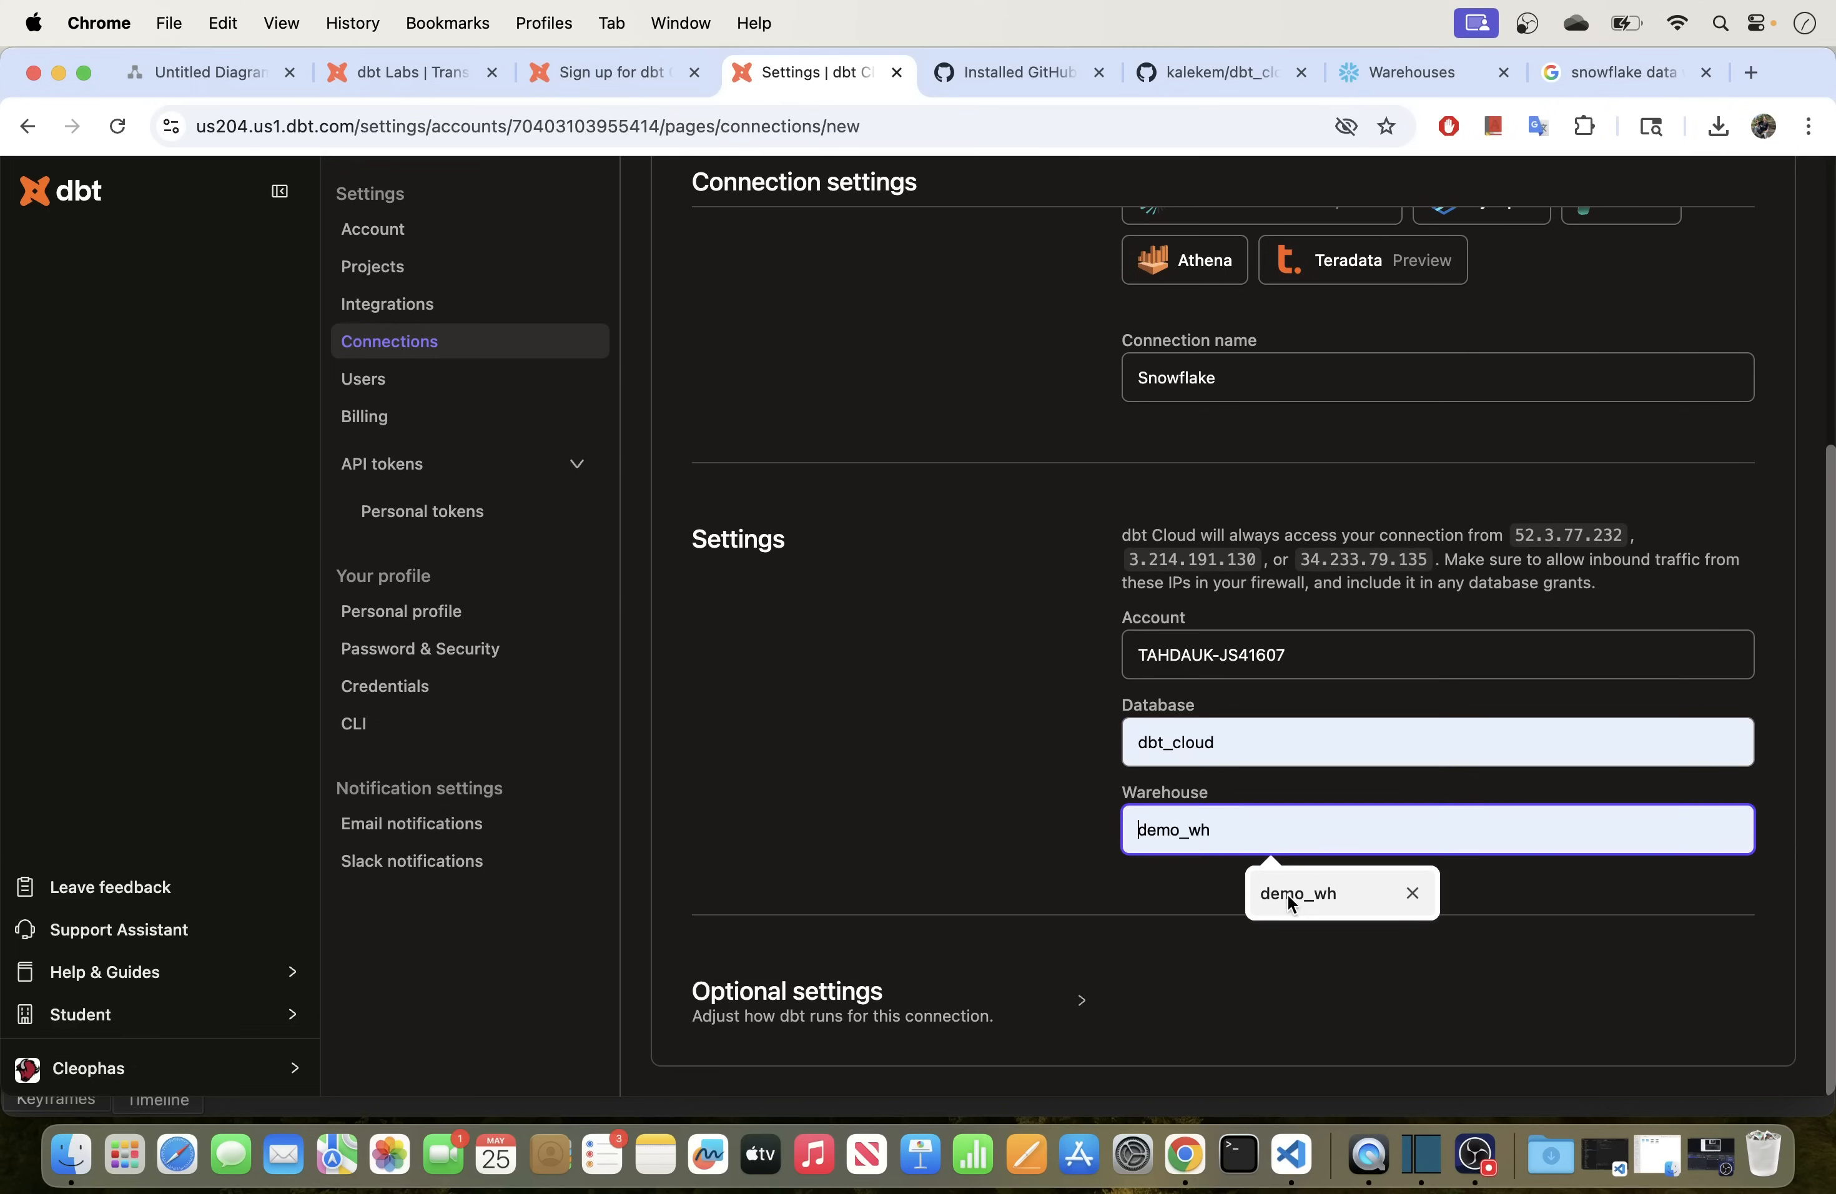
click(1296, 898)
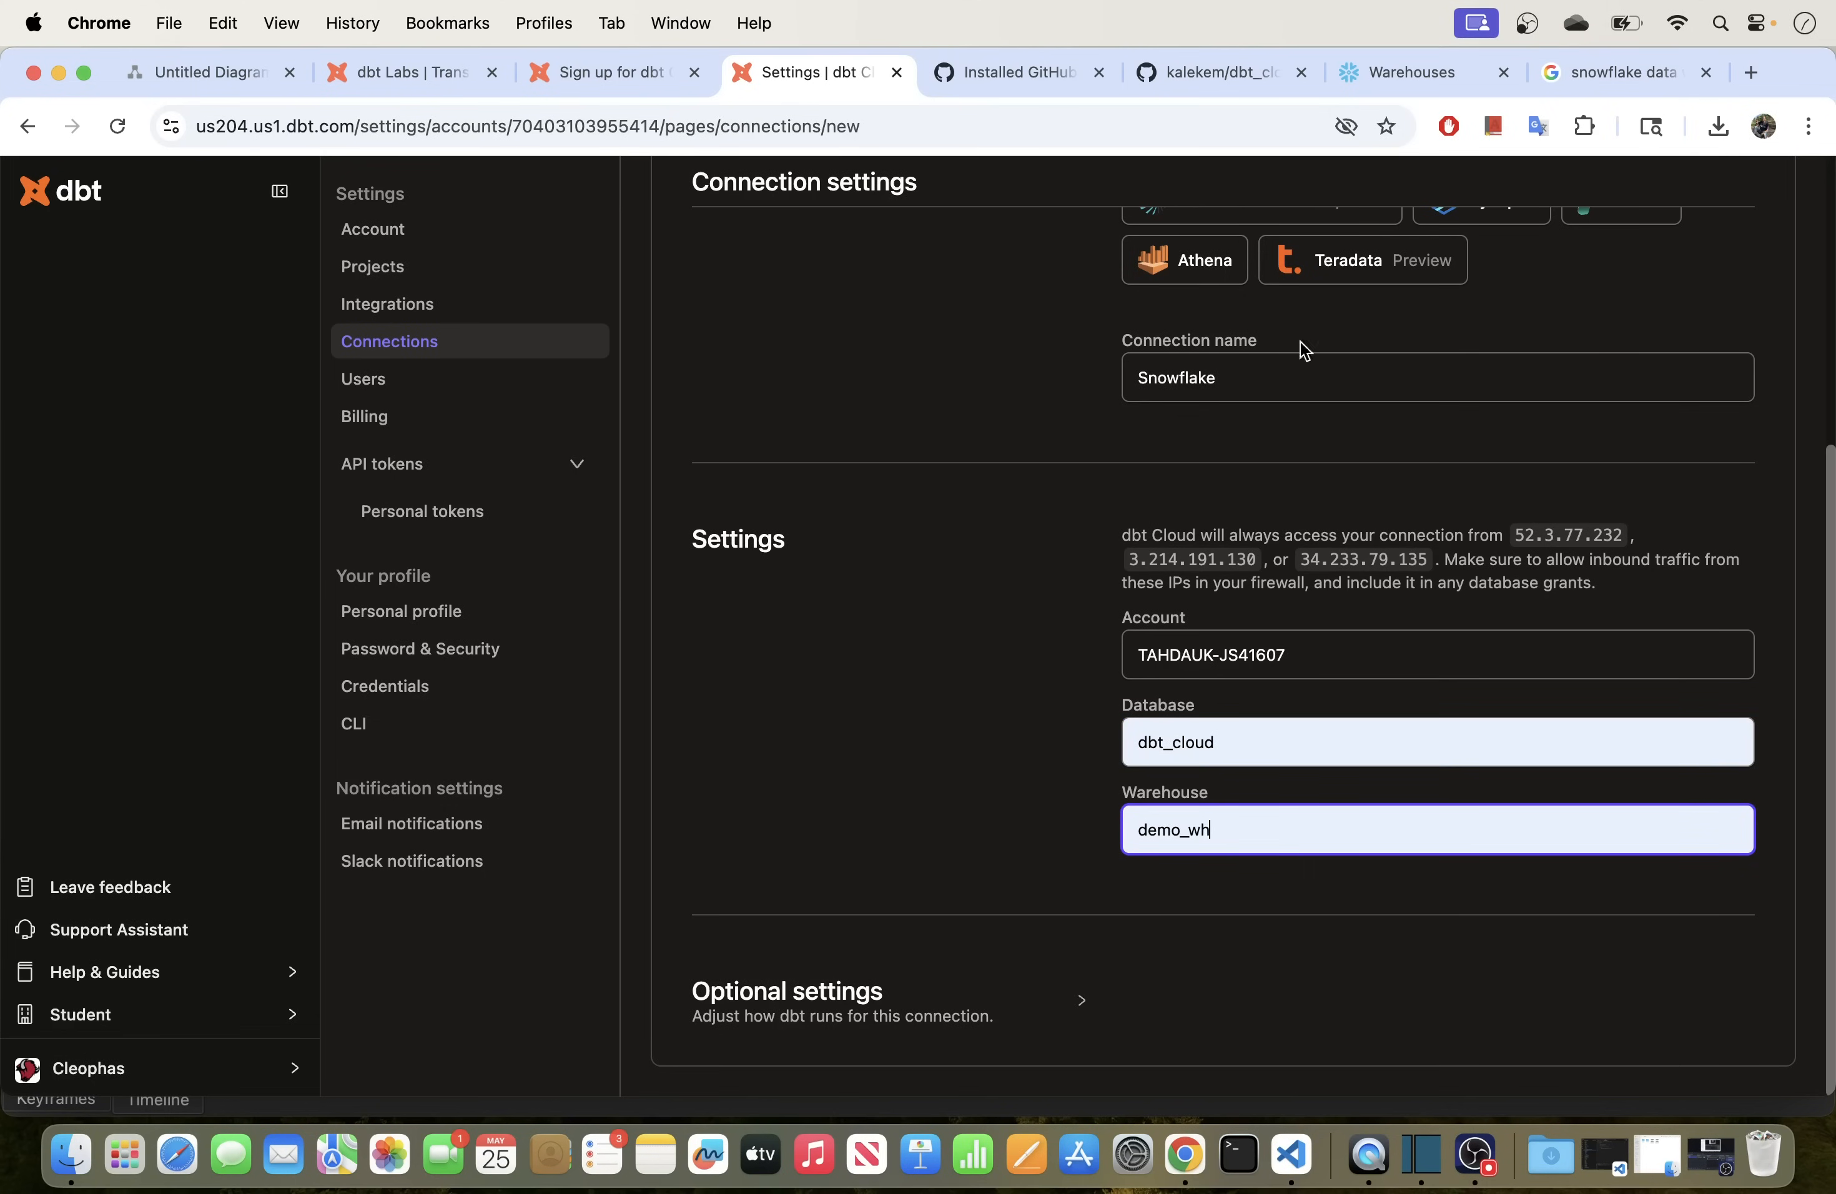
Step: Switch to Snowflake, close the account details and check the warehouse and database names used for the connection
click(1391, 82)
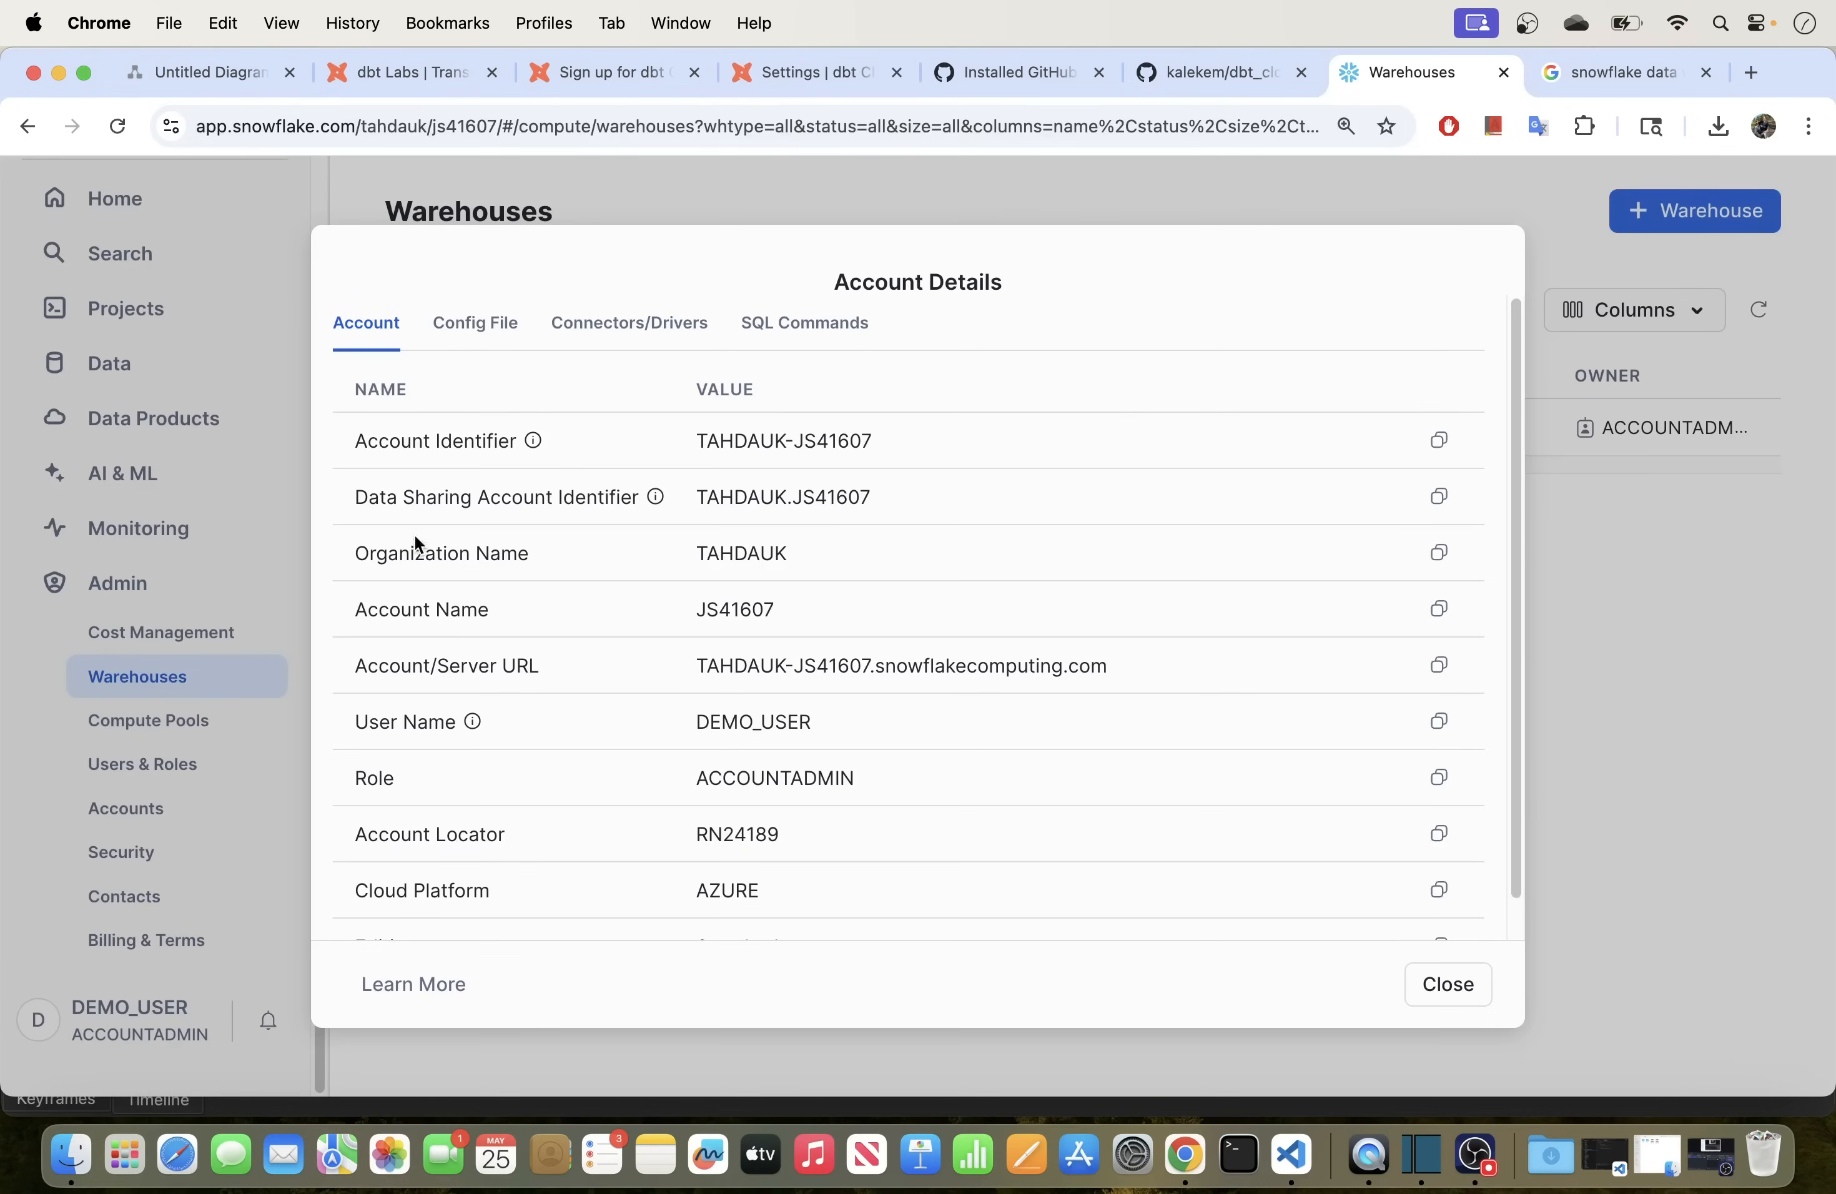
click(1448, 982)
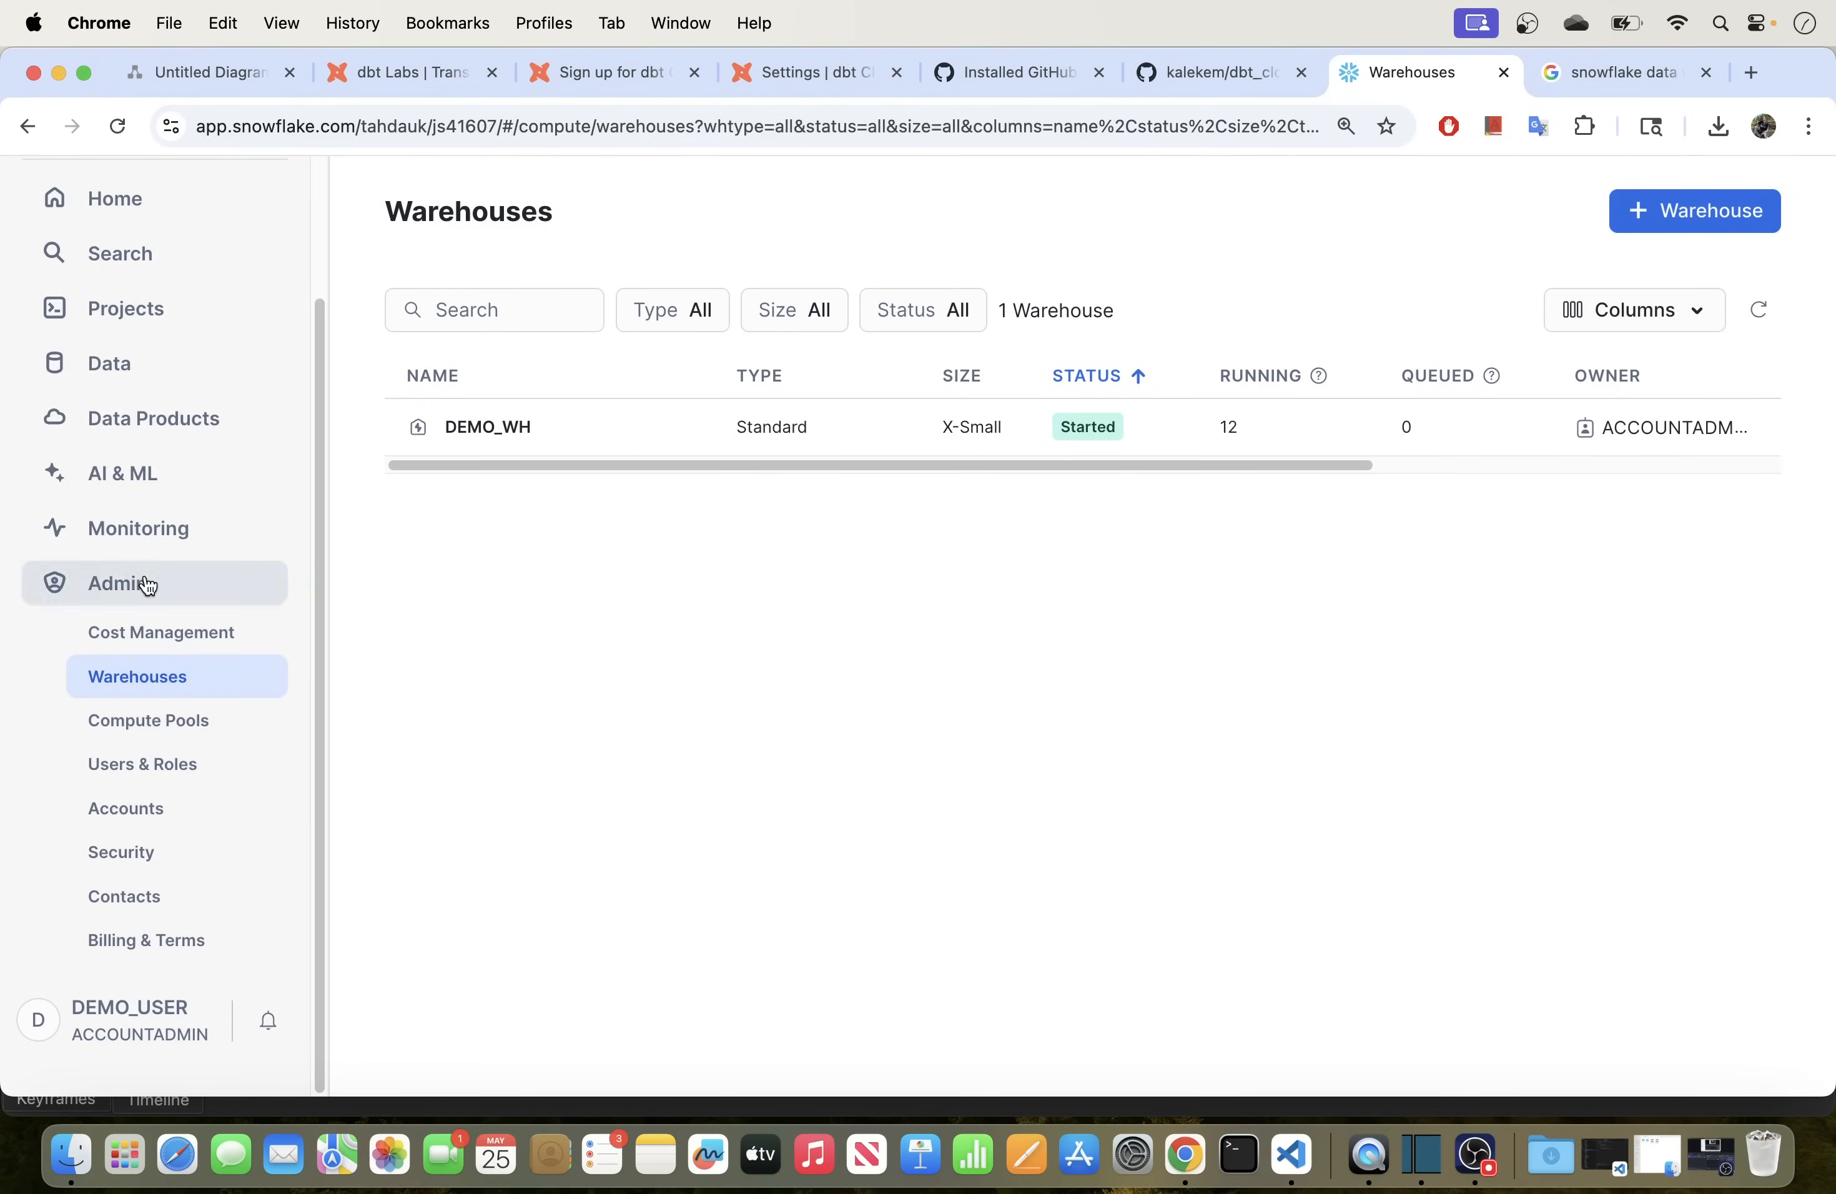
click(144, 680)
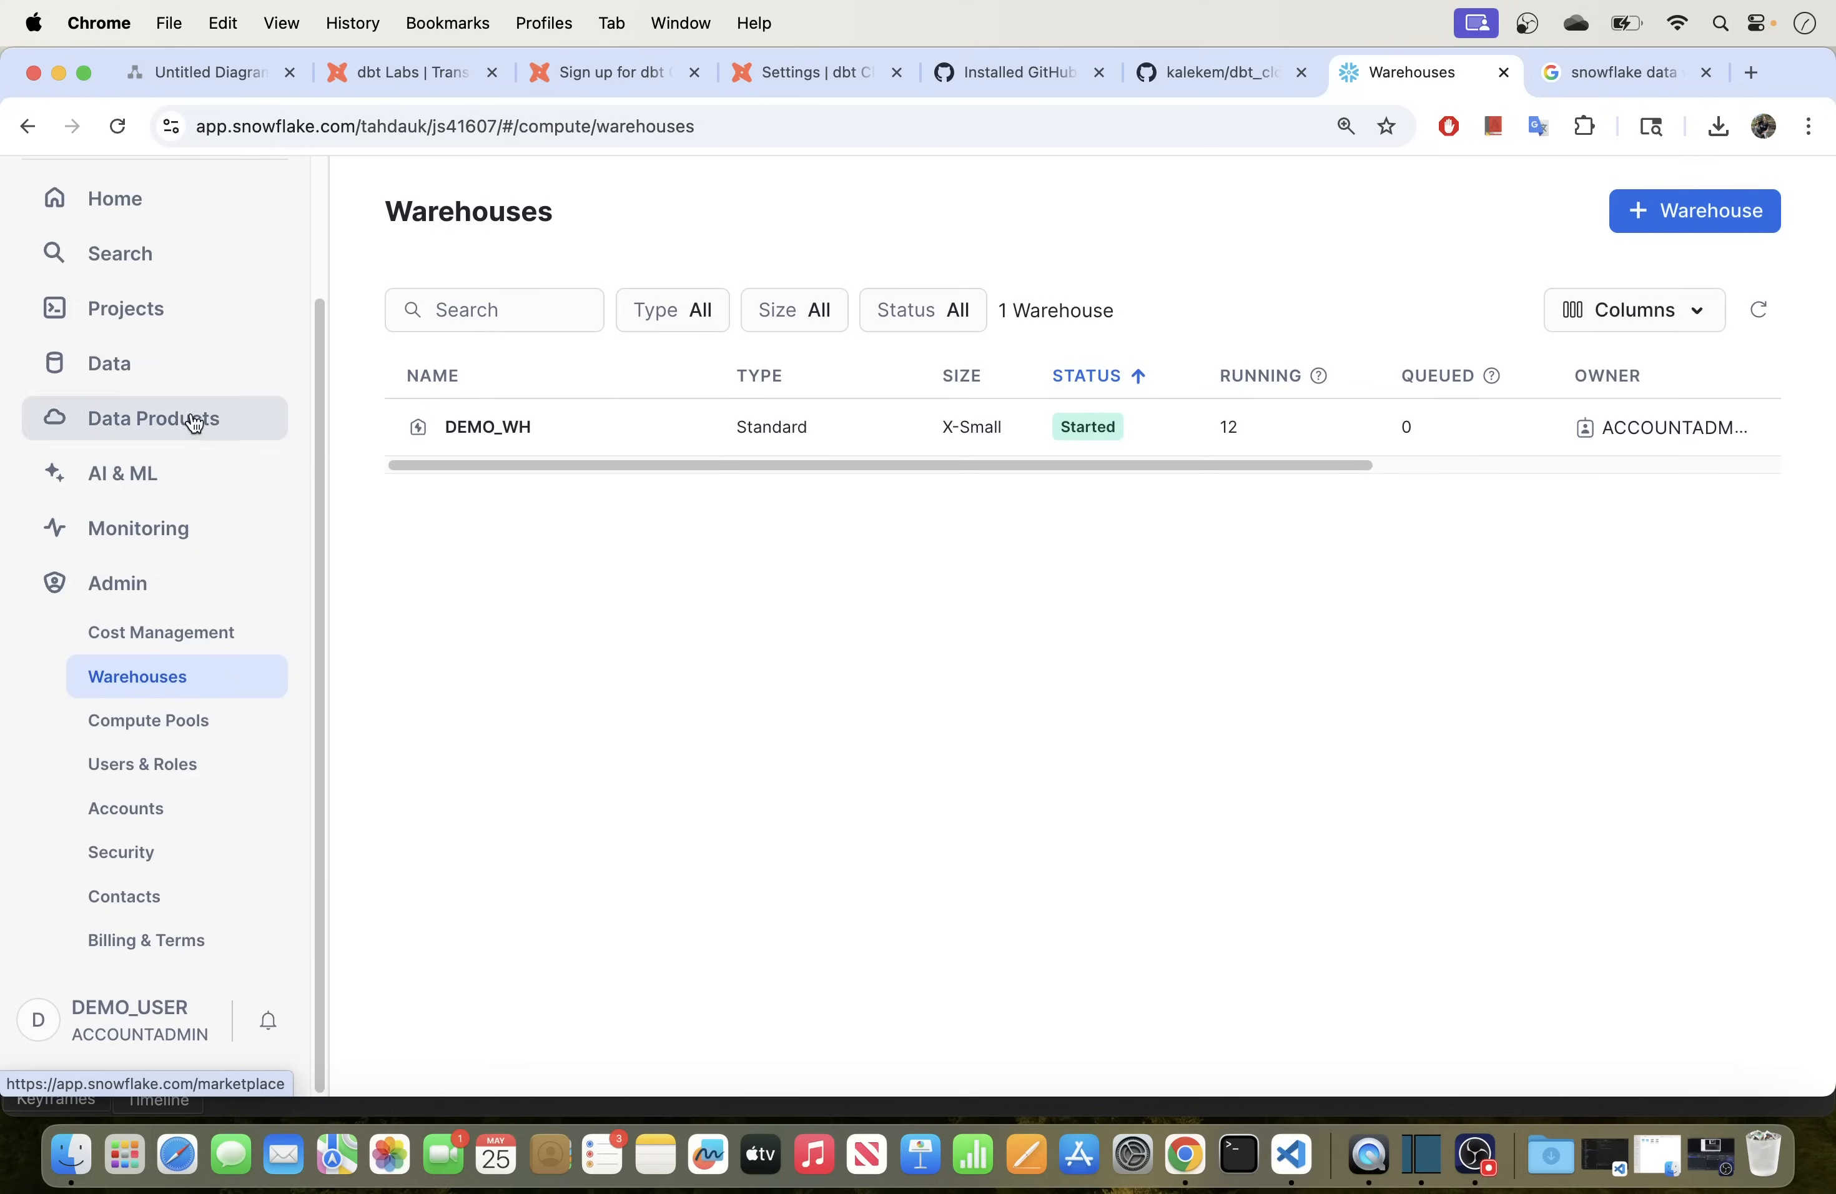
click(155, 369)
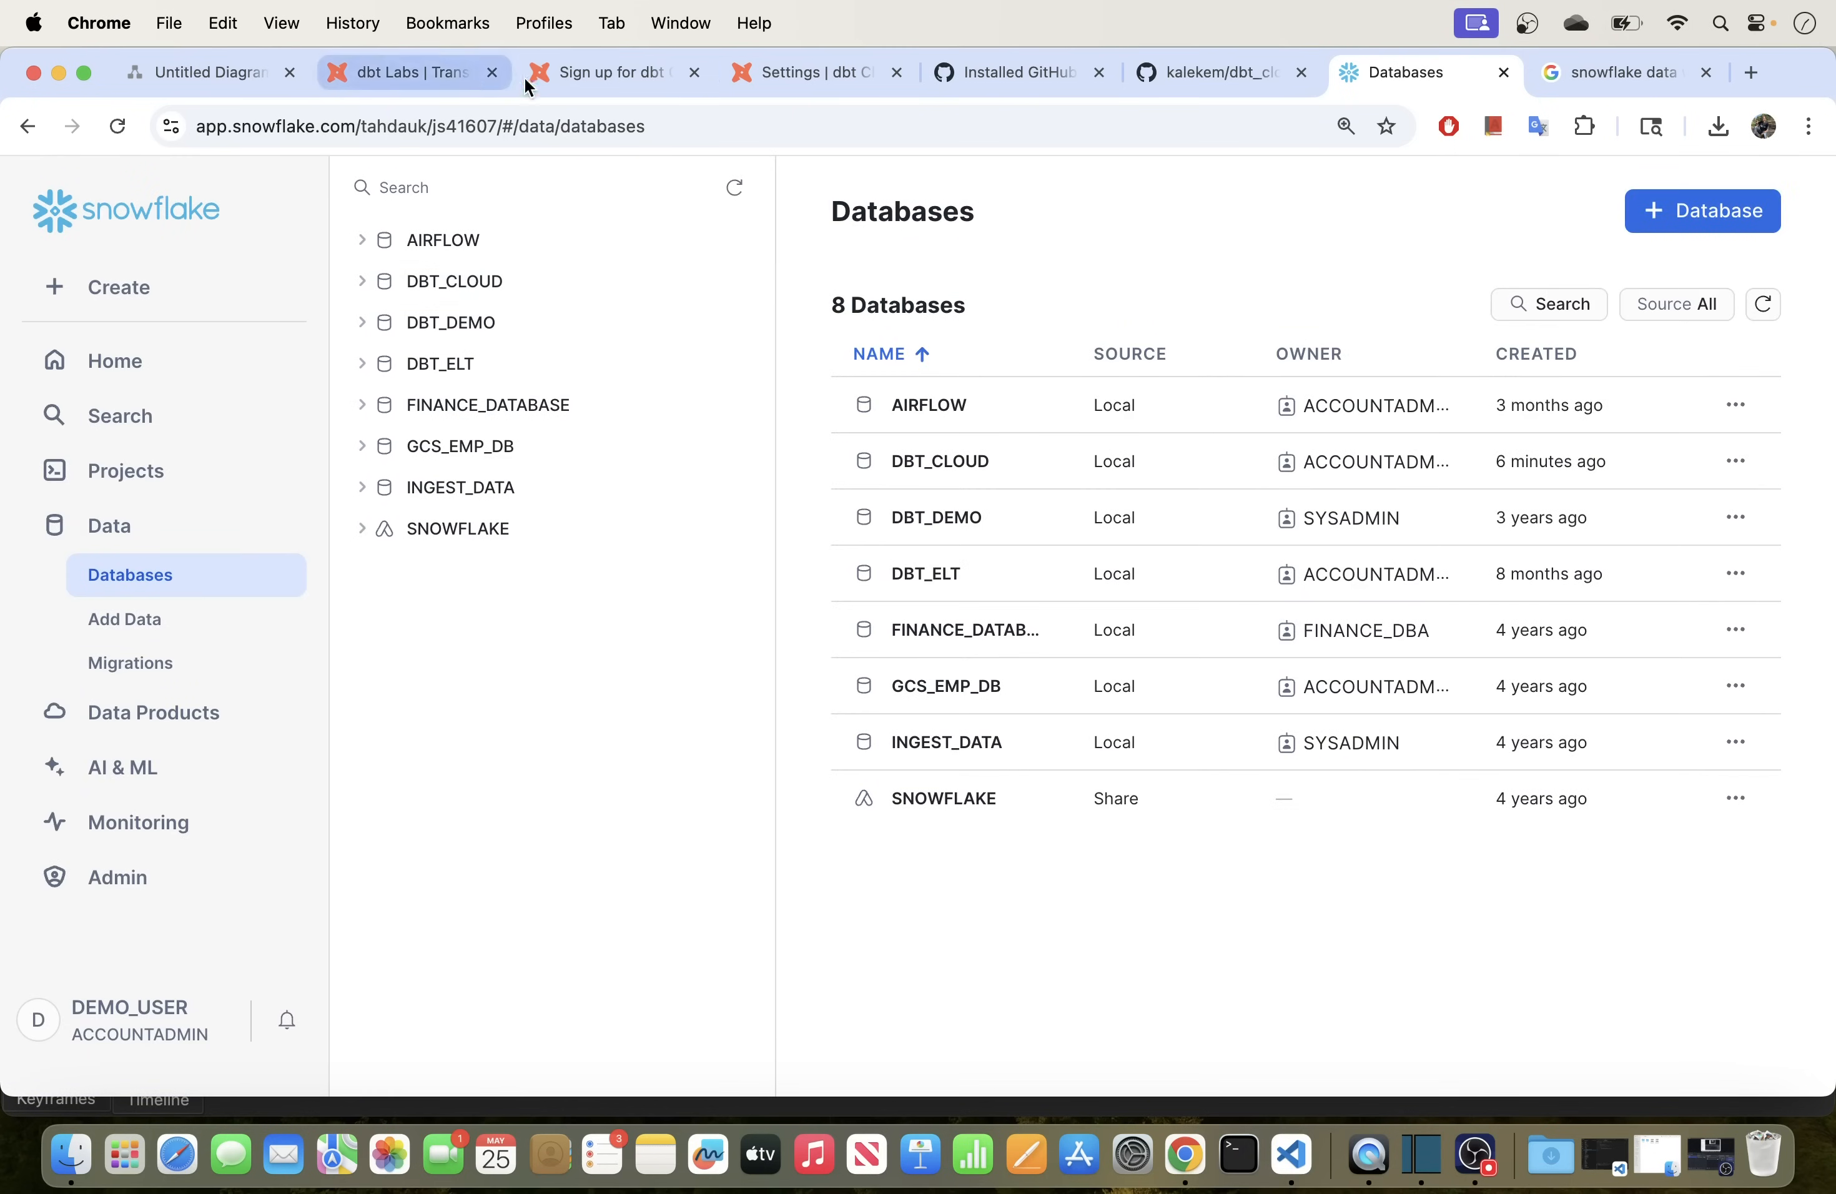
Step: Return to dbt Cloud, review the connection's optional settings and save the new Snowflake connection
click(776, 69)
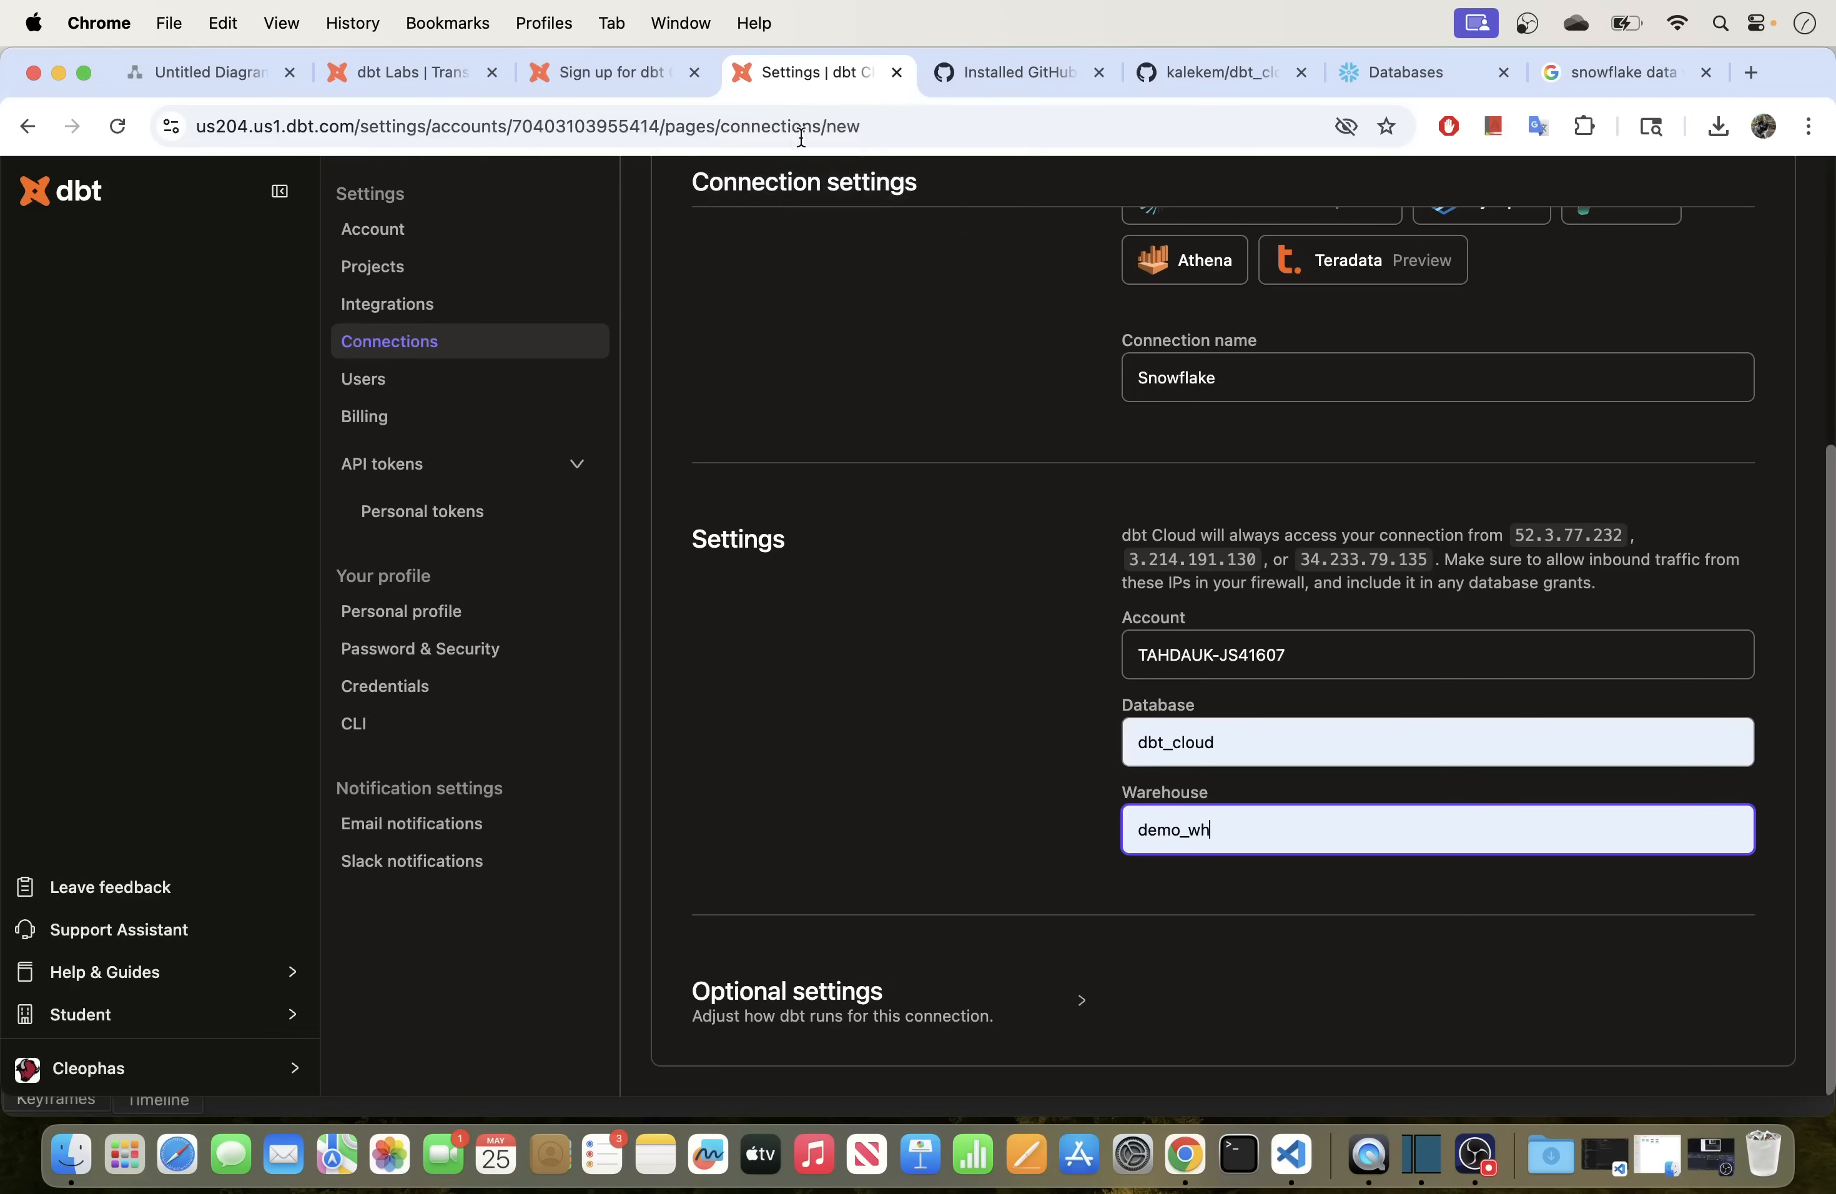
click(1070, 999)
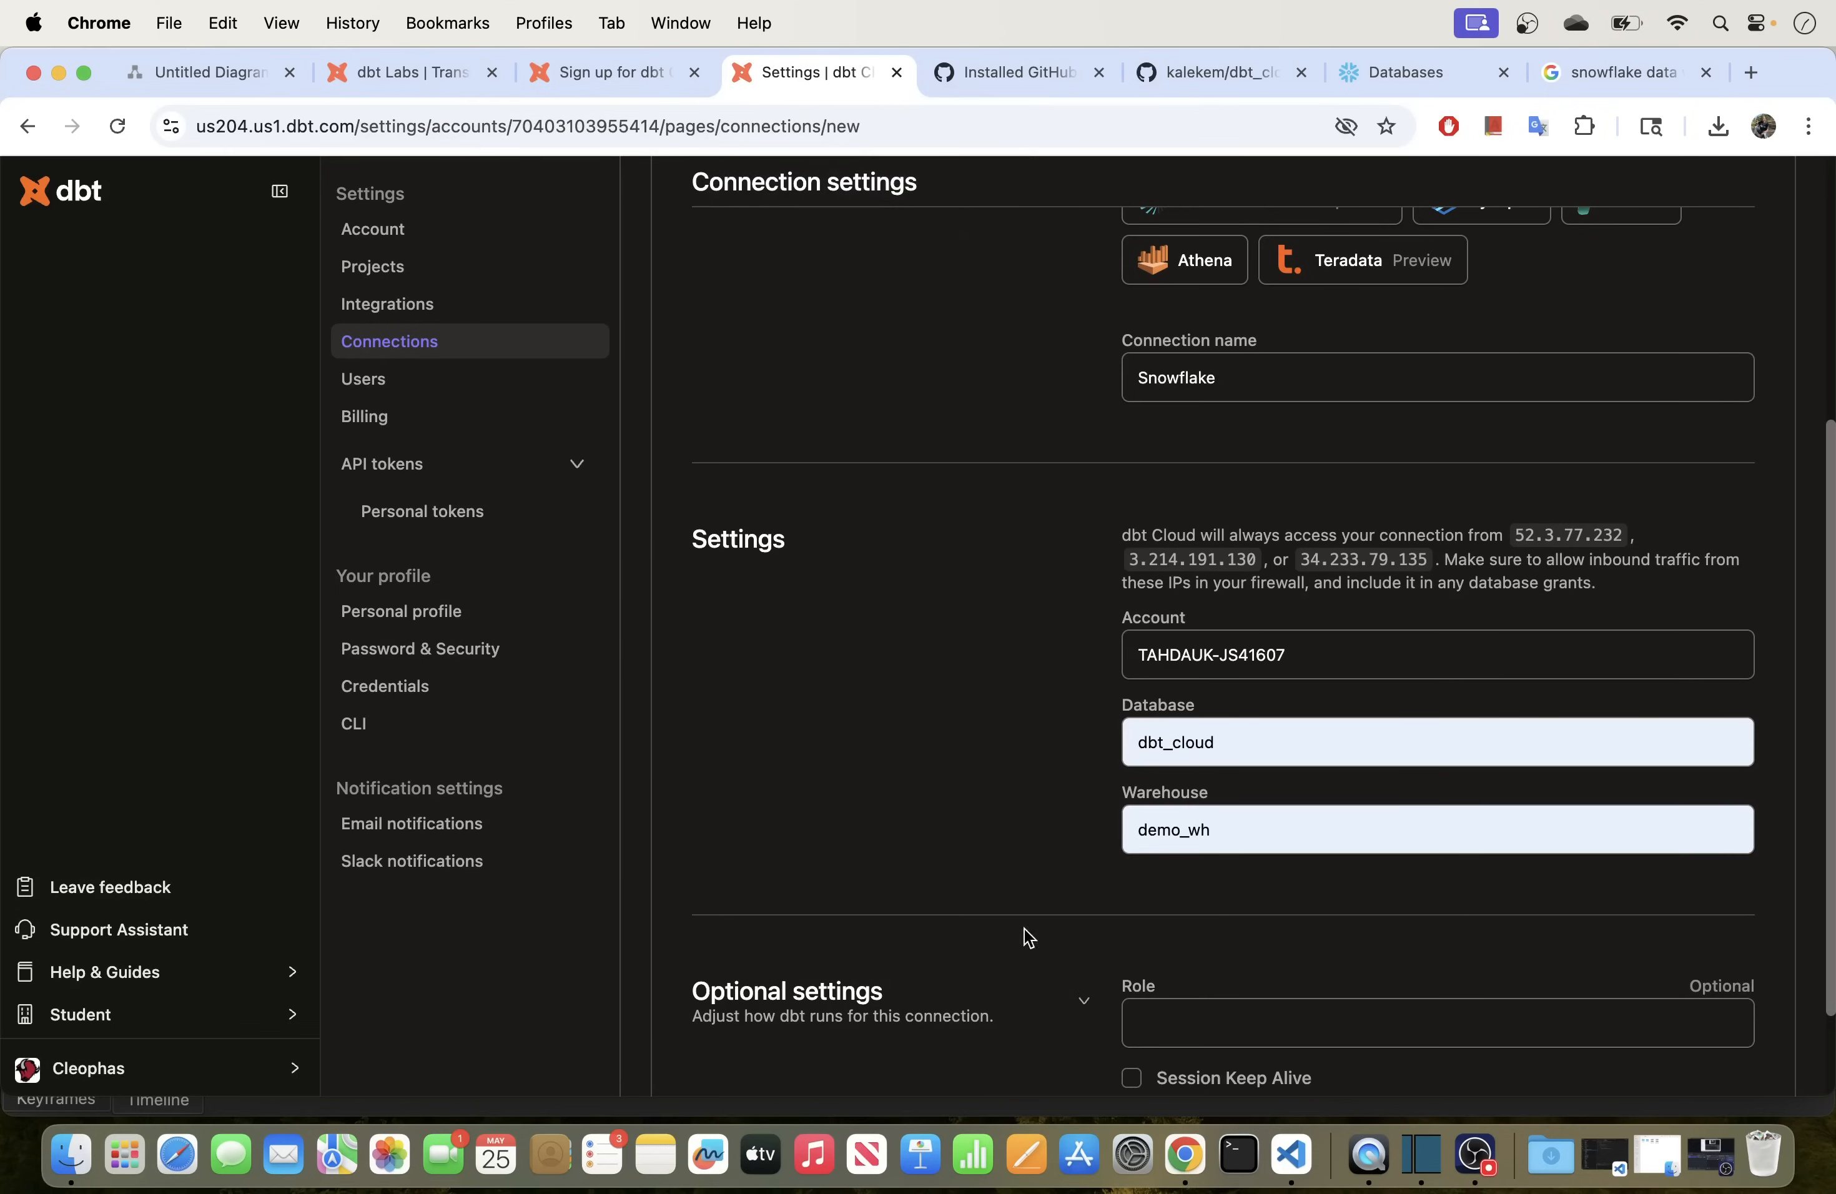
scroll(1040, 853, down, 3)
scroll(1011, 686, up, 5)
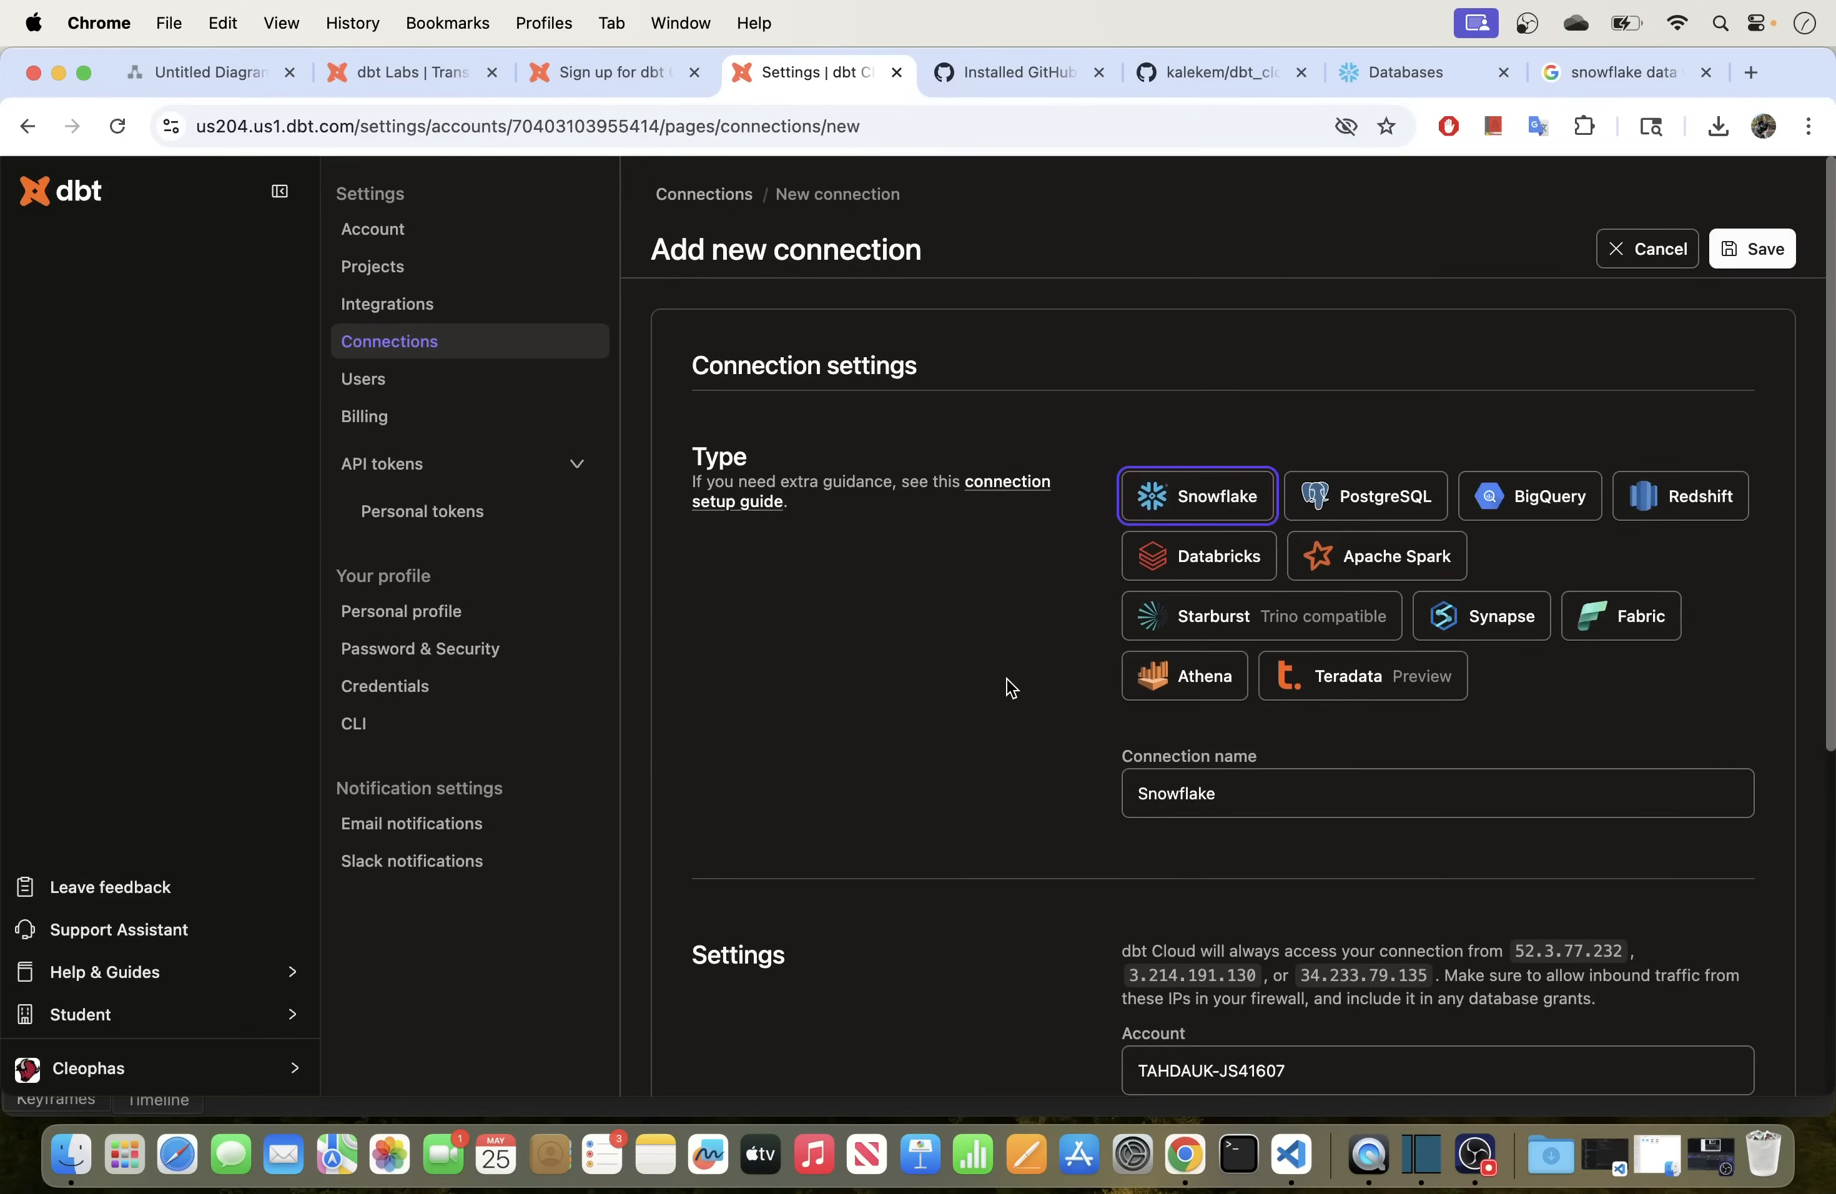
click(1754, 250)
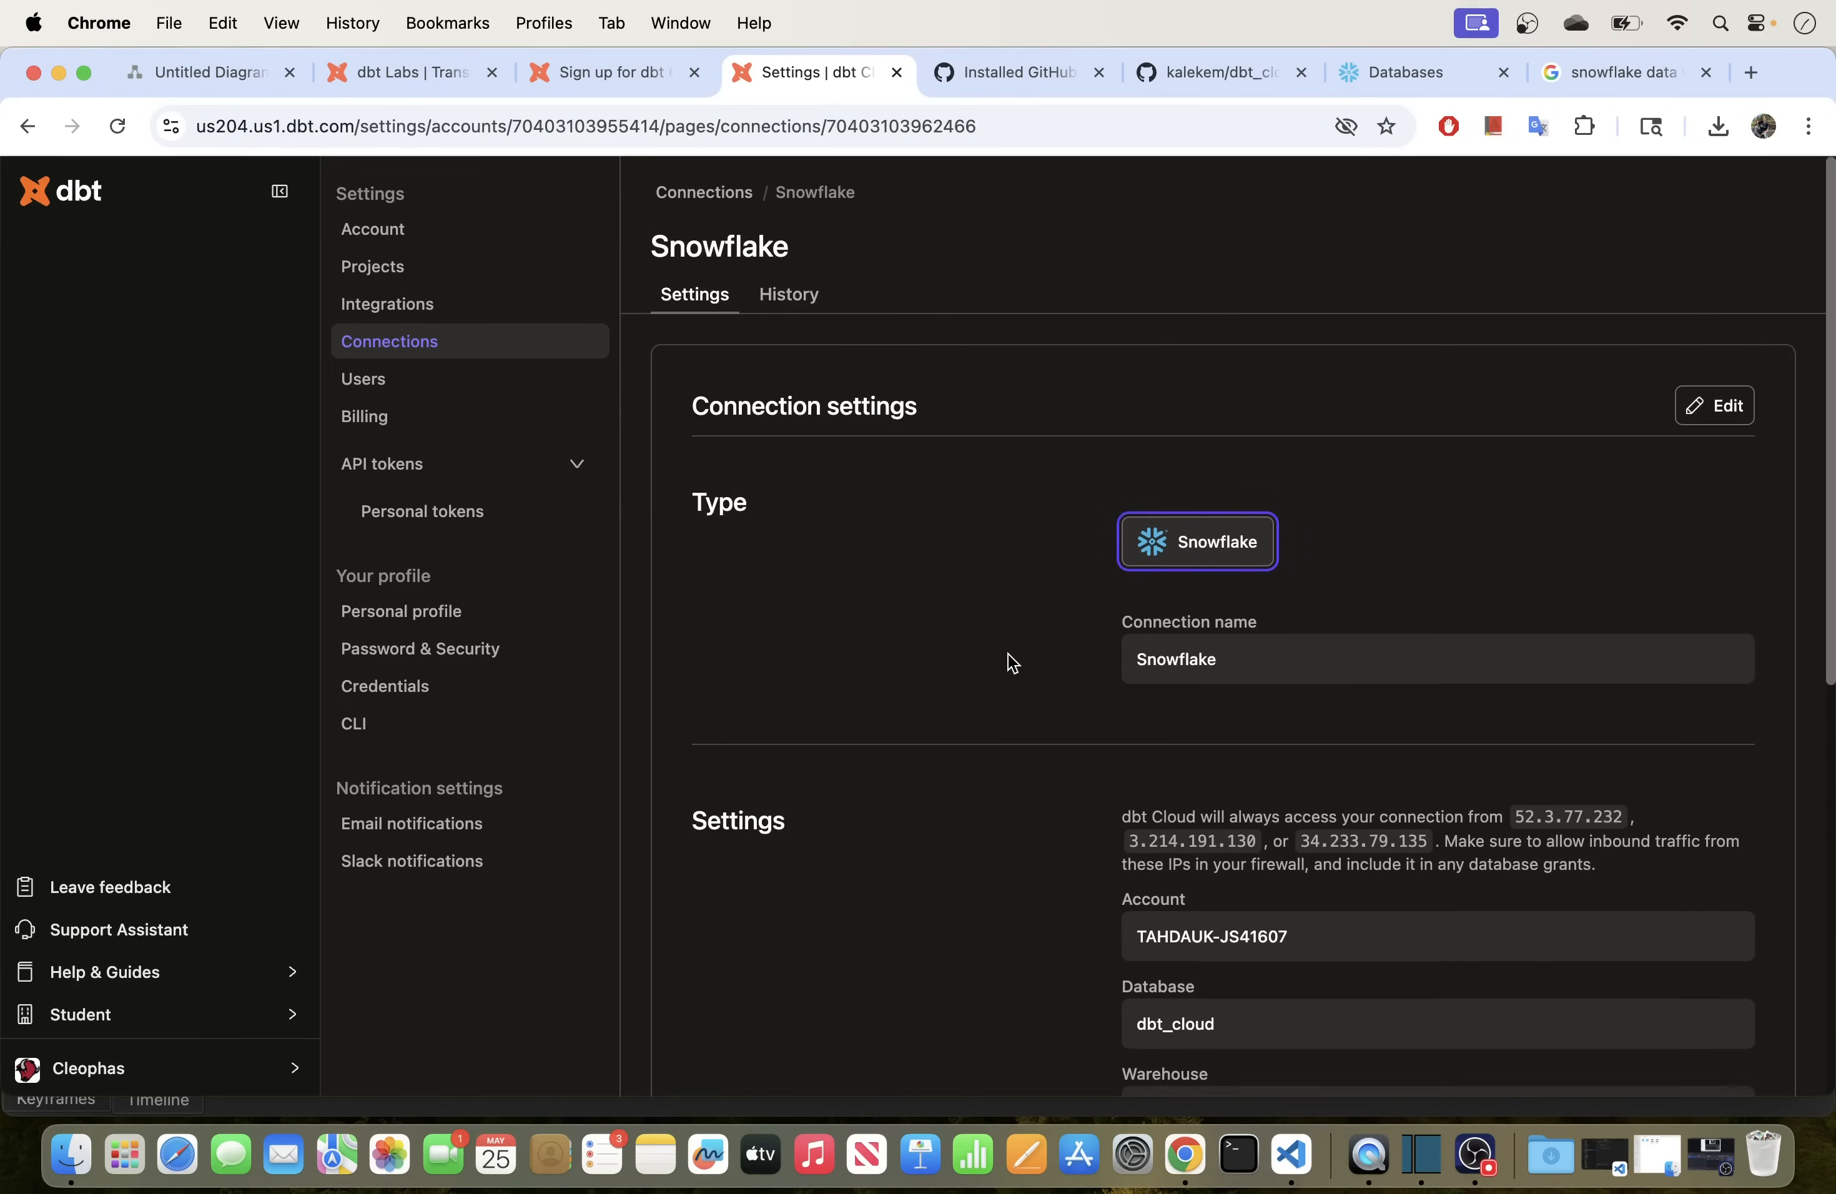
scroll(1008, 655, down, 1)
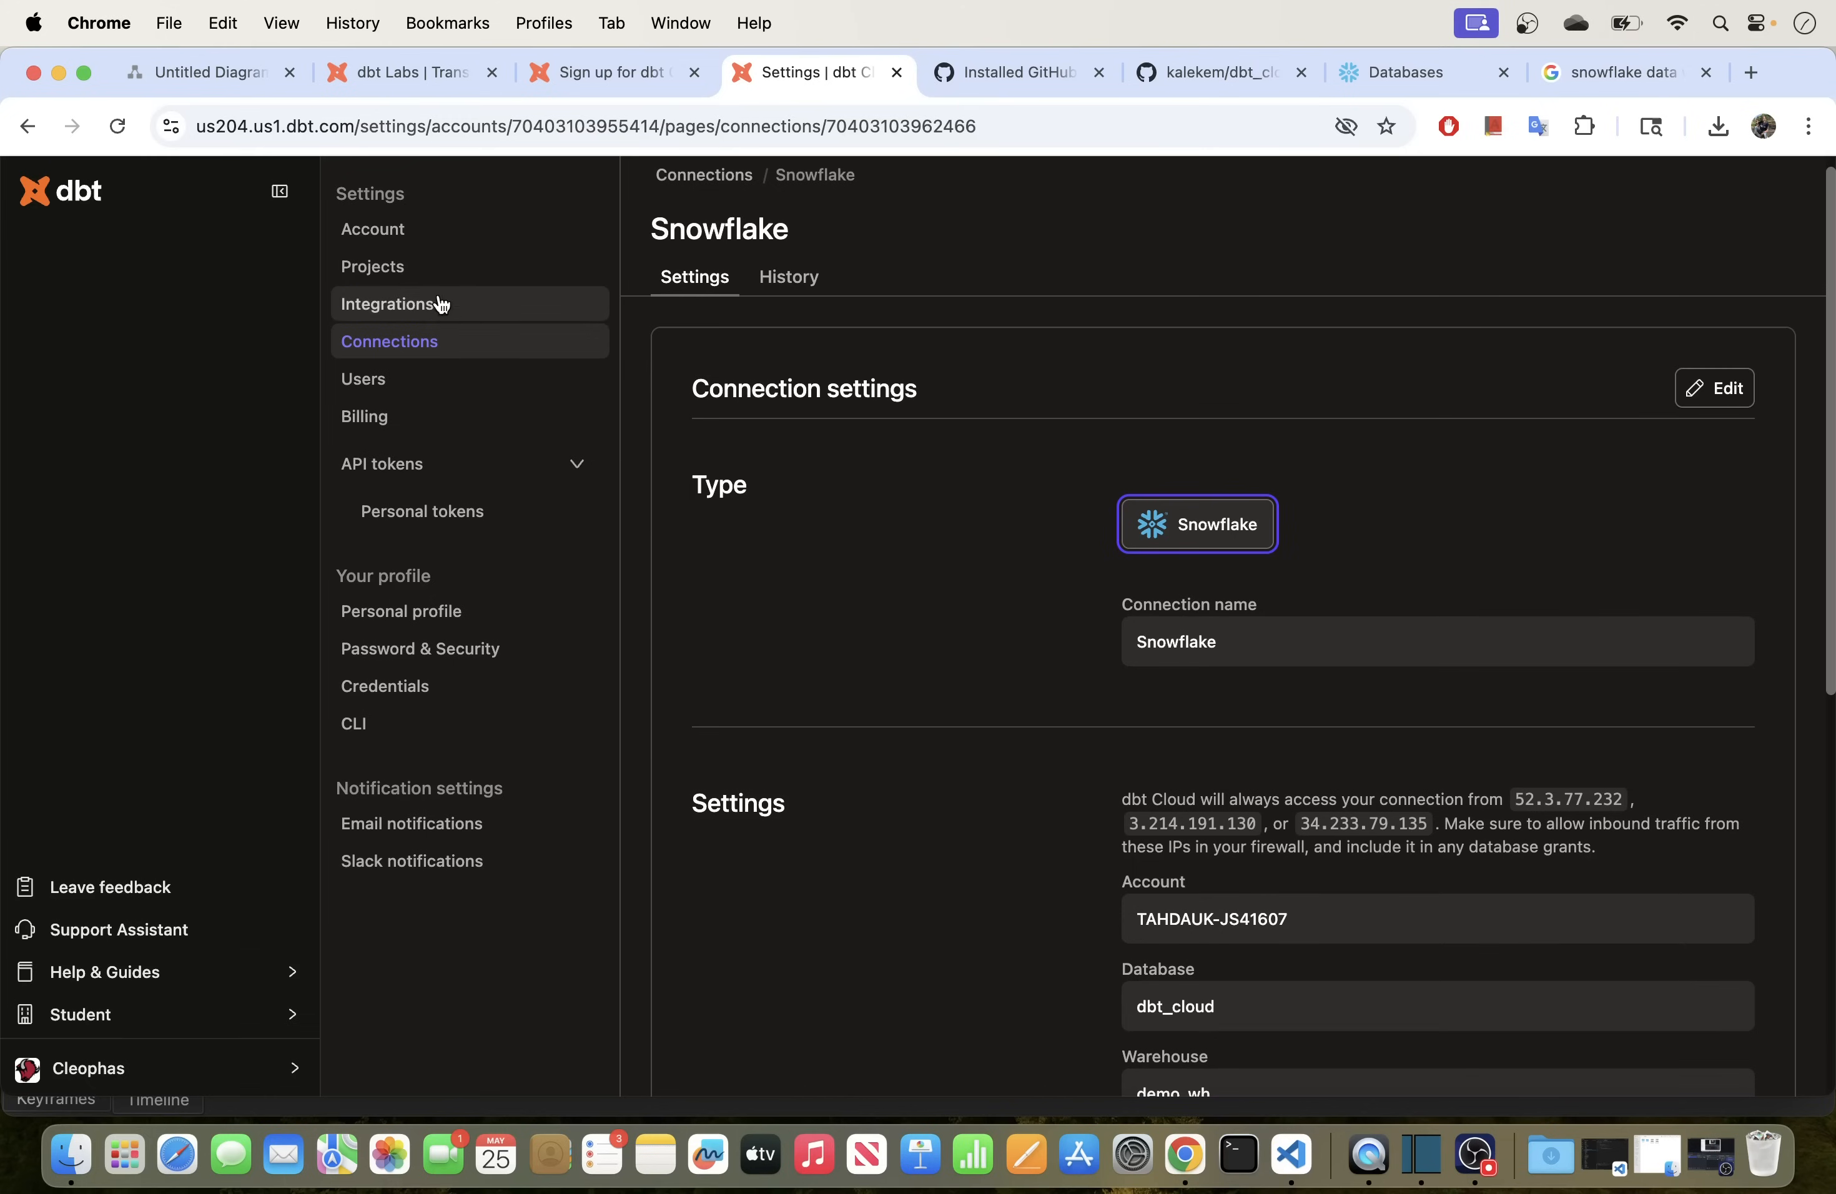
Step: Create a new project named Analytics and choose the Snowflake connection for its development environment
click(394, 270)
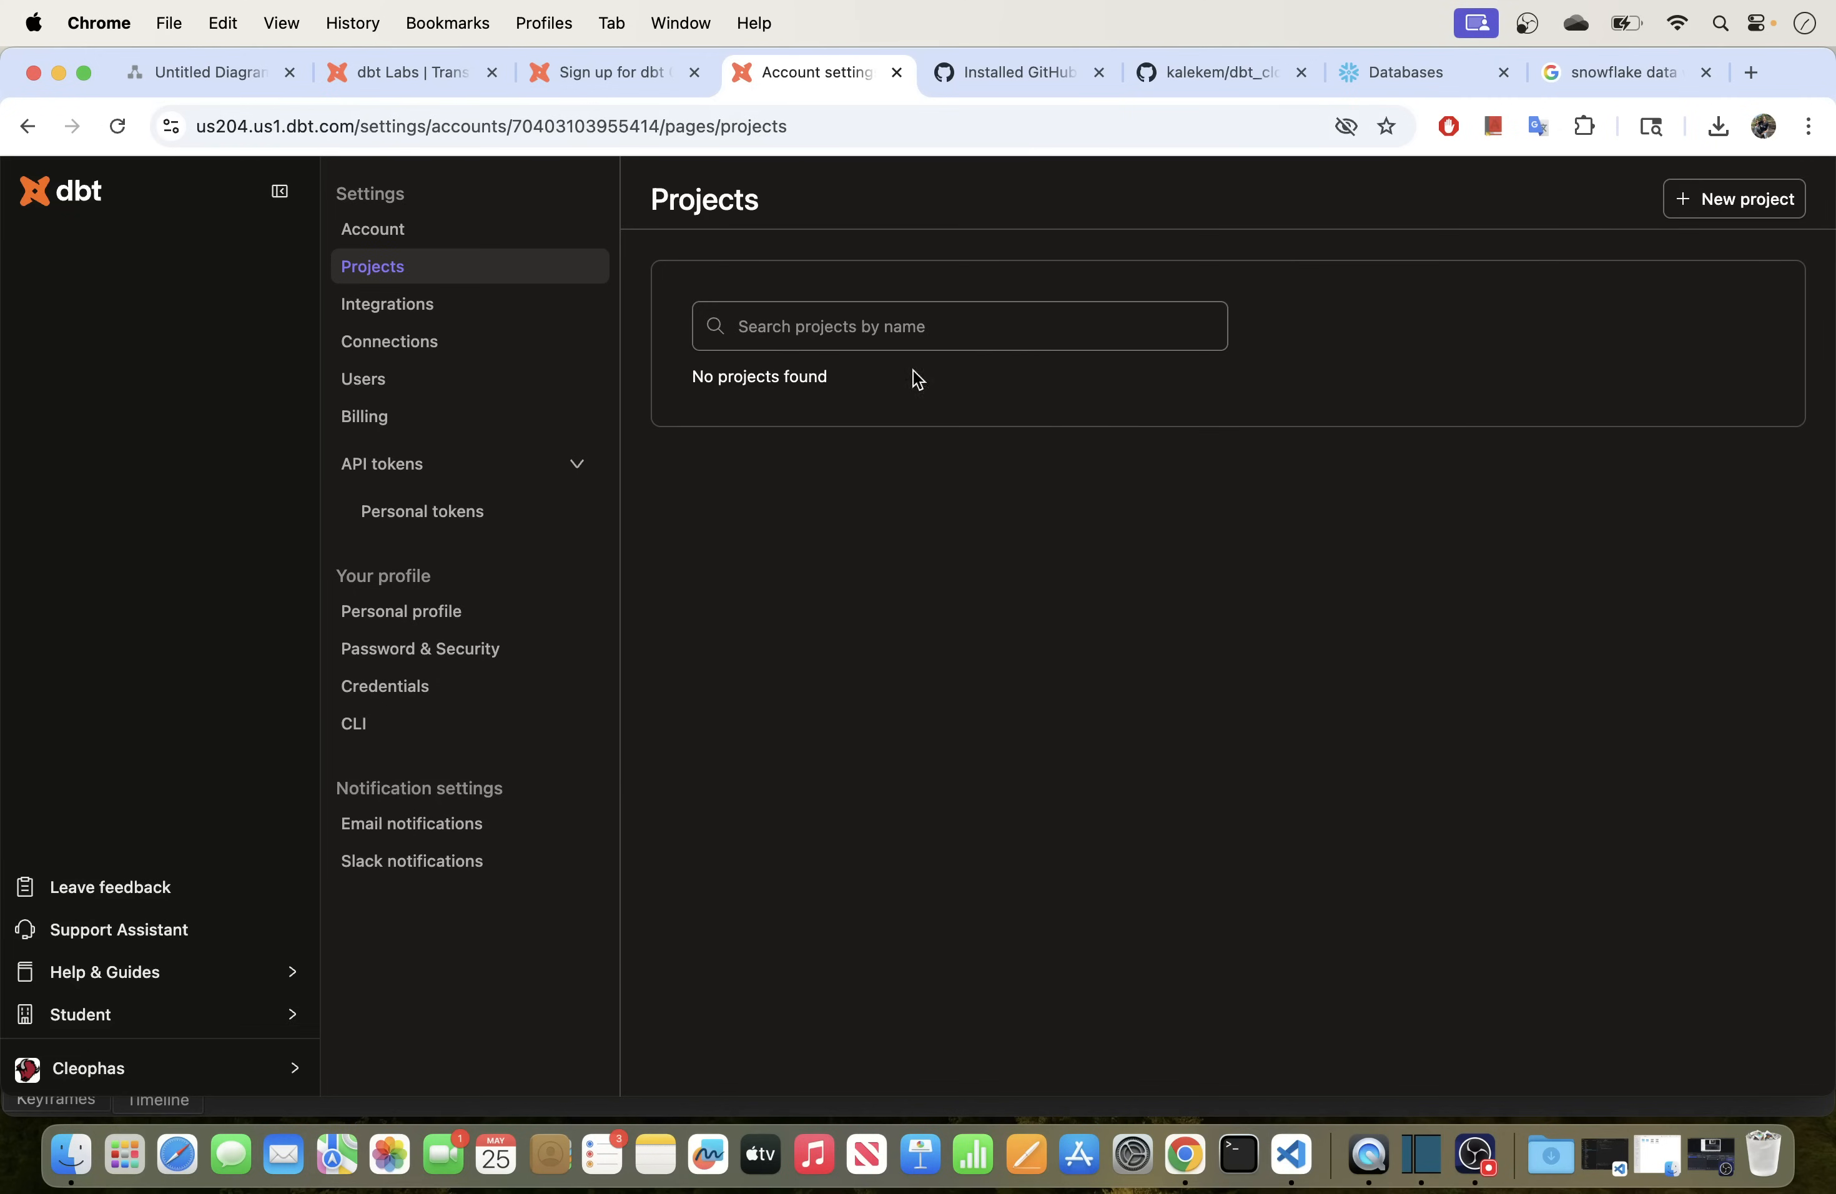
click(1712, 200)
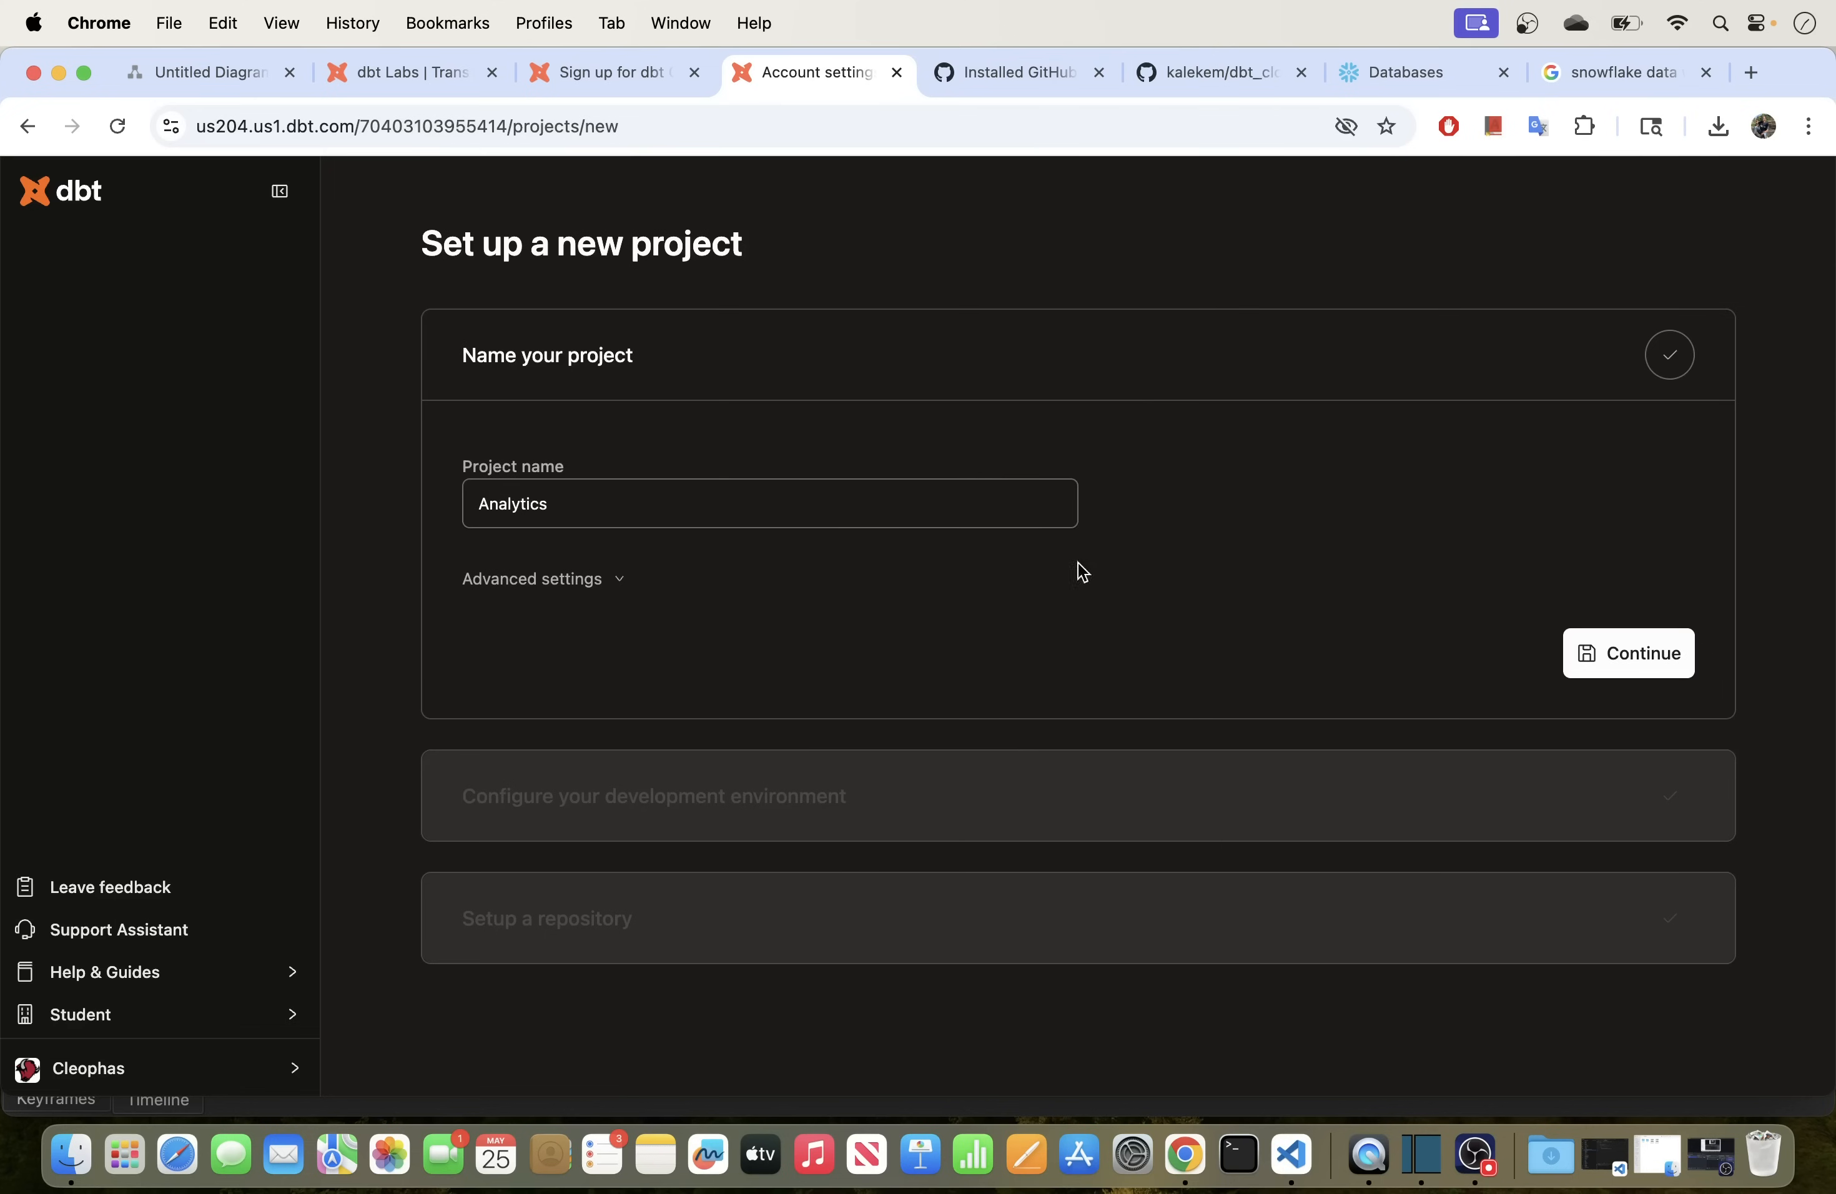
click(1629, 651)
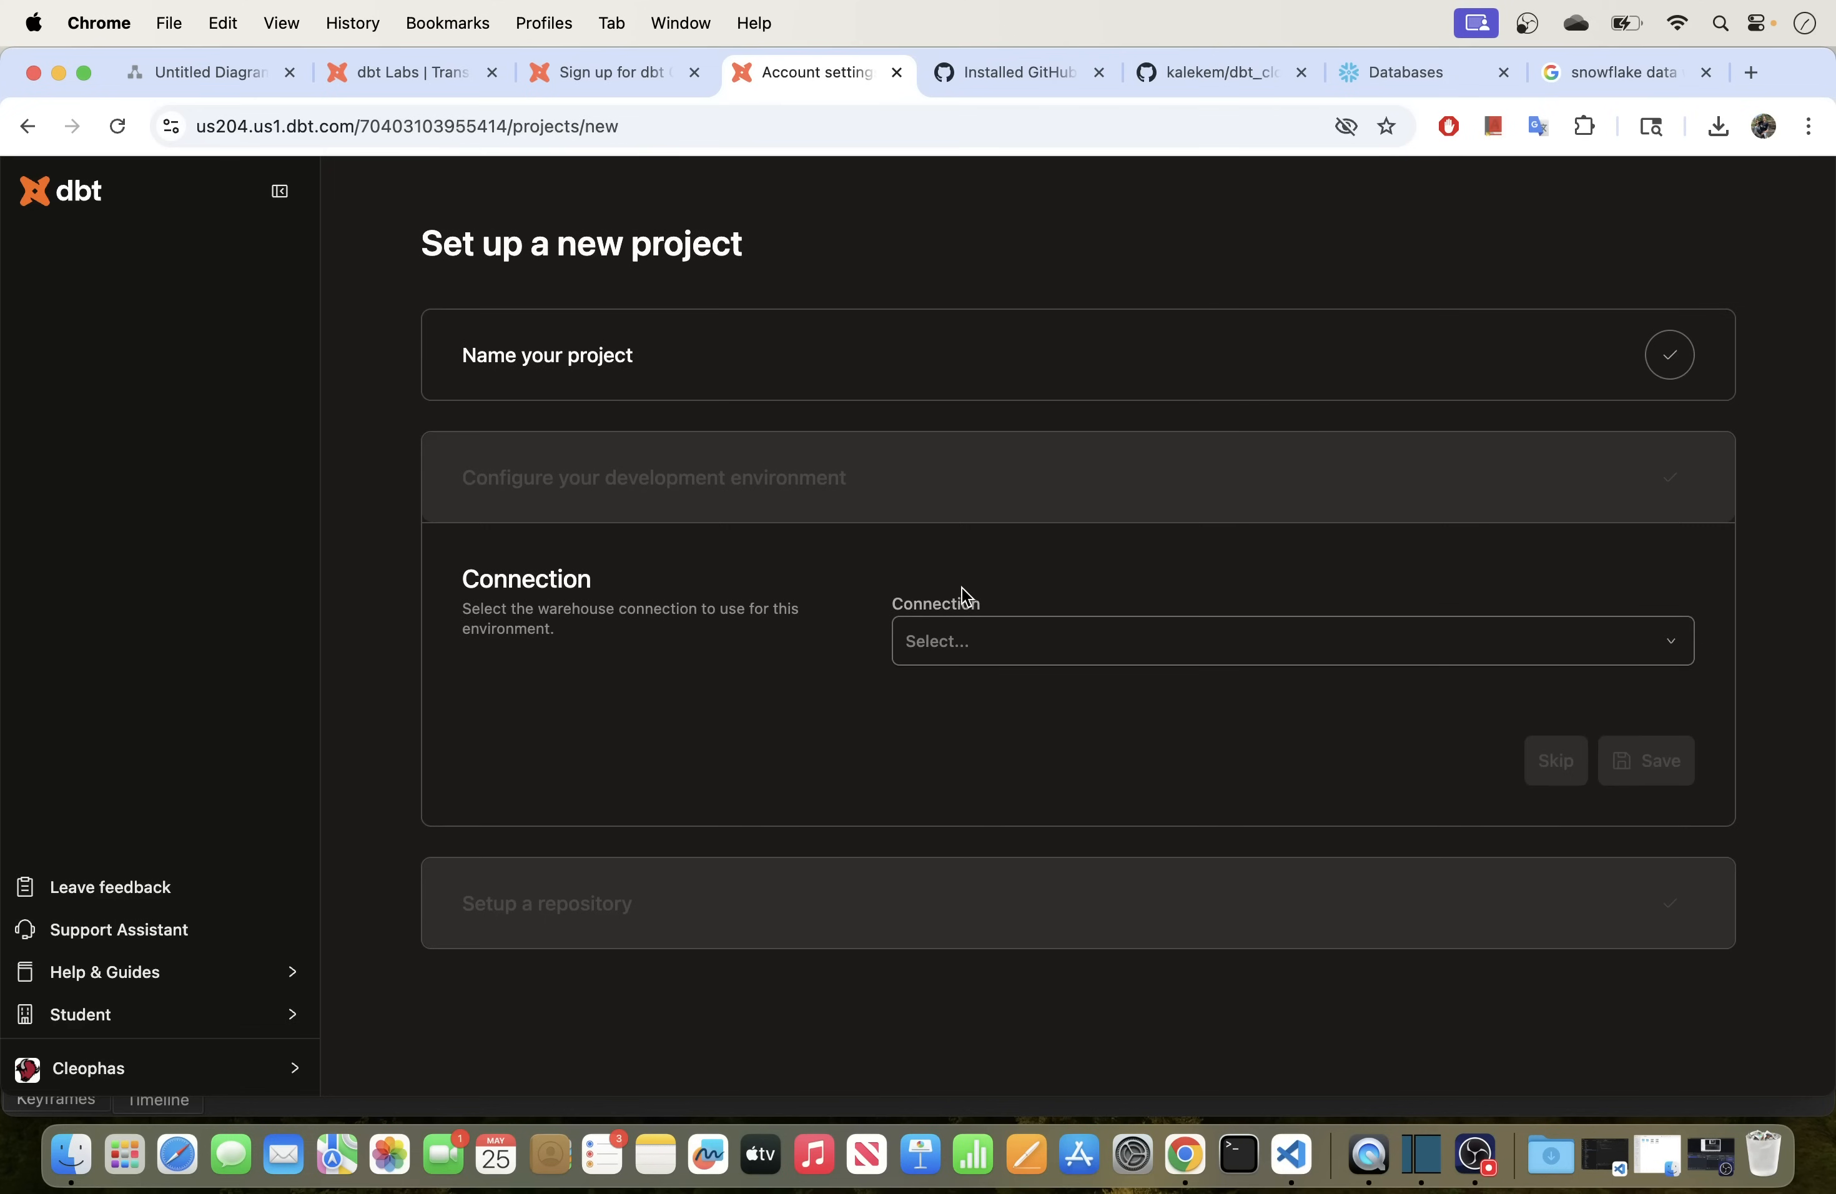
click(1008, 654)
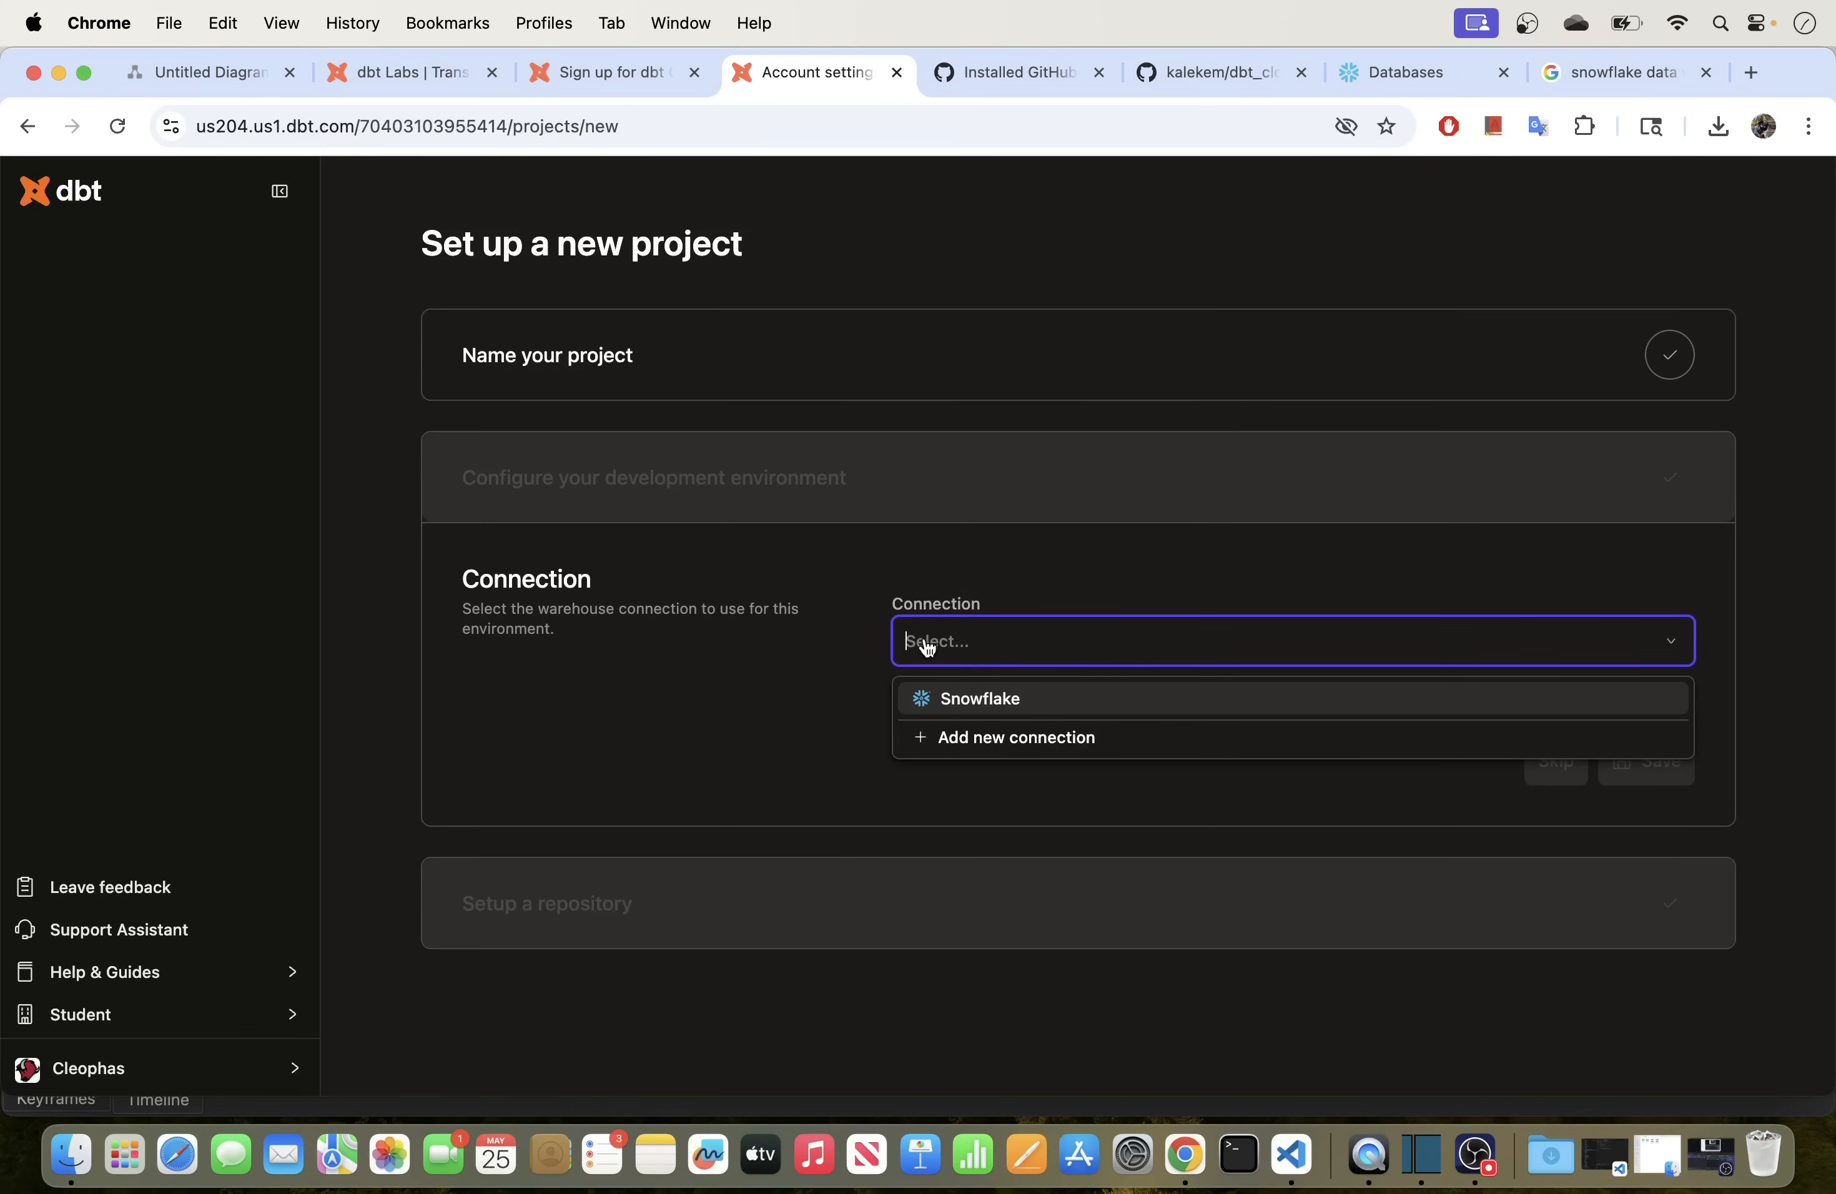
click(1018, 702)
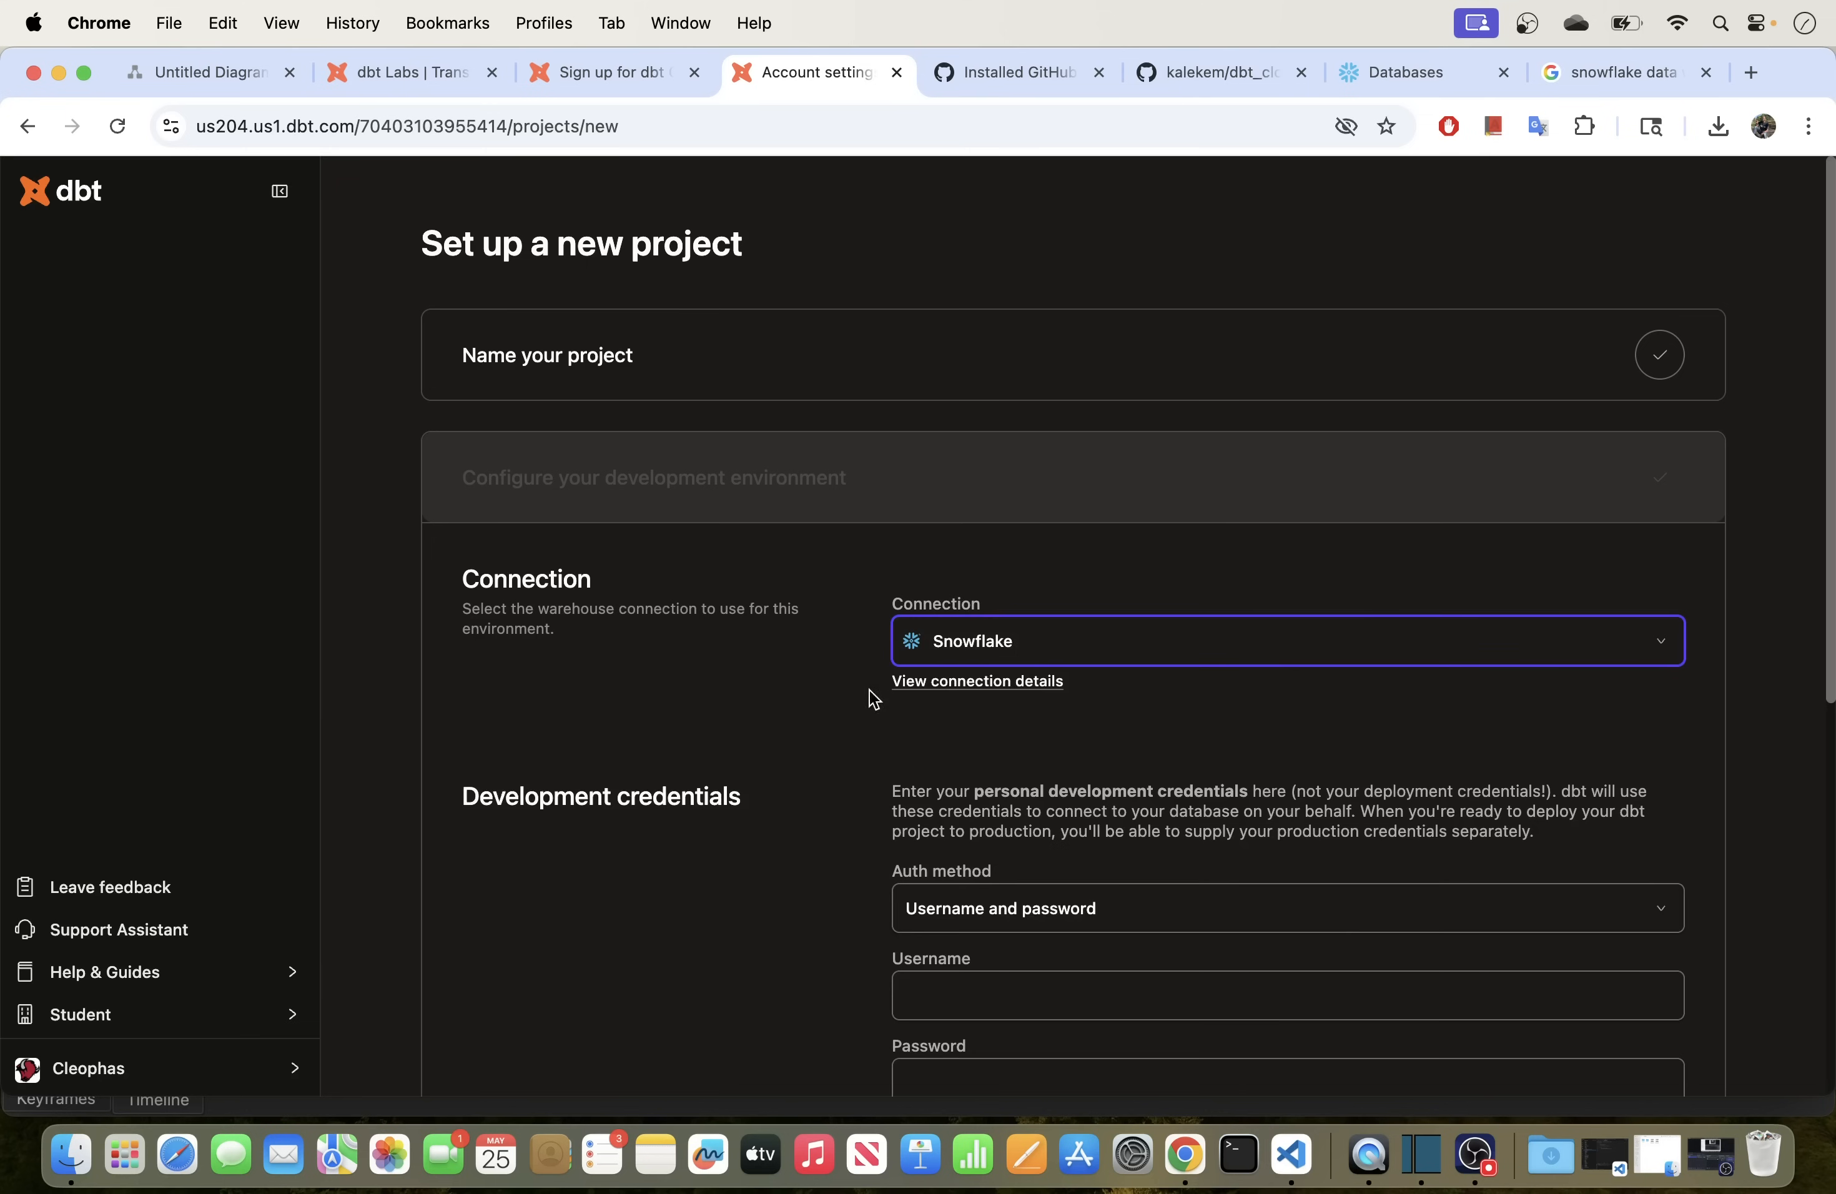
Step: Set the development credentials to the Username and password authentication method with the username demo_user
scroll(738, 676, down, 10)
scroll(738, 676, up, 2)
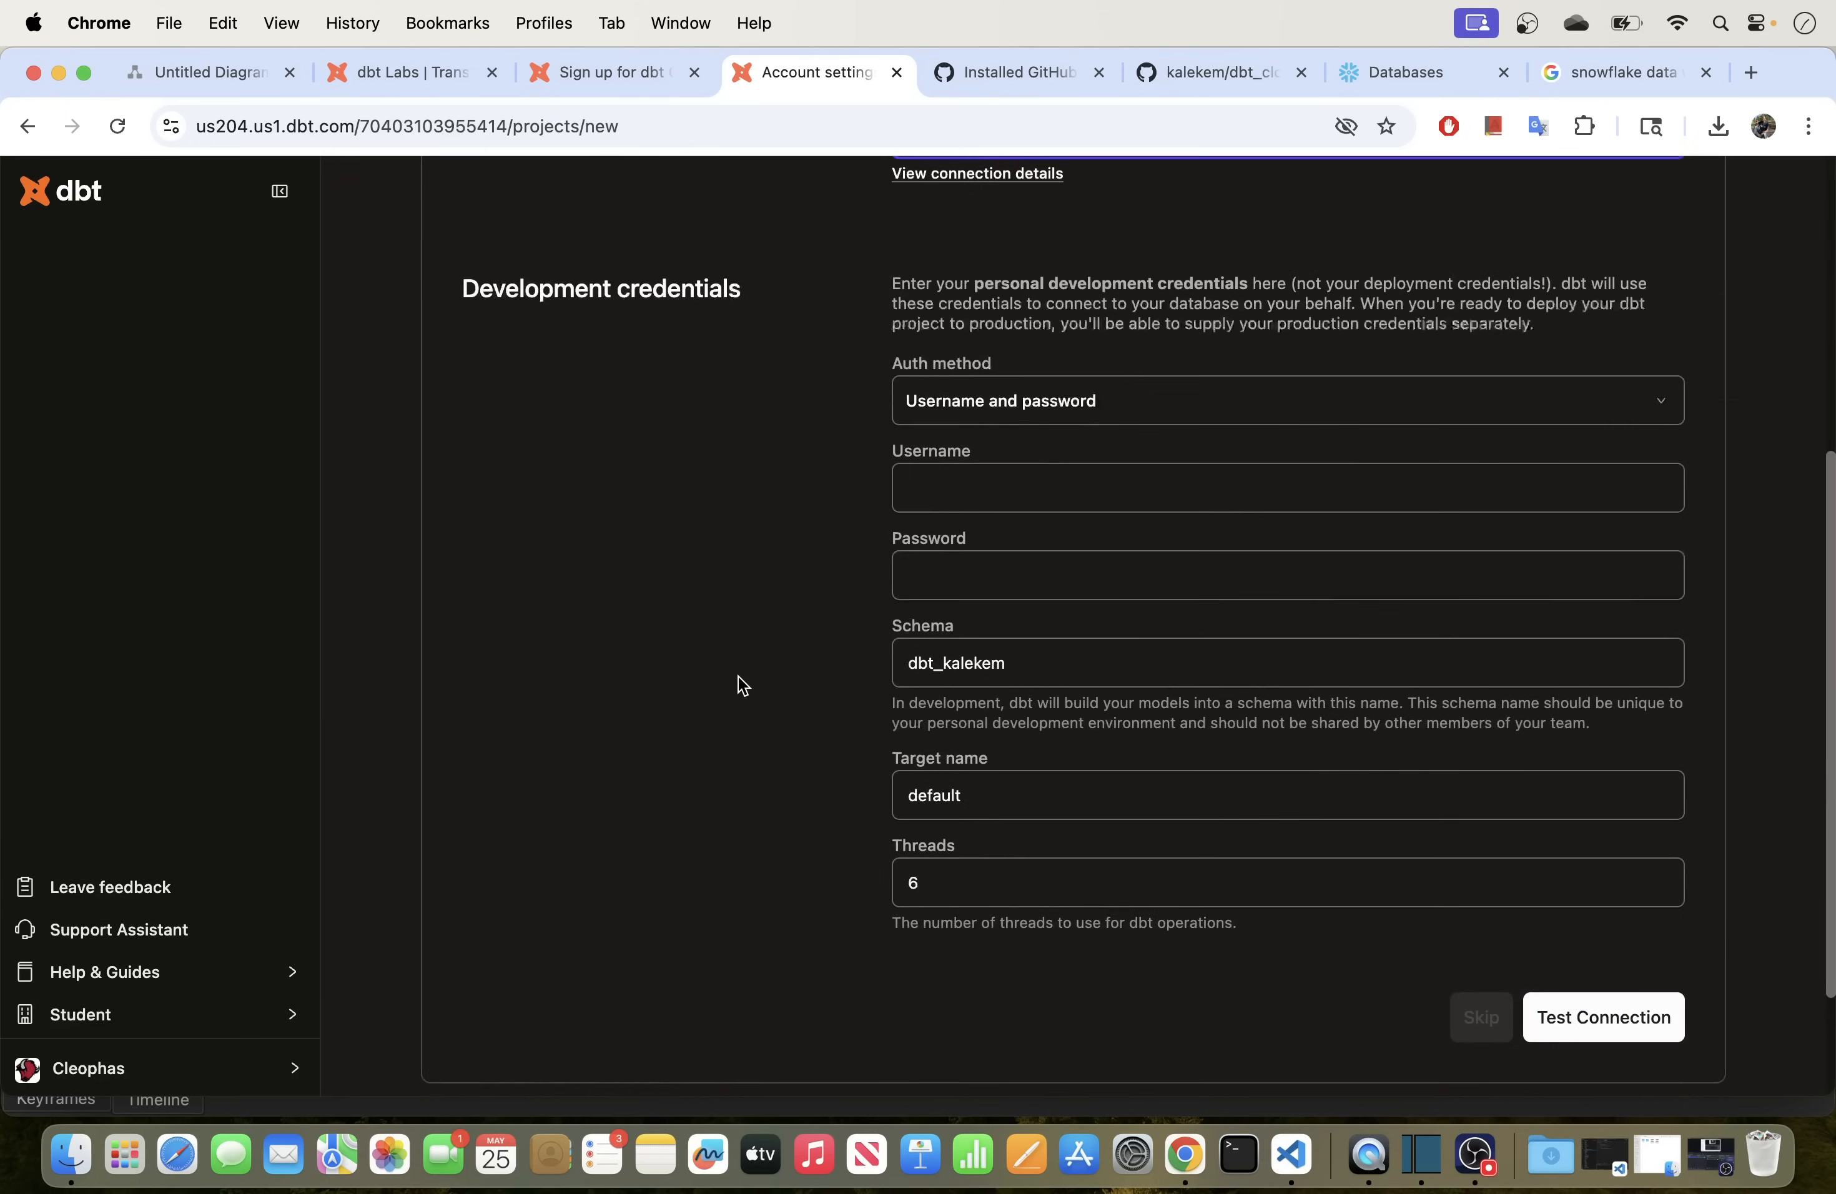
click(1011, 418)
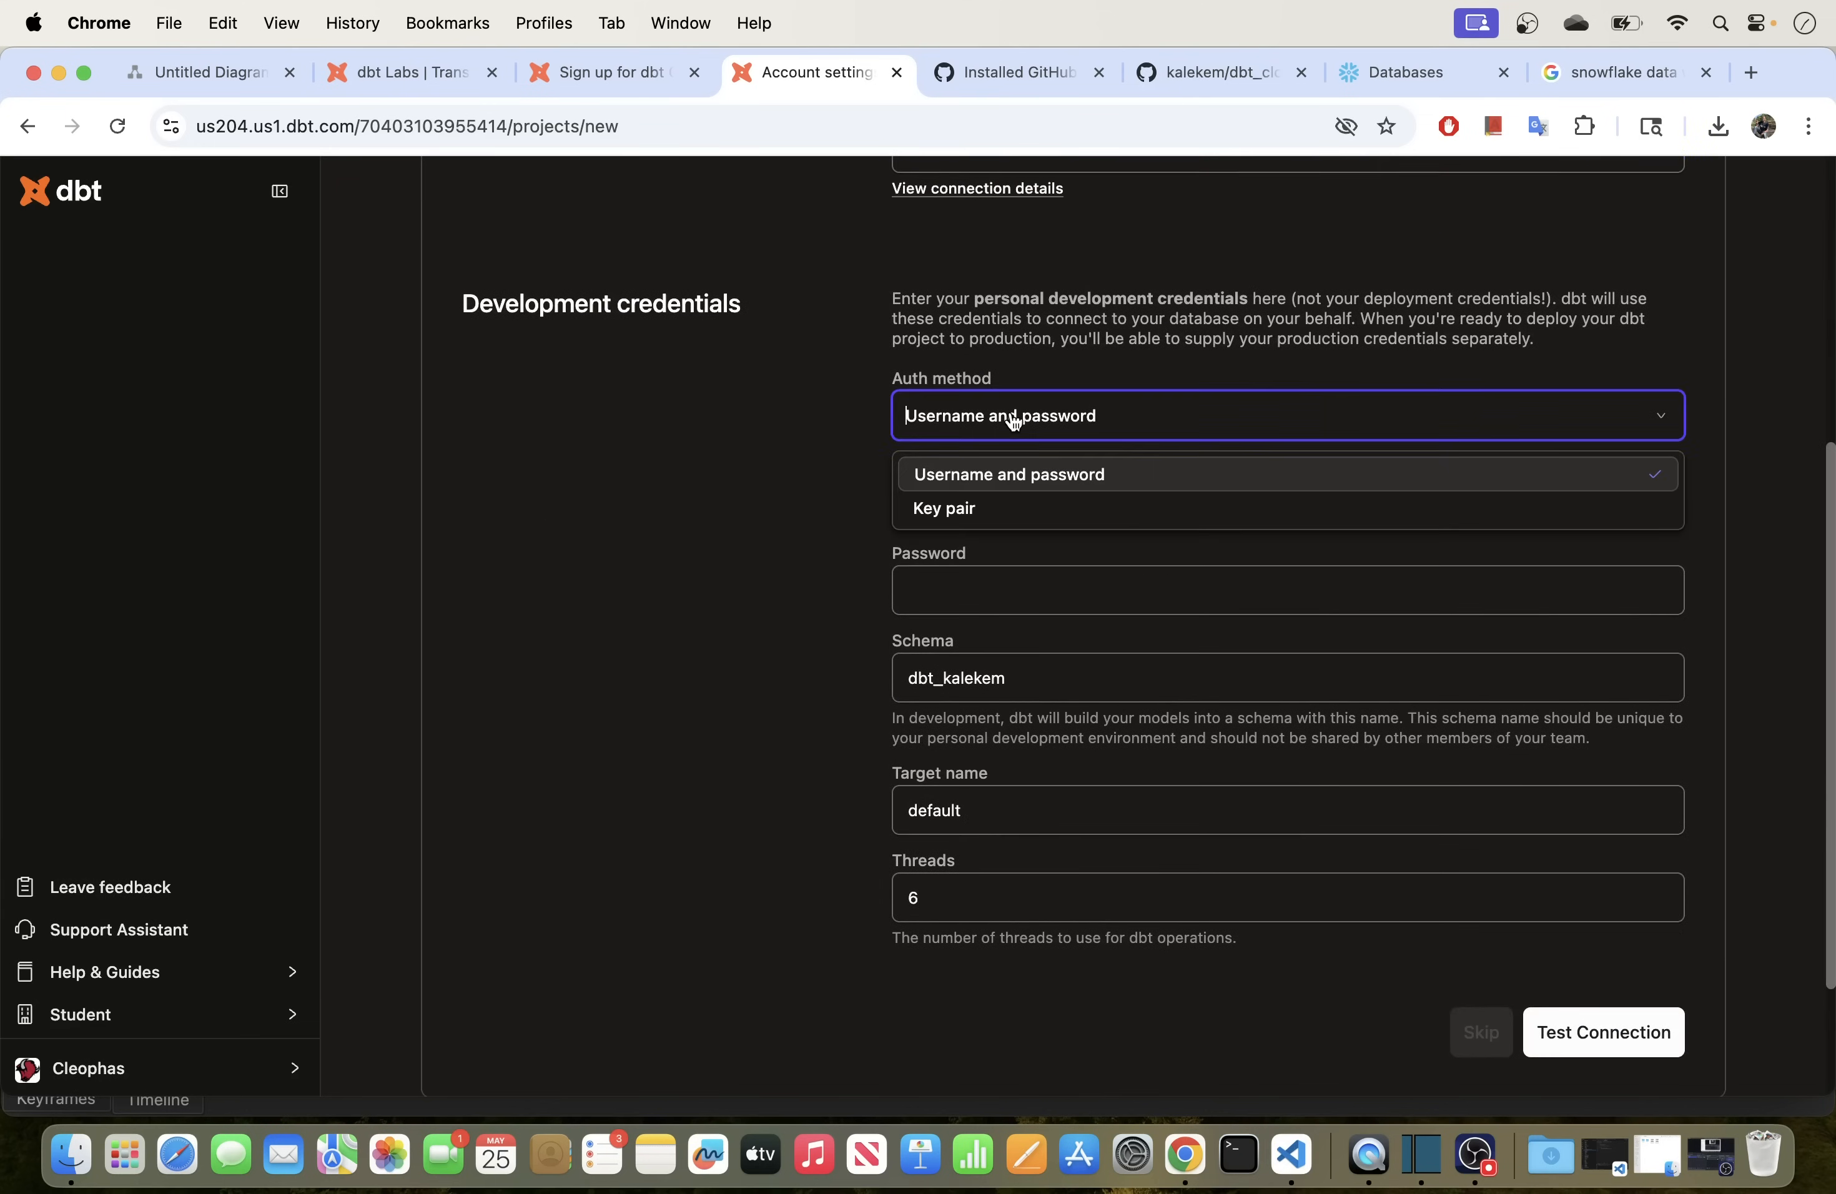
click(702, 463)
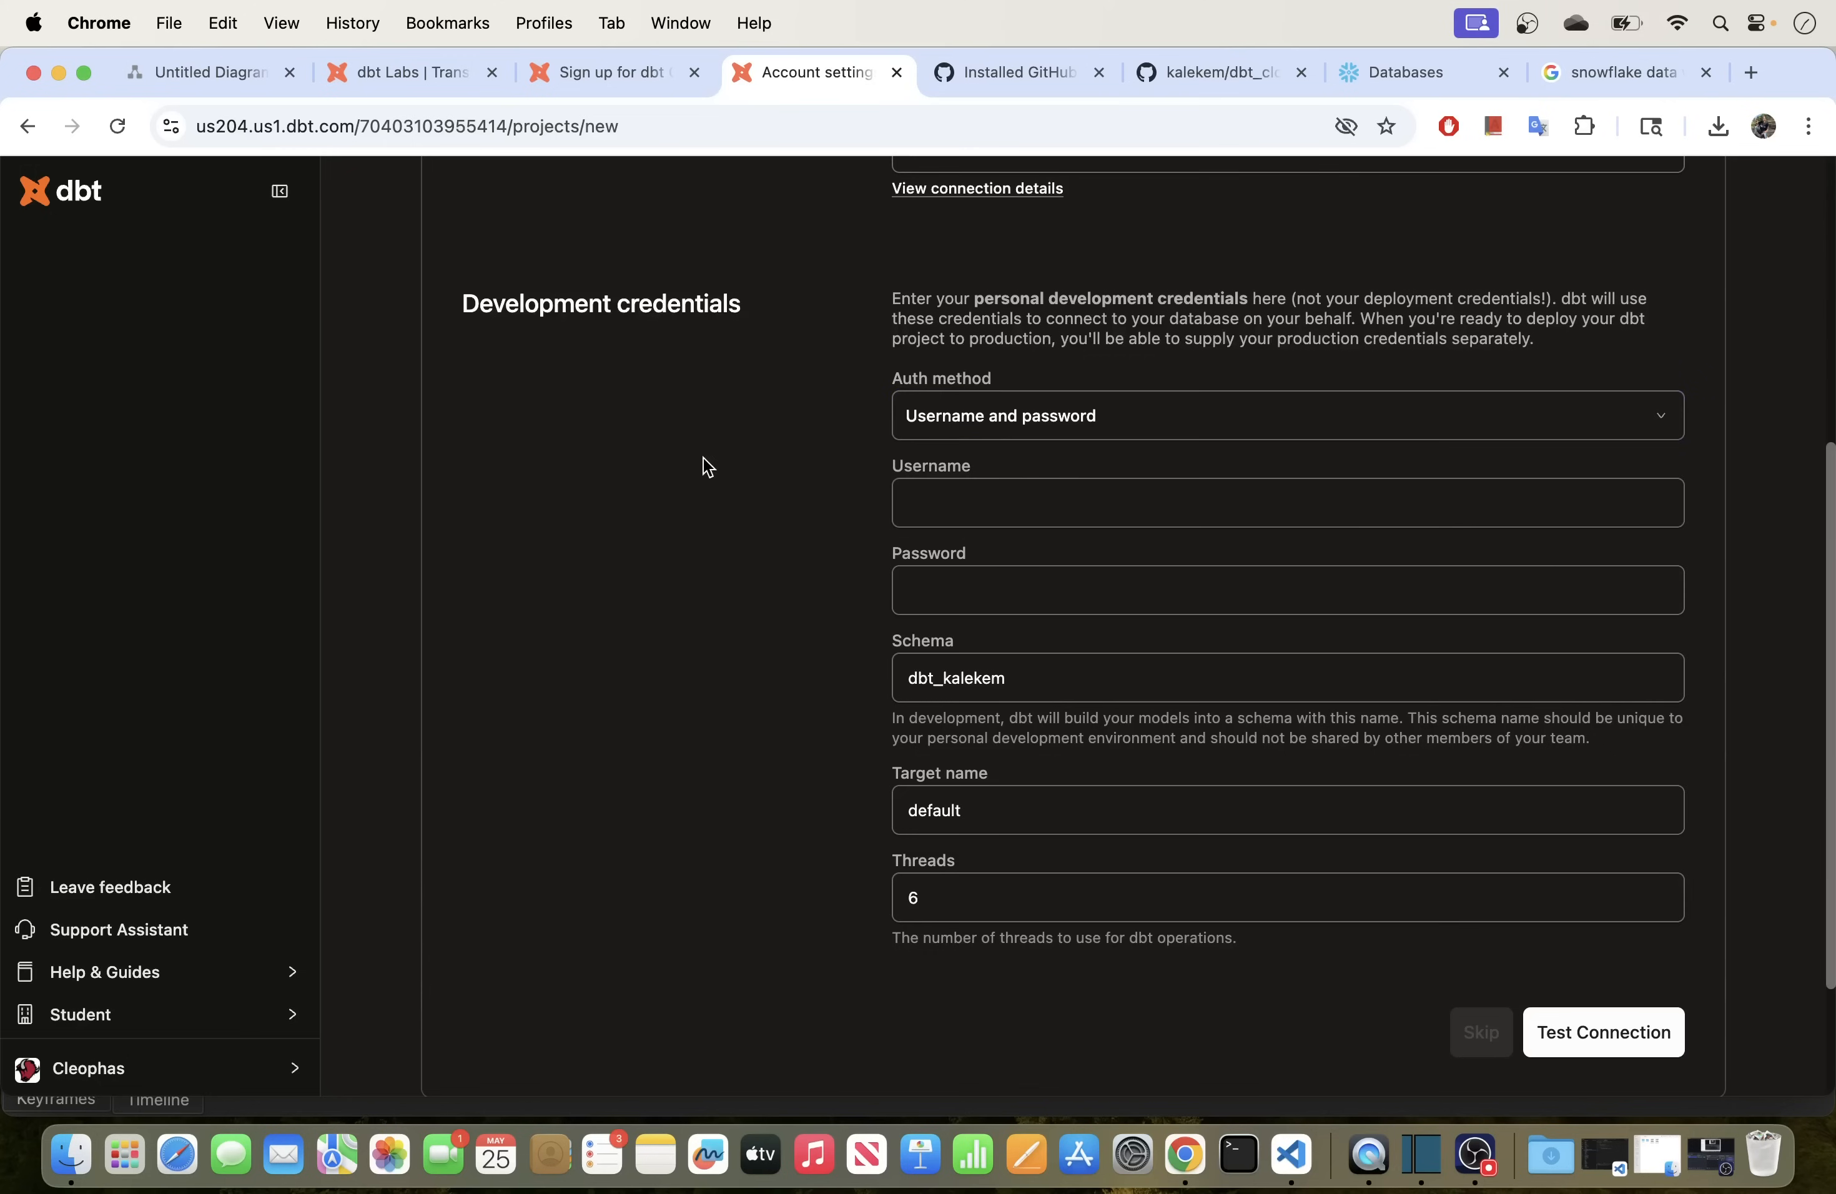
click(972, 425)
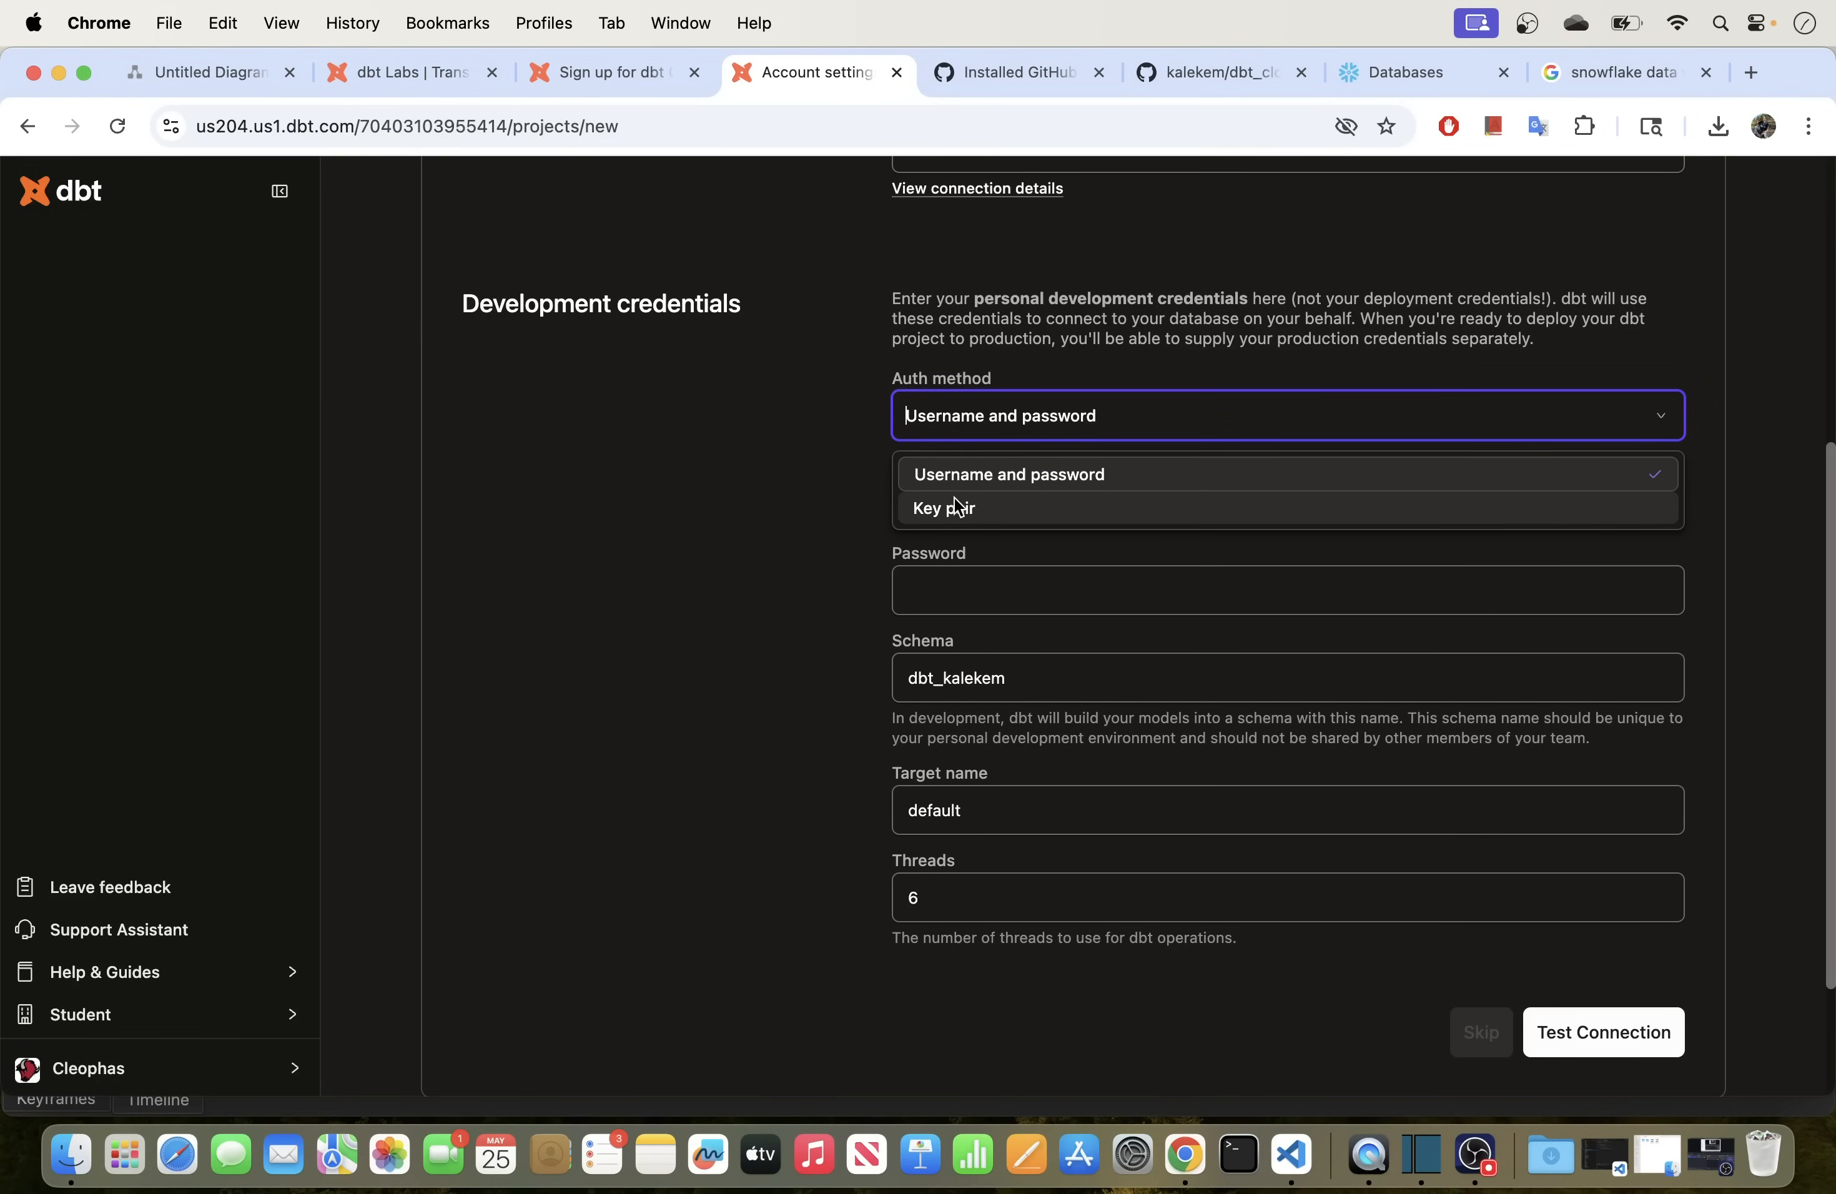
click(956, 475)
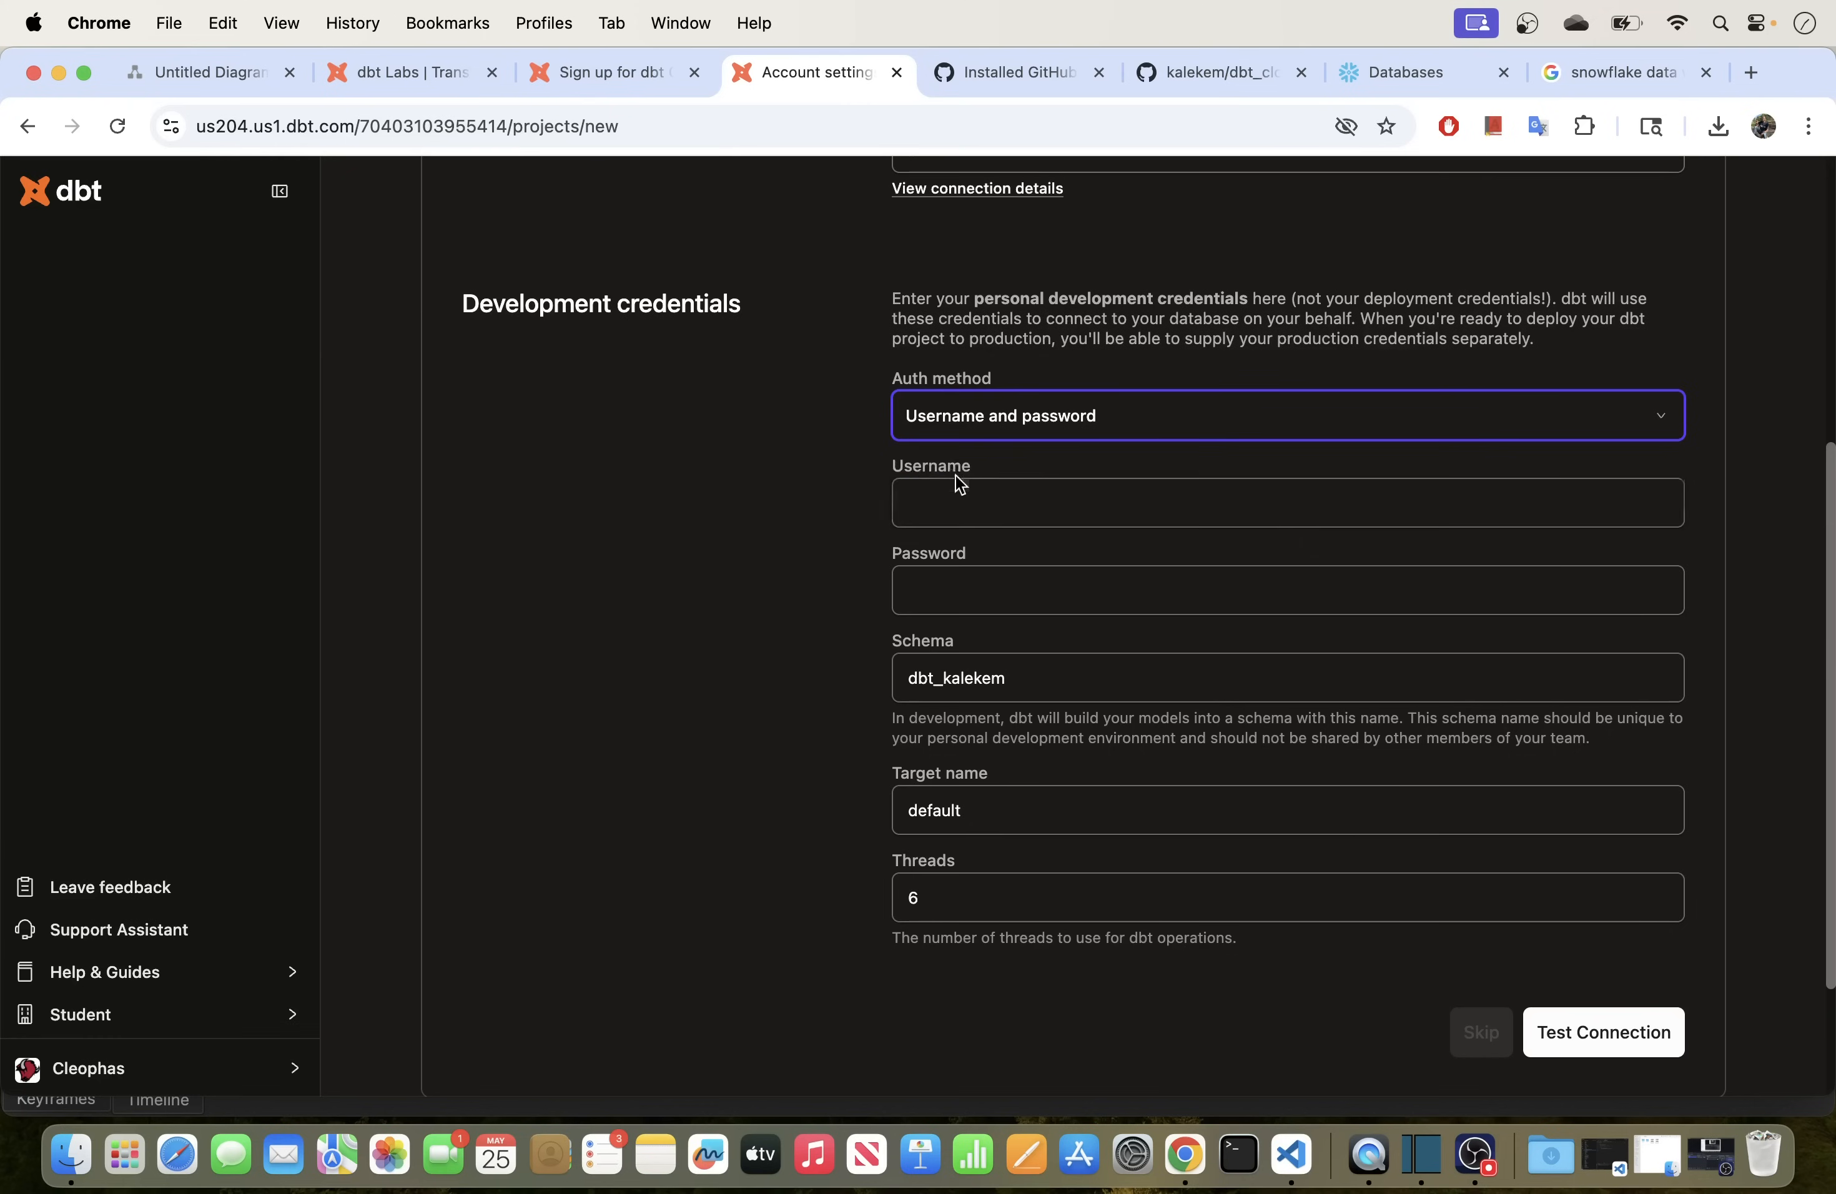
click(931, 508)
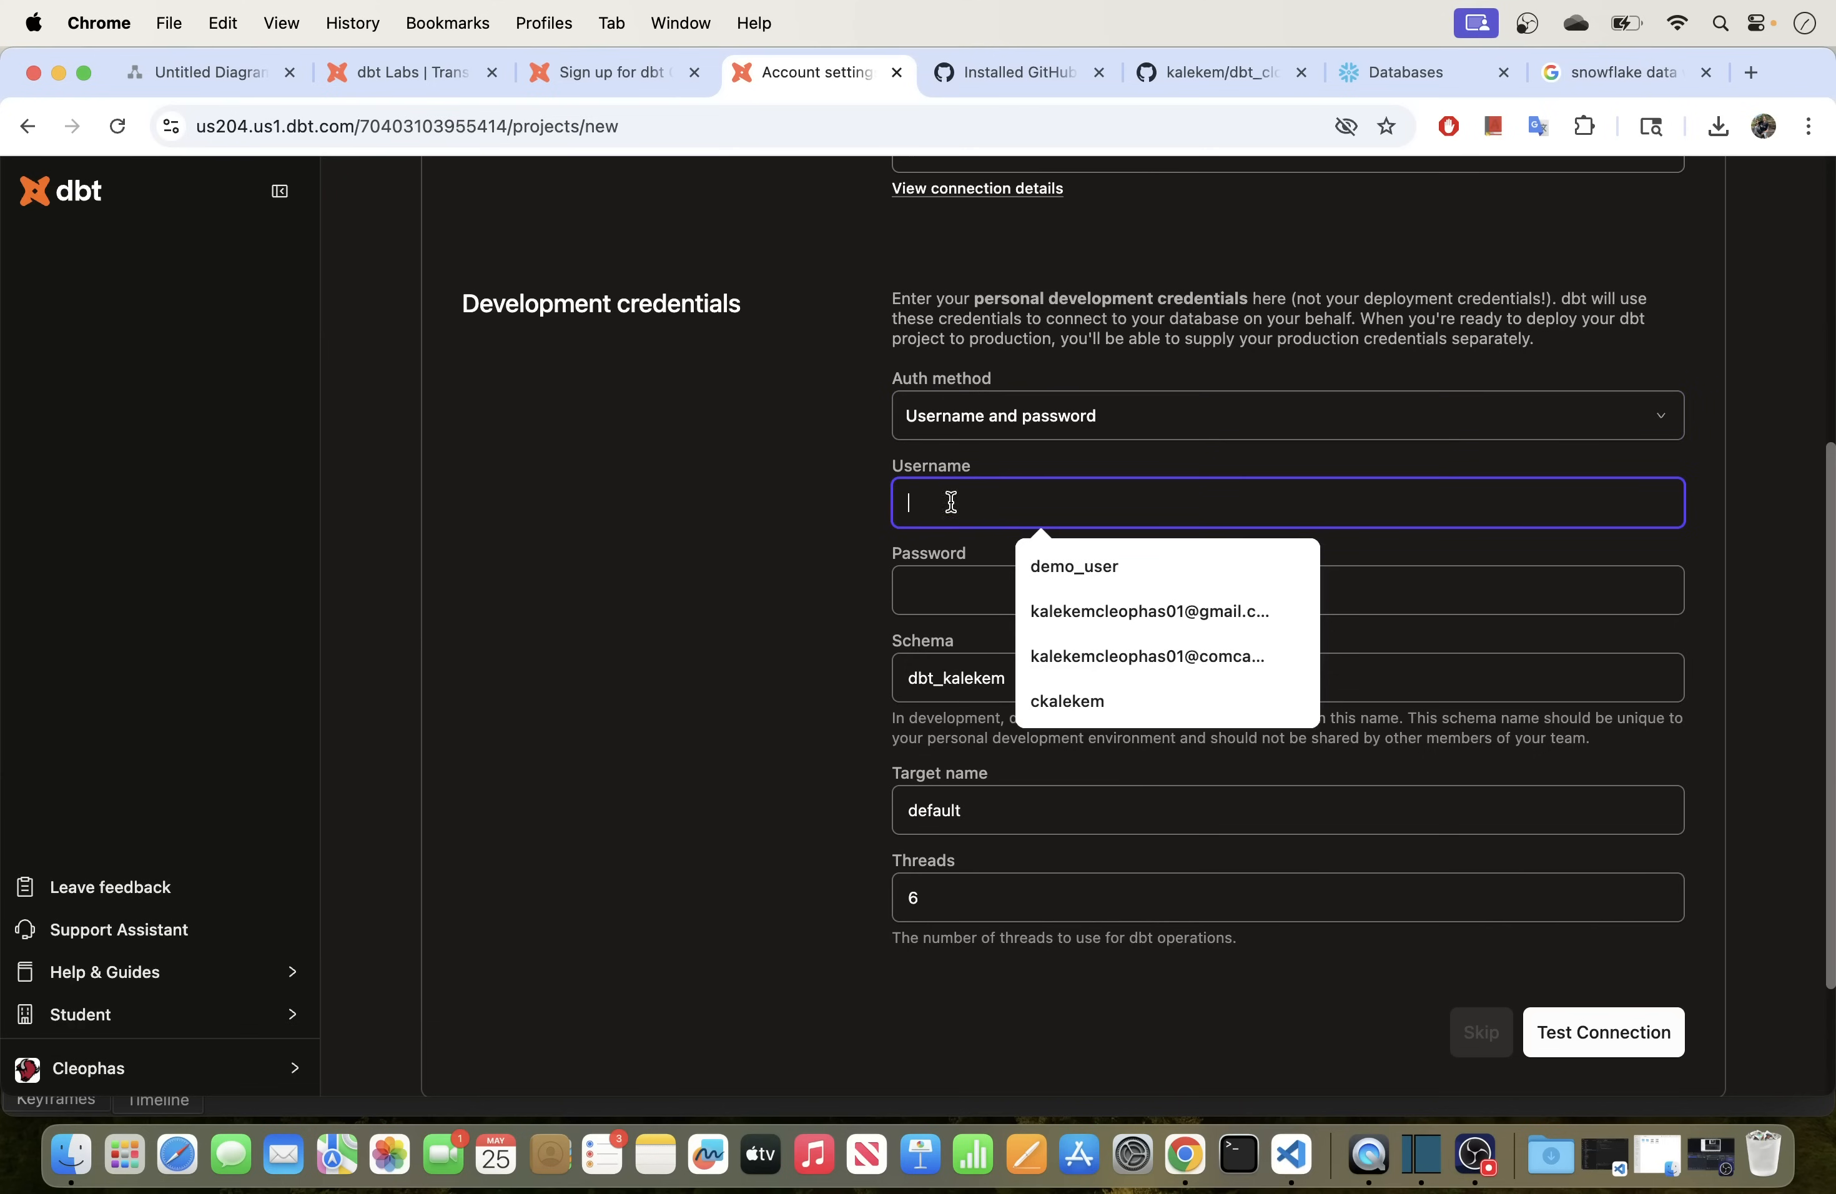
click(1076, 568)
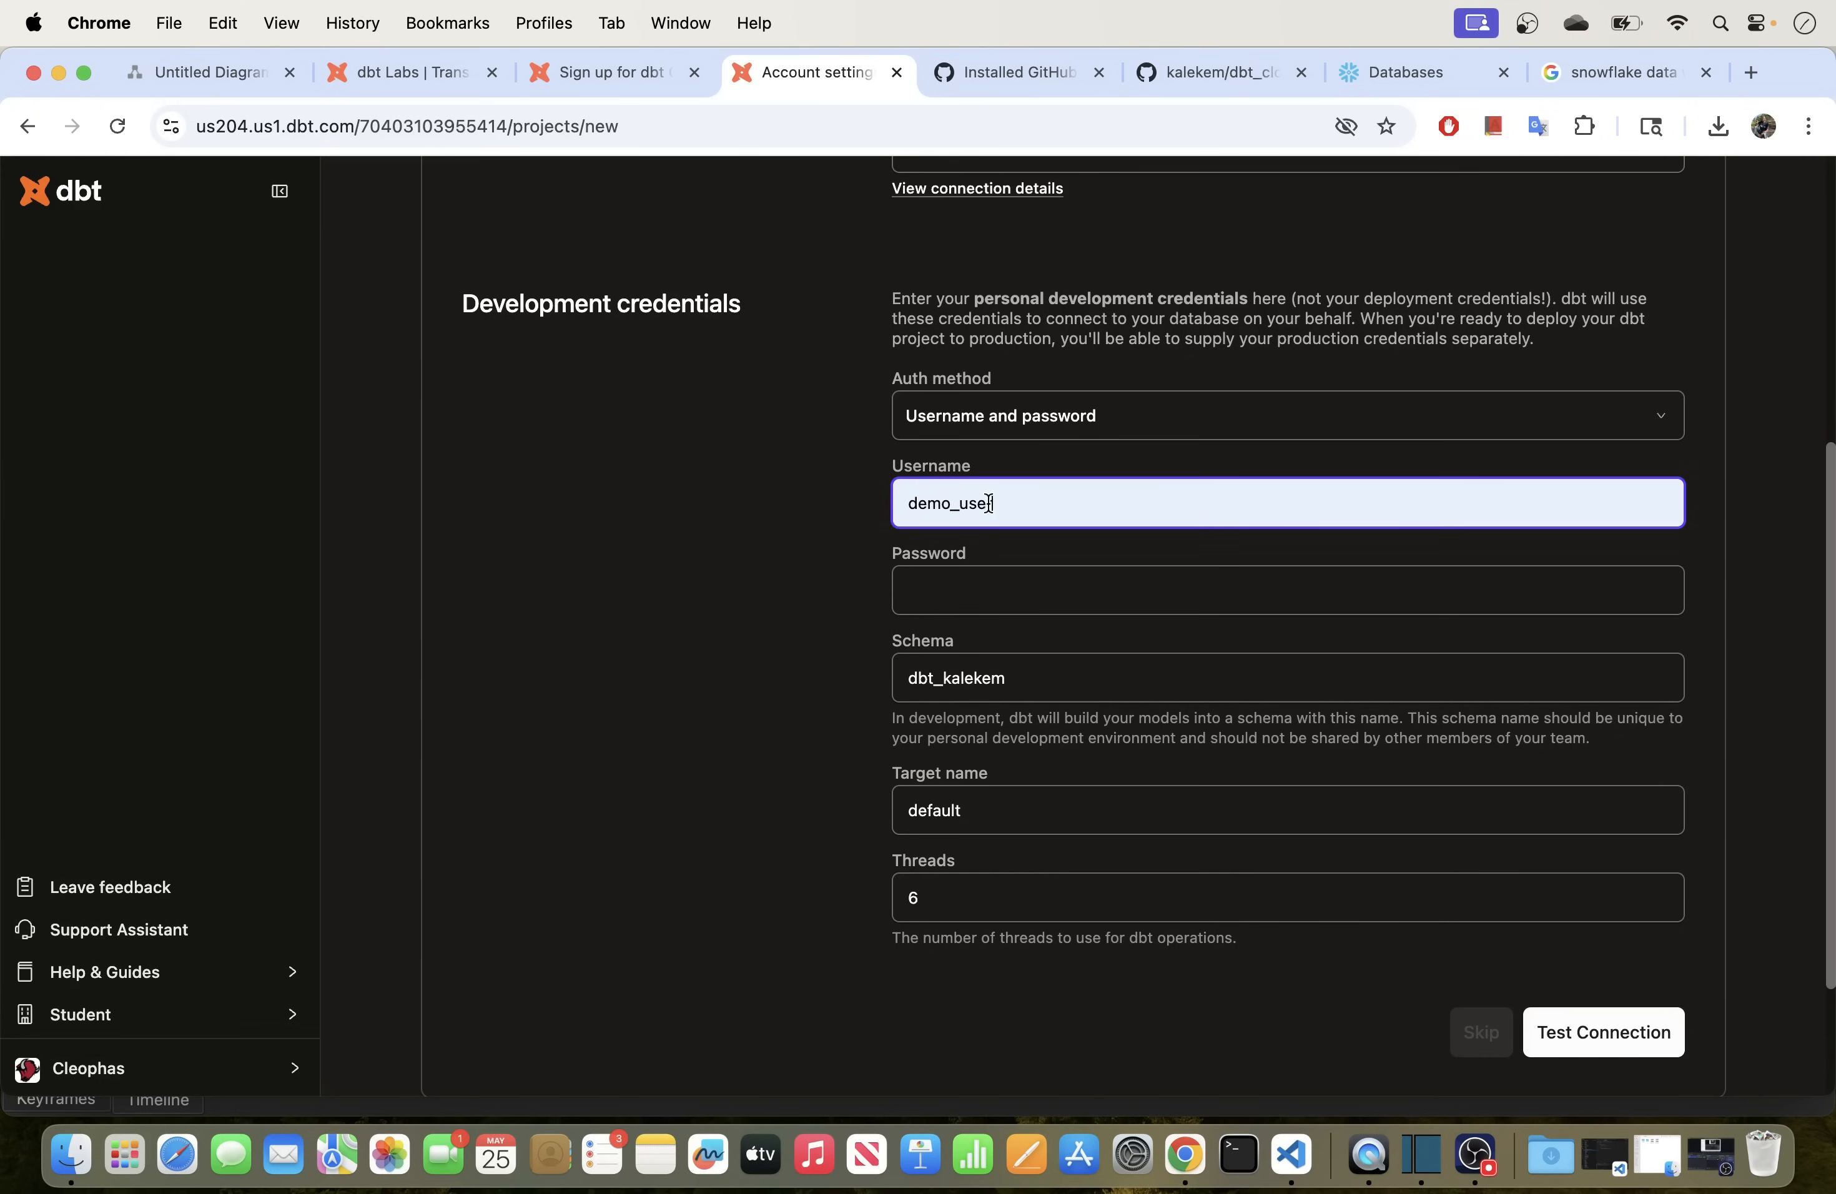
Step: Paste the Snowflake user's password into the development credentials' Password field
click(1430, 77)
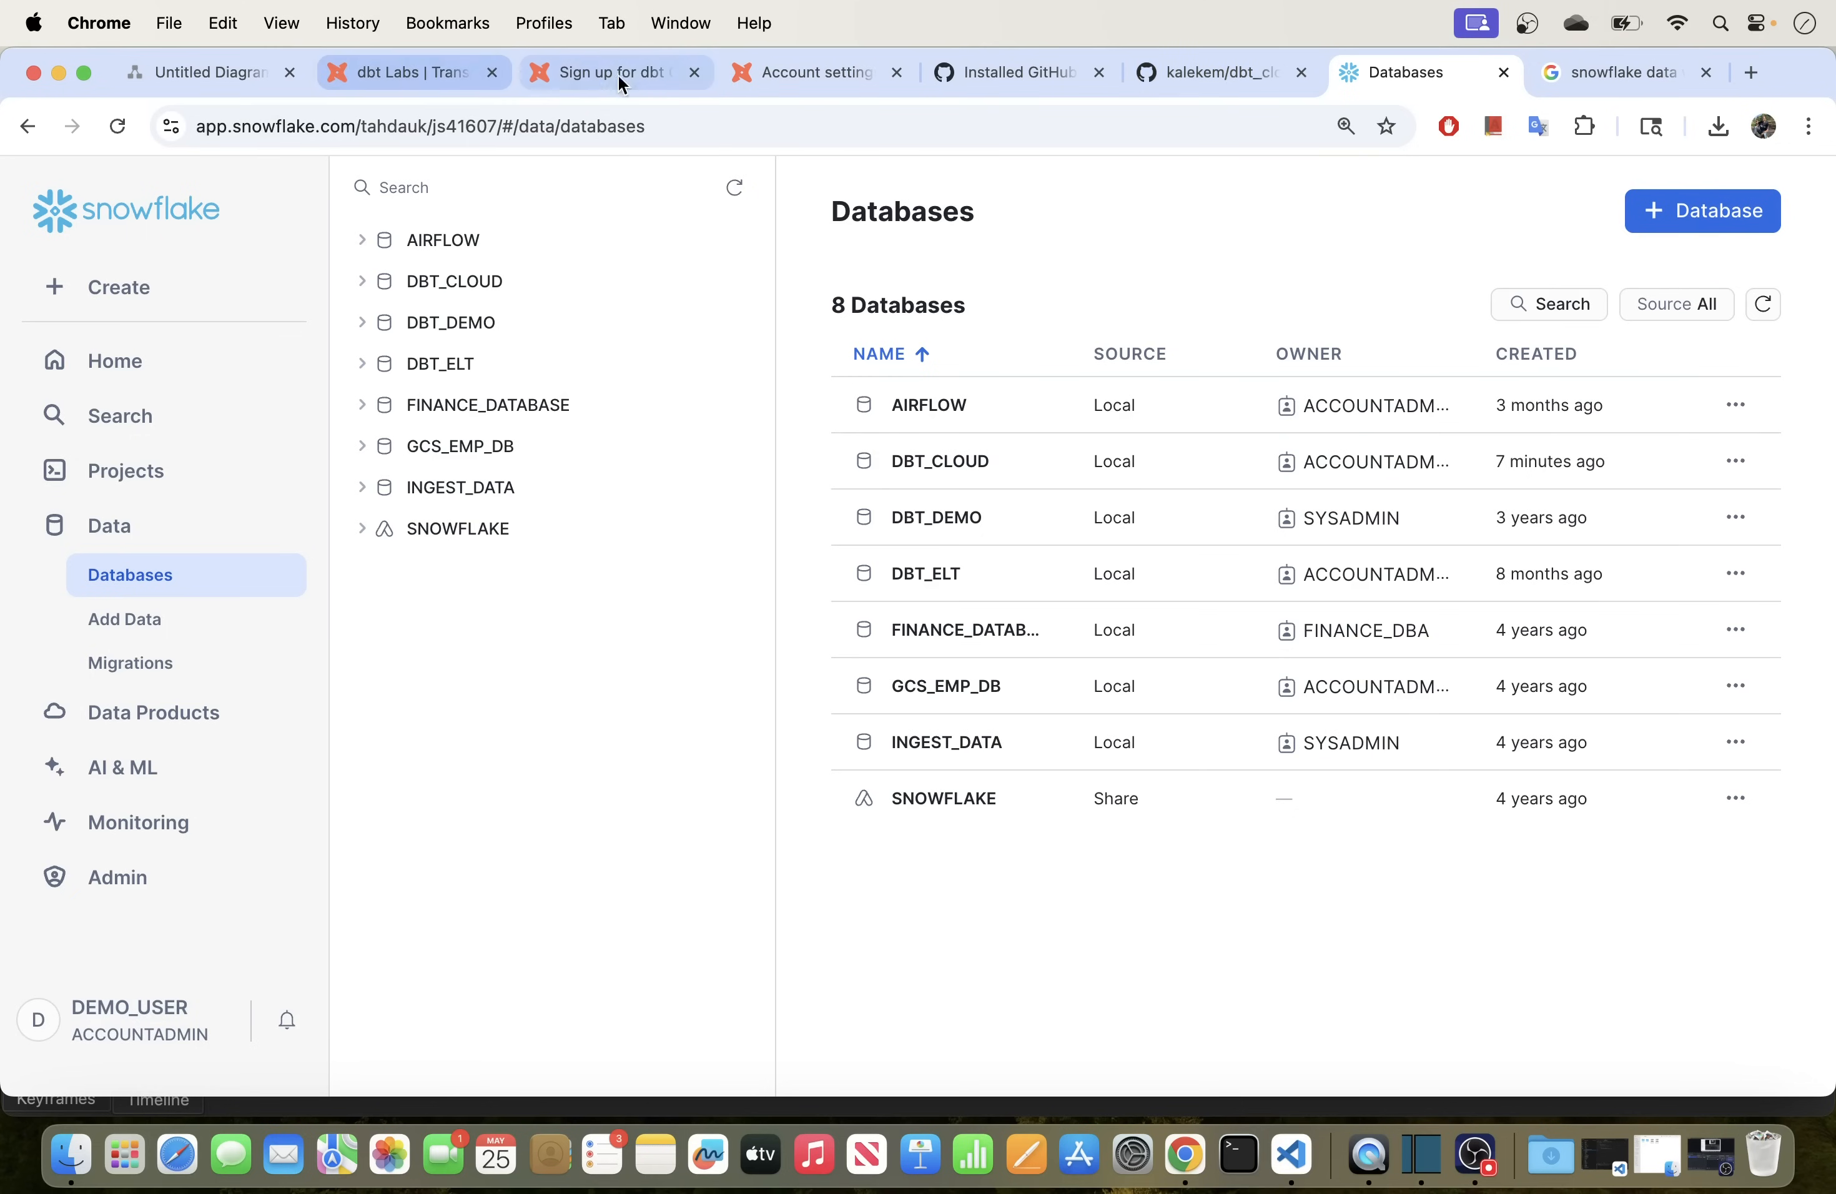
click(777, 69)
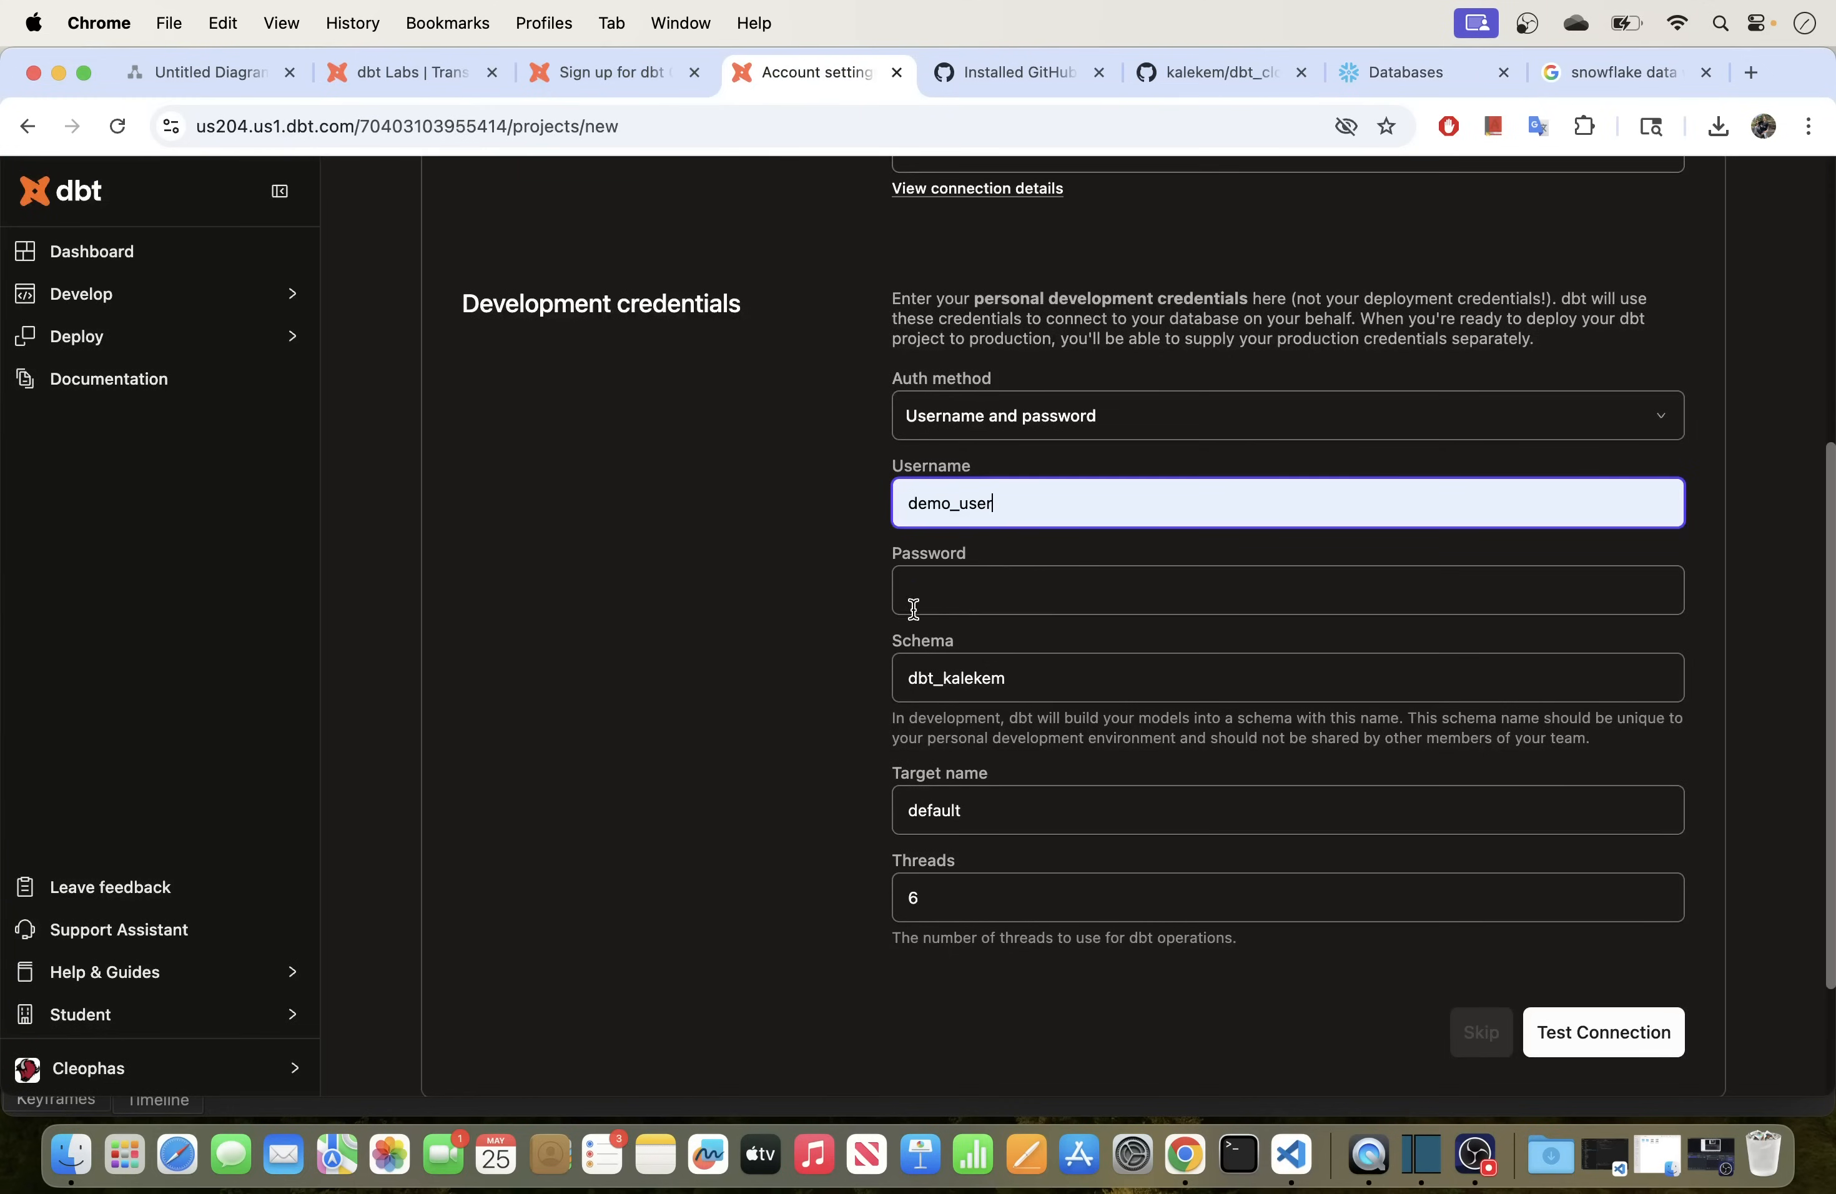
click(963, 594)
key(super+v)
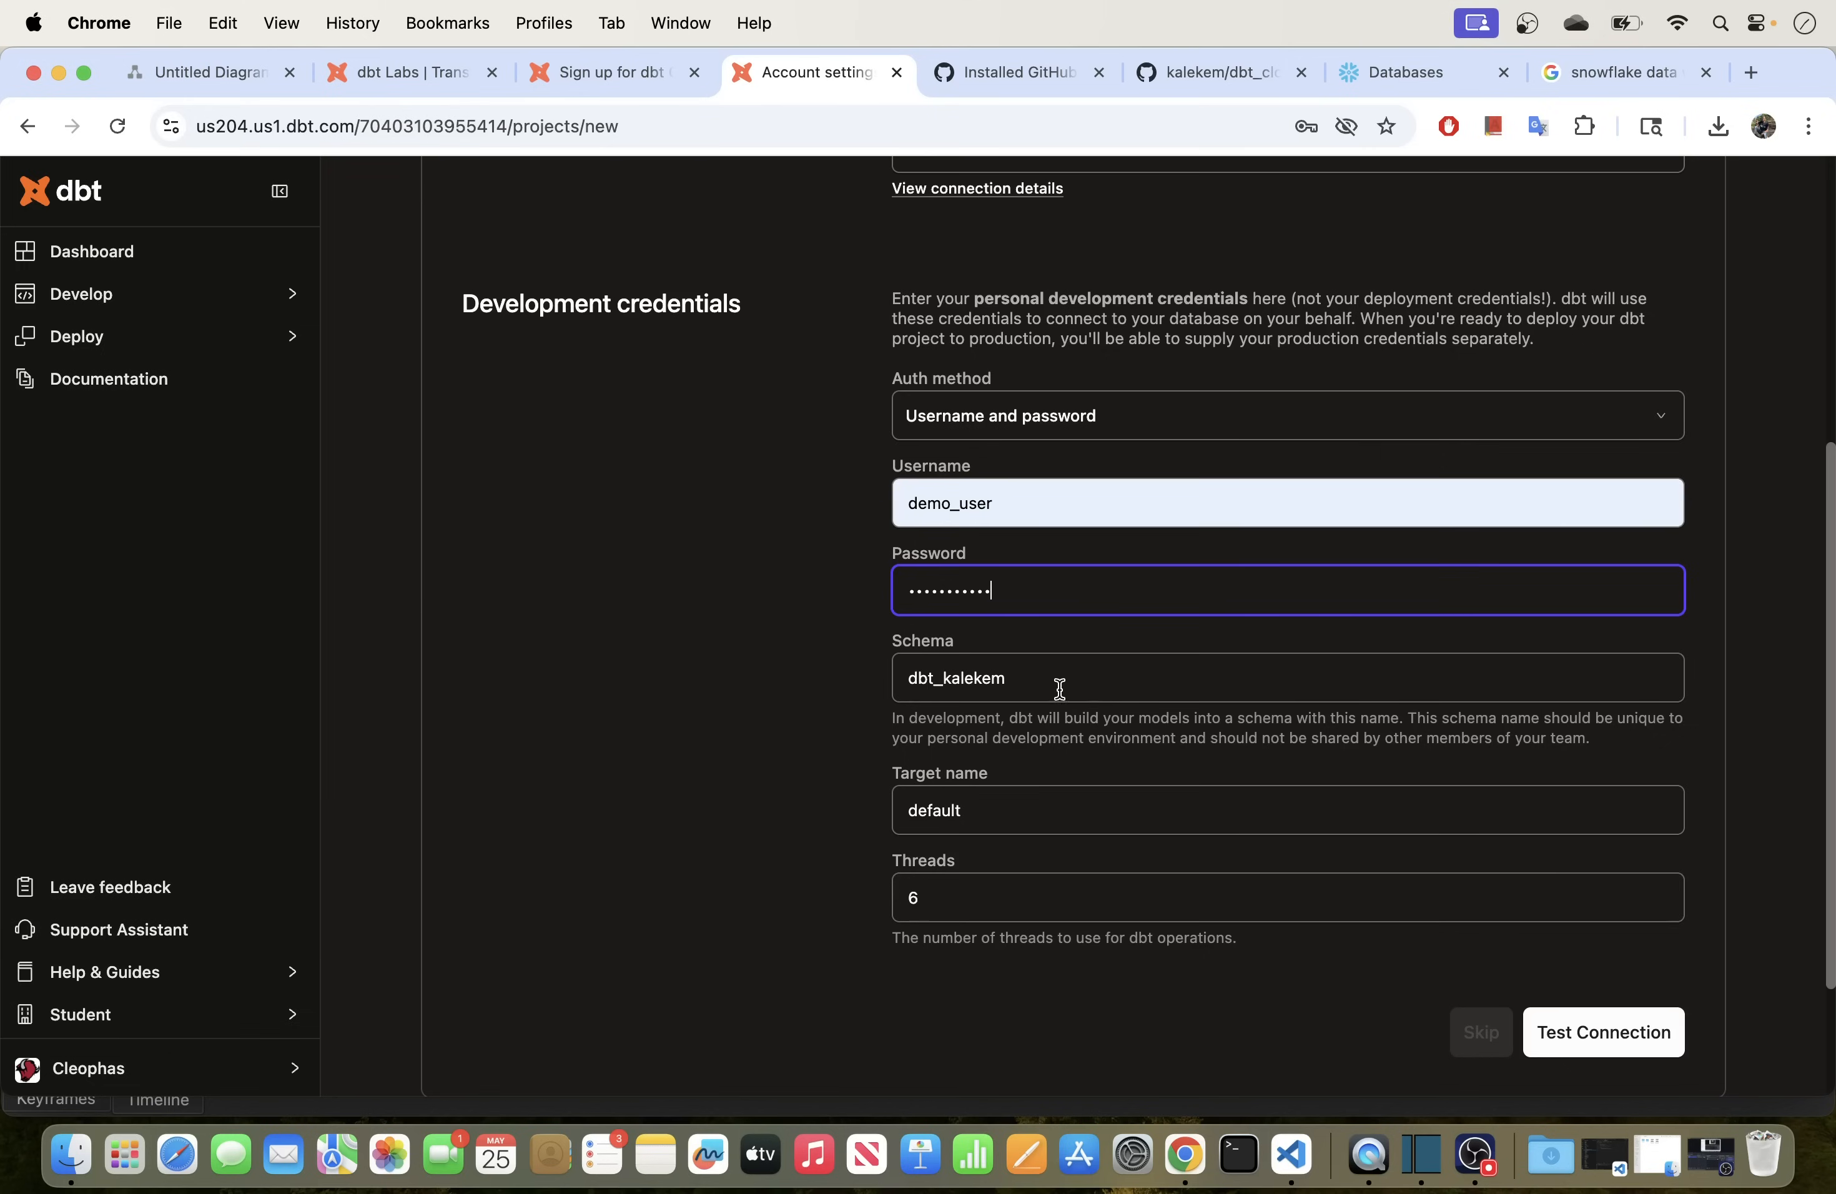
Step: Compare the development credentials' schema name with the schemas under the DBT_CLOUD database in Snowflake
click(1056, 681)
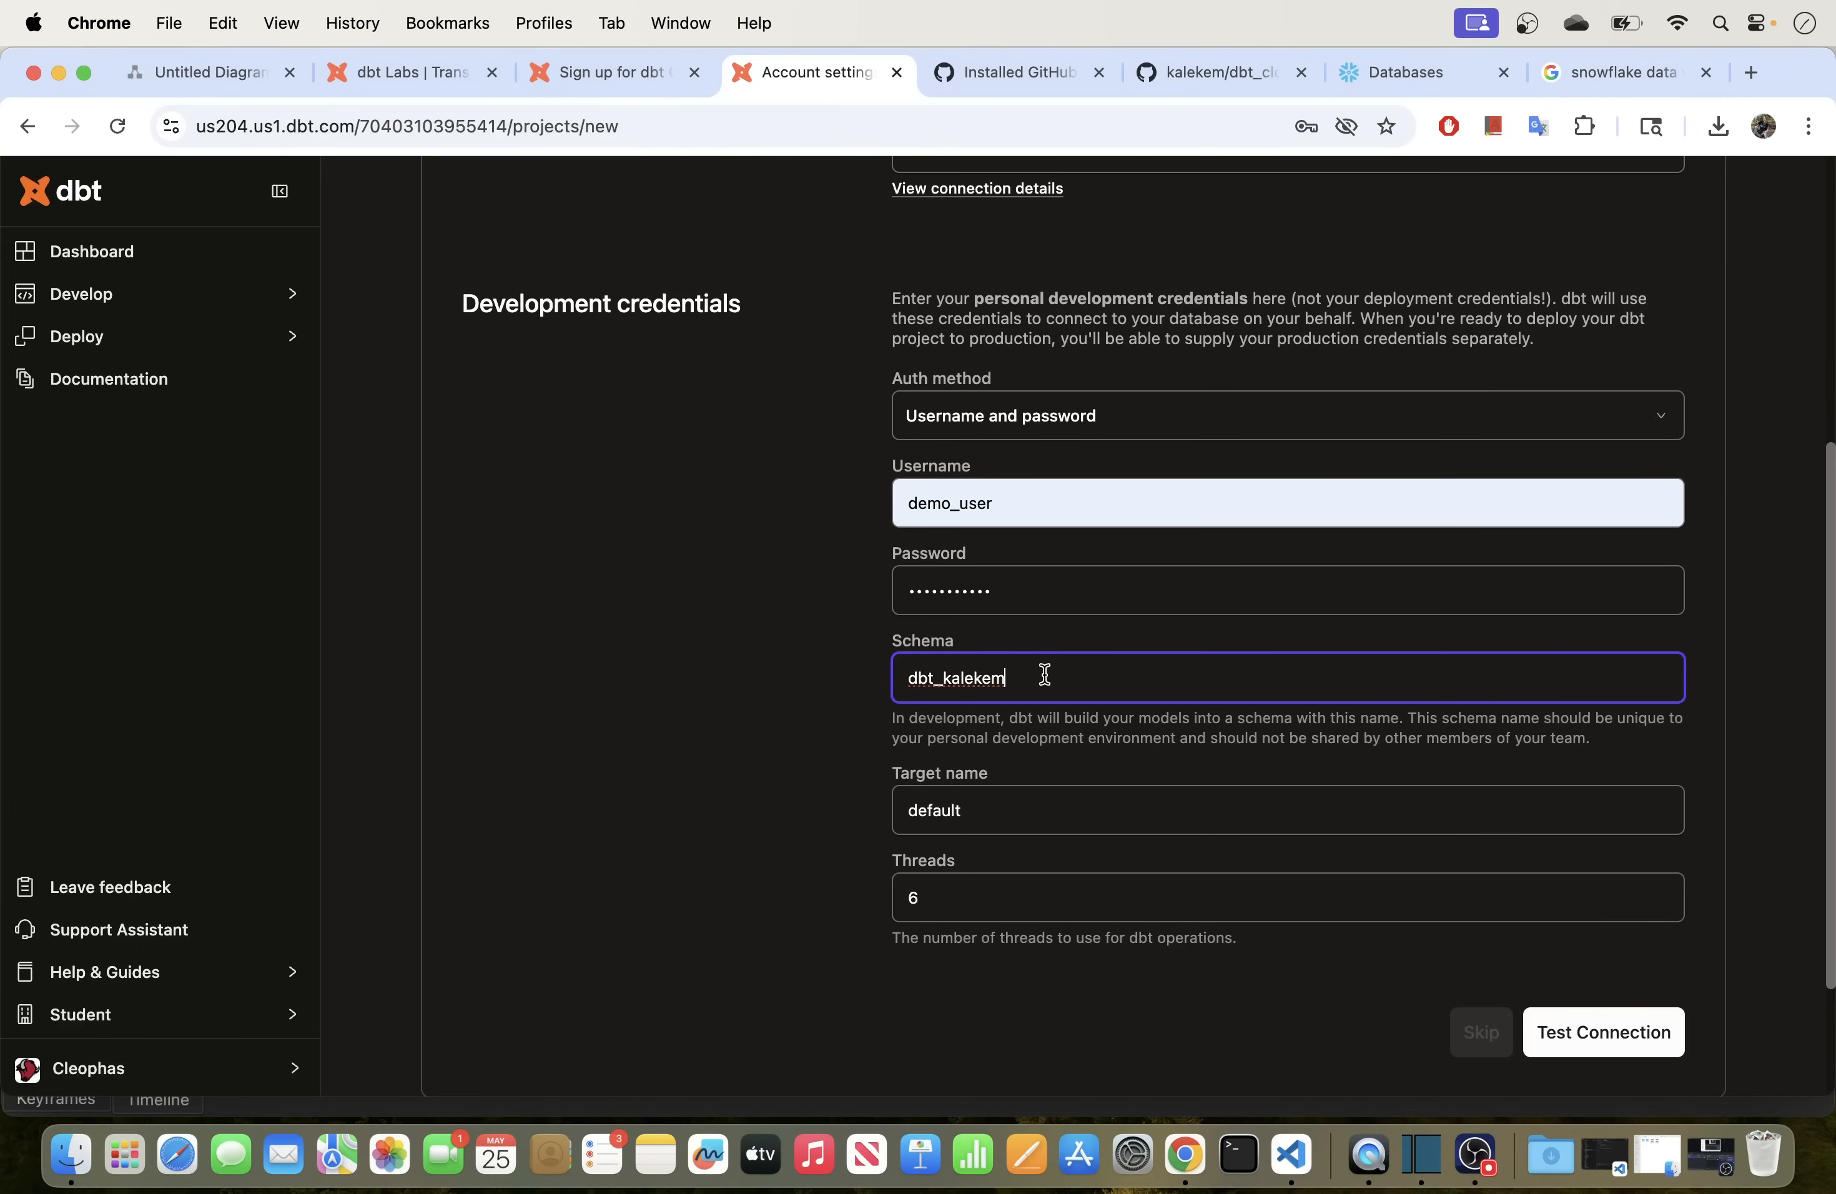
double_click(983, 676)
click(1085, 683)
click(1461, 58)
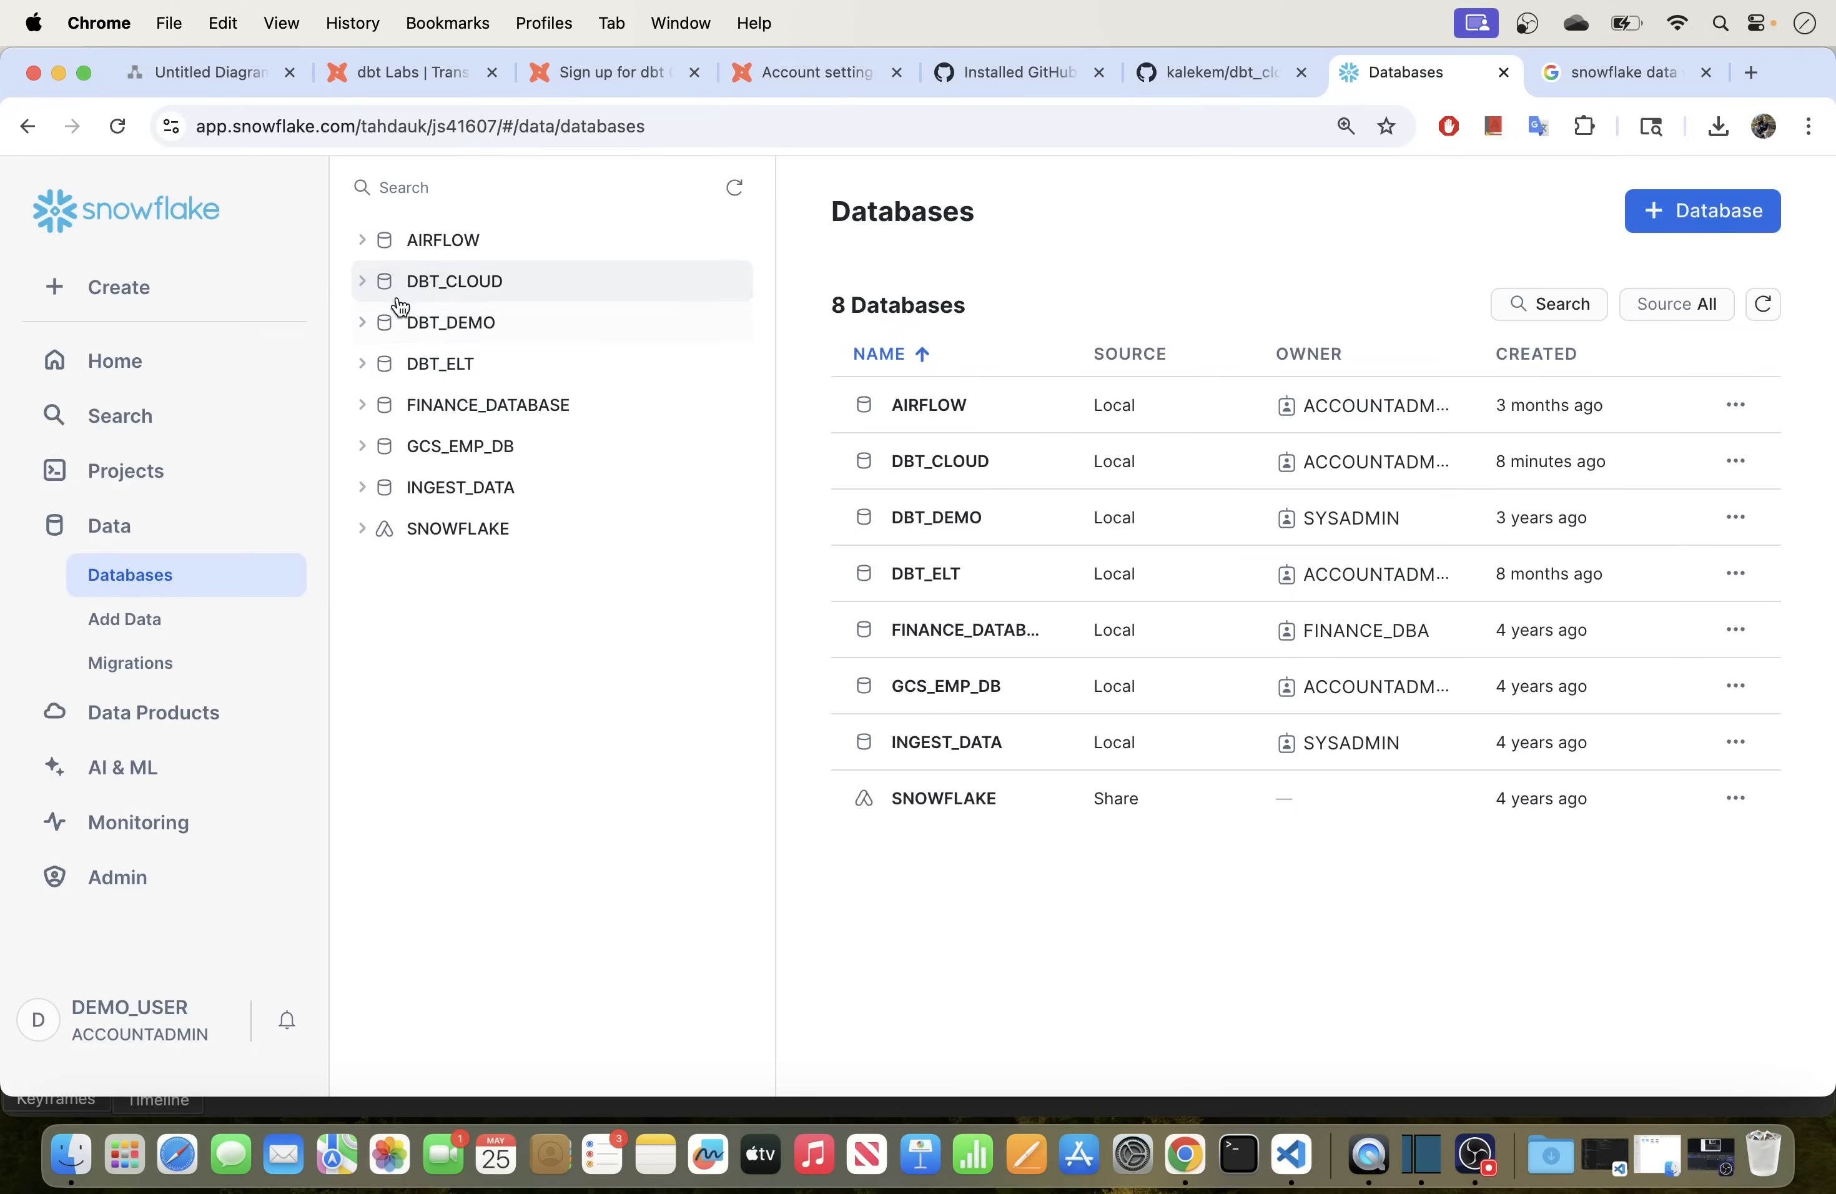
click(373, 291)
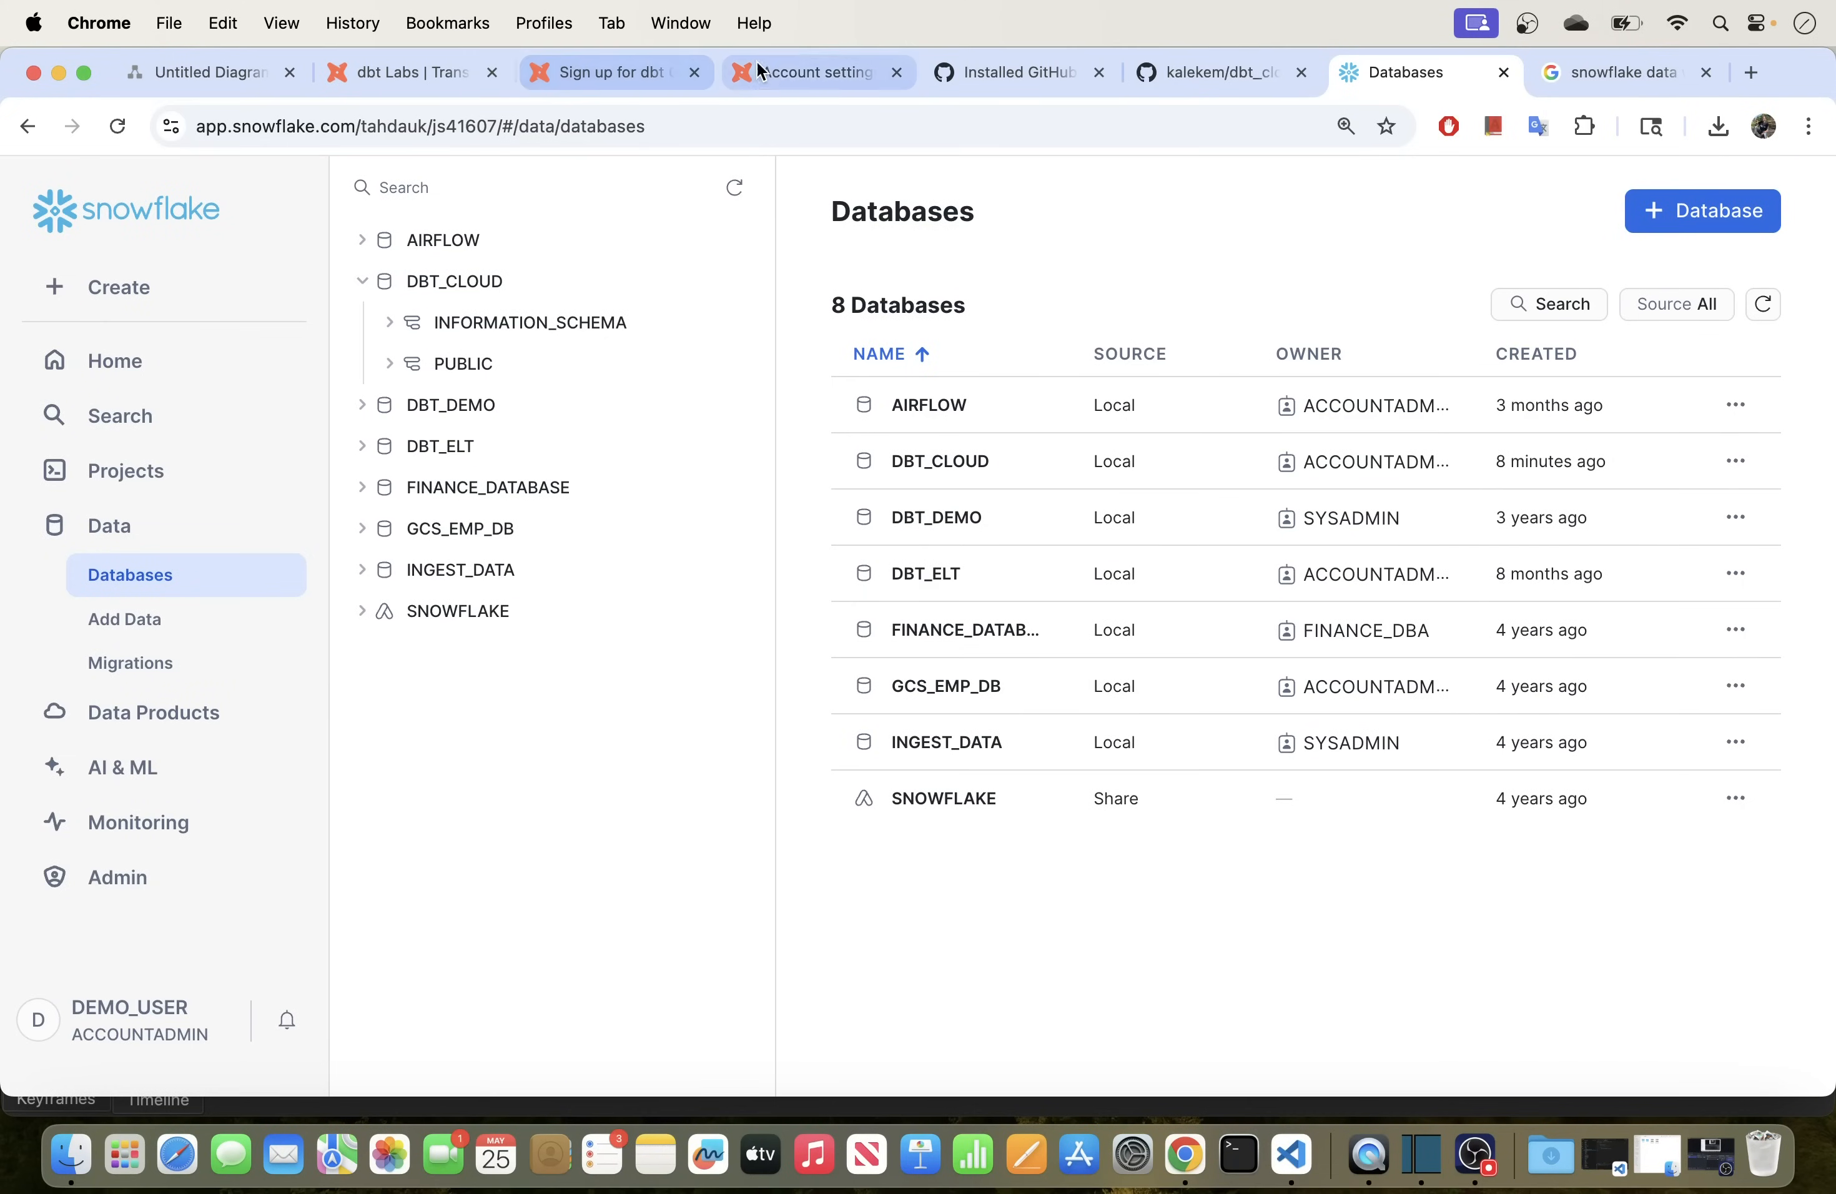
click(797, 69)
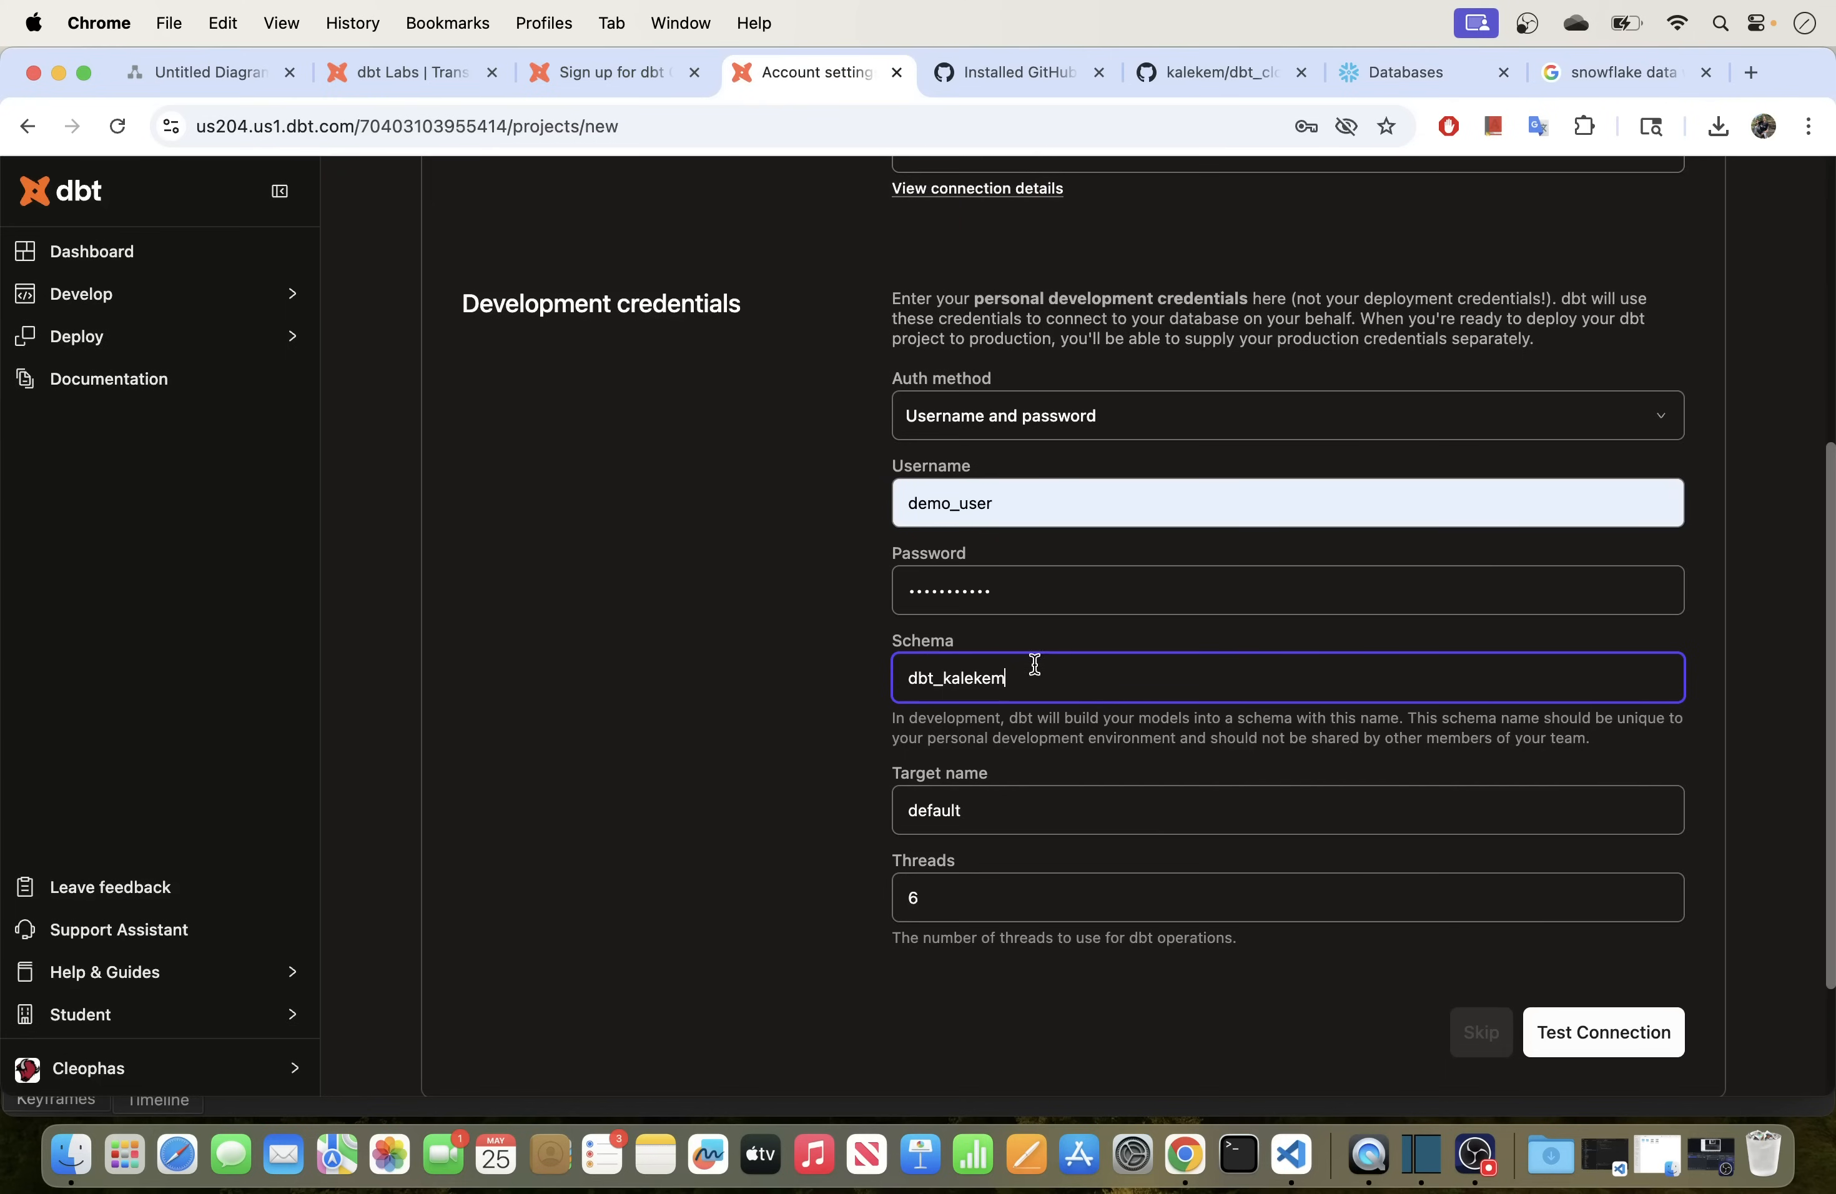
click(1364, 85)
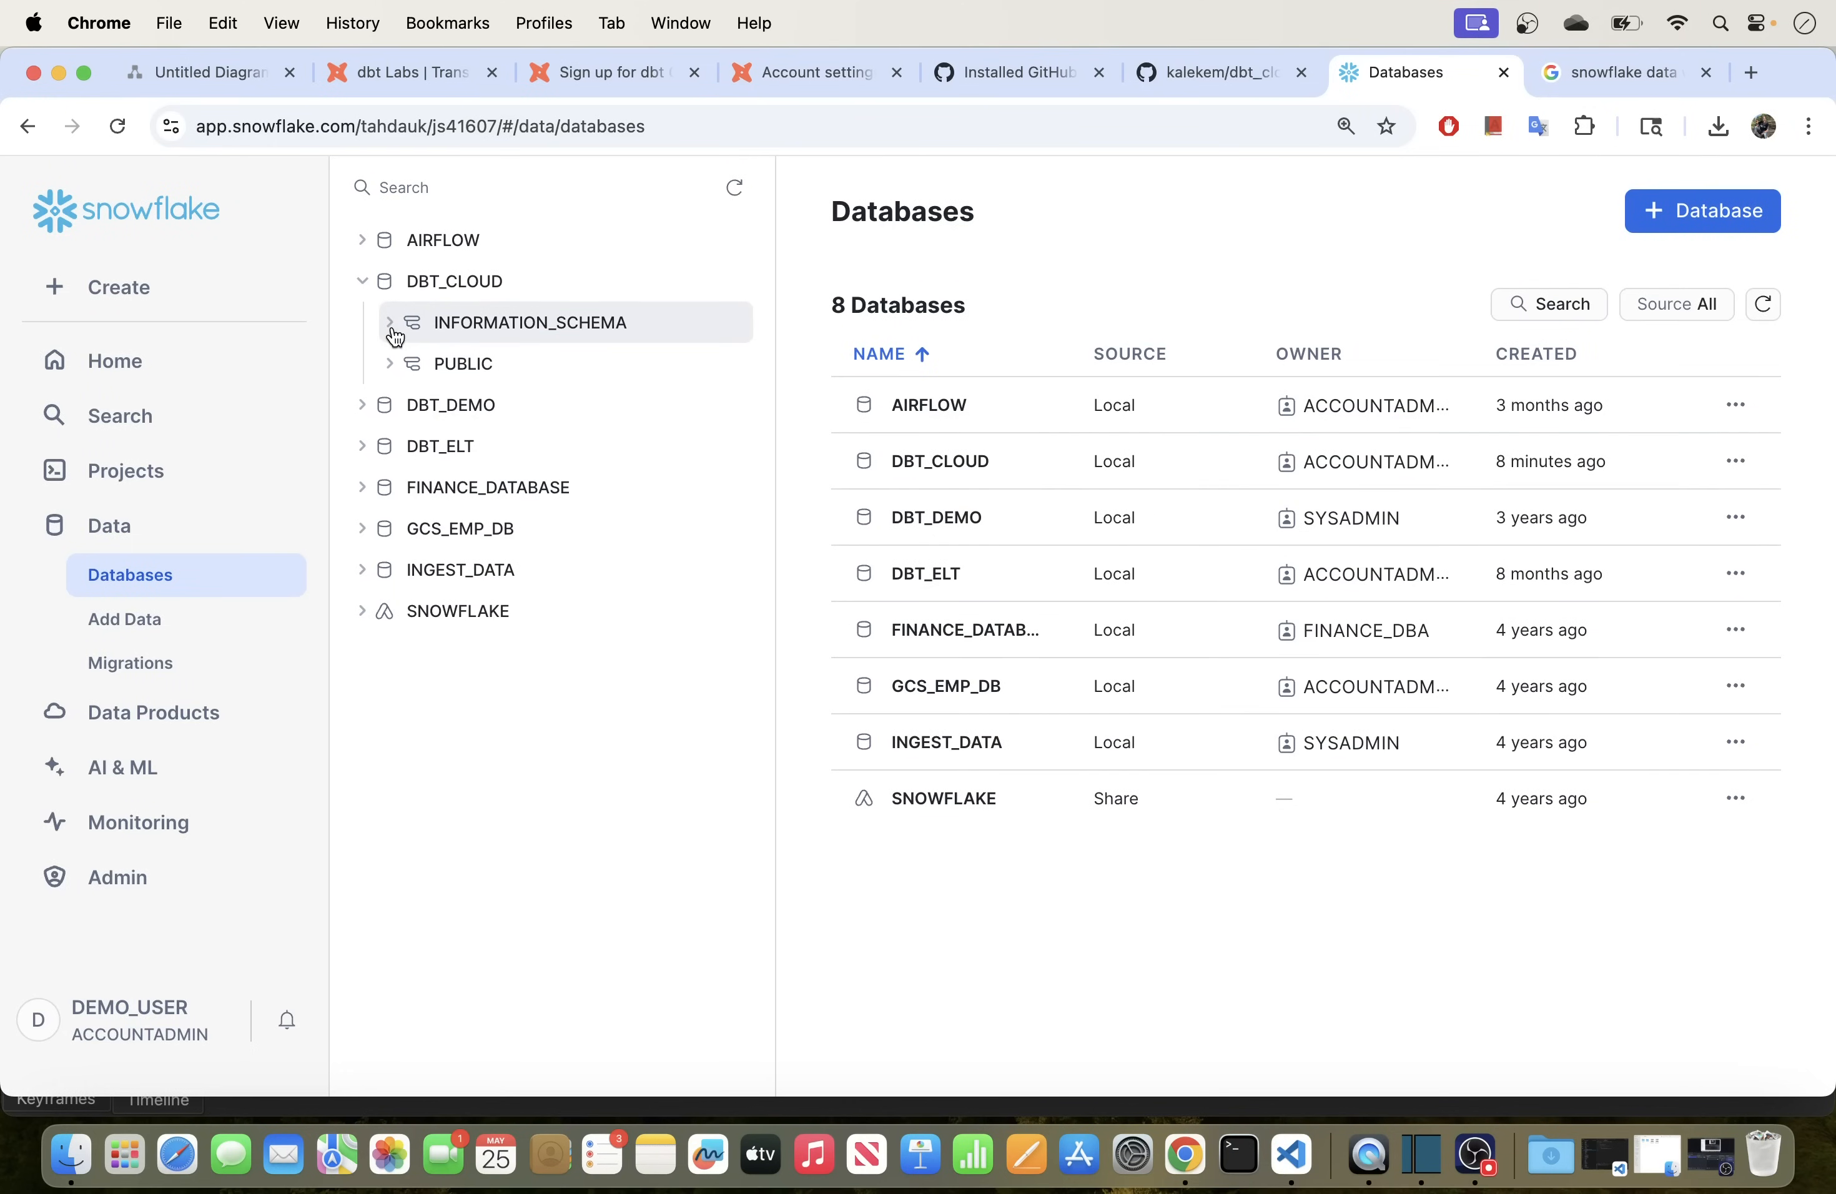
Step: Return to the dbt Cloud project setup, set the development credentials' threads to 3 and test the connection
click(423, 57)
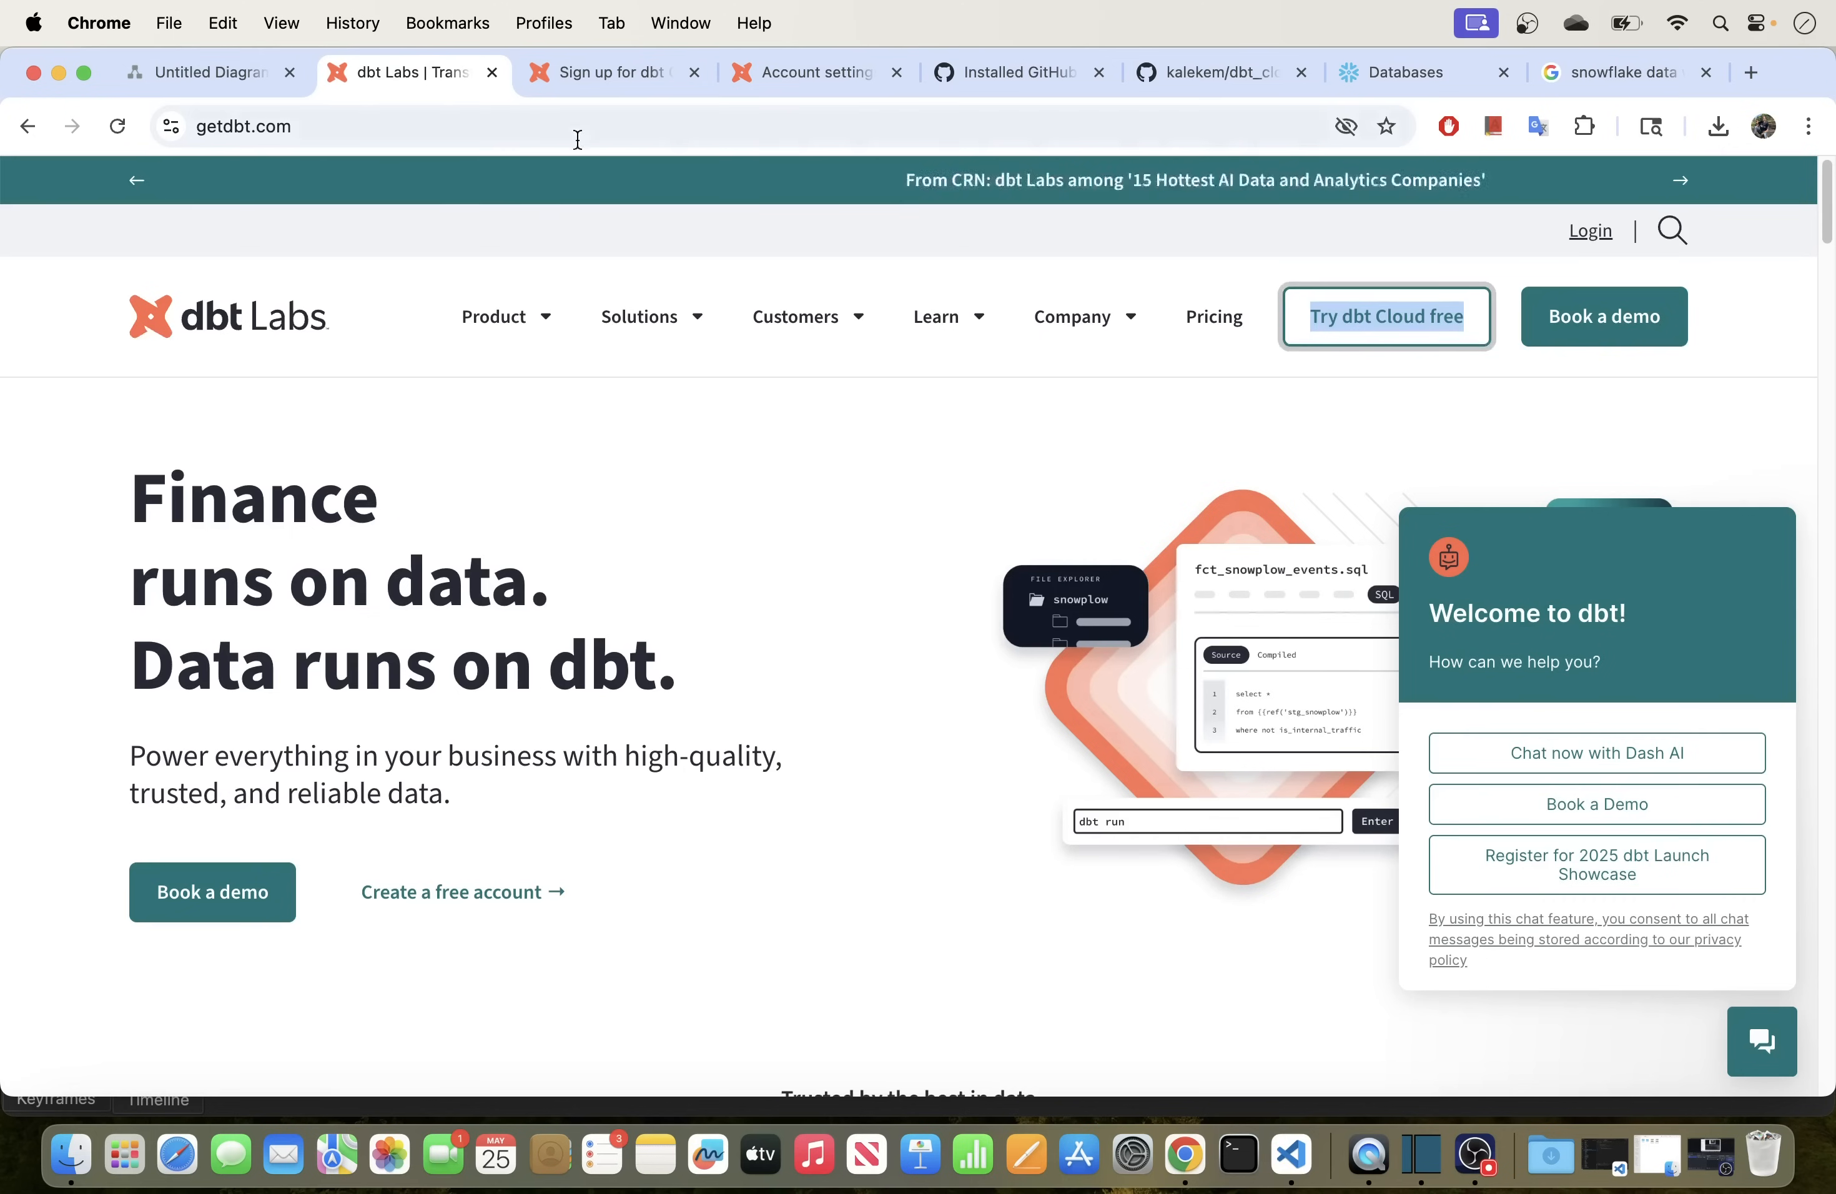
click(620, 67)
click(772, 67)
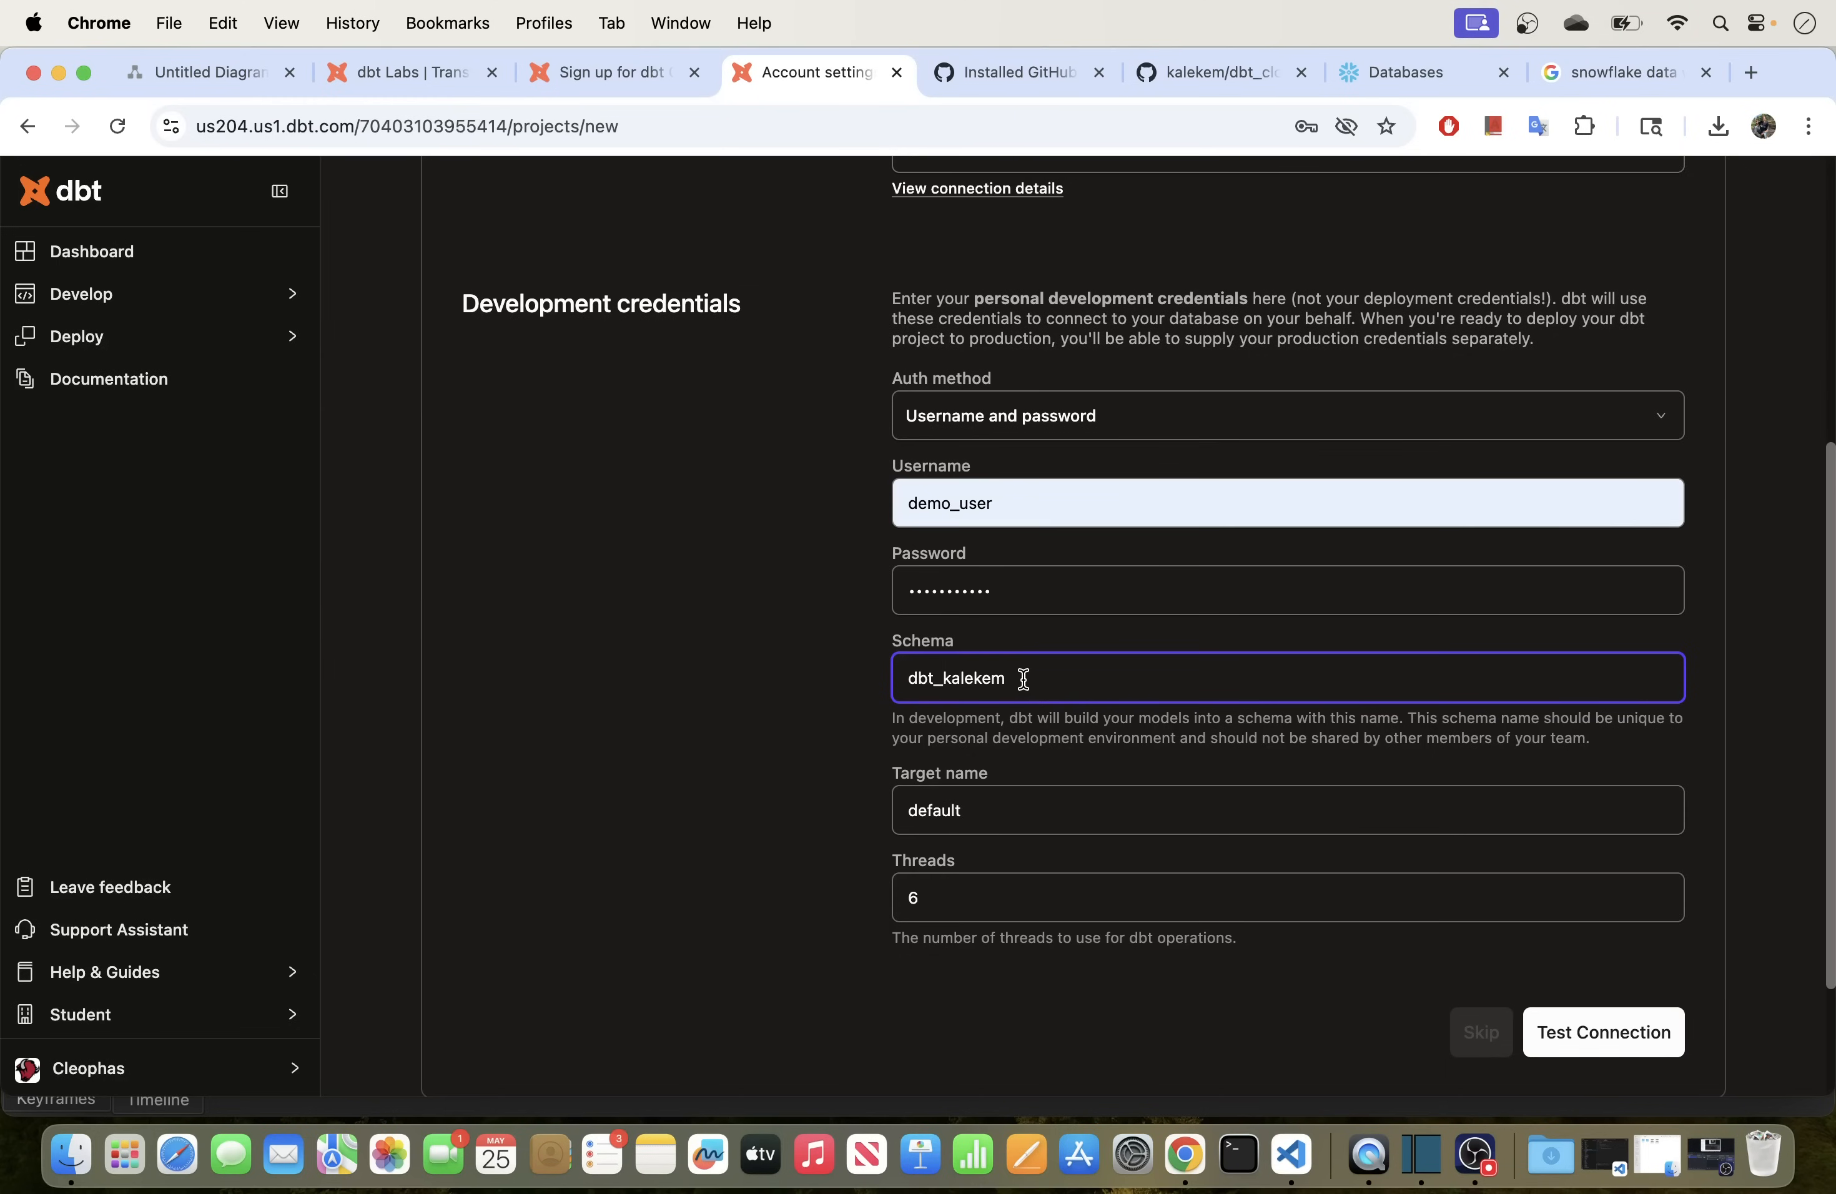
scroll(1039, 771, down, 1)
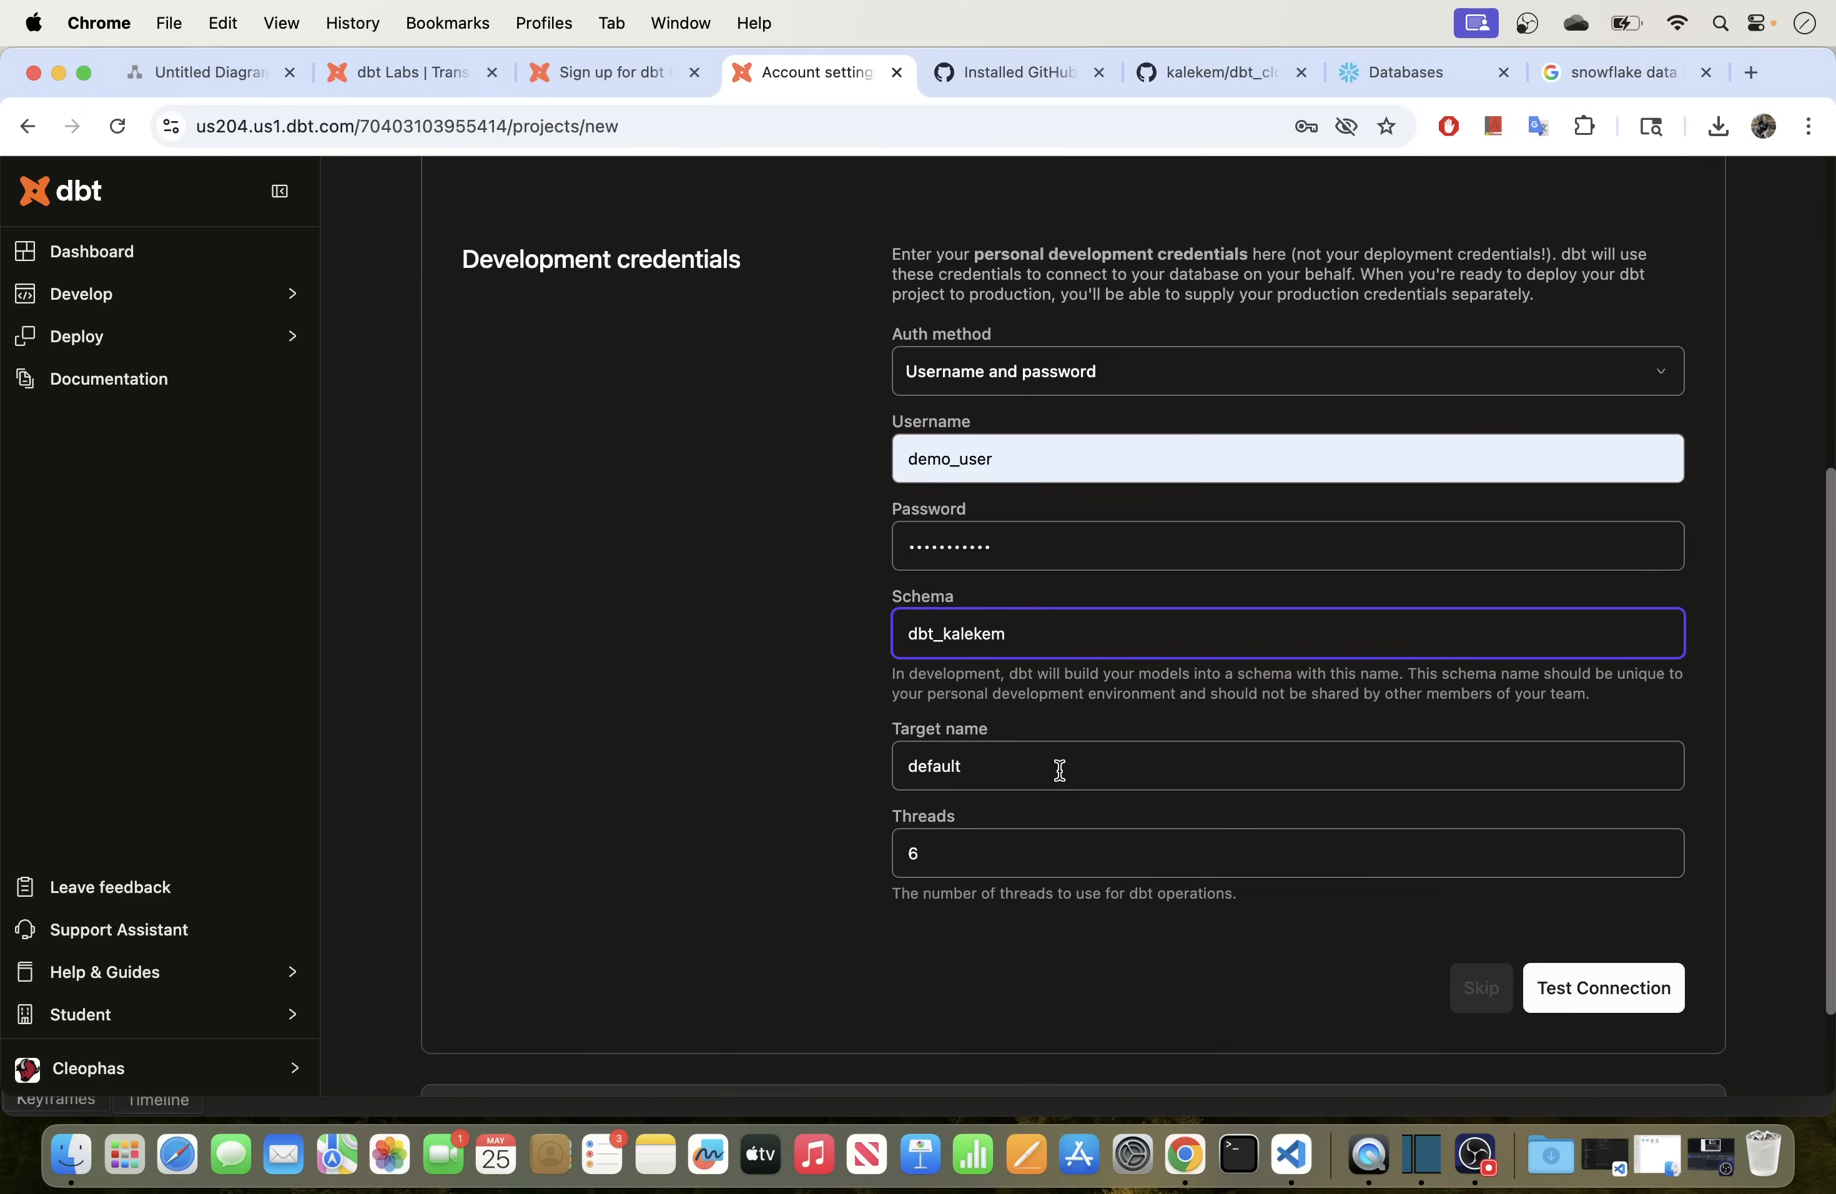
scroll(1050, 746, down, 3)
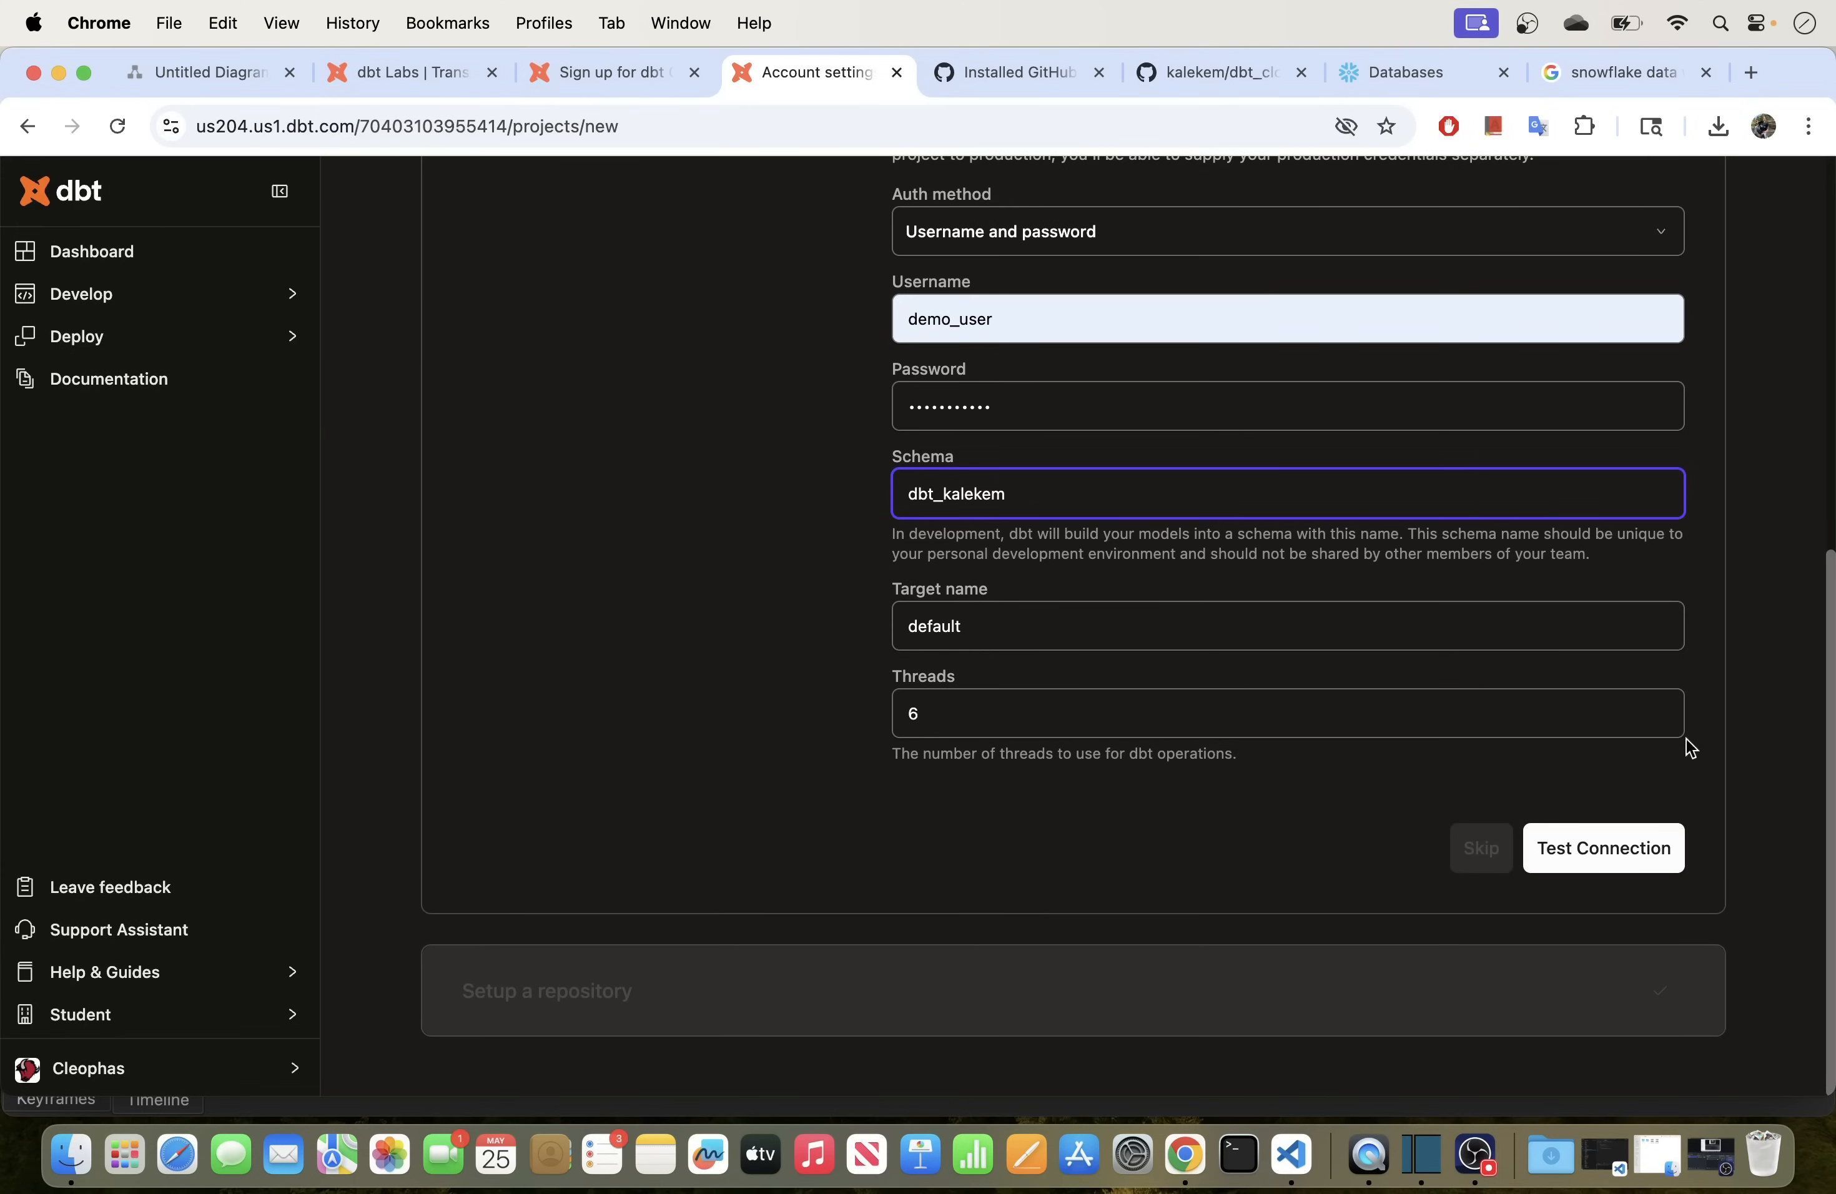
click(1659, 720)
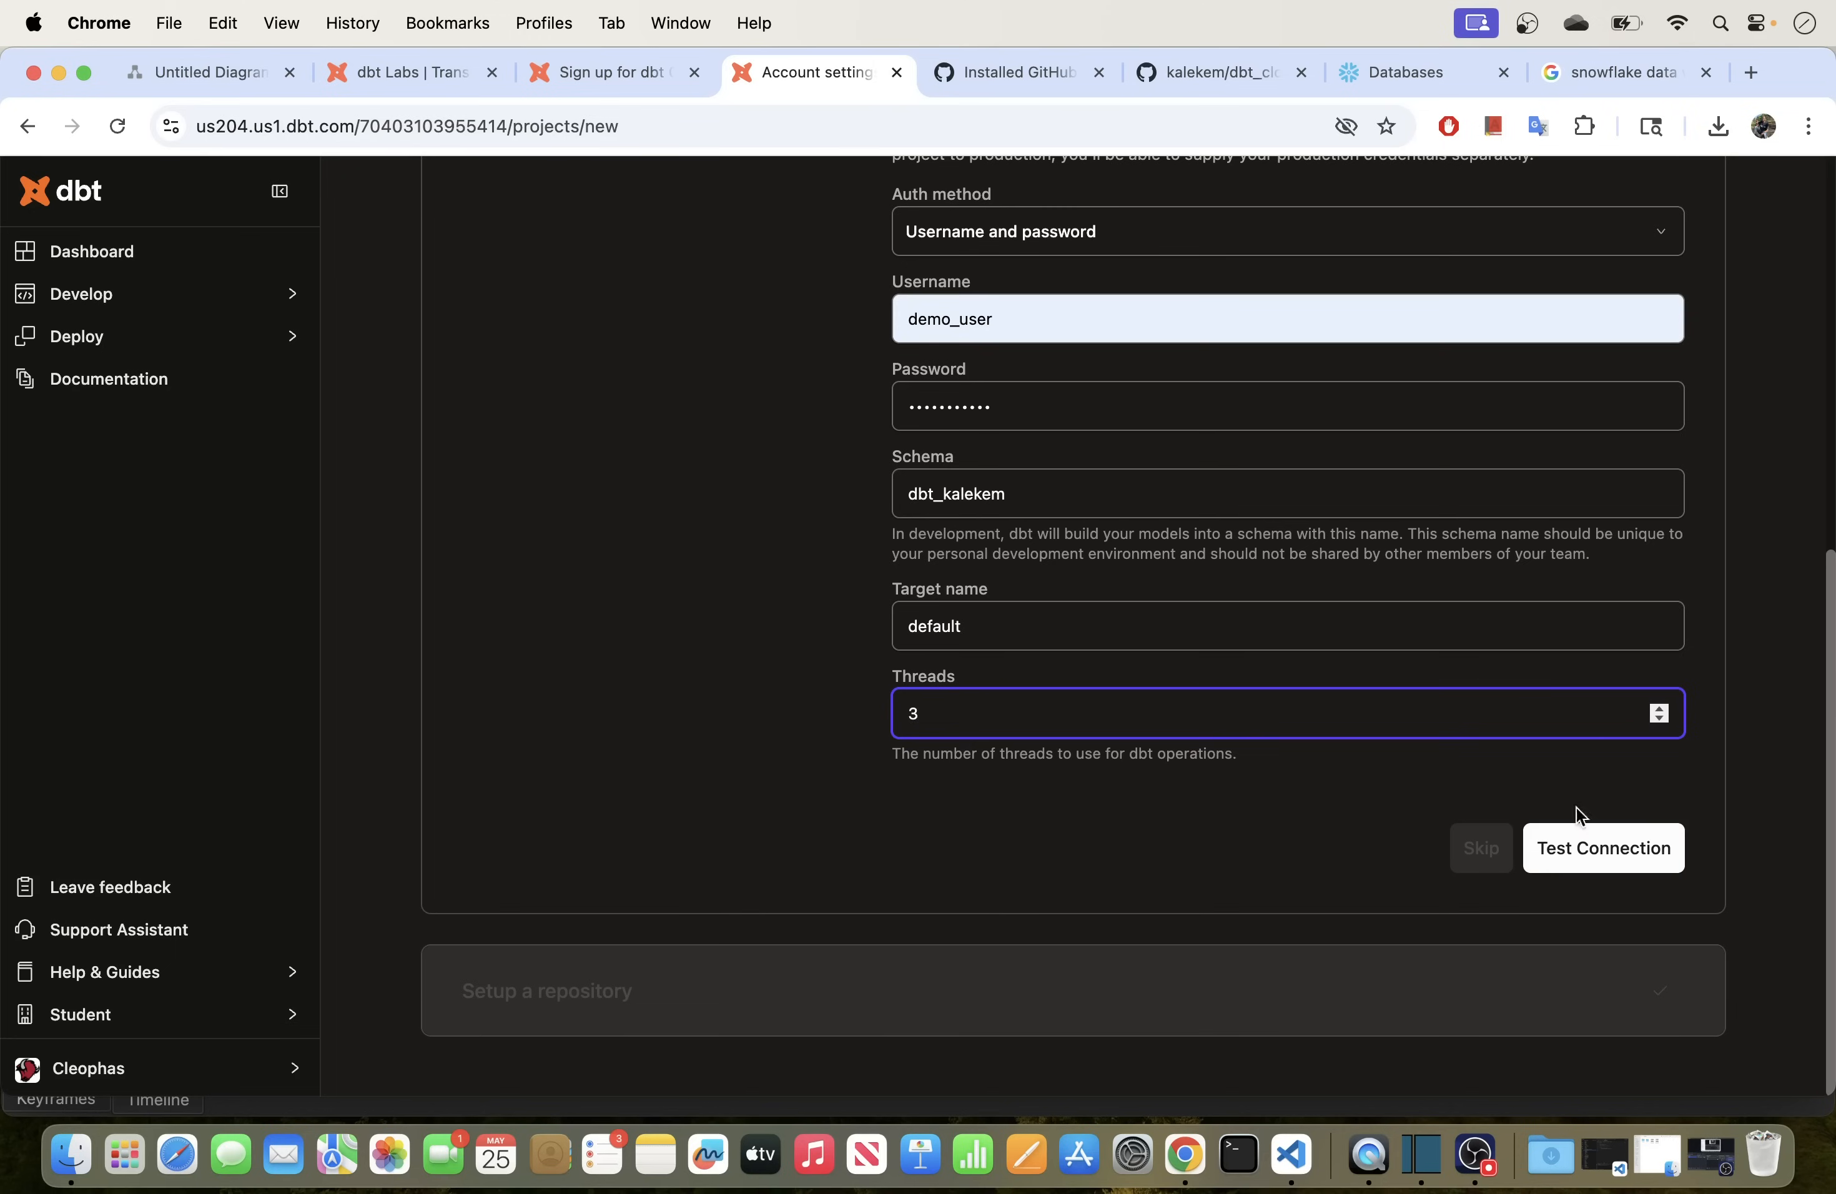
click(1587, 857)
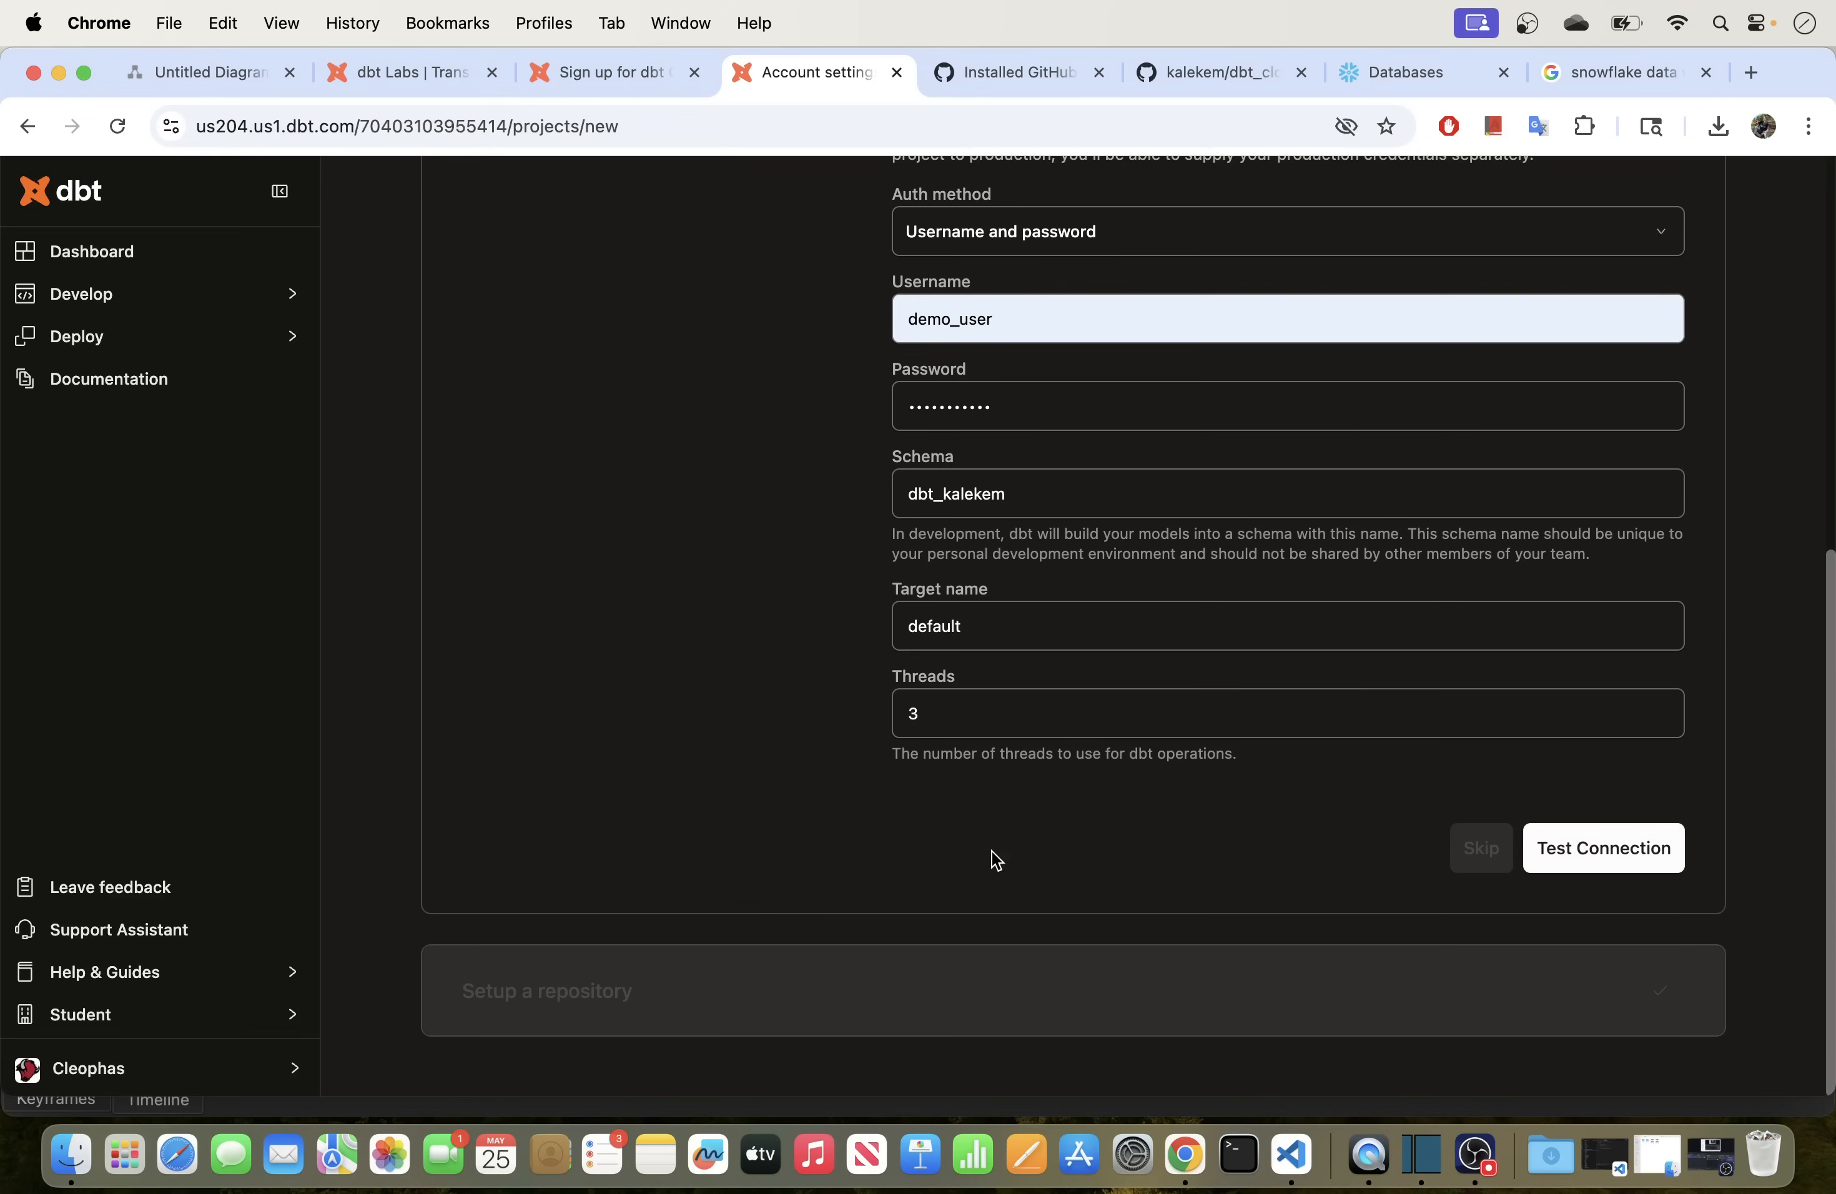
scroll(1226, 793, up, 8)
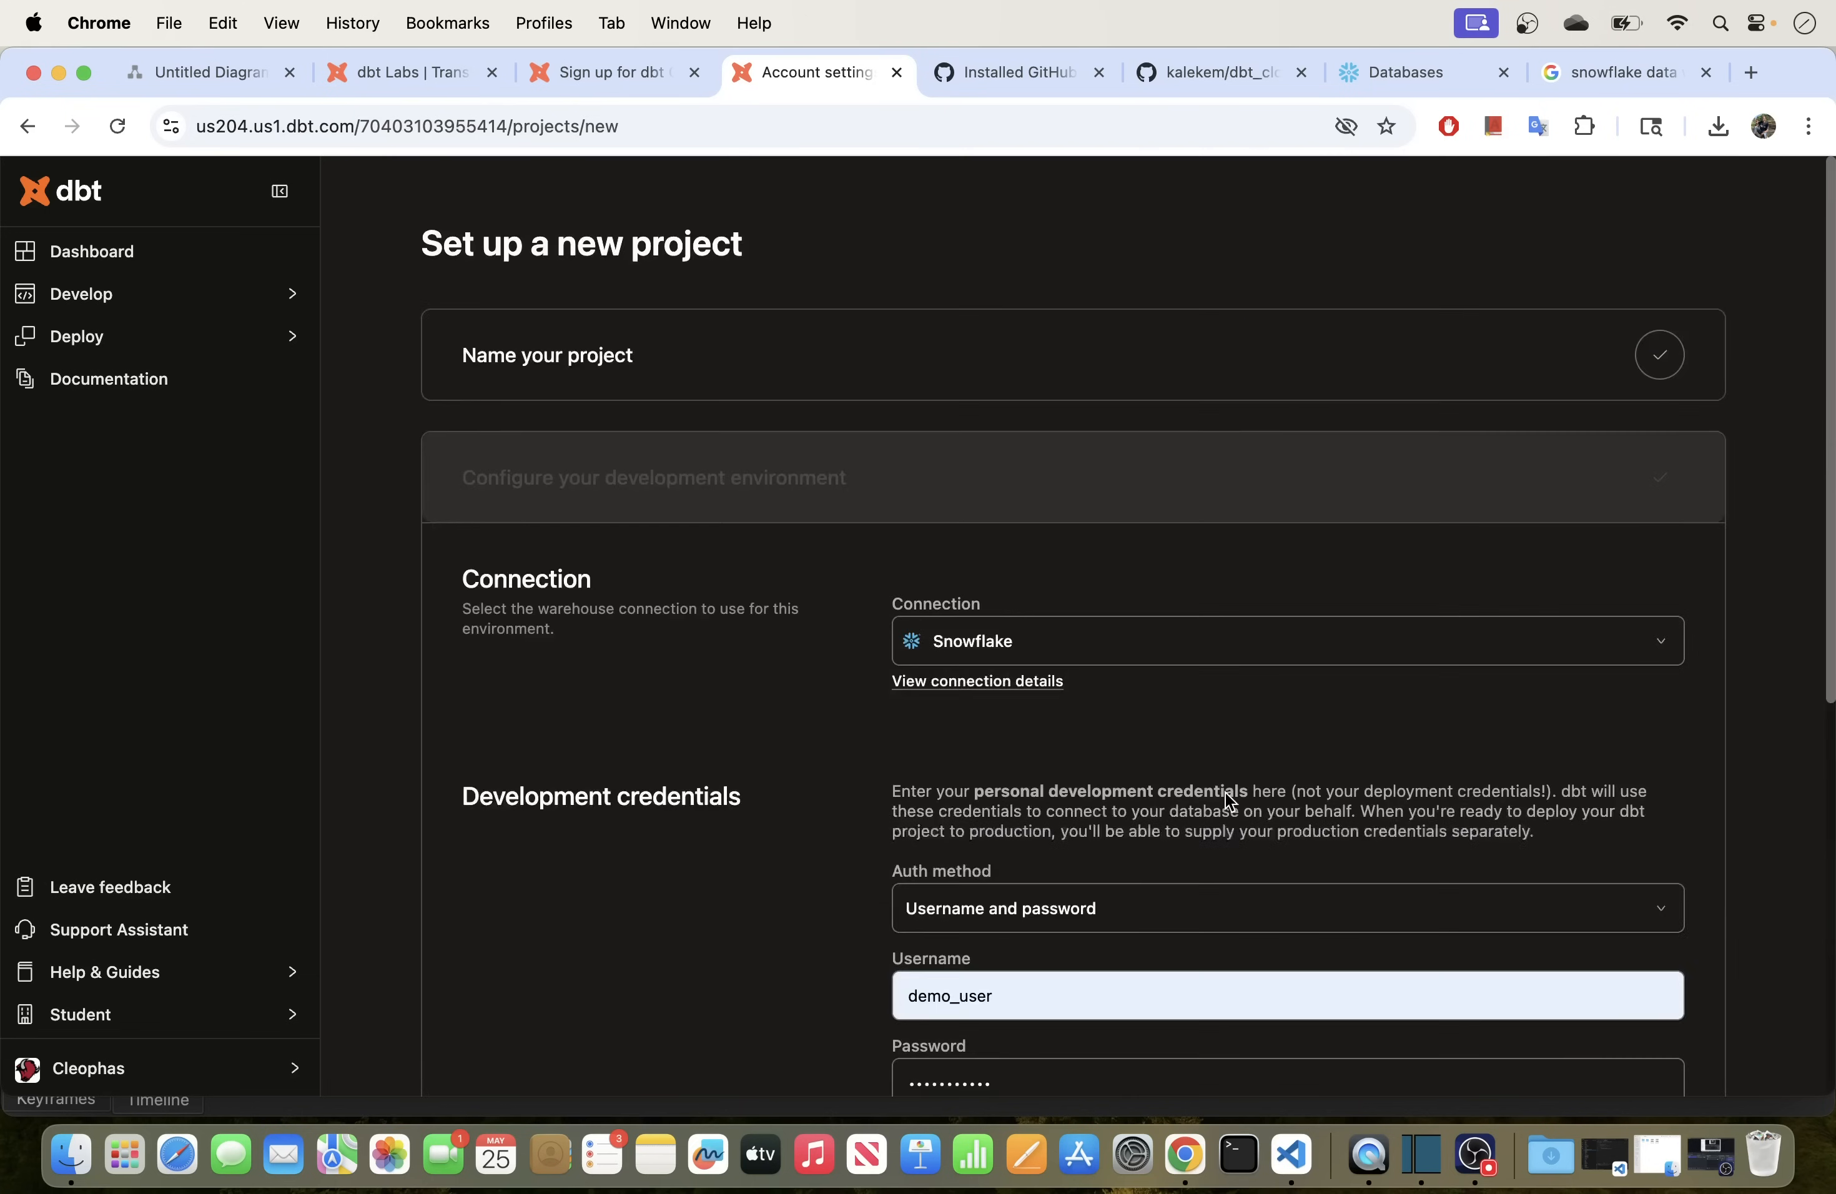
scroll(1226, 793, down, 8)
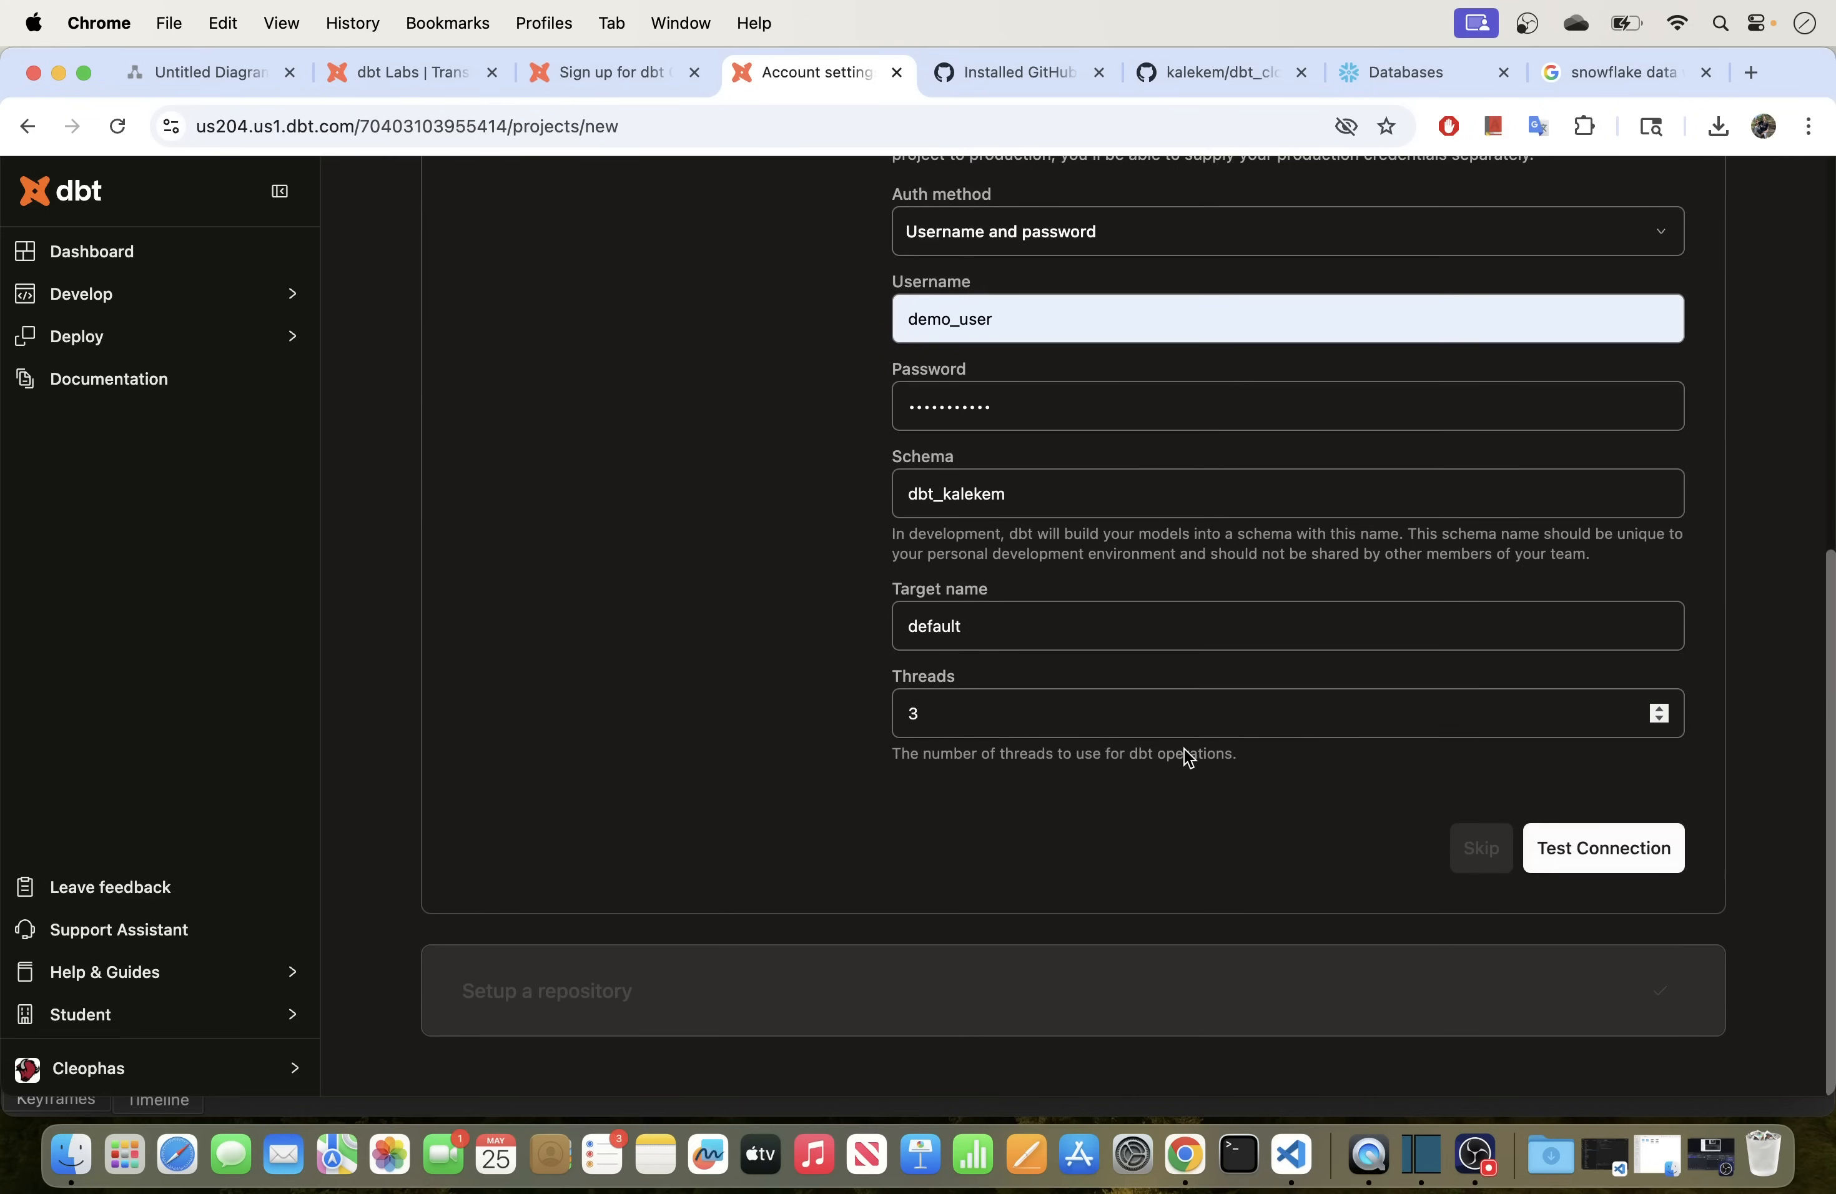
scroll(1185, 751, up, 5)
scroll(1185, 750, up, 3)
scroll(1293, 798, down, 7)
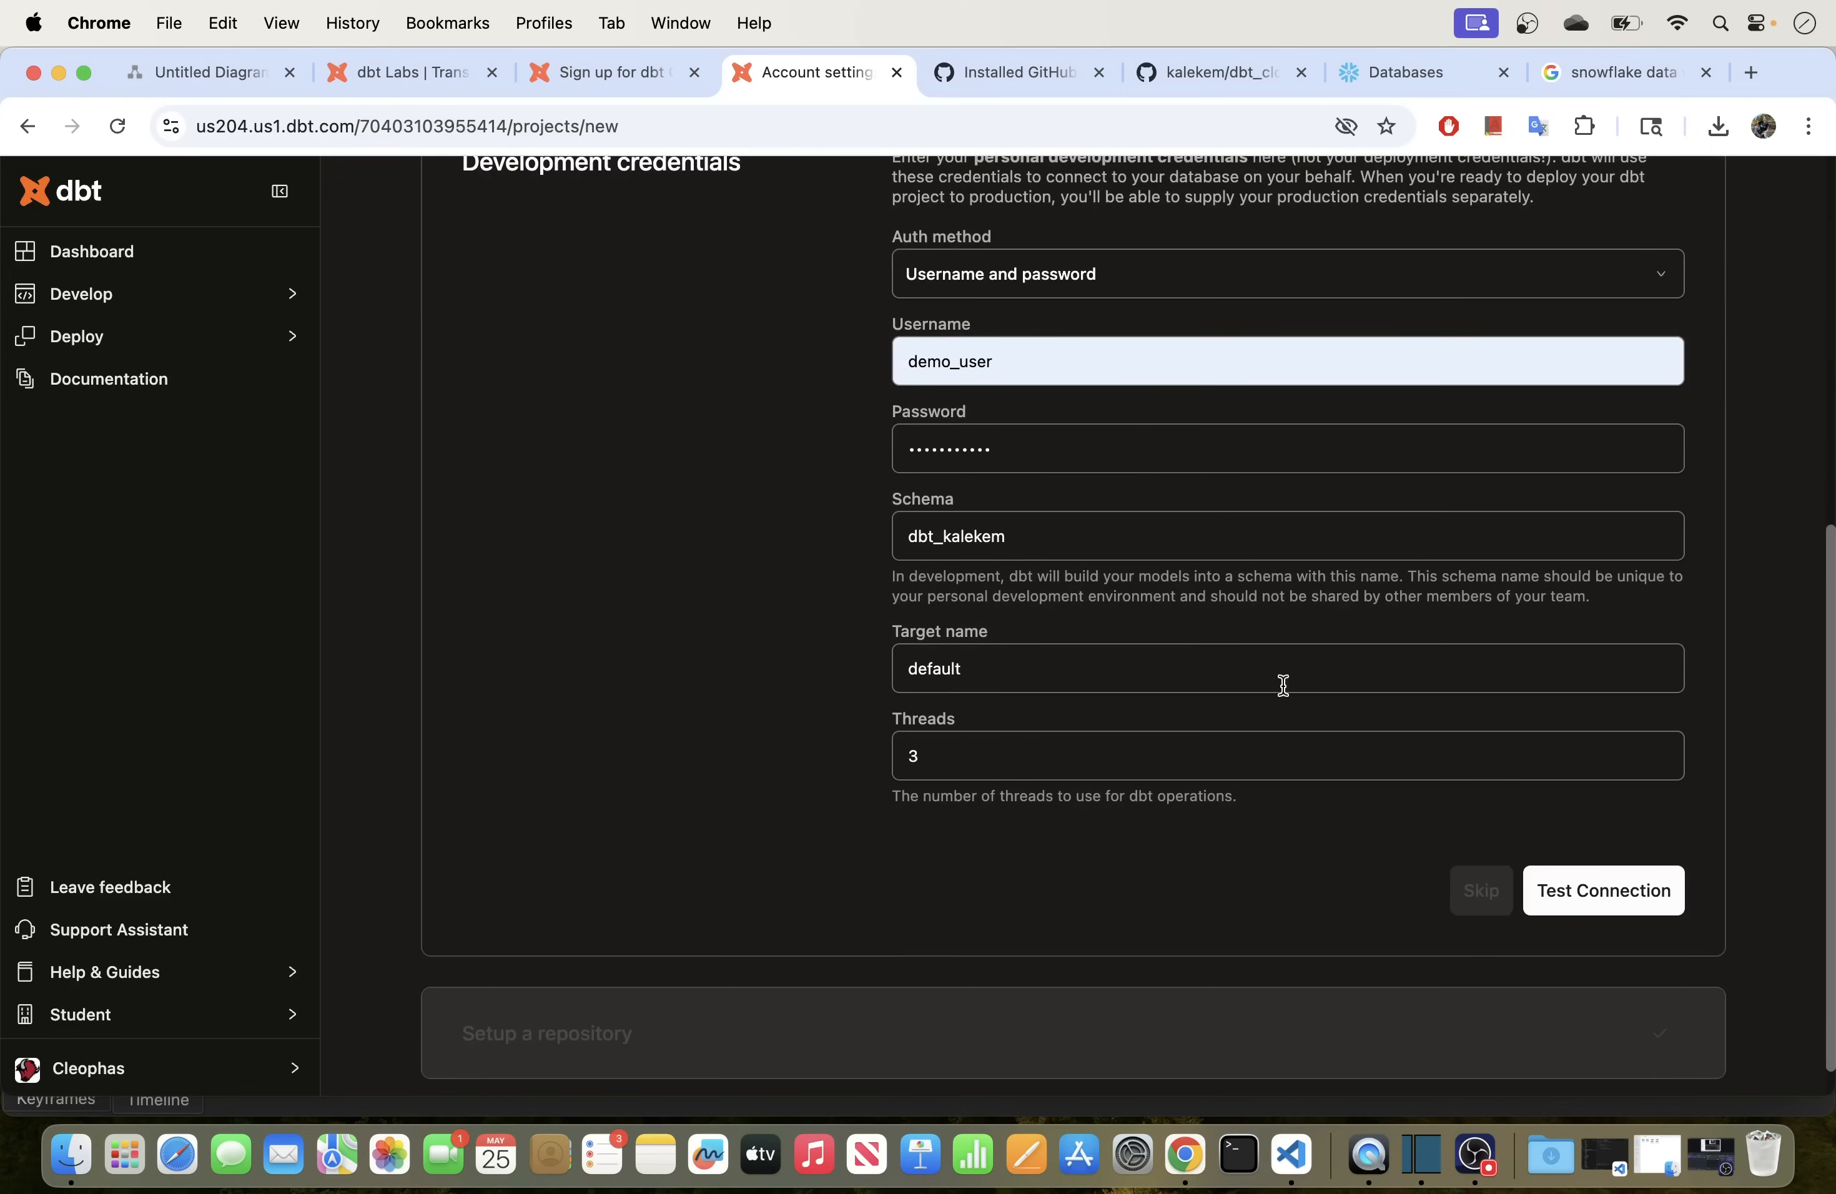
Step: Reload the project setup page and try to create the project Analytics again
click(116, 131)
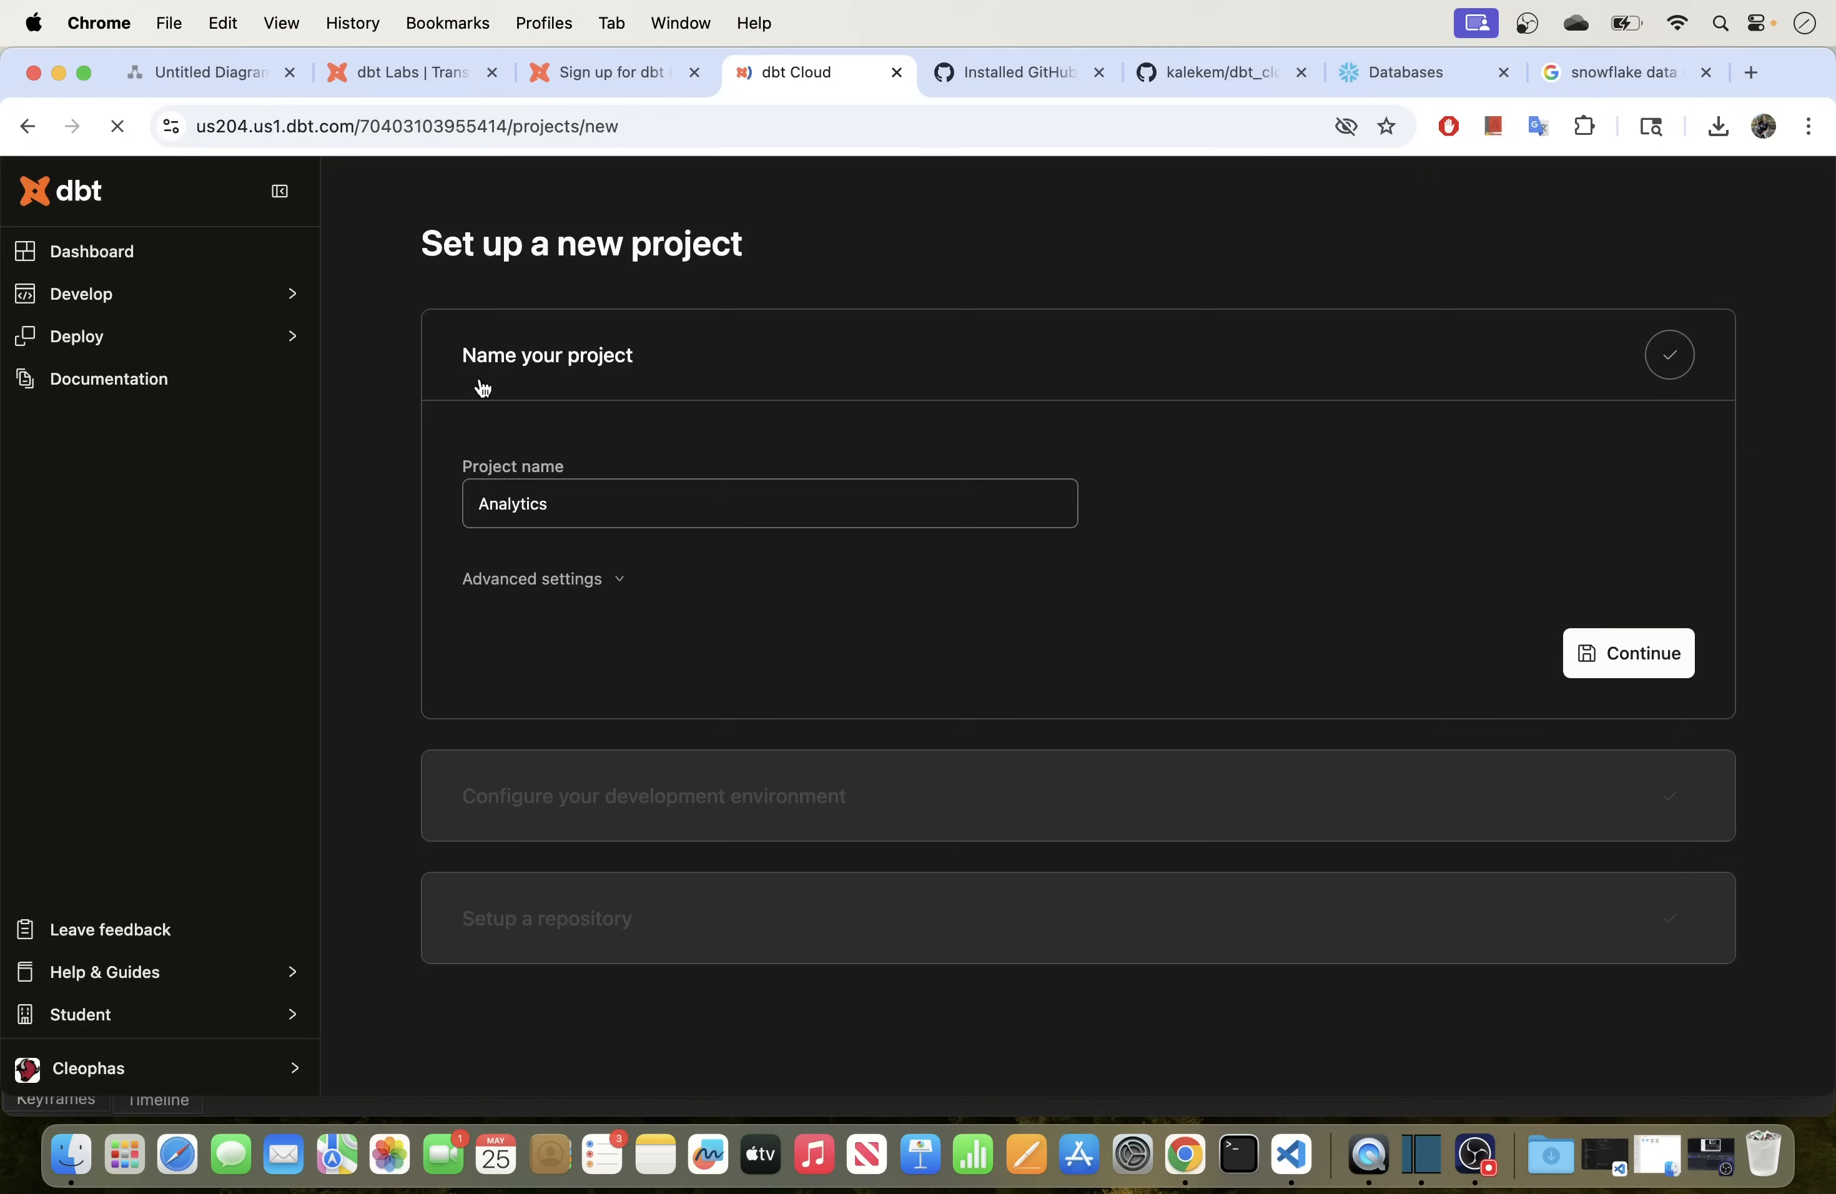
click(1613, 653)
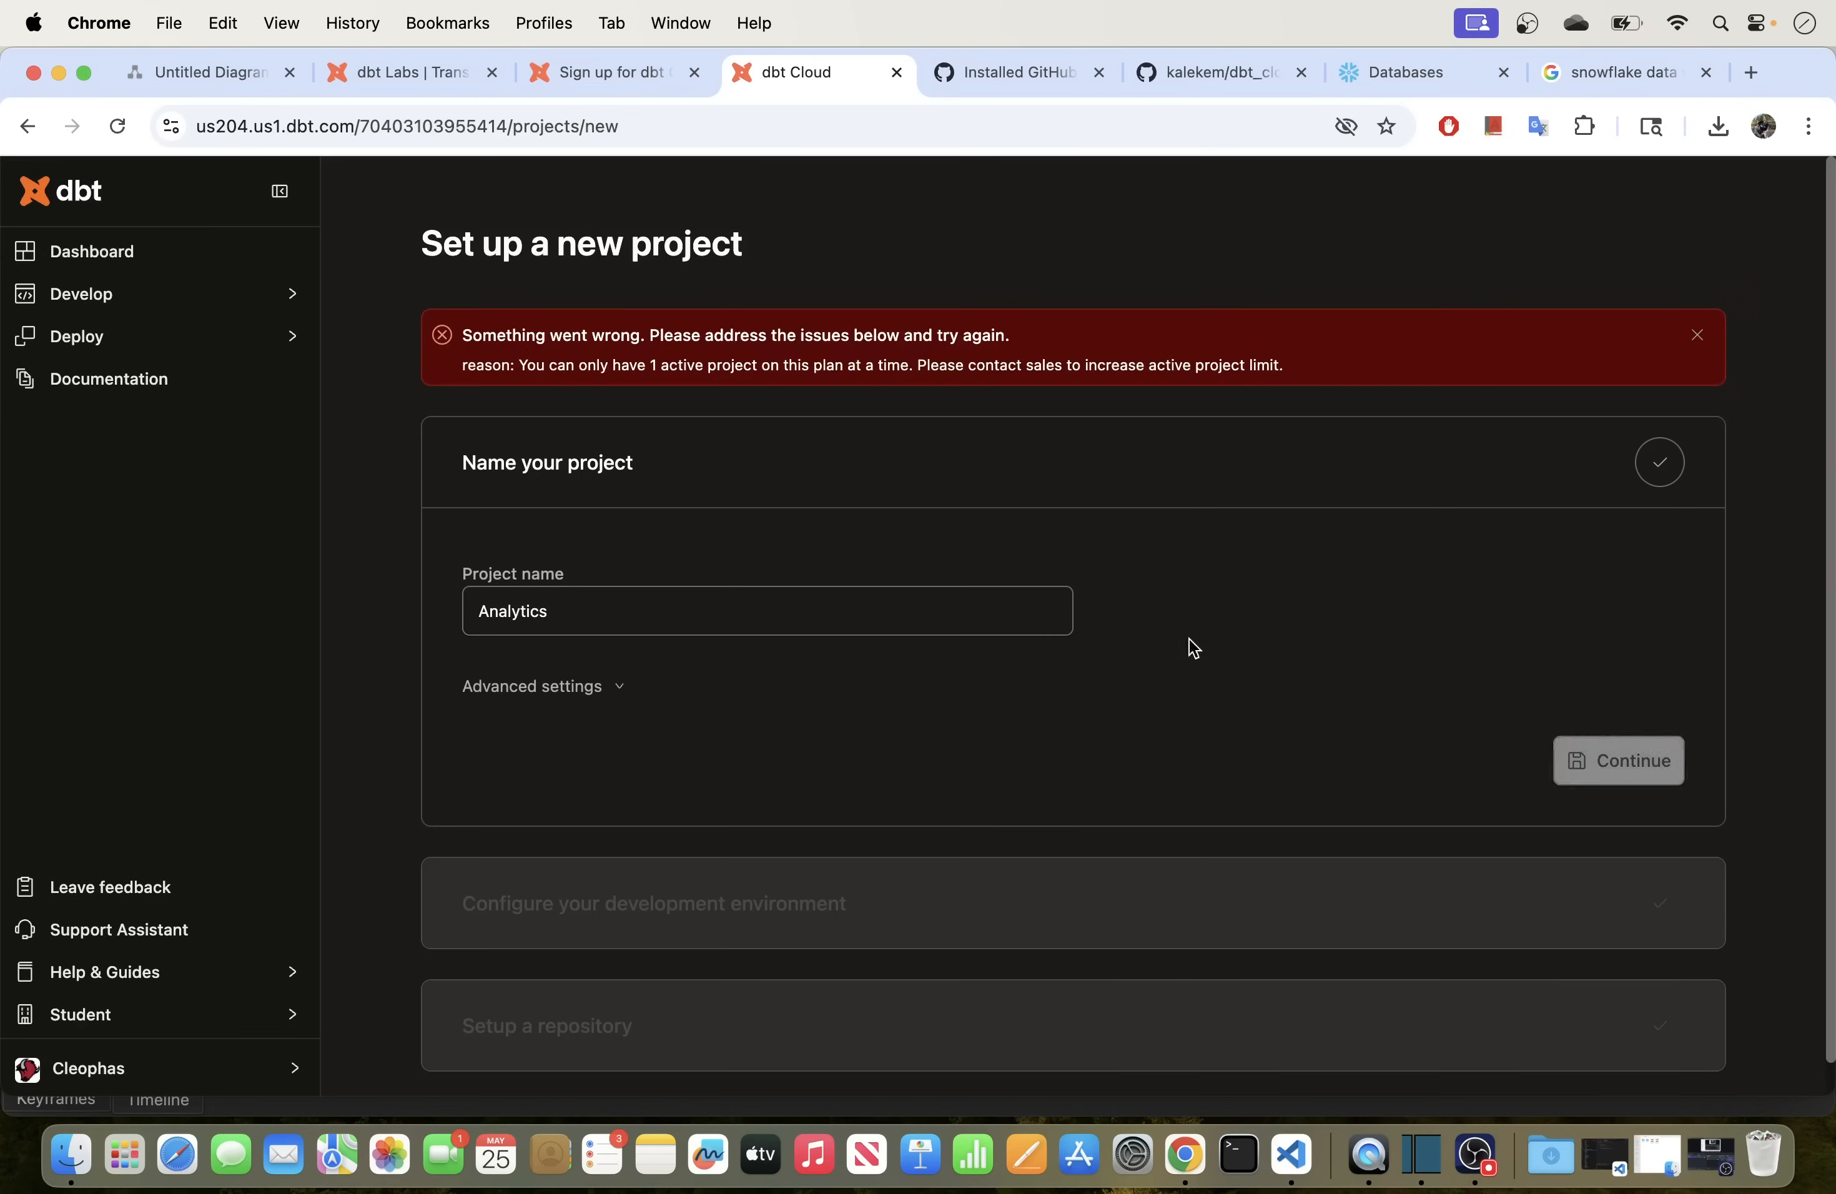
click(1698, 335)
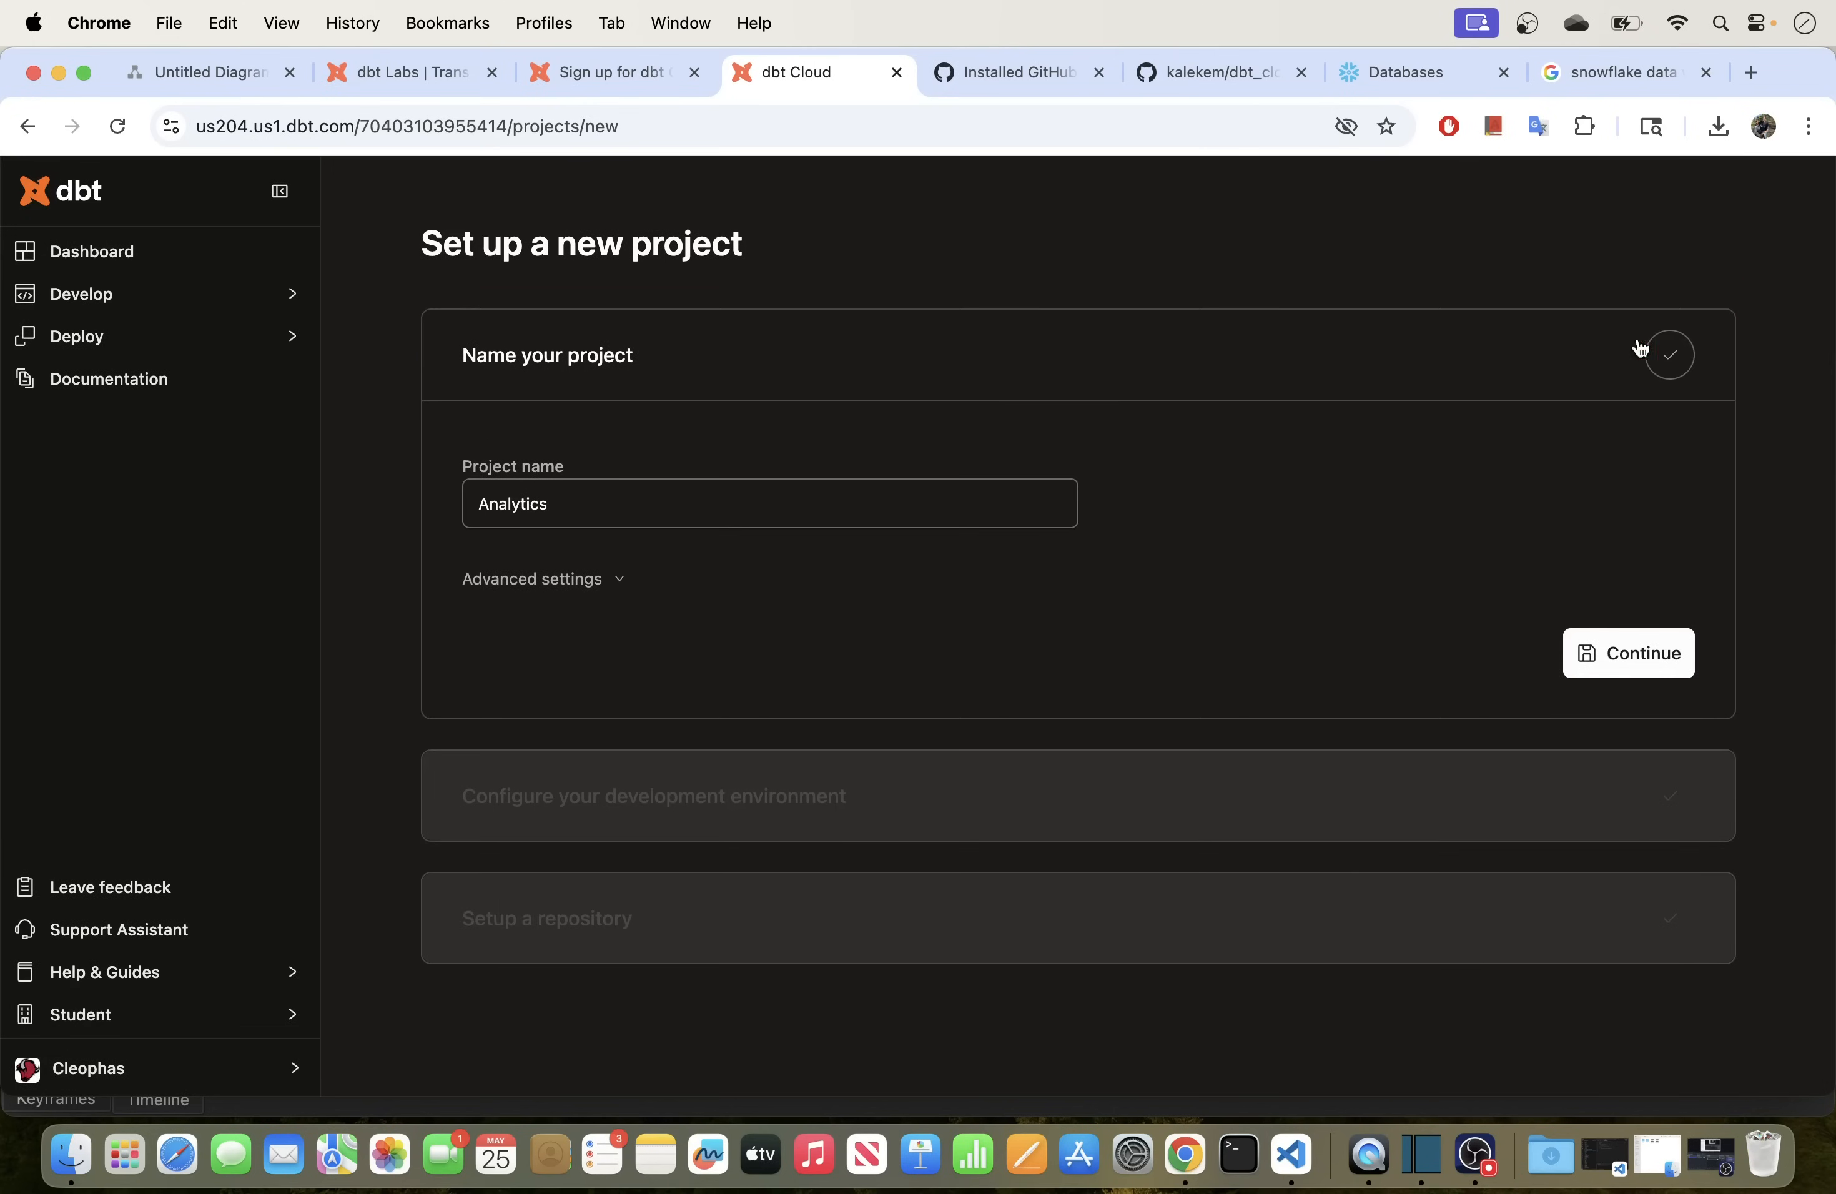
Step: Delete the existing Analytics project from the account's project settings
click(217, 1072)
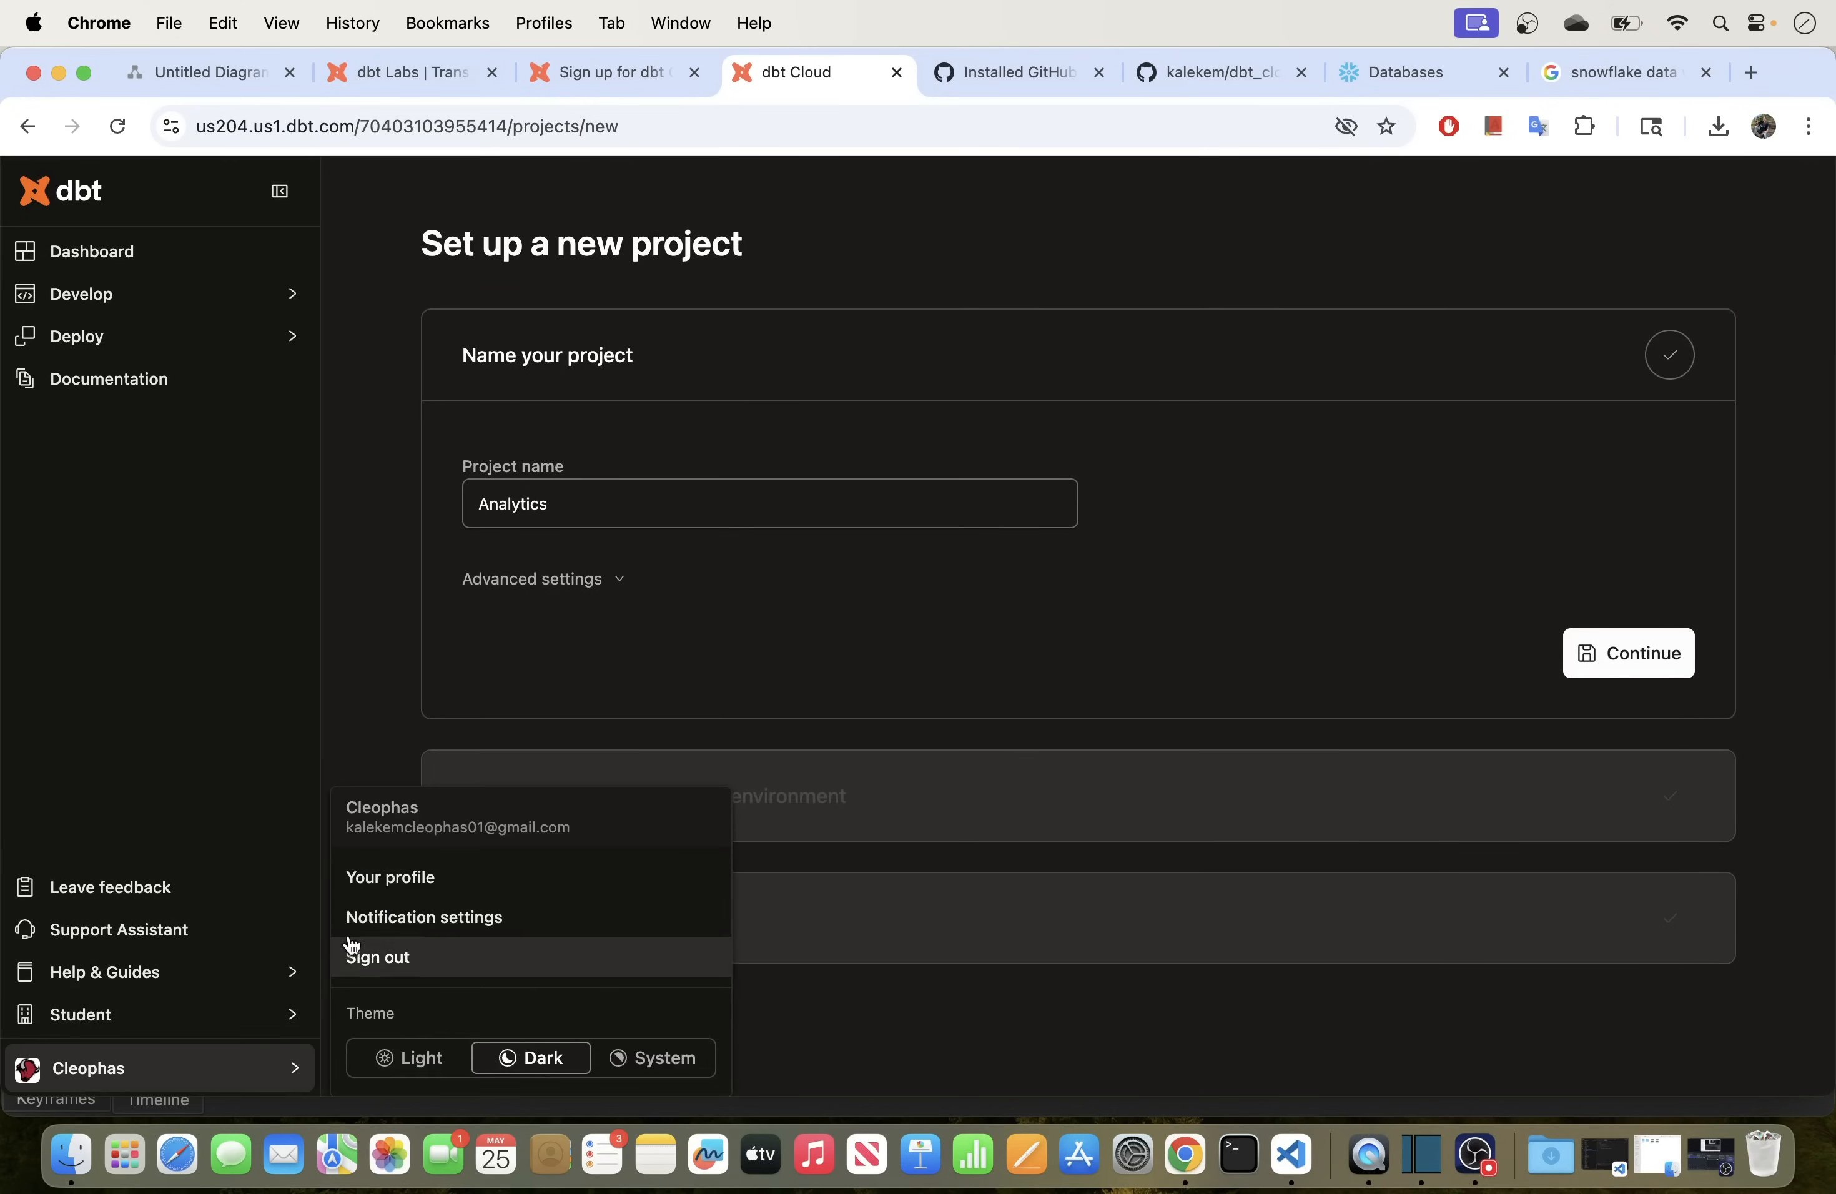
click(404, 879)
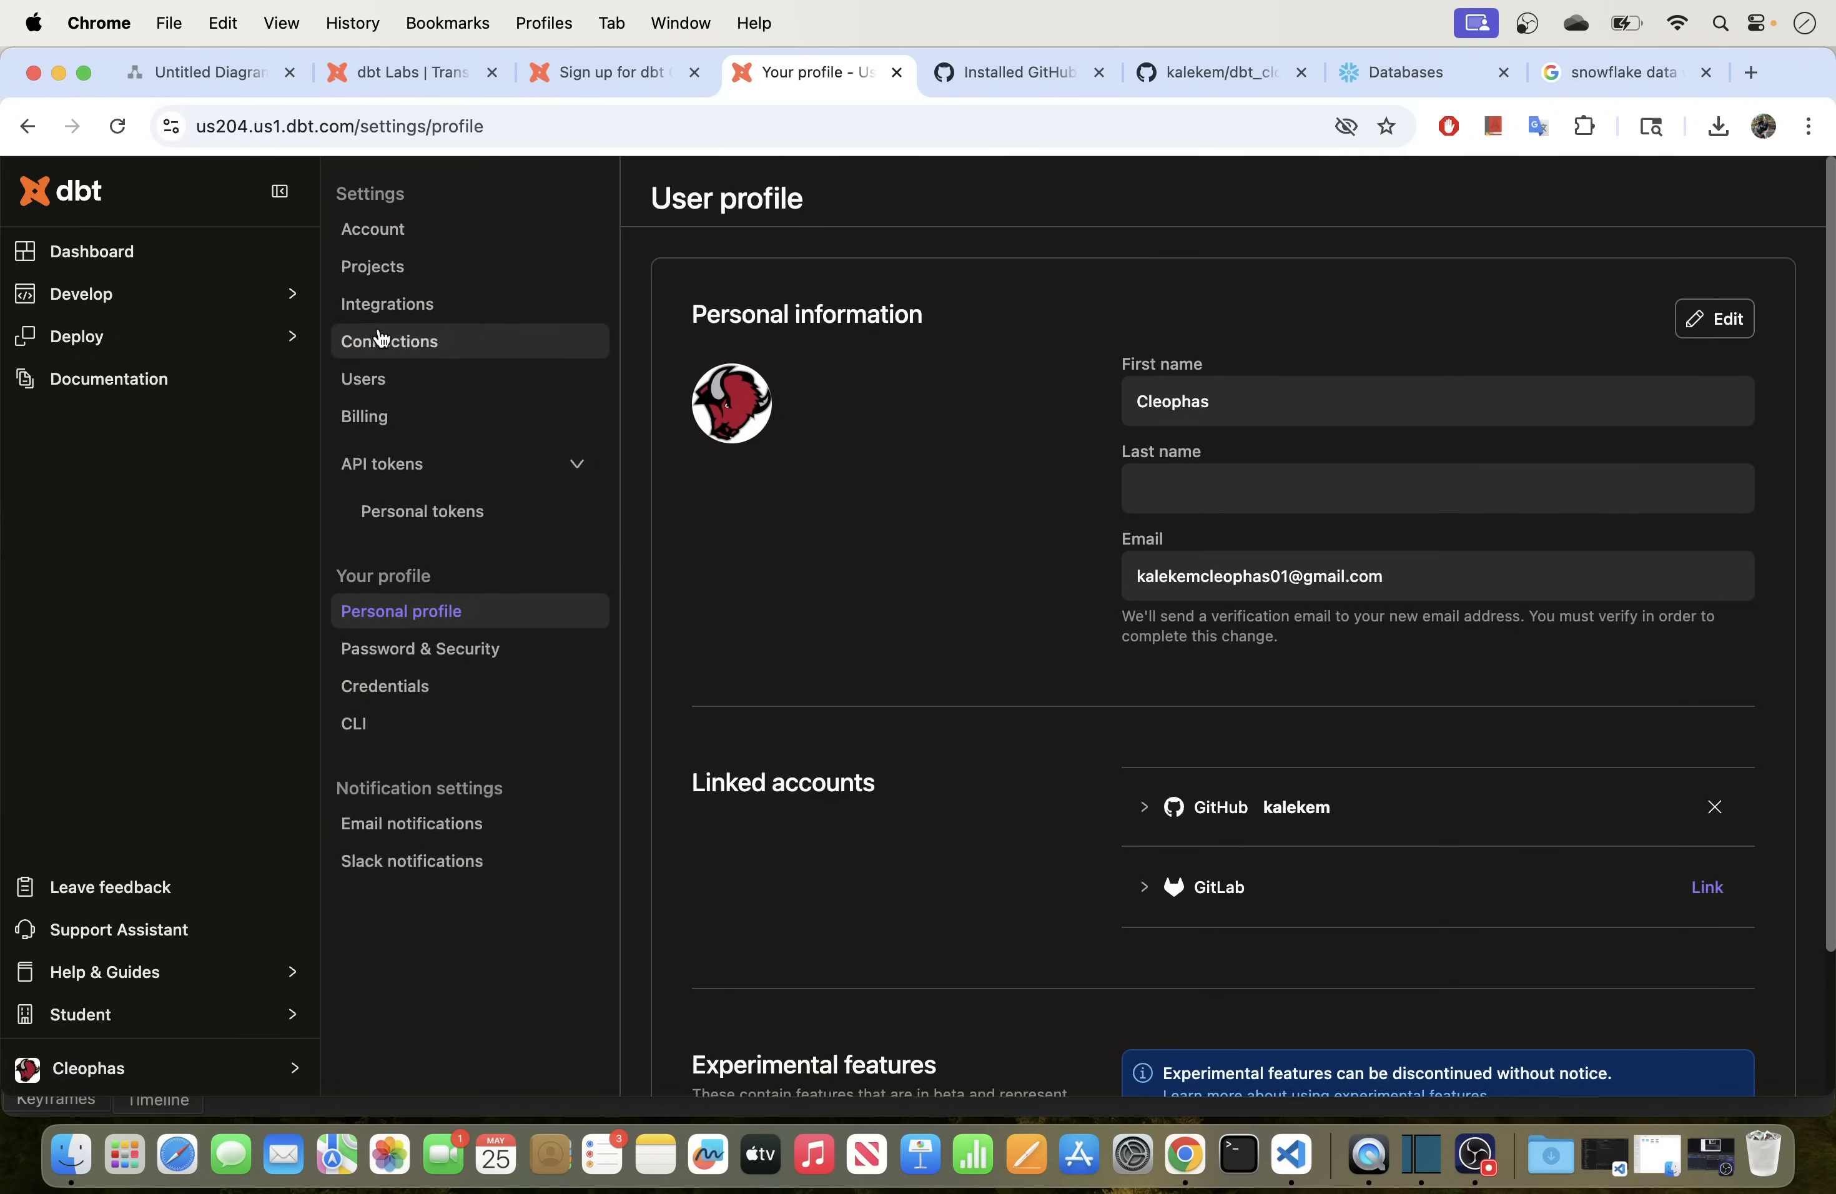
click(404, 268)
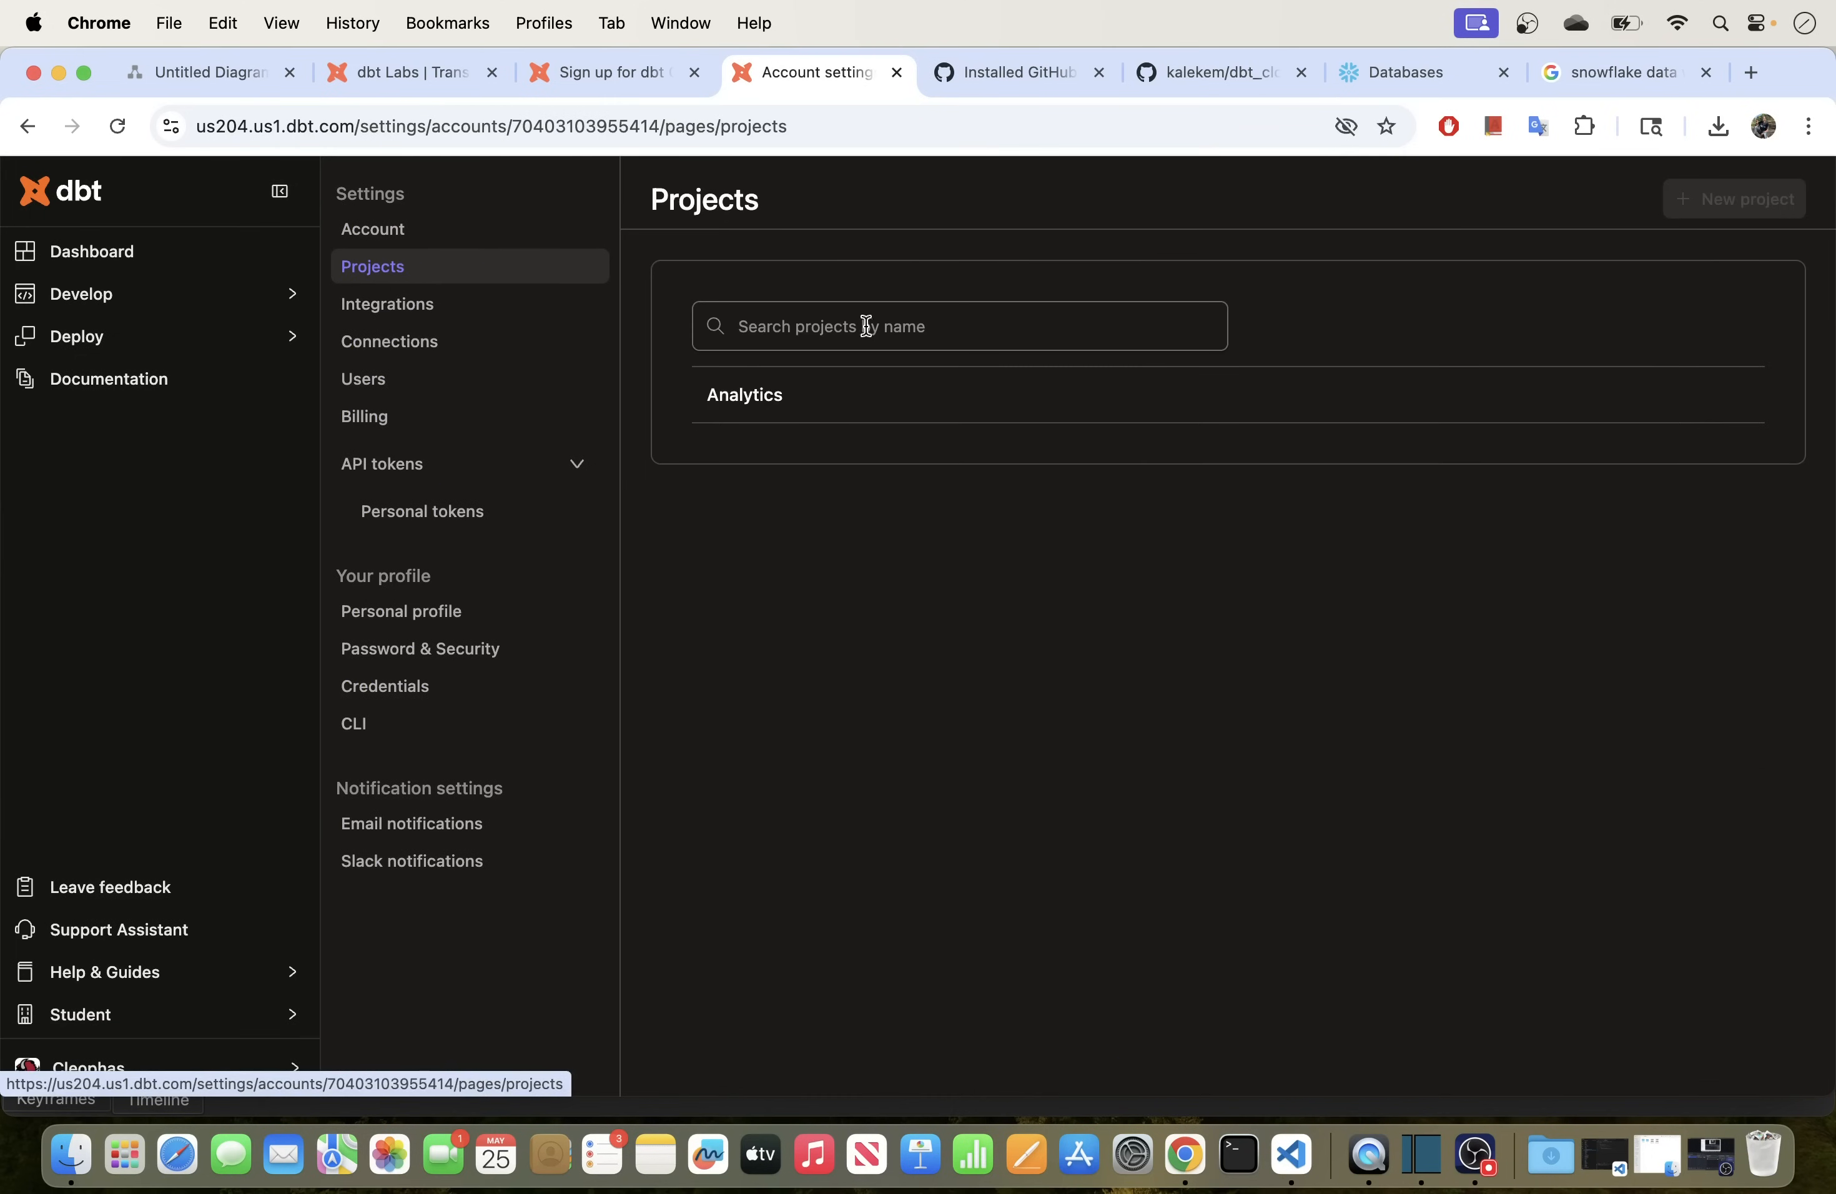
click(955, 394)
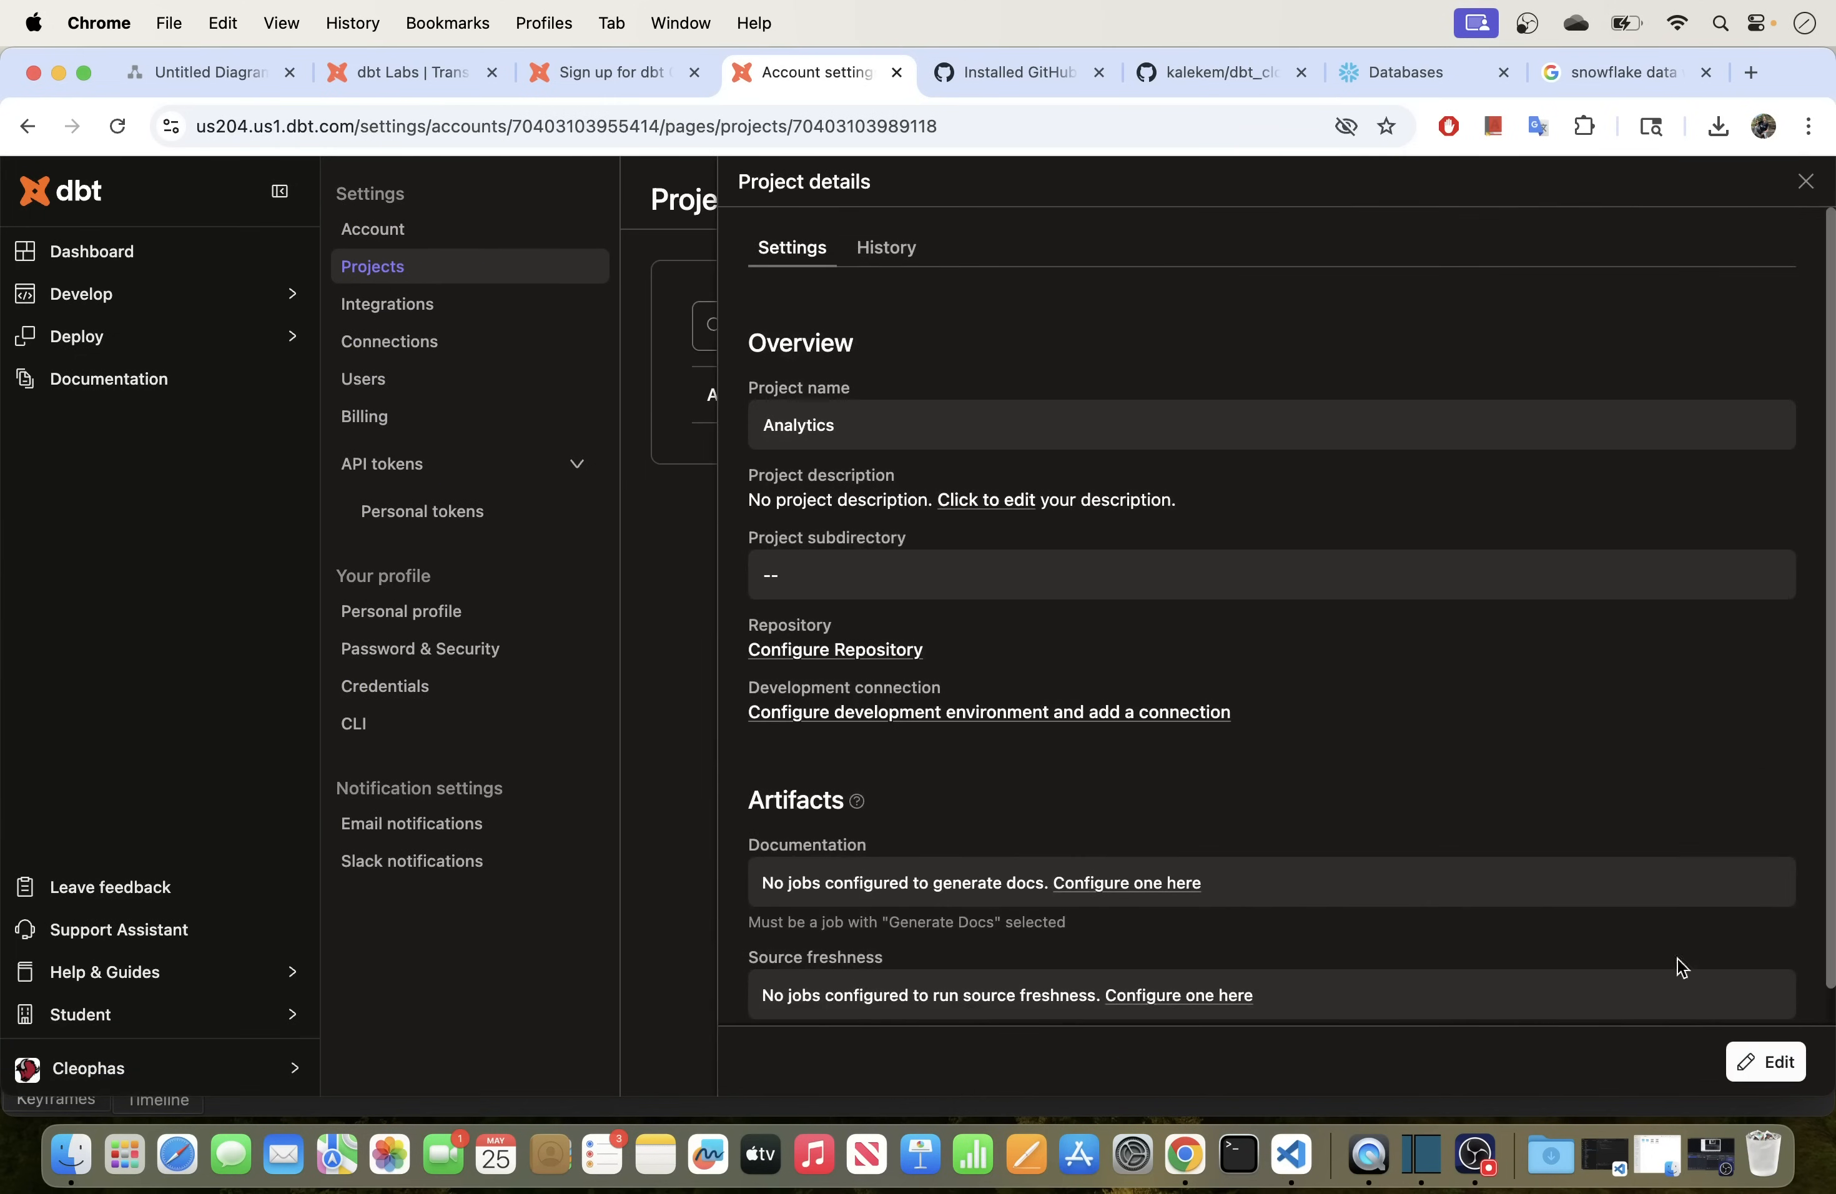
click(1778, 1062)
click(830, 1064)
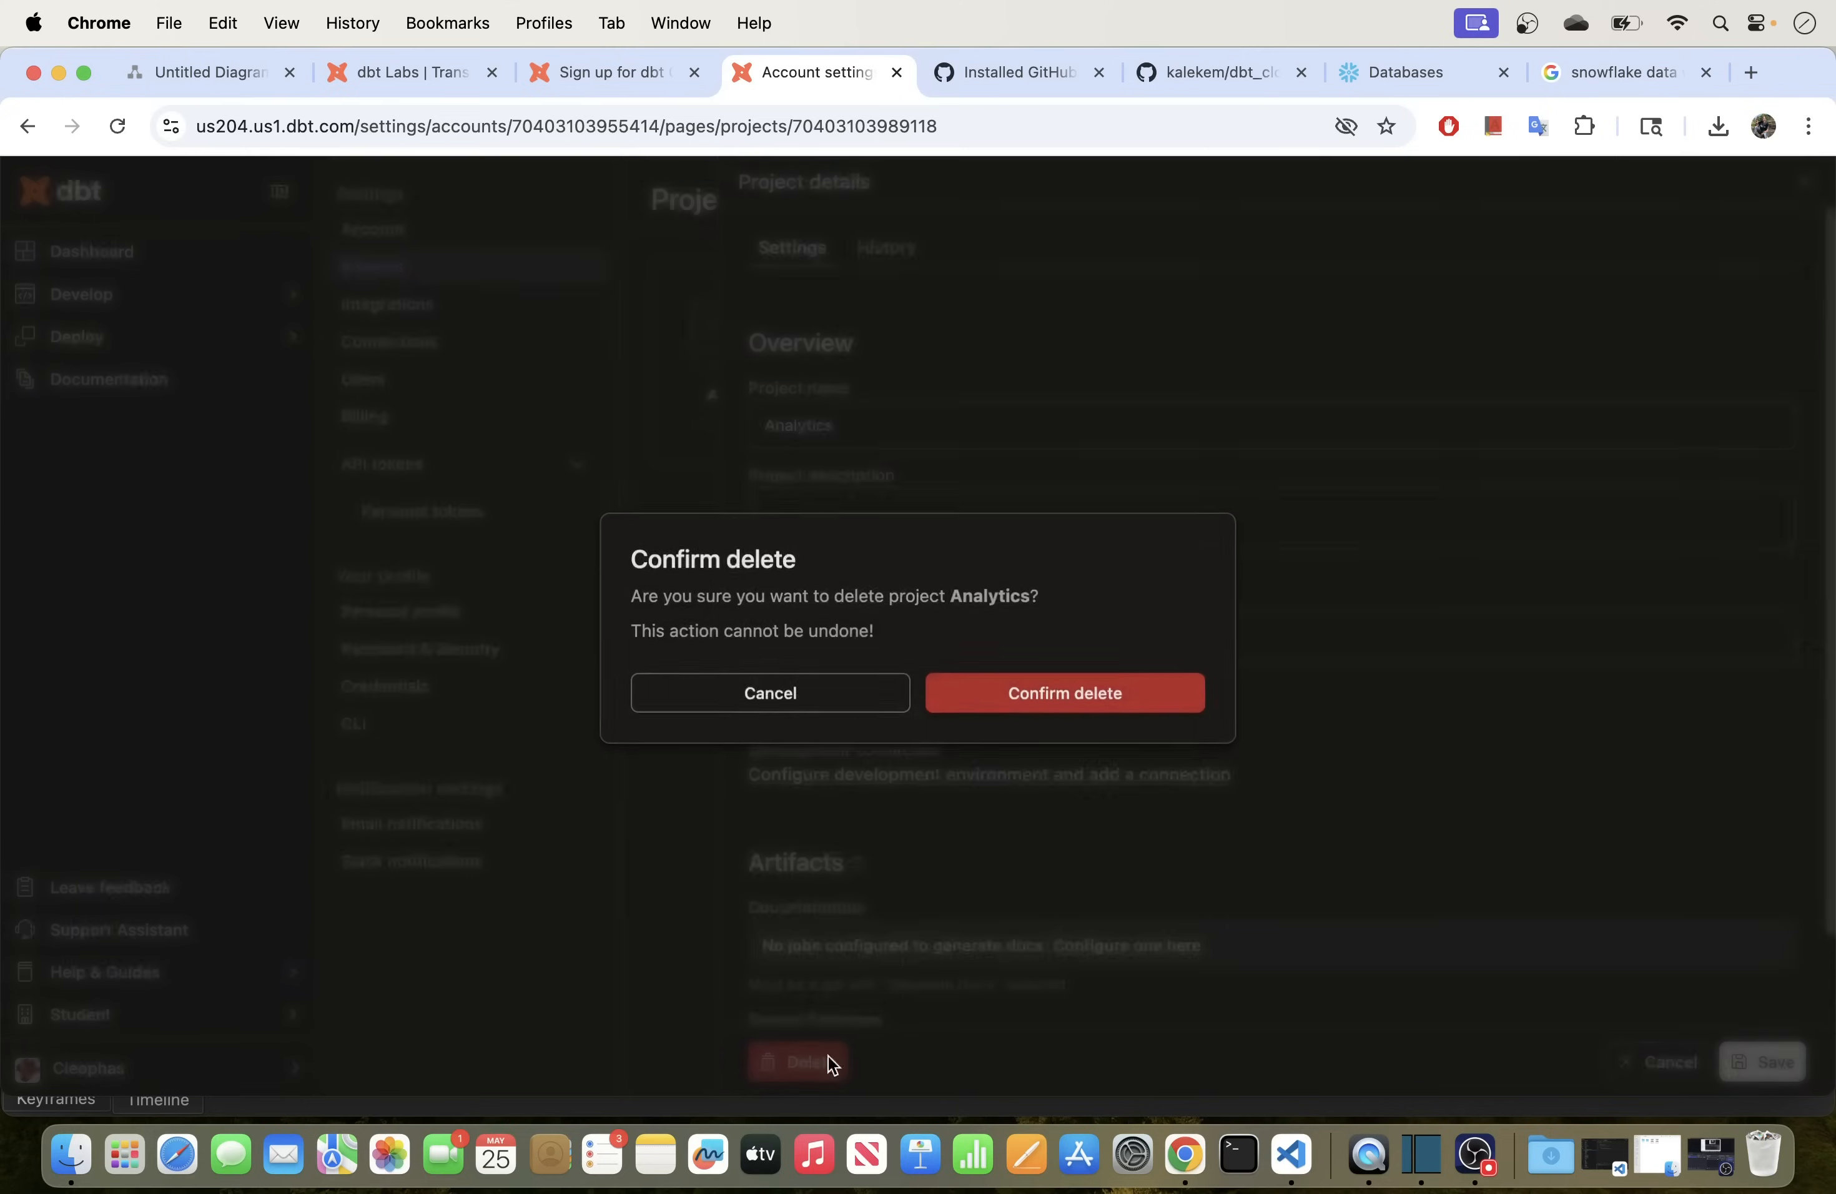
click(1043, 702)
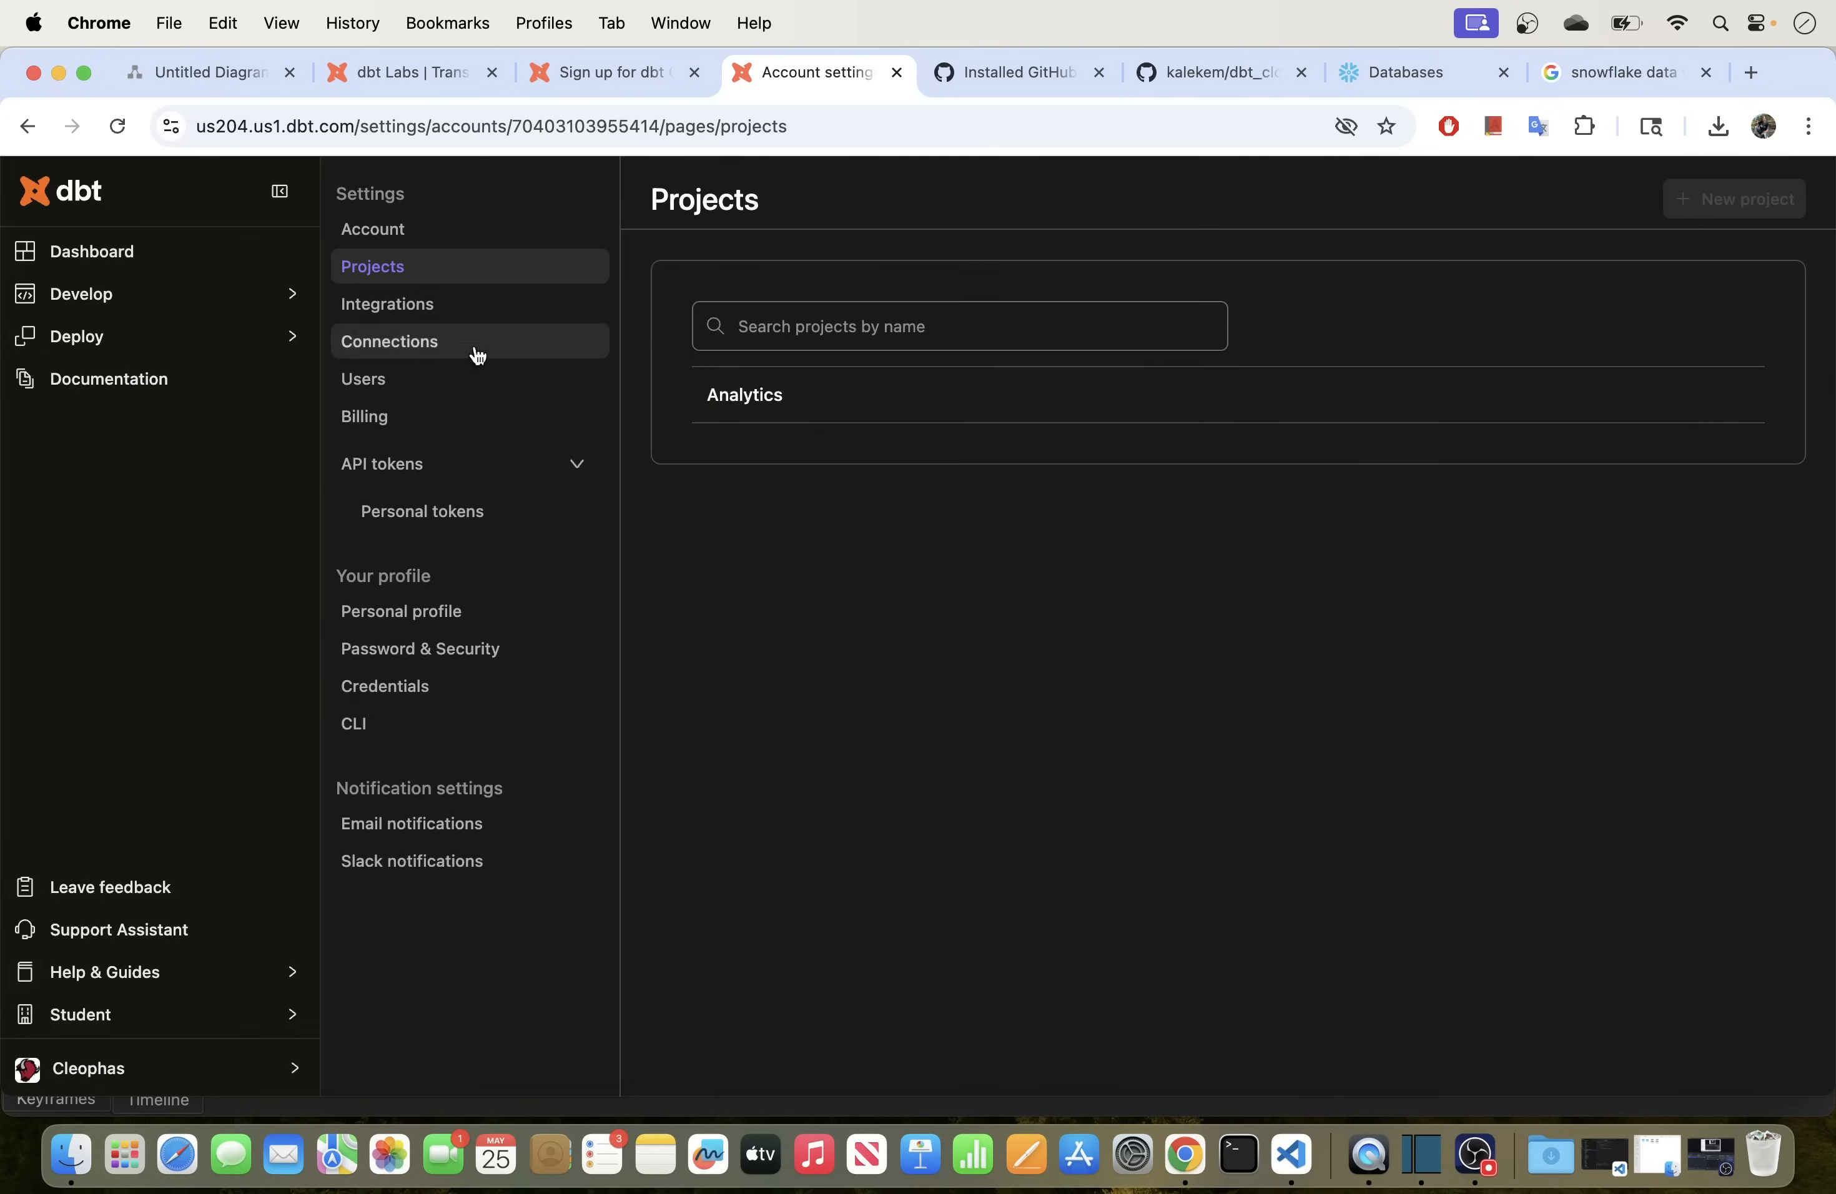
Step: Create a new project named Analytics and select the Snowflake connection for its development environment
click(120, 130)
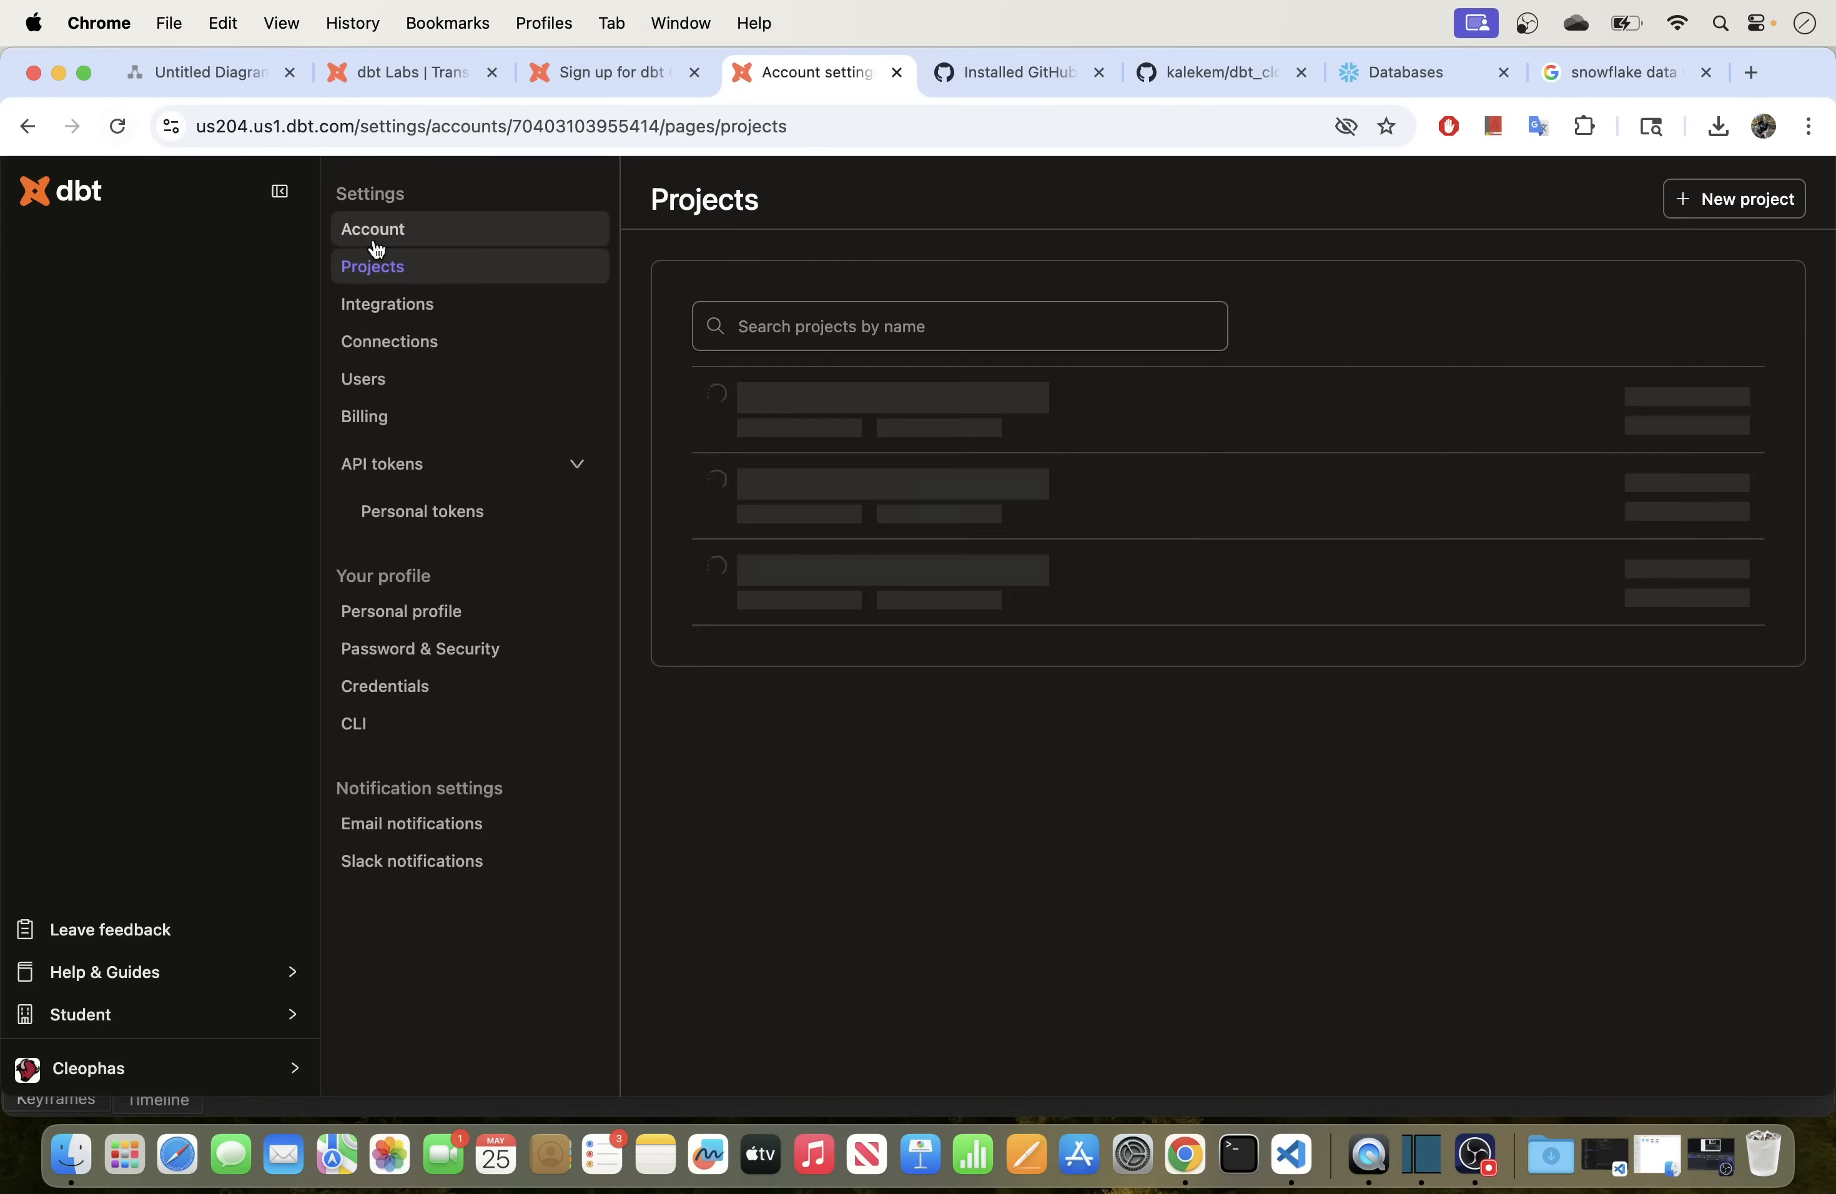
click(1716, 203)
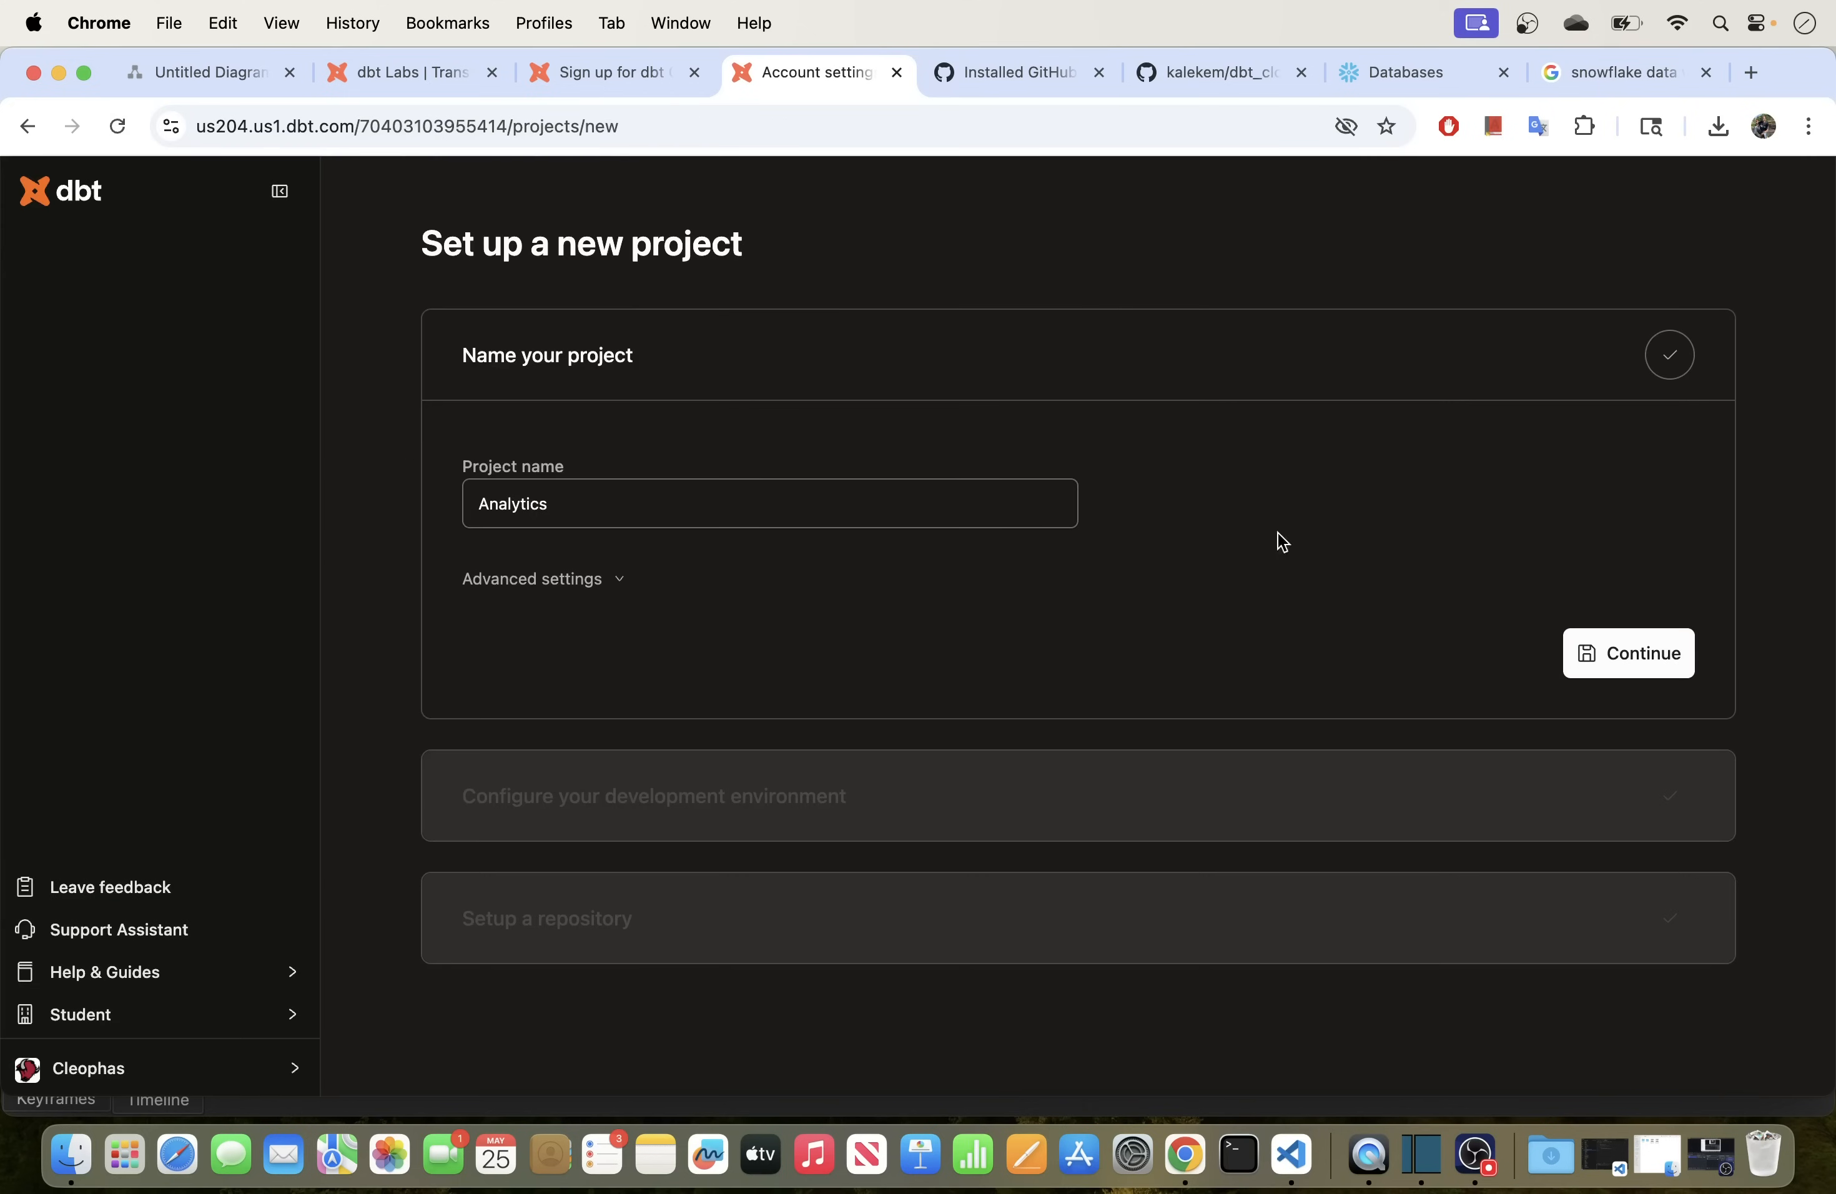
click(1625, 651)
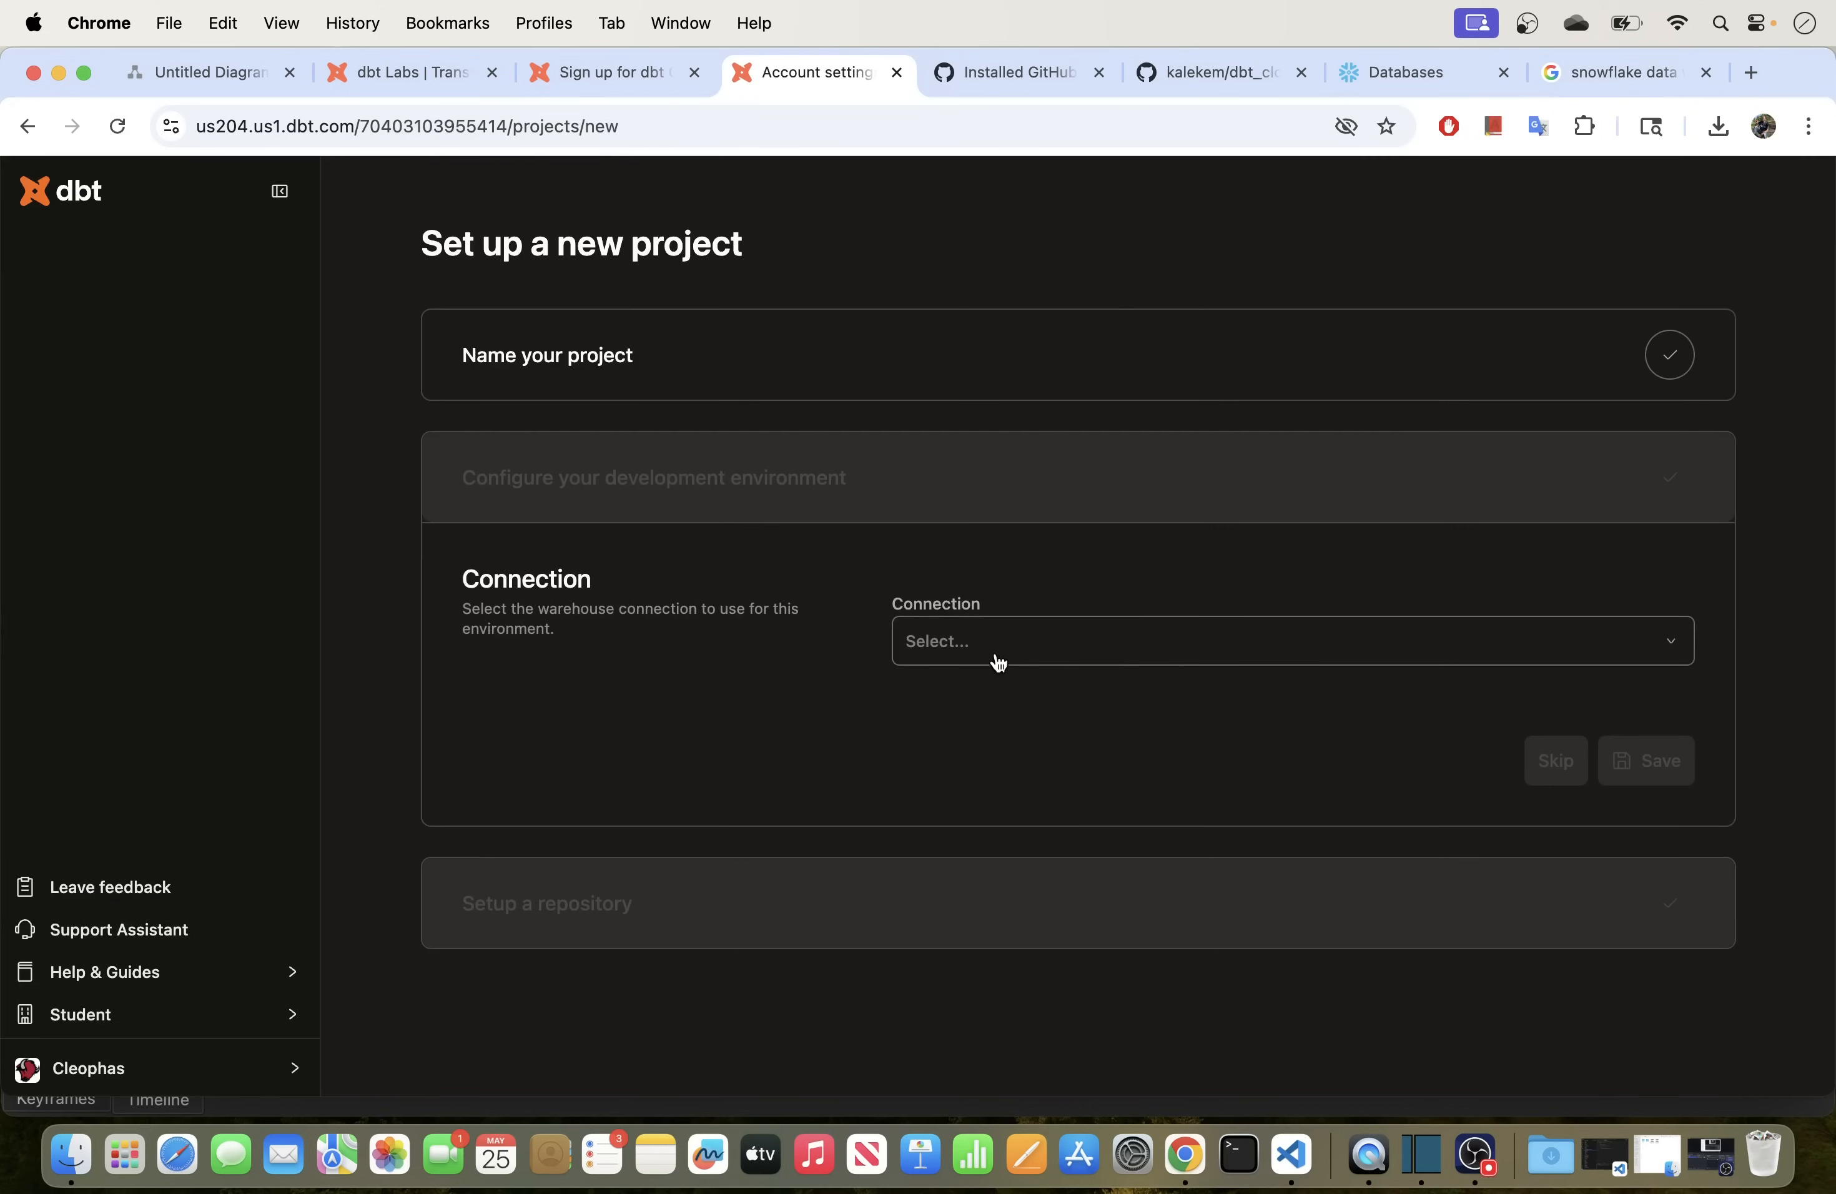
click(999, 658)
click(986, 704)
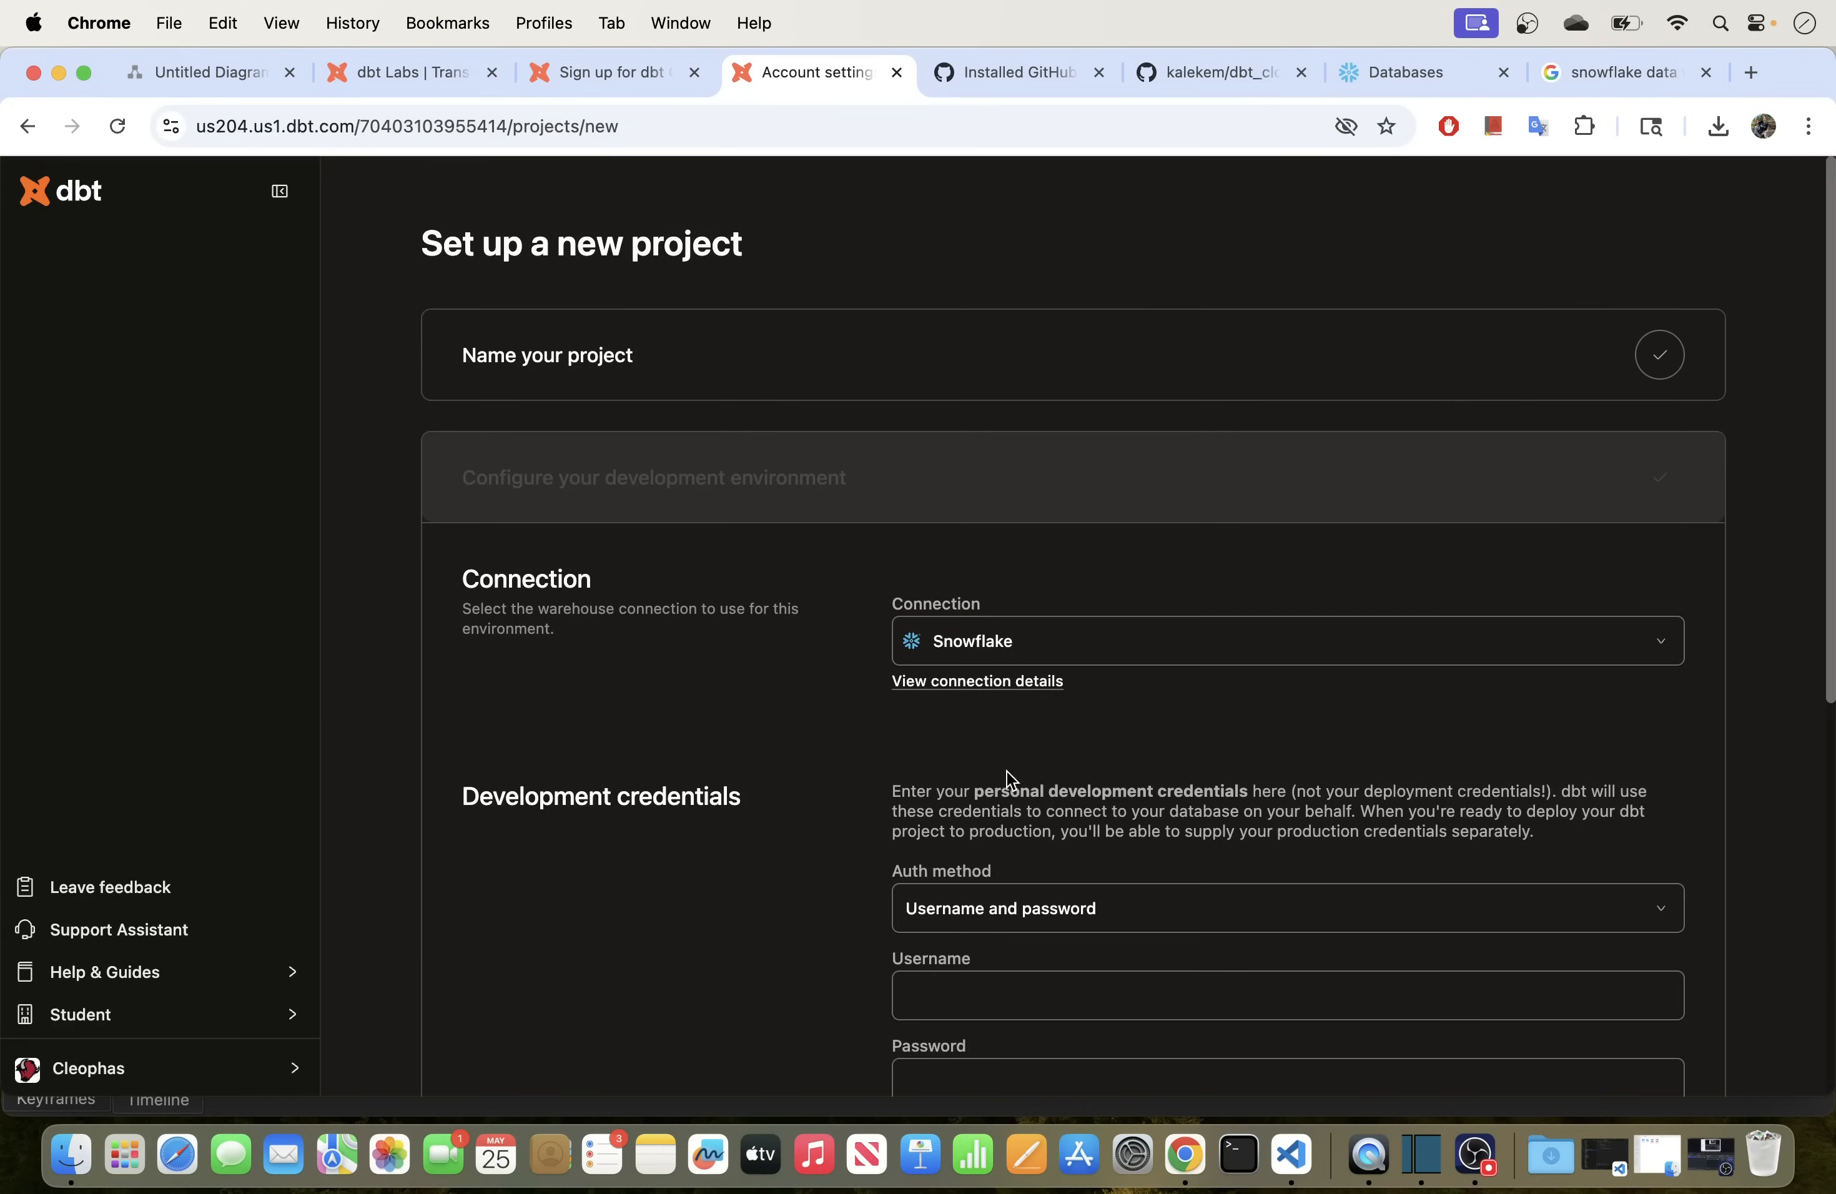
Step: Enter the username demo_user and the Snowflake account password in the development credentials
scroll(1008, 768, down, 3)
scroll(1001, 783, down, 2)
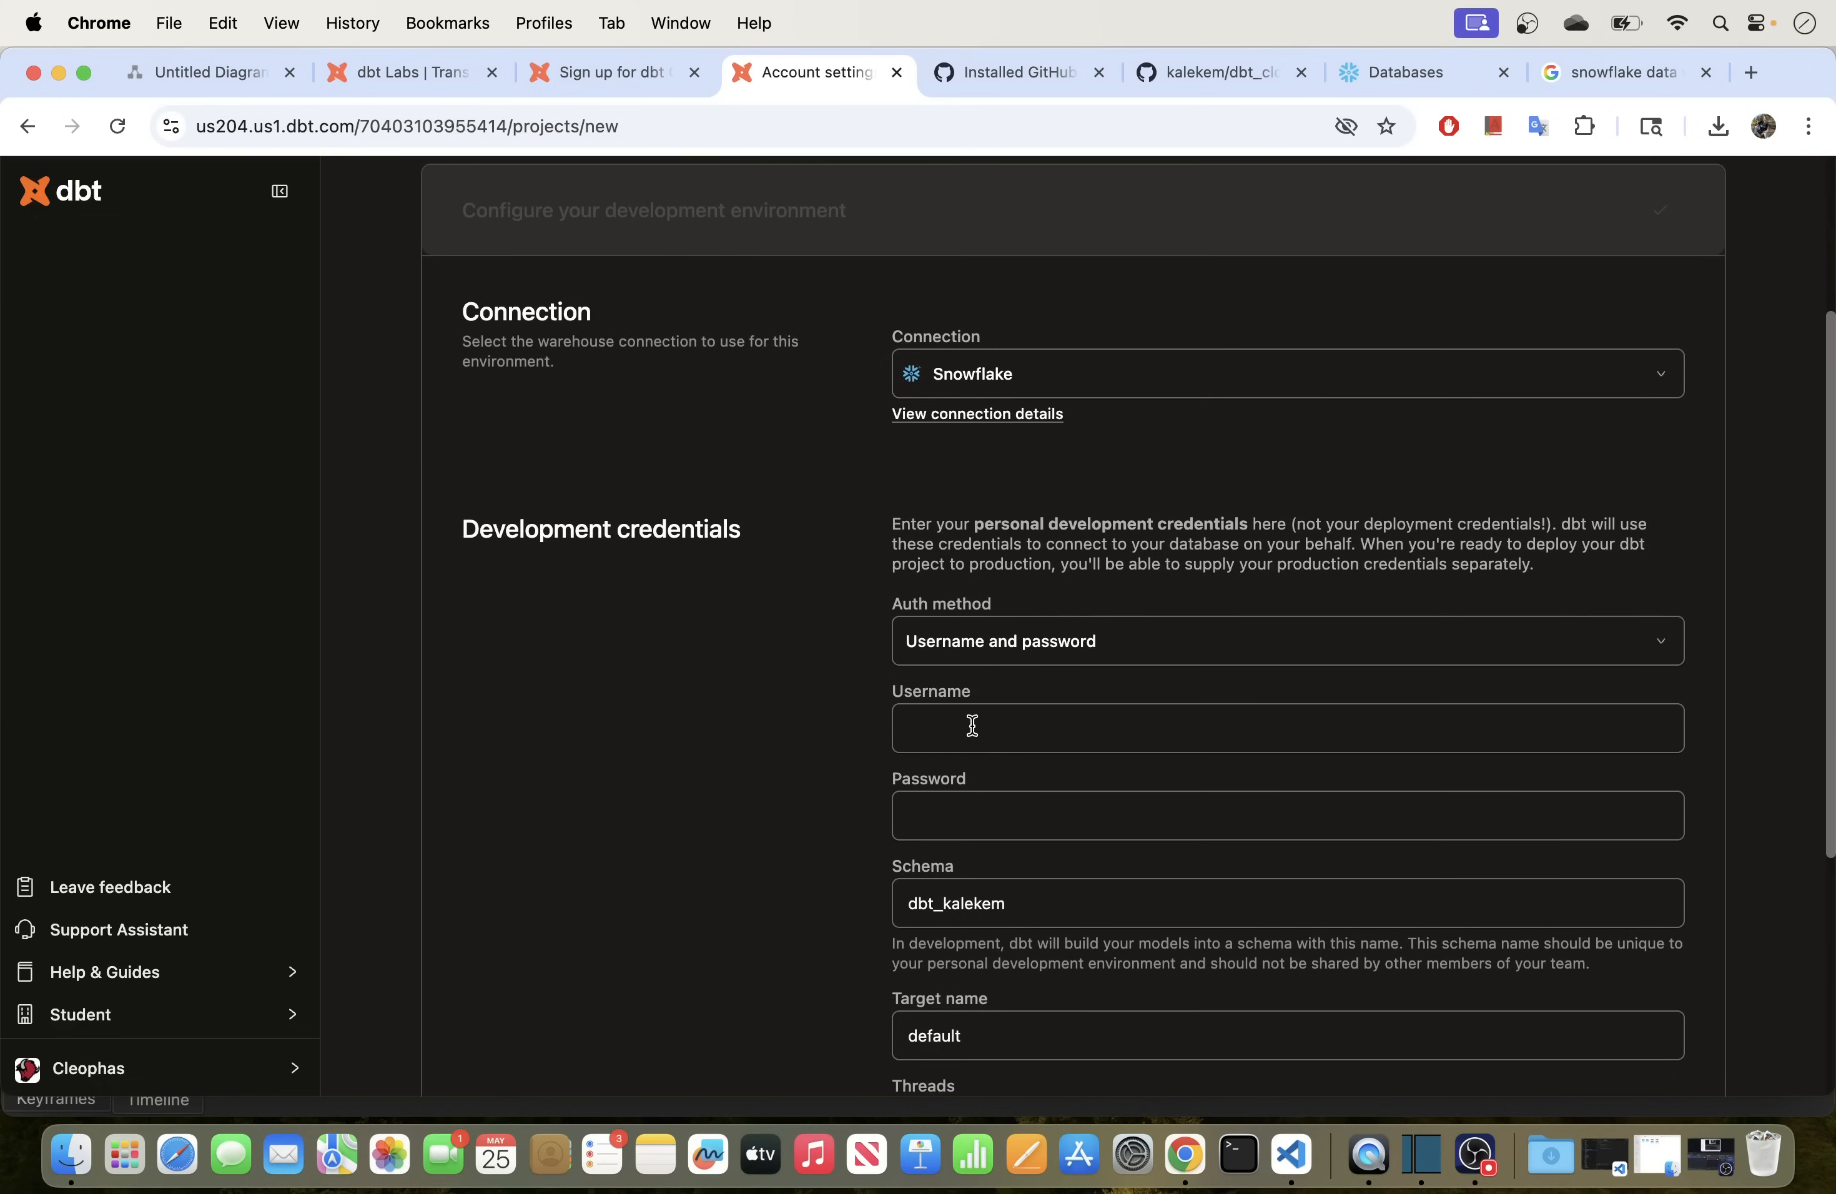
click(973, 725)
click(1043, 790)
click(1009, 813)
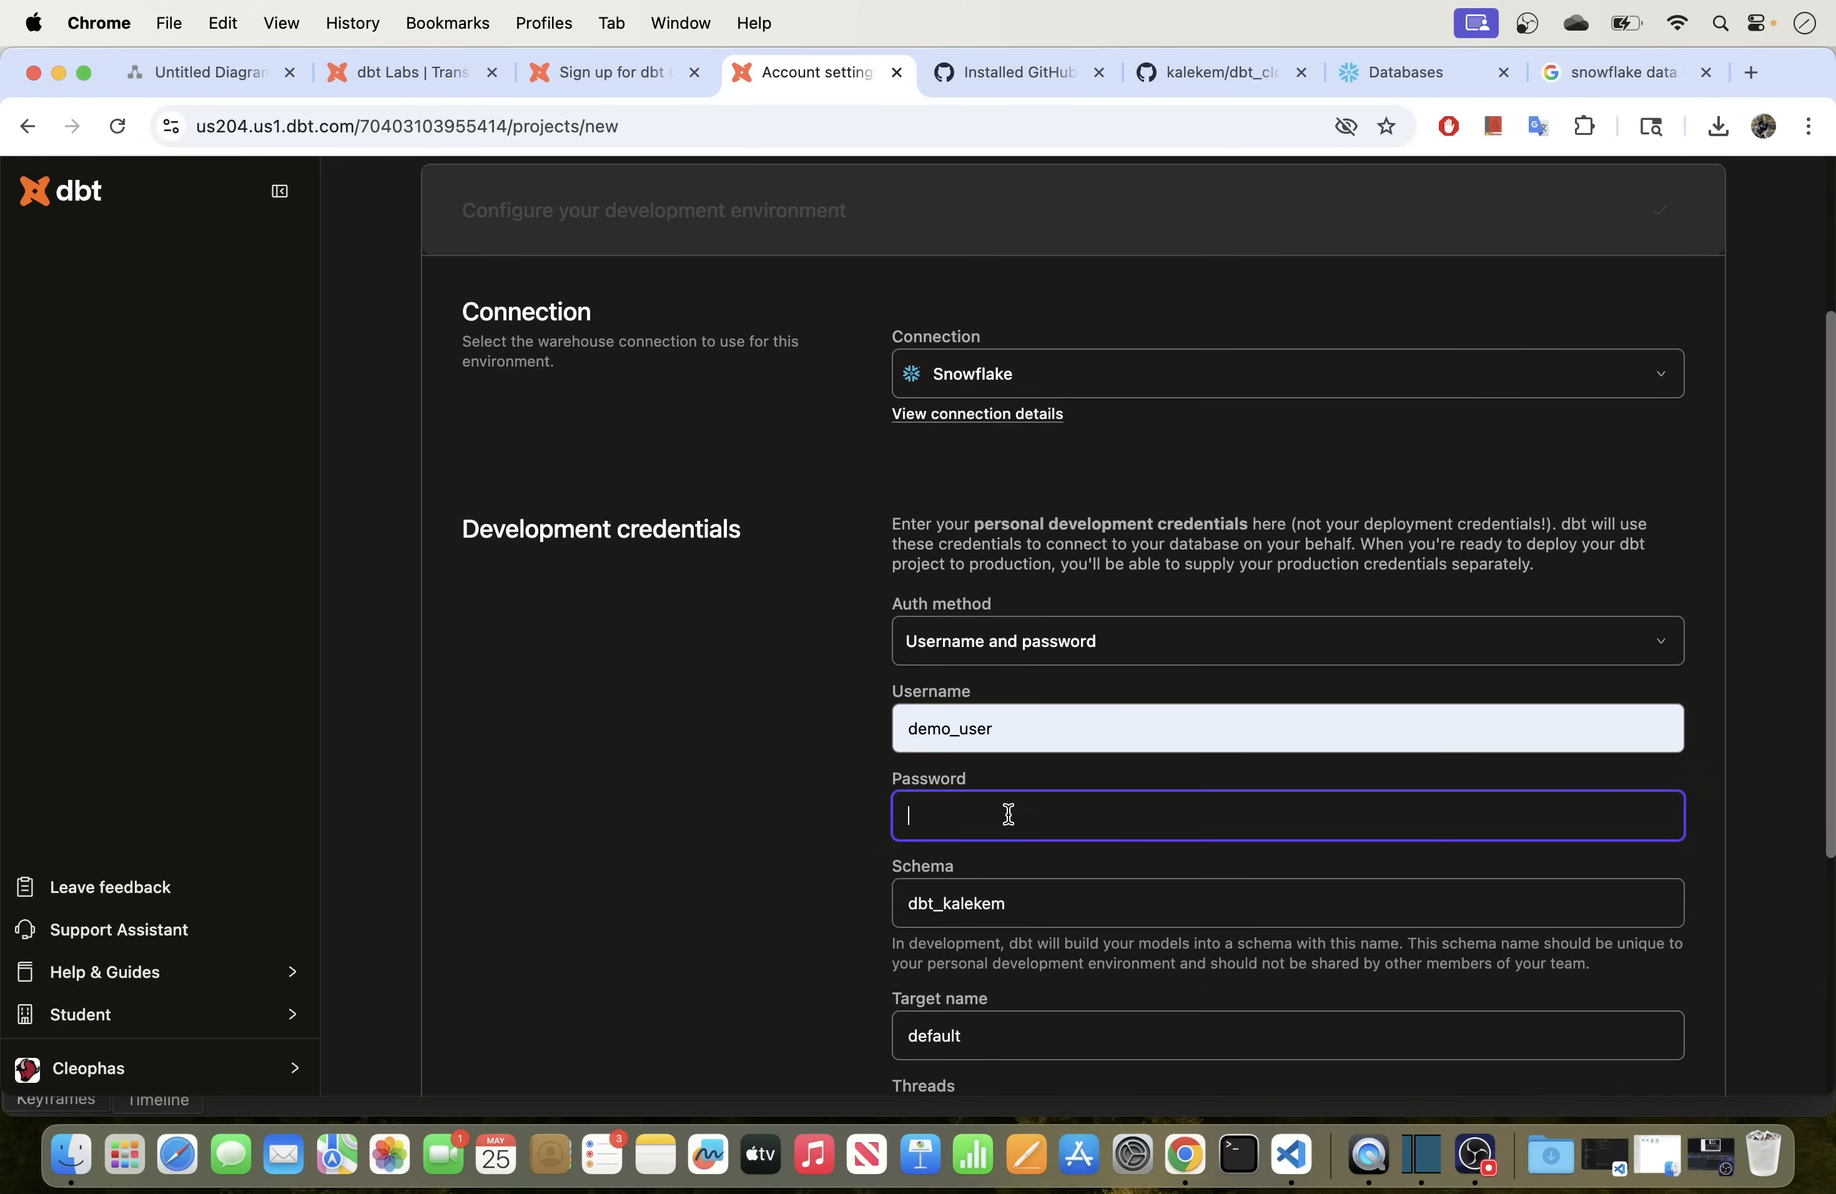
text(•)
Step: Set the number of threads for dbt operations to 3 and test the Snowflake connection
scroll(964, 793, down, 5)
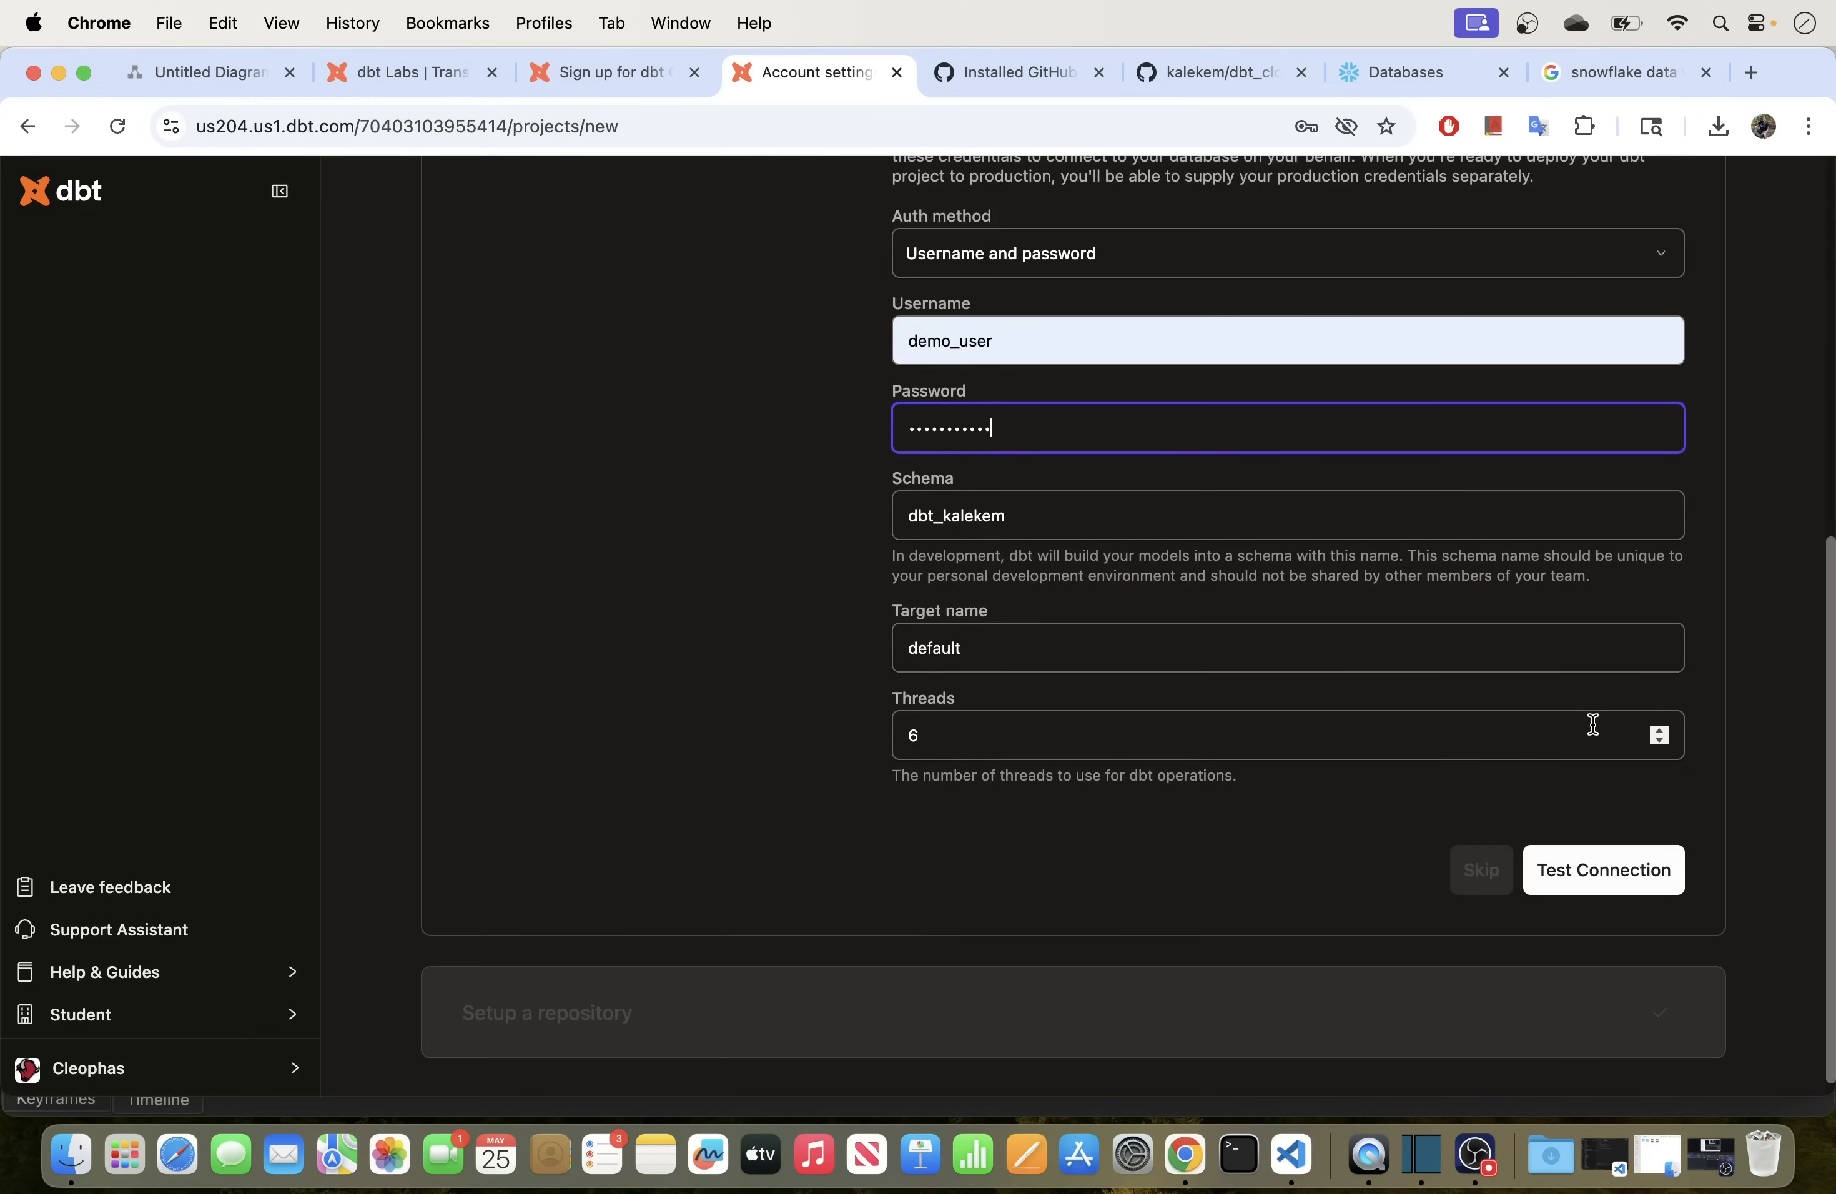
click(1657, 742)
click(1657, 742)
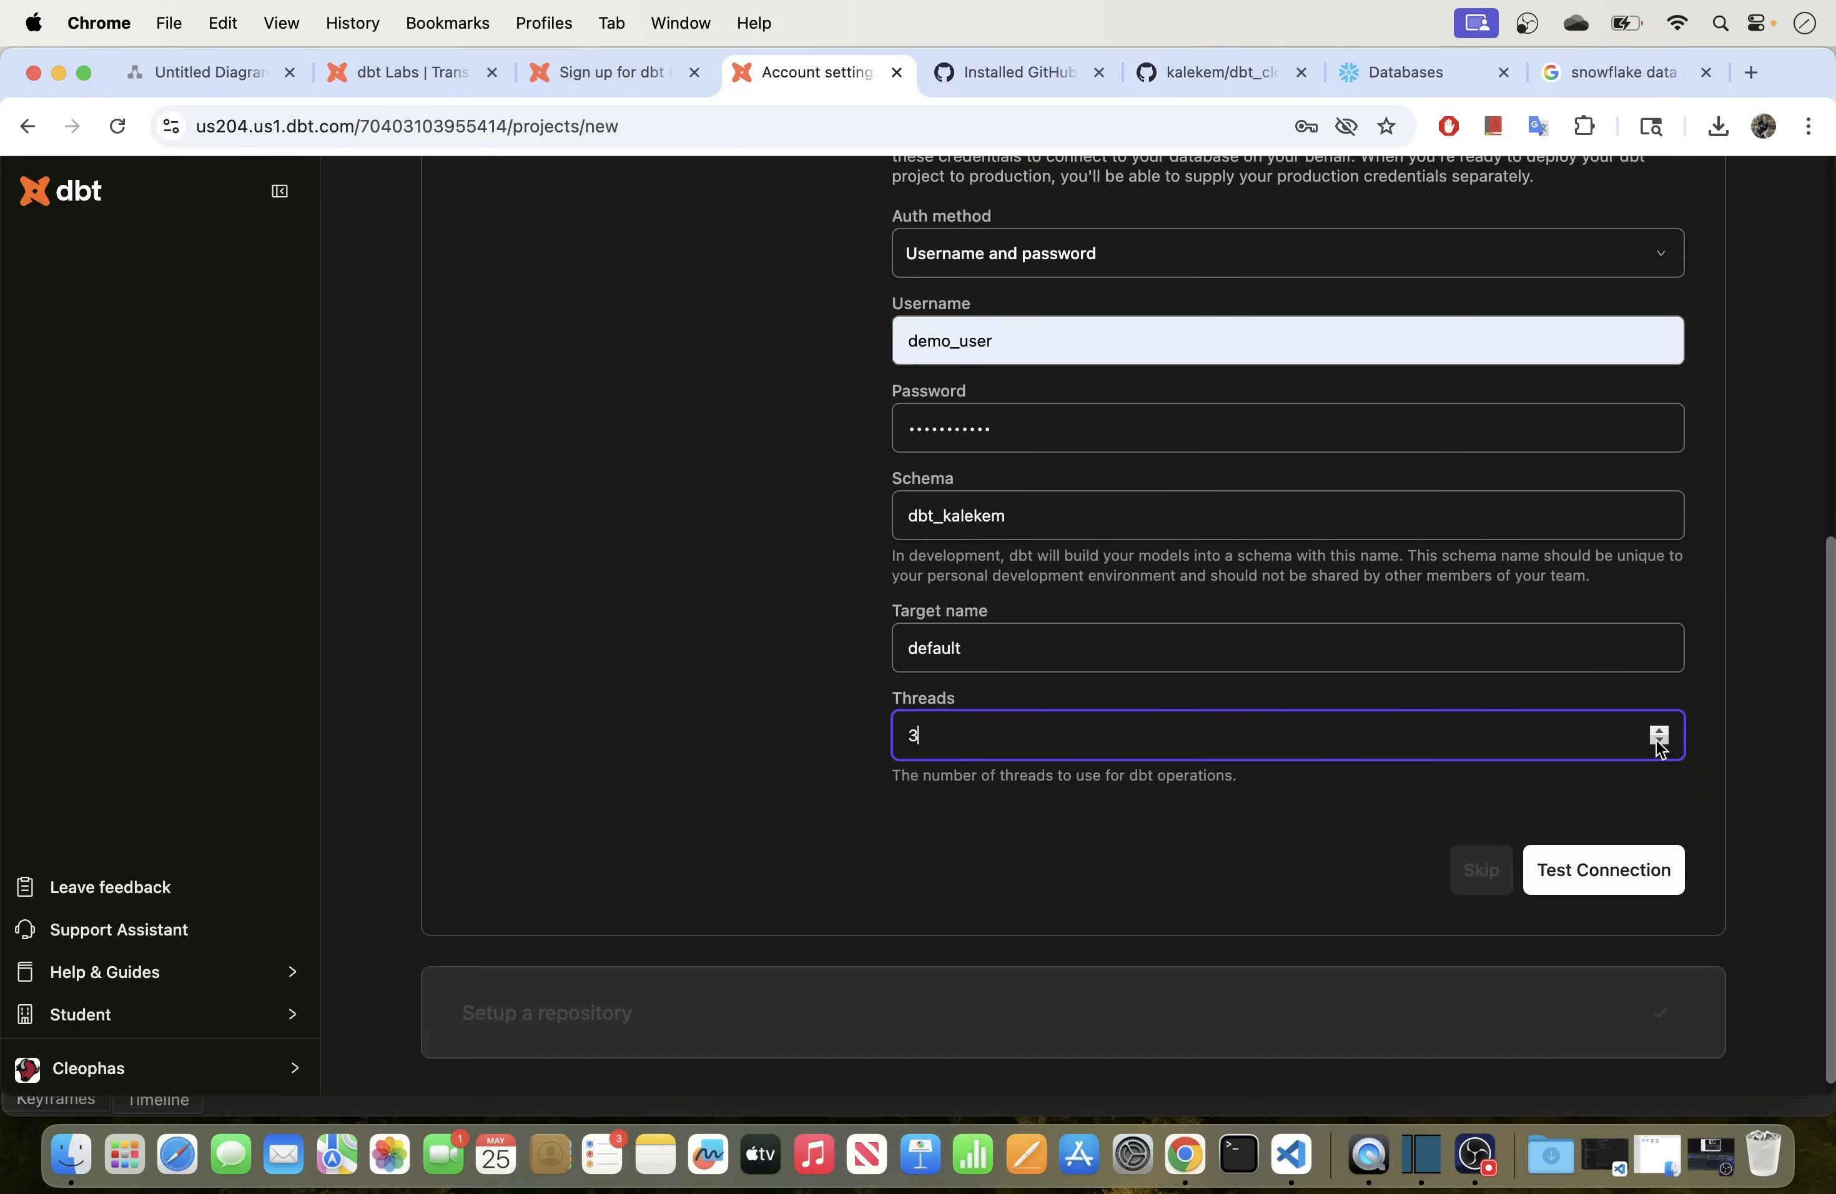
click(1633, 866)
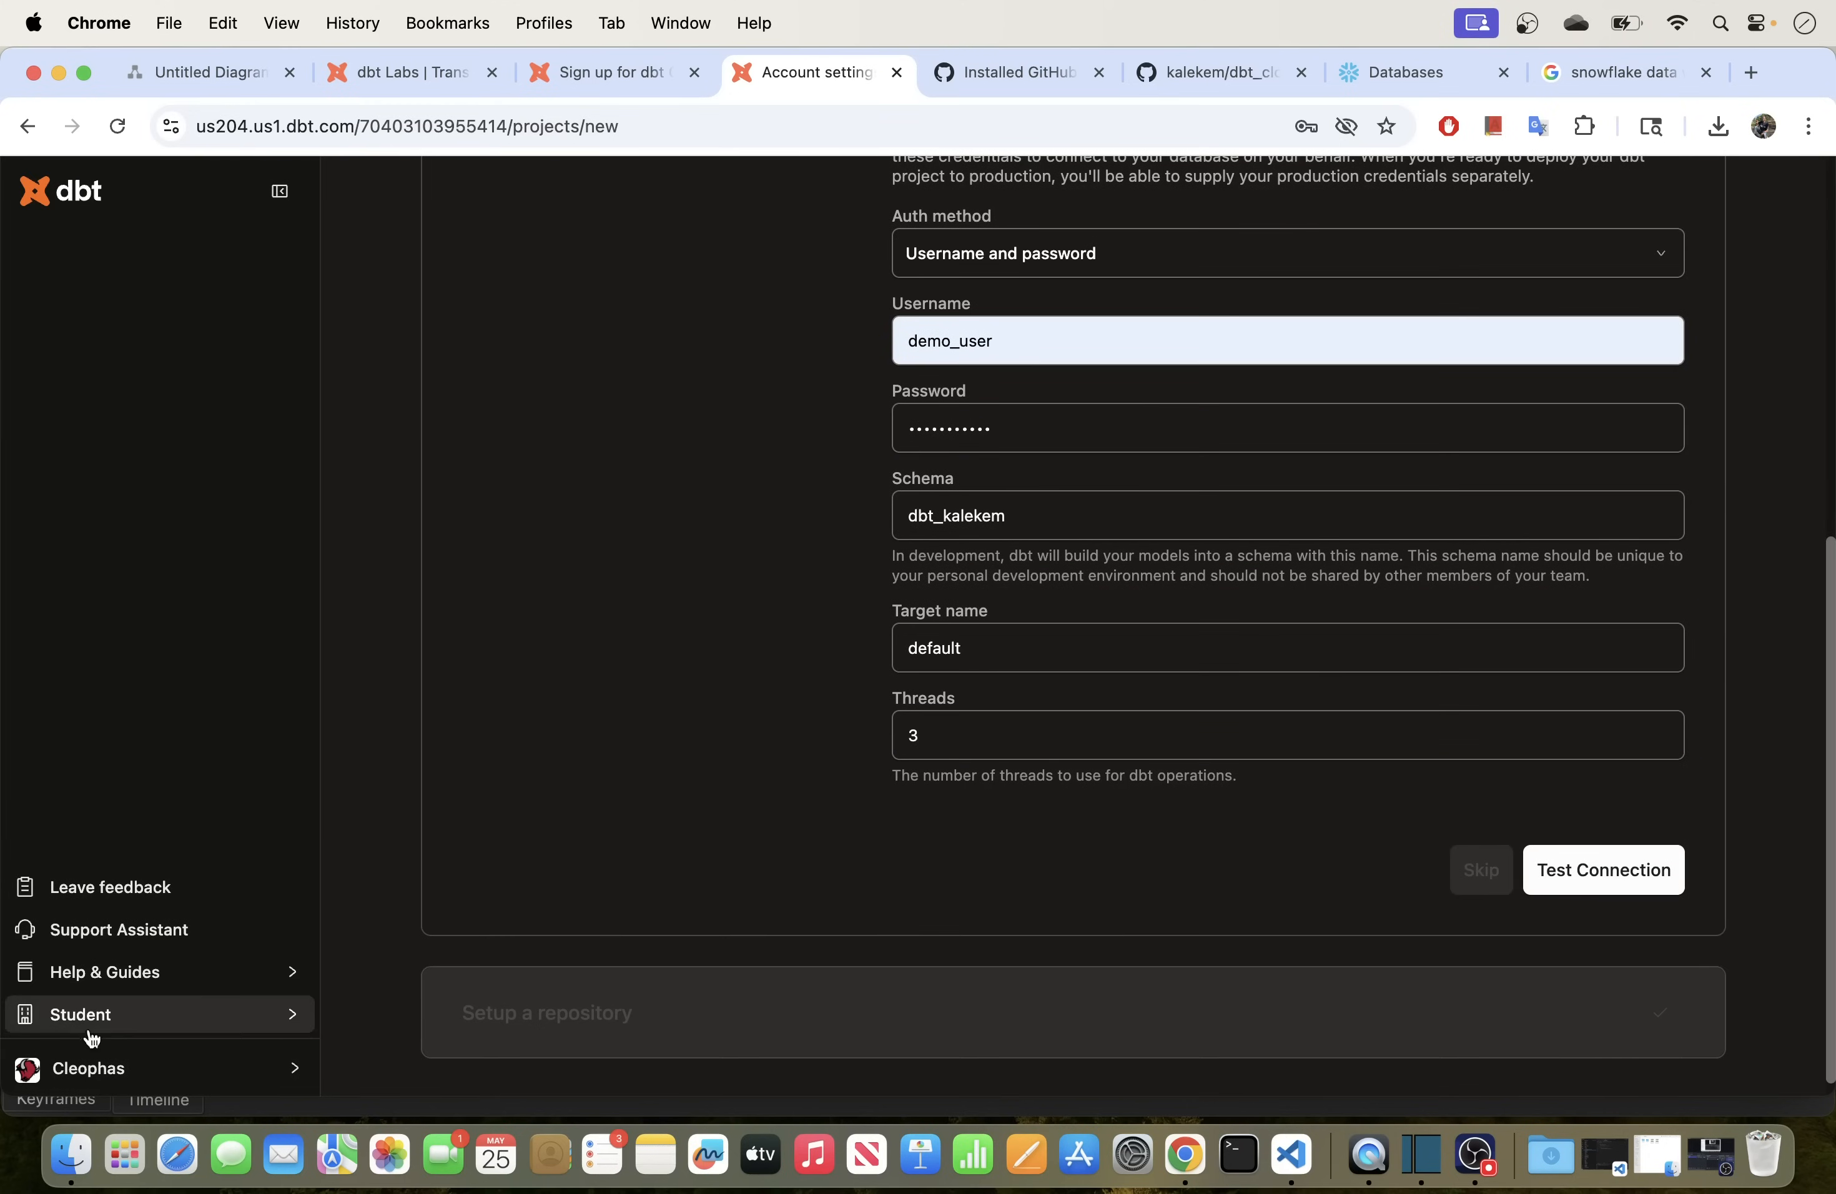
scroll(1103, 883, up, 10)
scroll(483, 759, down, 10)
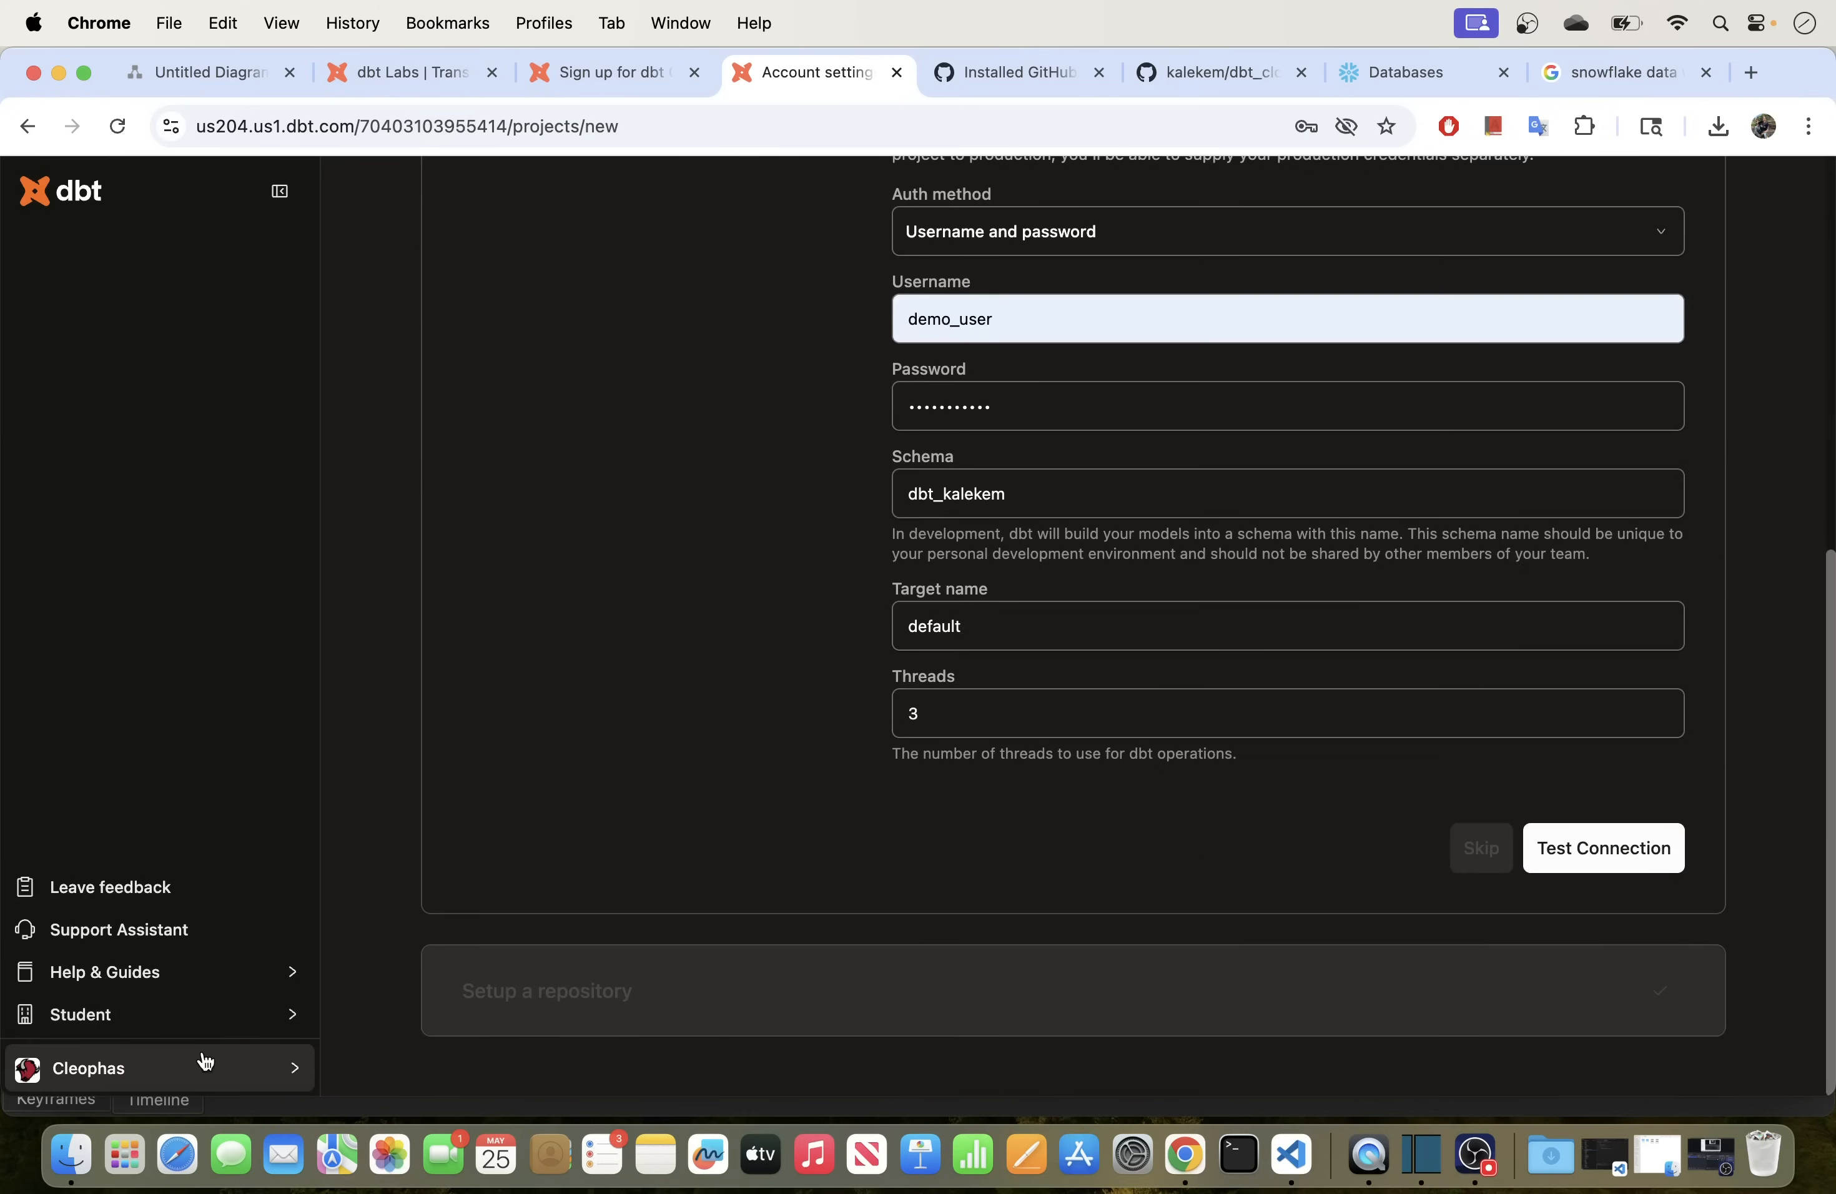
Step: Sign out of the account and sign back in with the saved e-mail address and account password
click(229, 1070)
click(425, 959)
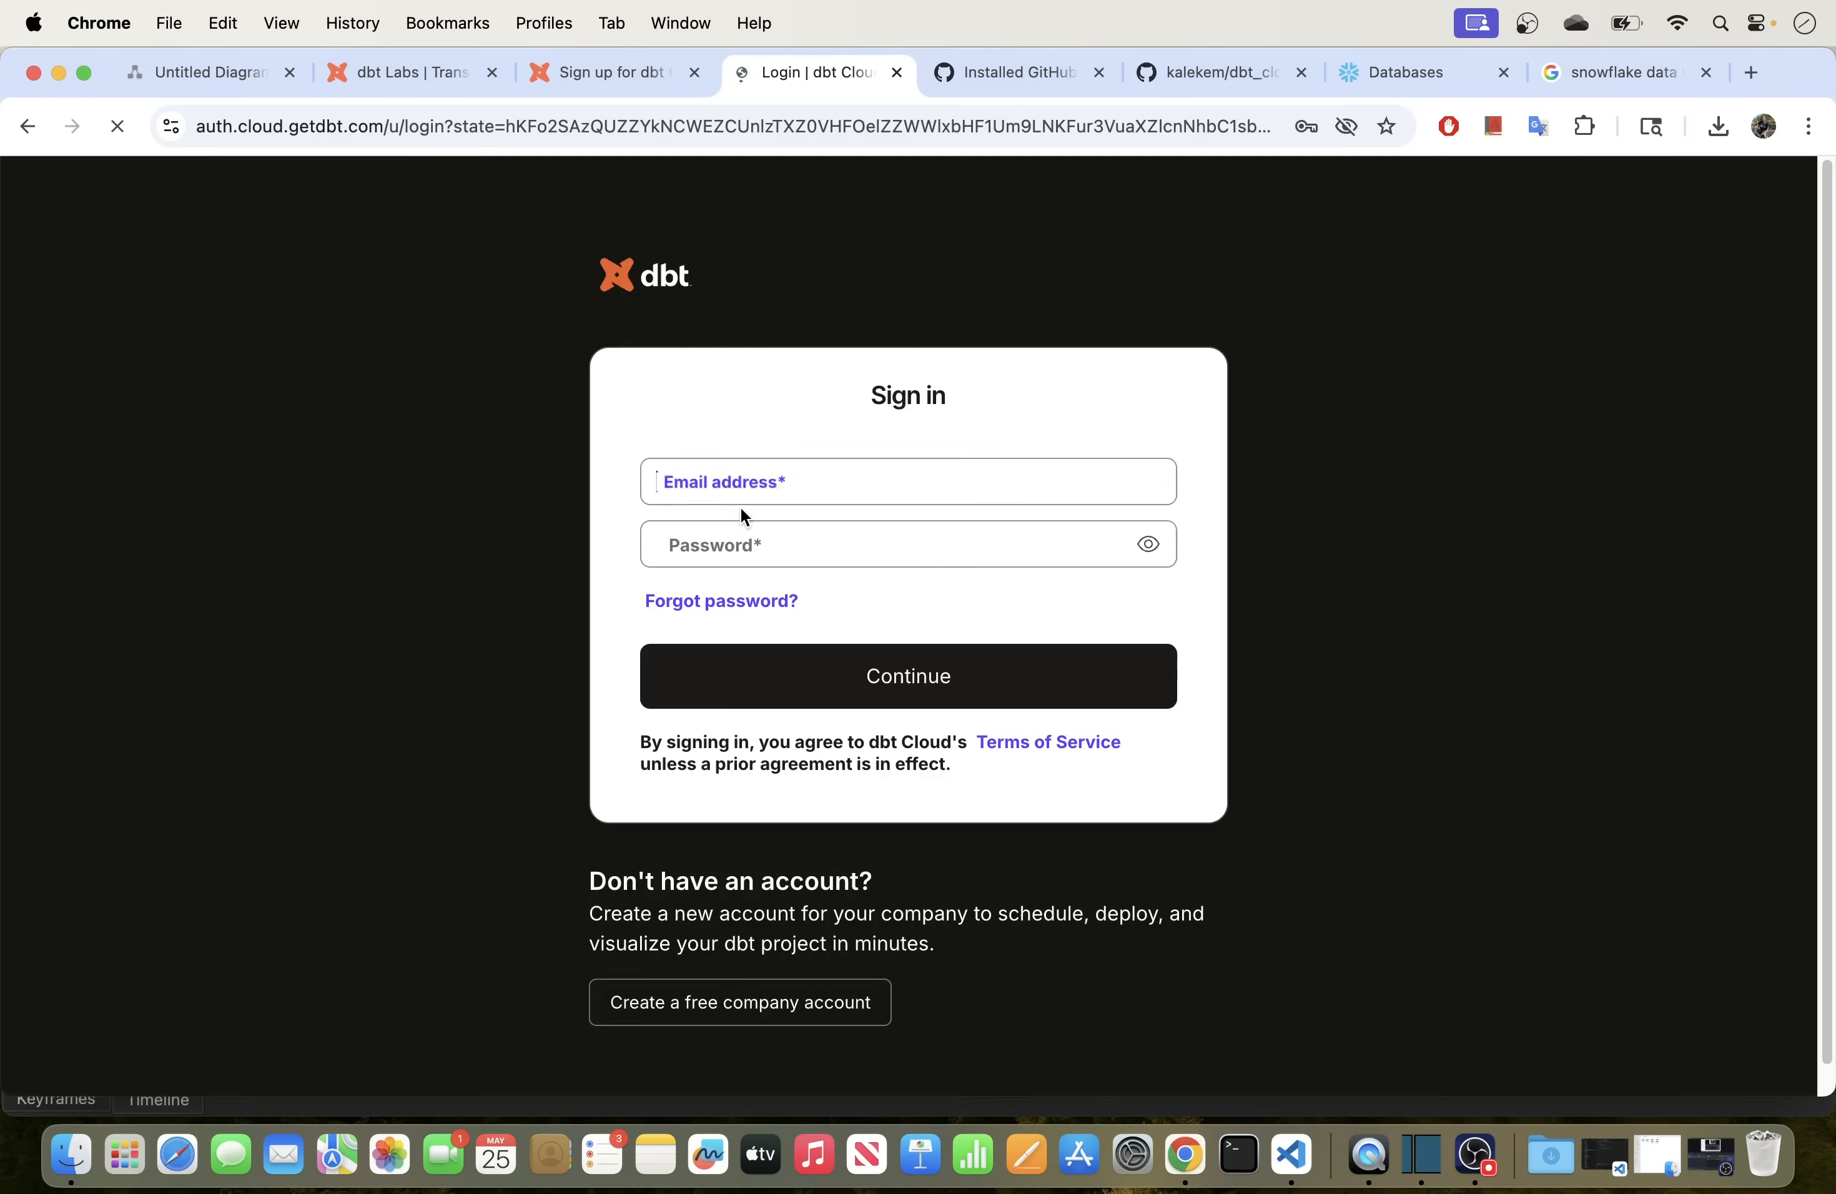
click(781, 475)
click(859, 535)
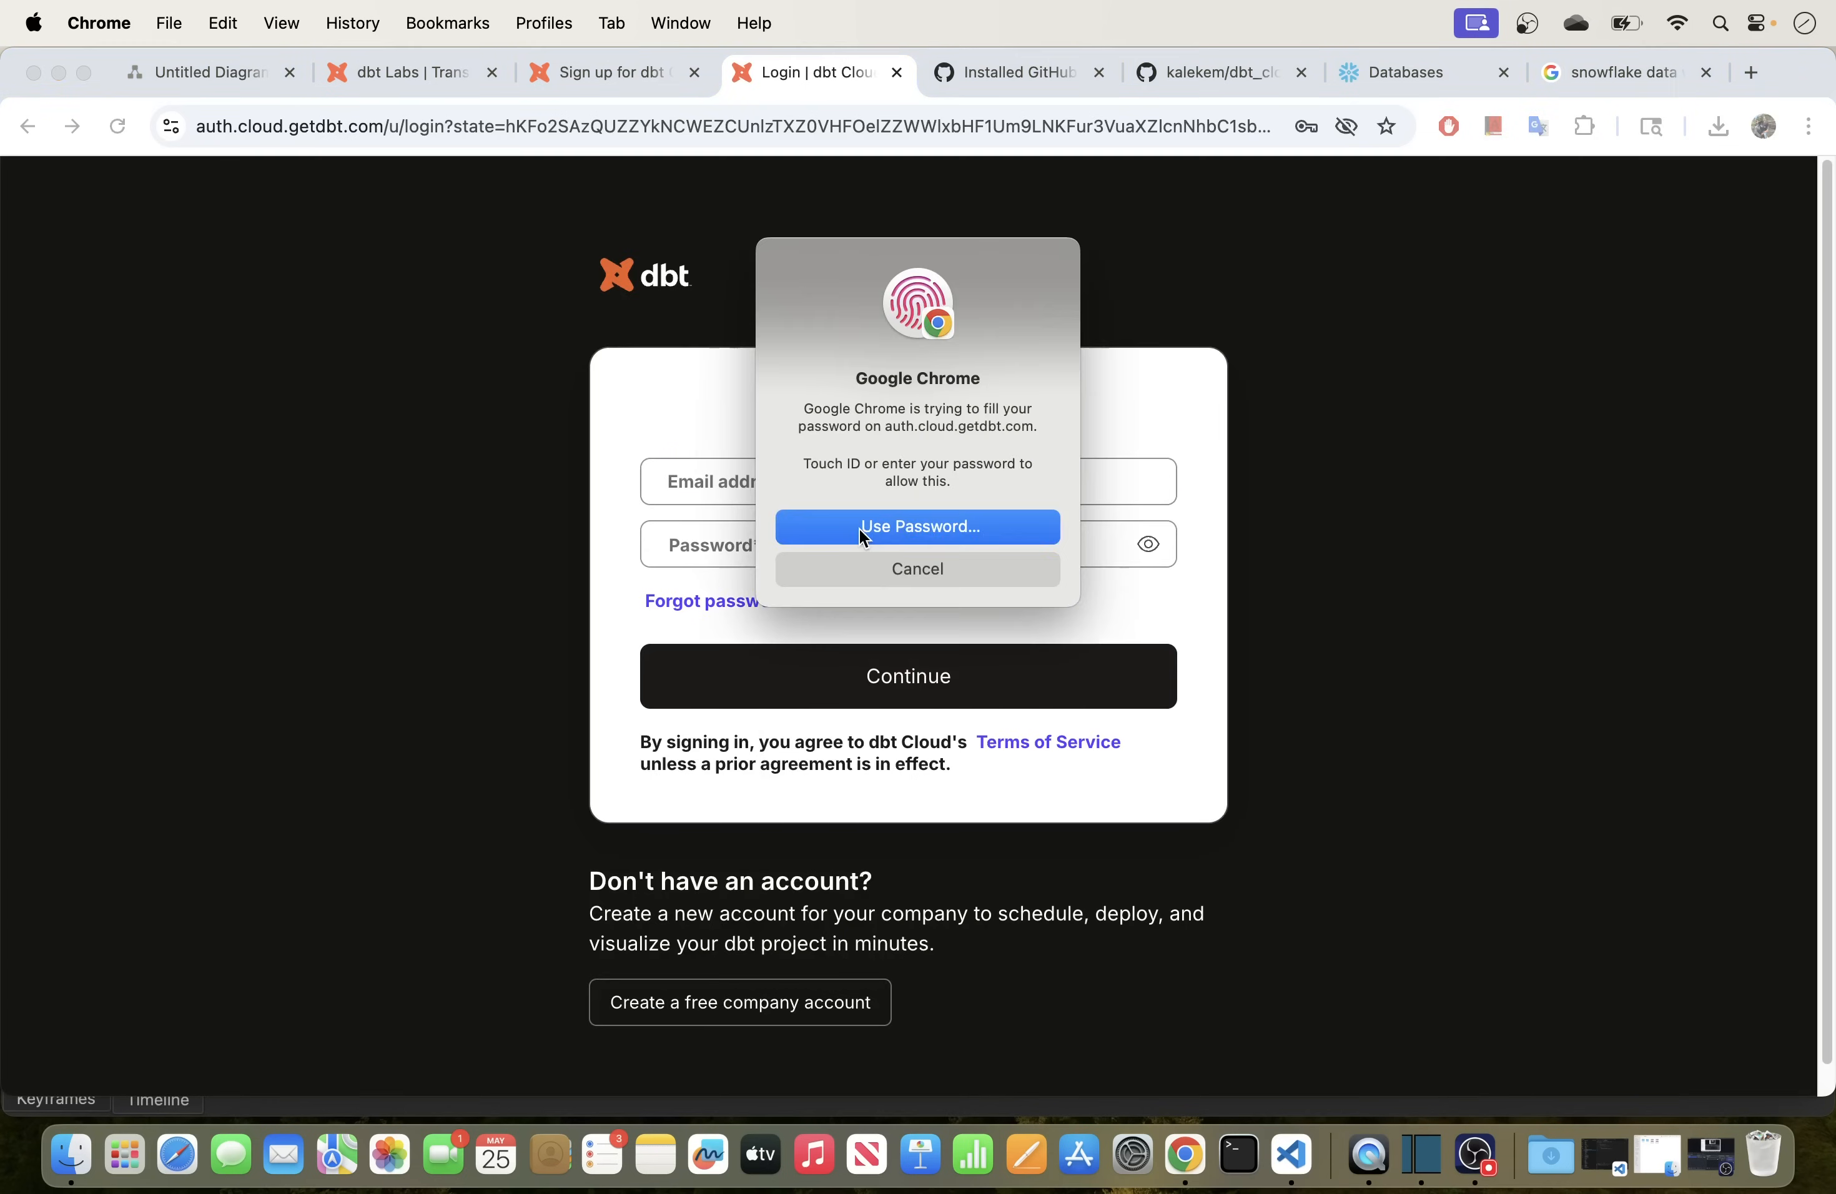
click(896, 526)
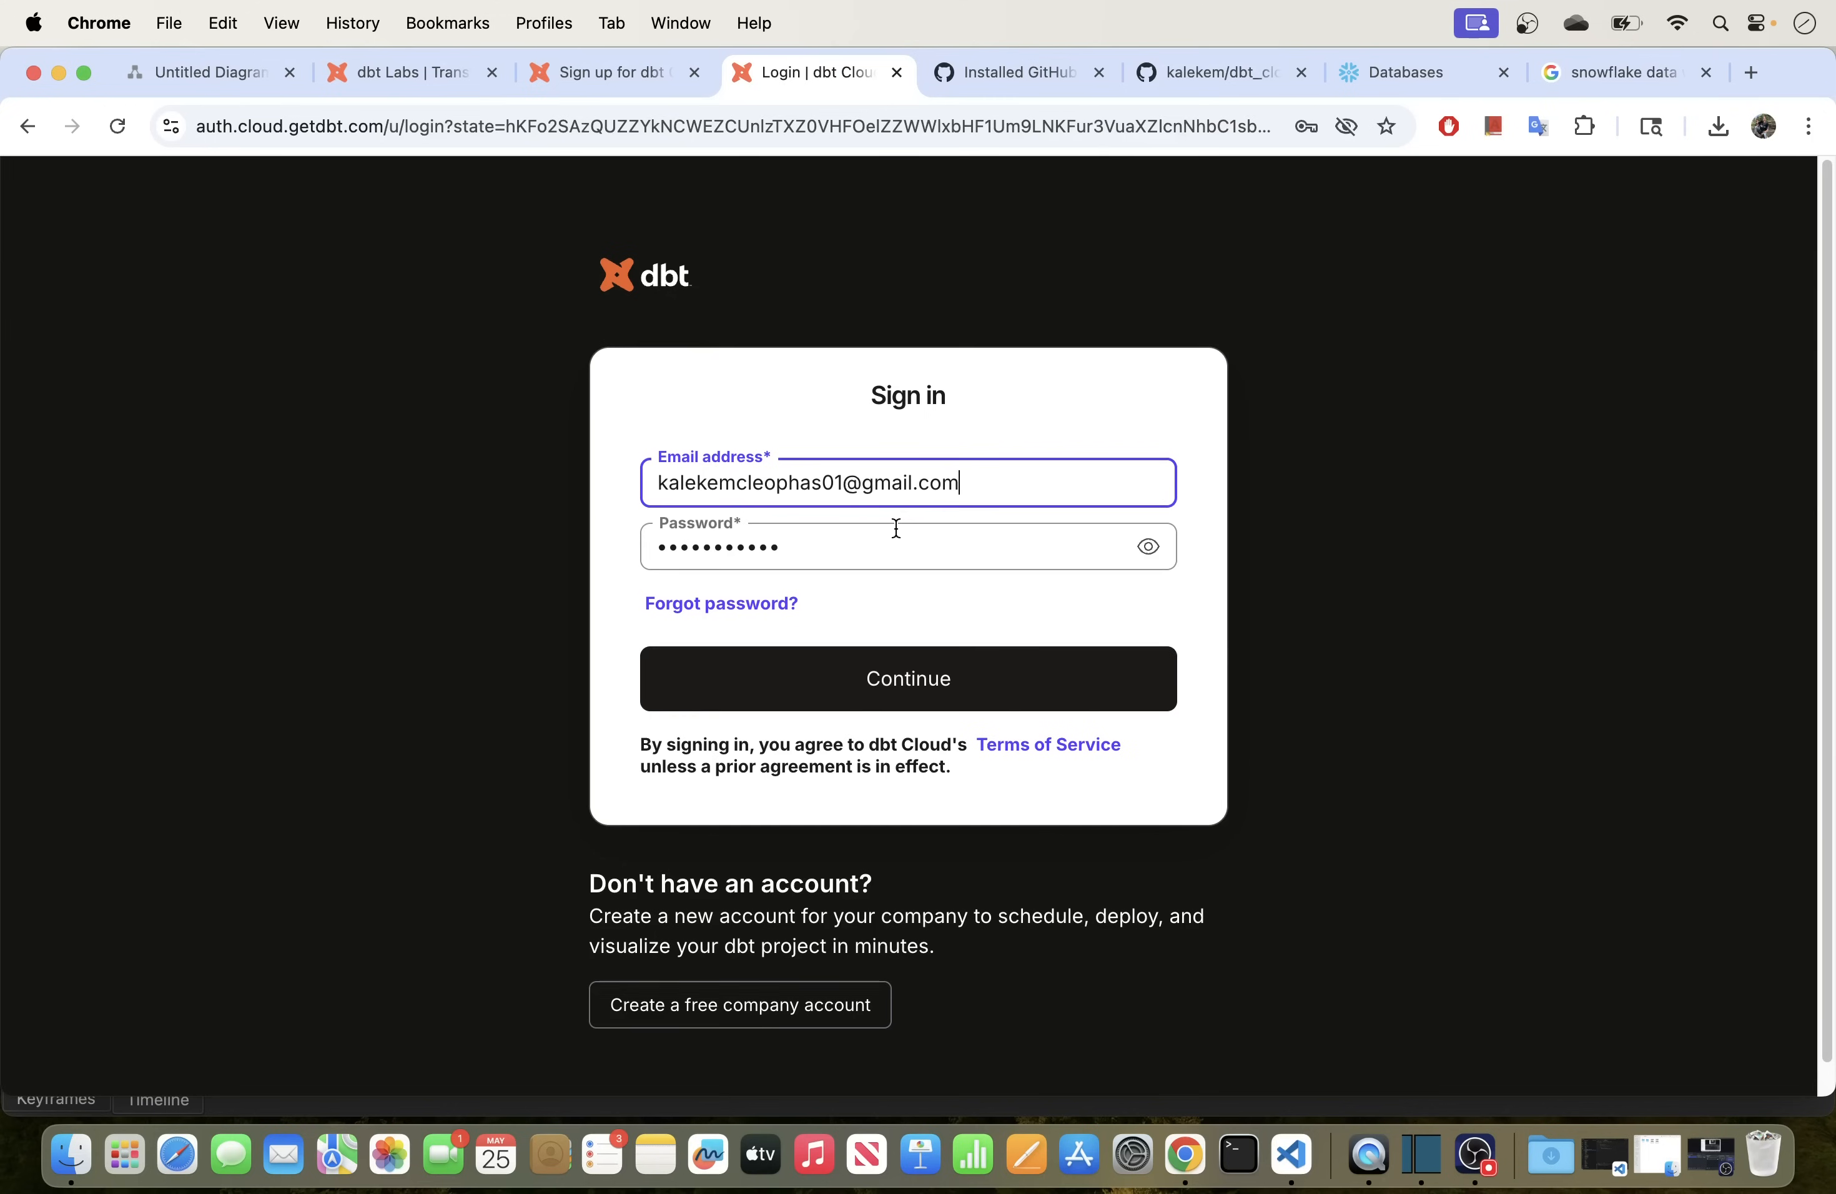
click(867, 670)
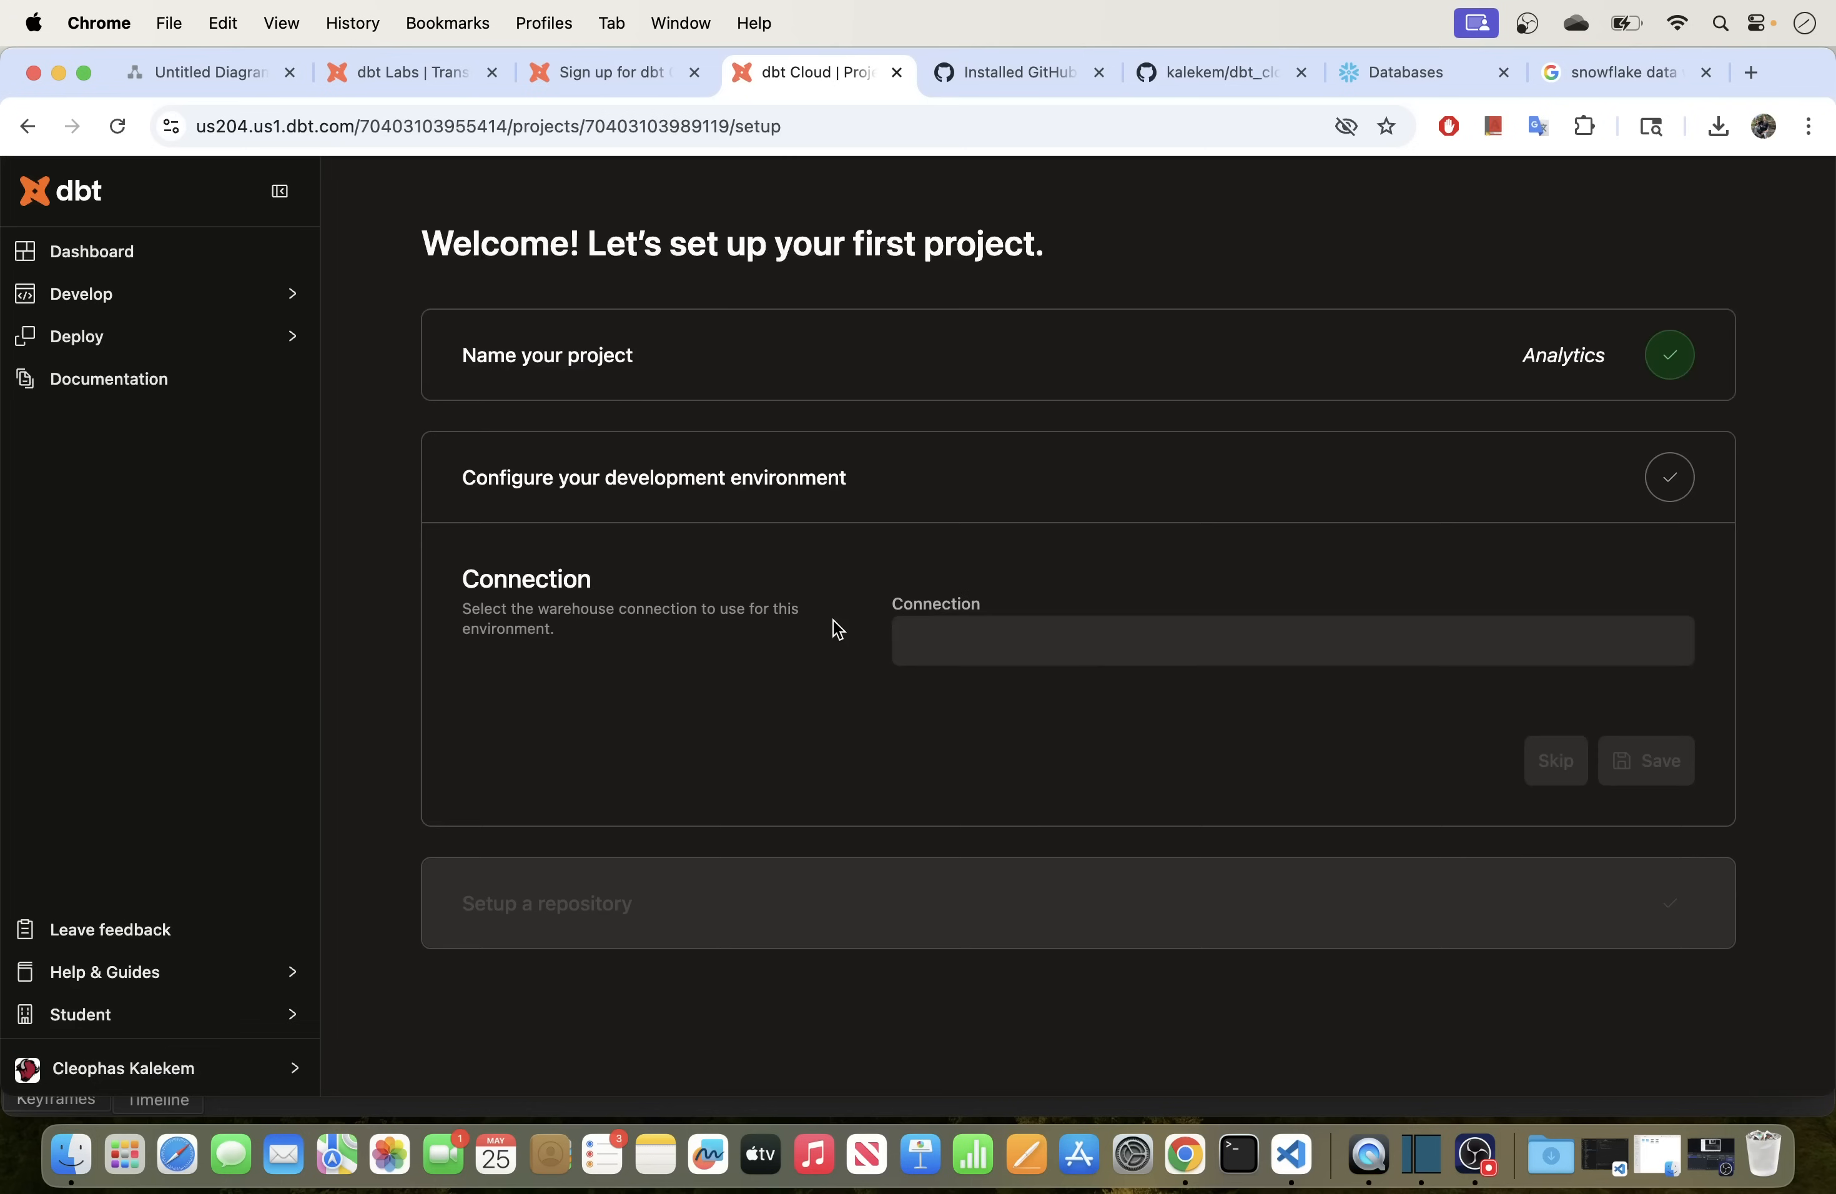
Step: Select the Snowflake connection for the Analytics project and set the development credentials' username to demo_user
click(985, 643)
click(984, 700)
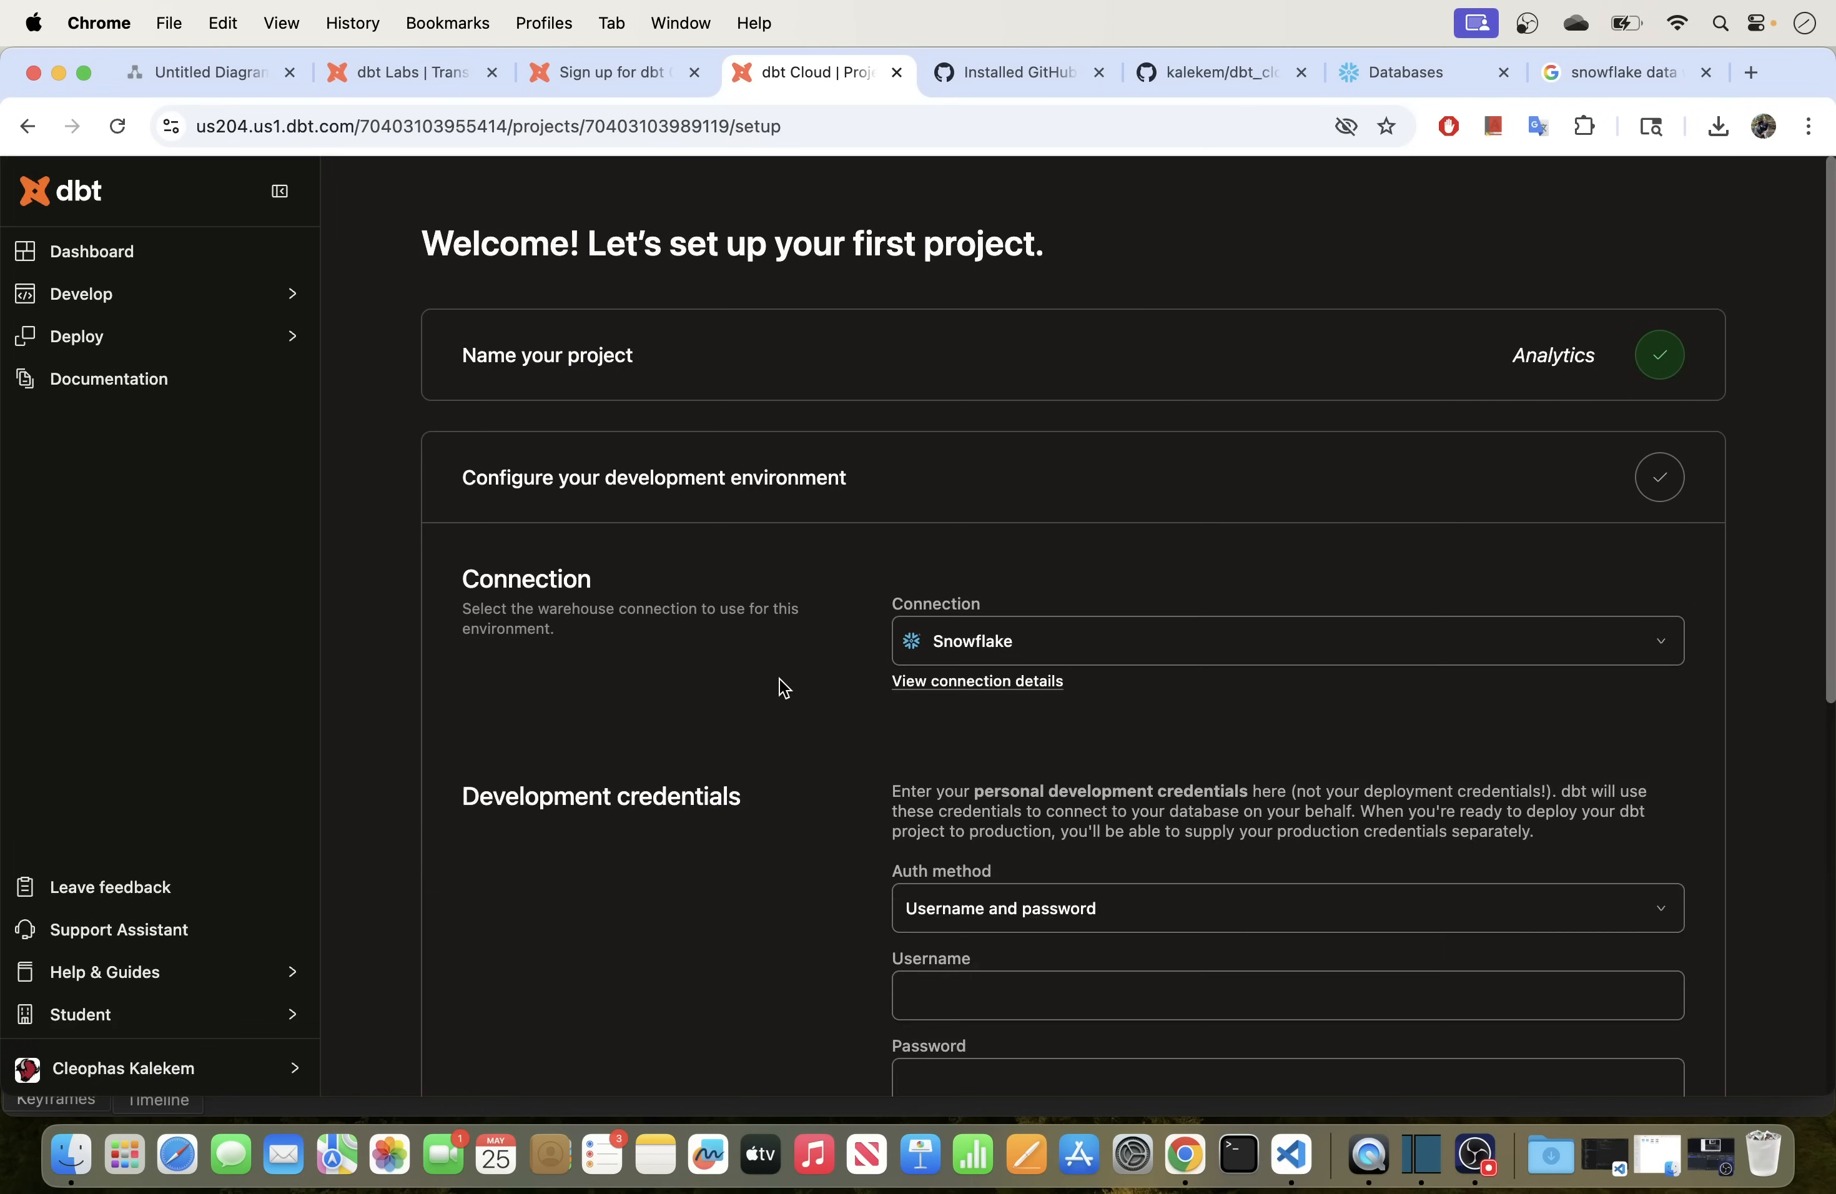
scroll(779, 685, down, 8)
scroll(779, 684, up, 4)
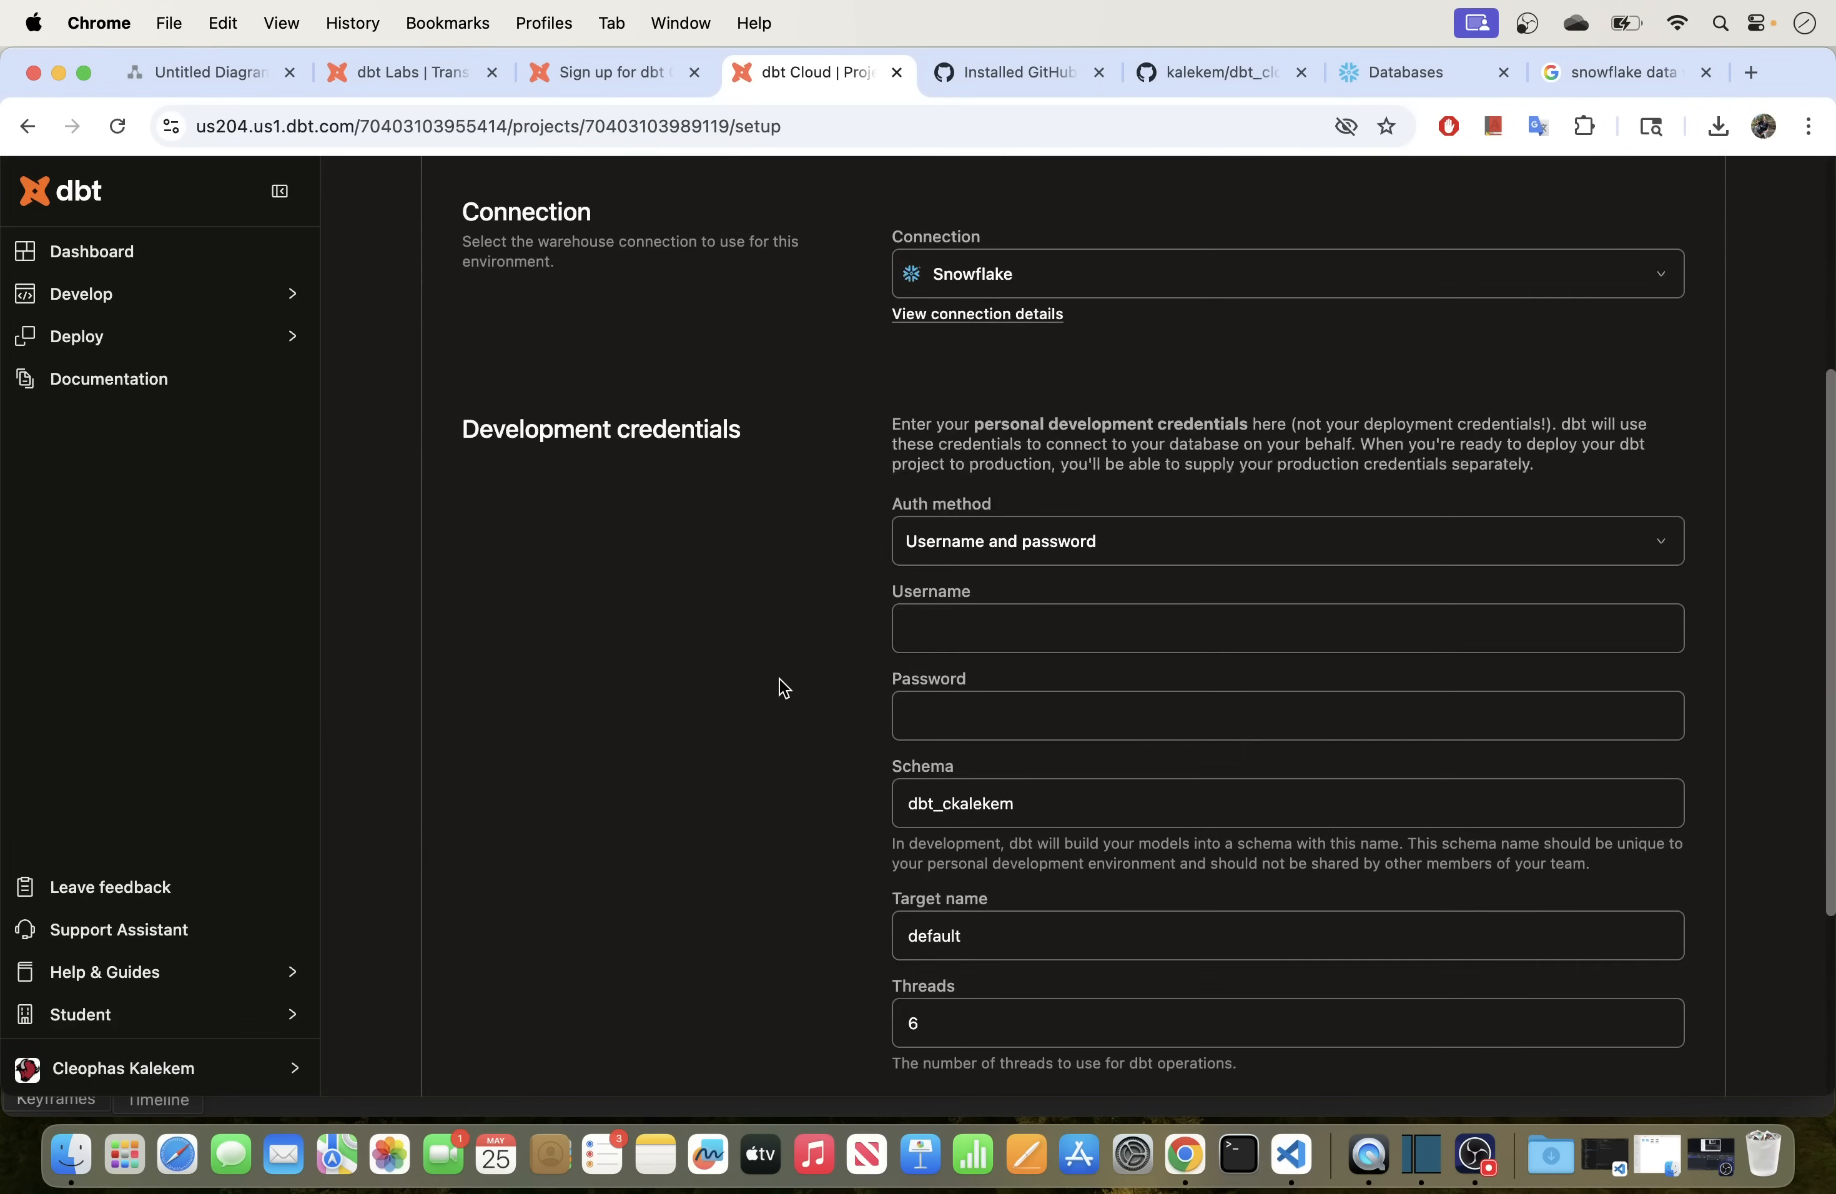
click(954, 628)
click(1040, 682)
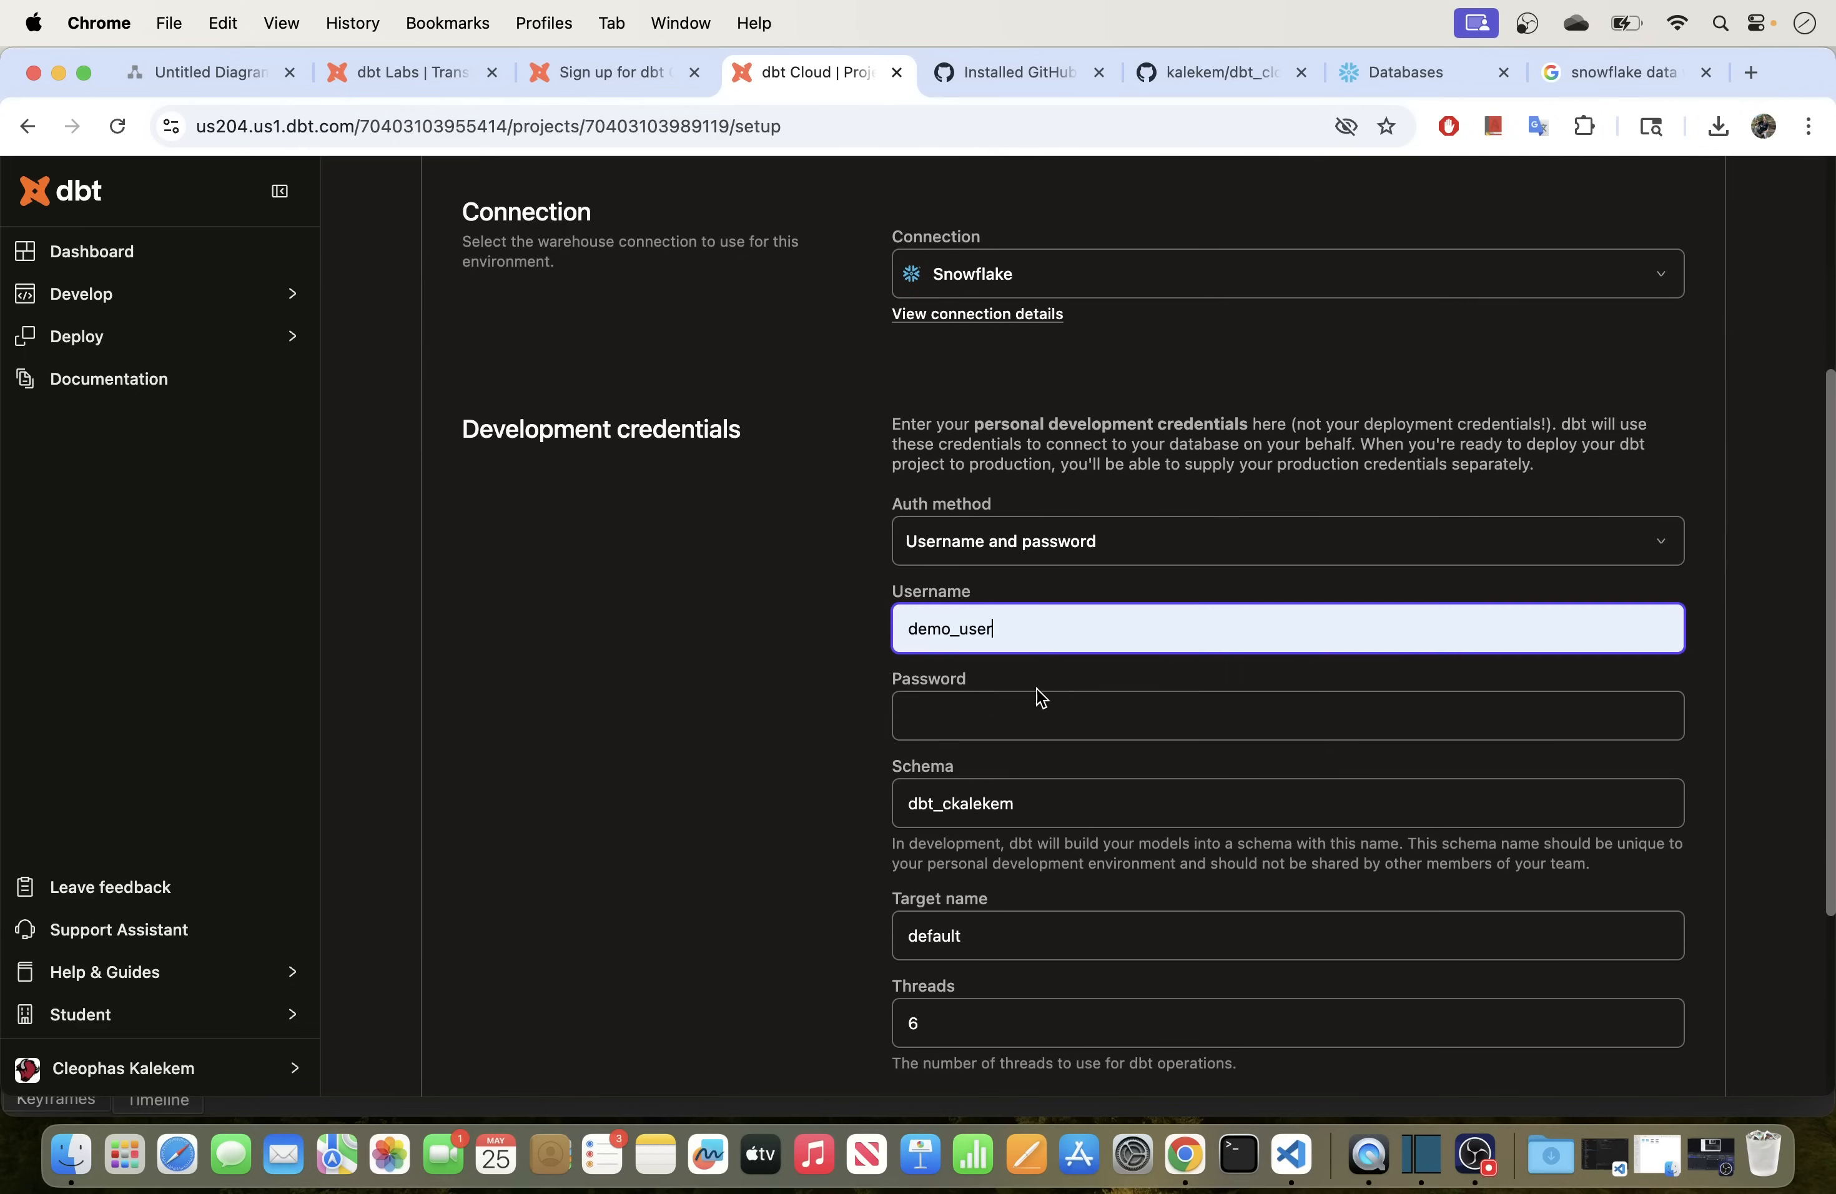
Step: Enter the Snowflake account password in the development credentials and set the number of threads to 3
click(935, 710)
text(•)
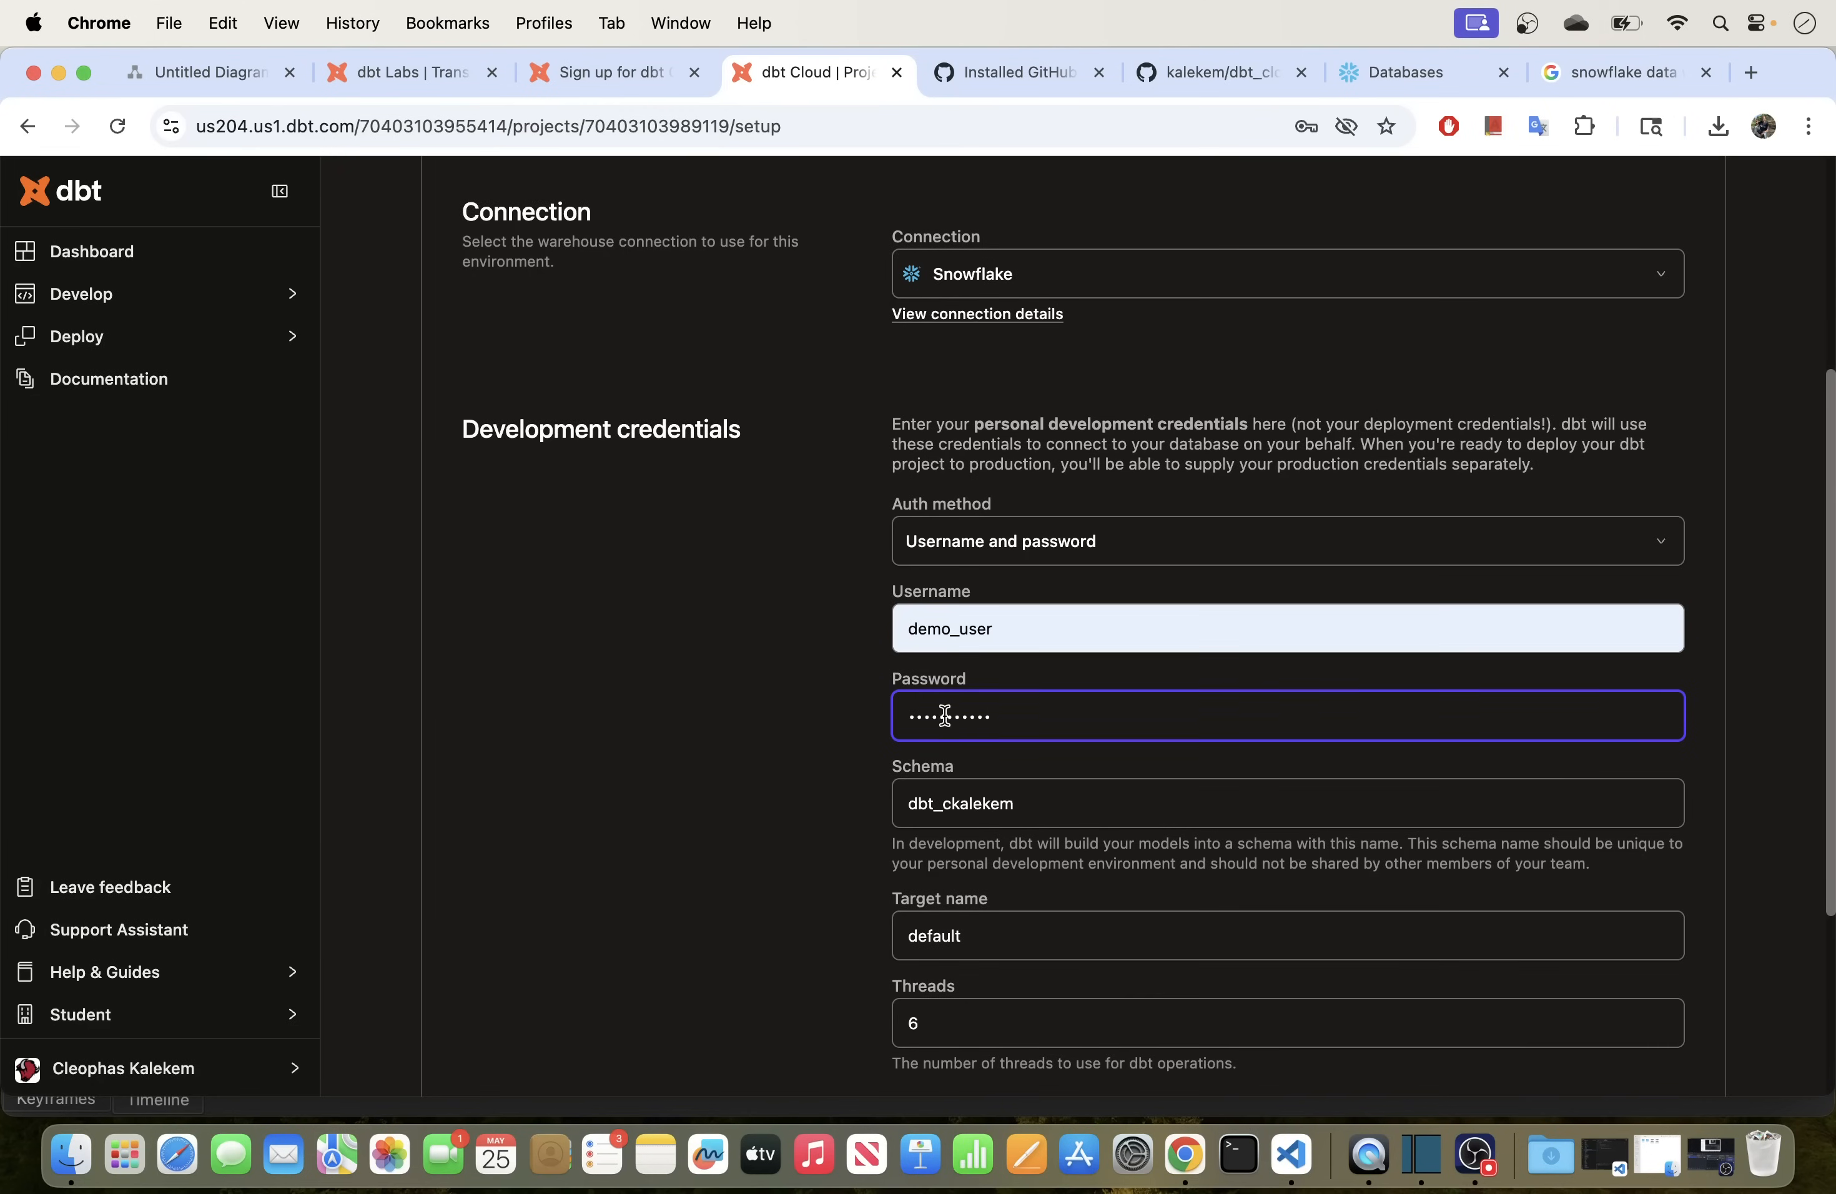
scroll(945, 716, down, 4)
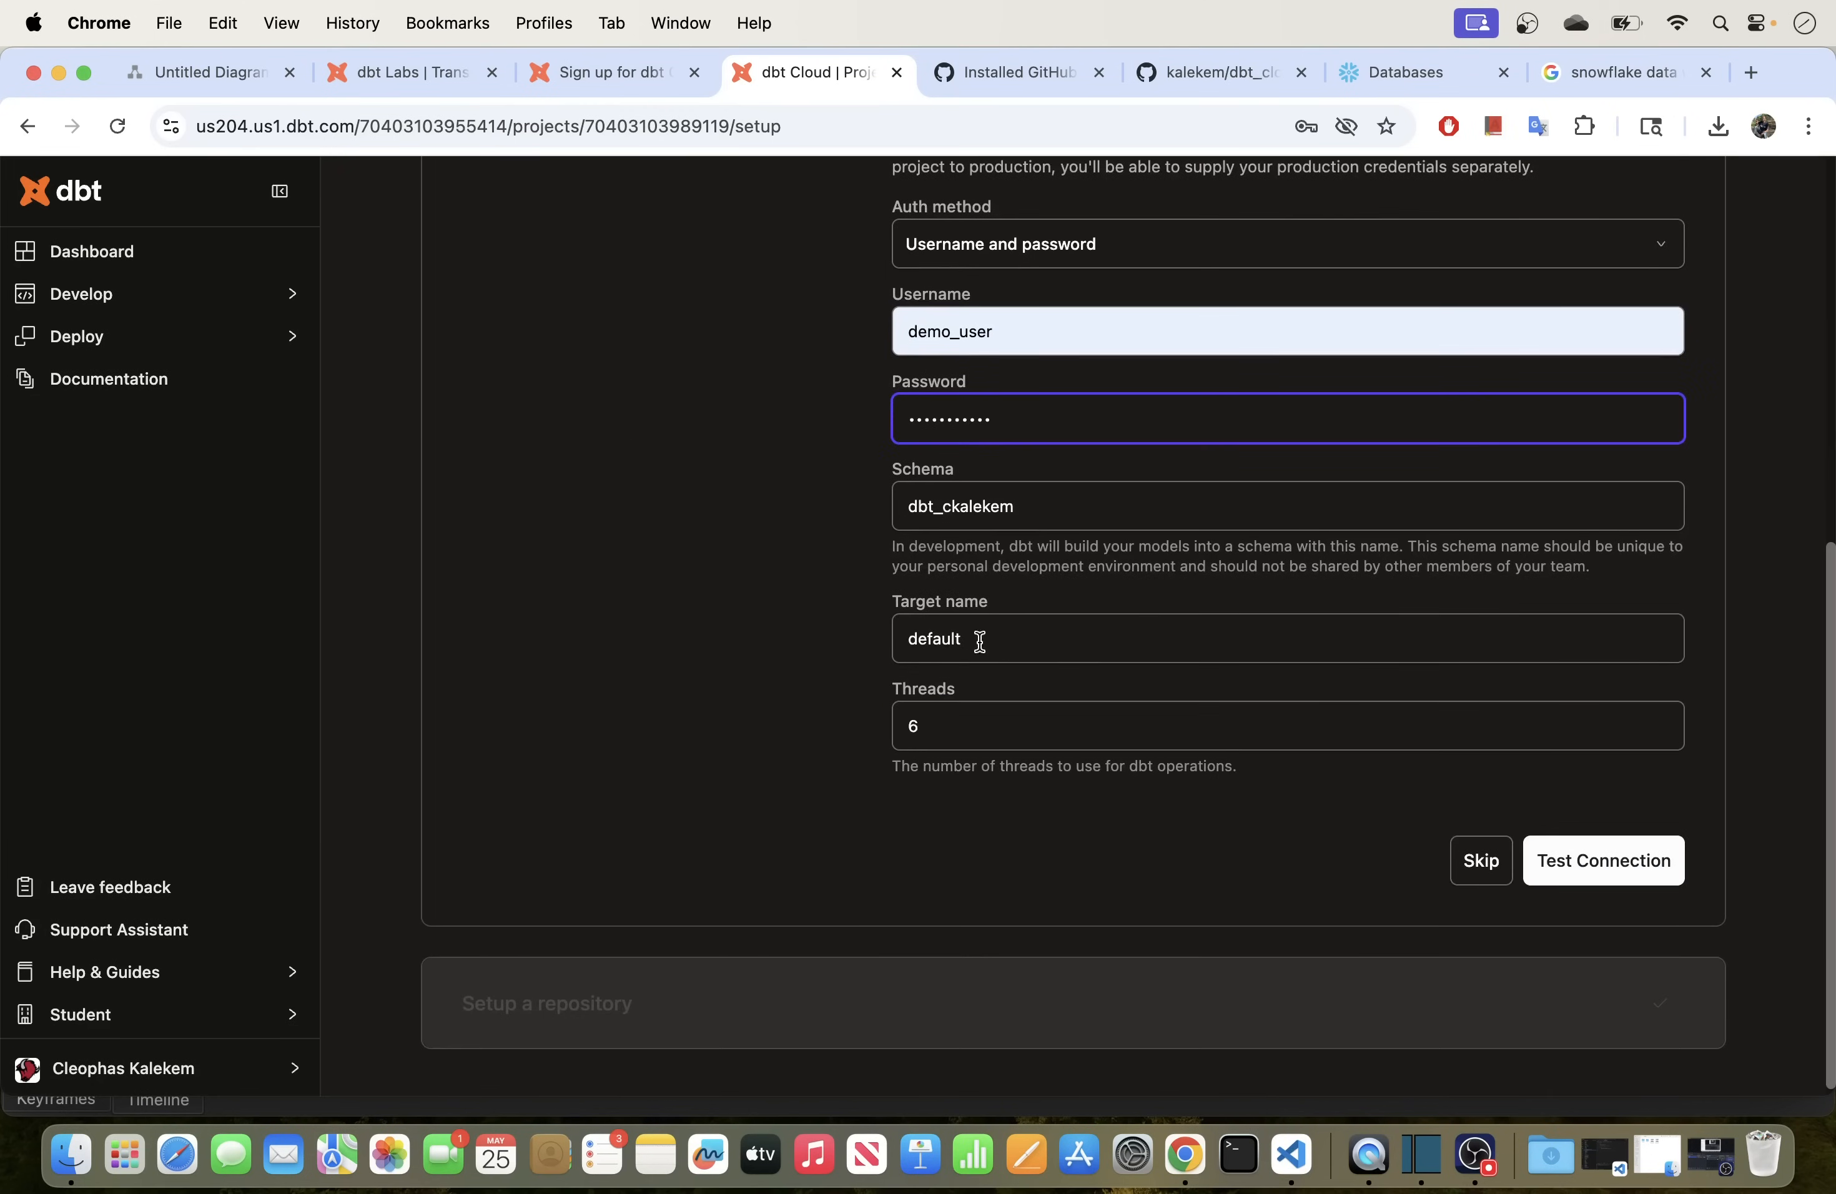
double_click(1660, 734)
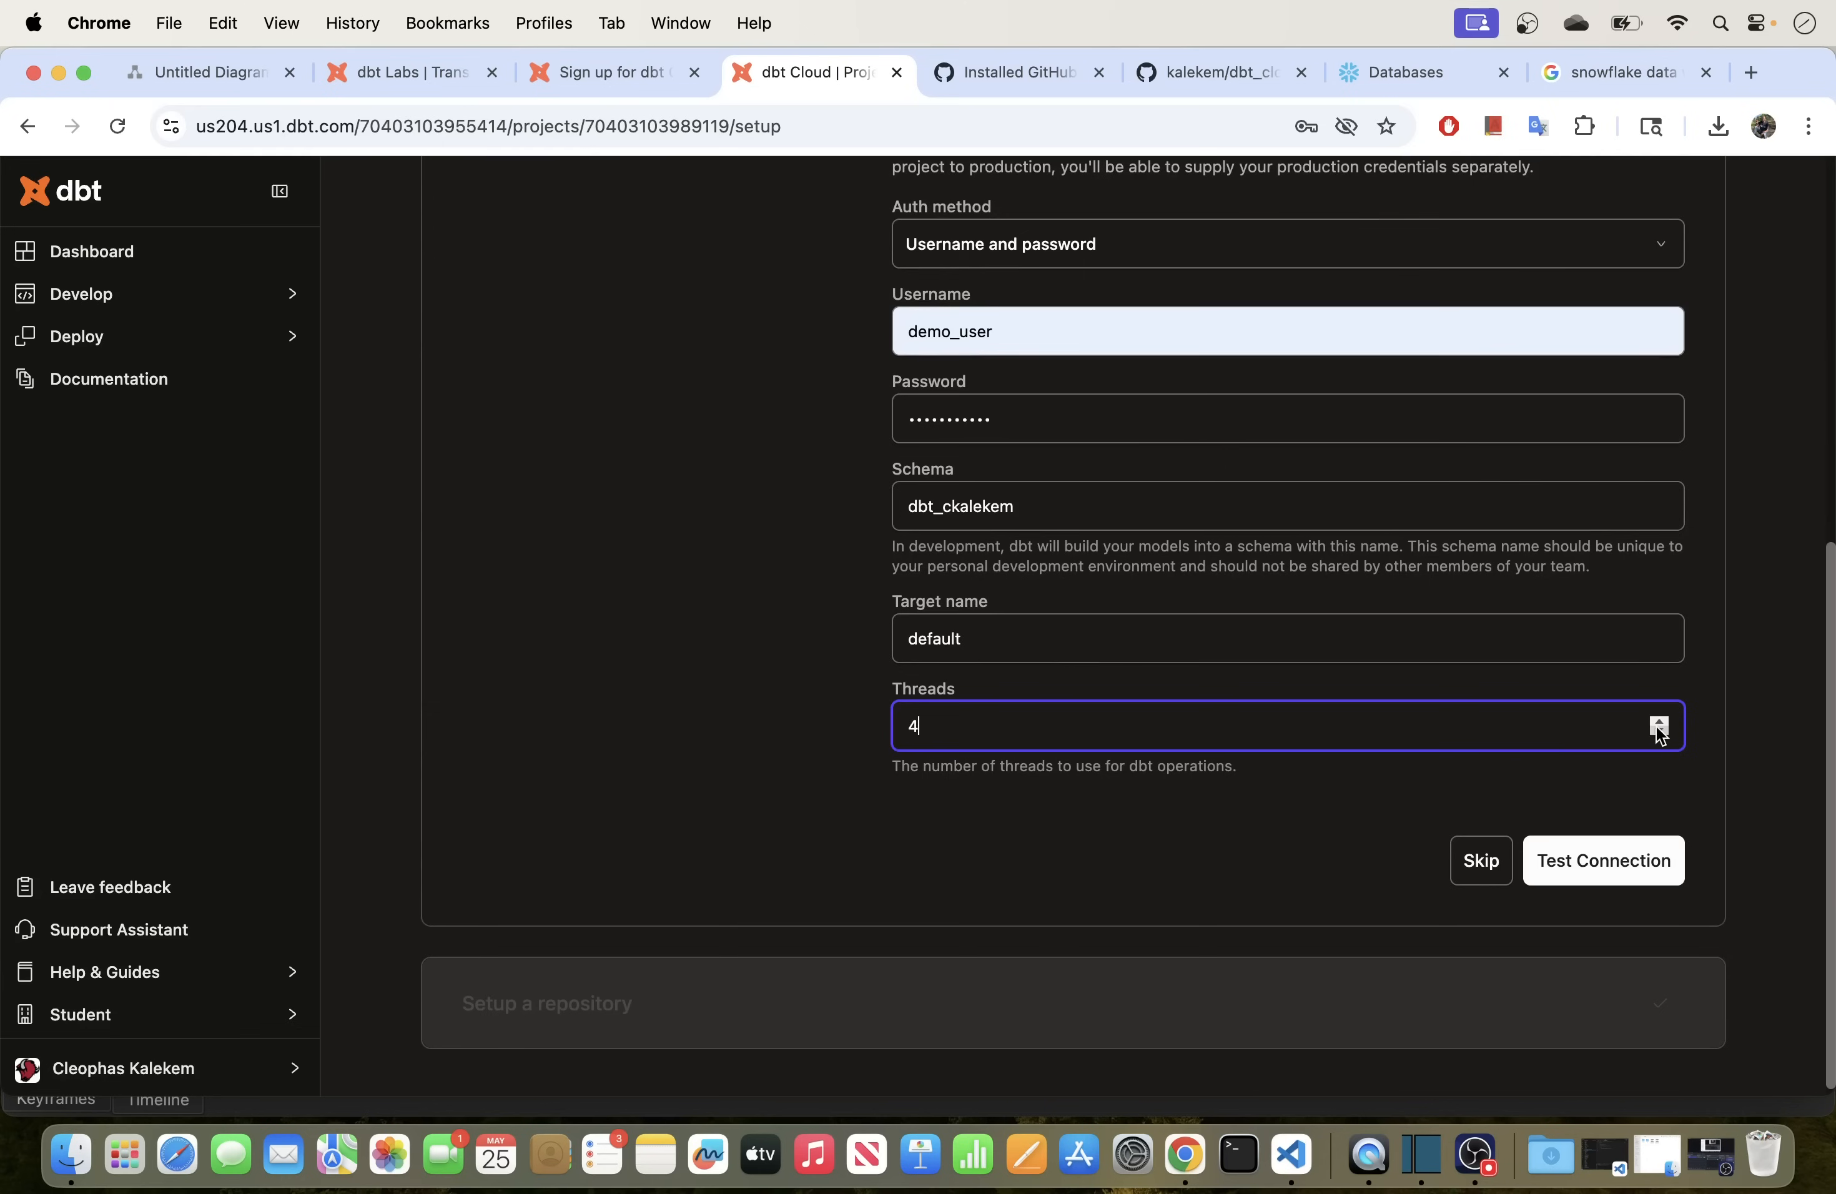
Step: Test the Snowflake connection and save the development credentials
click(1627, 854)
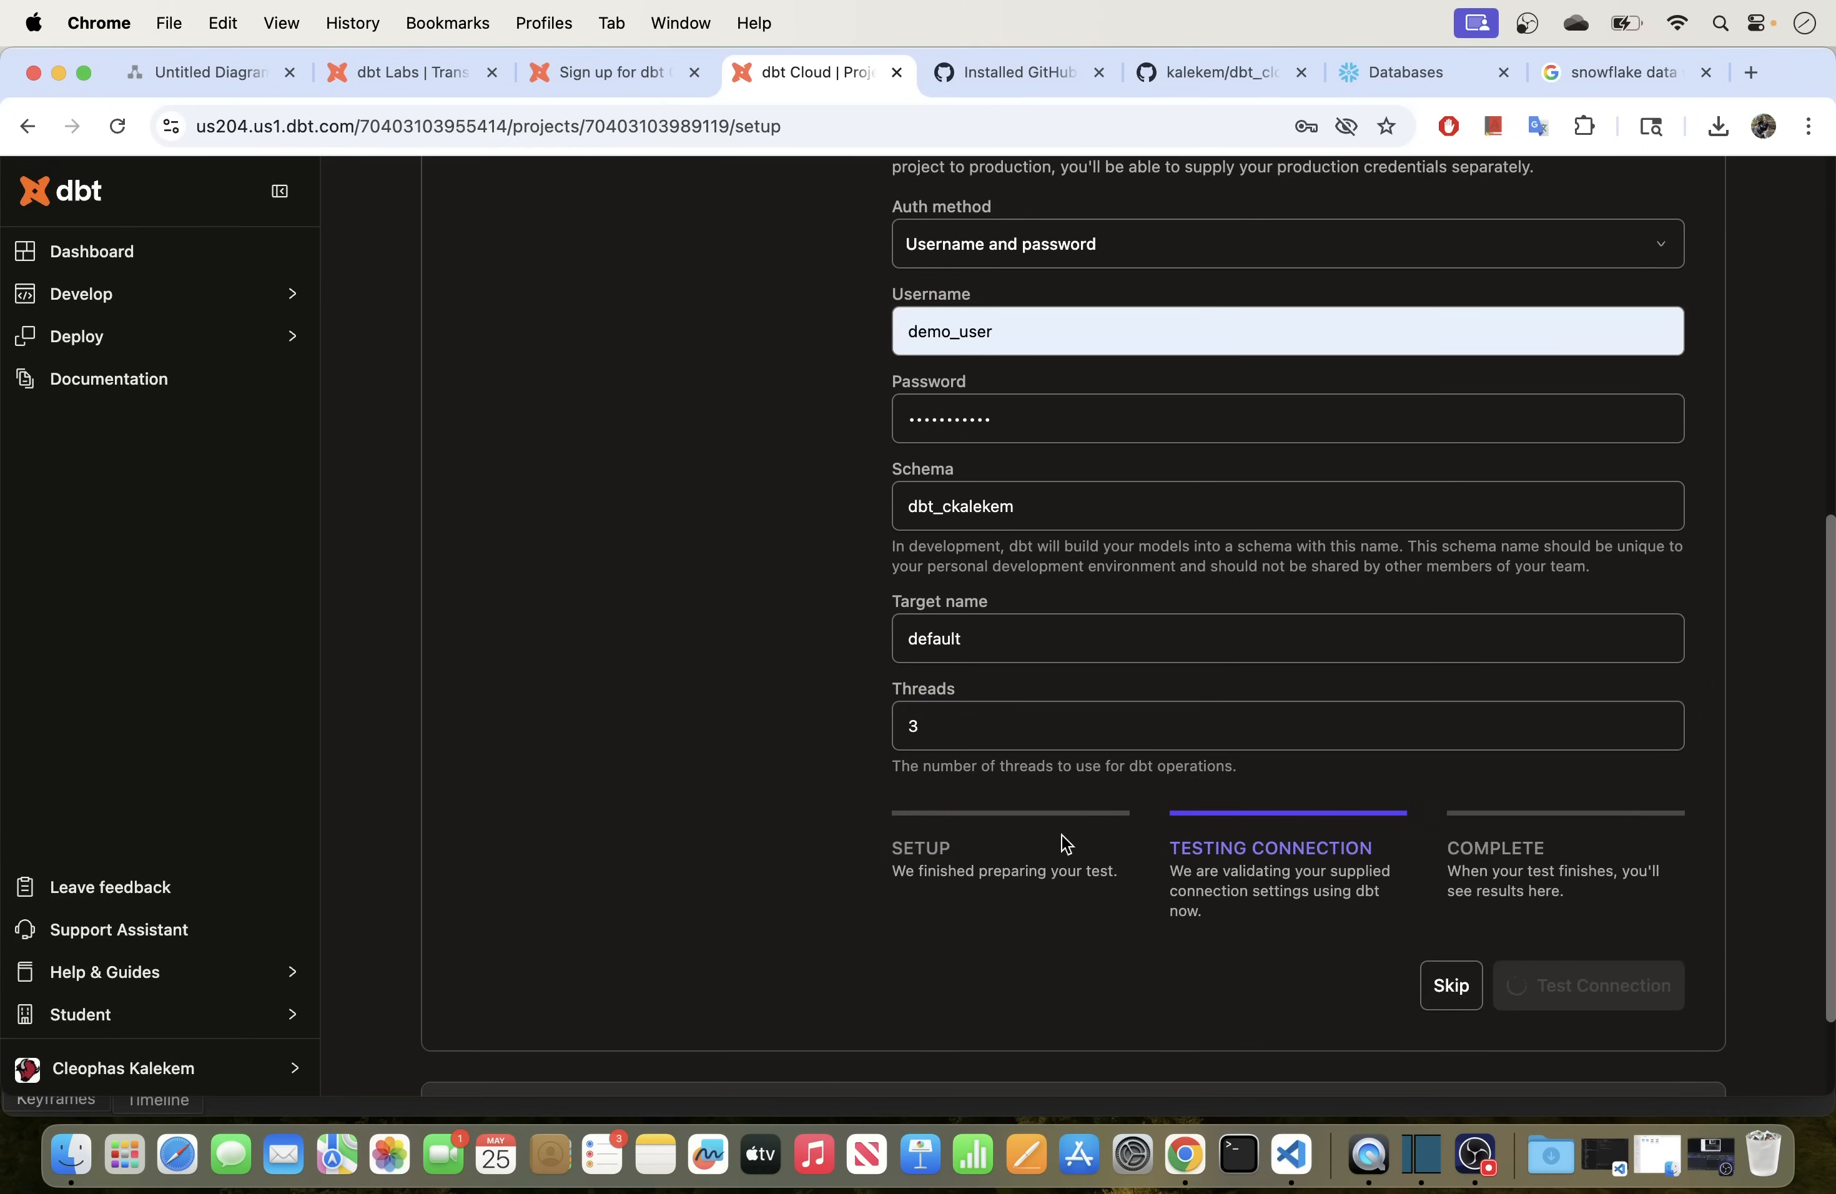
scroll(858, 752, up, 1)
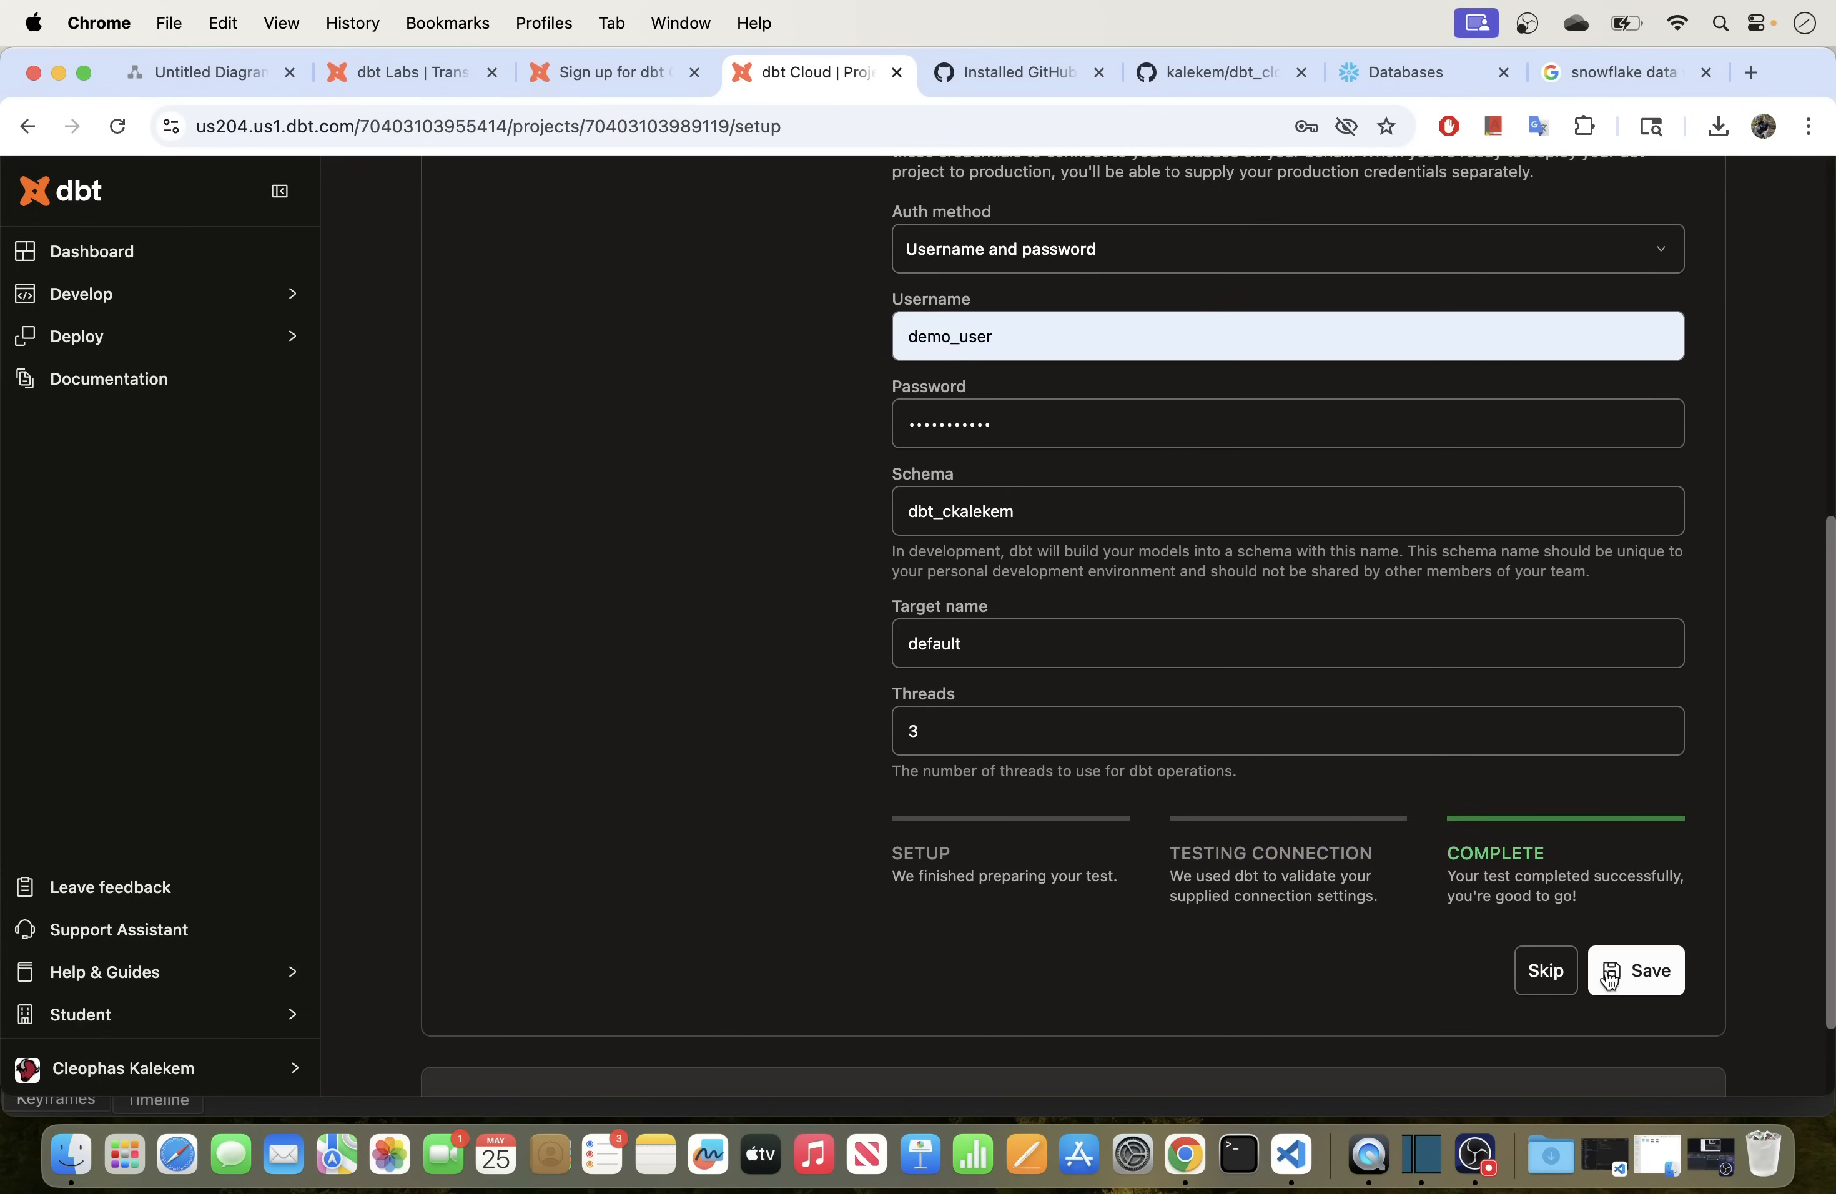
scroll(1114, 639, up, 1)
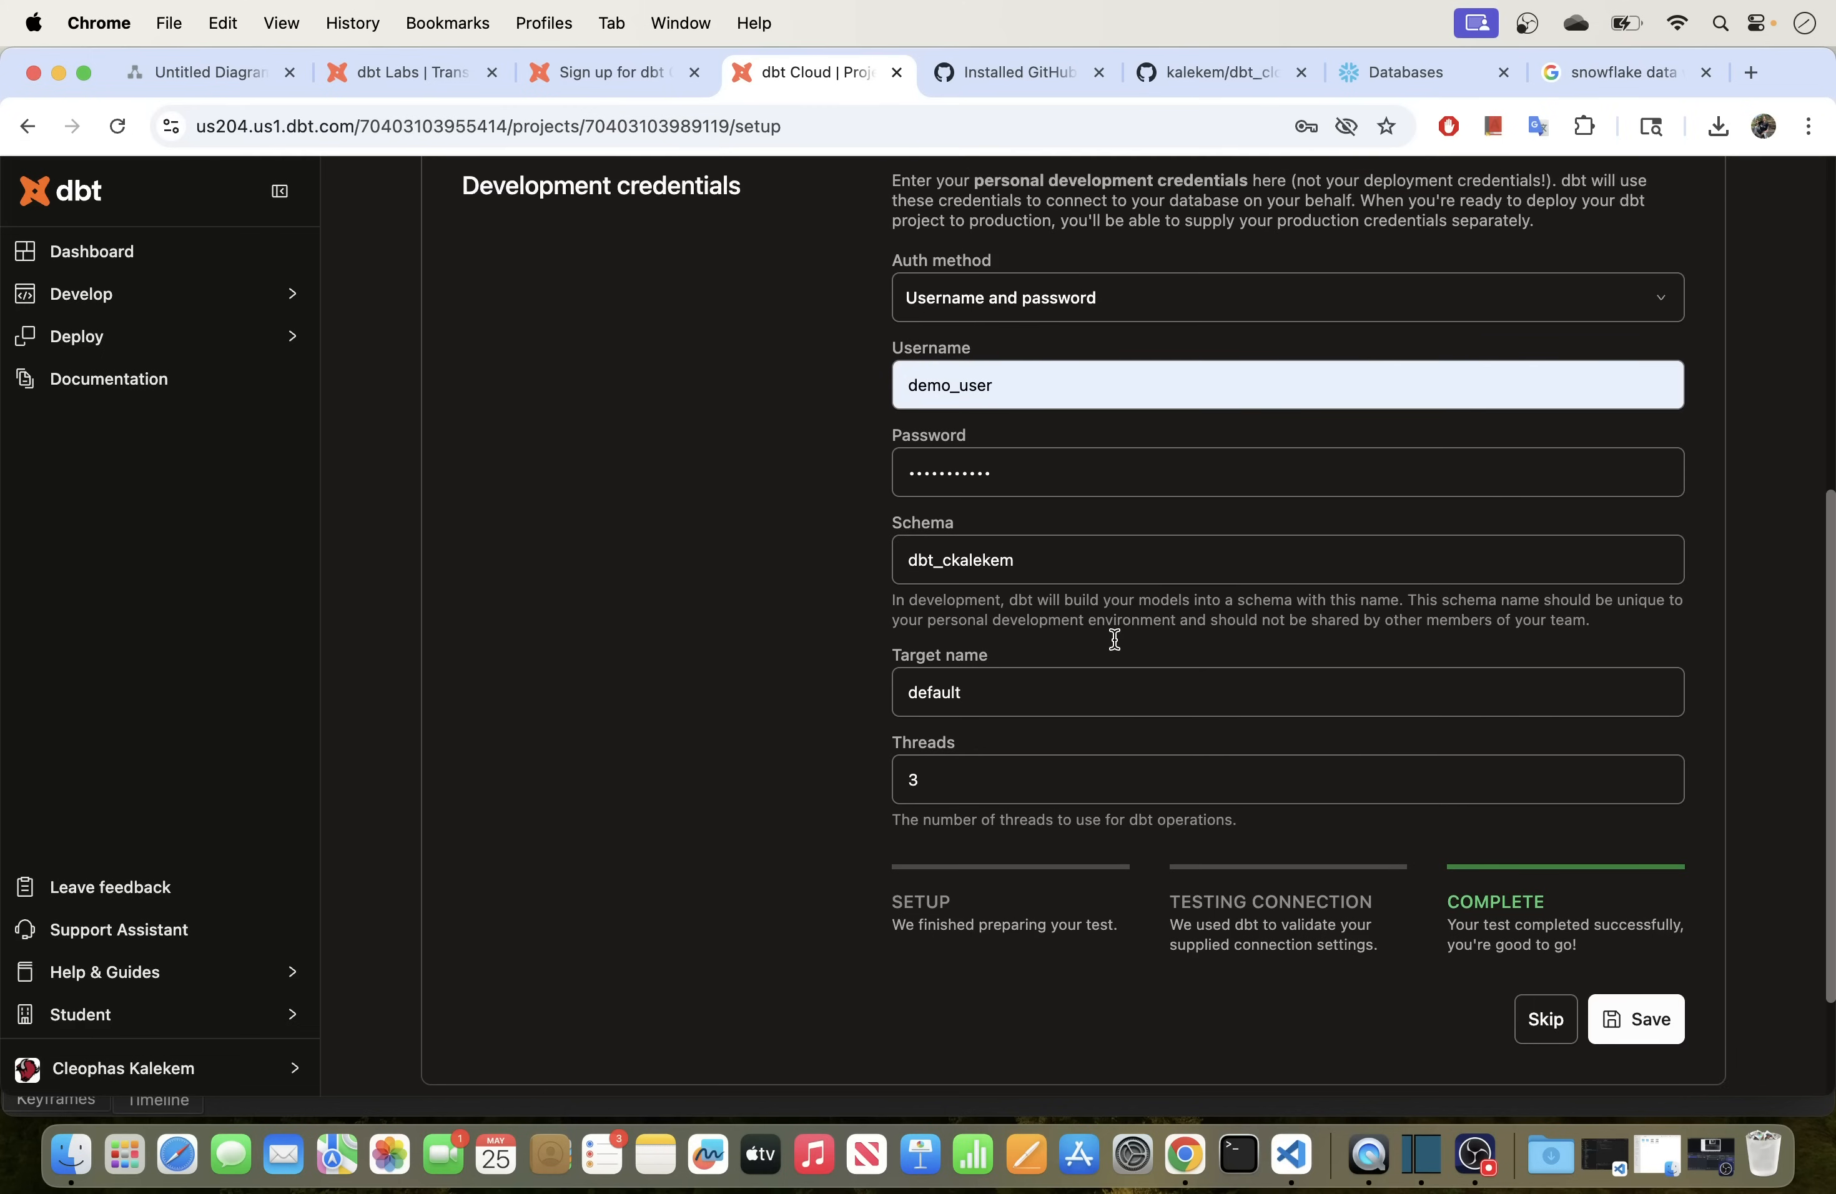
scroll(1114, 639, down, 1)
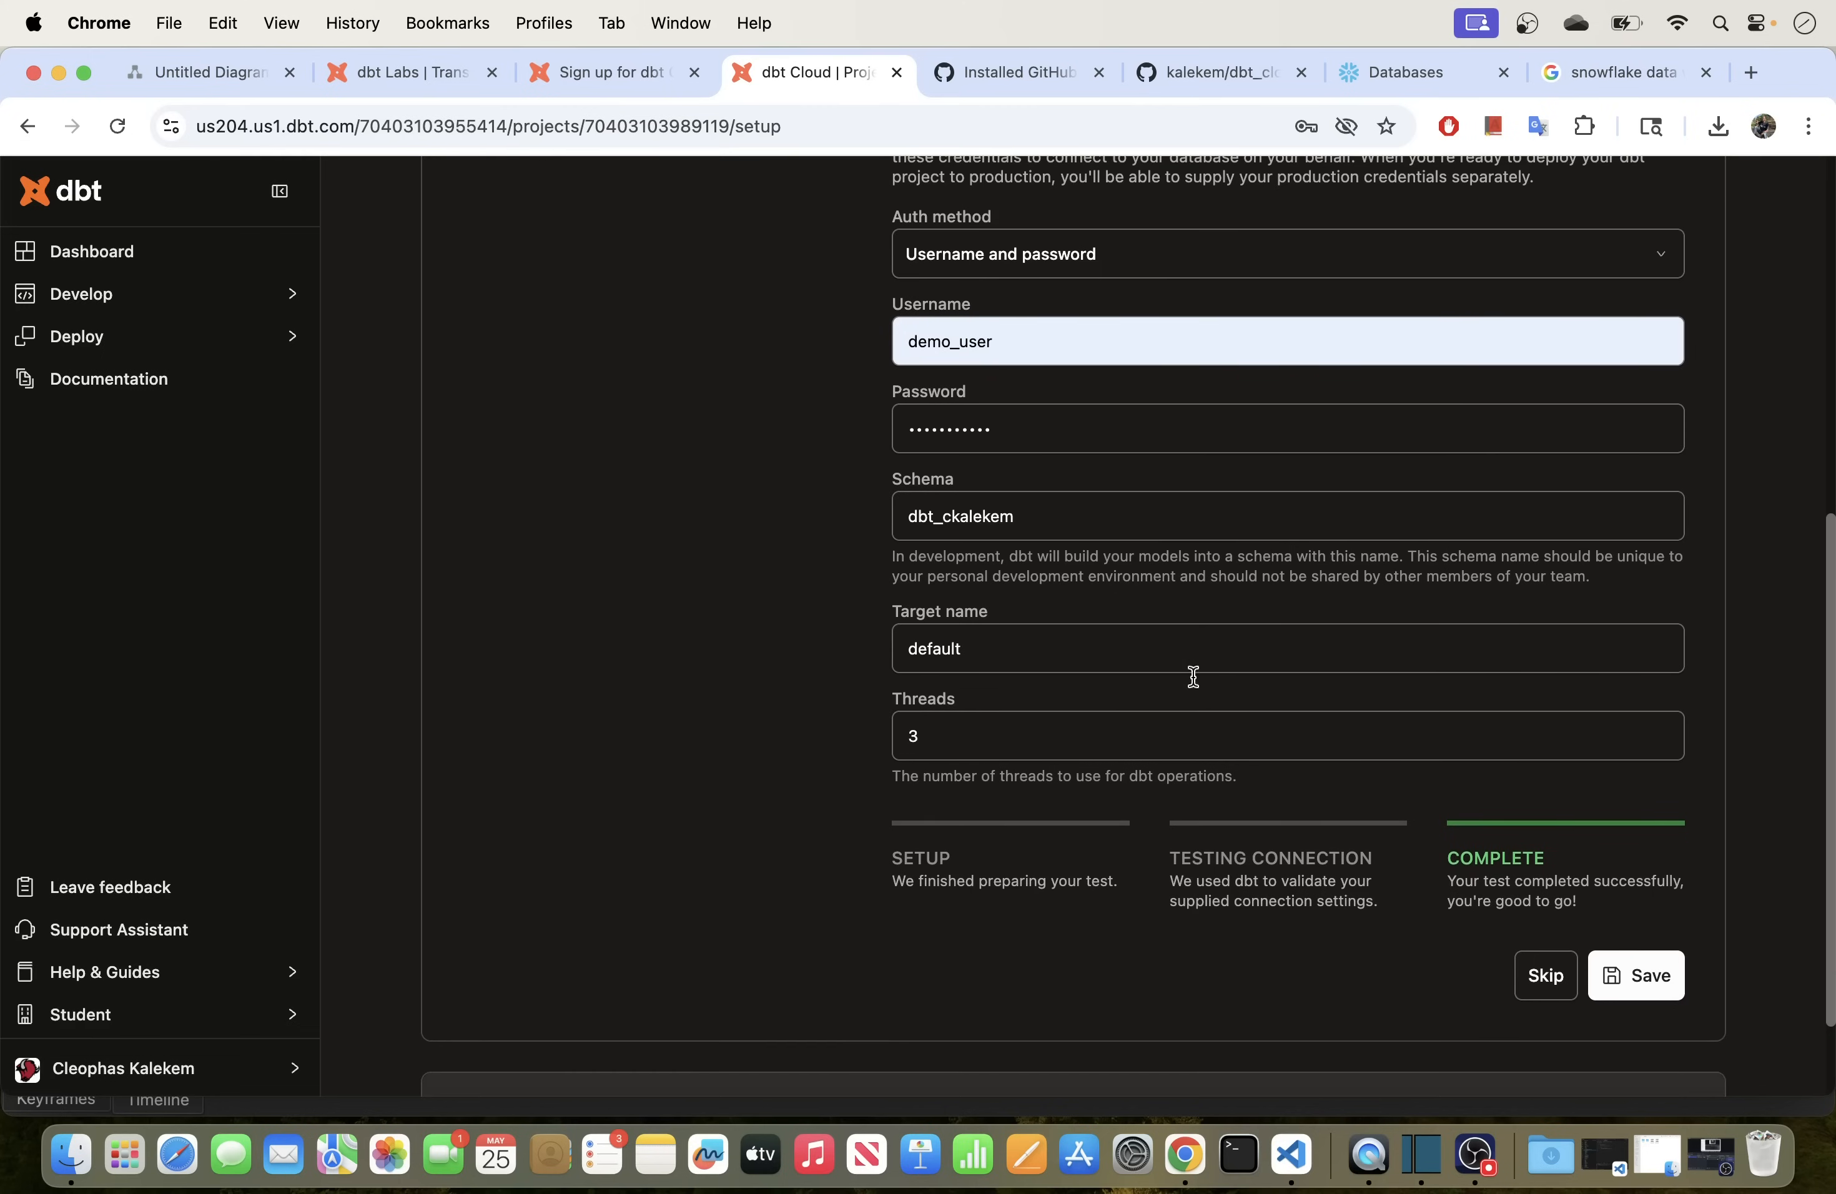
click(1654, 986)
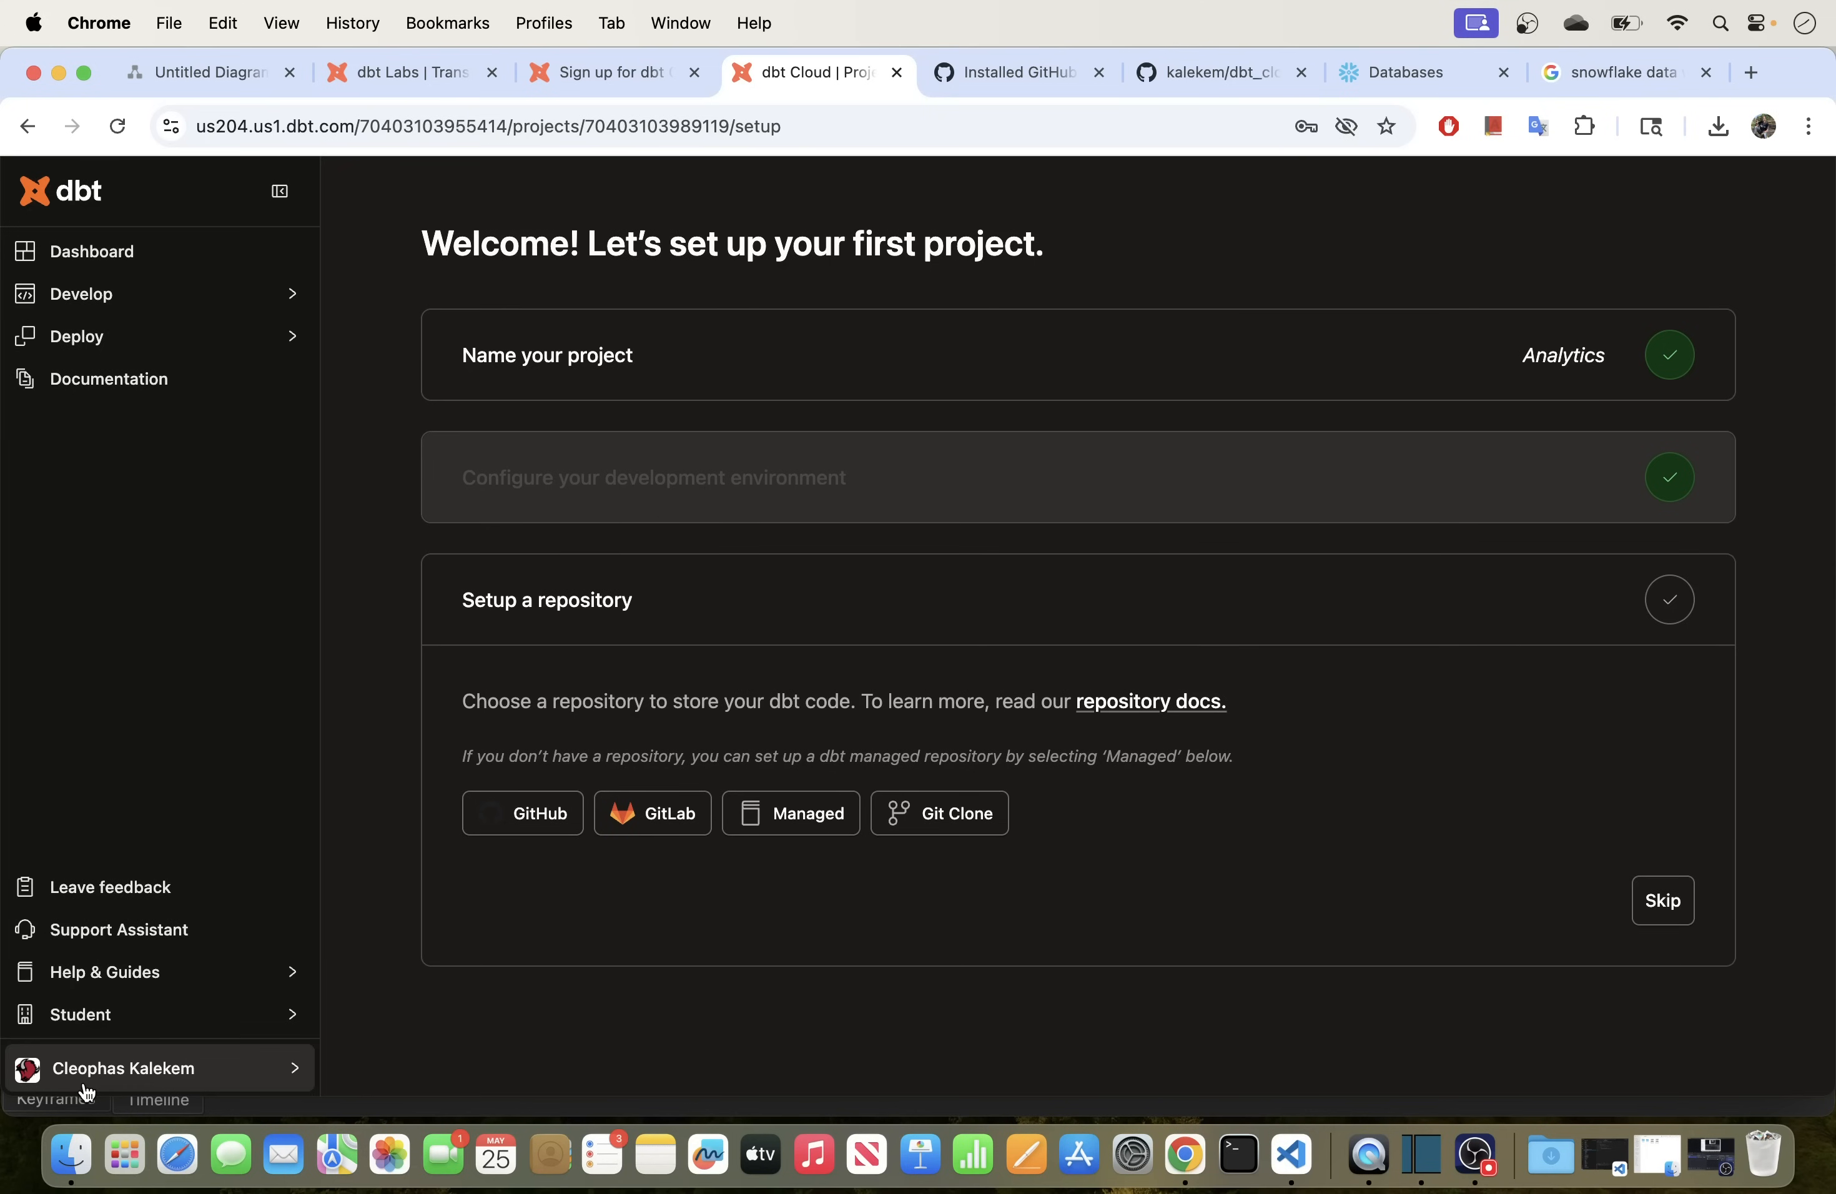
Step: Set up the project's repository by importing dbt_cloud_snowflake_repo from GitHub
click(530, 827)
scroll(504, 821, down, 6)
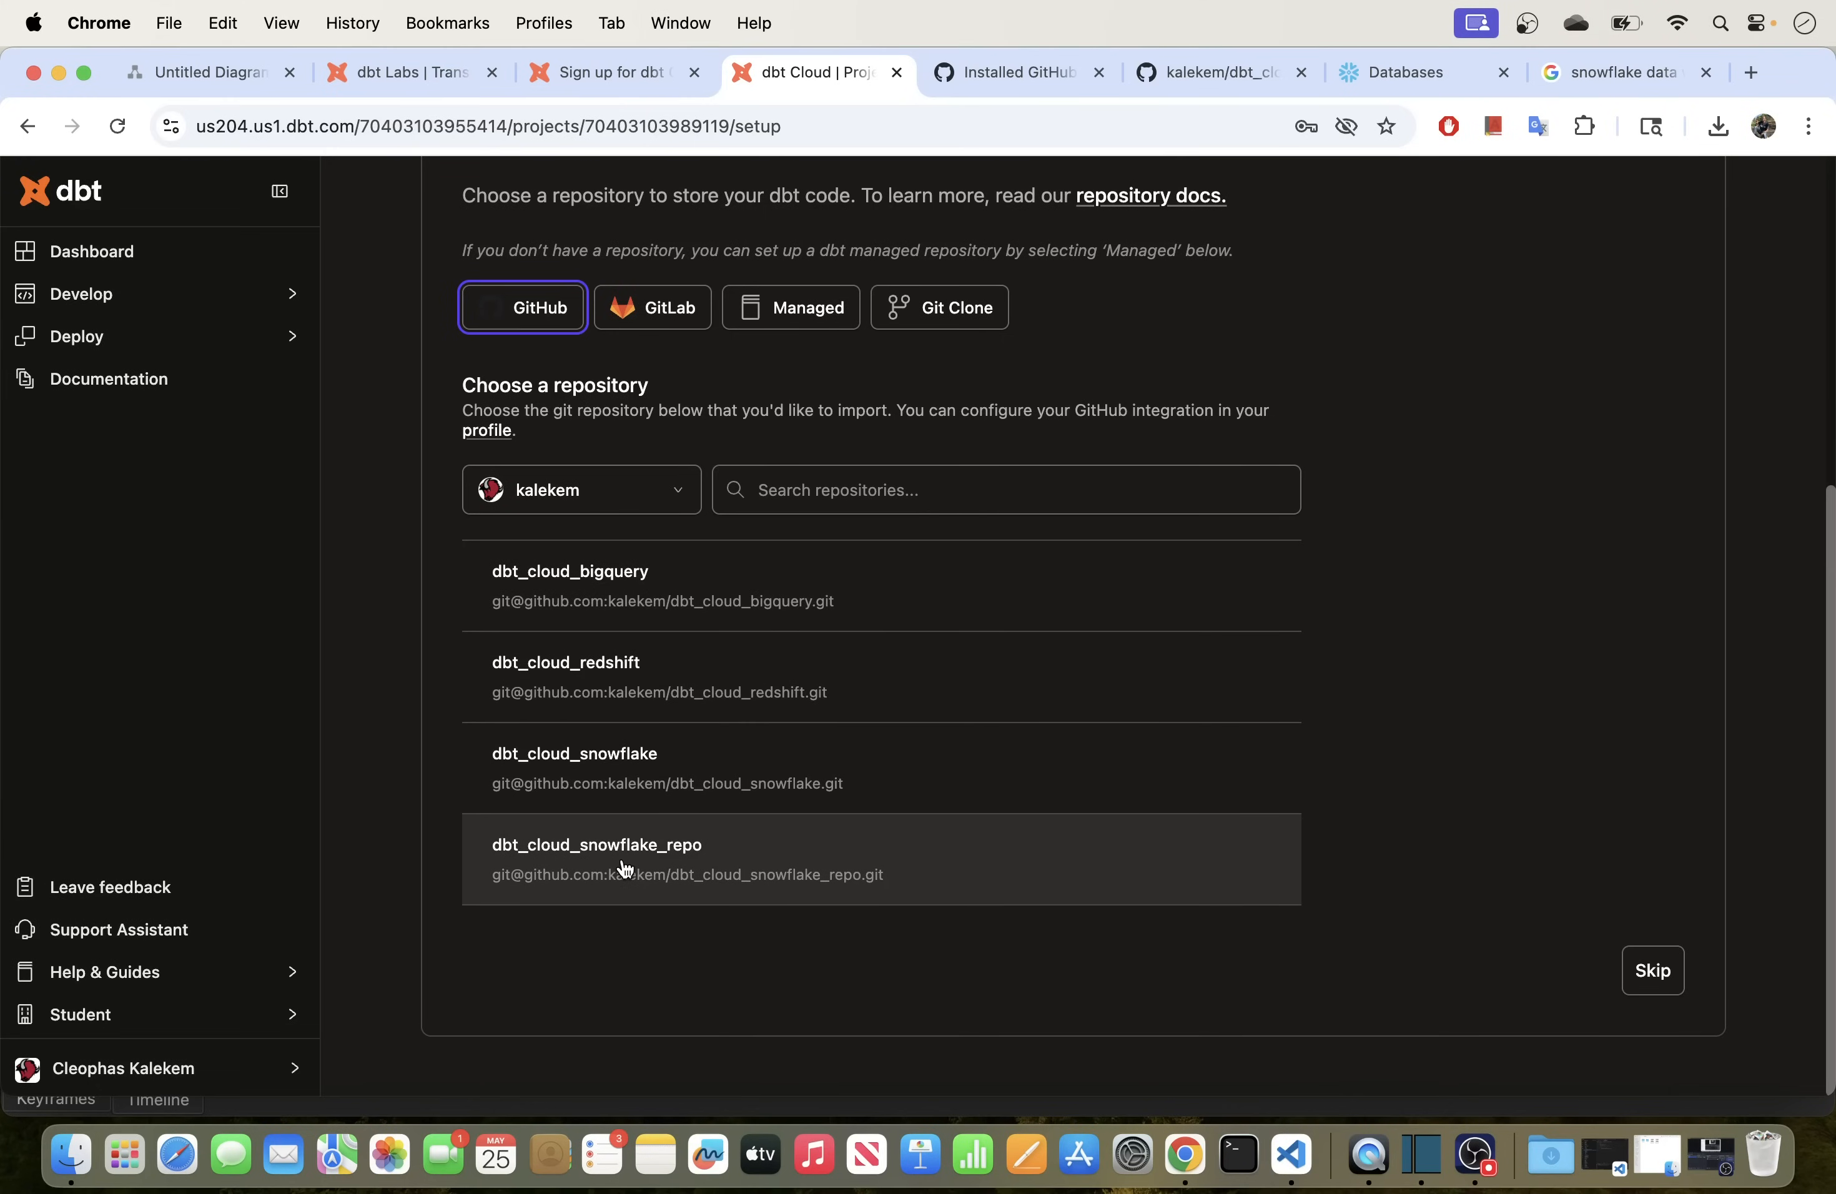
click(671, 870)
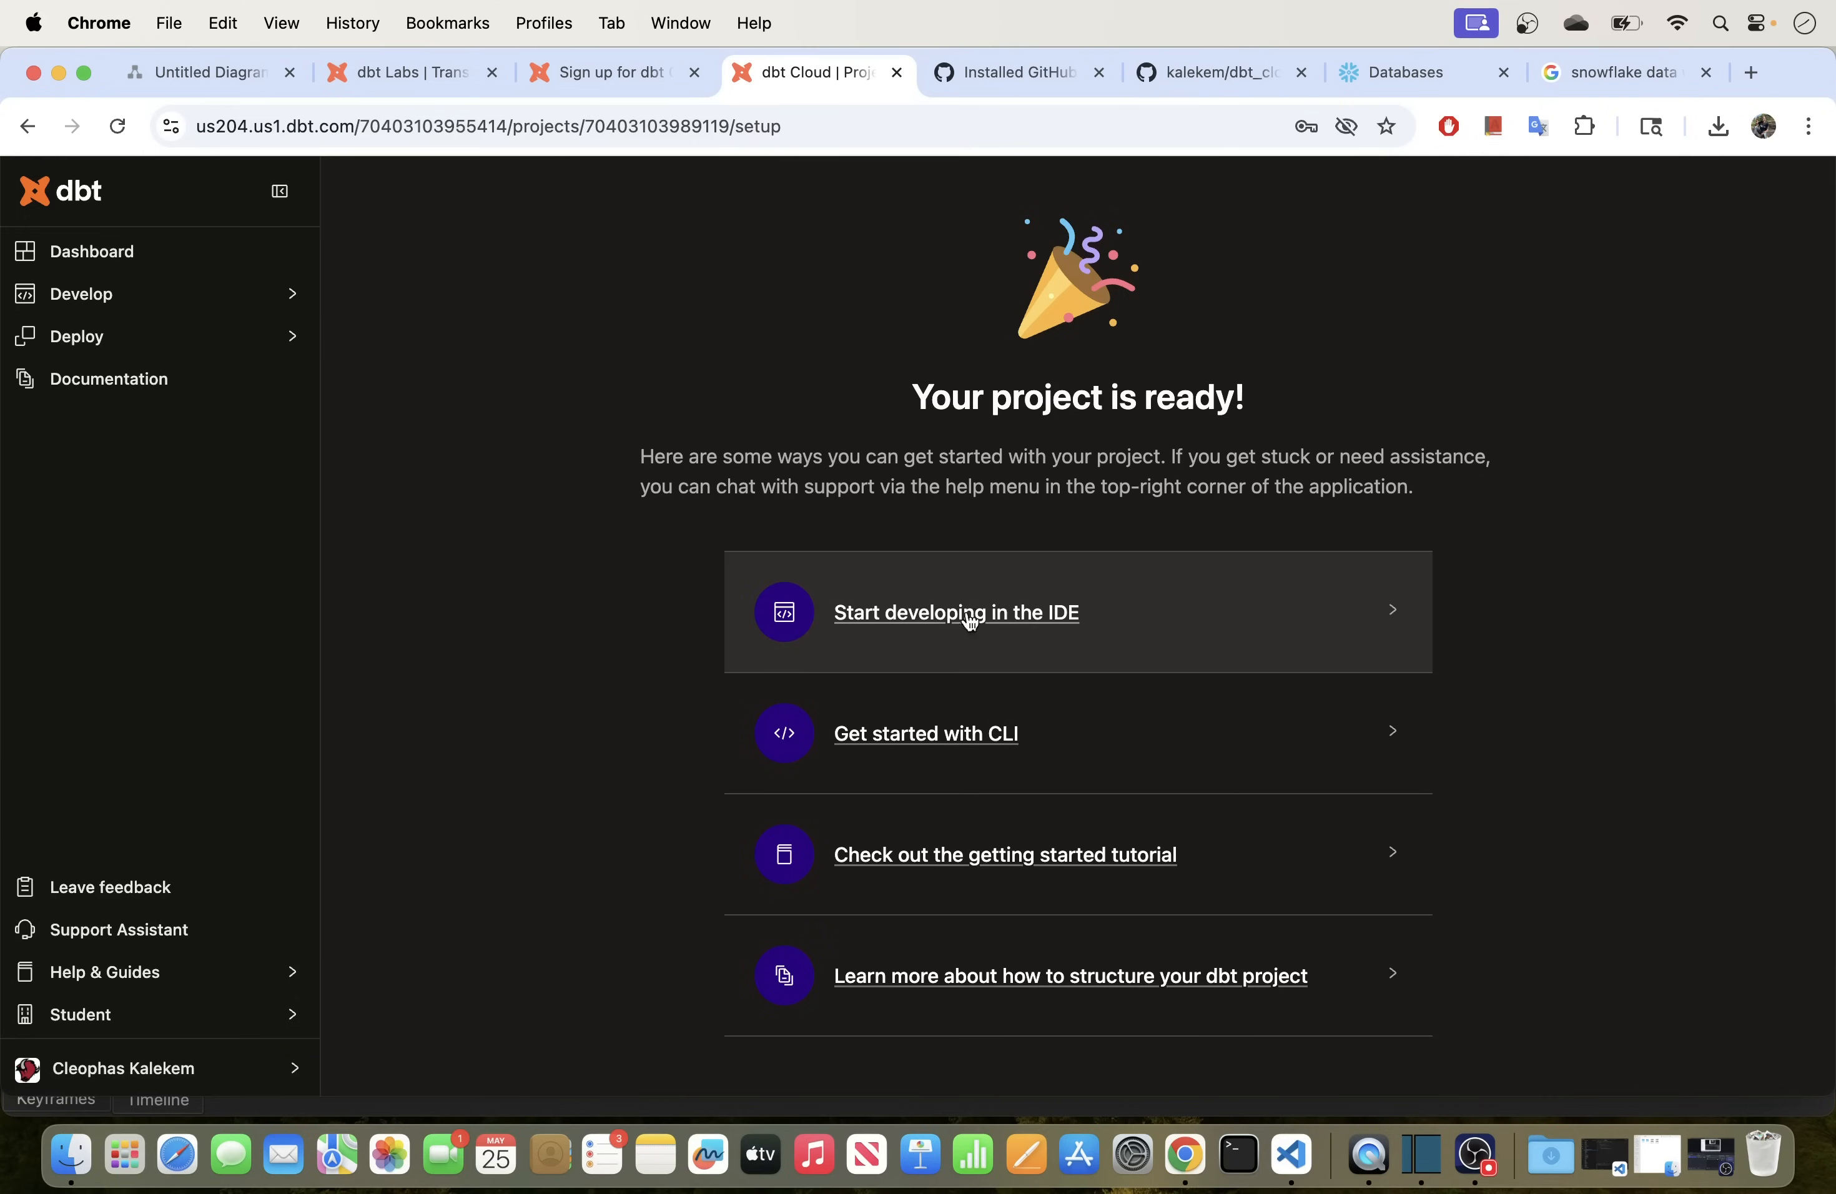
Step: Start developing in the IDE and initialize the dbt project in the linked repository
click(921, 619)
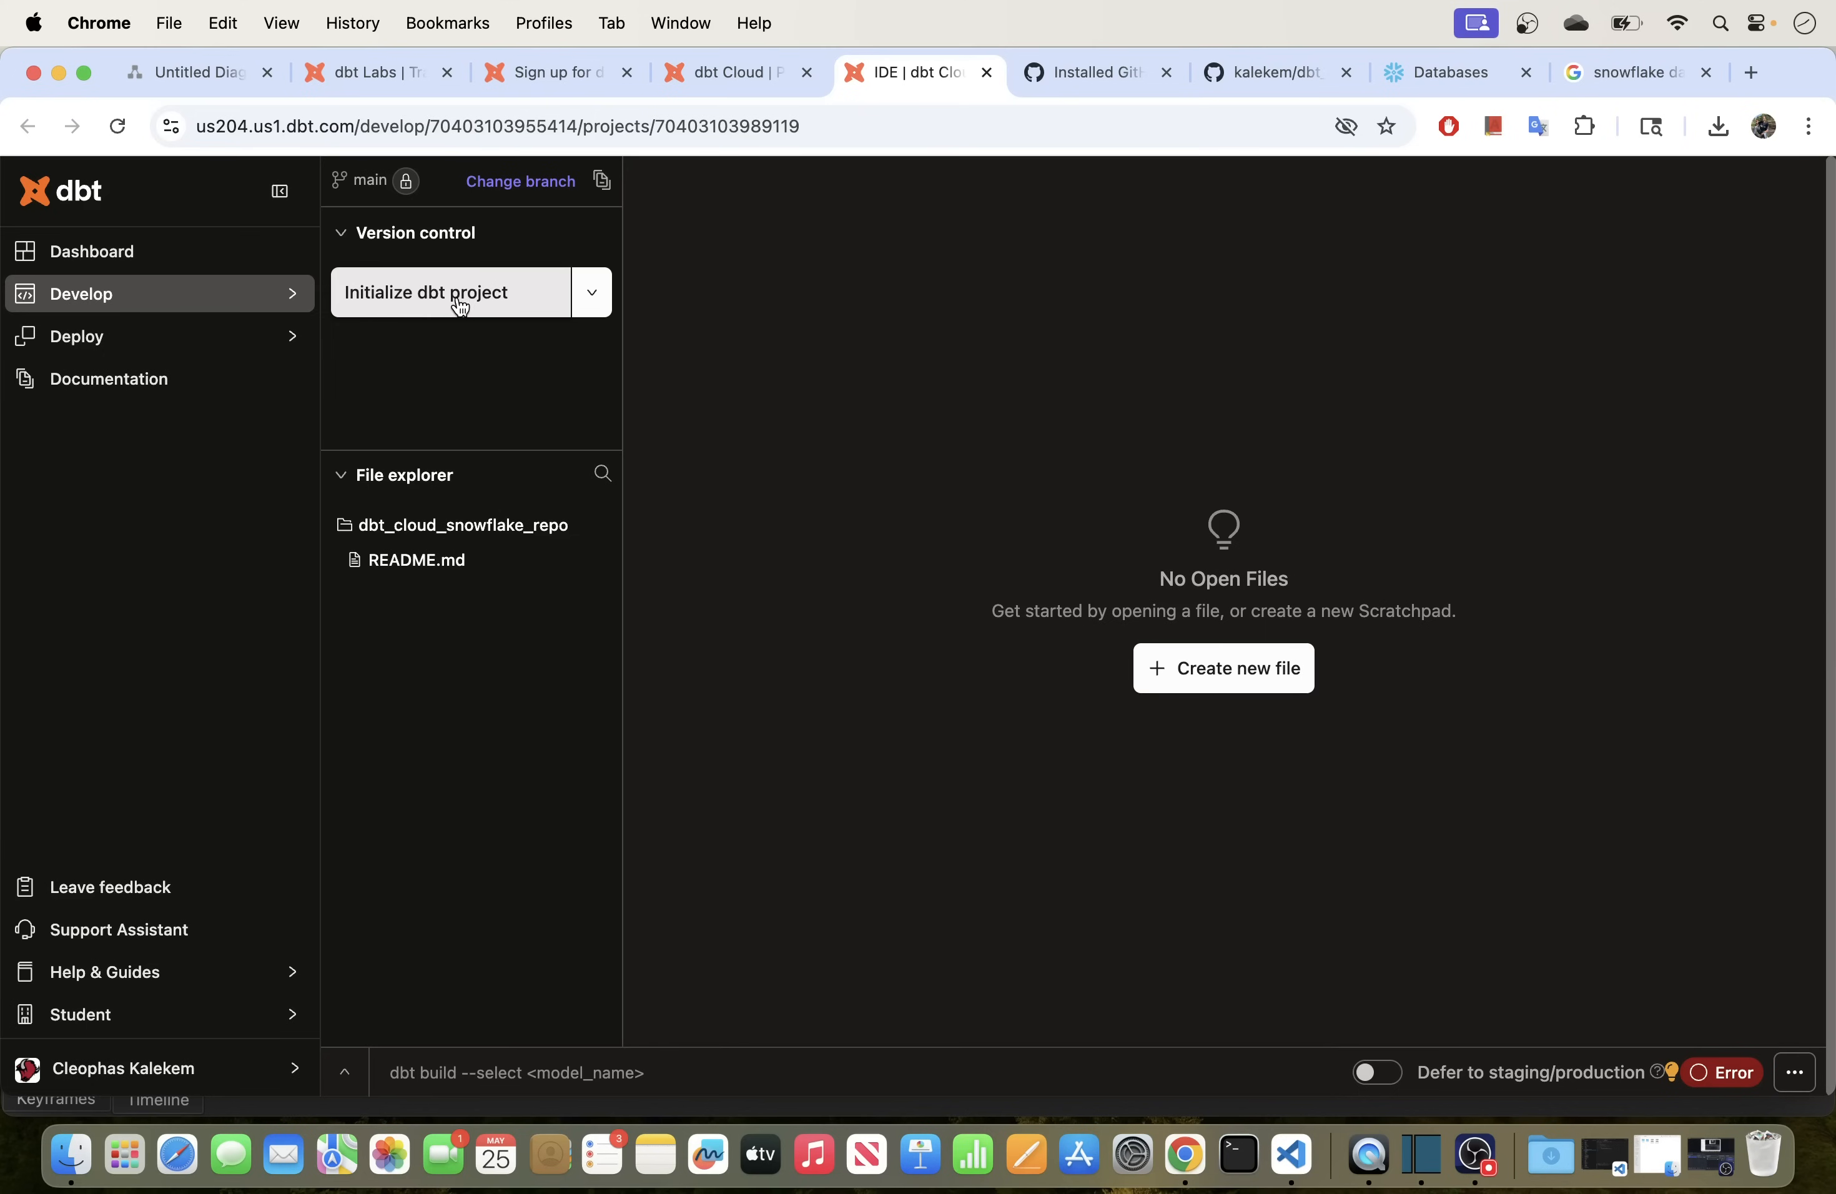
click(433, 301)
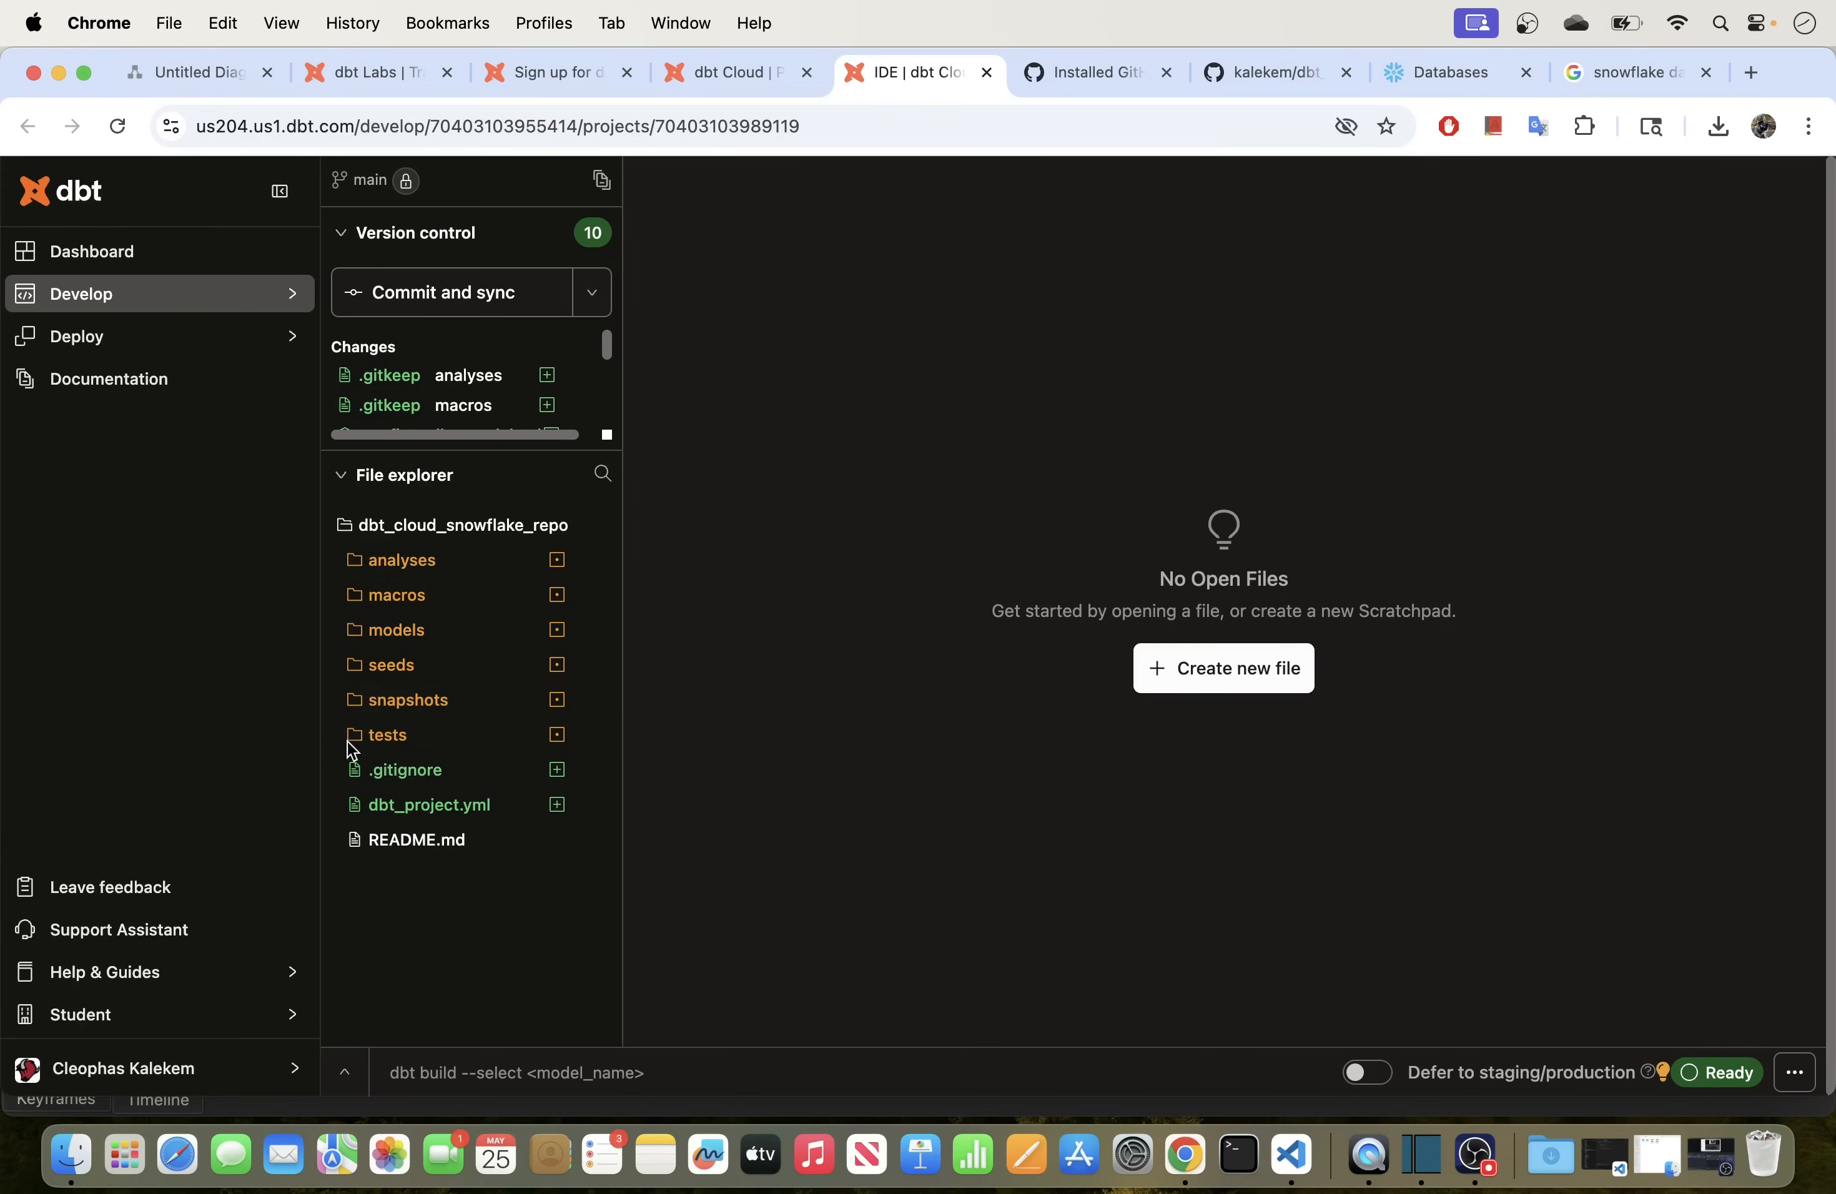
Step: Examine the project name, profile and models materialization settings in dbt_project.yml
click(392, 807)
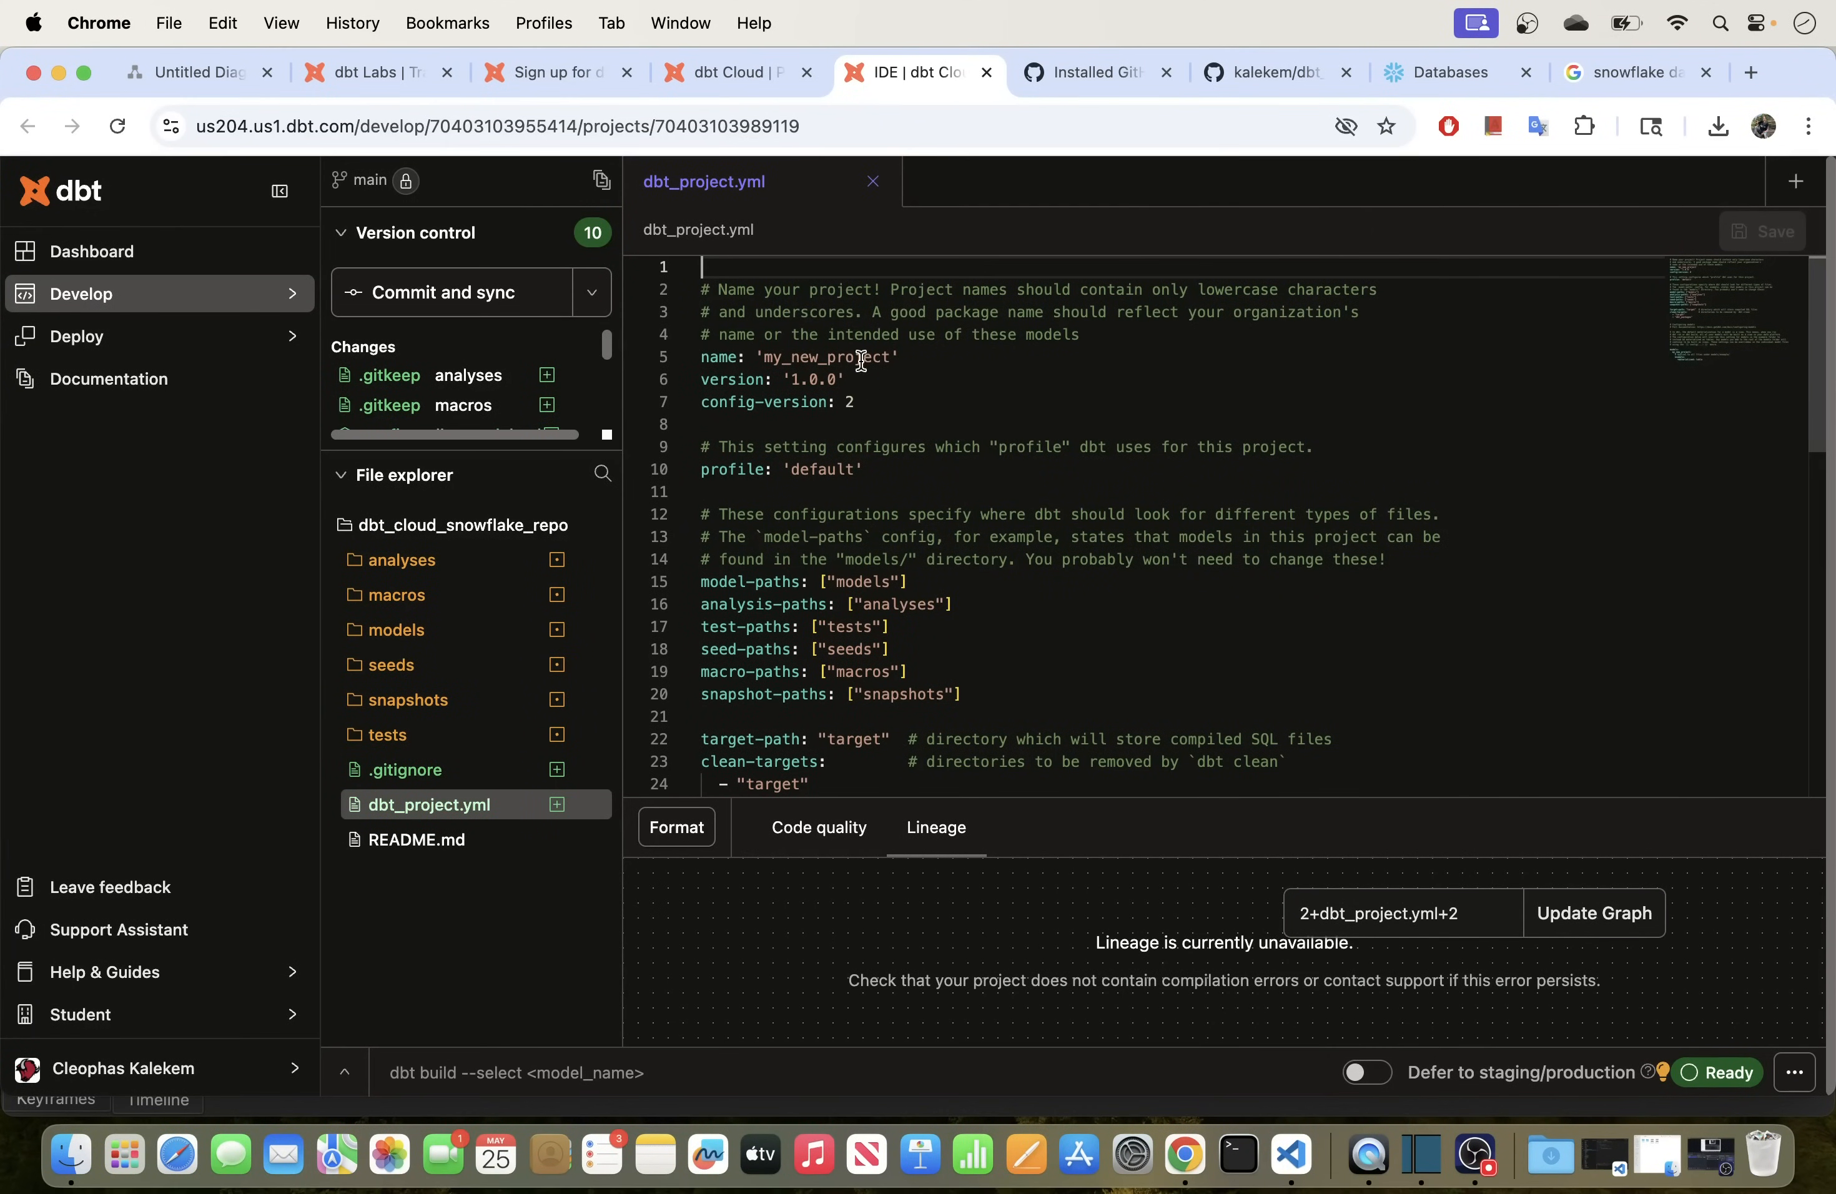
drag(901, 357, 700, 355)
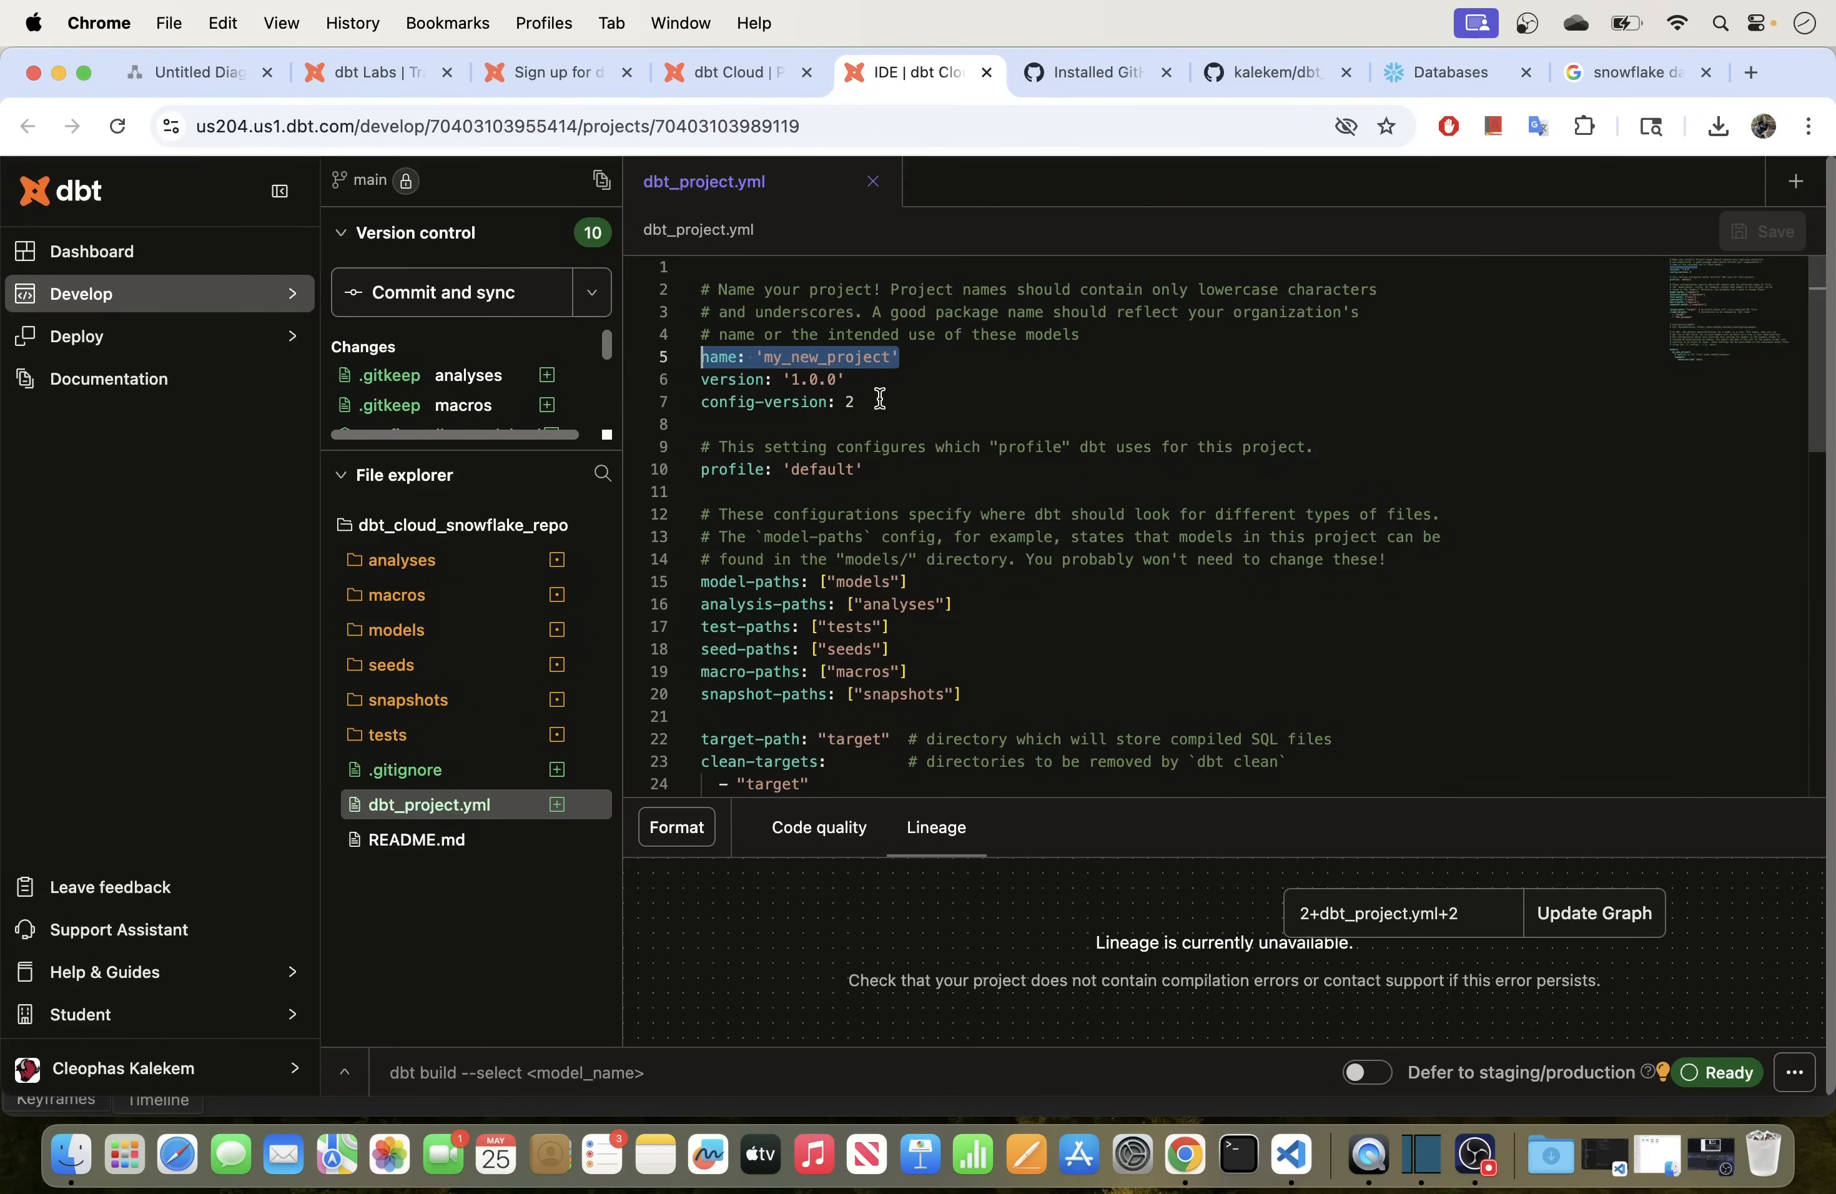
drag(863, 469, 720, 469)
scroll(916, 520, down, 10)
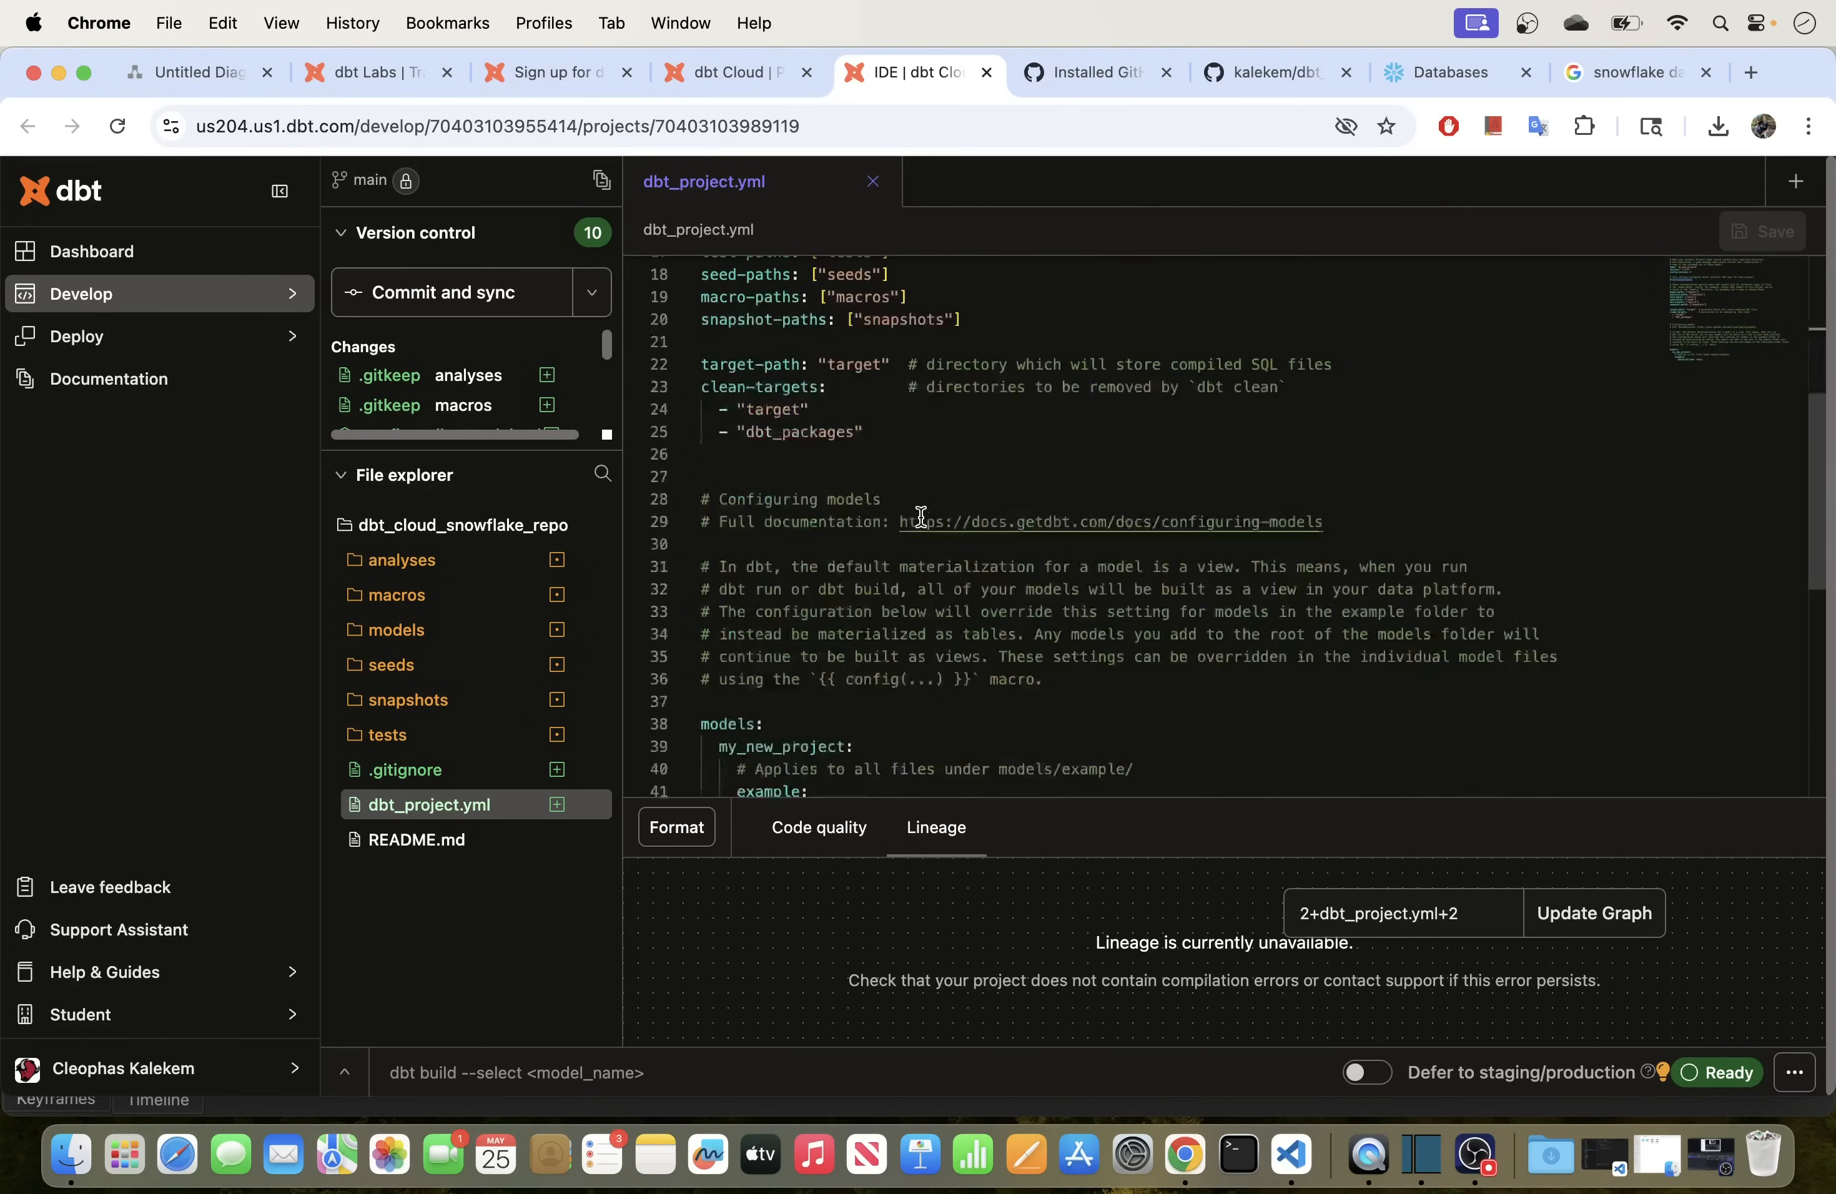
drag(971, 518, 686, 410)
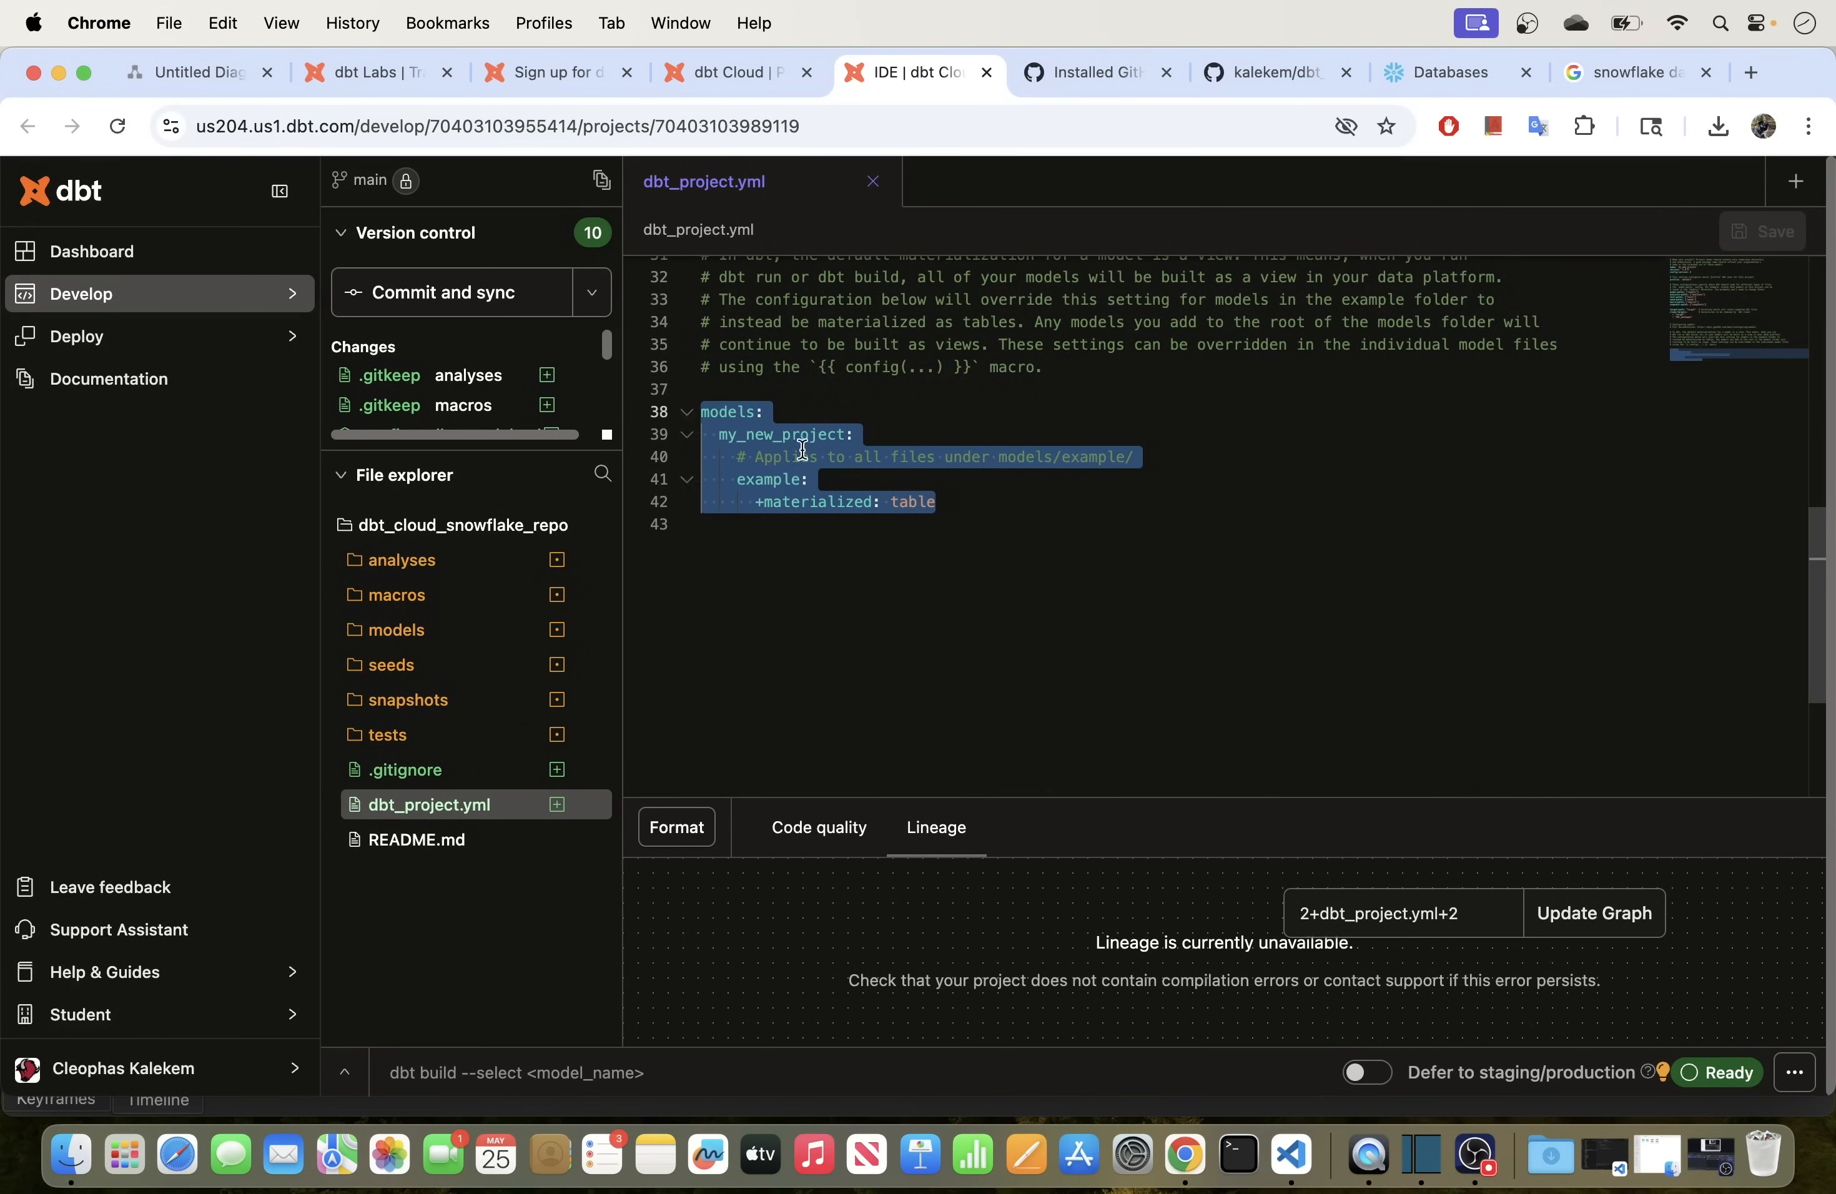
click(886, 453)
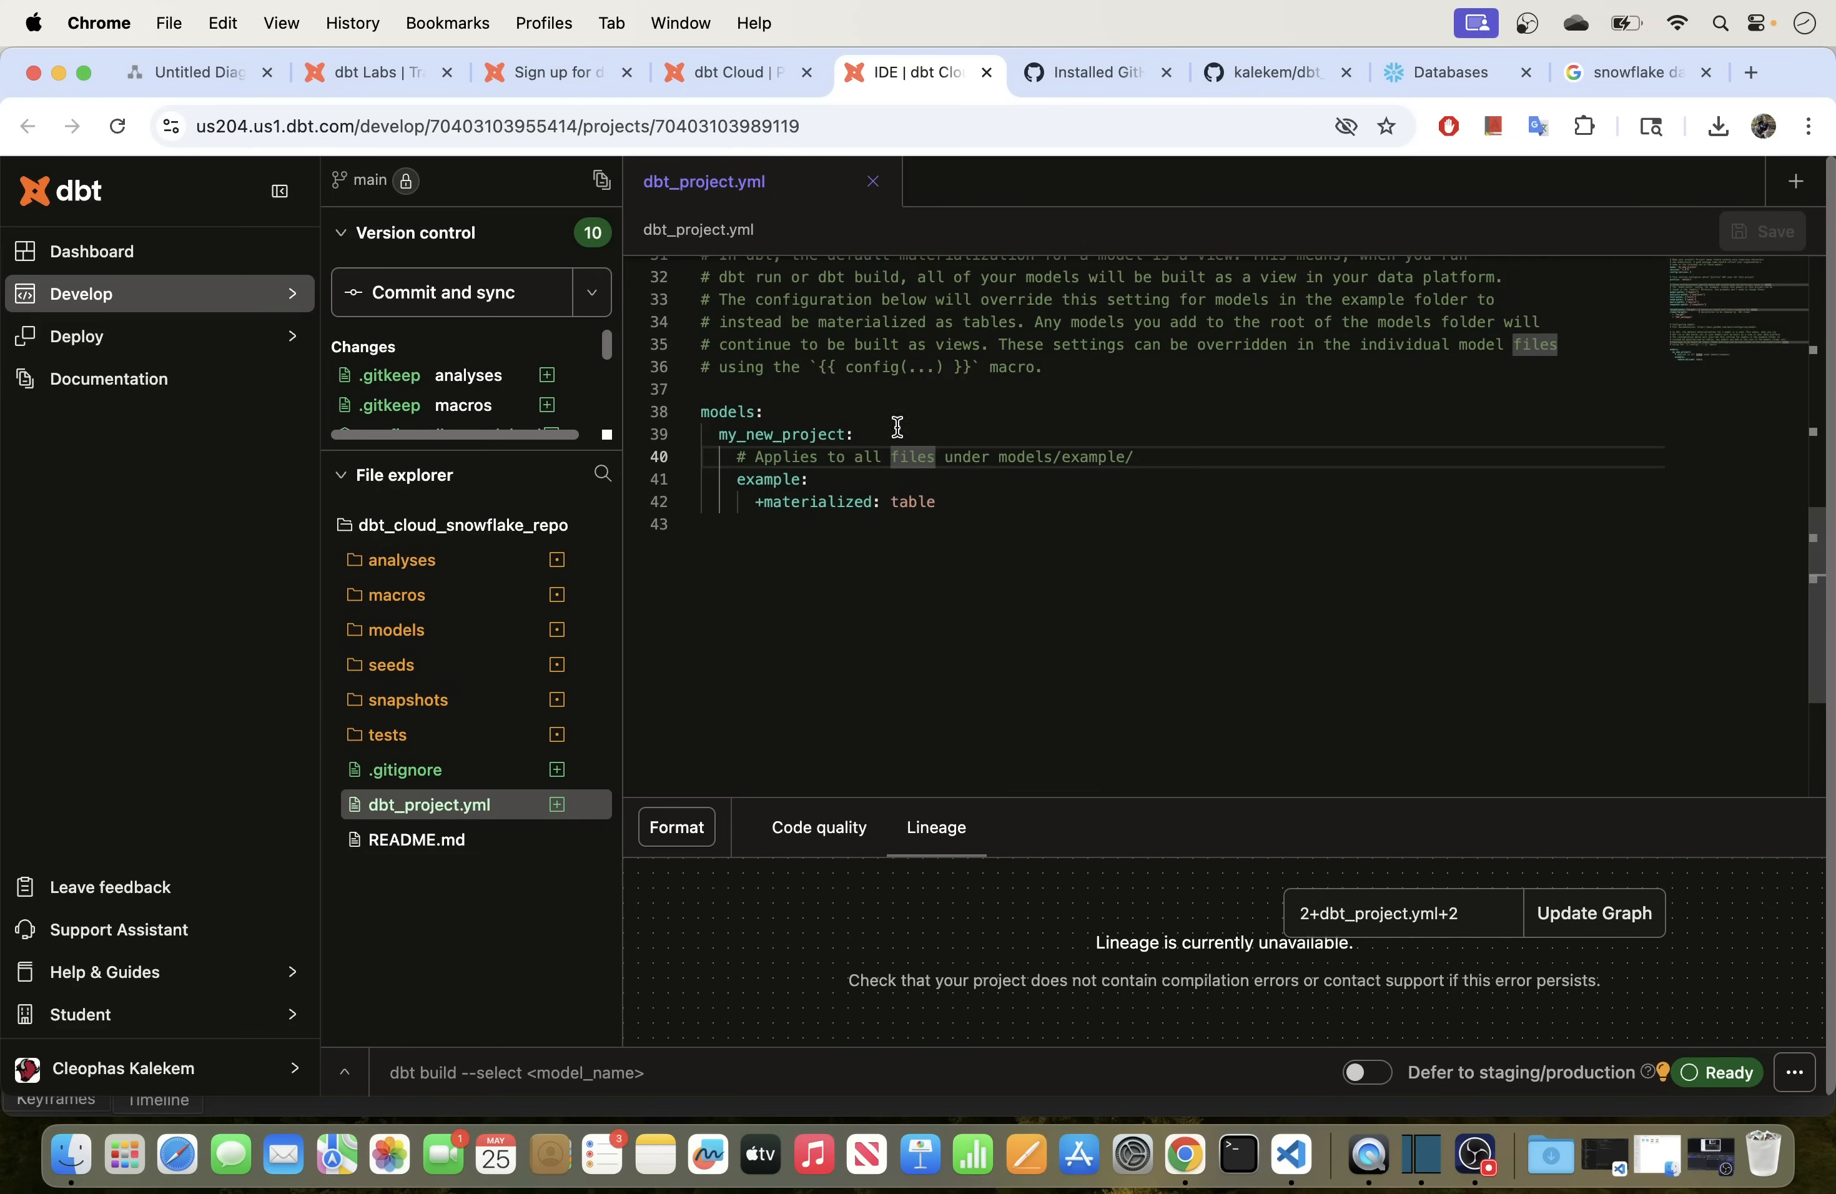
drag(971, 505, 668, 410)
click(824, 418)
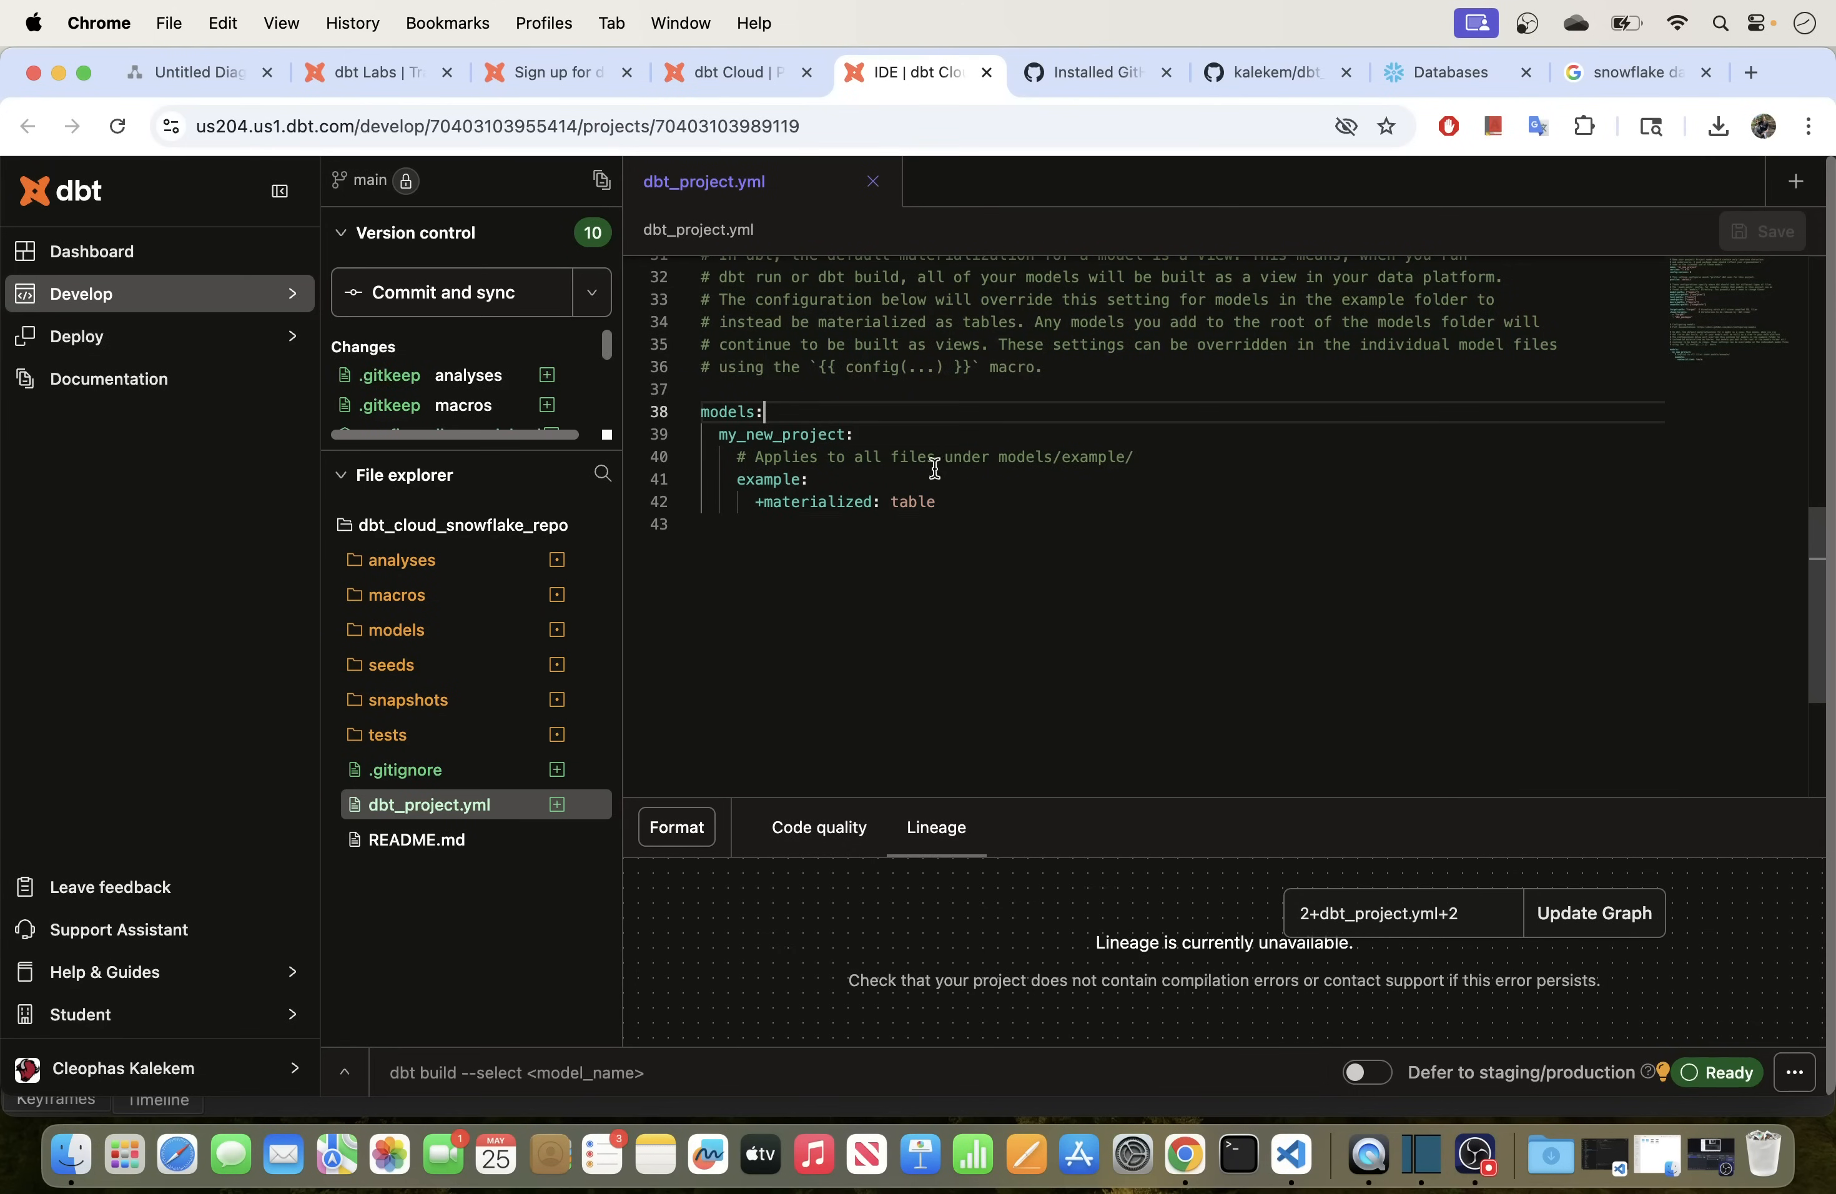
drag(960, 502, 703, 389)
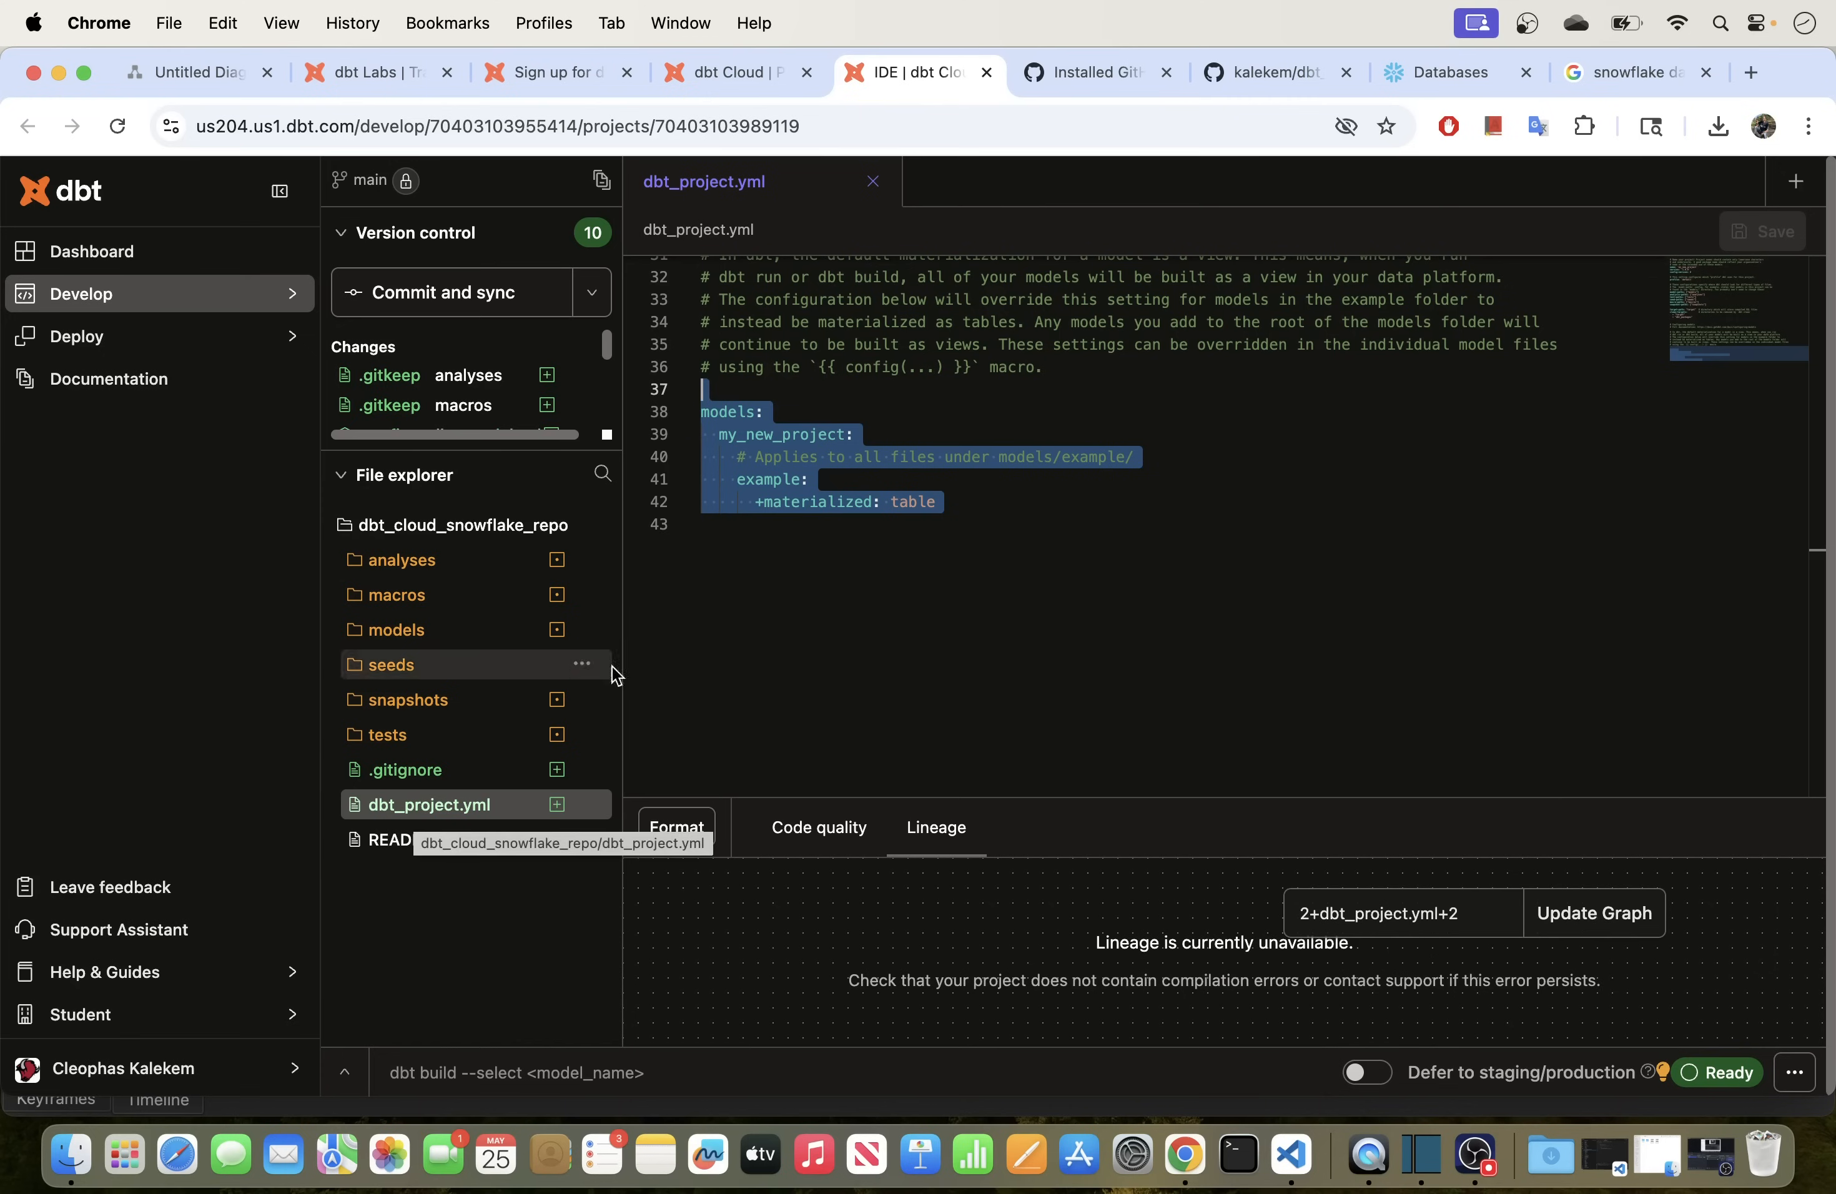
Step: Expand the models/example folder, widen the file explorer and examine the source_data query in my_first_dbt_model.sql
click(418, 641)
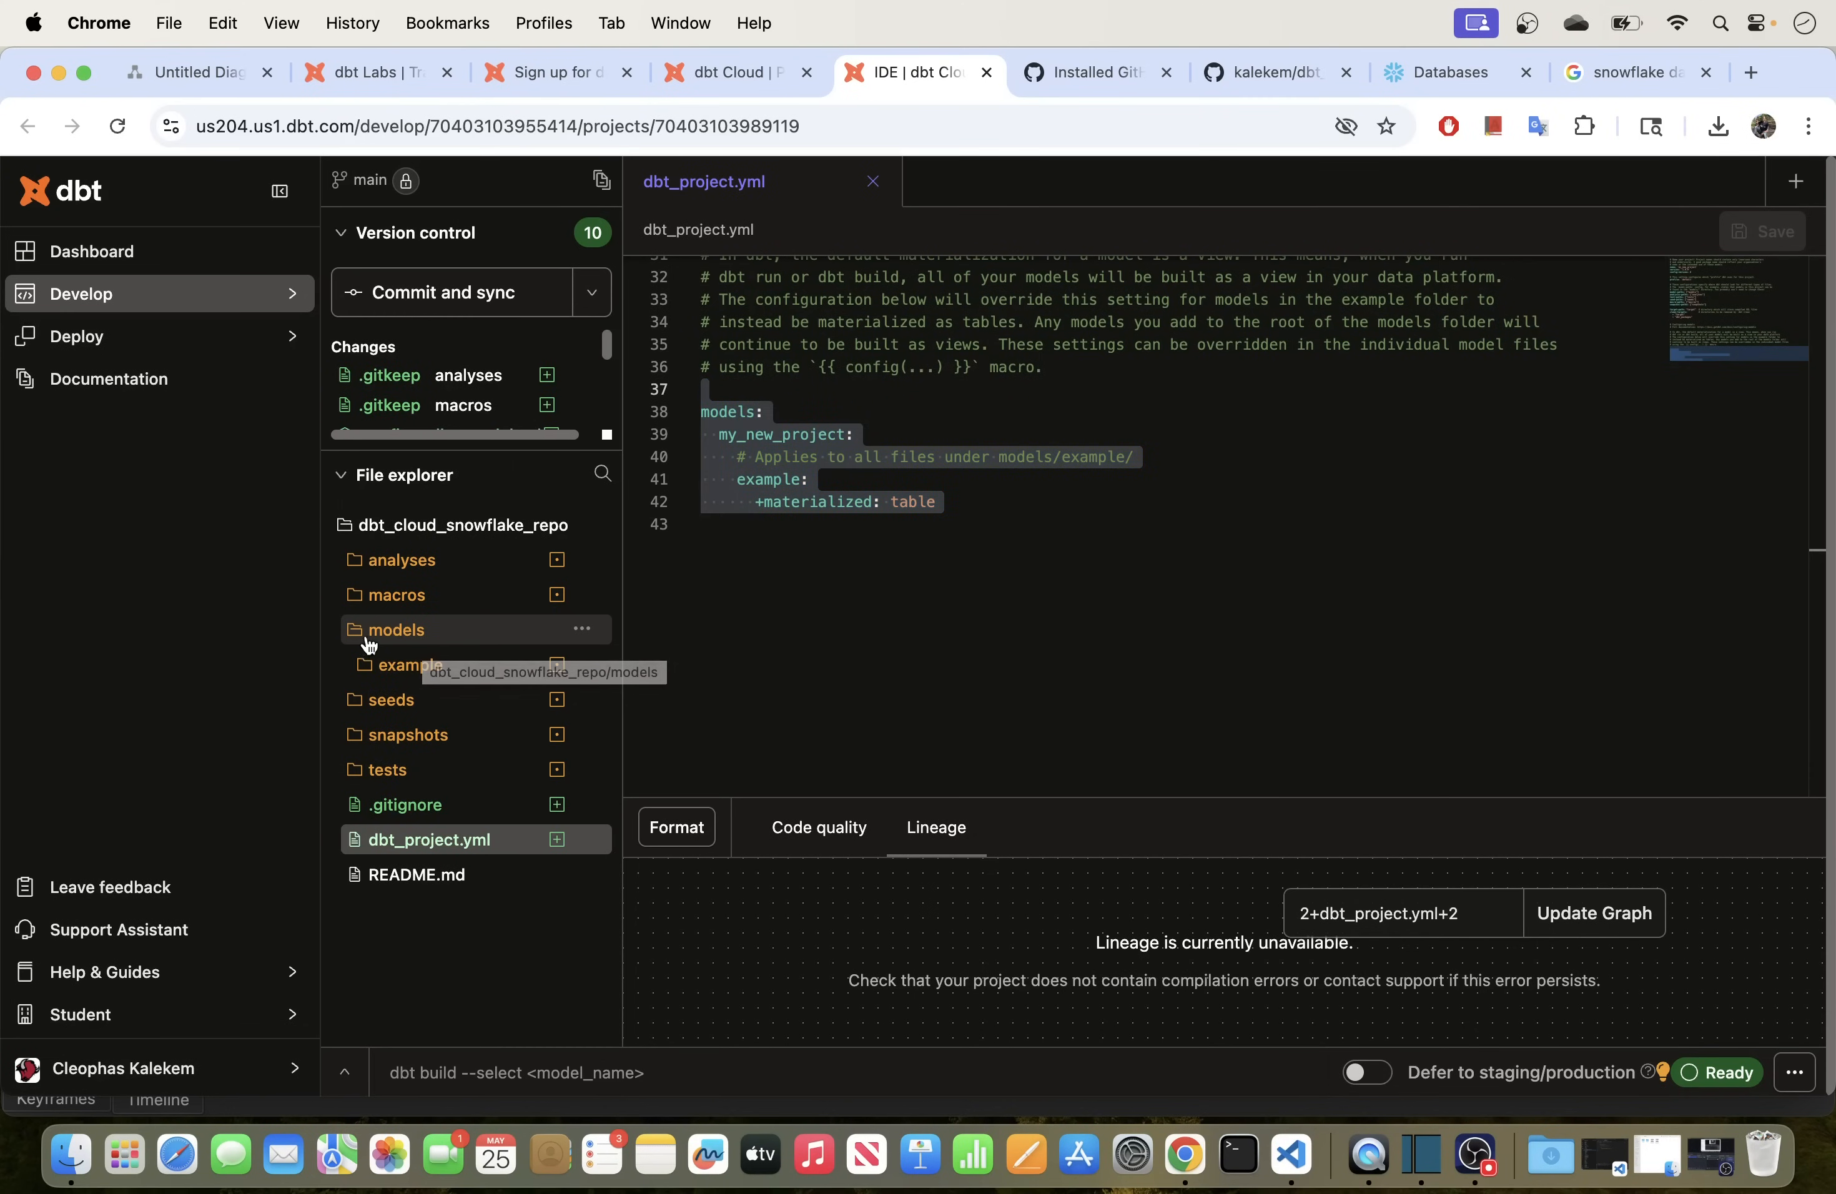
click(435, 664)
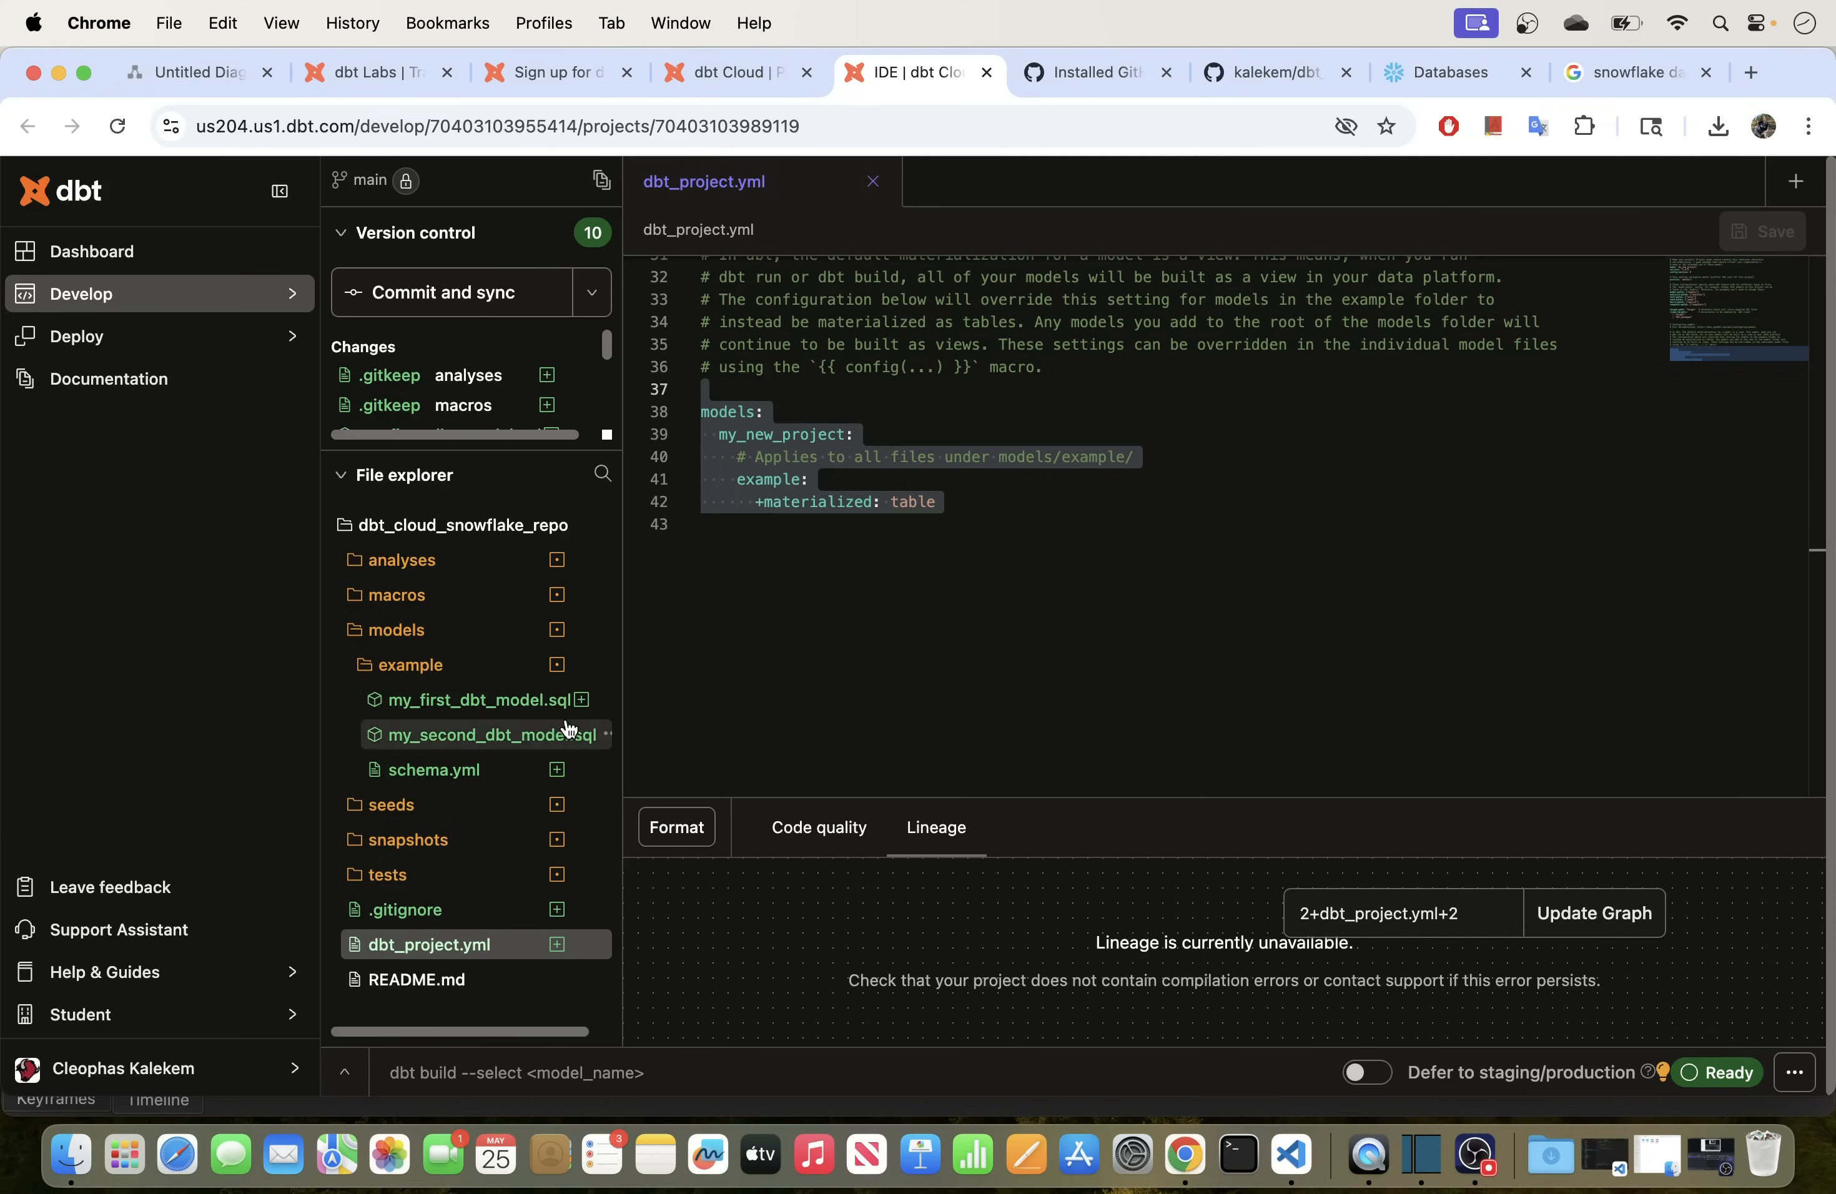
drag(623, 684, 700, 684)
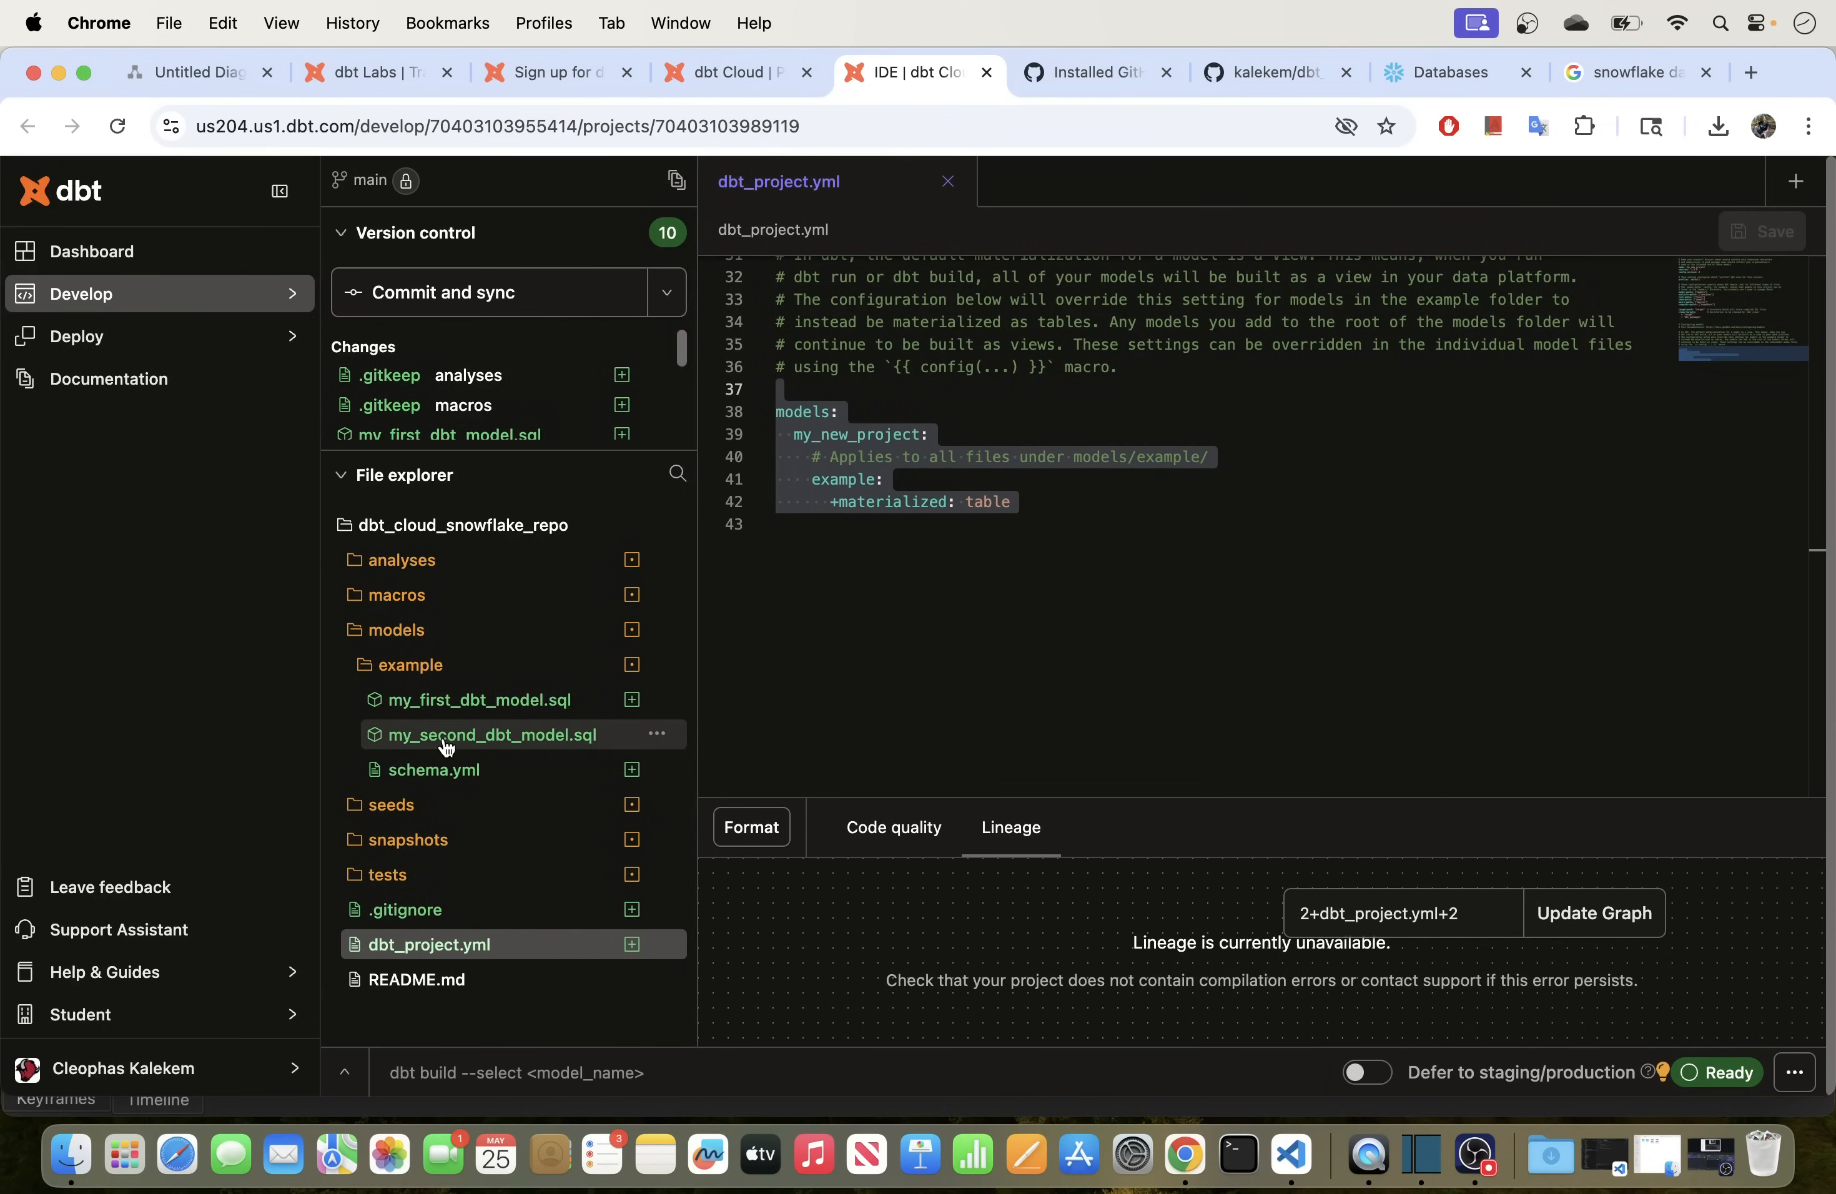
click(431, 701)
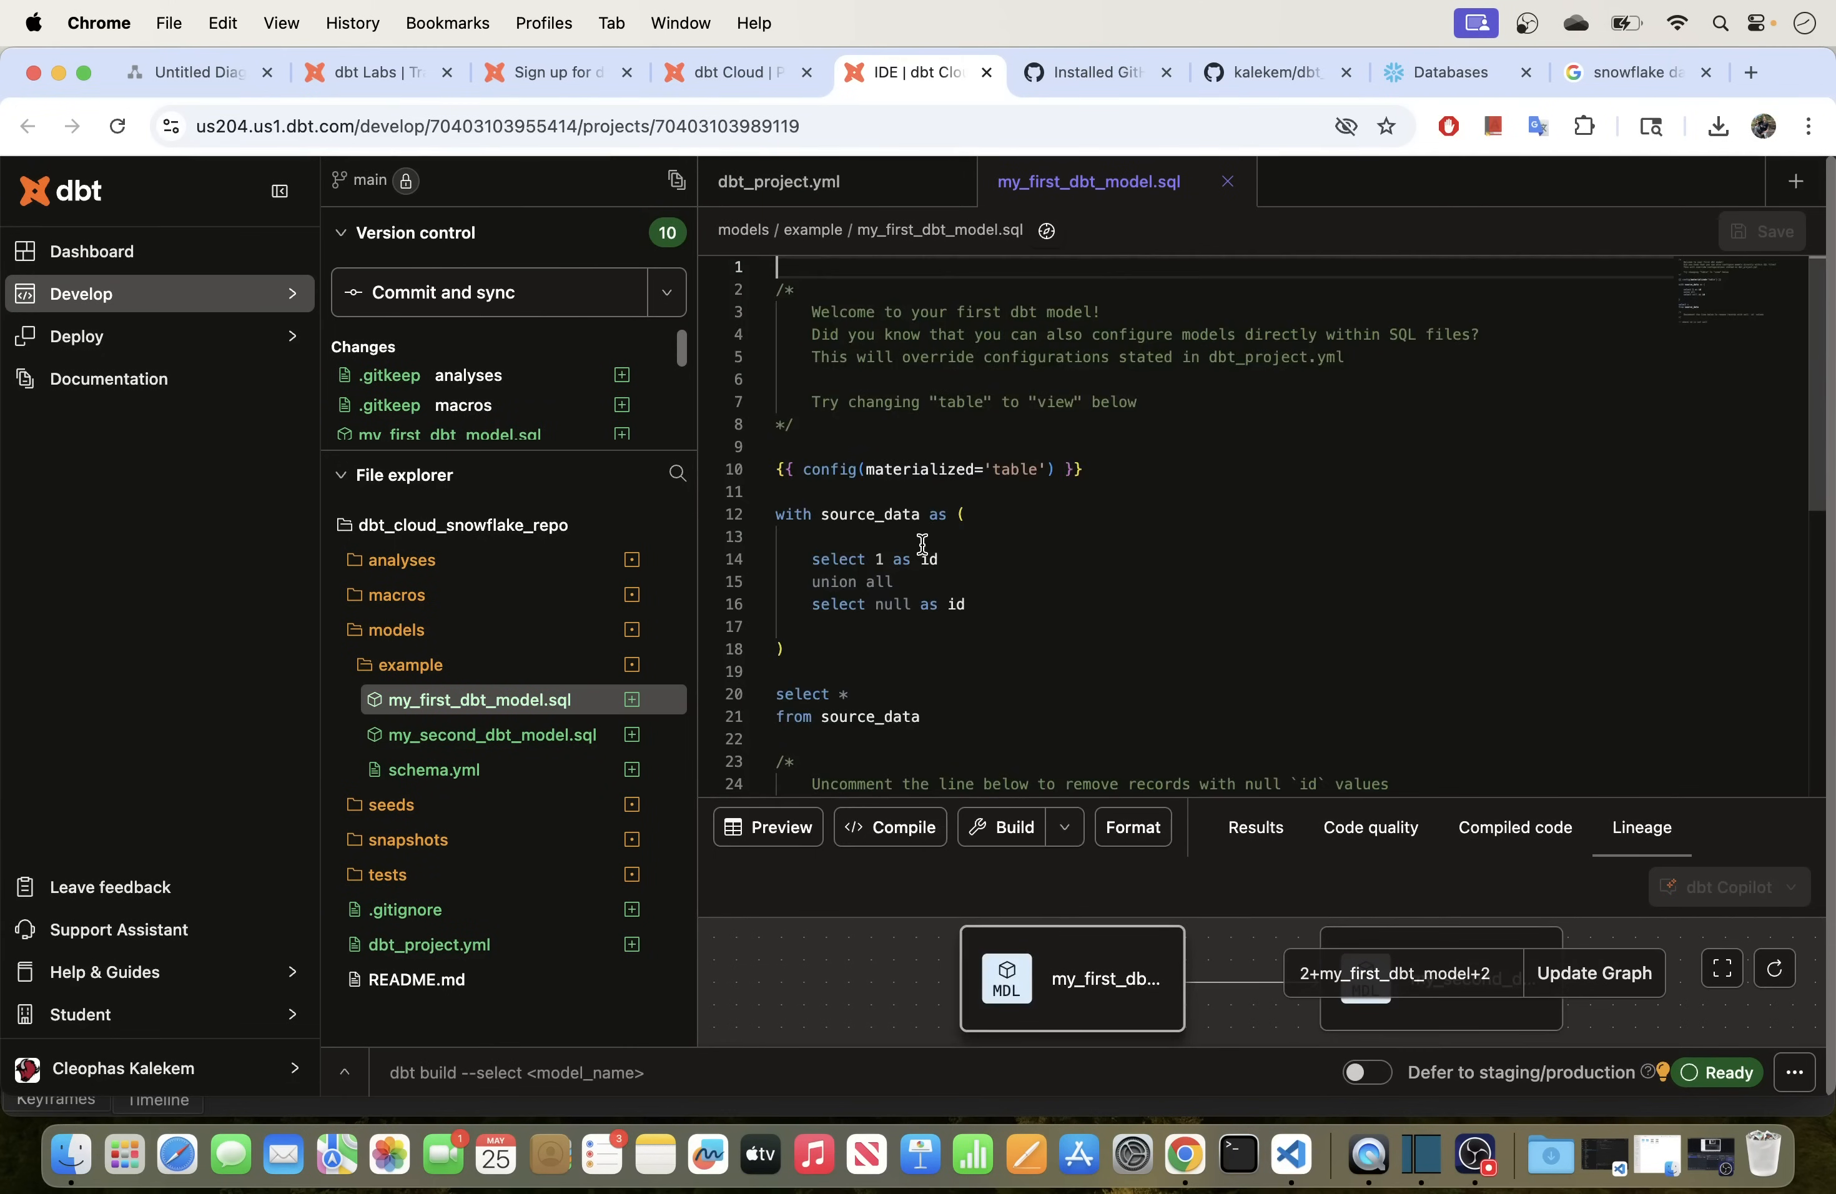
scroll(909, 533, down, 3)
scroll(909, 533, down, 2)
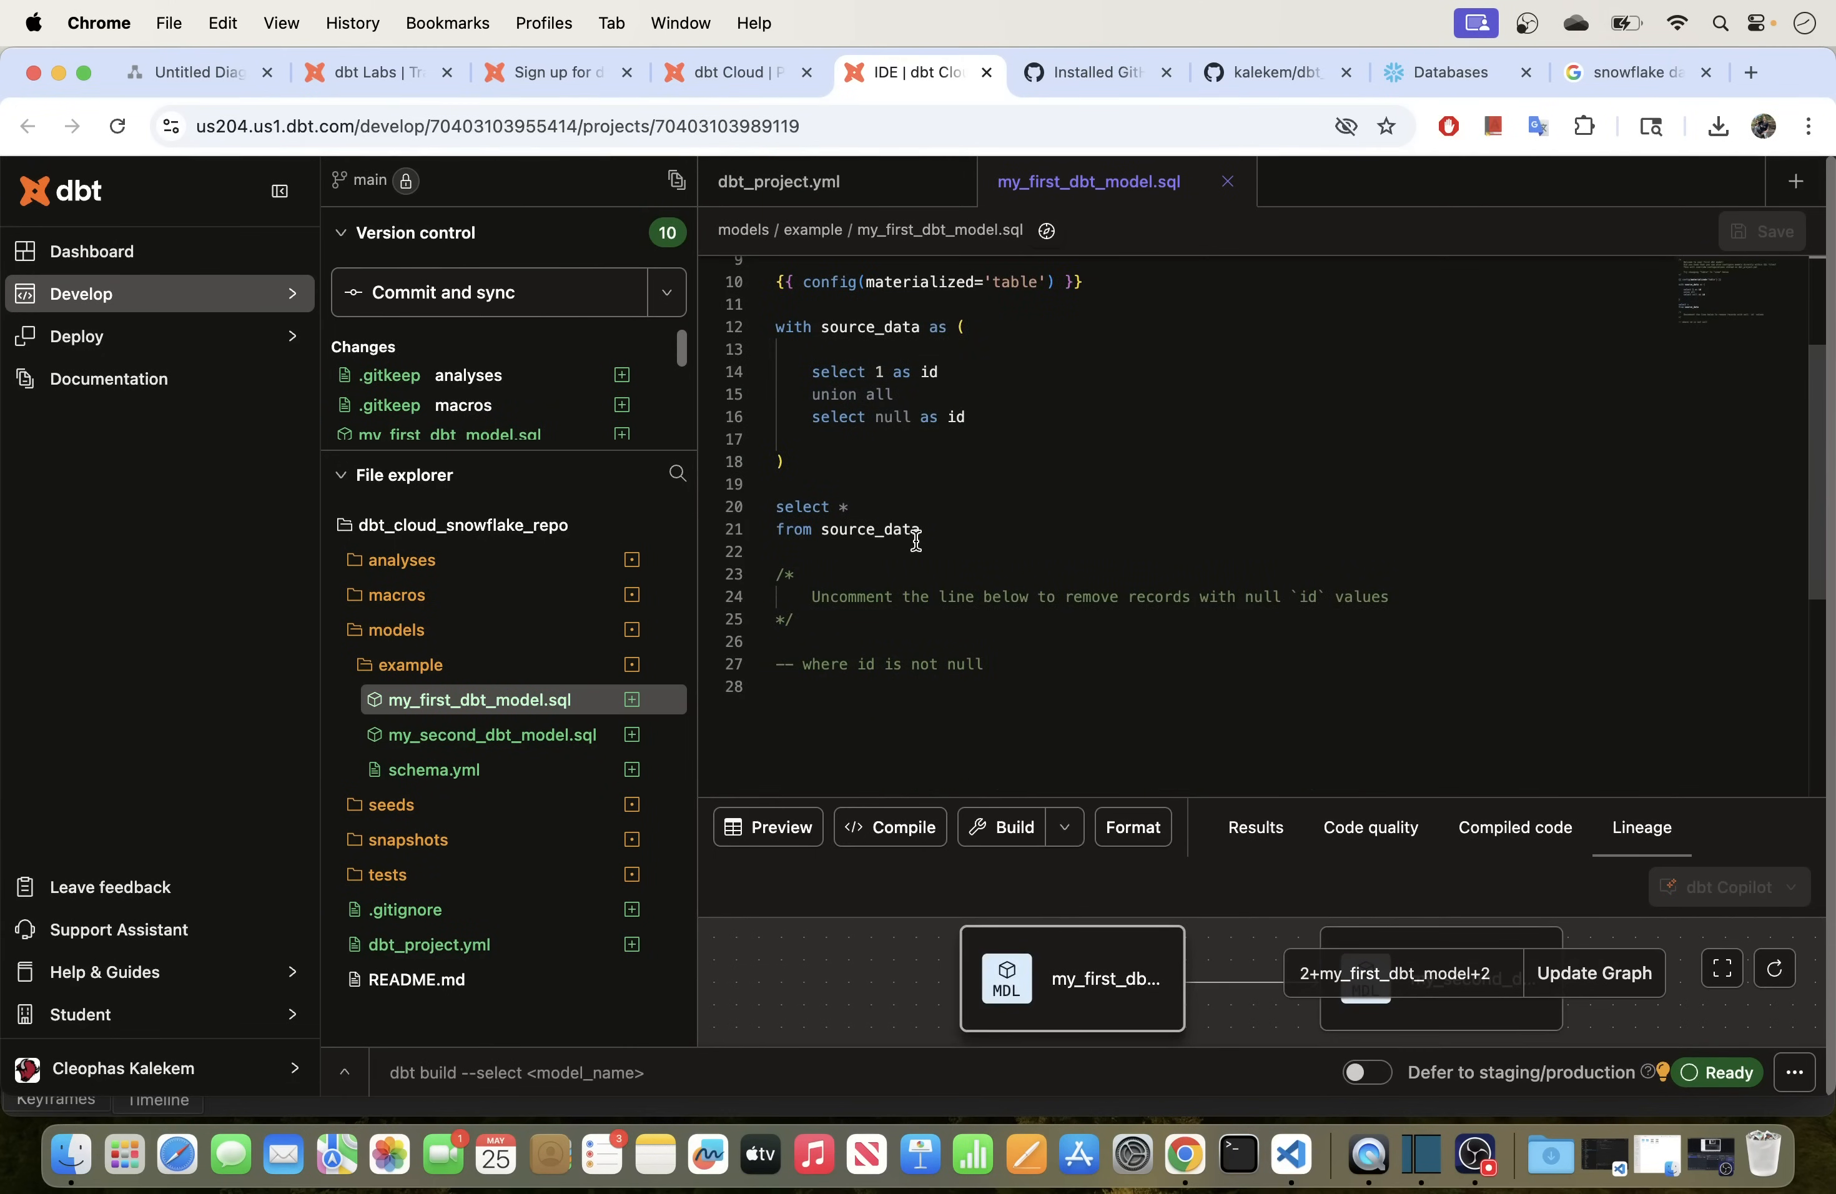
drag(1021, 422, 808, 366)
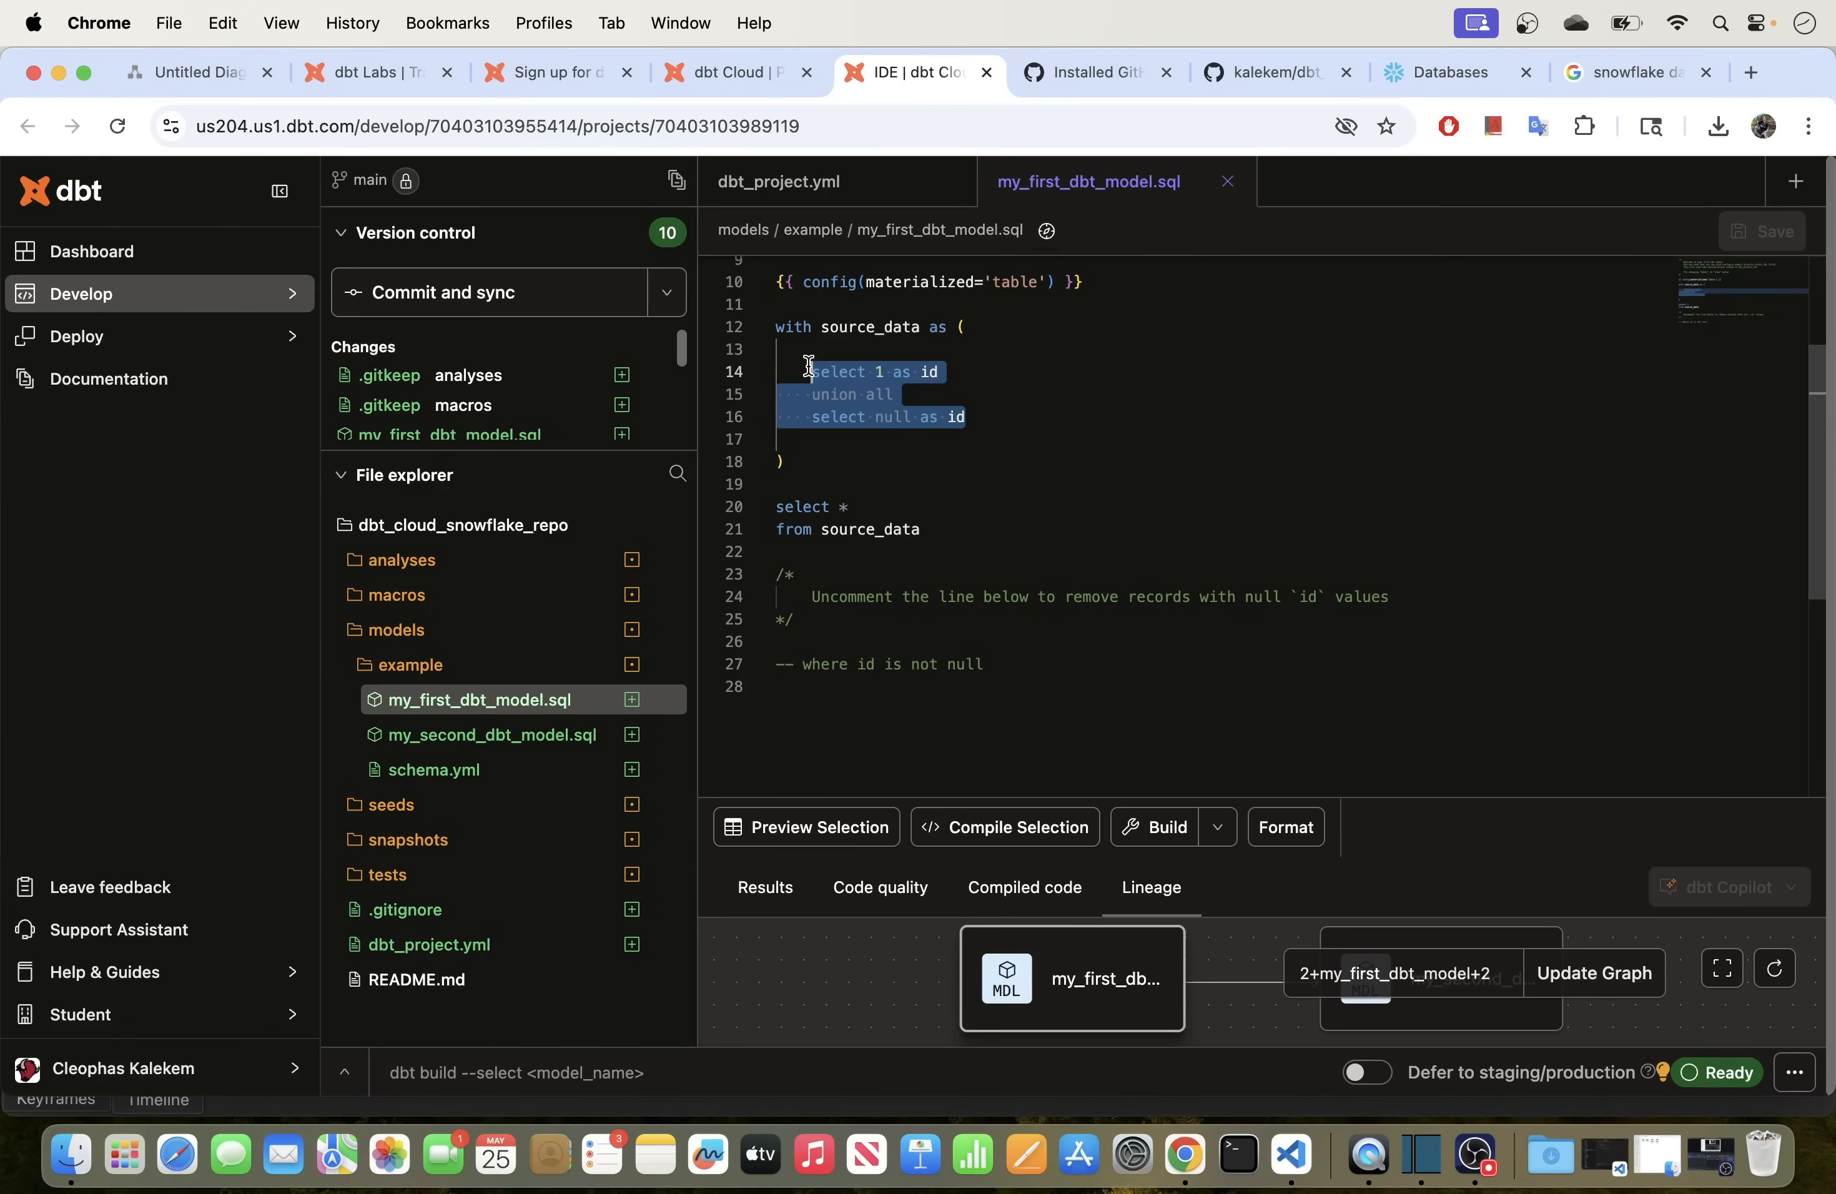
click(860, 326)
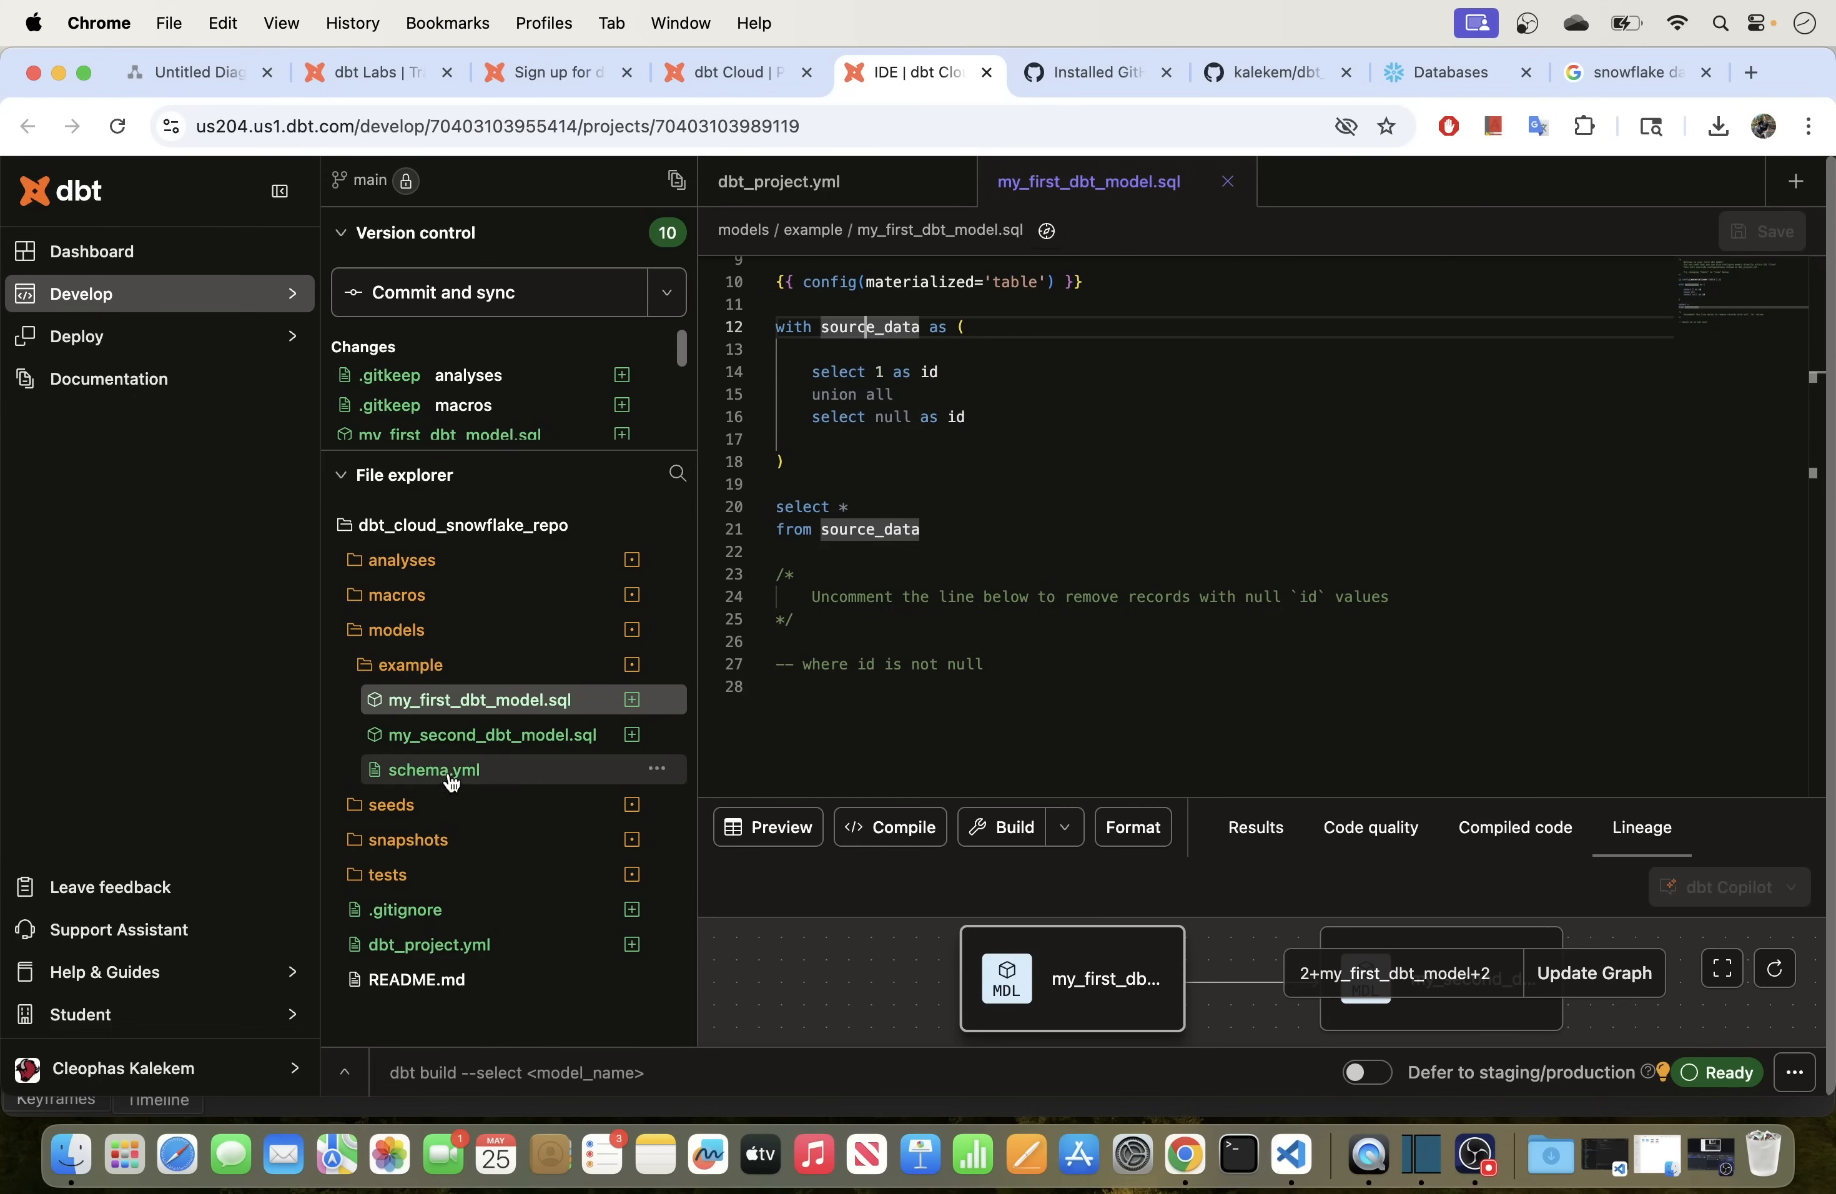
Step: Review the select query in my_second_dbt_model.sql and the model descriptions and column tests in schema.yml
click(472, 736)
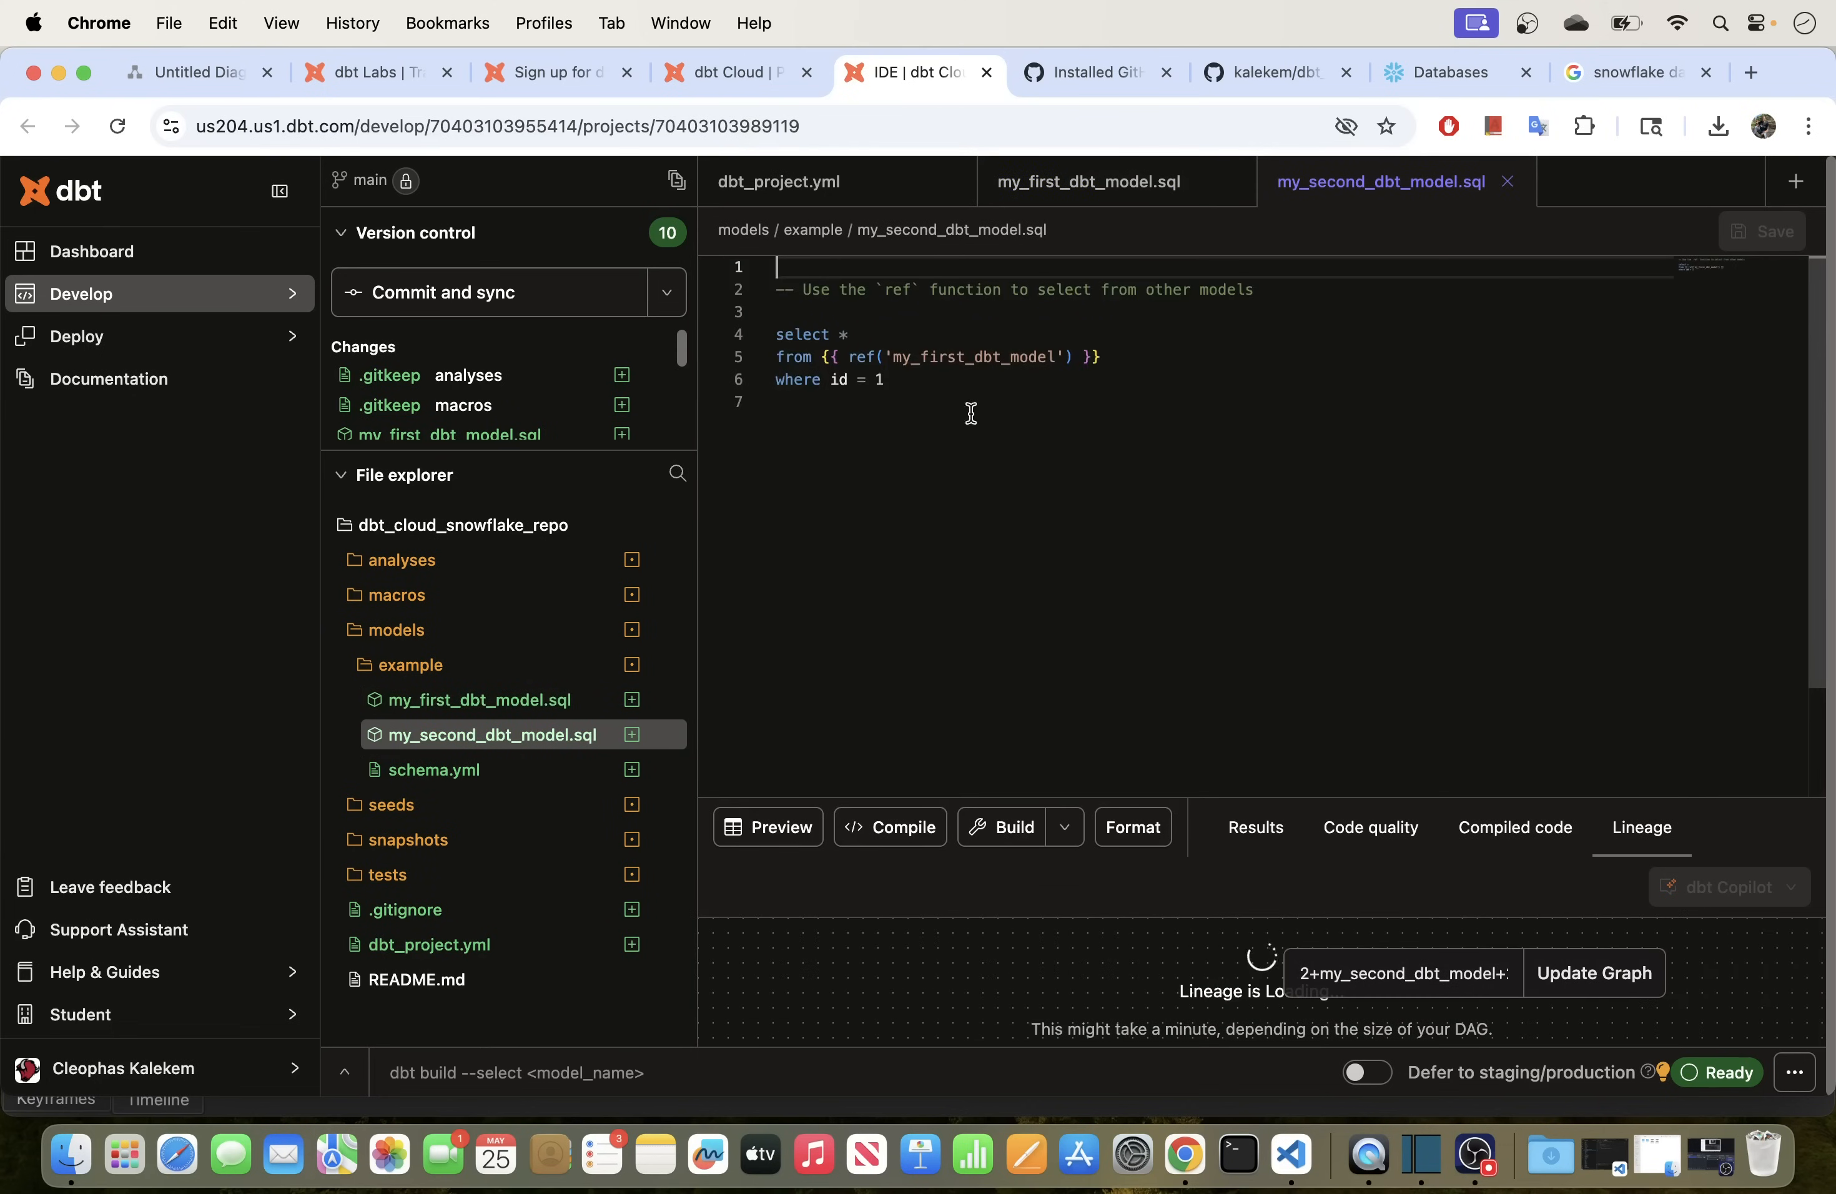
drag(914, 386, 733, 337)
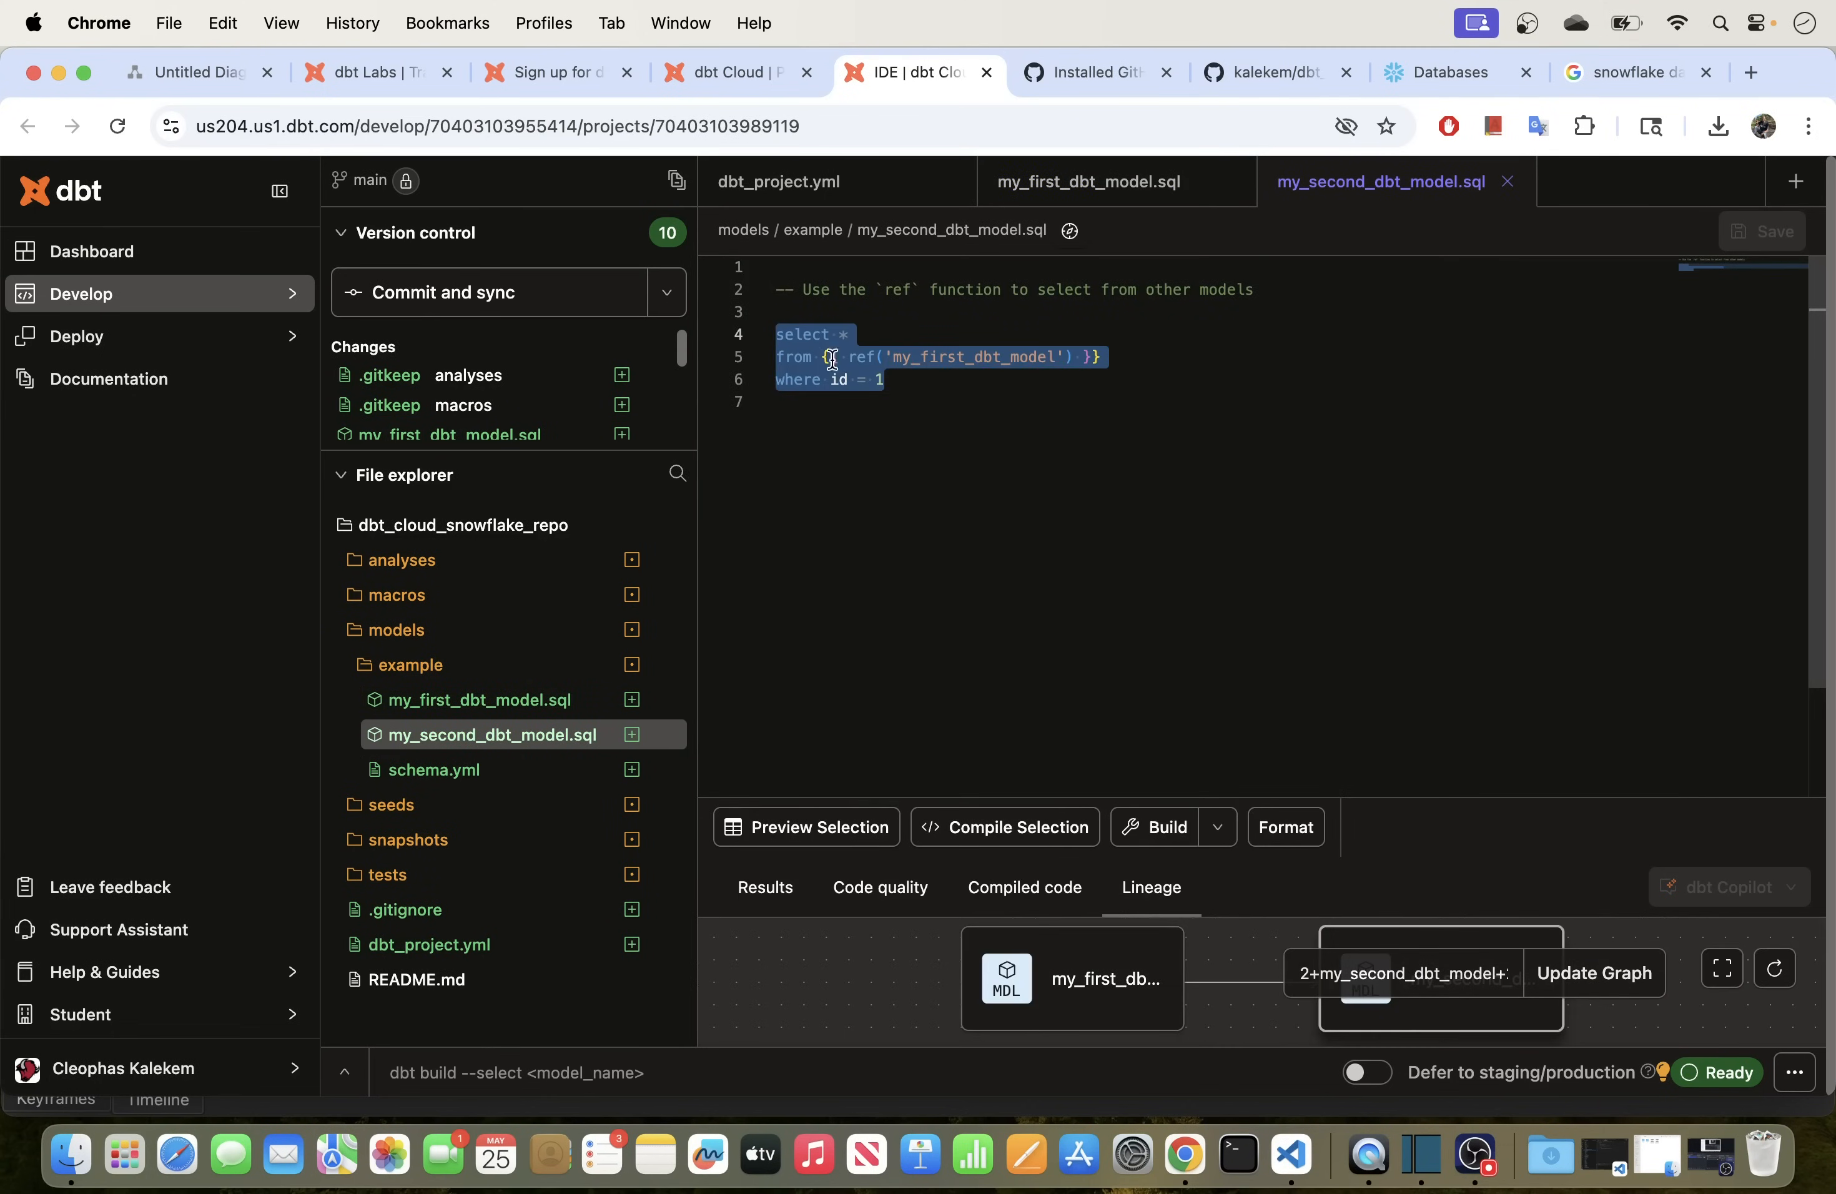
click(949, 381)
drag(1108, 356, 790, 378)
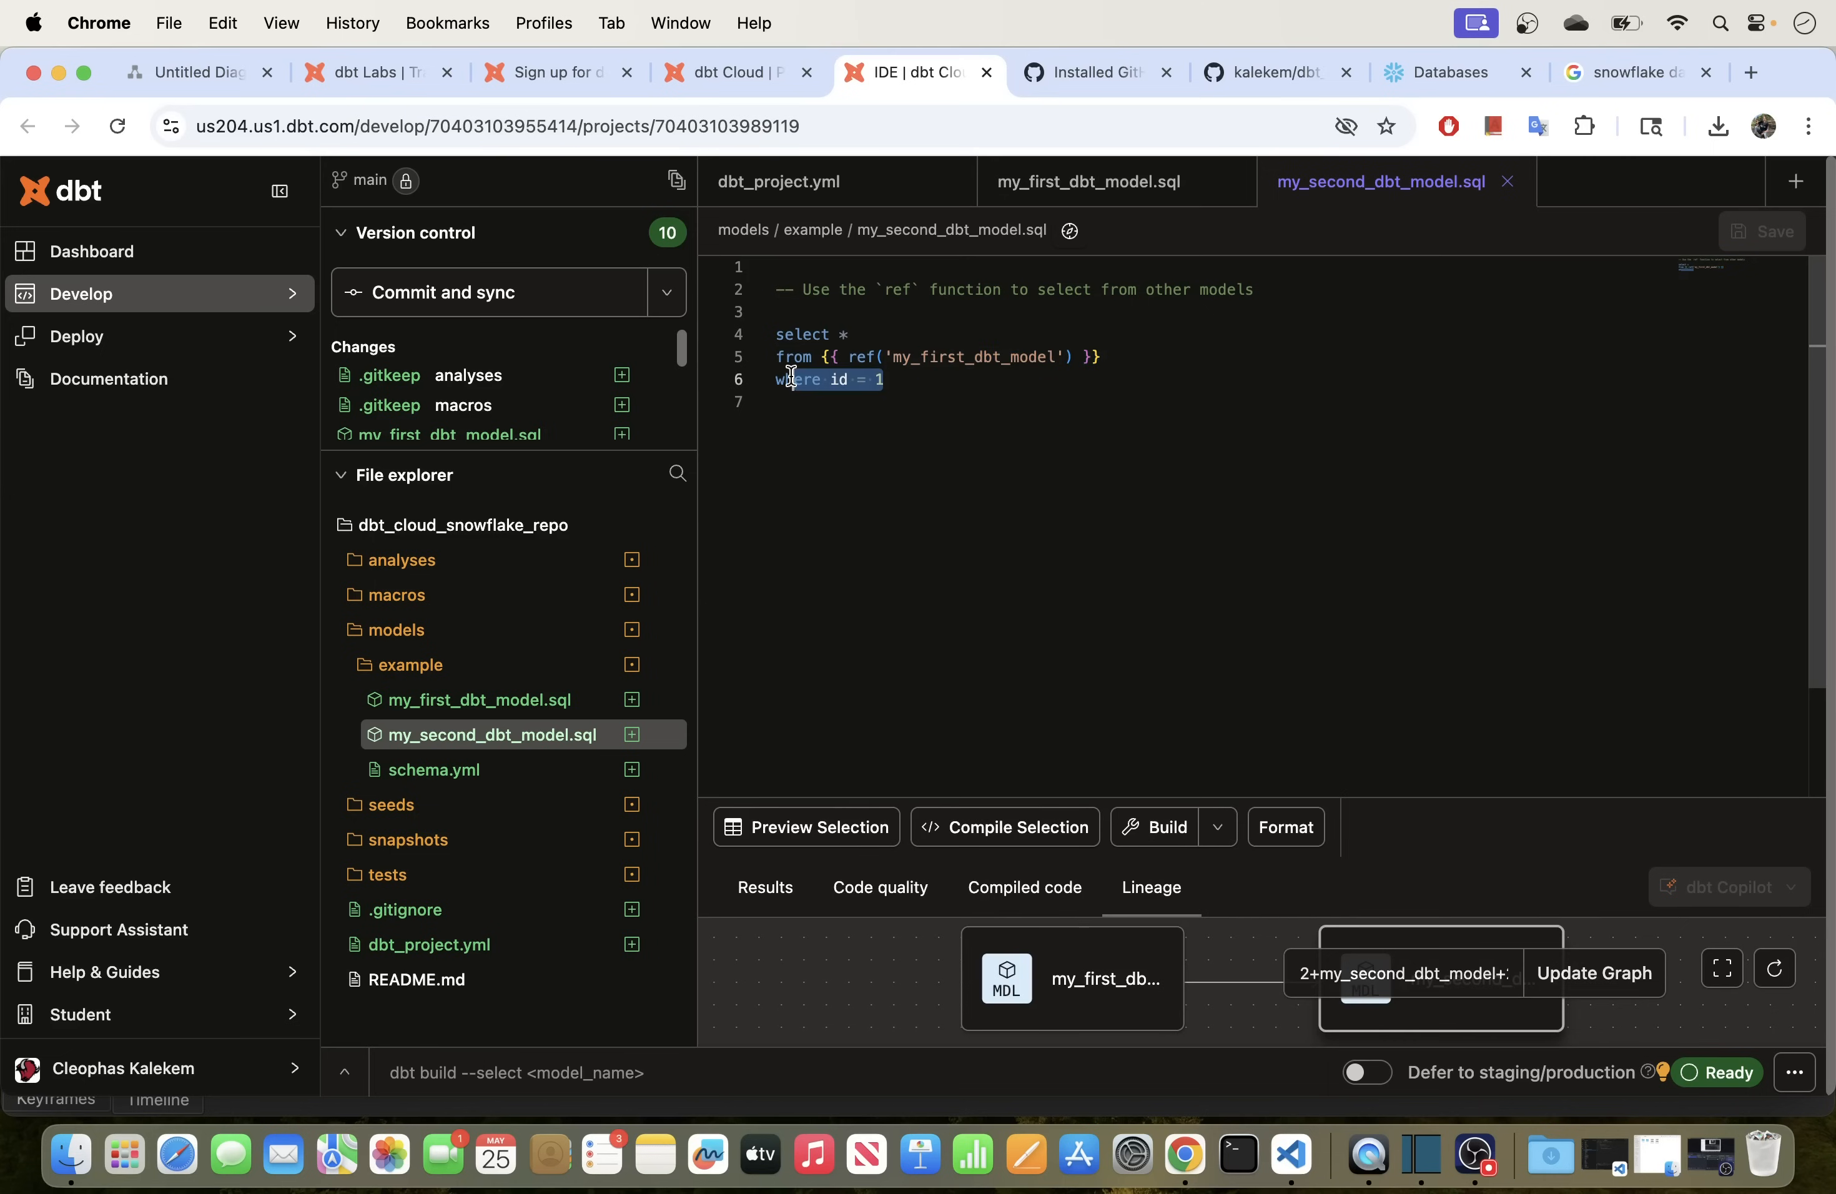
click(463, 772)
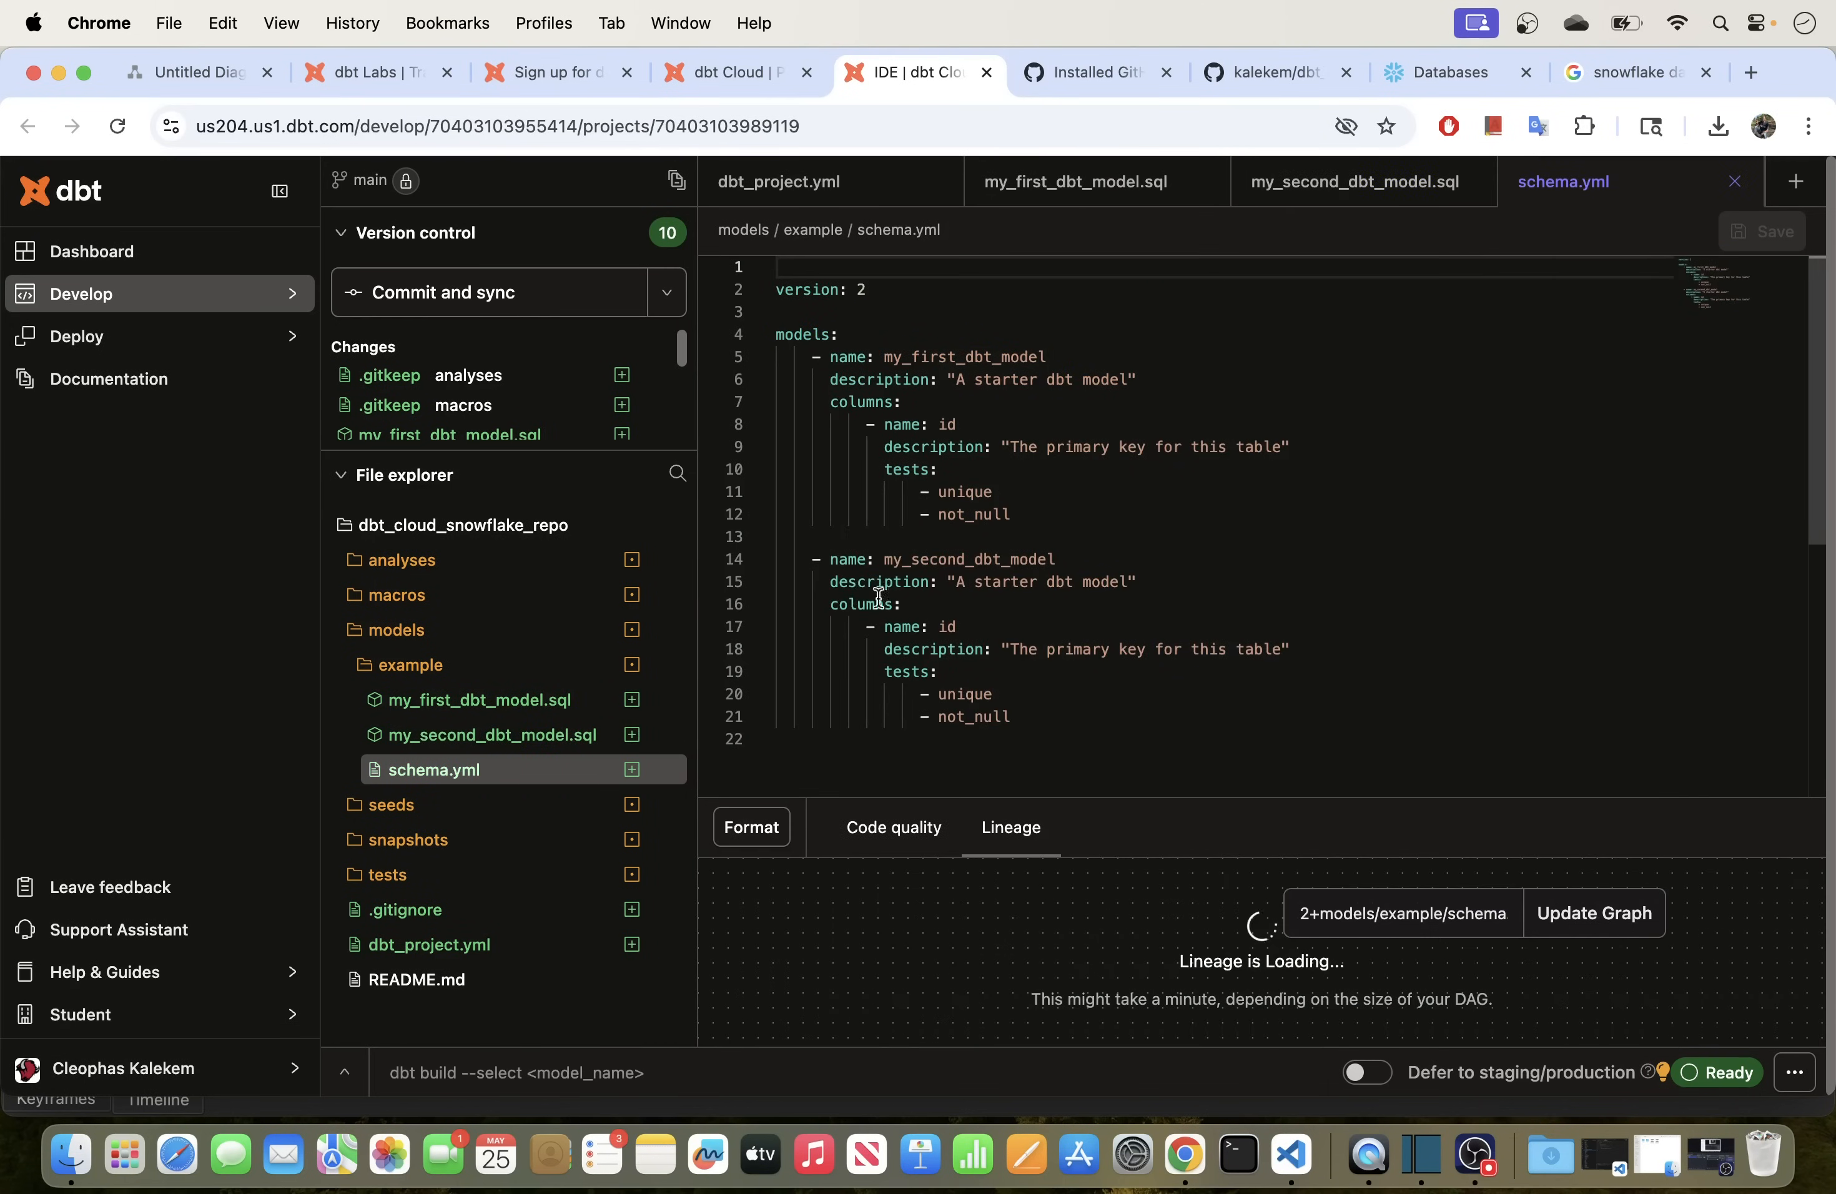
drag(1021, 720, 742, 293)
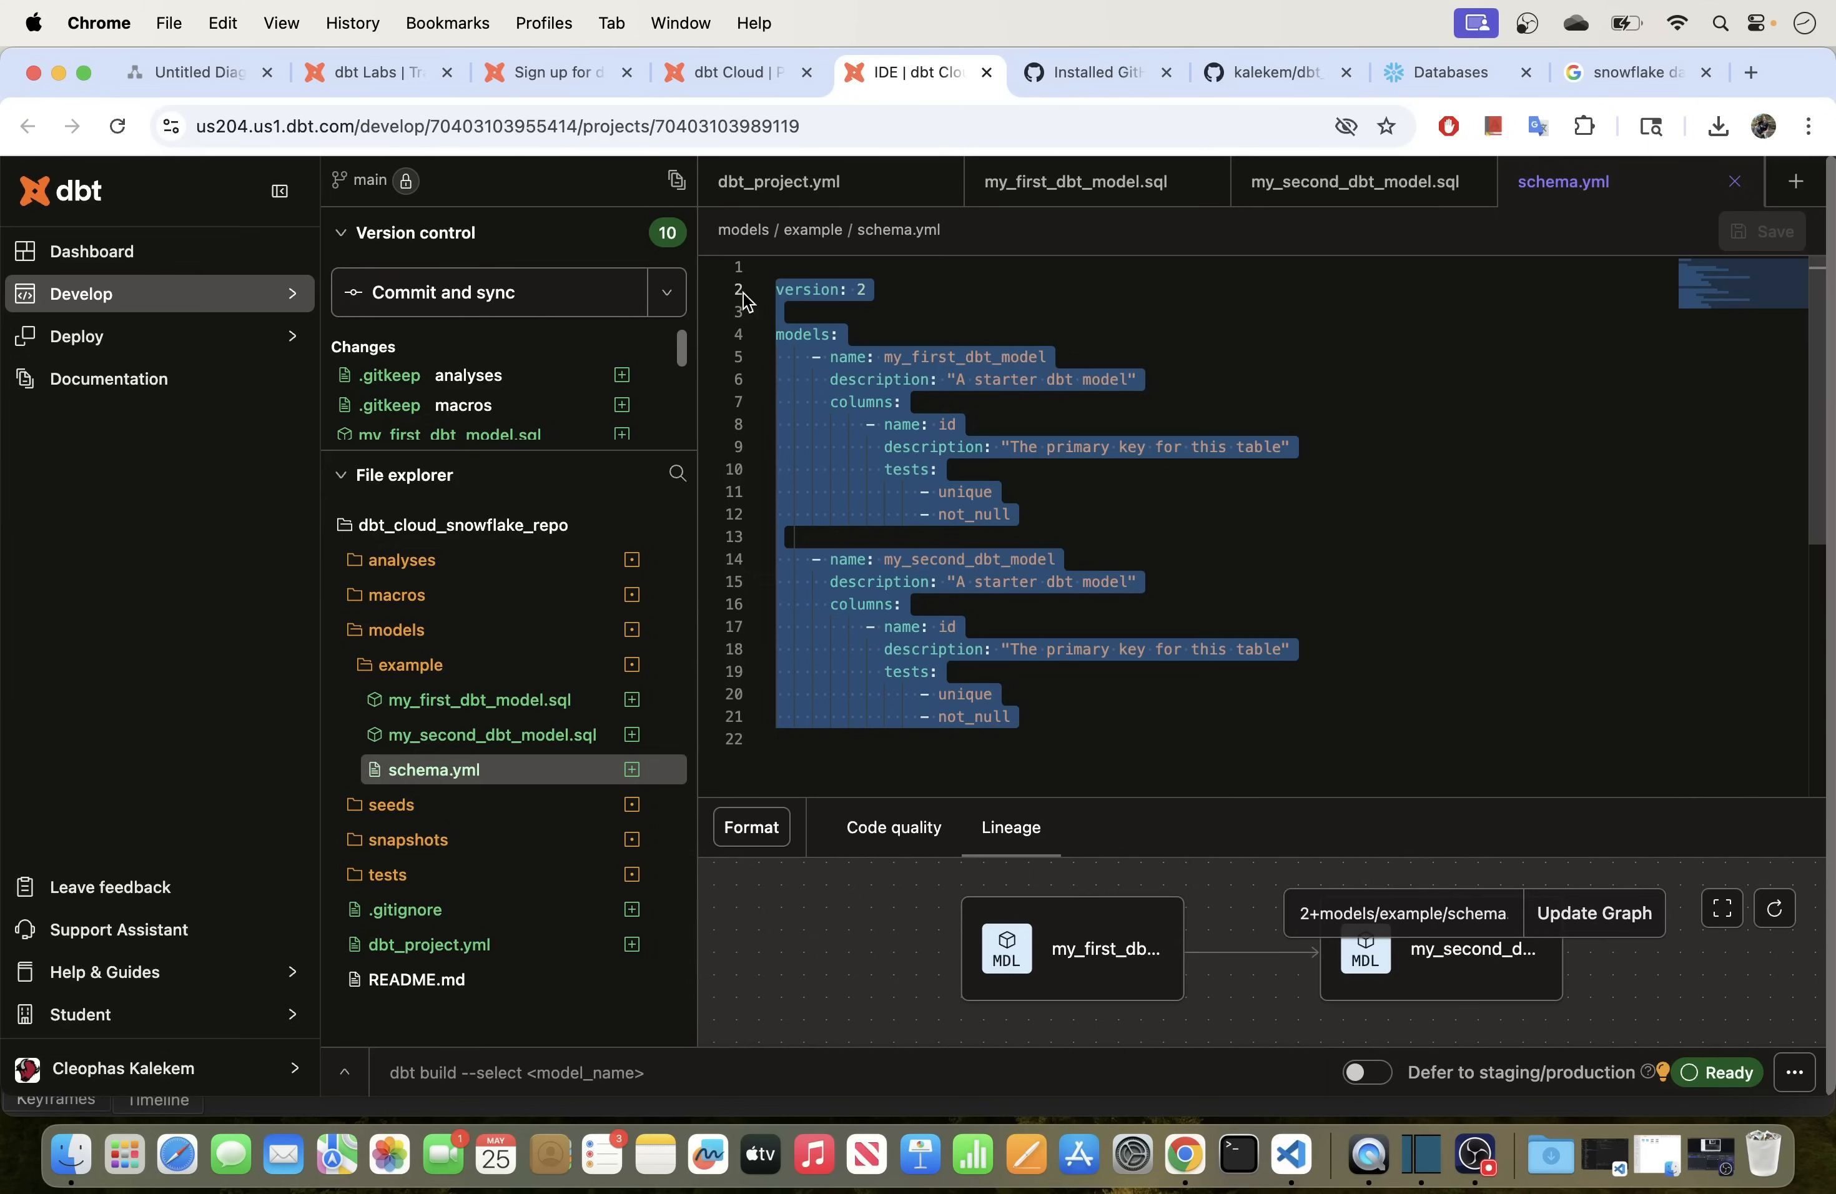
click(822, 421)
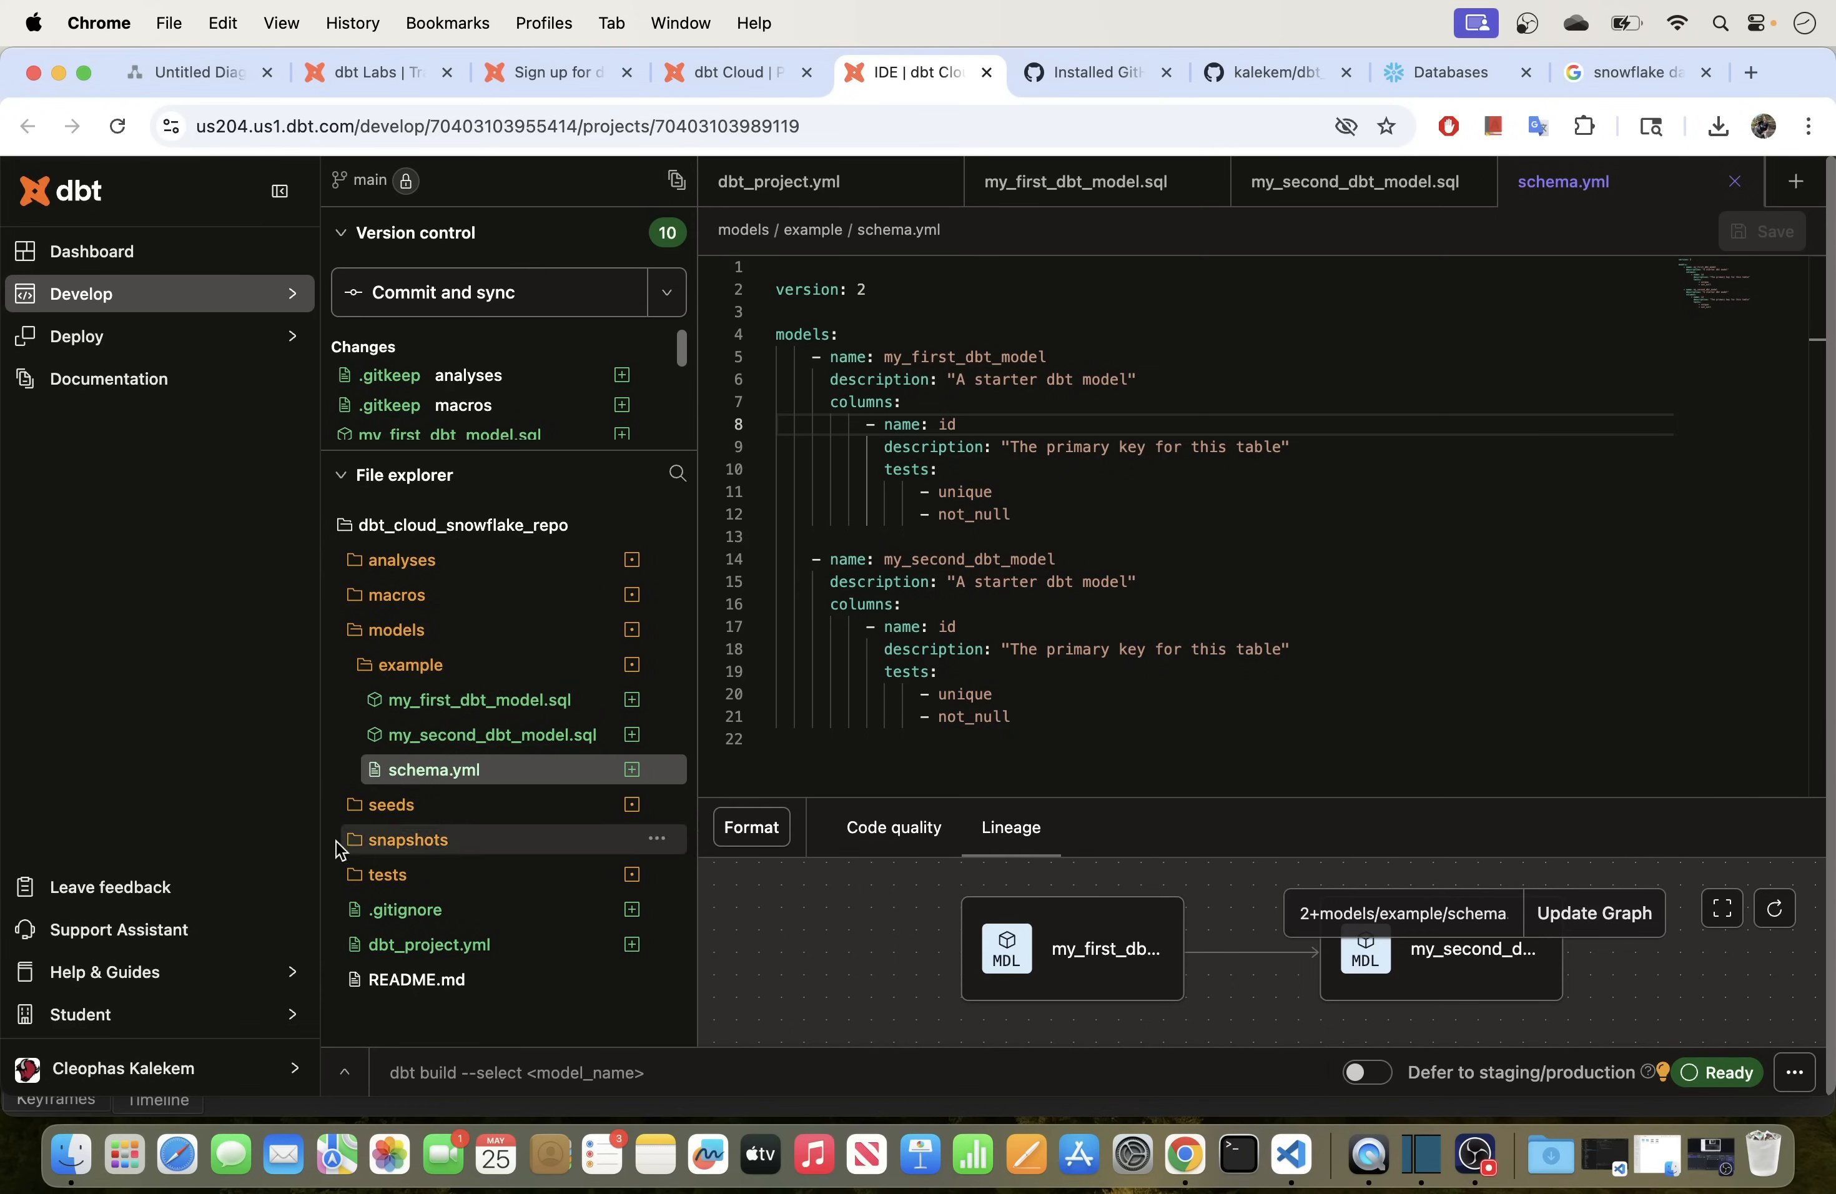
Step: Open the personal profile settings page in a separate browser tab
right_click(277, 1079)
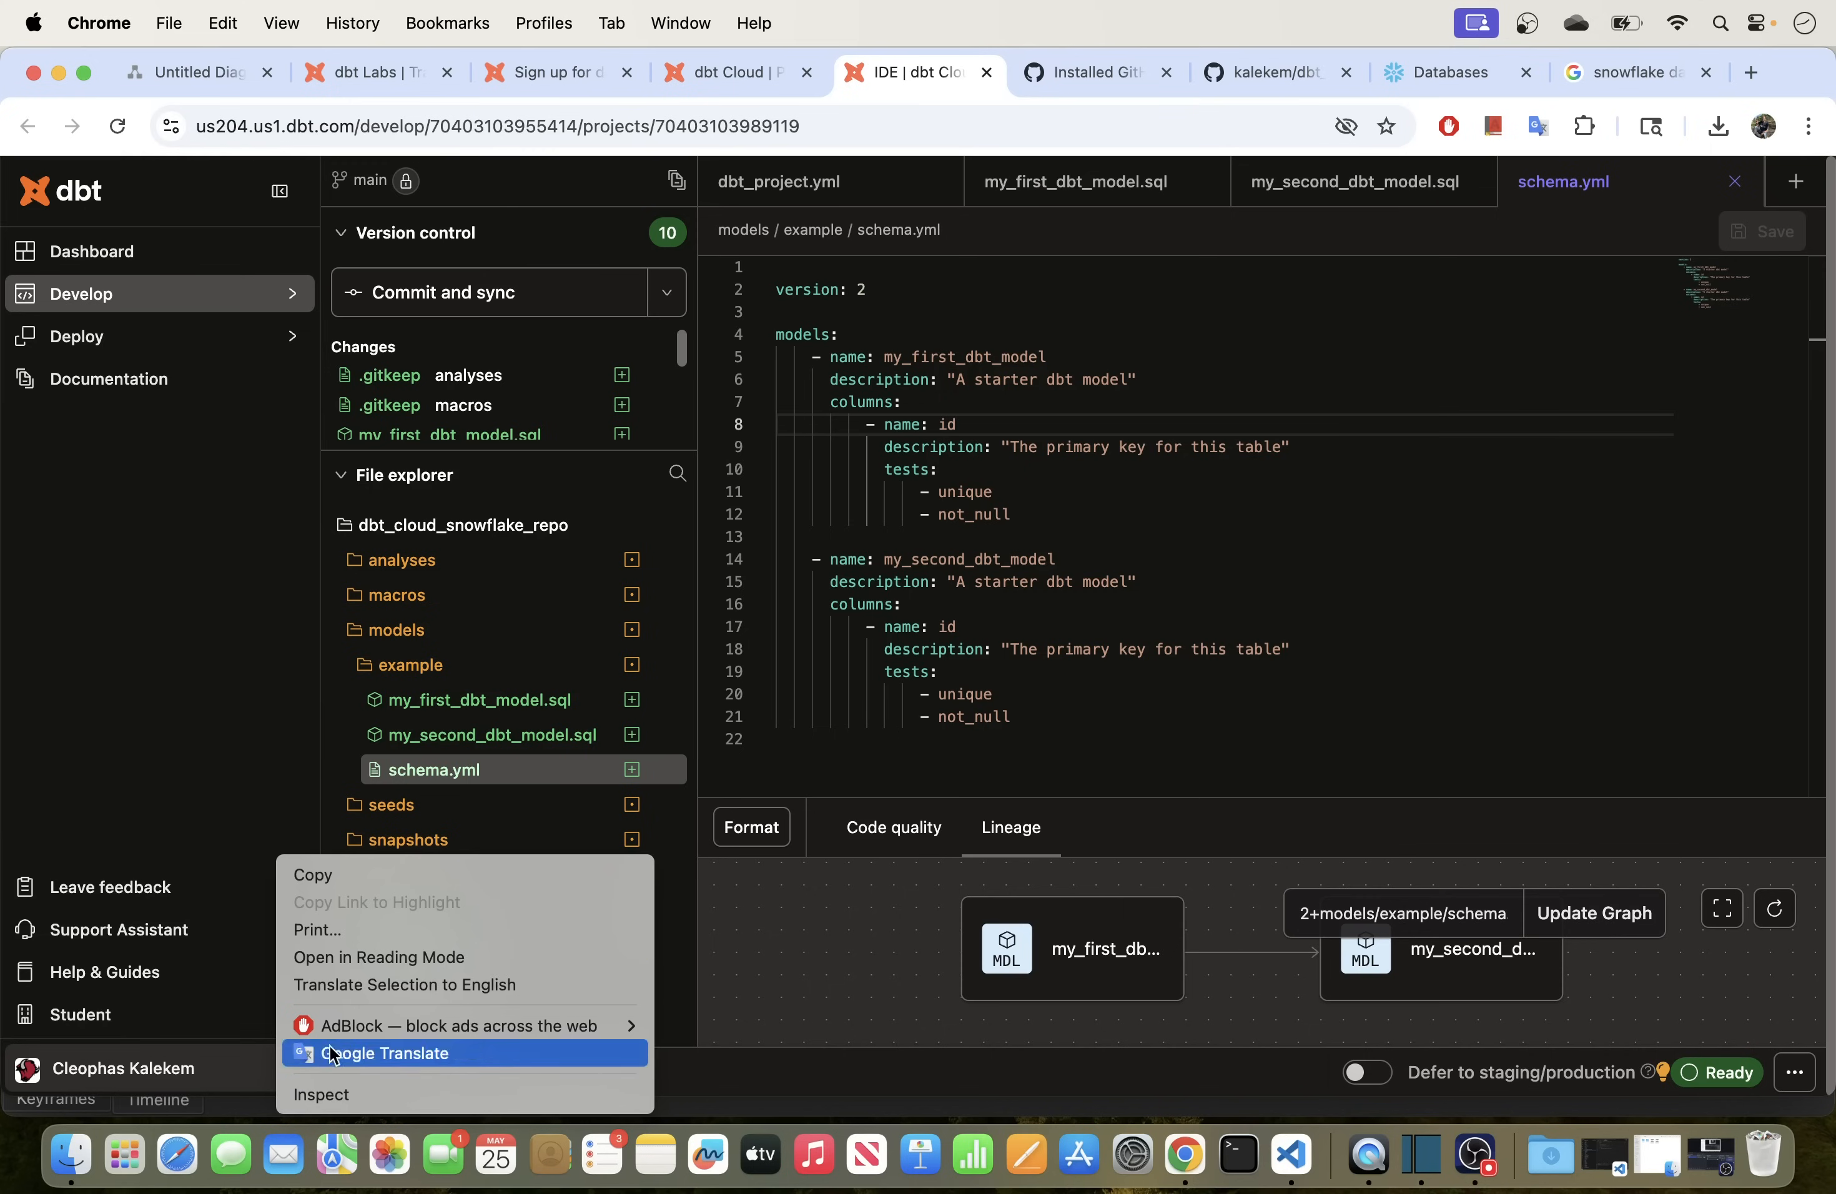
click(229, 1075)
click(228, 1074)
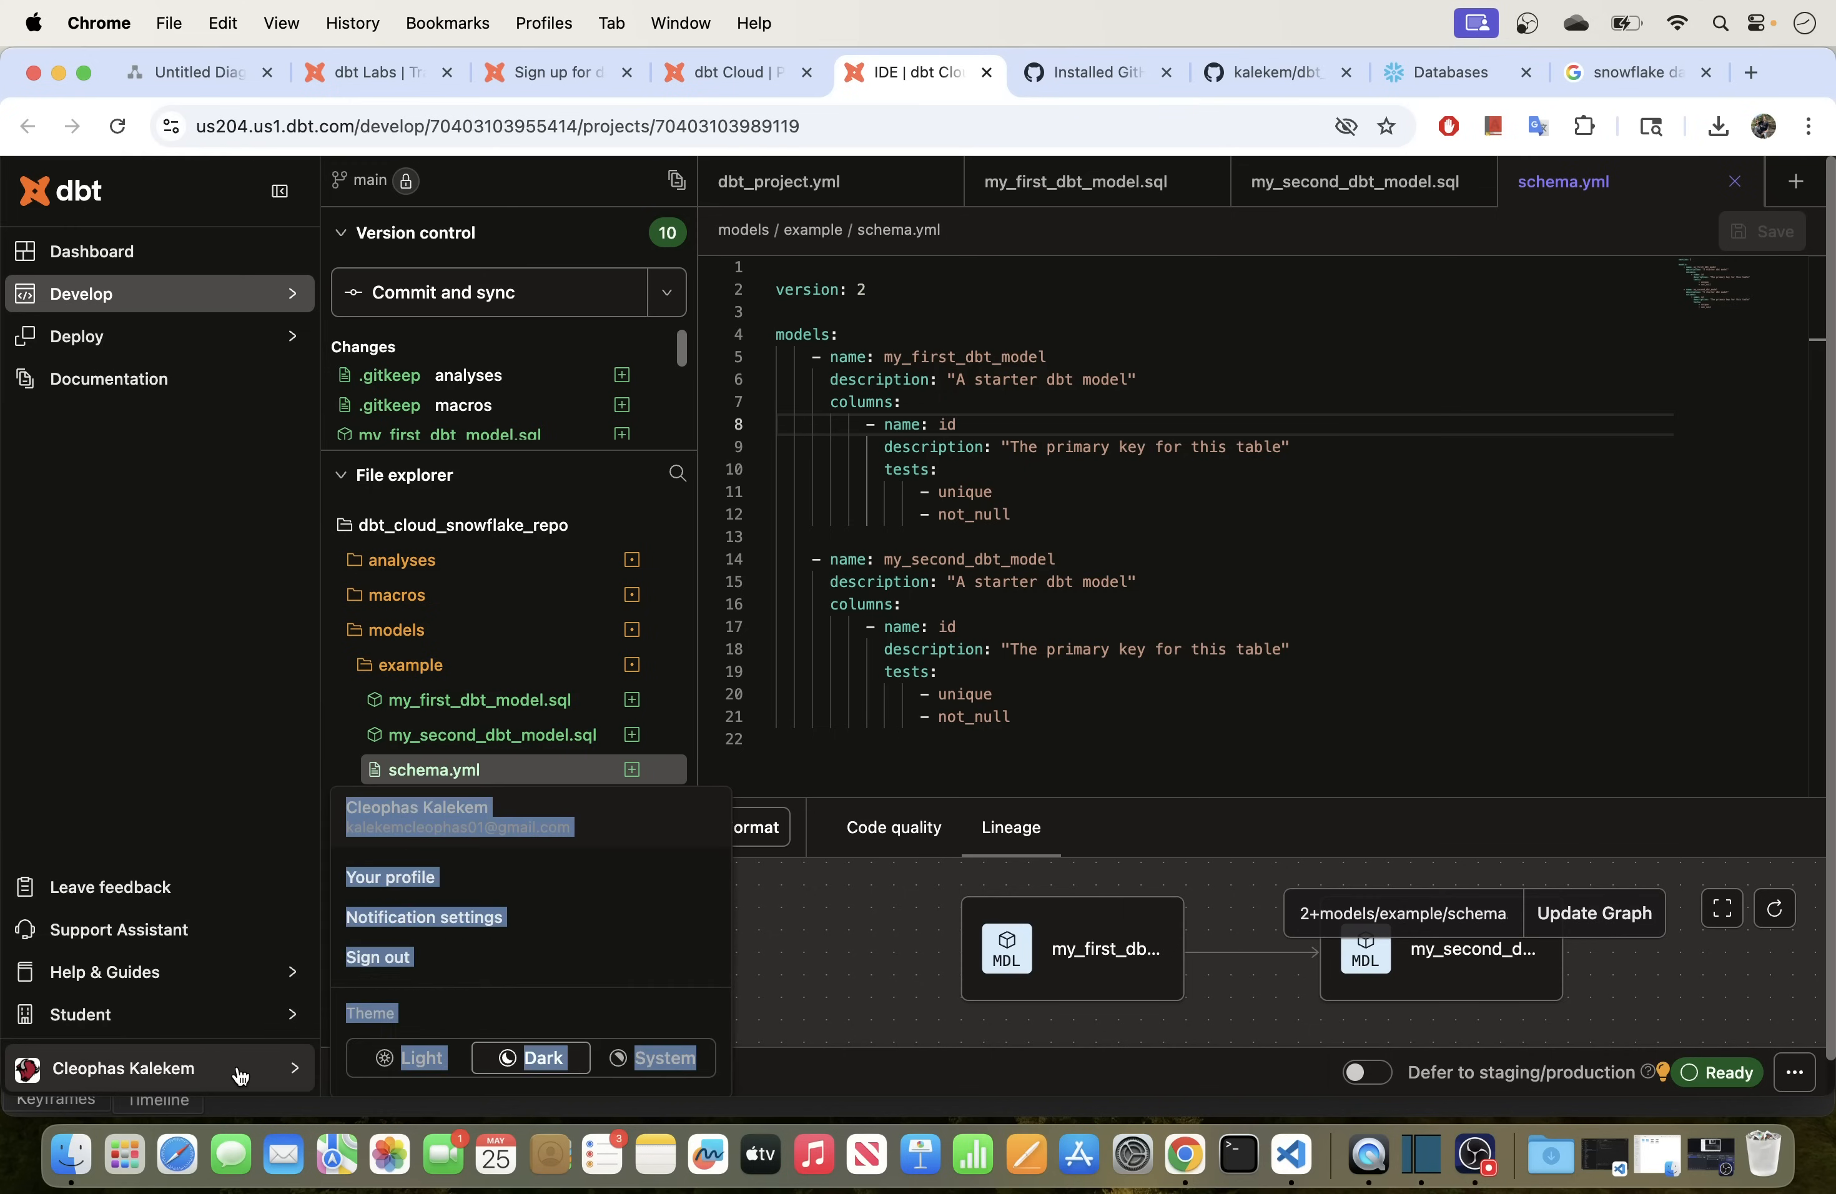
right_click(402, 886)
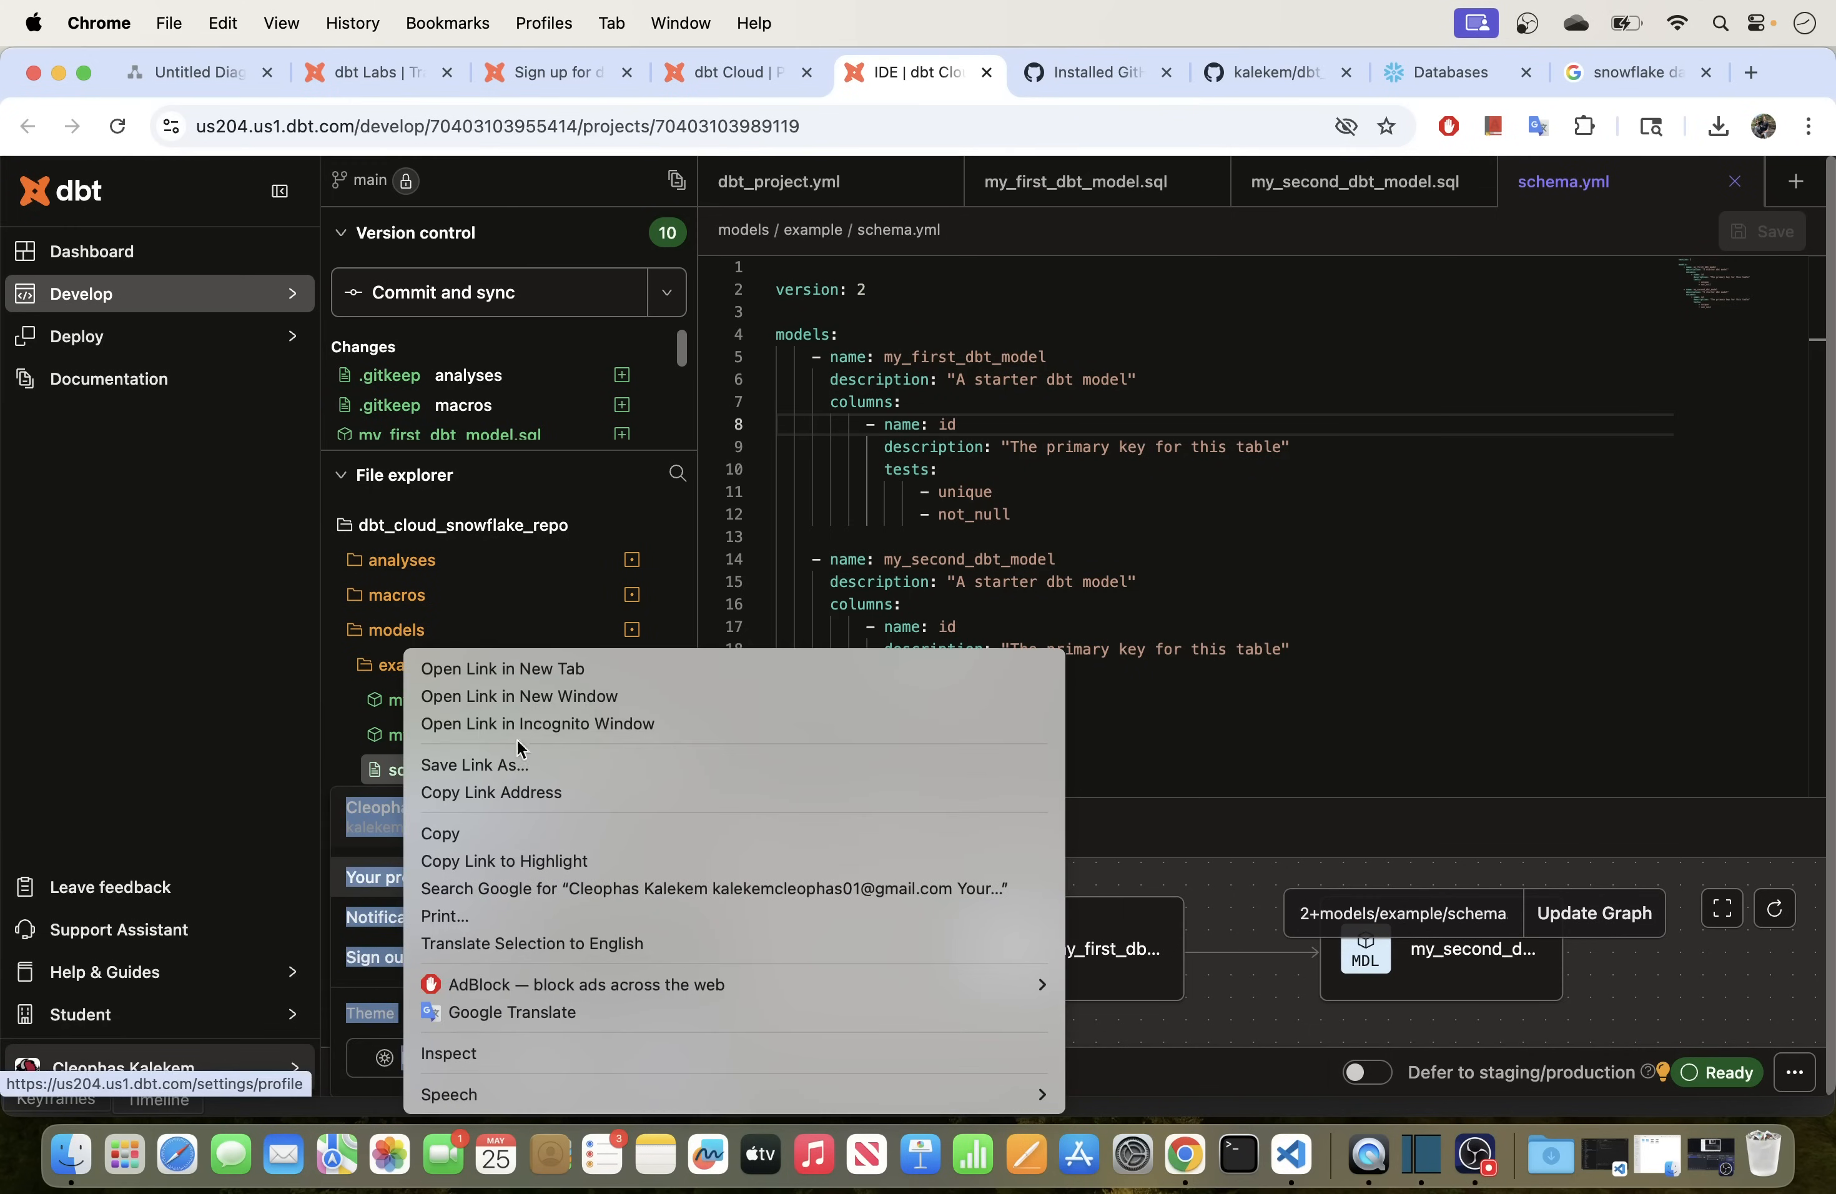
click(520, 675)
click(983, 70)
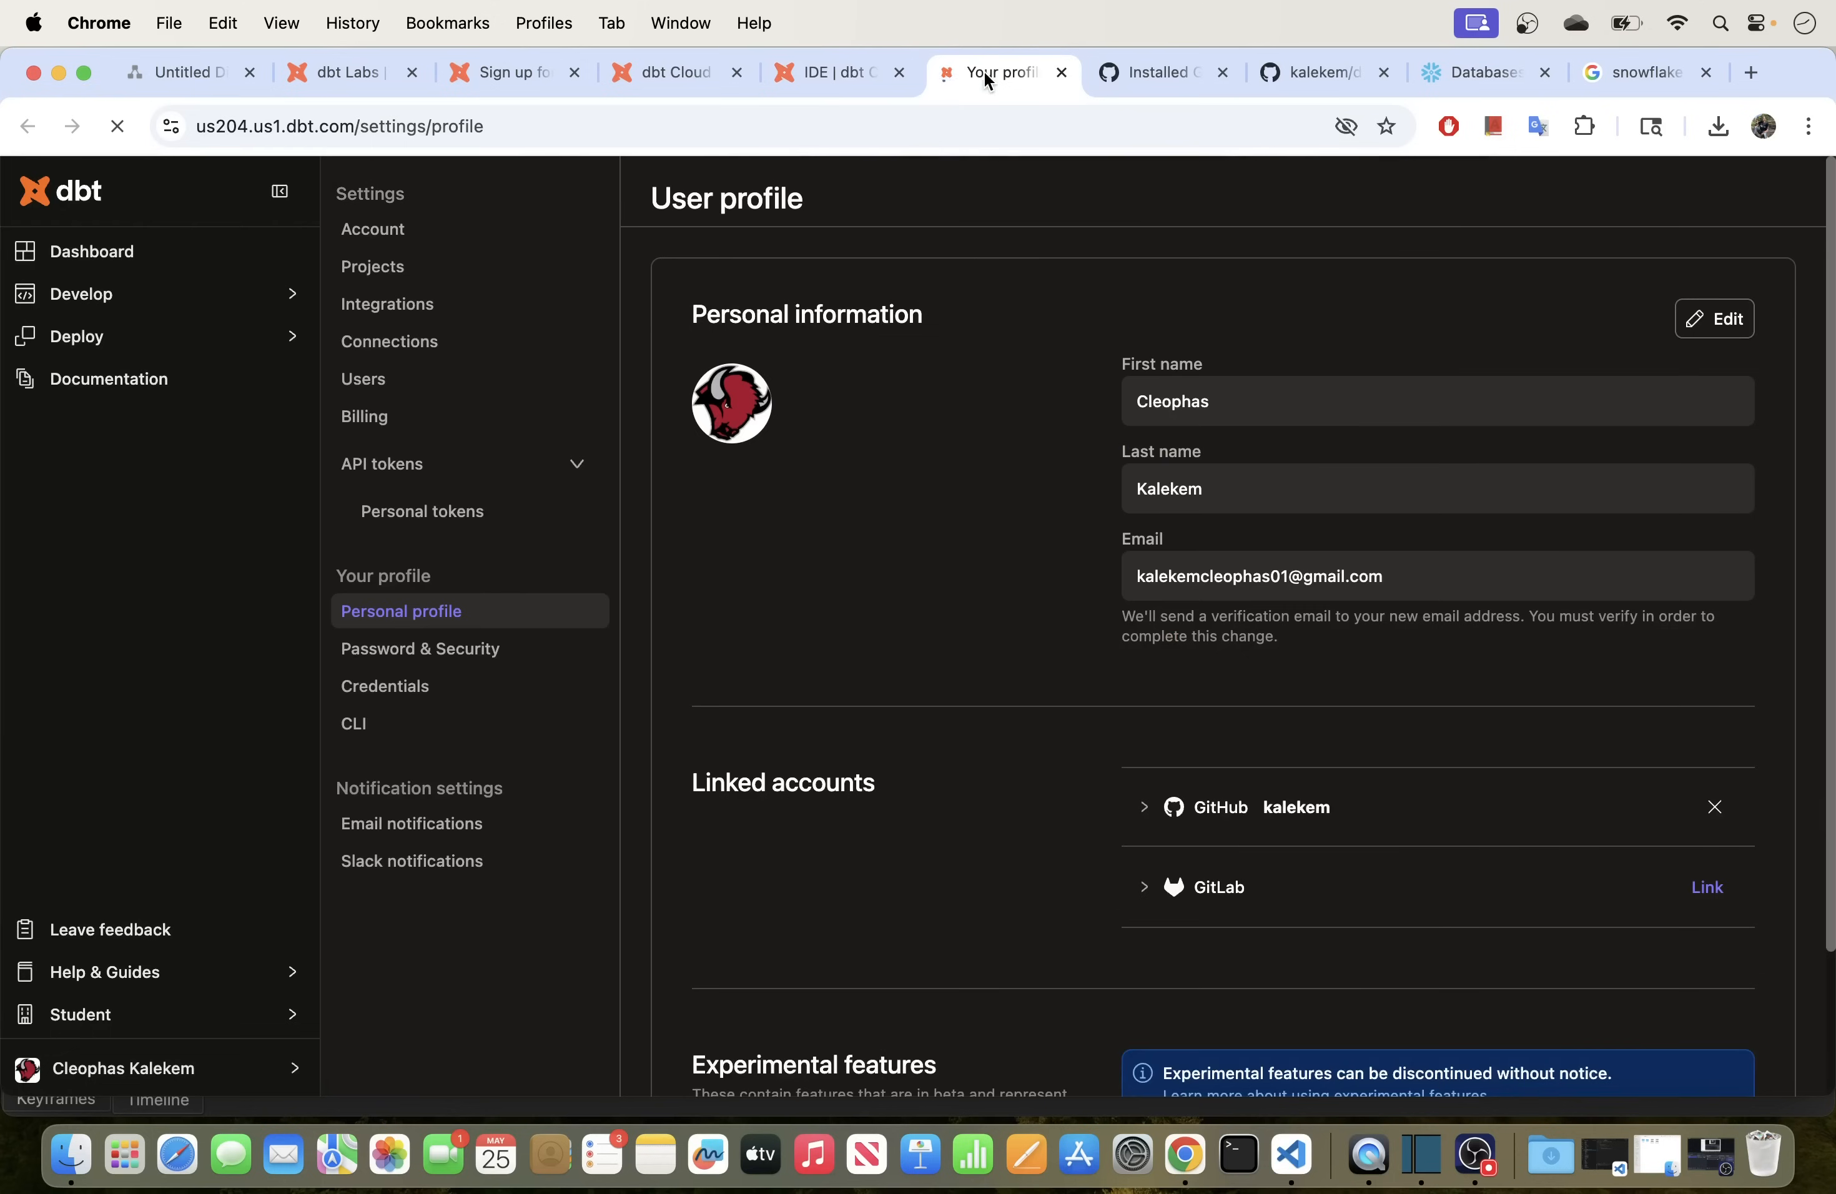
Step: Open the profile credentials for the Analytics project and check the schema name in the development credentials
click(398, 694)
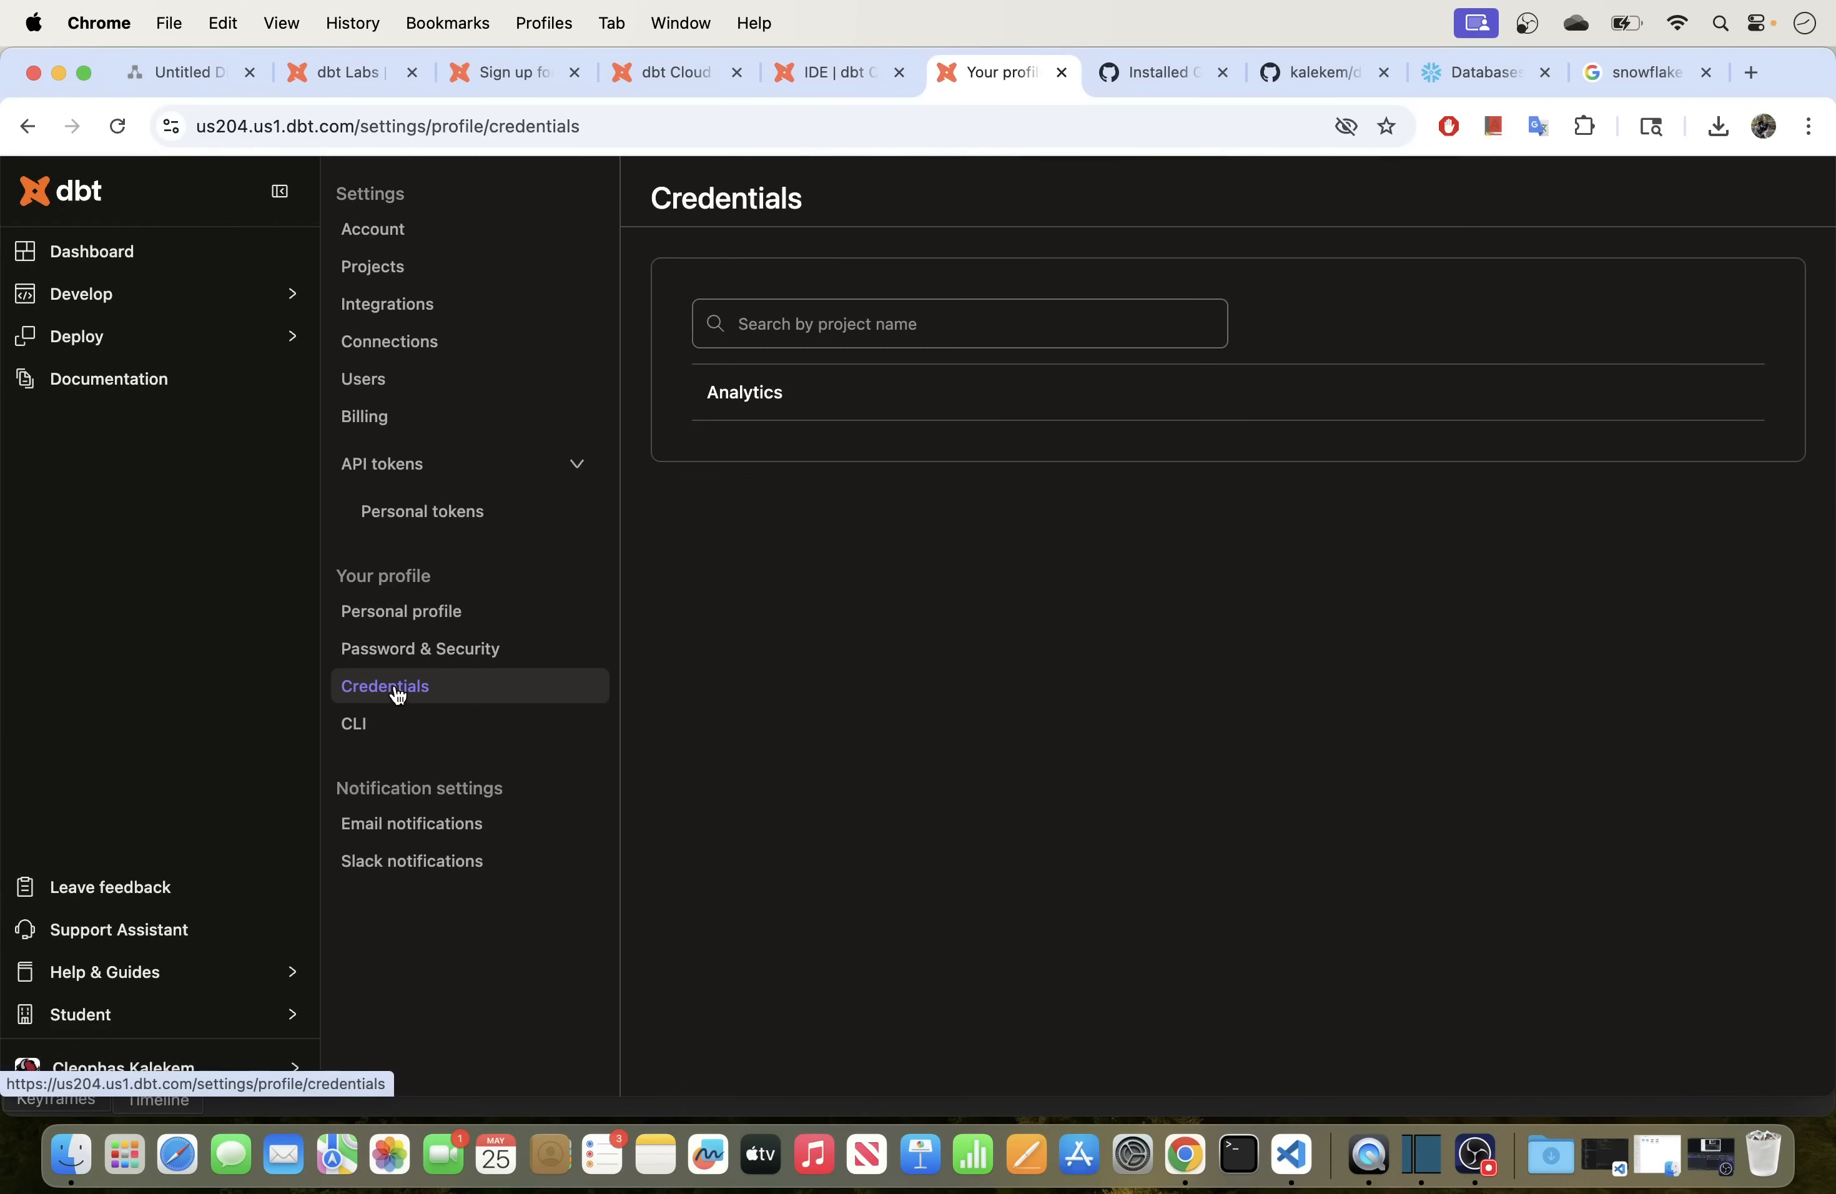
click(981, 413)
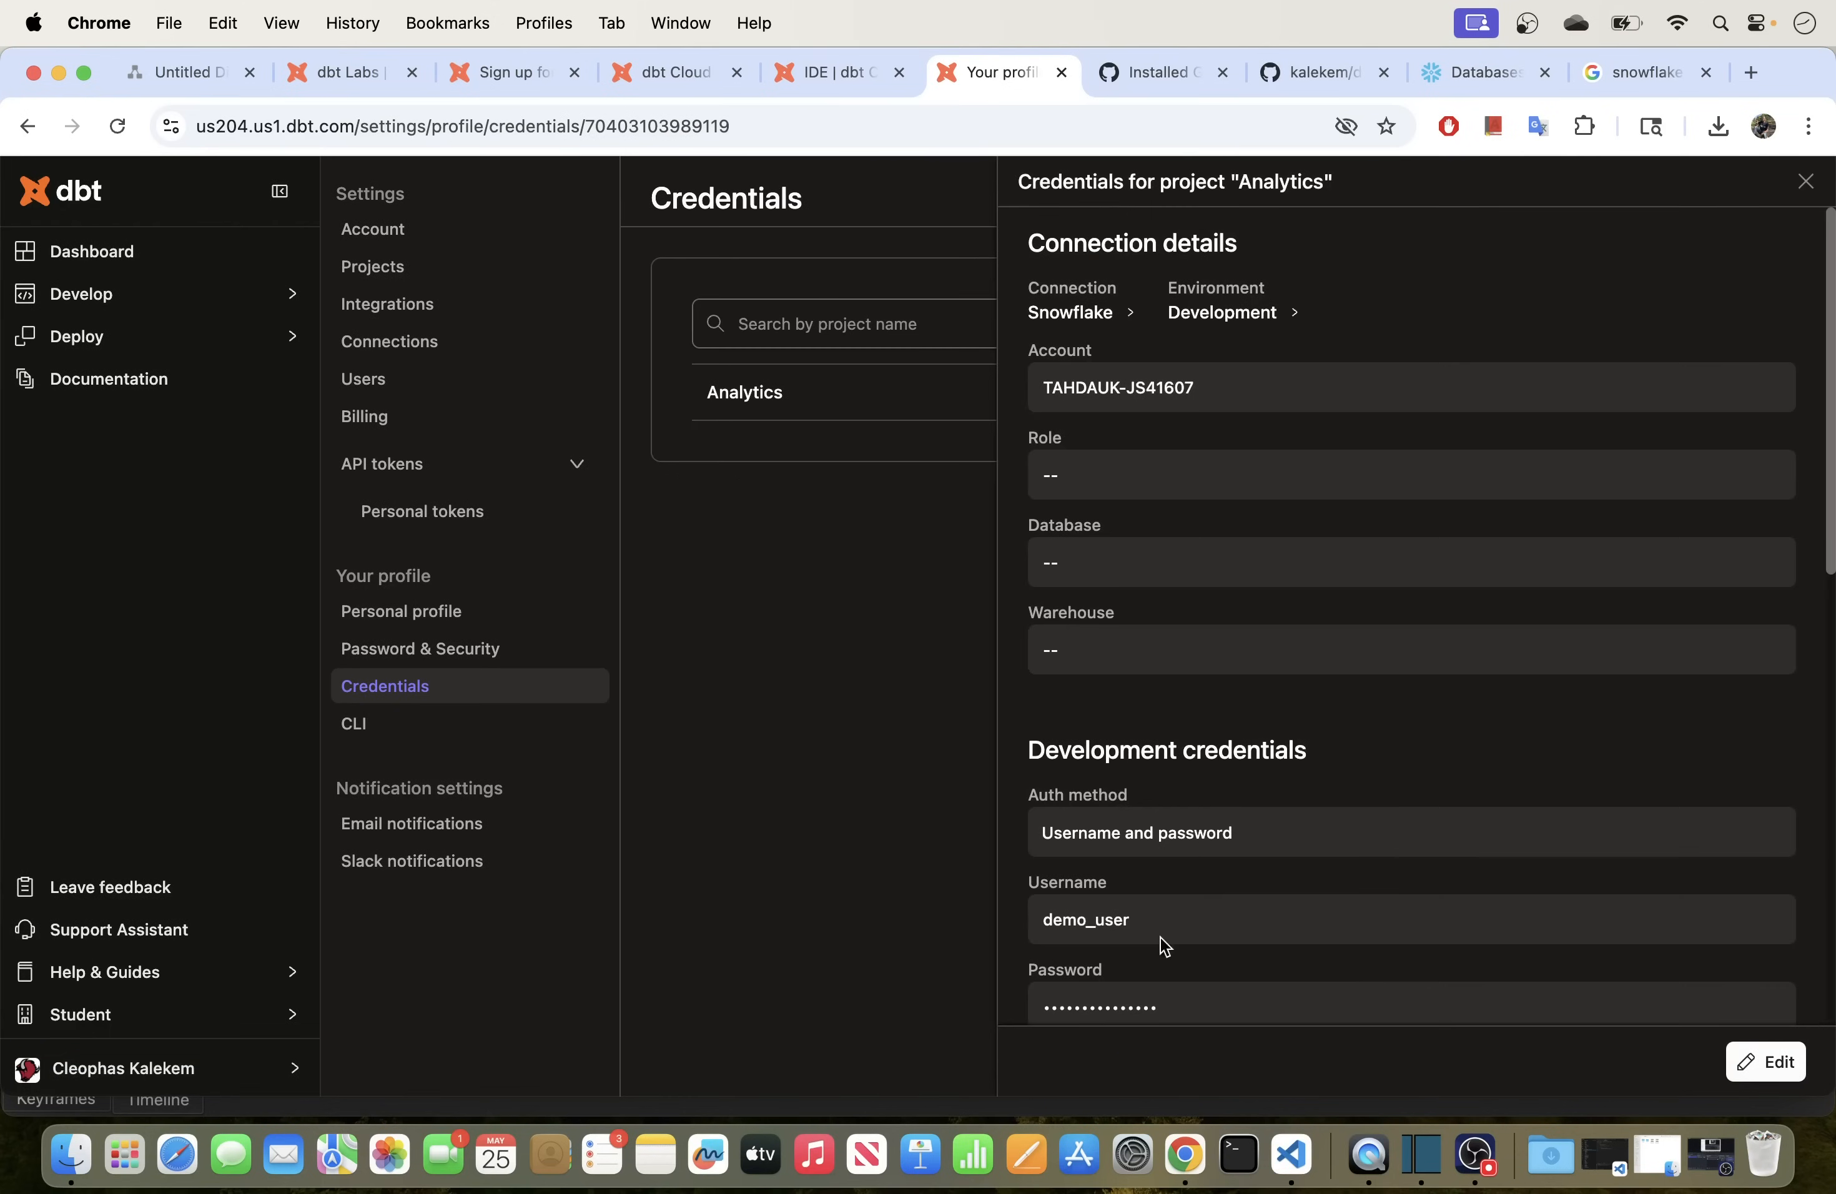
scroll(1126, 827, down, 5)
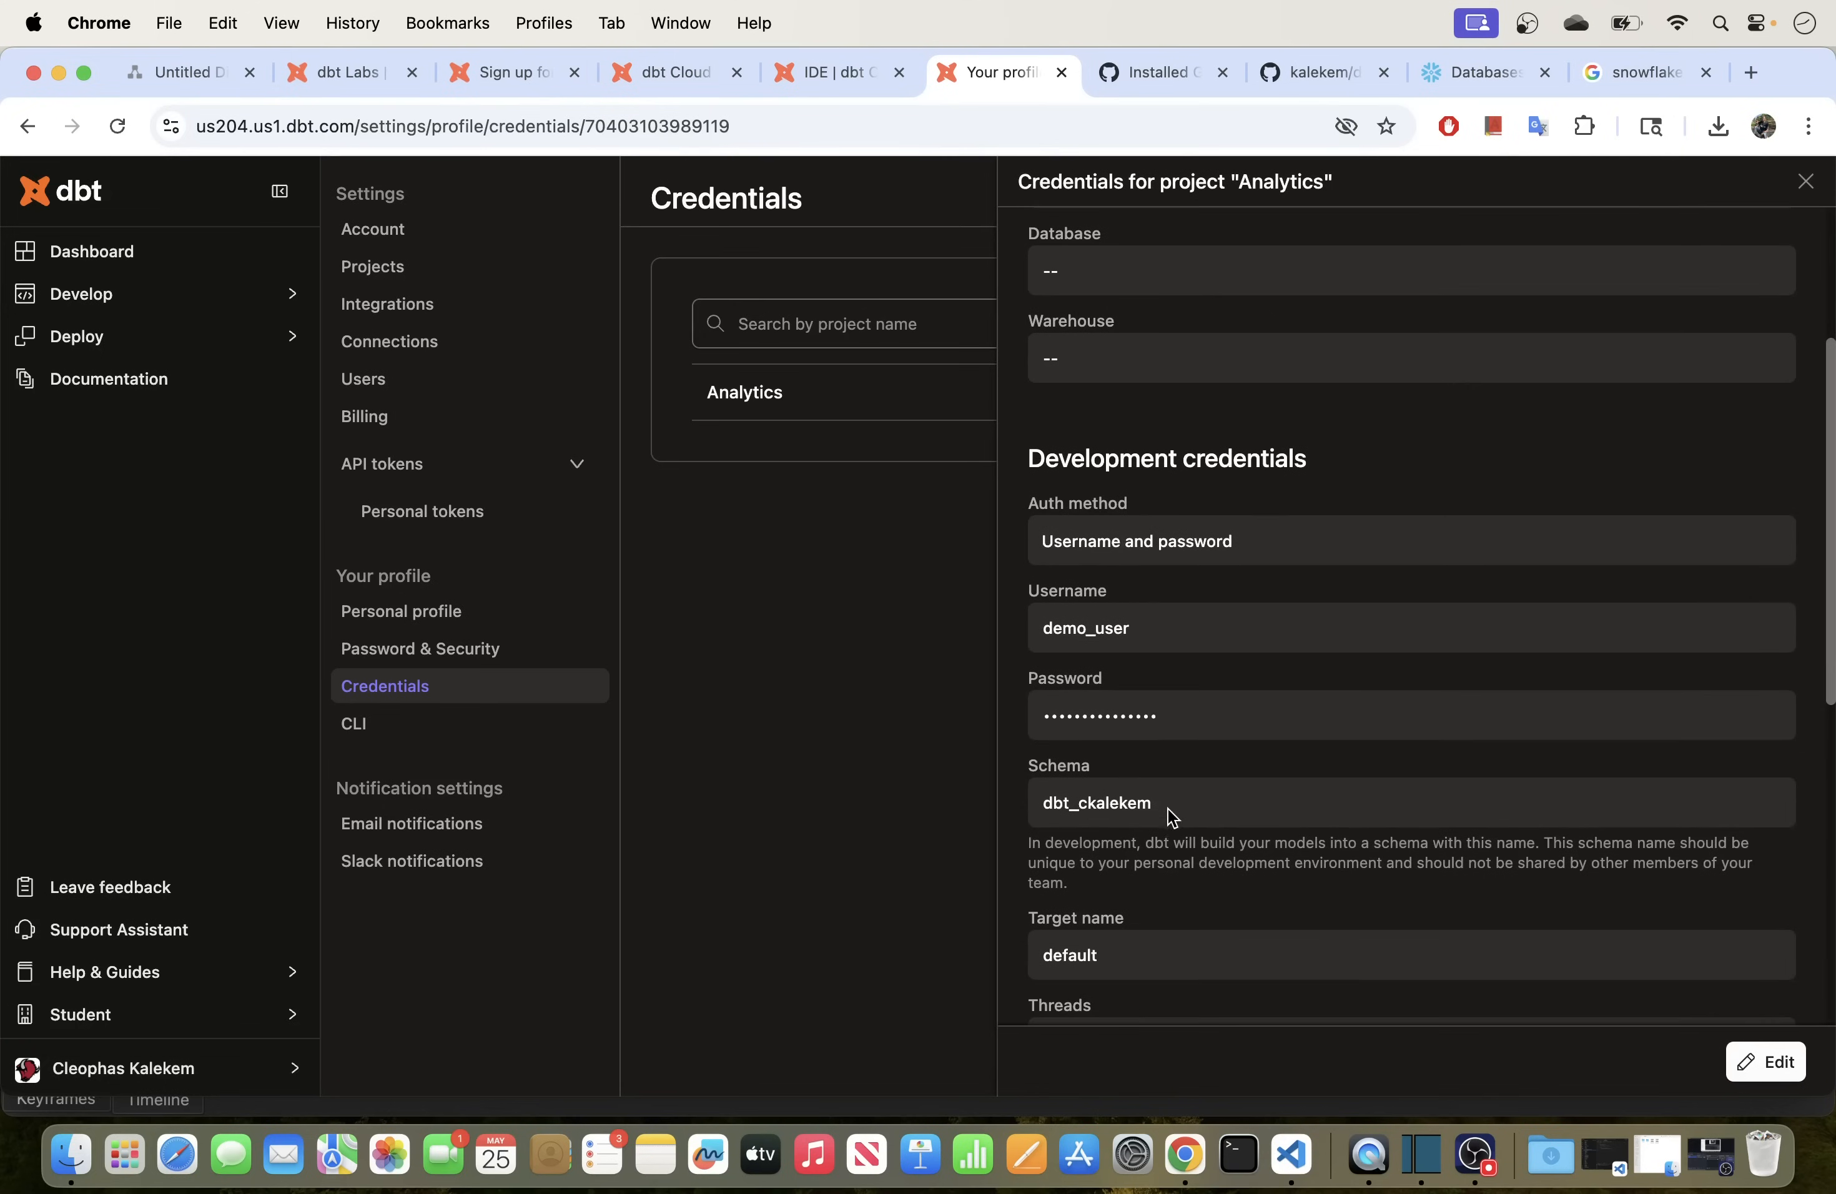
drag(1172, 815, 1020, 810)
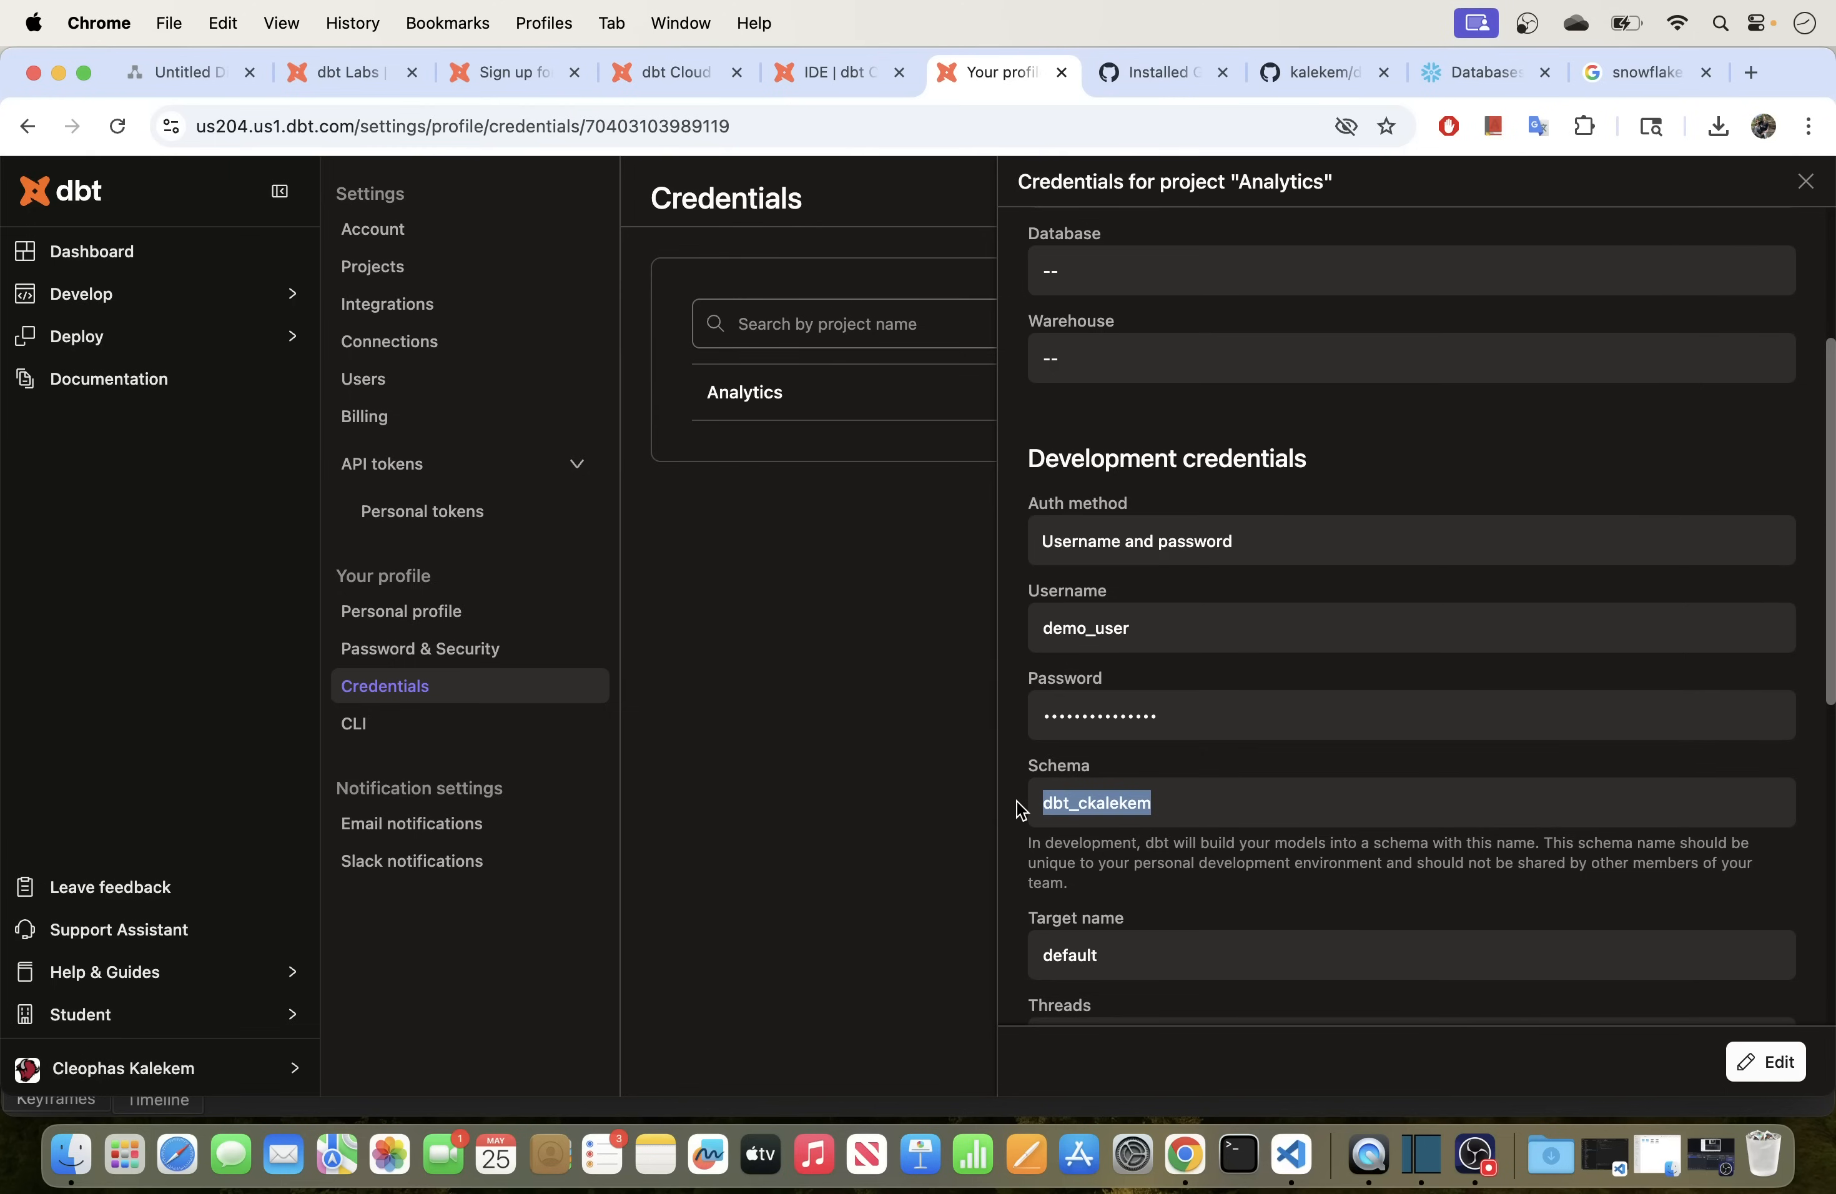
click(1183, 810)
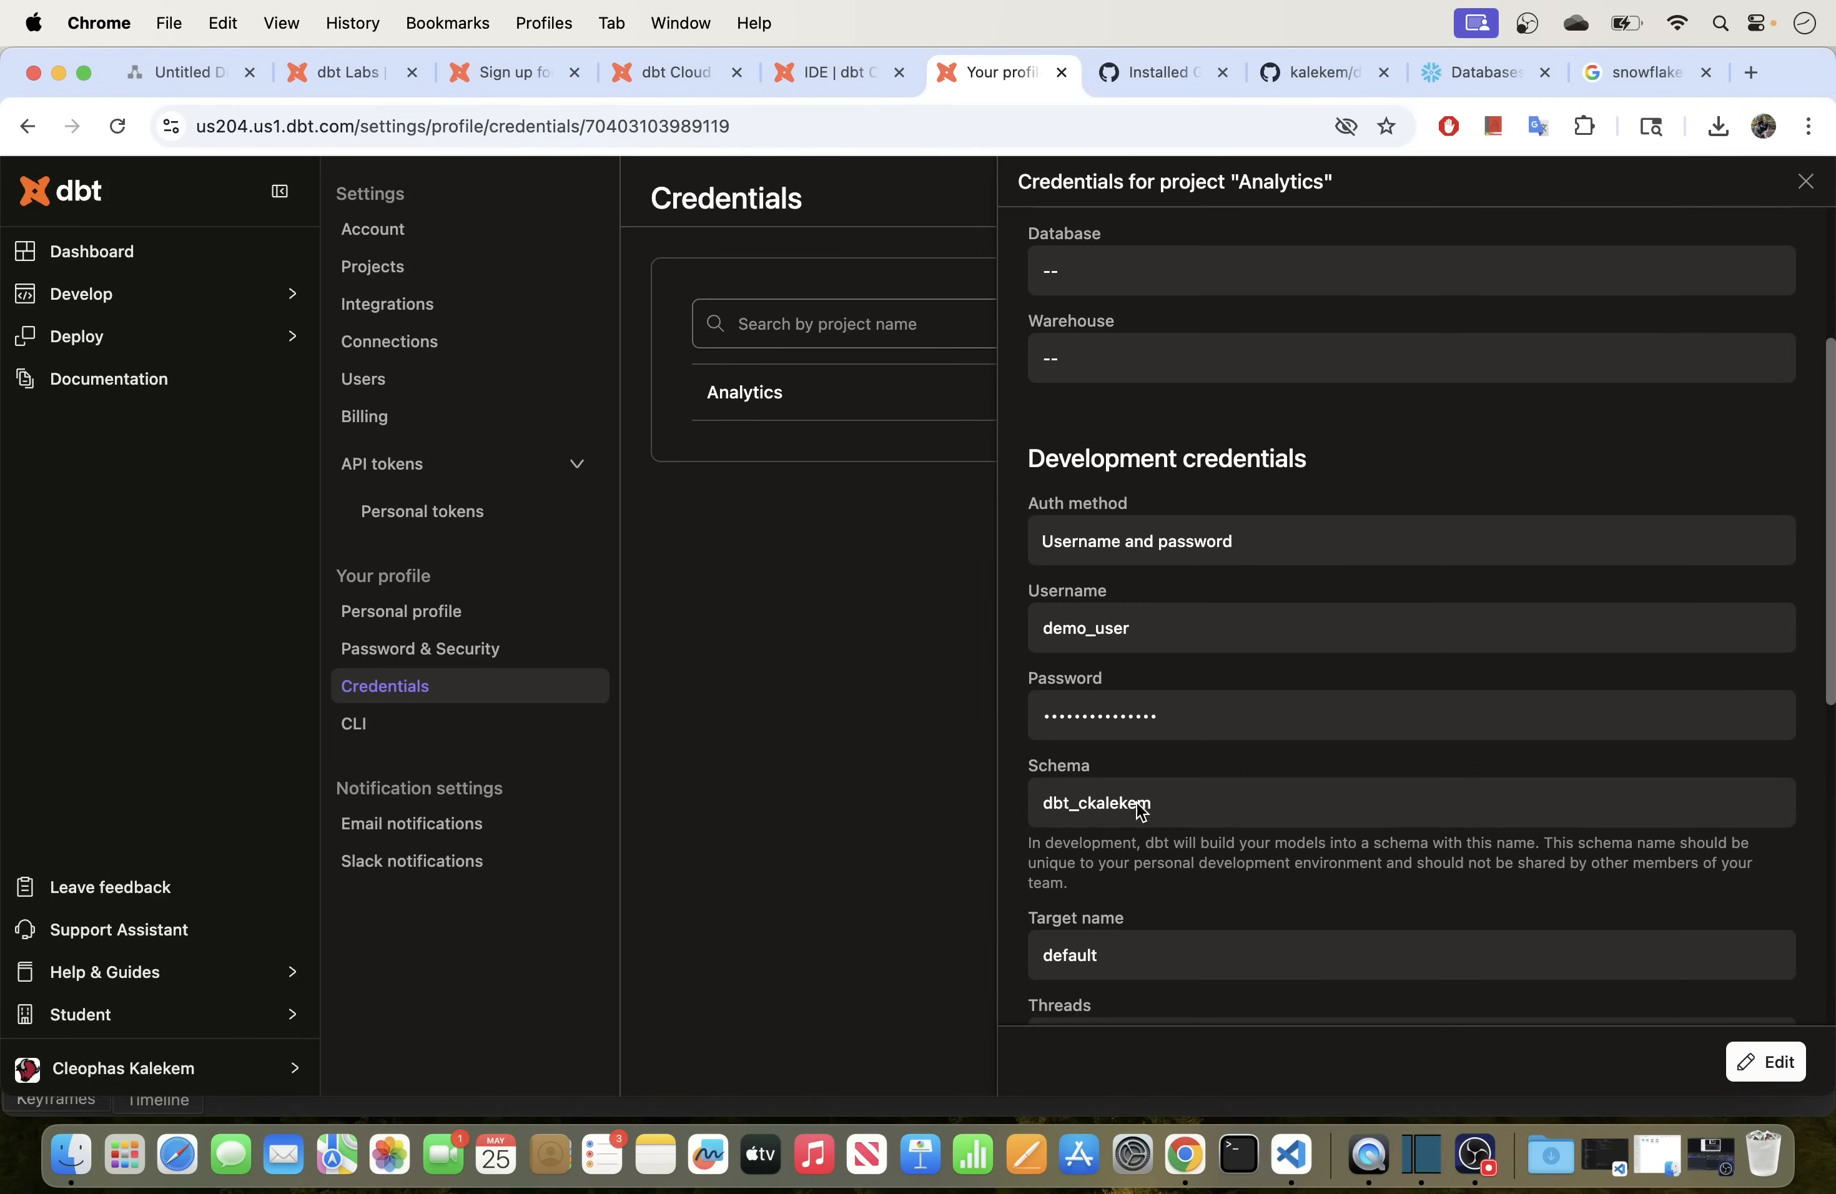
drag(1164, 809, 1037, 809)
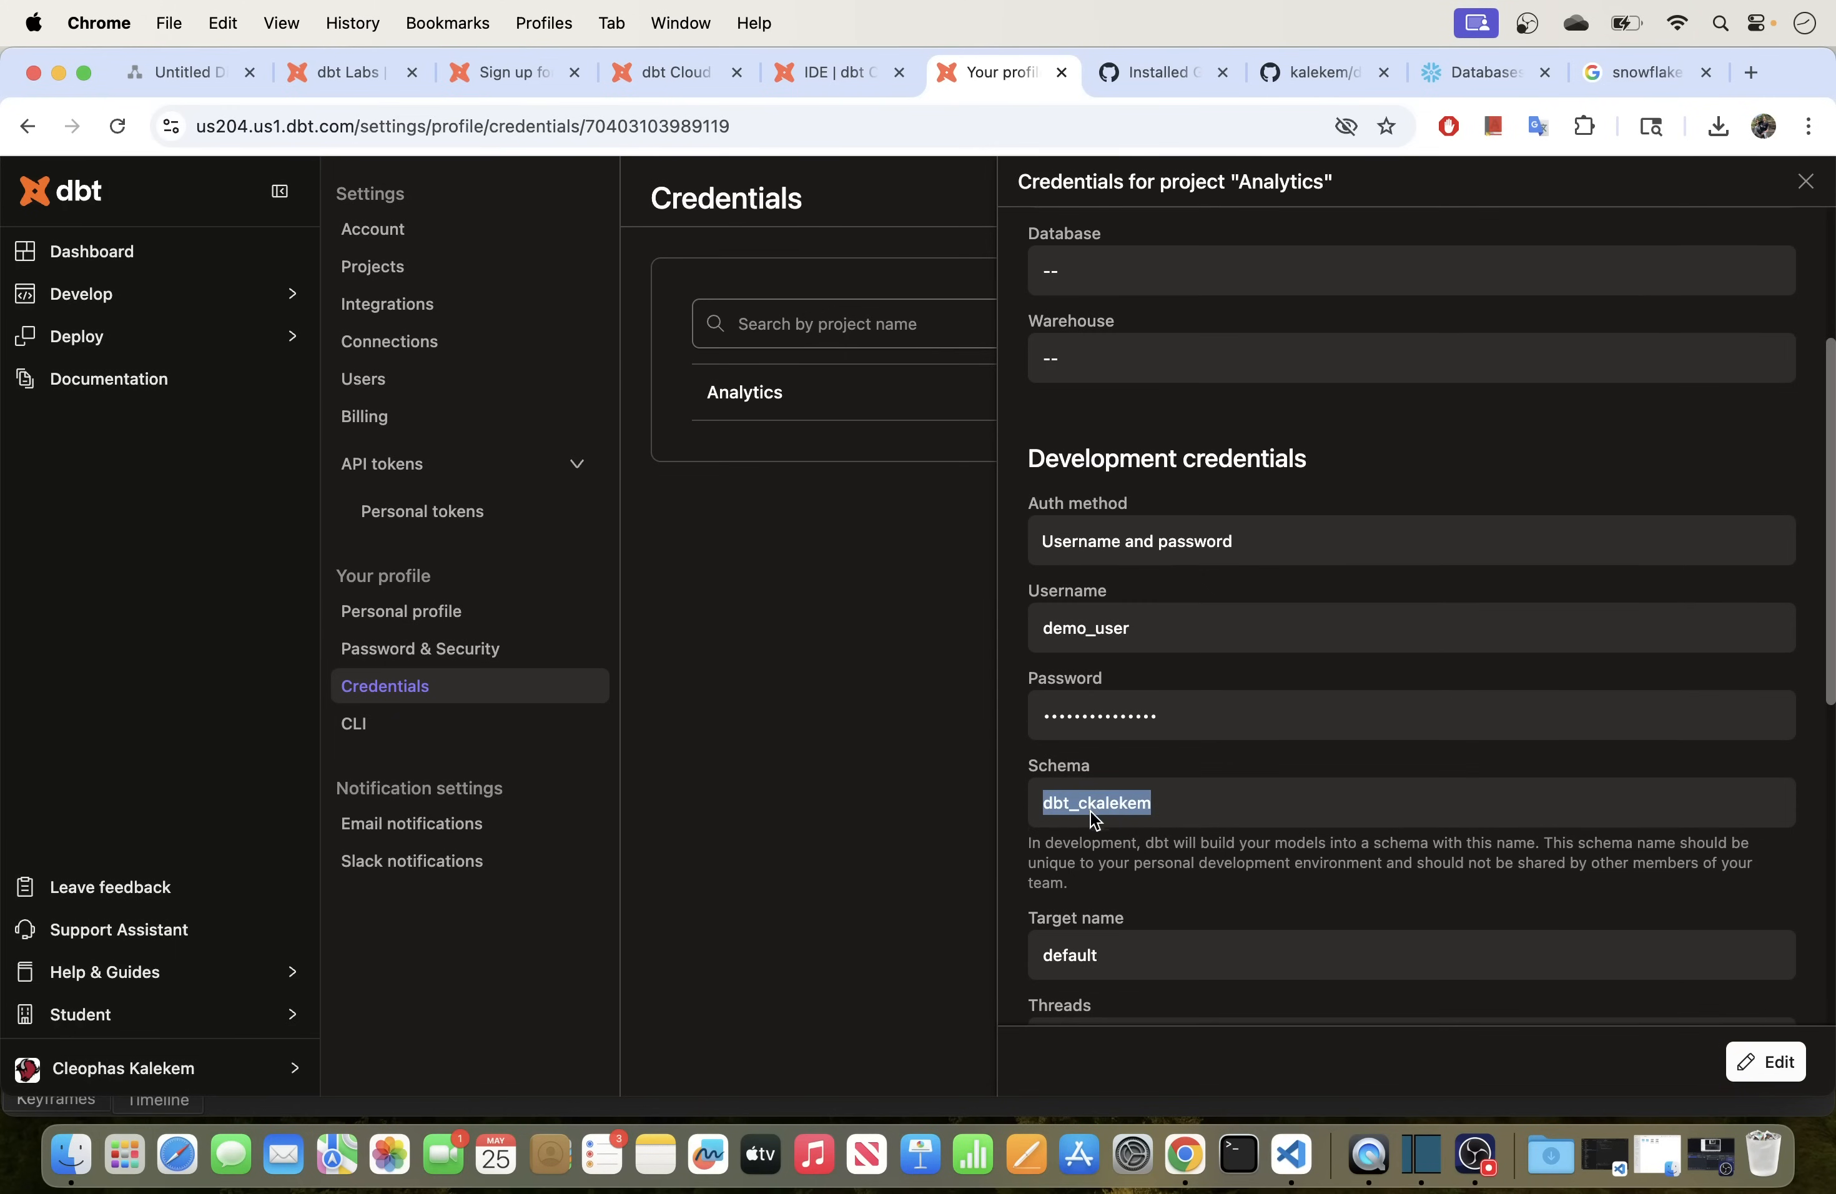
Step: Revisit my_first_dbt_model.sql and my_second_dbt_model.sql in the IDE and check the existing DBT_CLOUD schemas in Snowflake
click(822, 74)
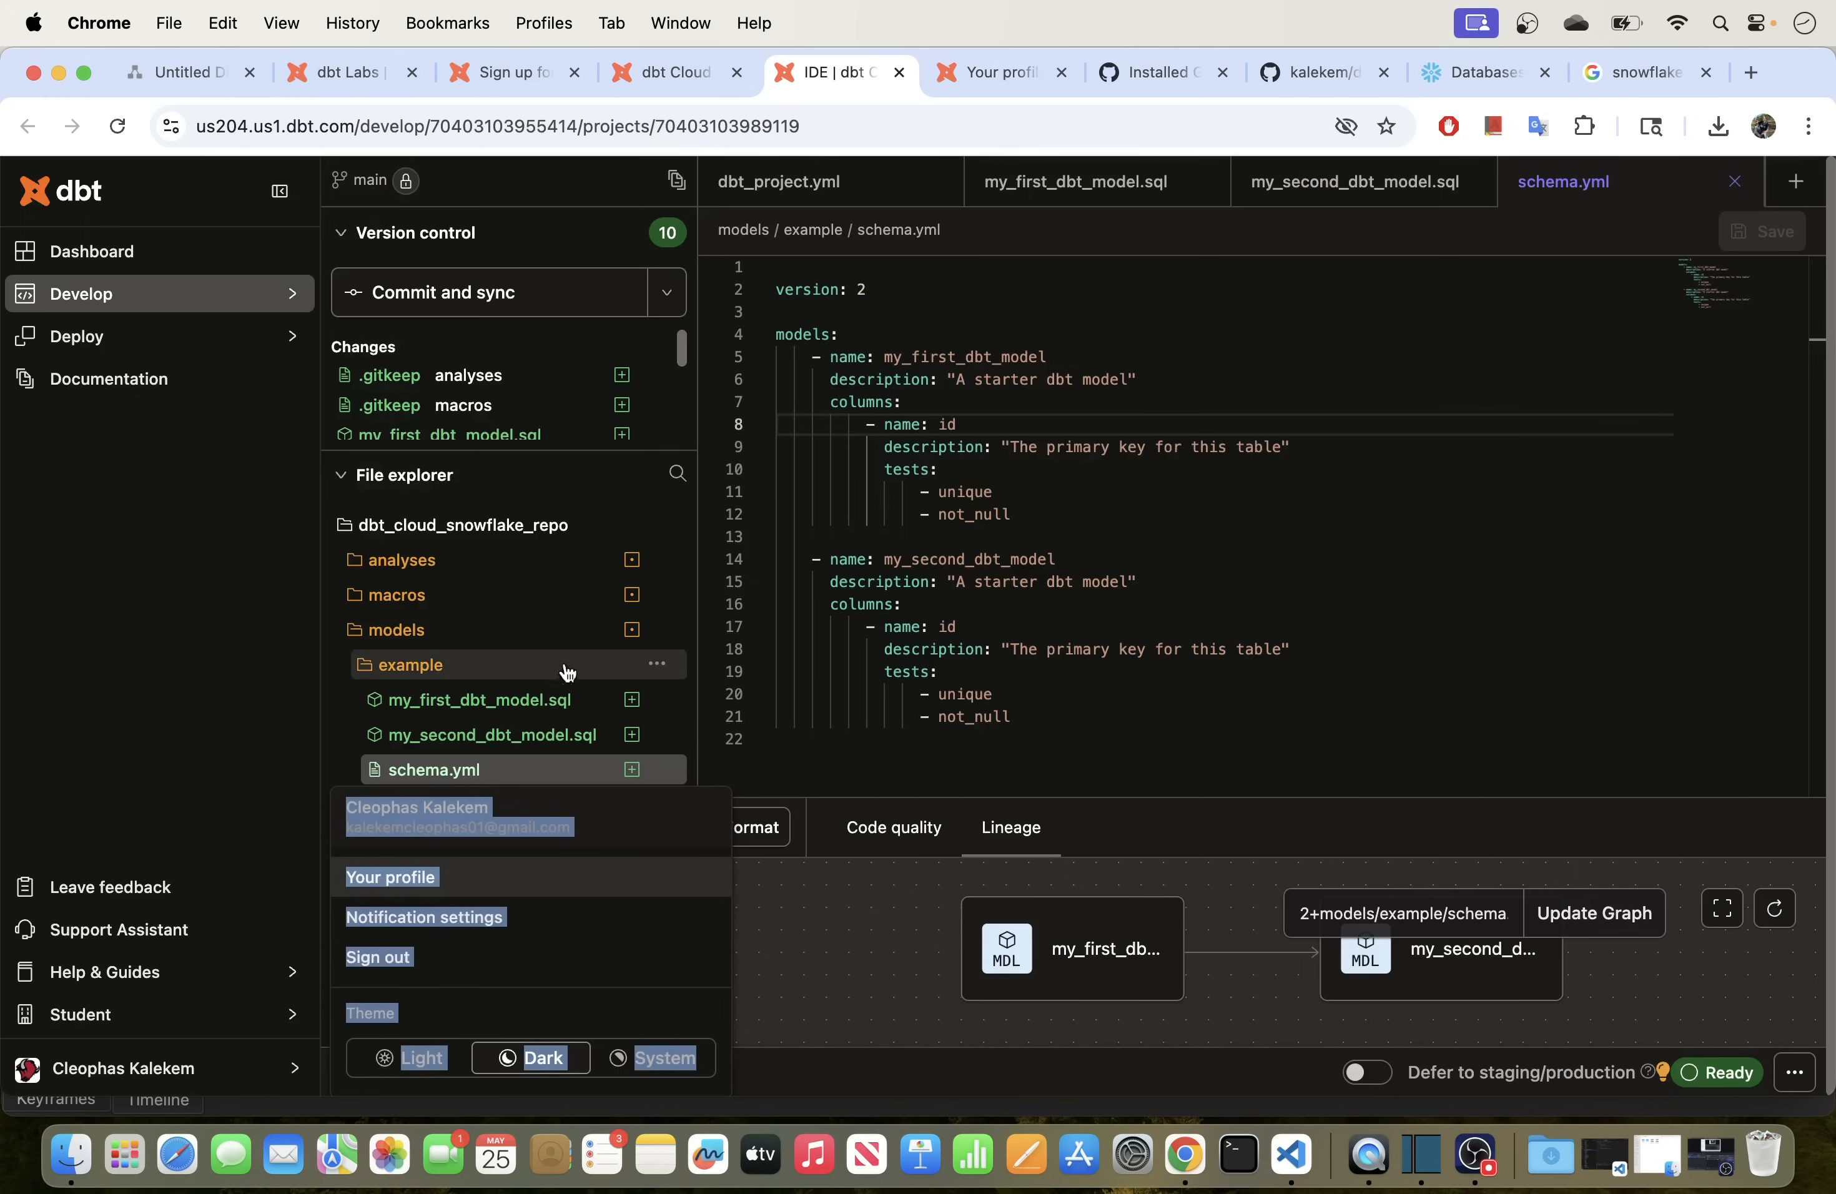
click(335, 702)
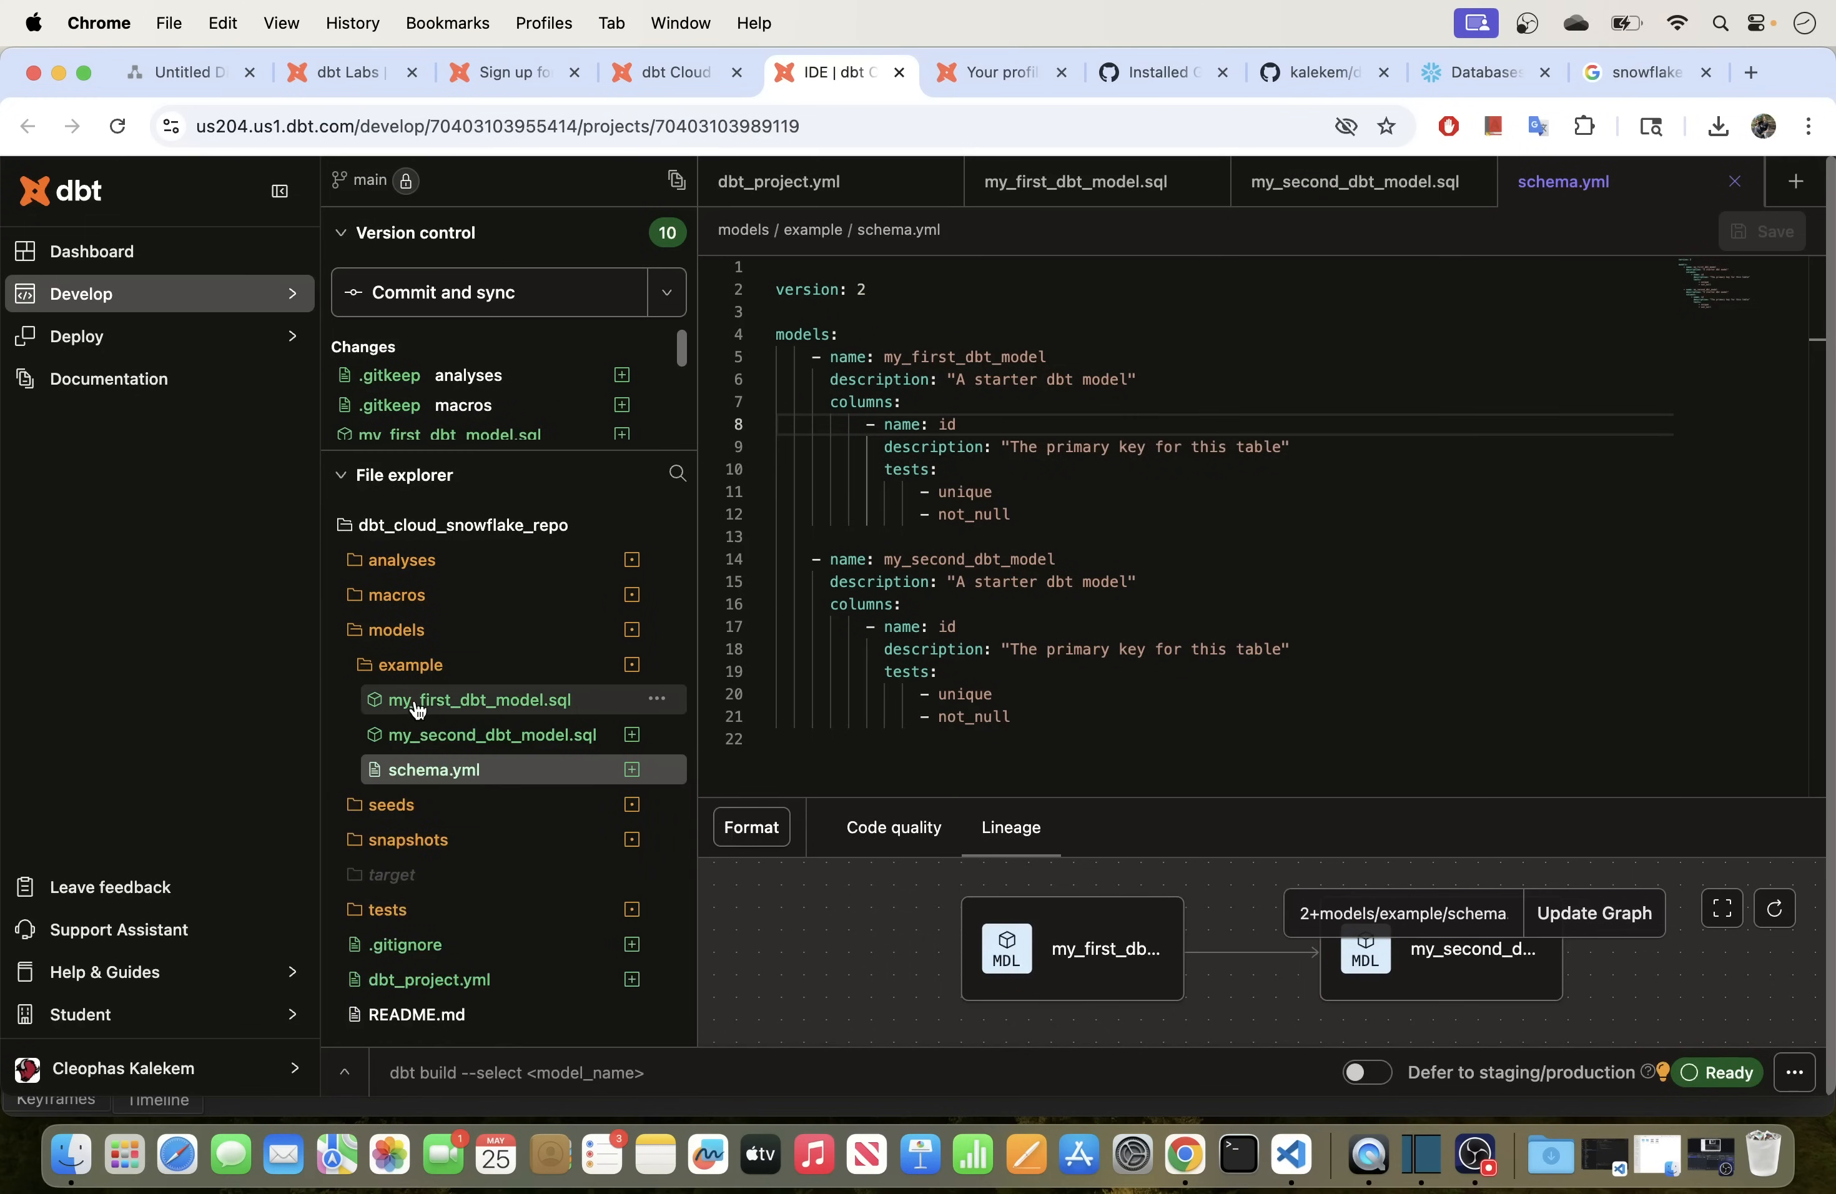
click(436, 707)
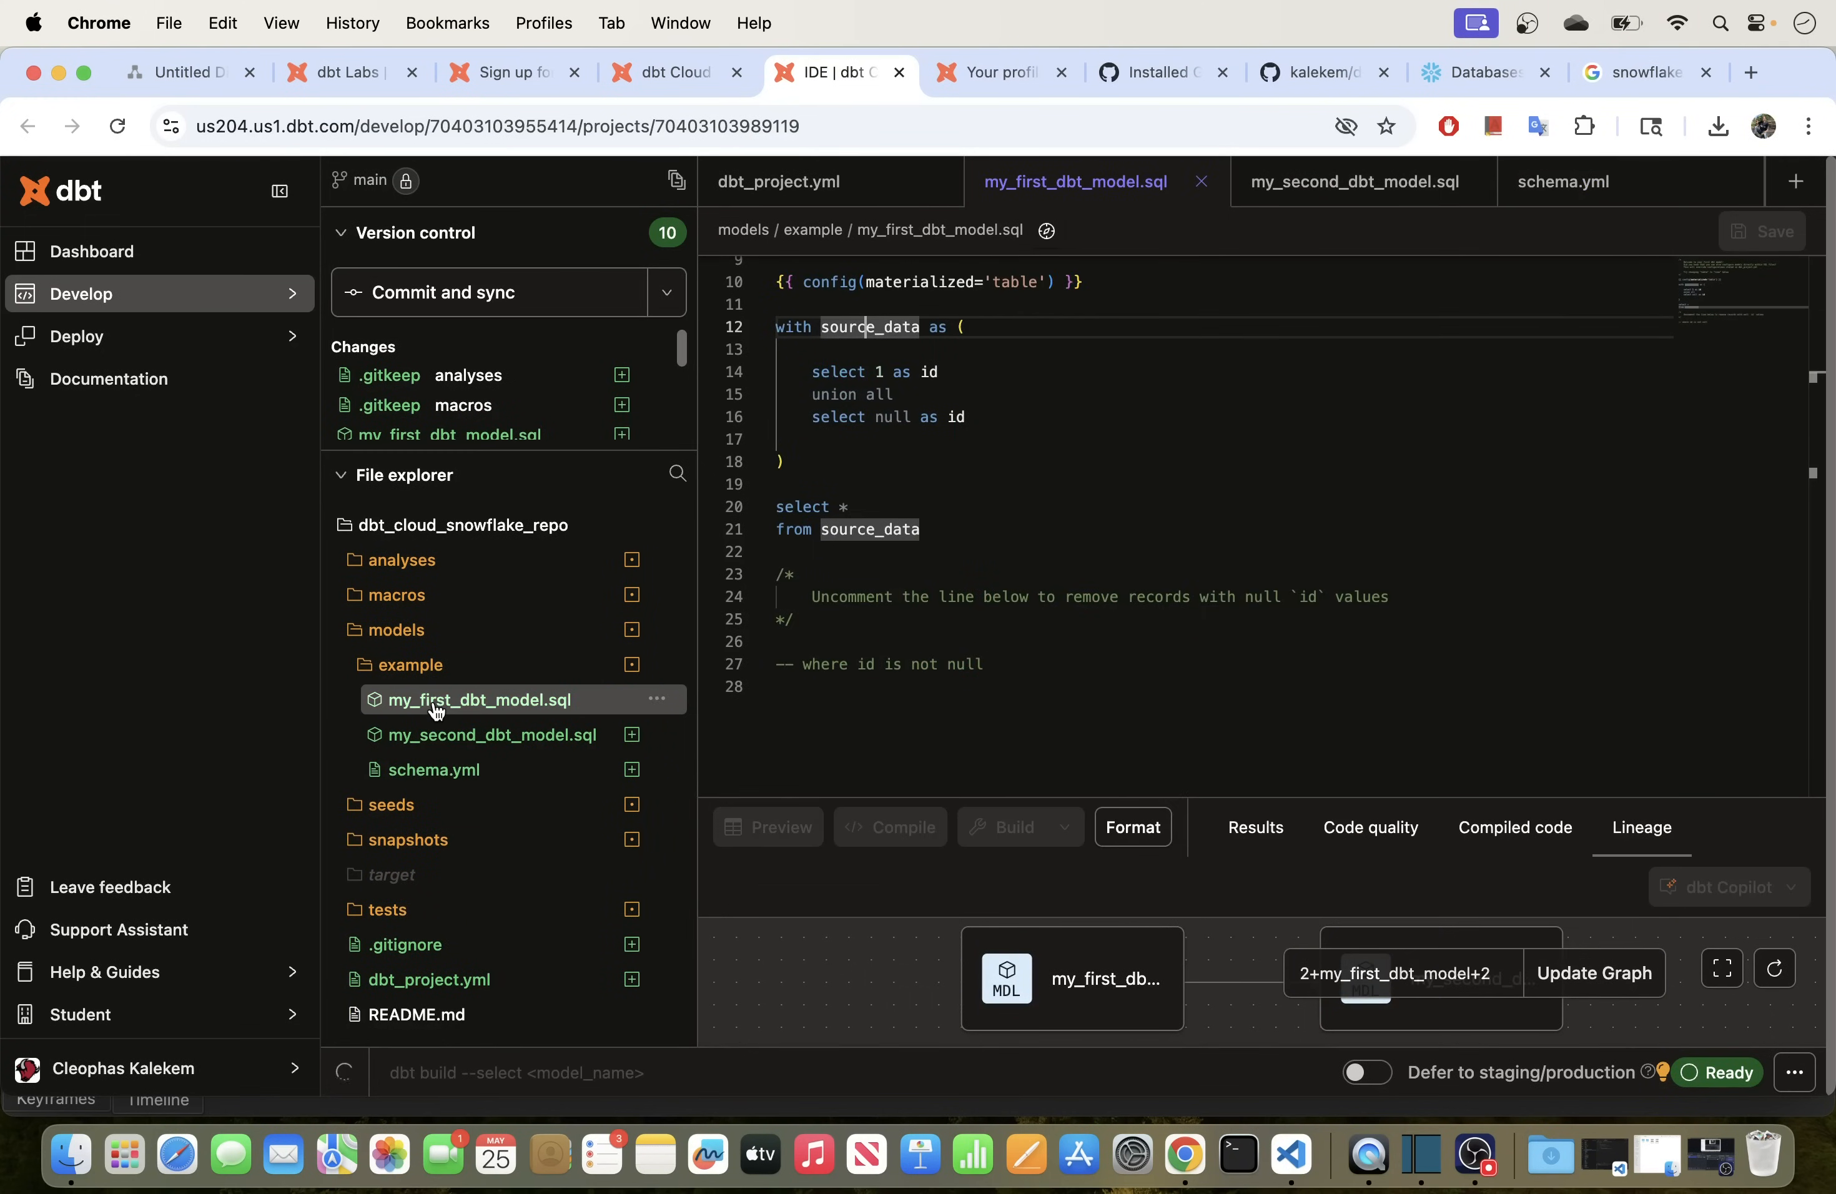
click(436, 736)
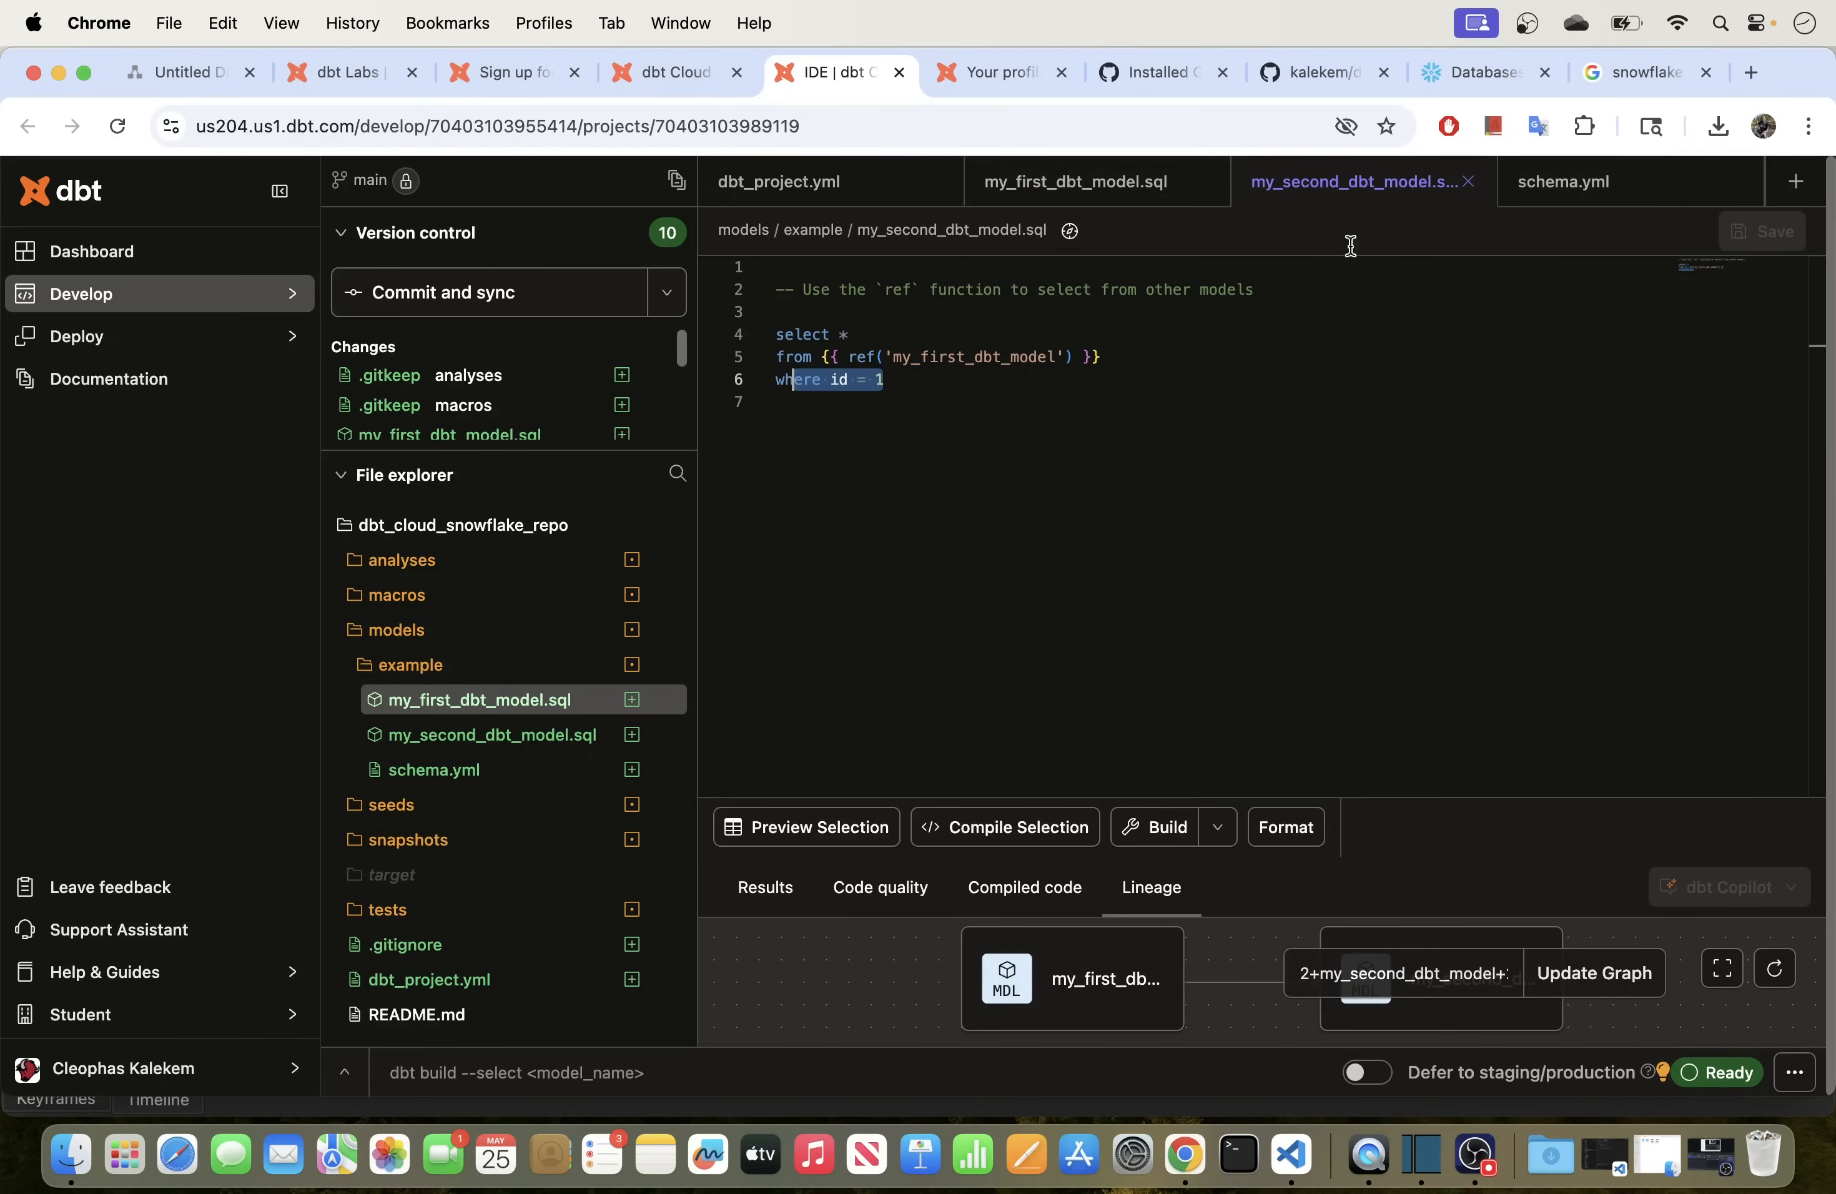
click(1458, 70)
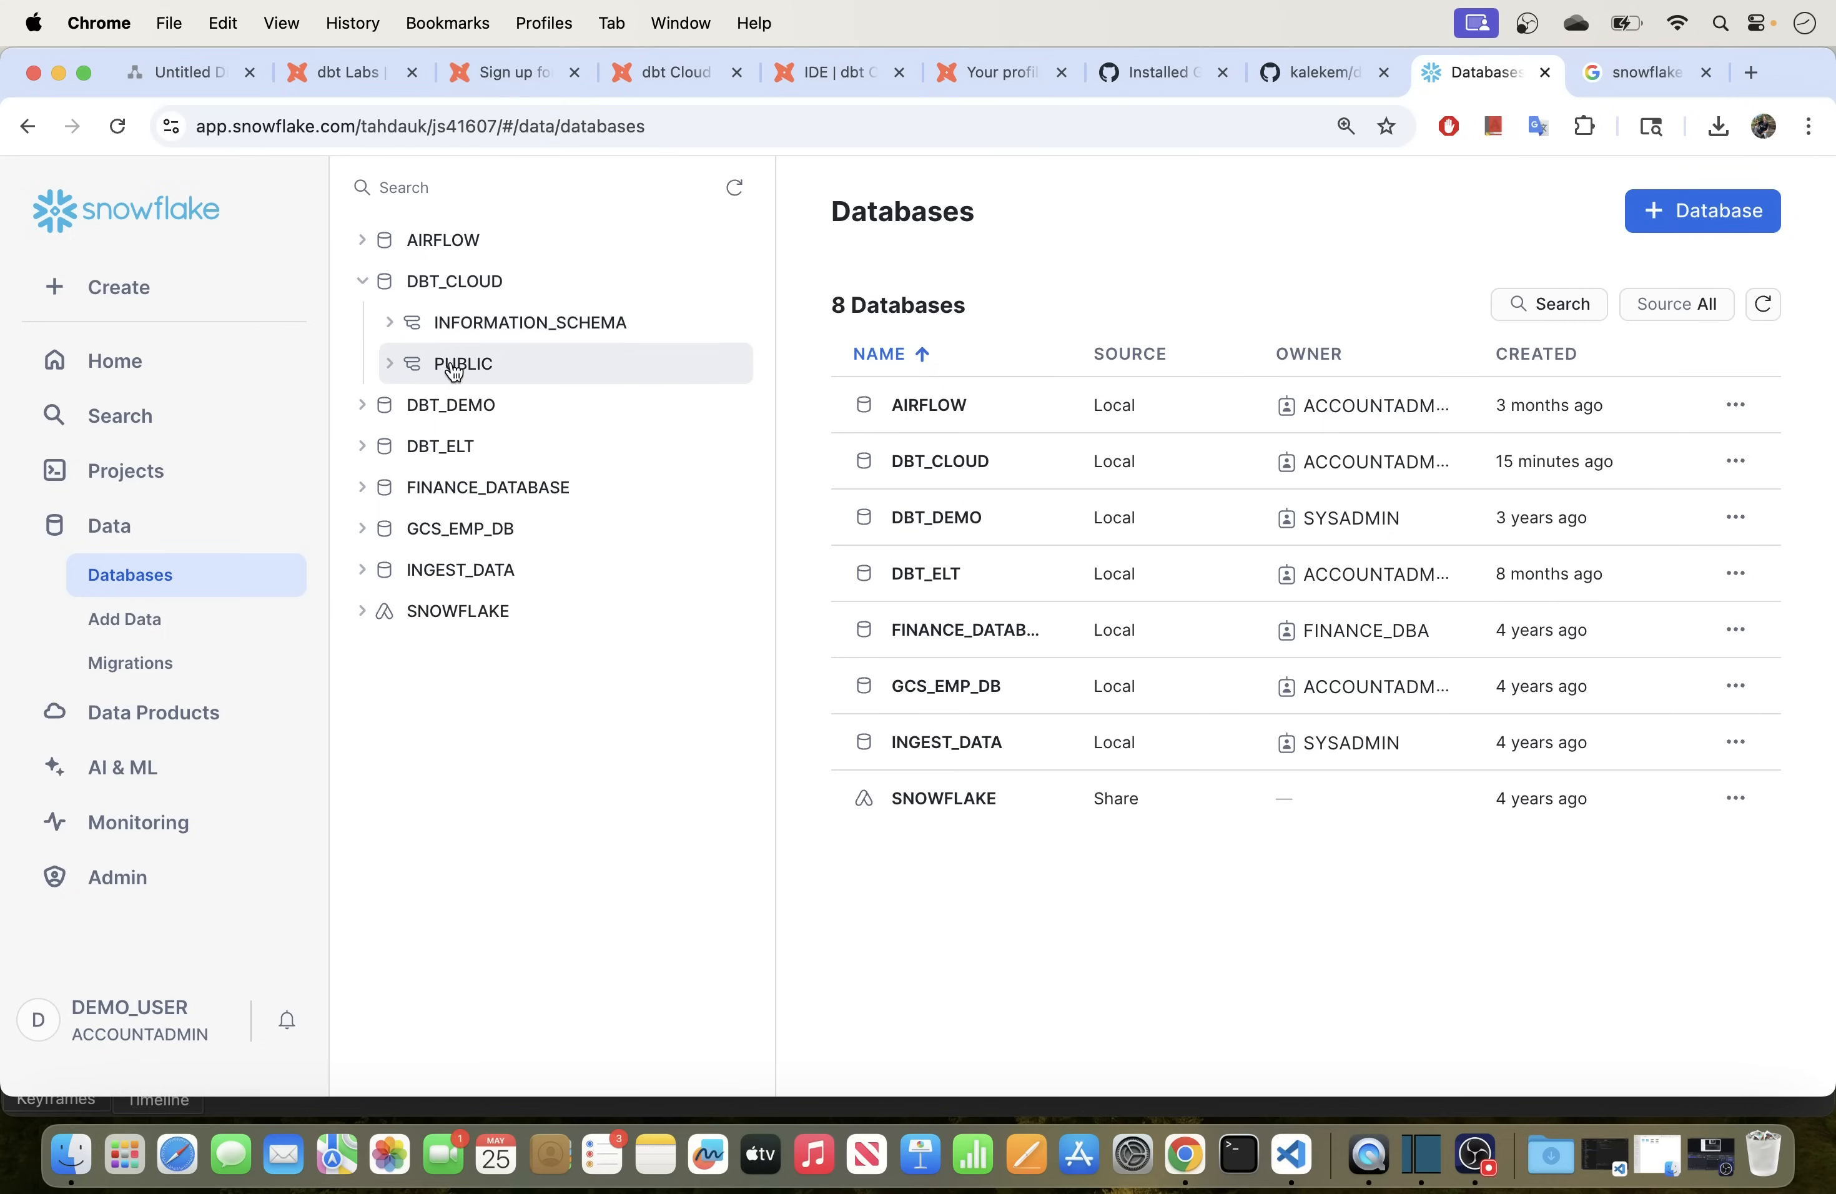
Step: Return to the dbt IDE and execute dbt run to build all the project's models
click(838, 78)
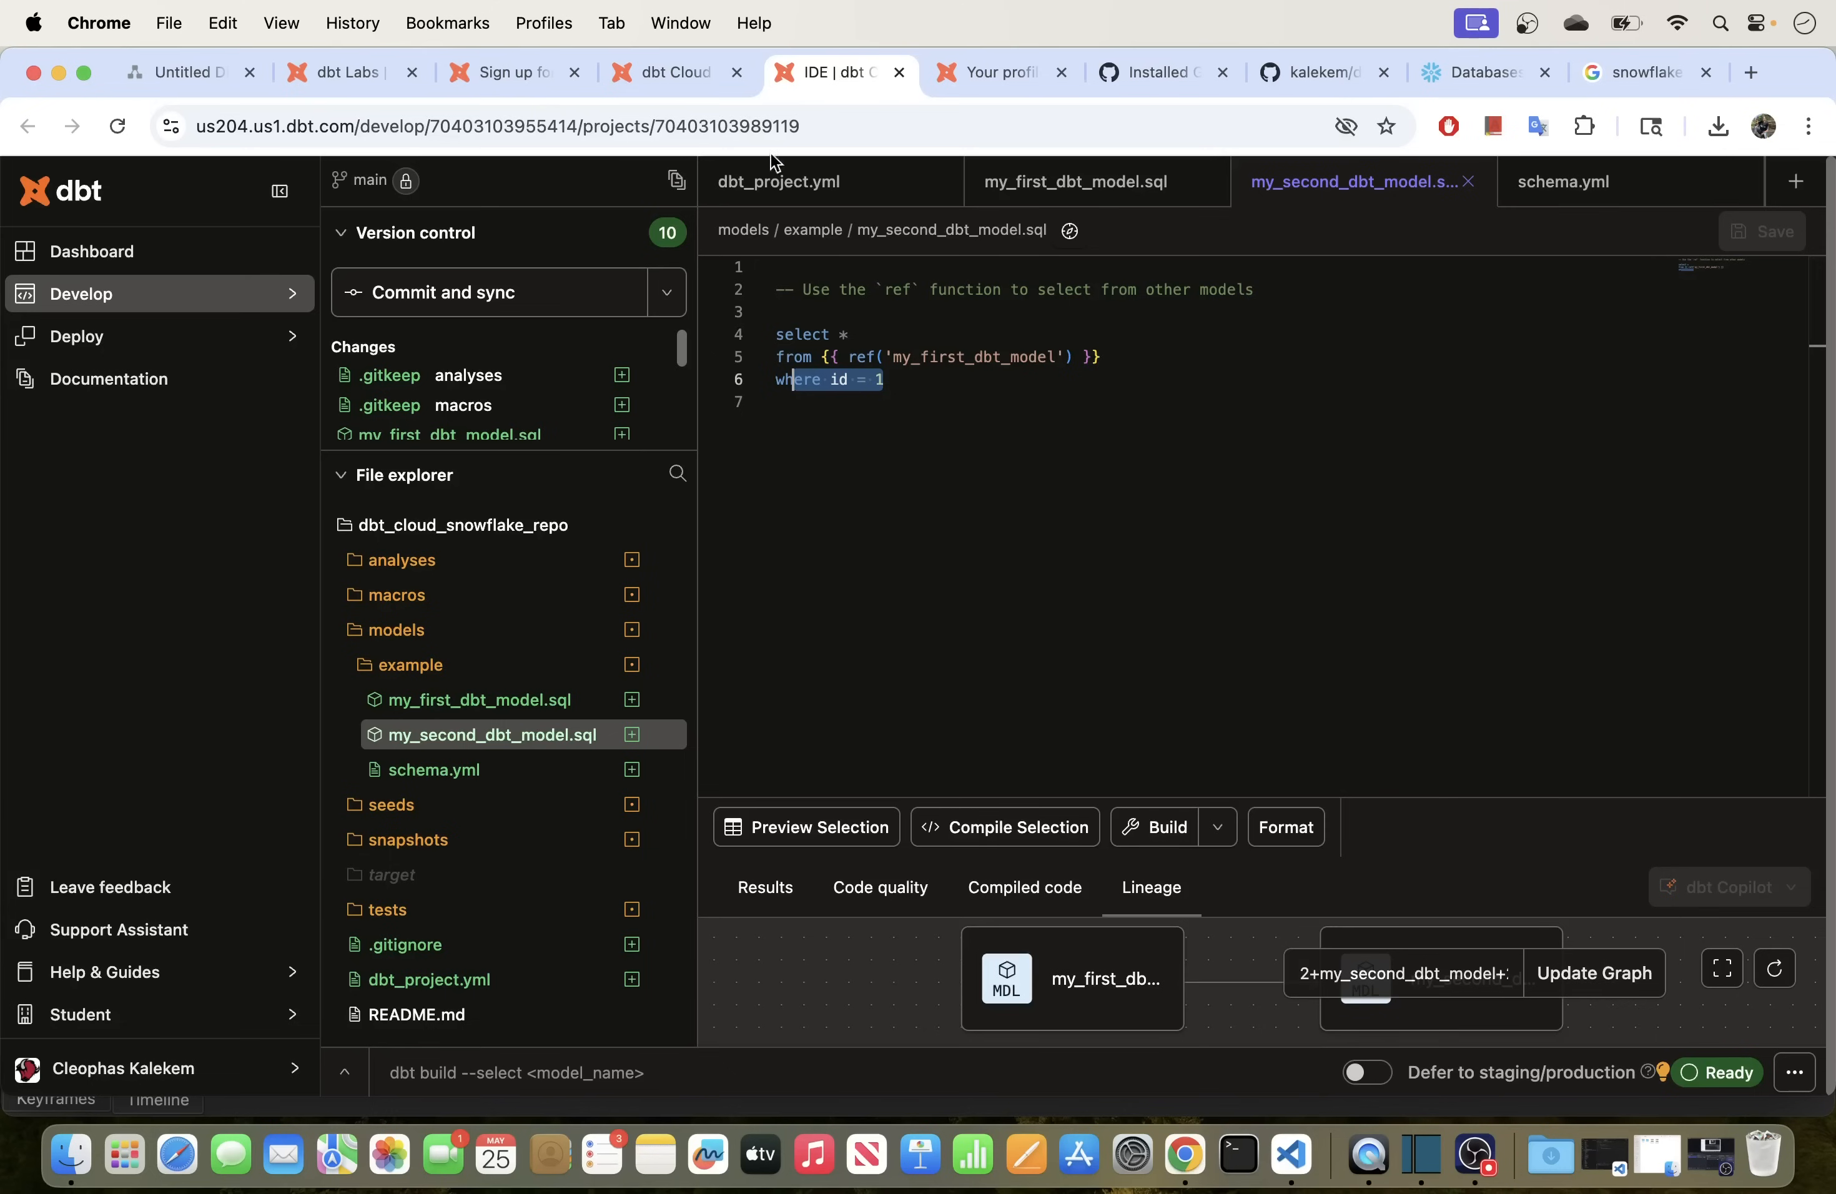
click(554, 1070)
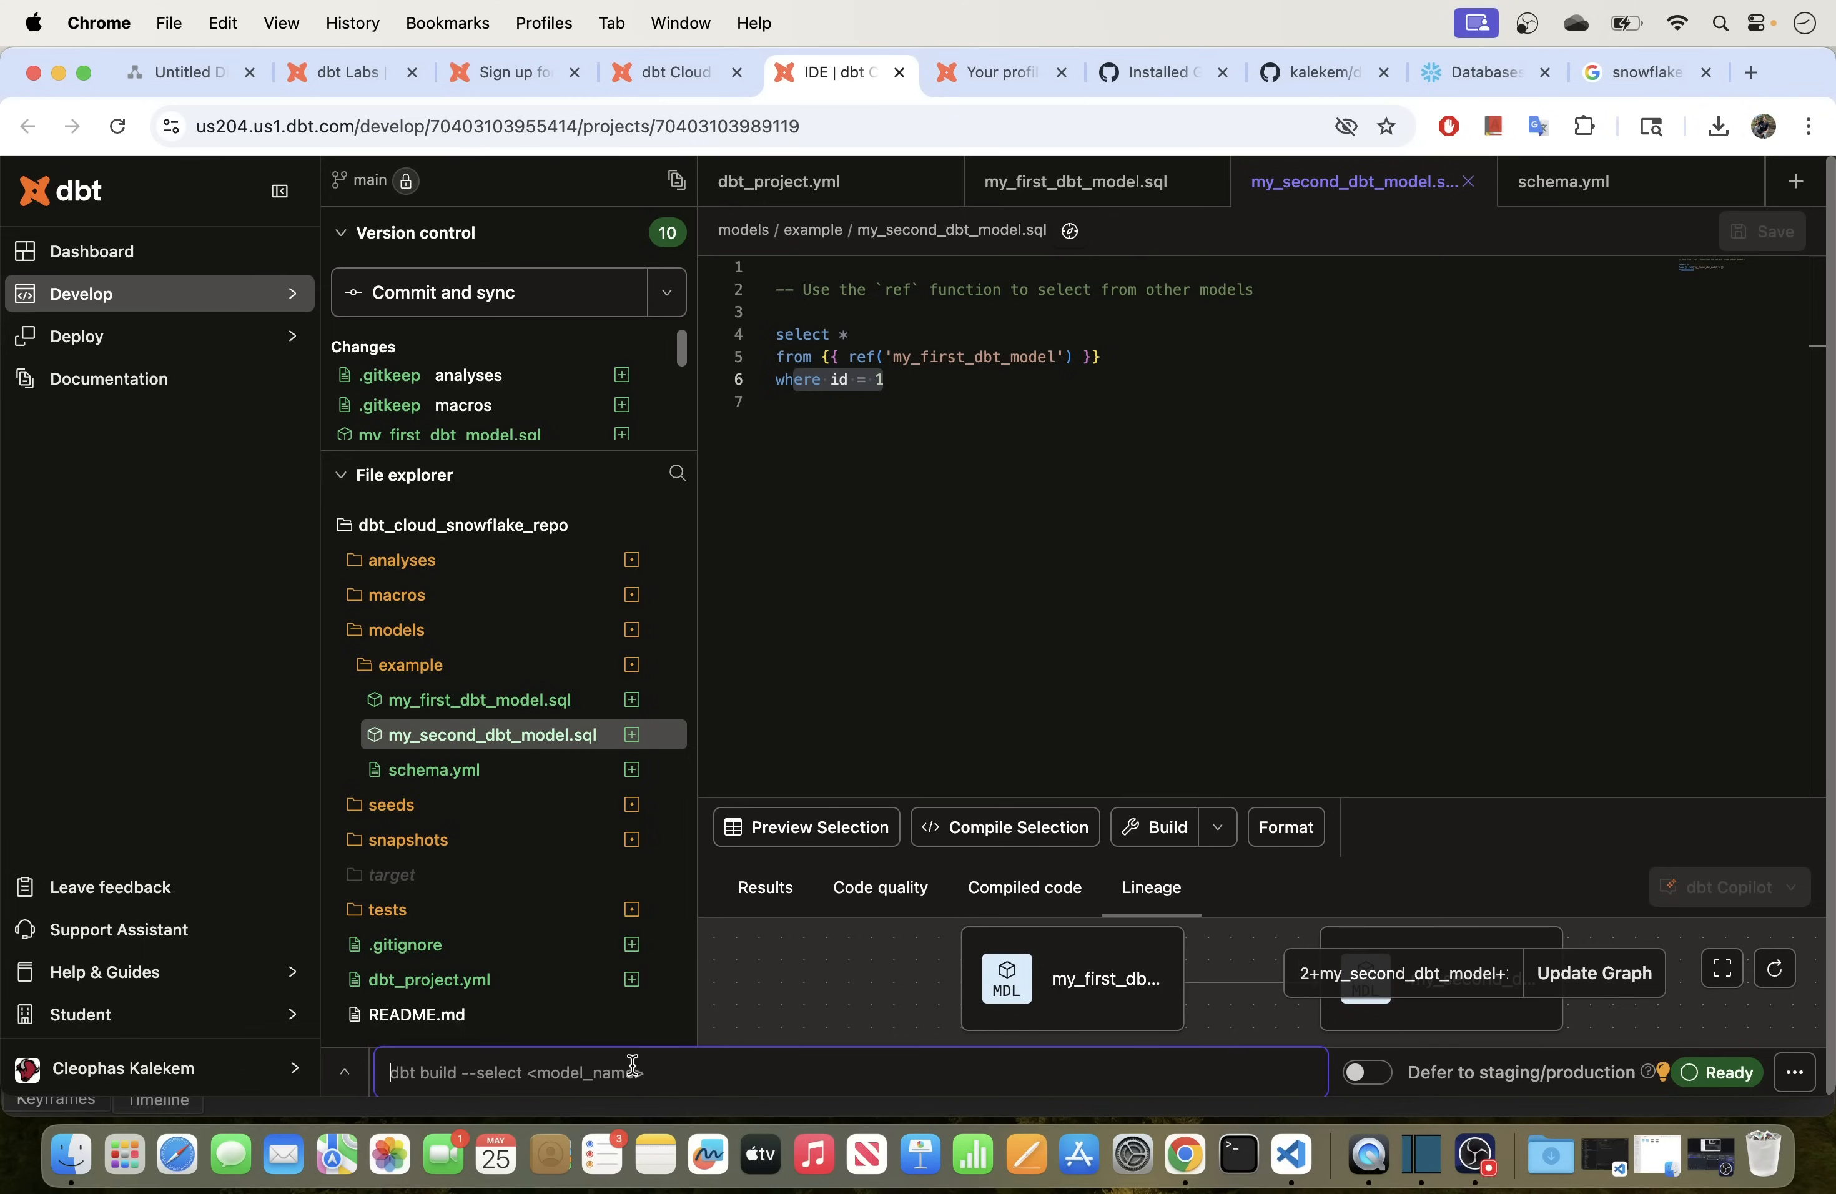
text(dbt run)
key(Return)
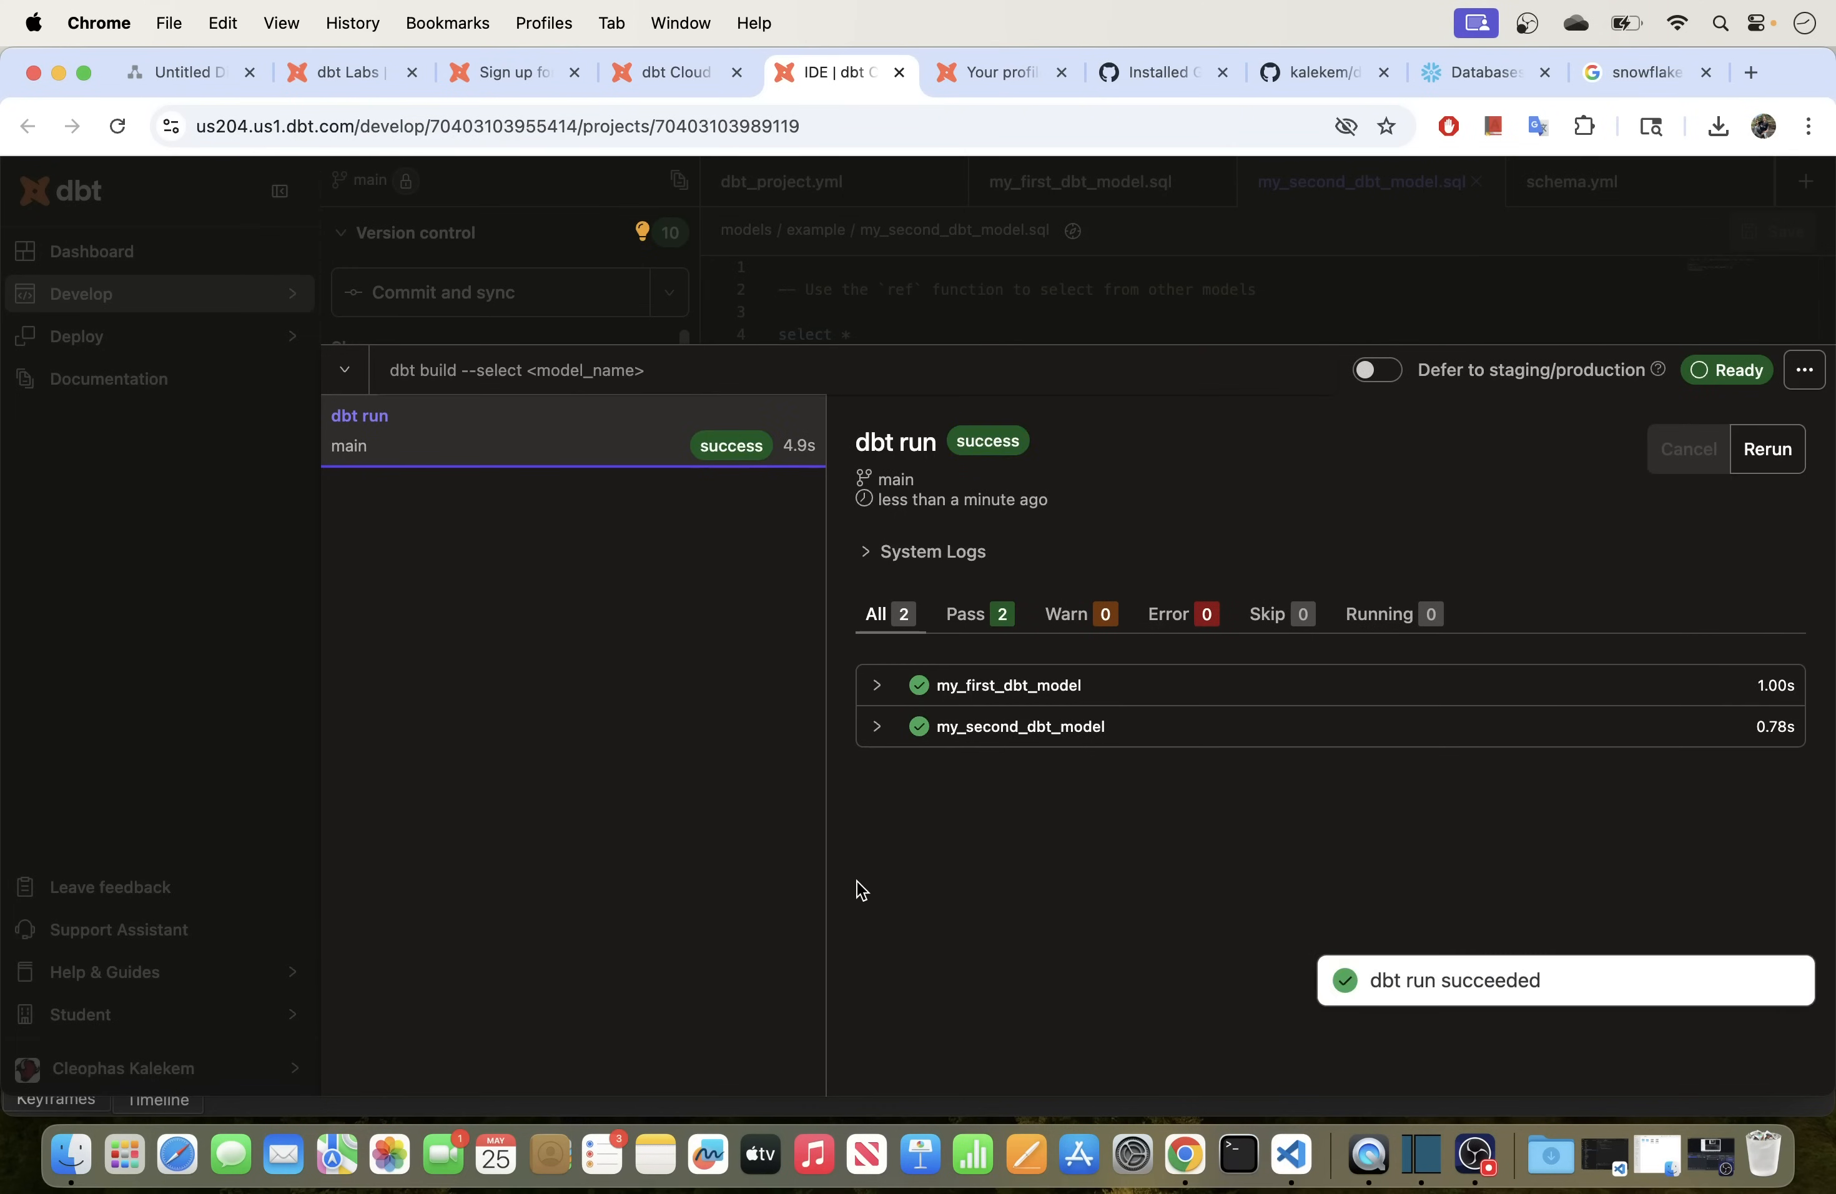
Step: Examine the run log summaries of my_first_dbt_model and my_second_dbt_model for their target schema and table names
click(880, 697)
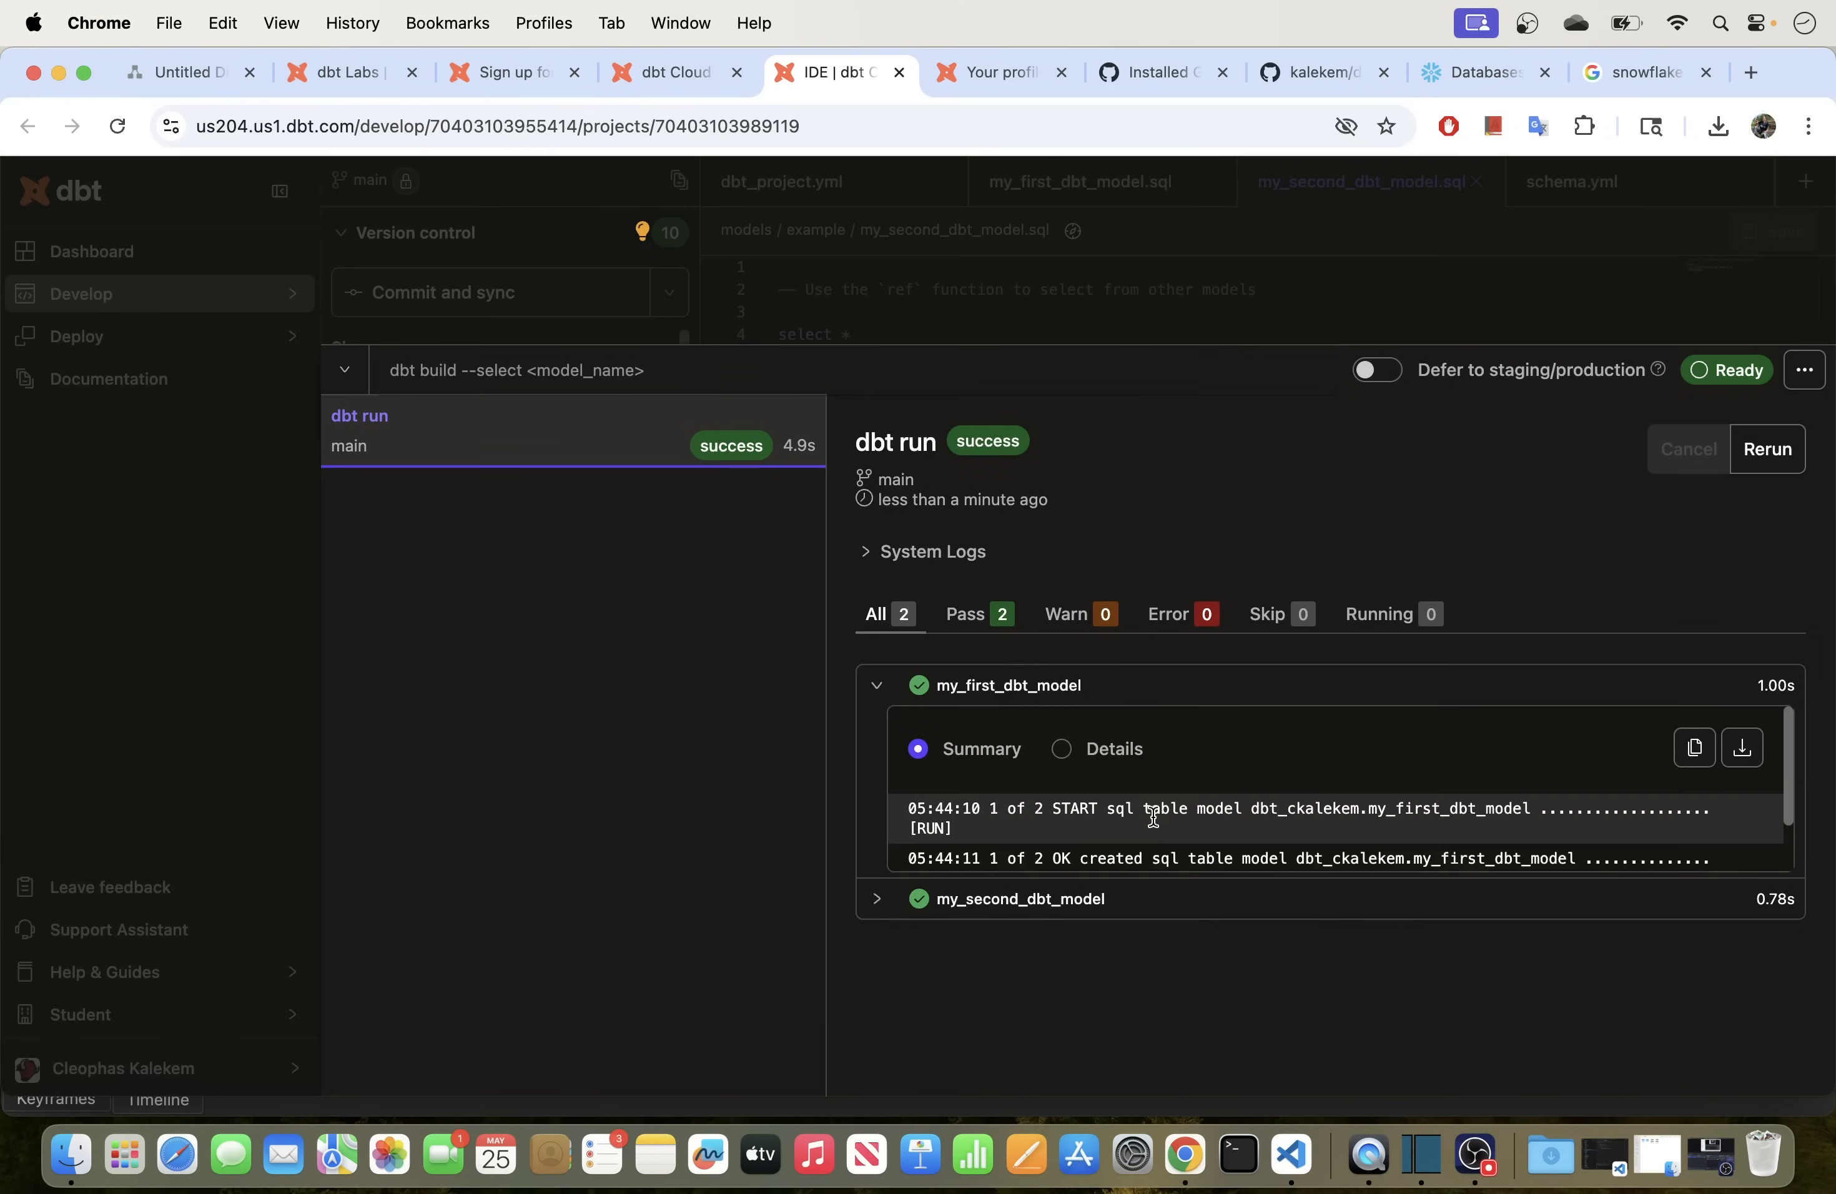
scroll(1124, 814, down, 2)
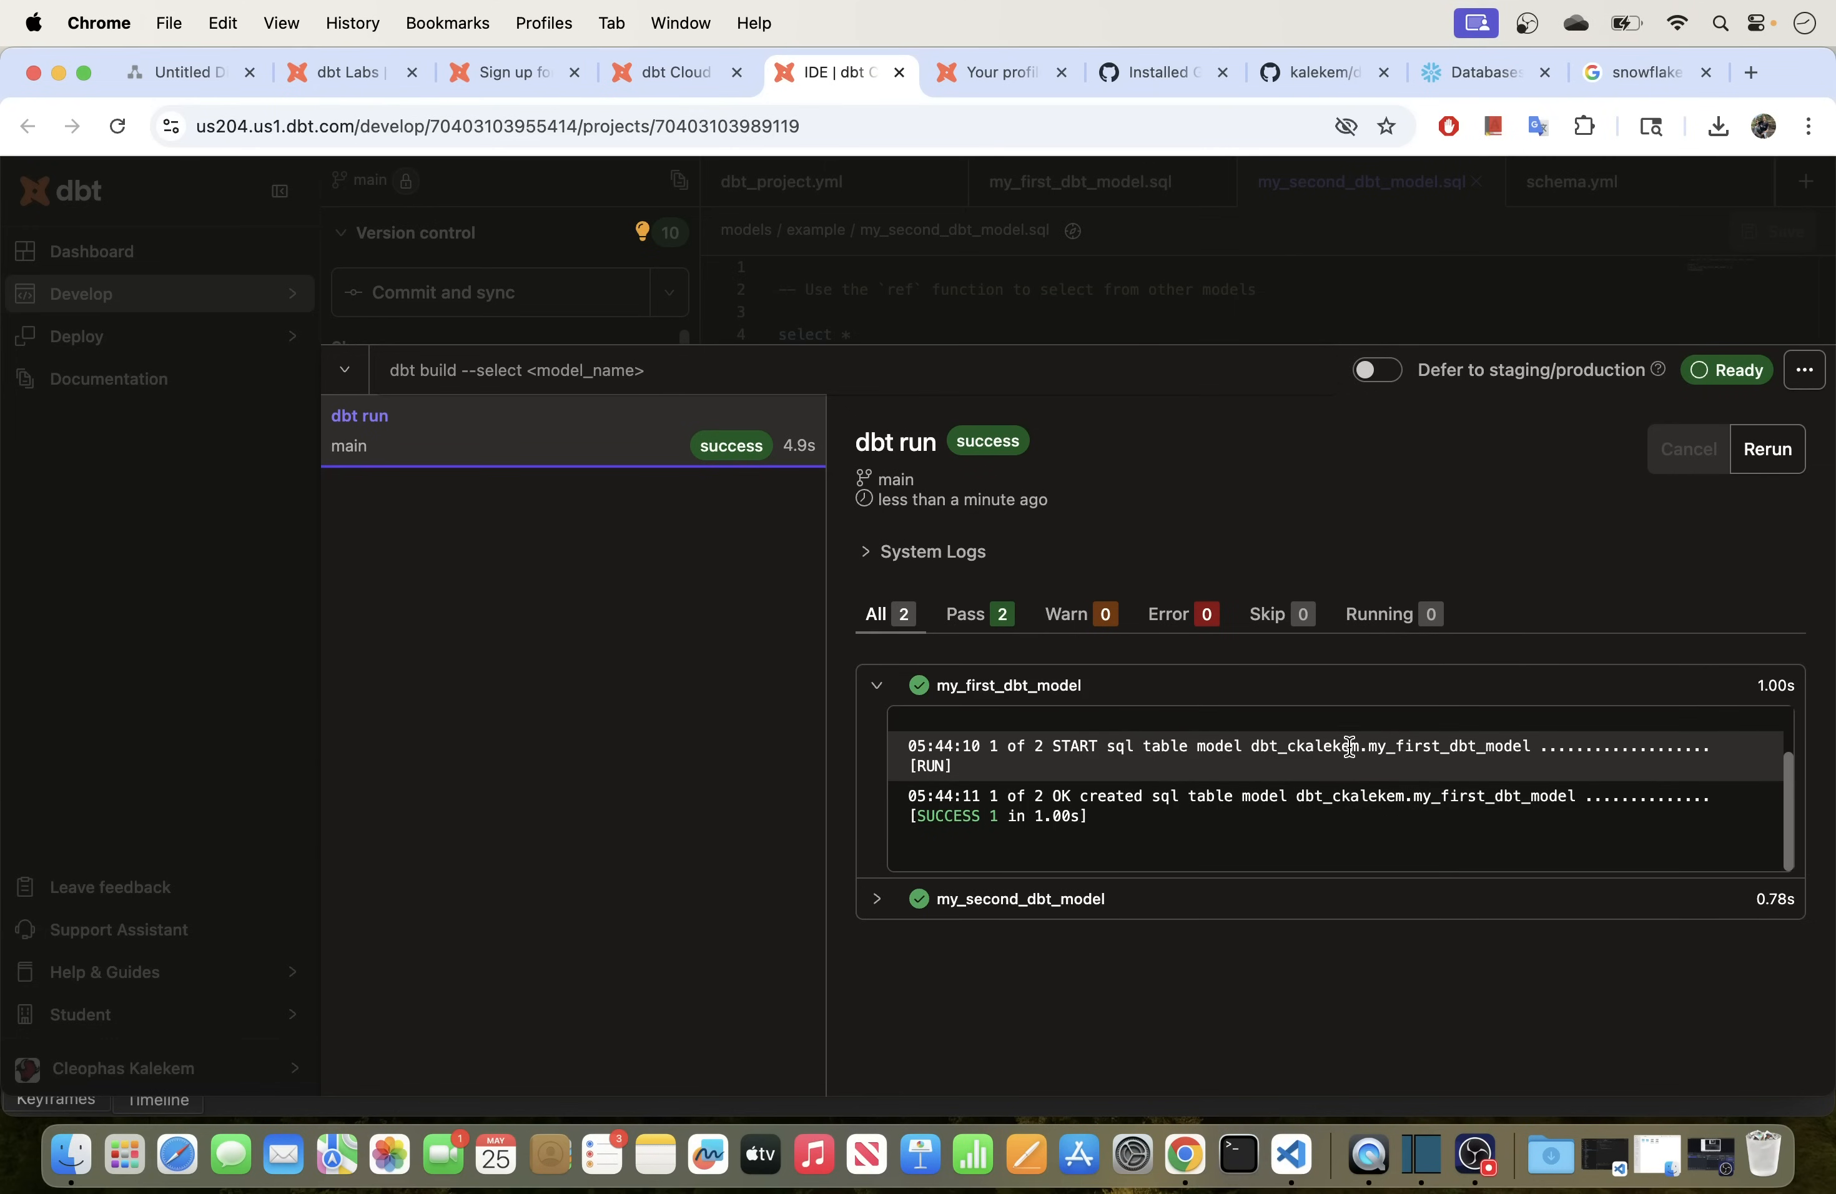
drag(1368, 745, 1463, 743)
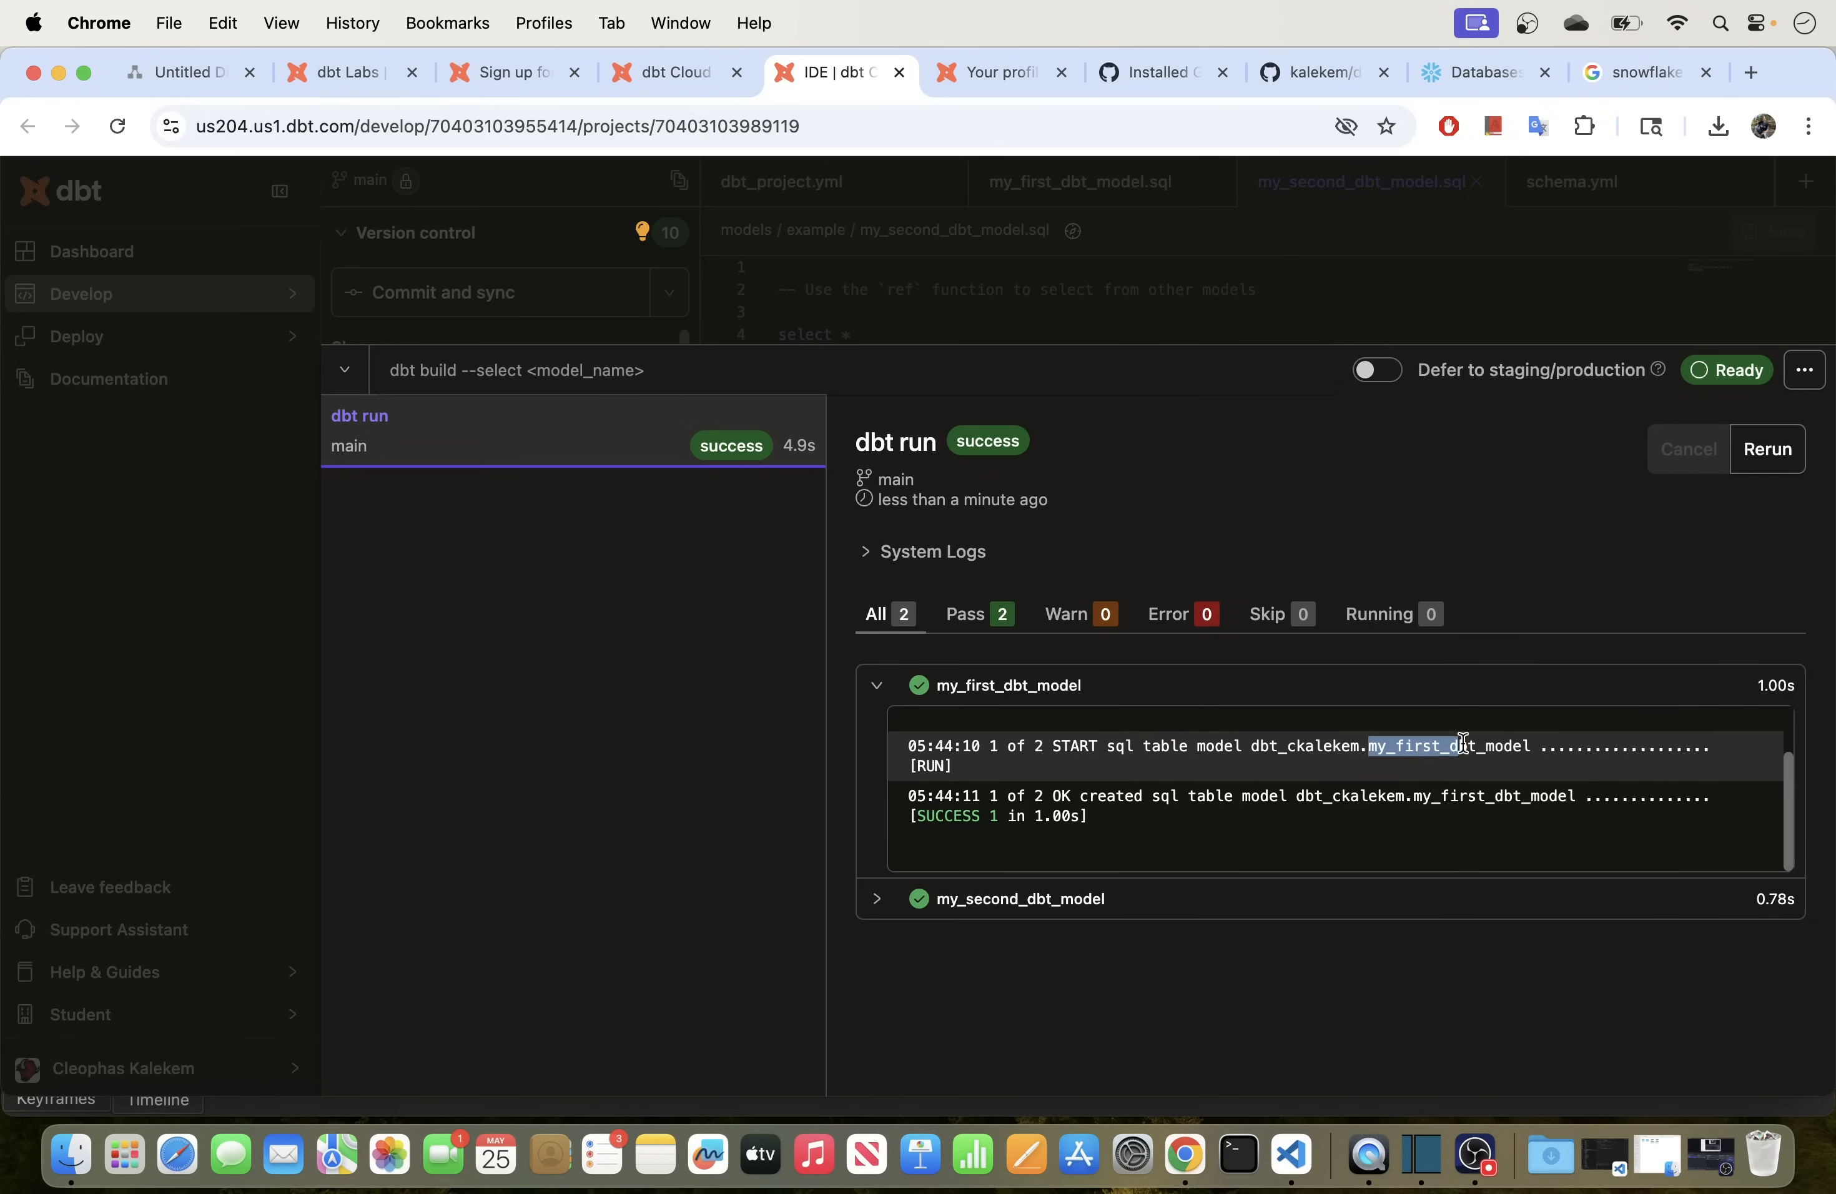
click(876, 685)
click(879, 727)
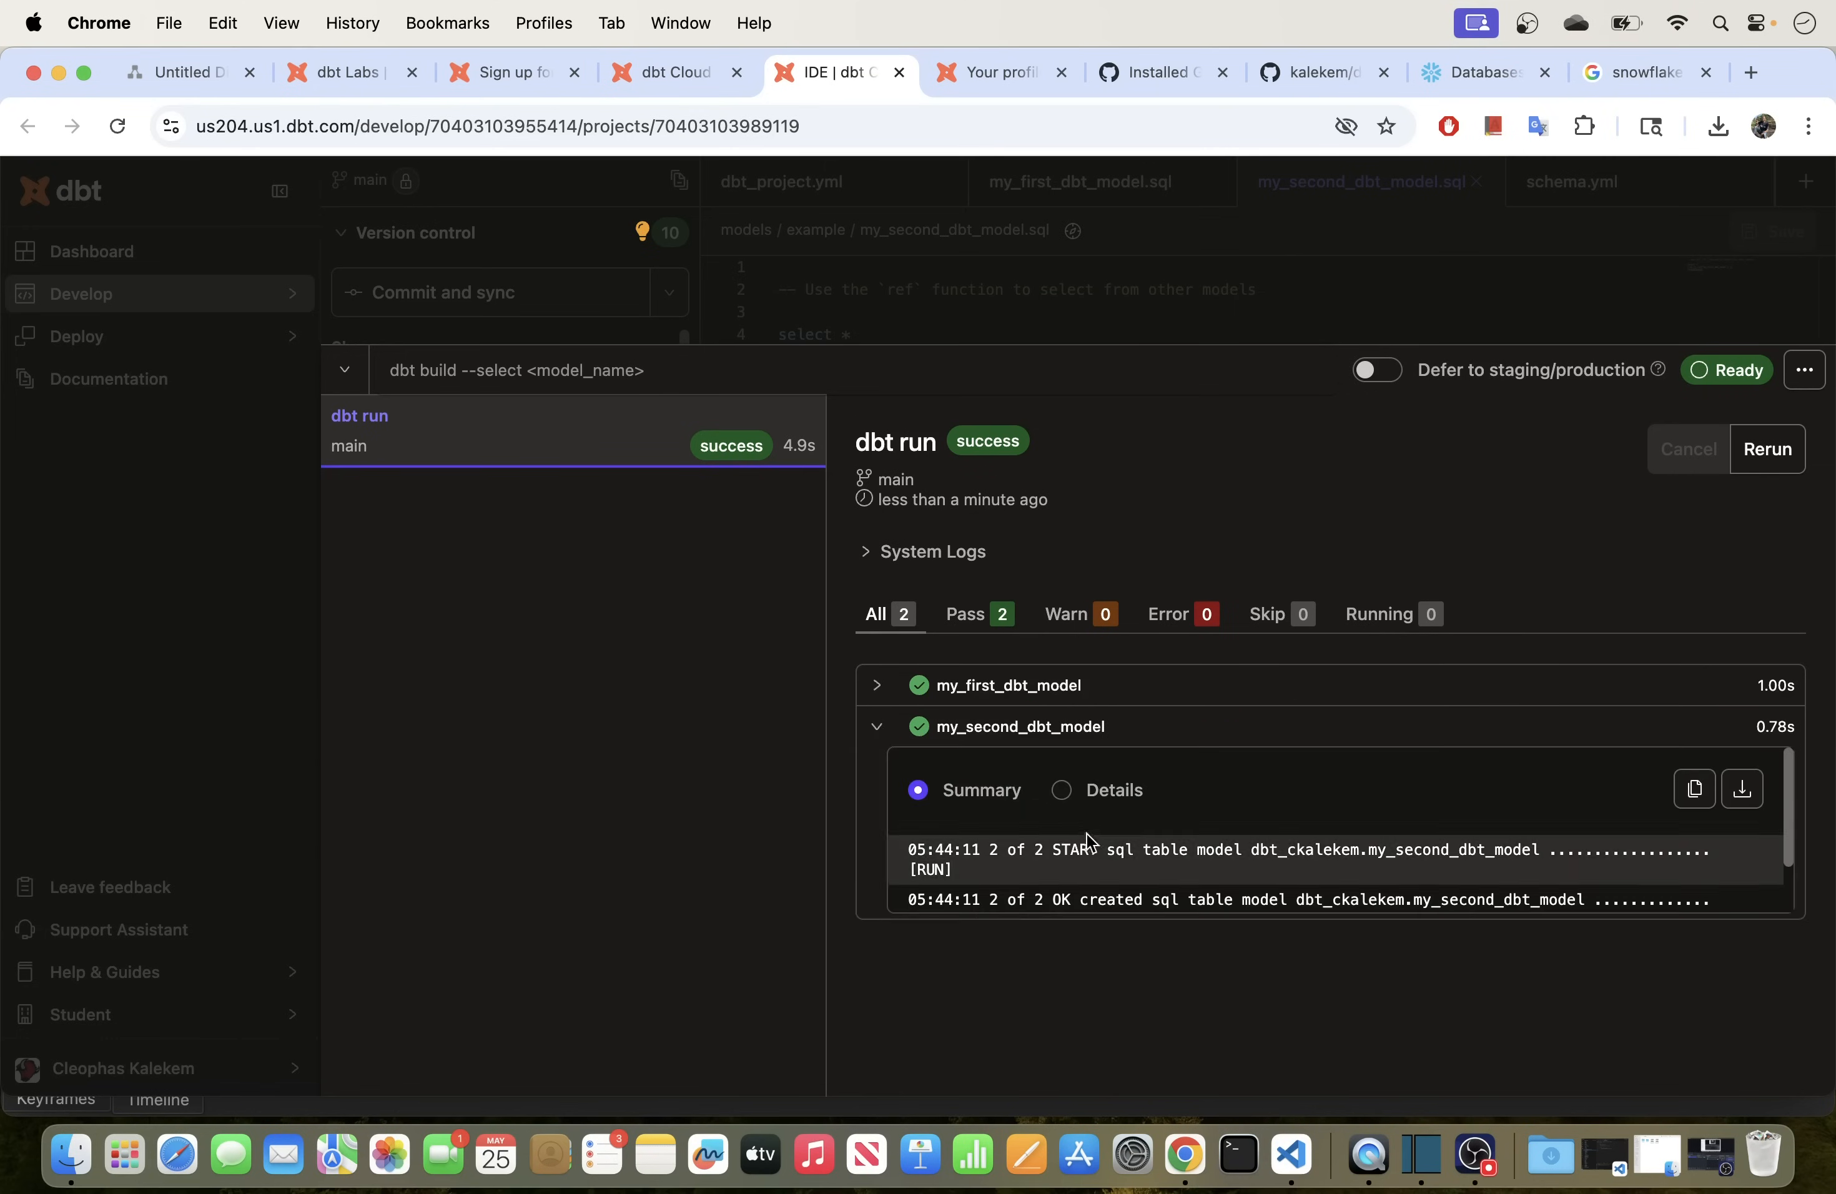
scroll(1114, 844, down, 2)
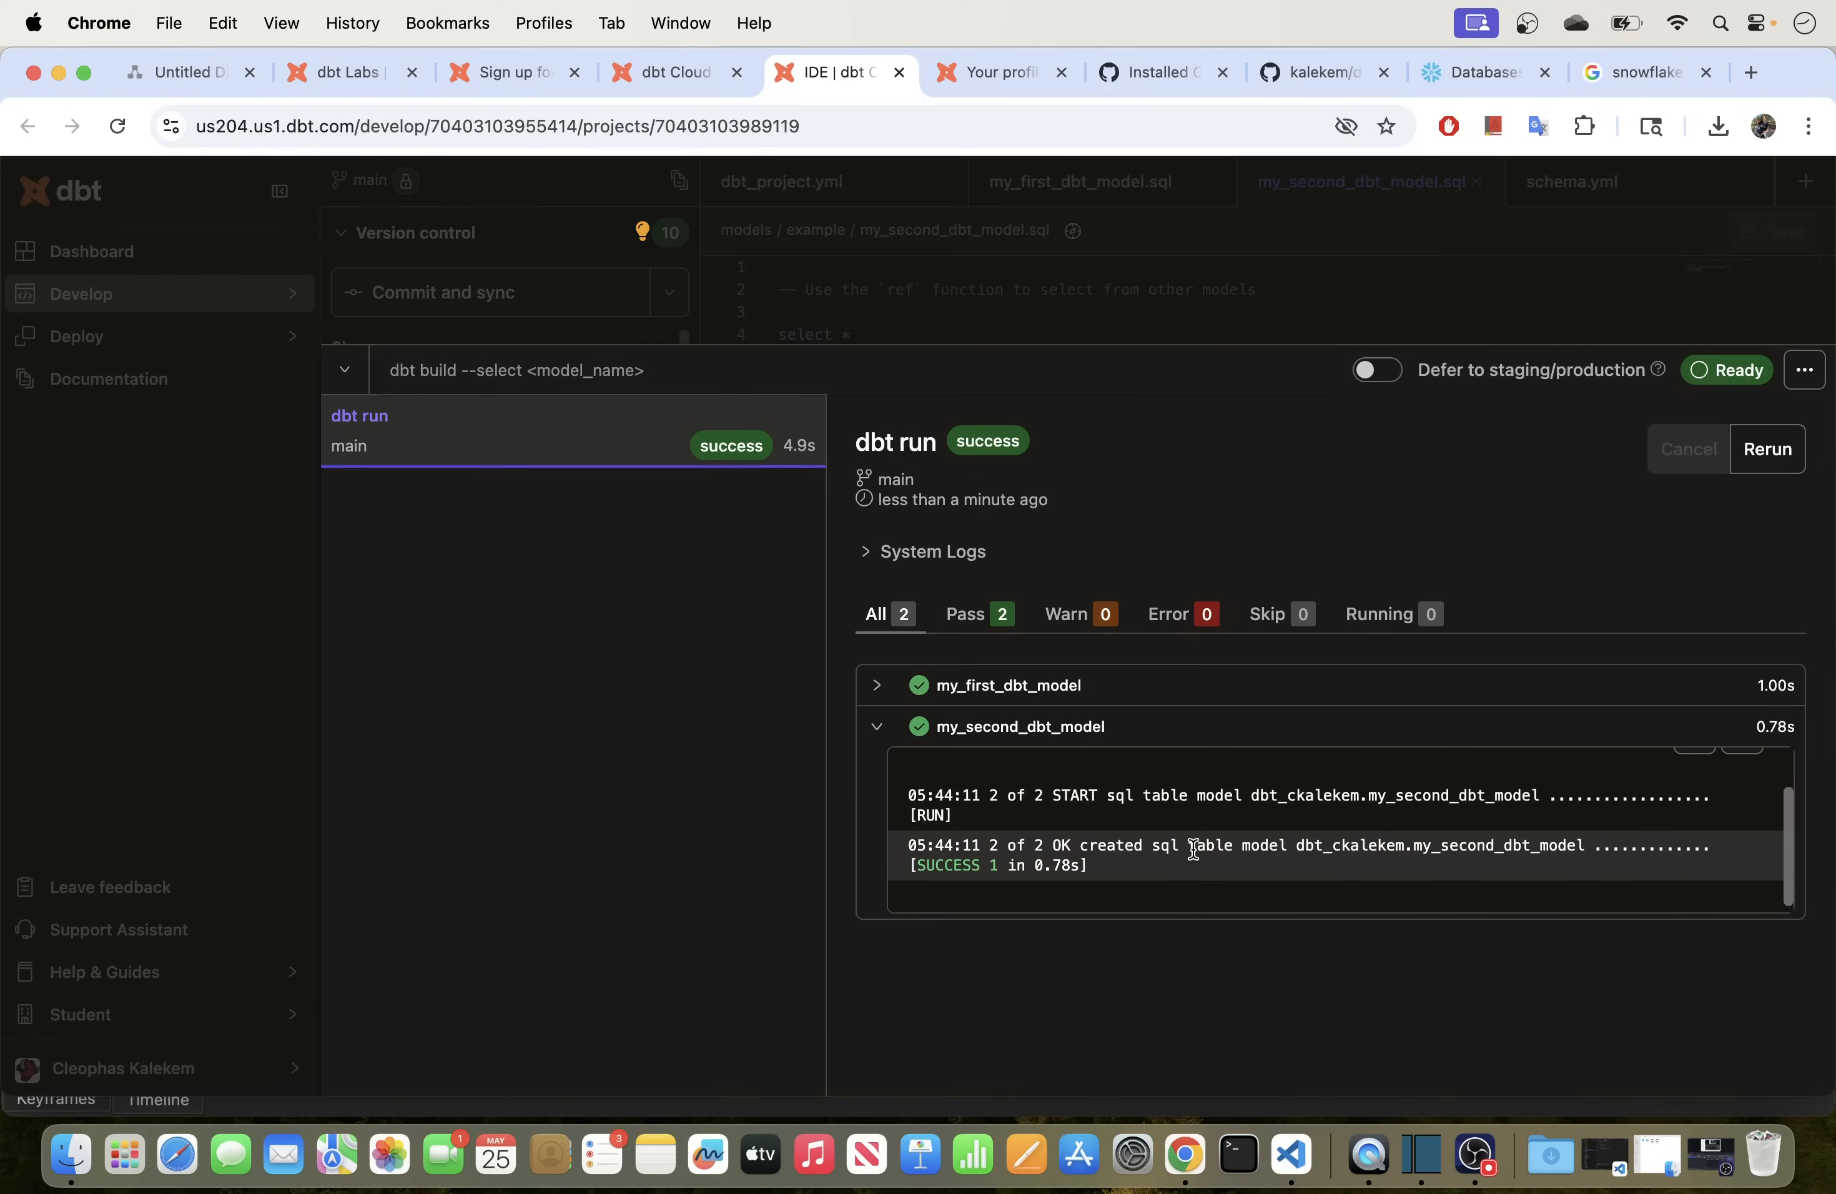
drag(1255, 799, 1548, 798)
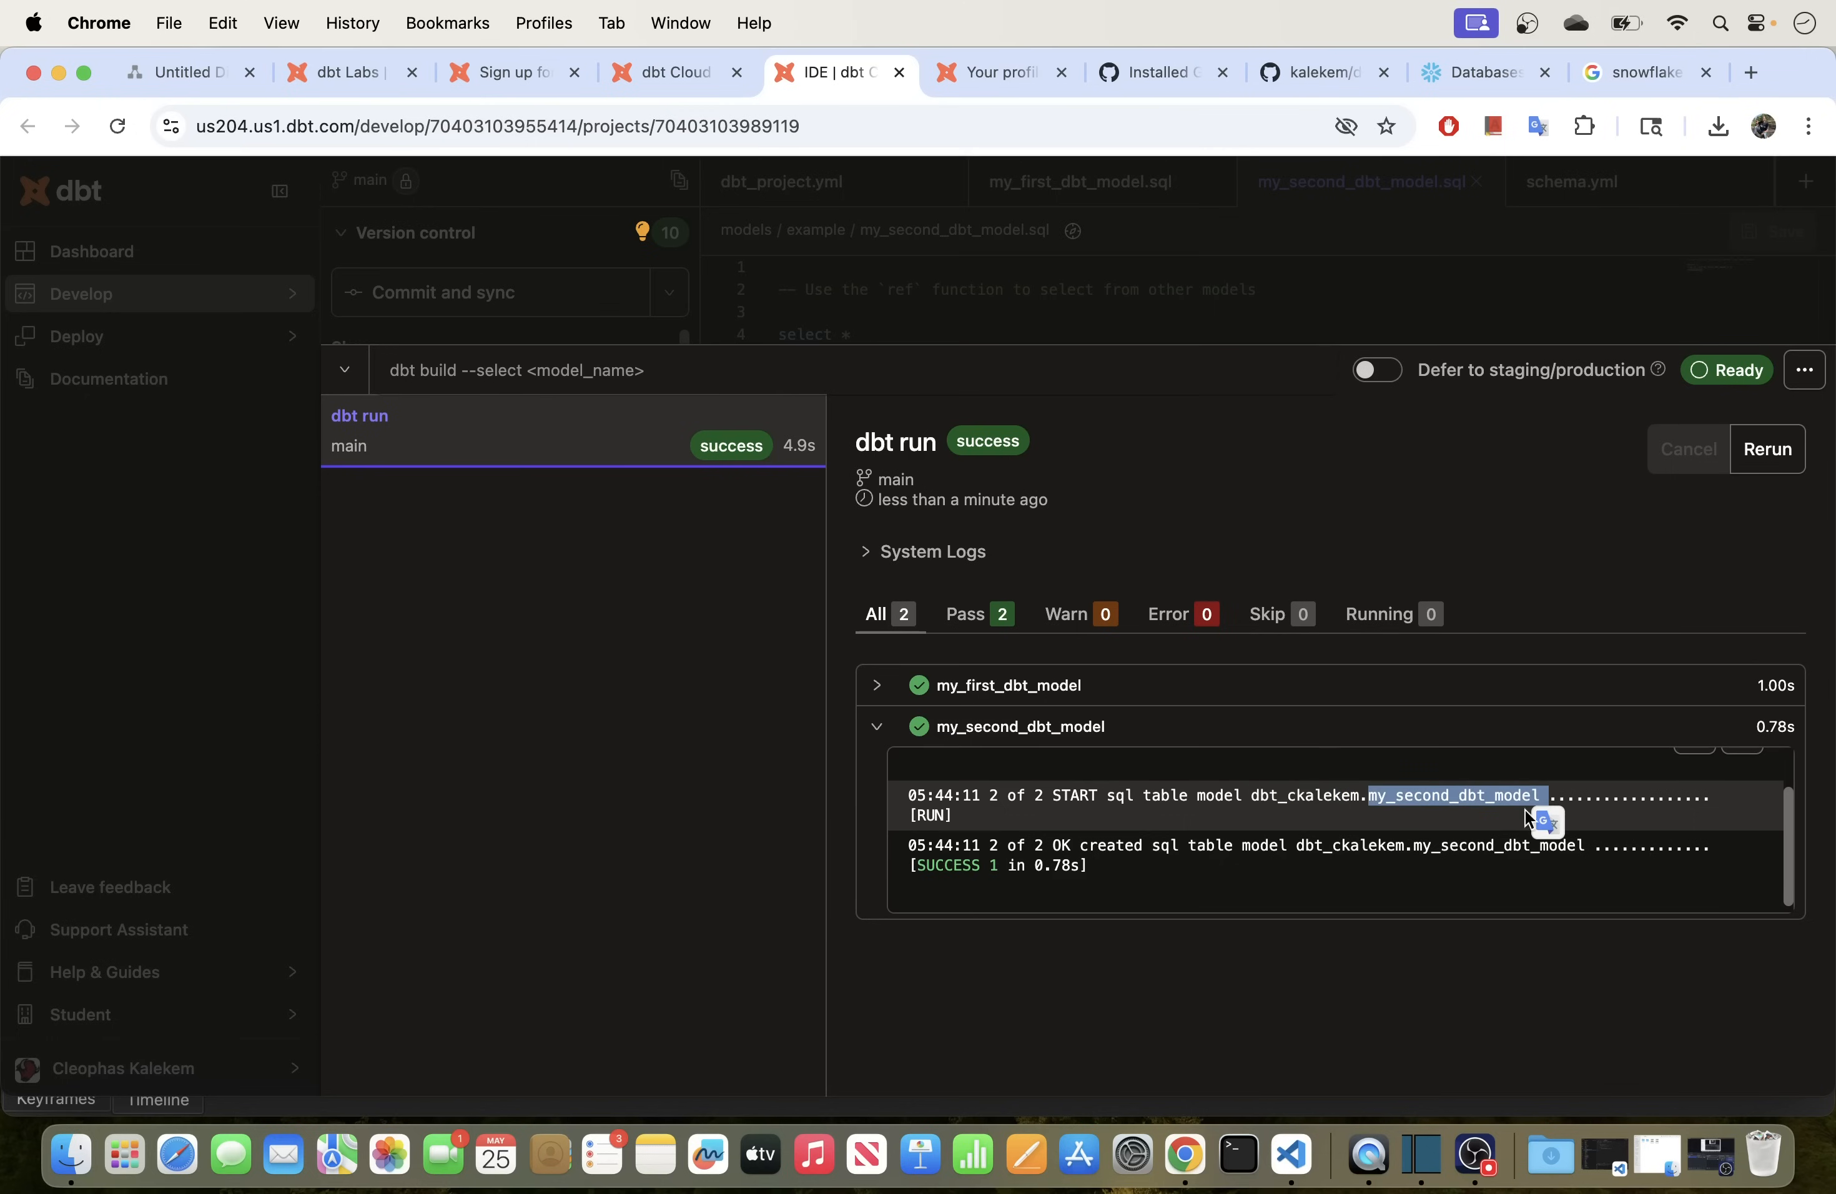
Step: Switch to Snowflake, refresh the database tree and expand the tables of the personal development schema in DBT_CLOUD
click(1442, 64)
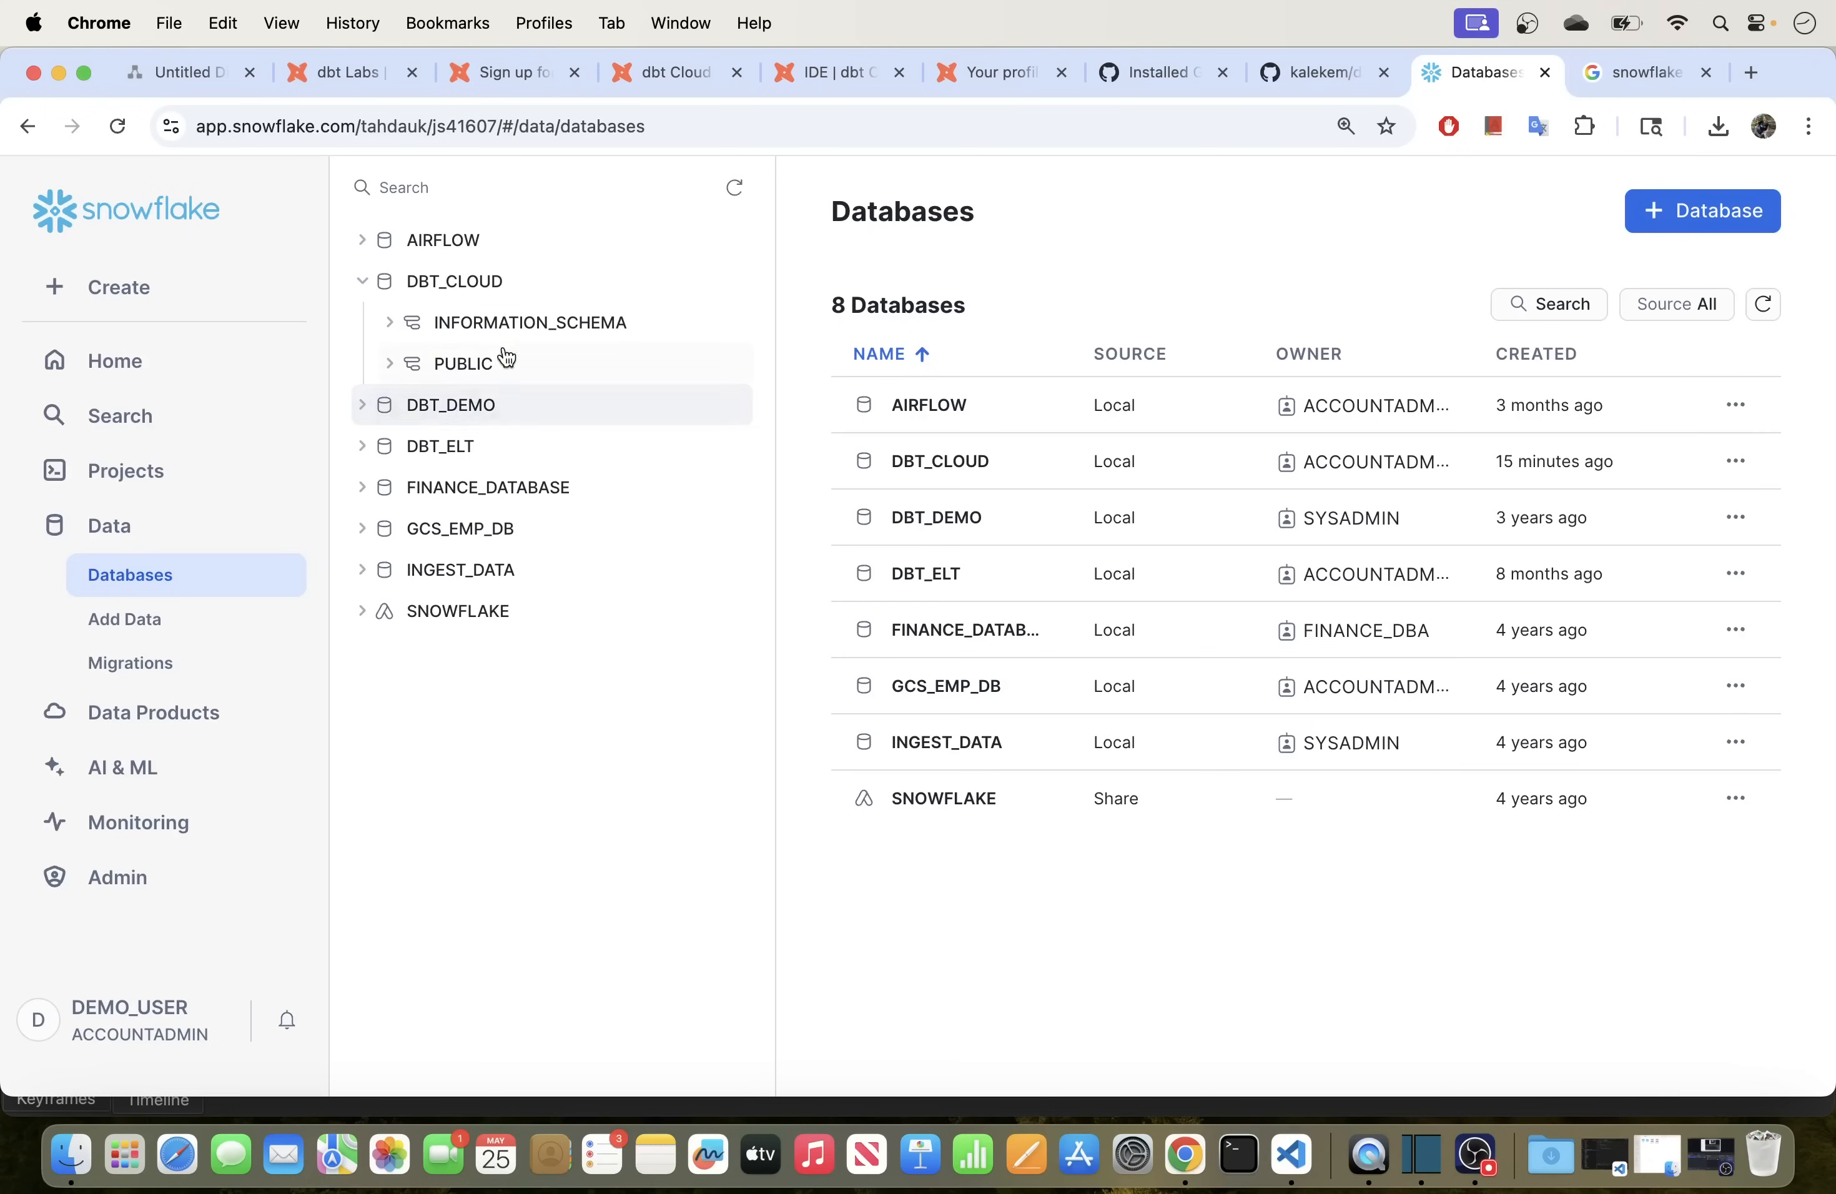
click(735, 187)
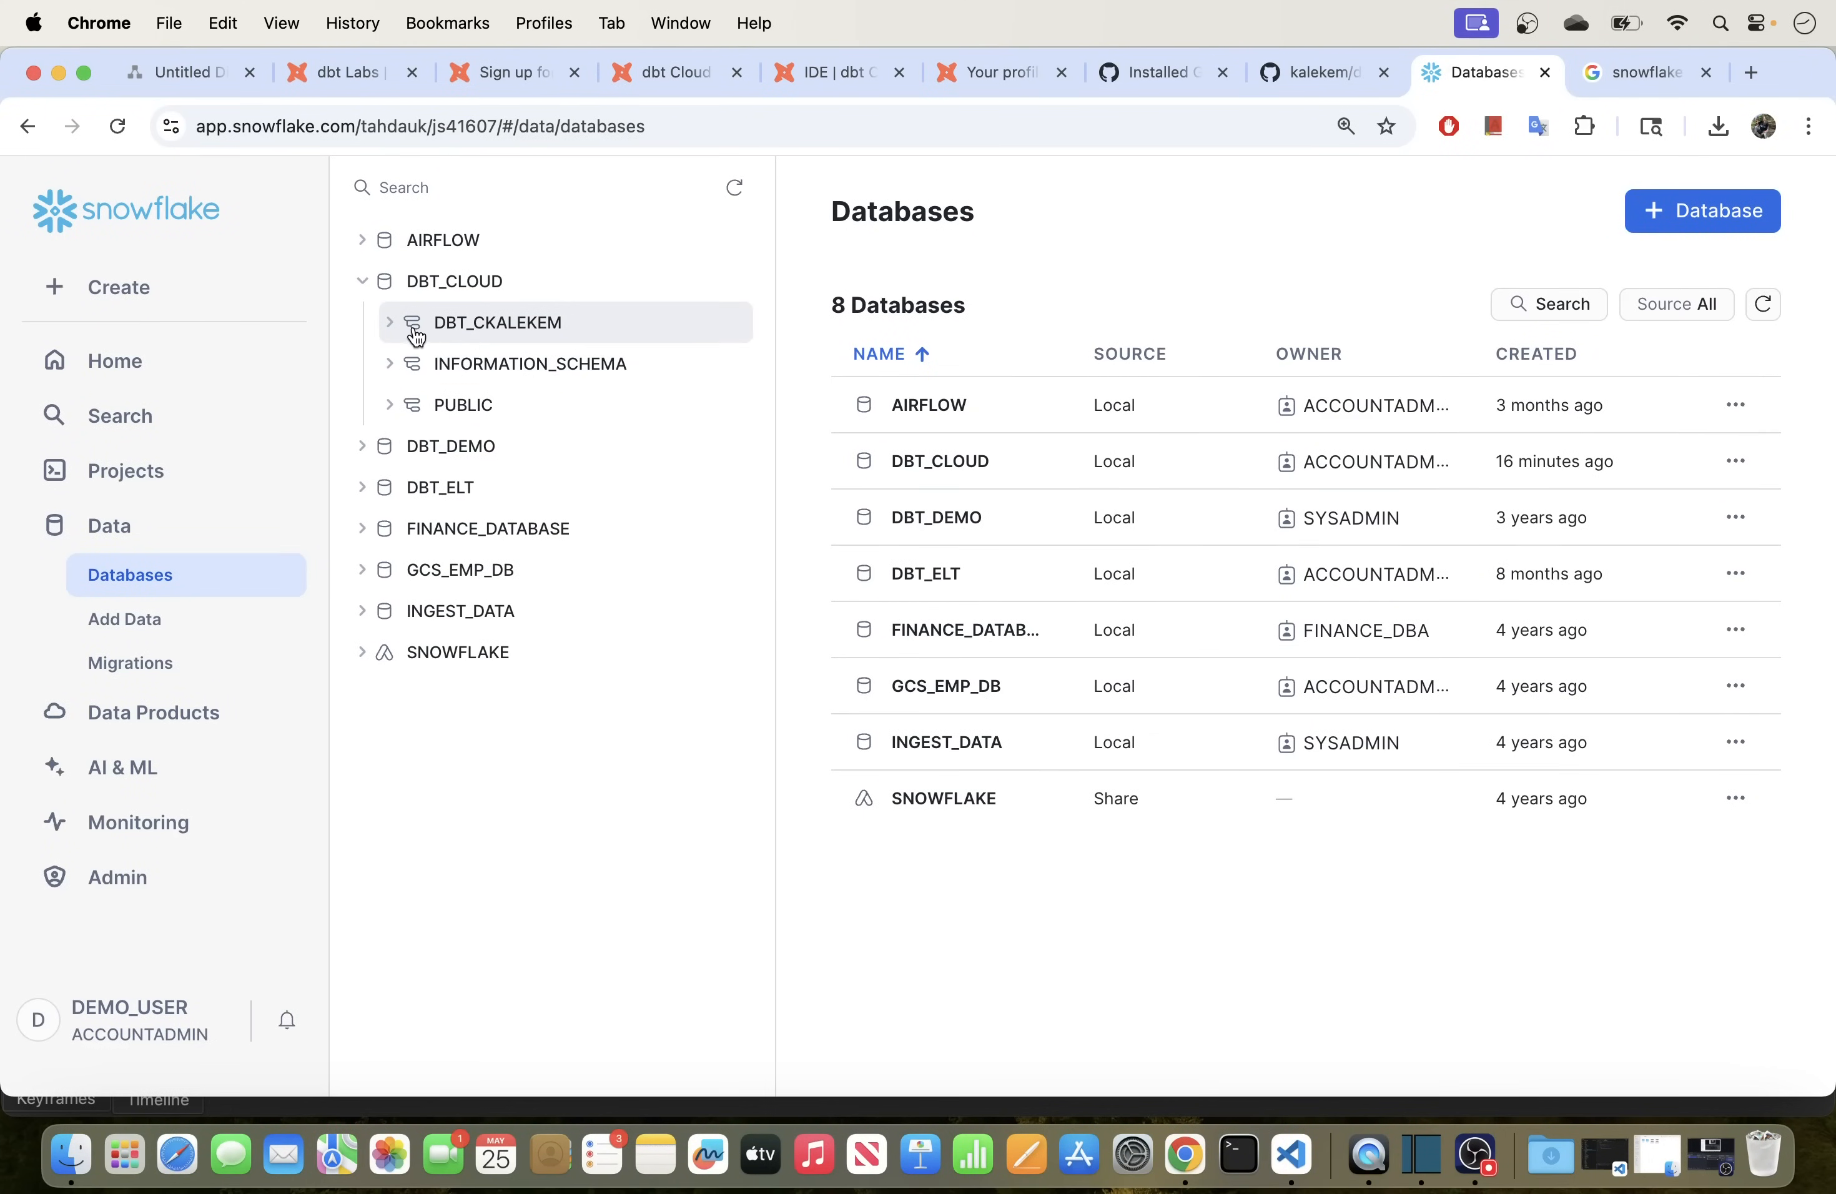
click(399, 328)
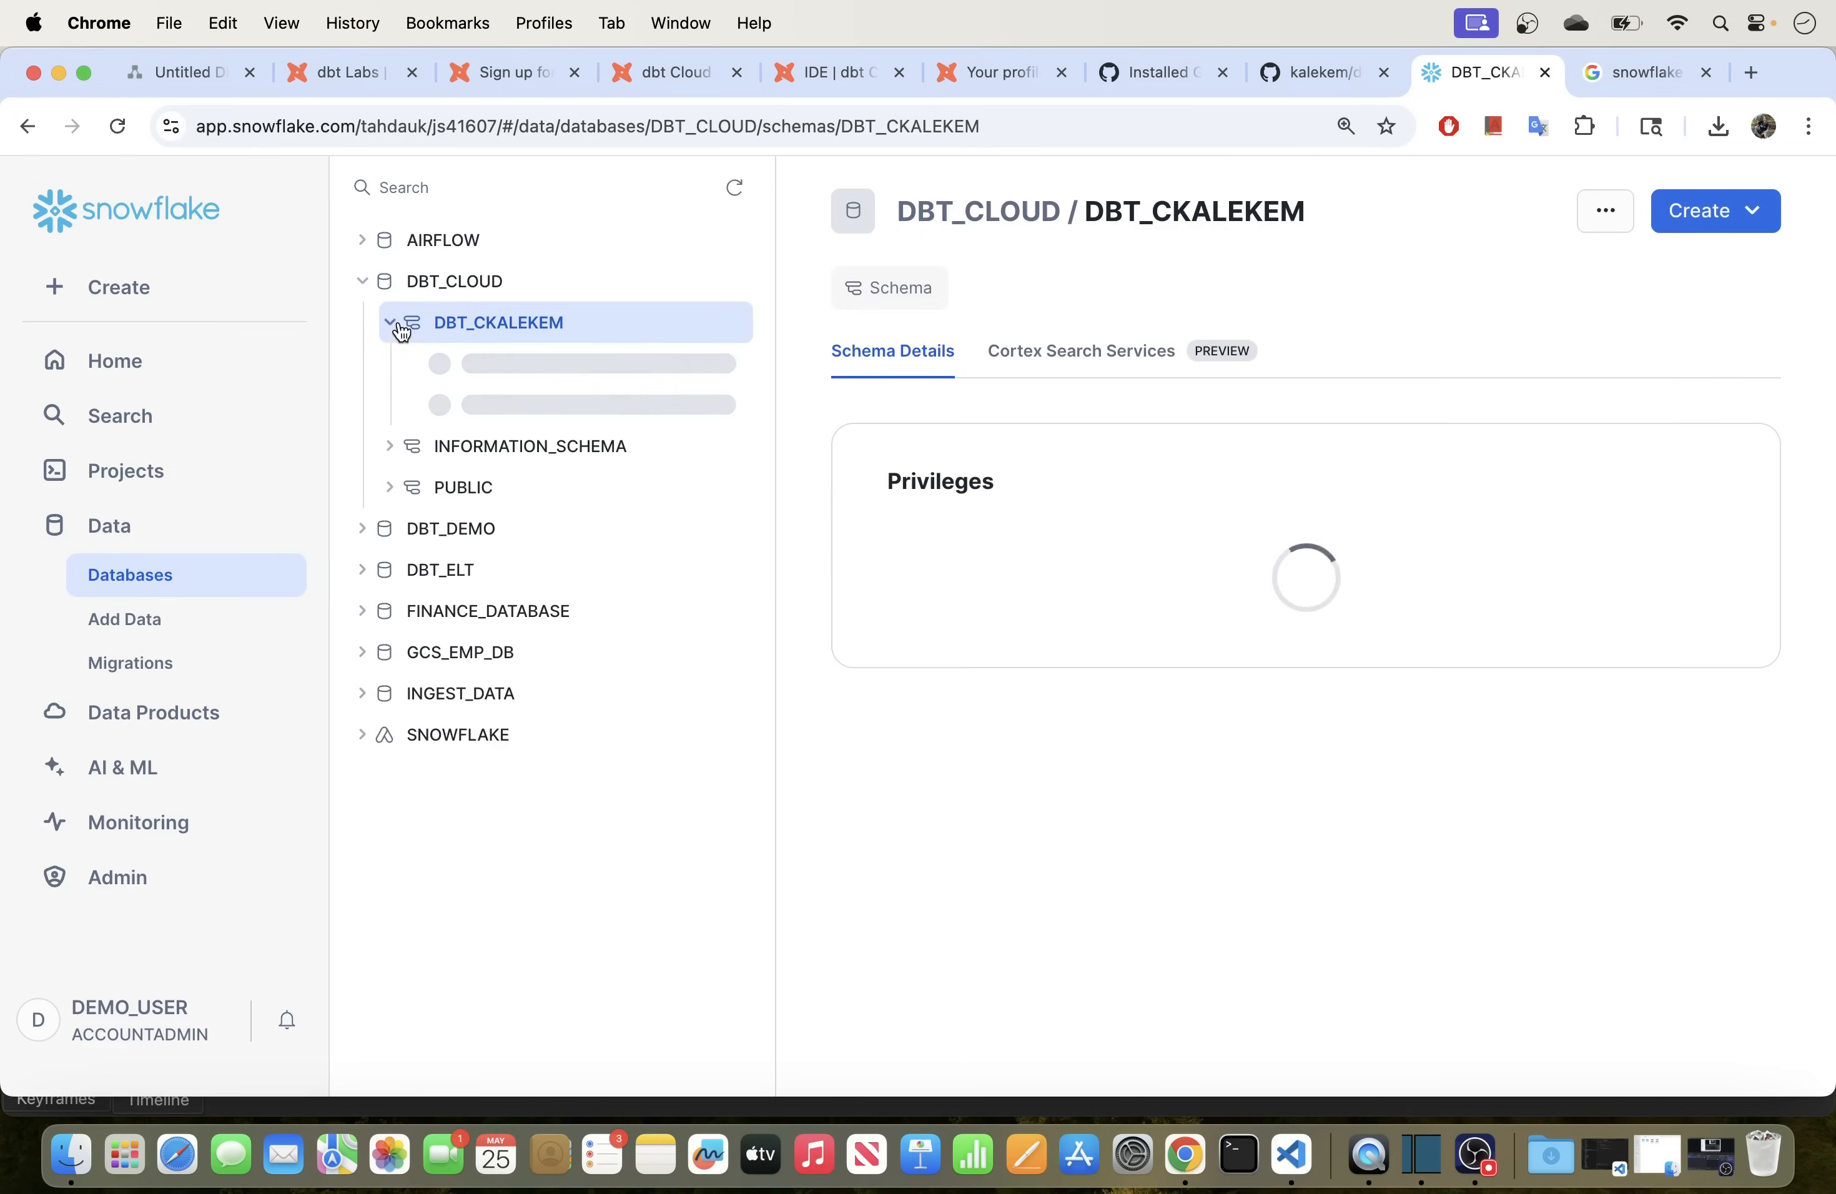
click(431, 365)
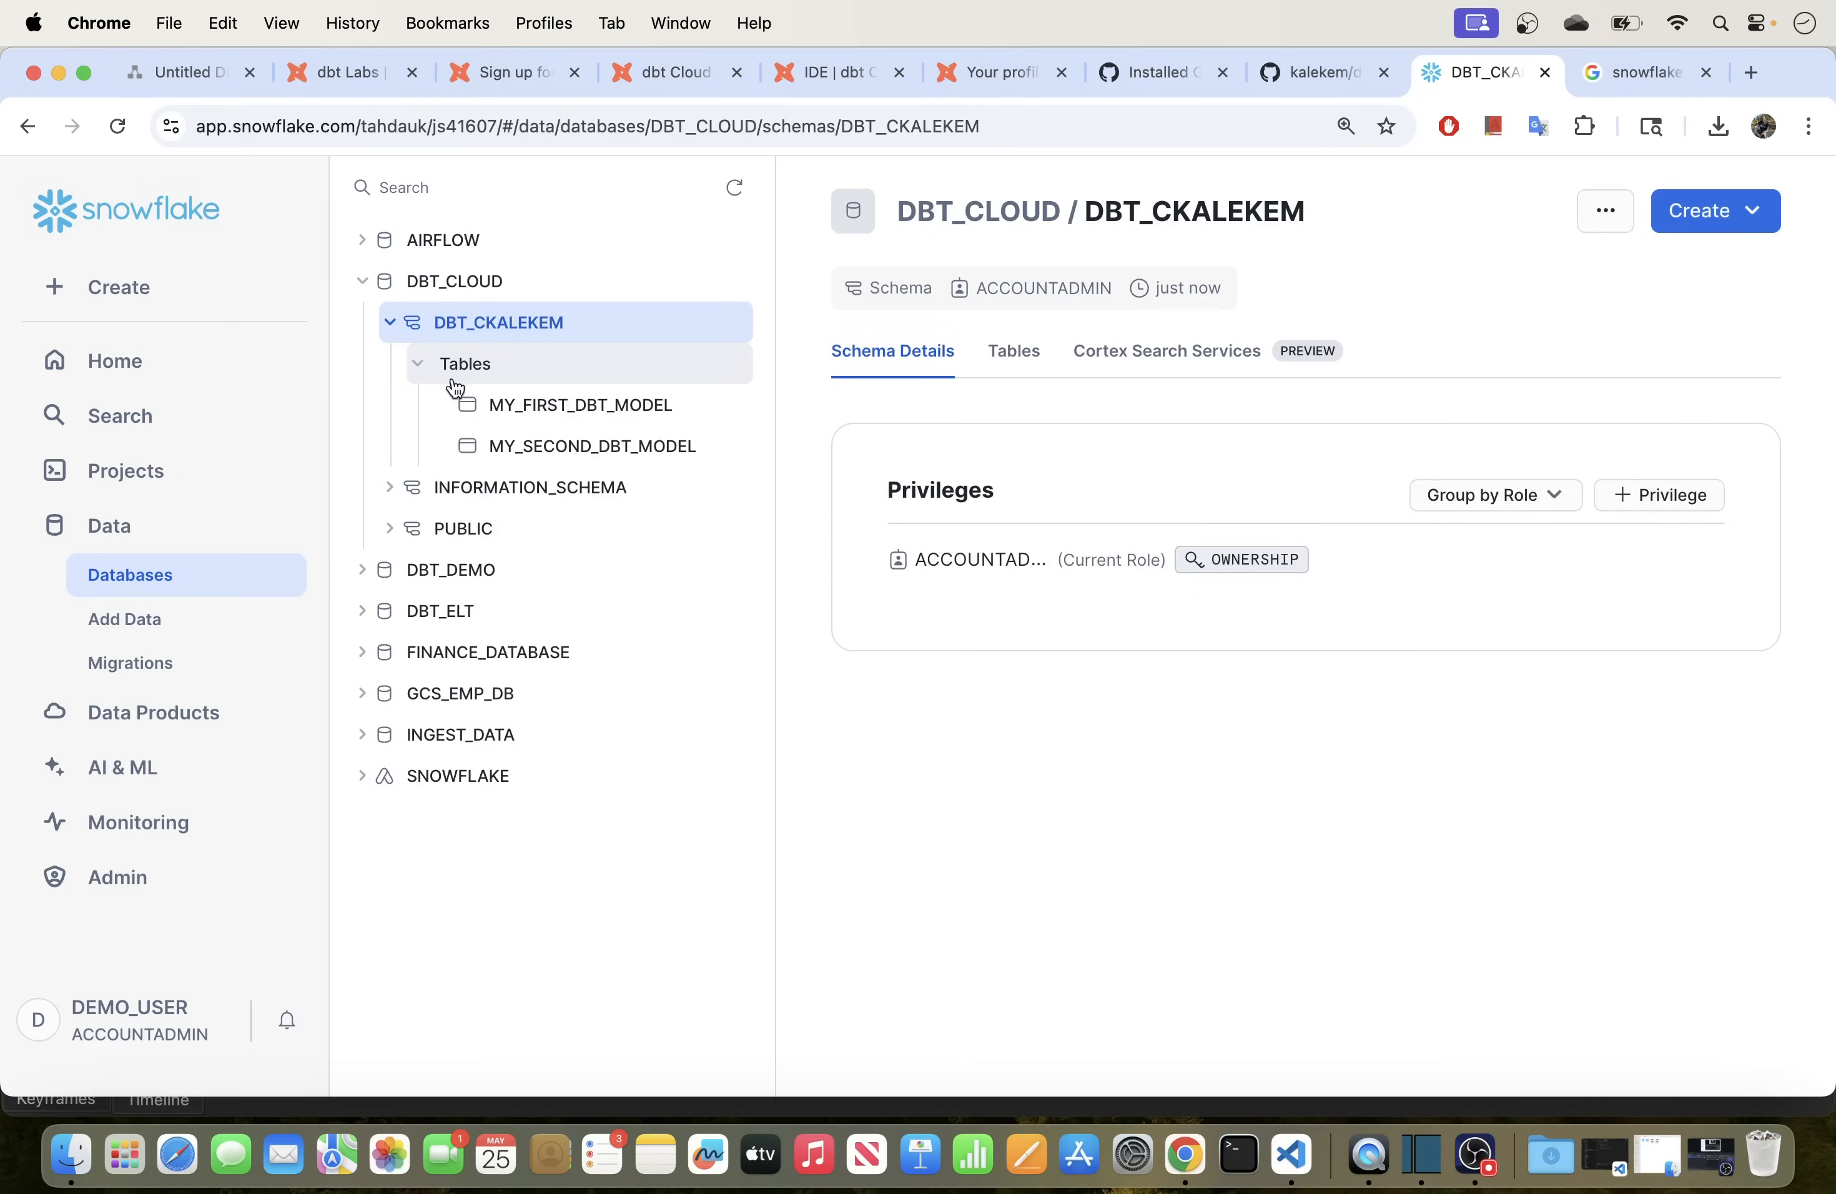
Step: Preview the data in the MY_FIRST_DBT_MODEL and MY_SECOND_DBT_MODEL tables
click(620, 415)
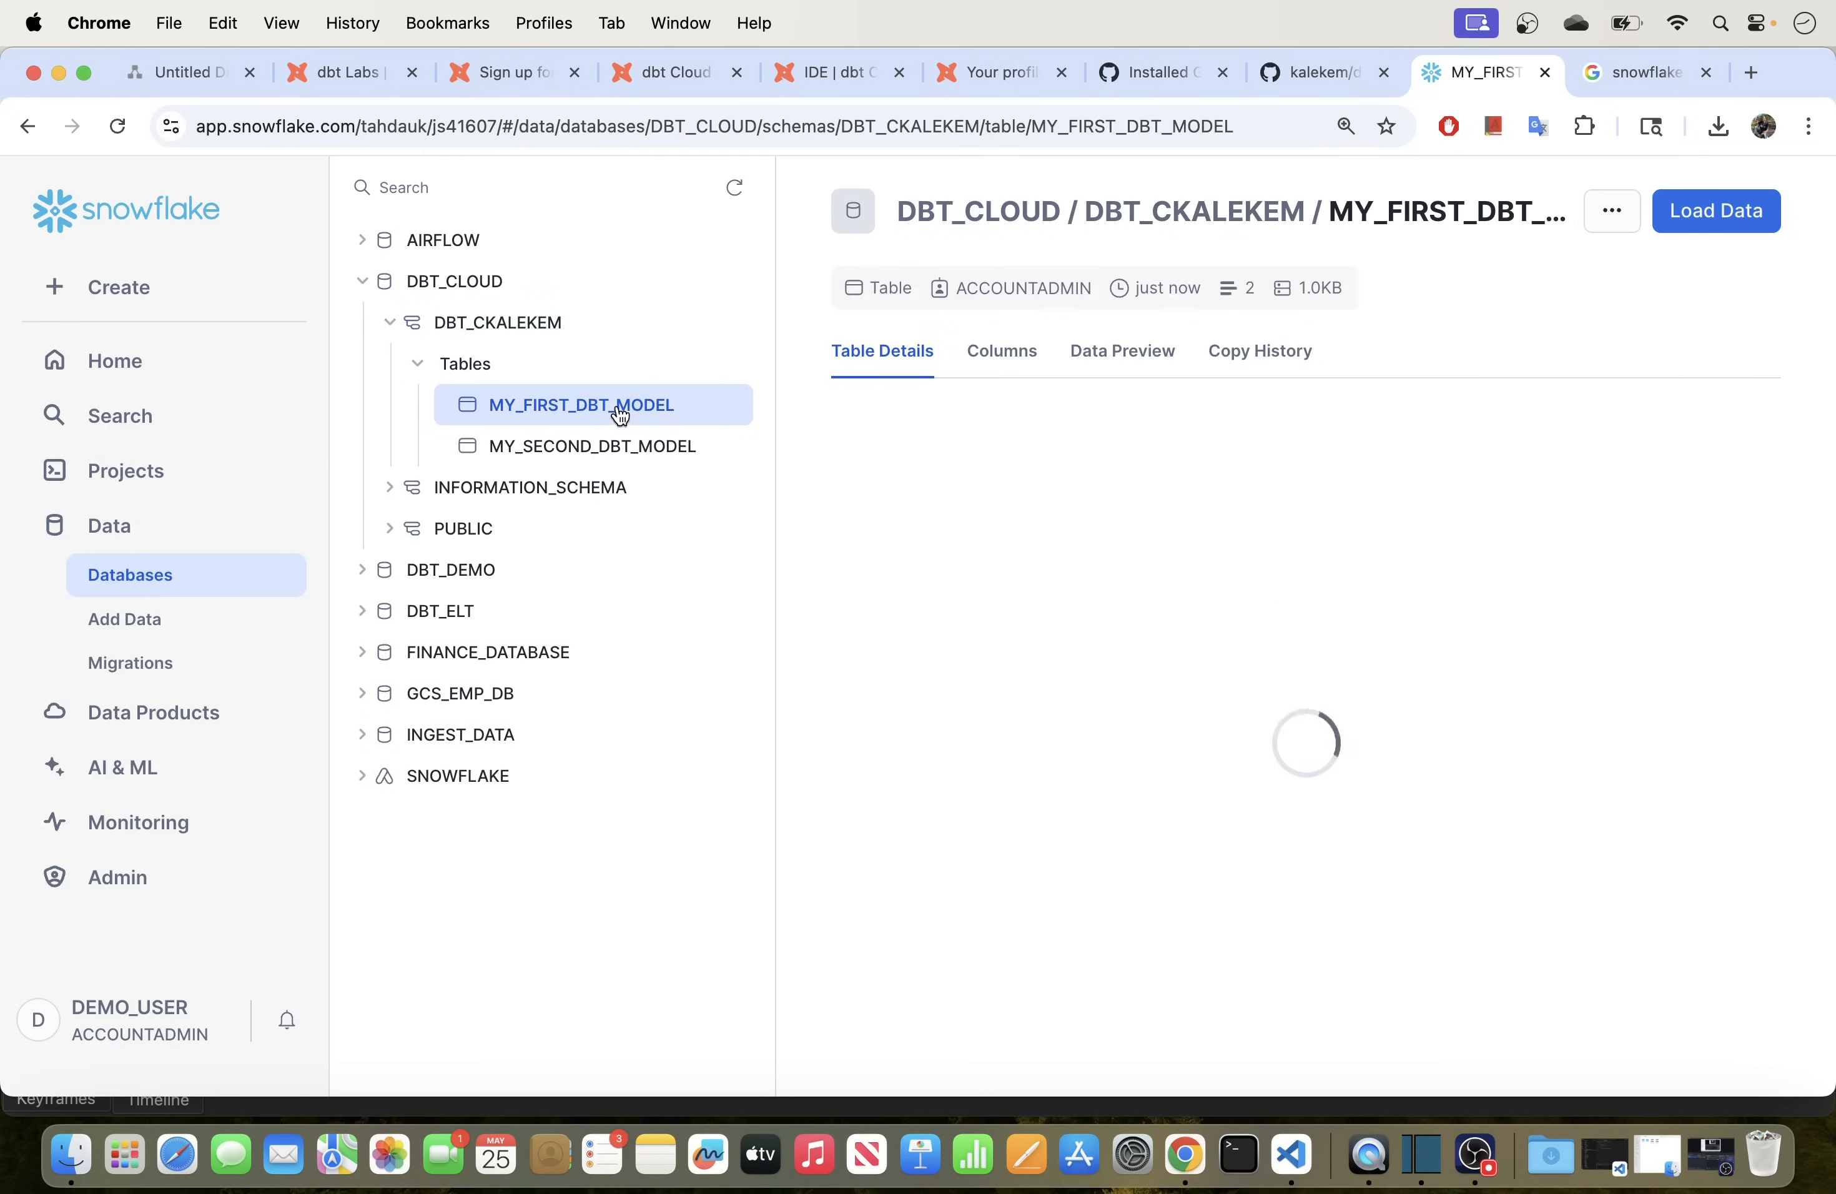
click(1105, 359)
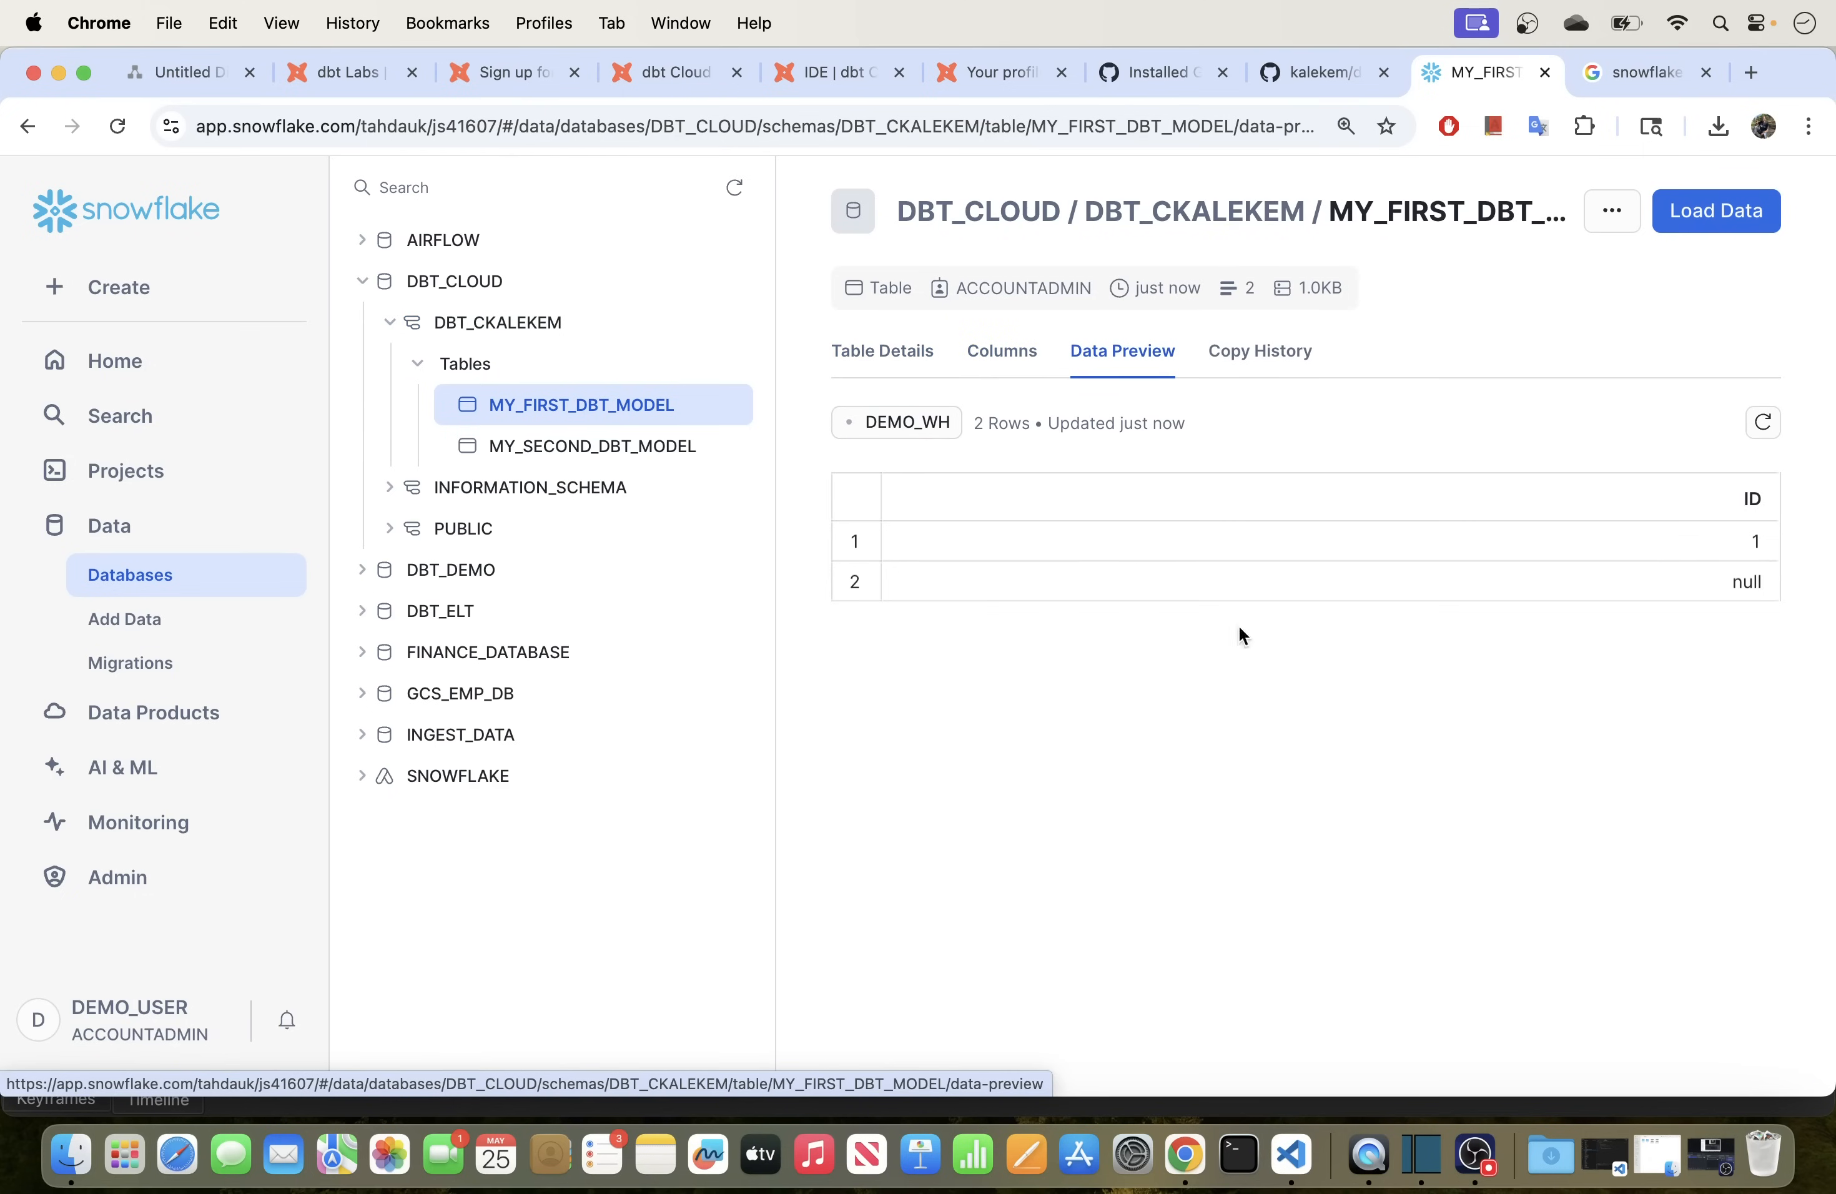
click(567, 459)
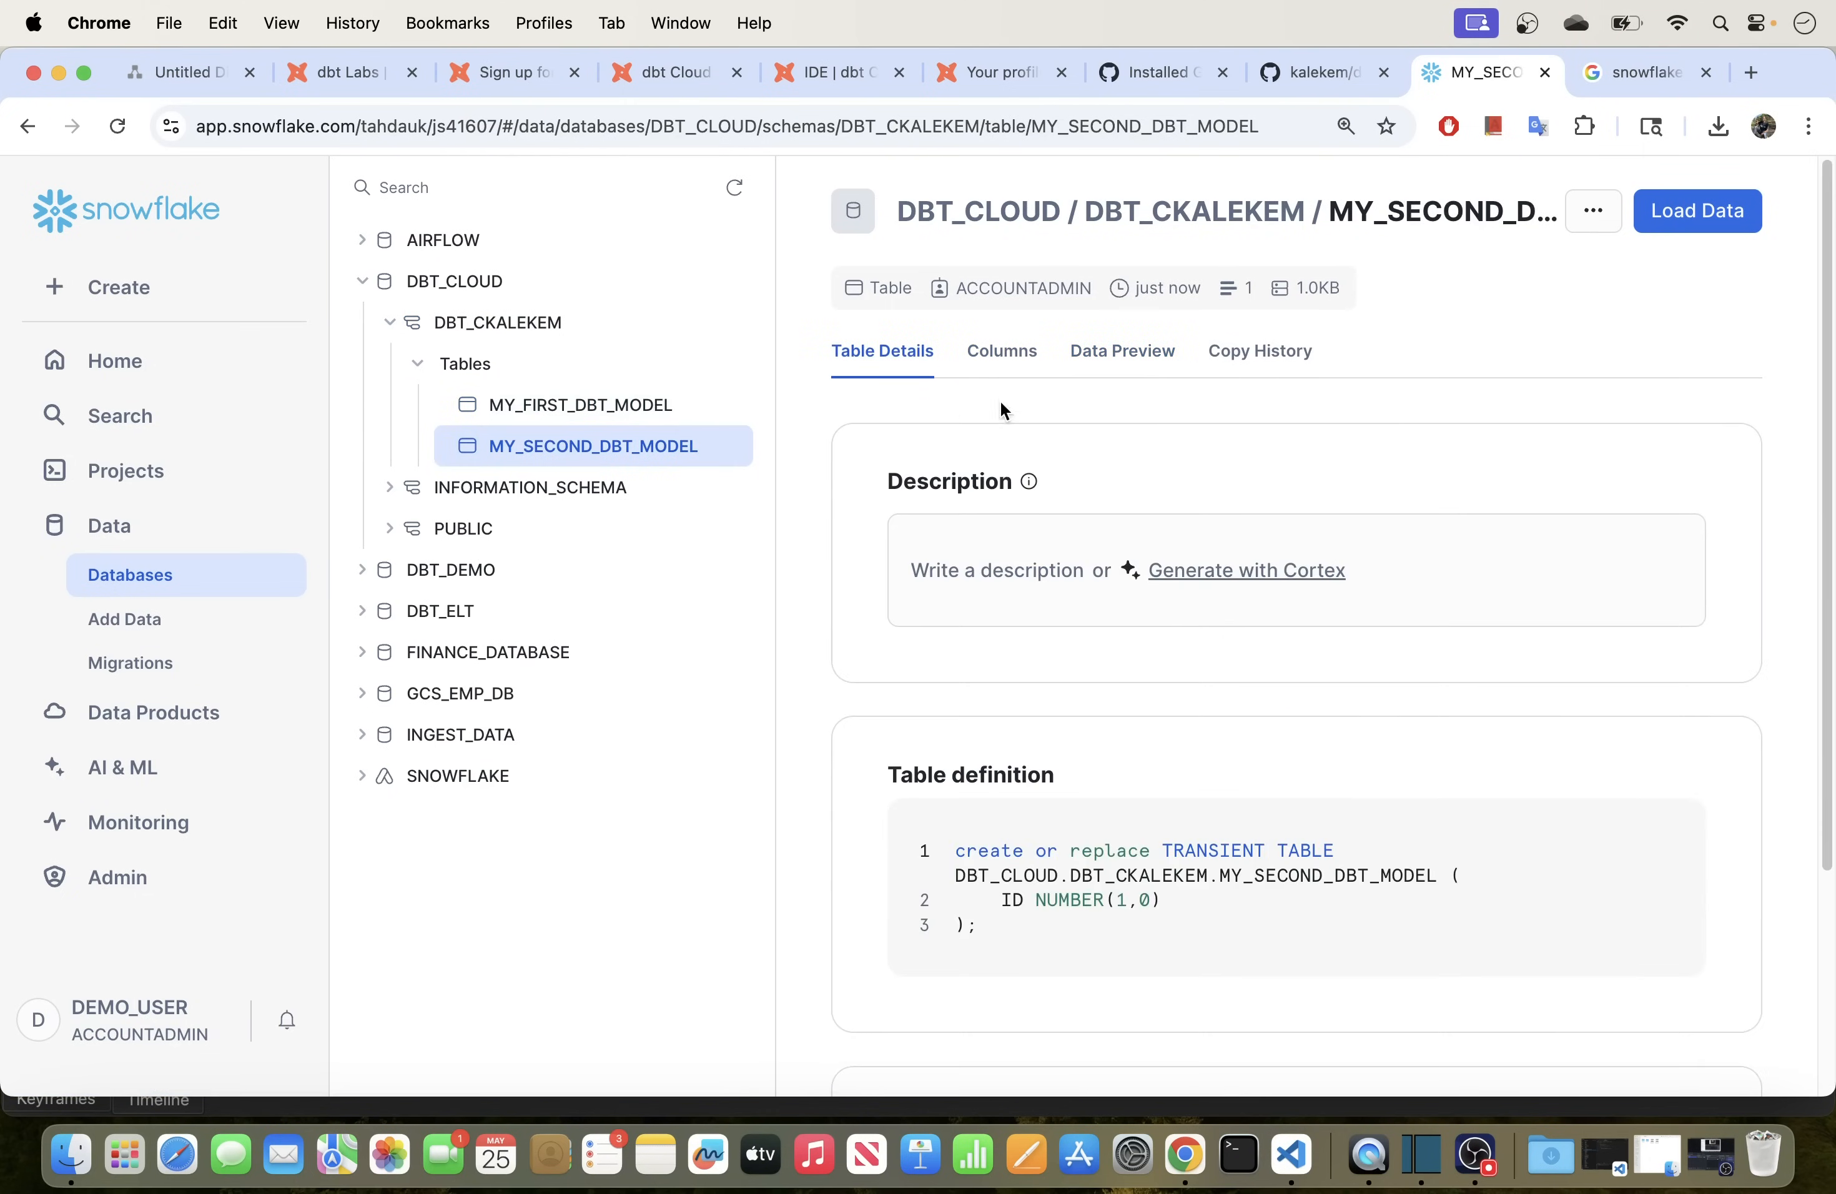
click(1118, 362)
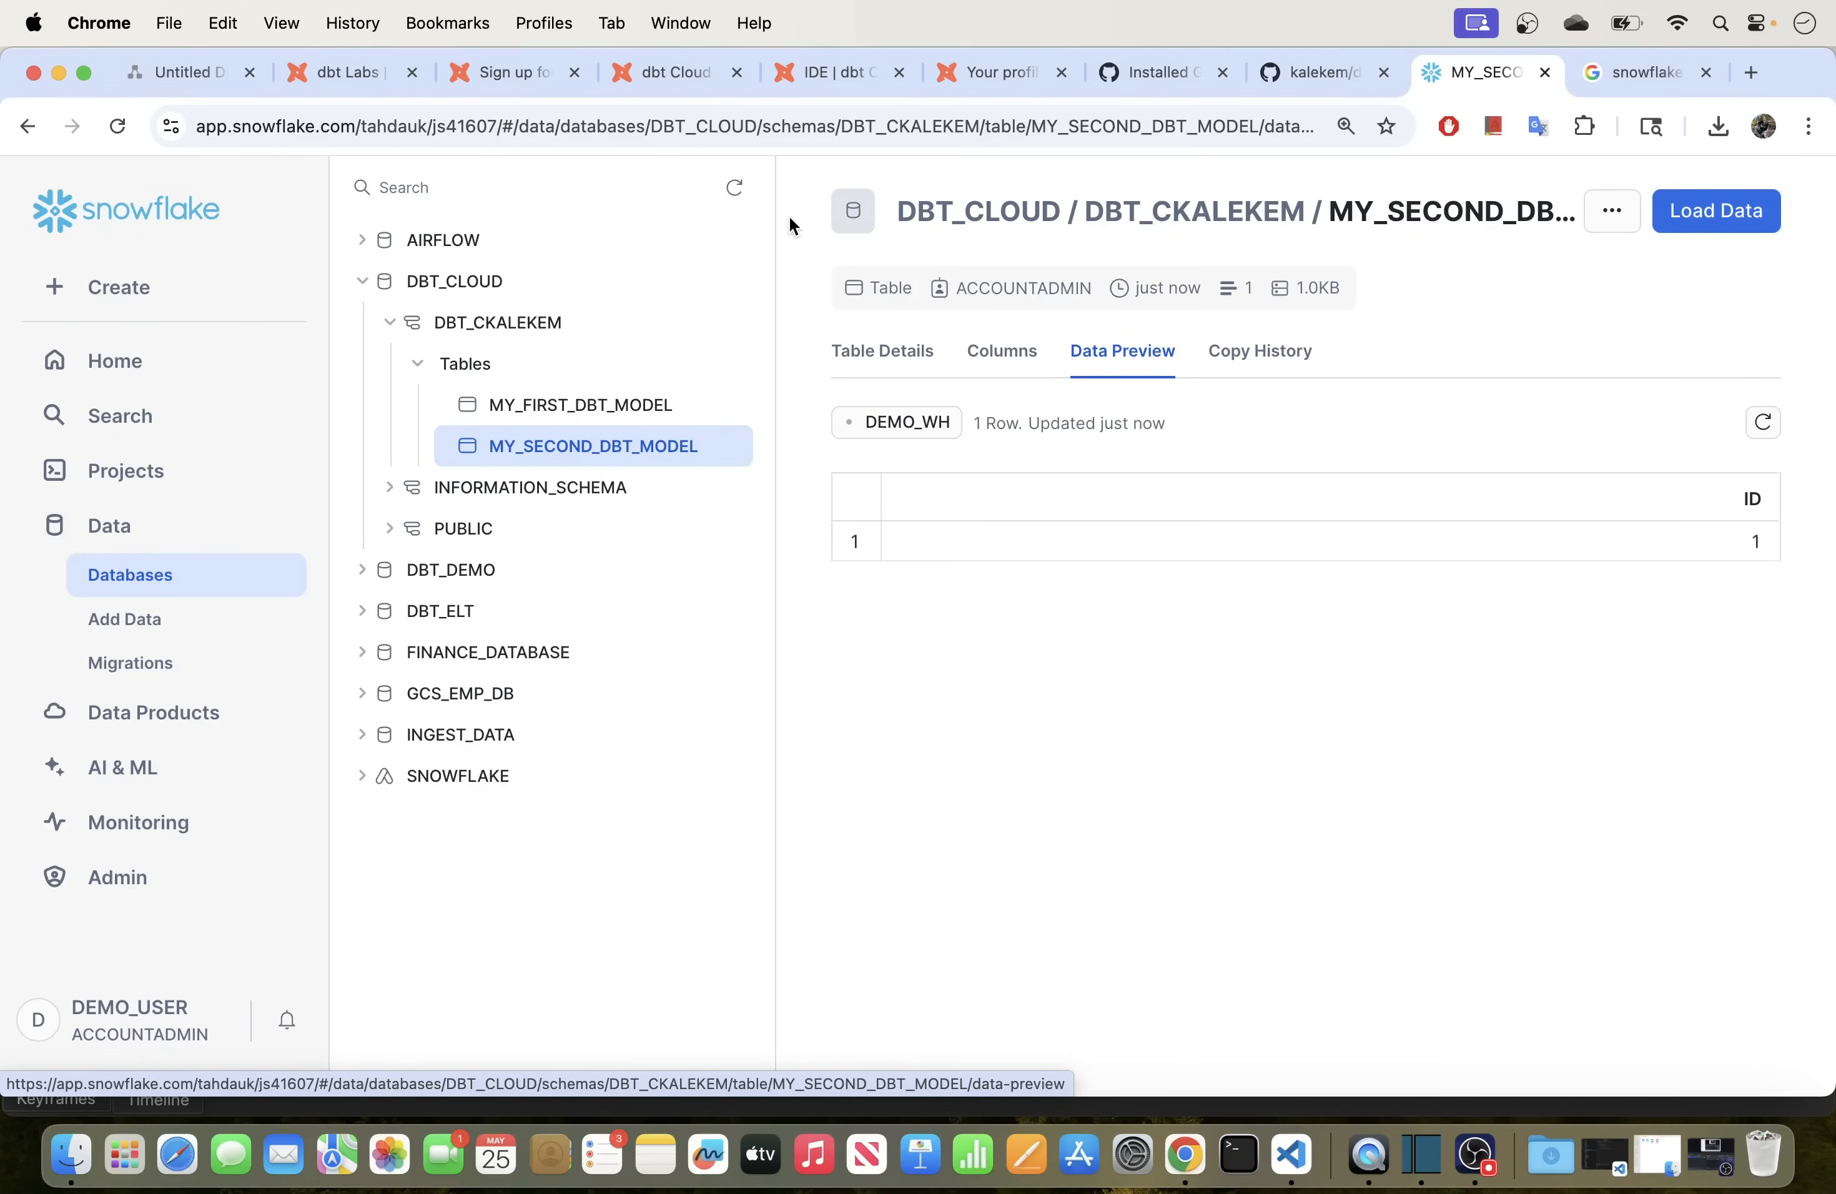
Step: Collapse the run results in the dbt IDE and switch back to the Snowflake database tree
click(822, 74)
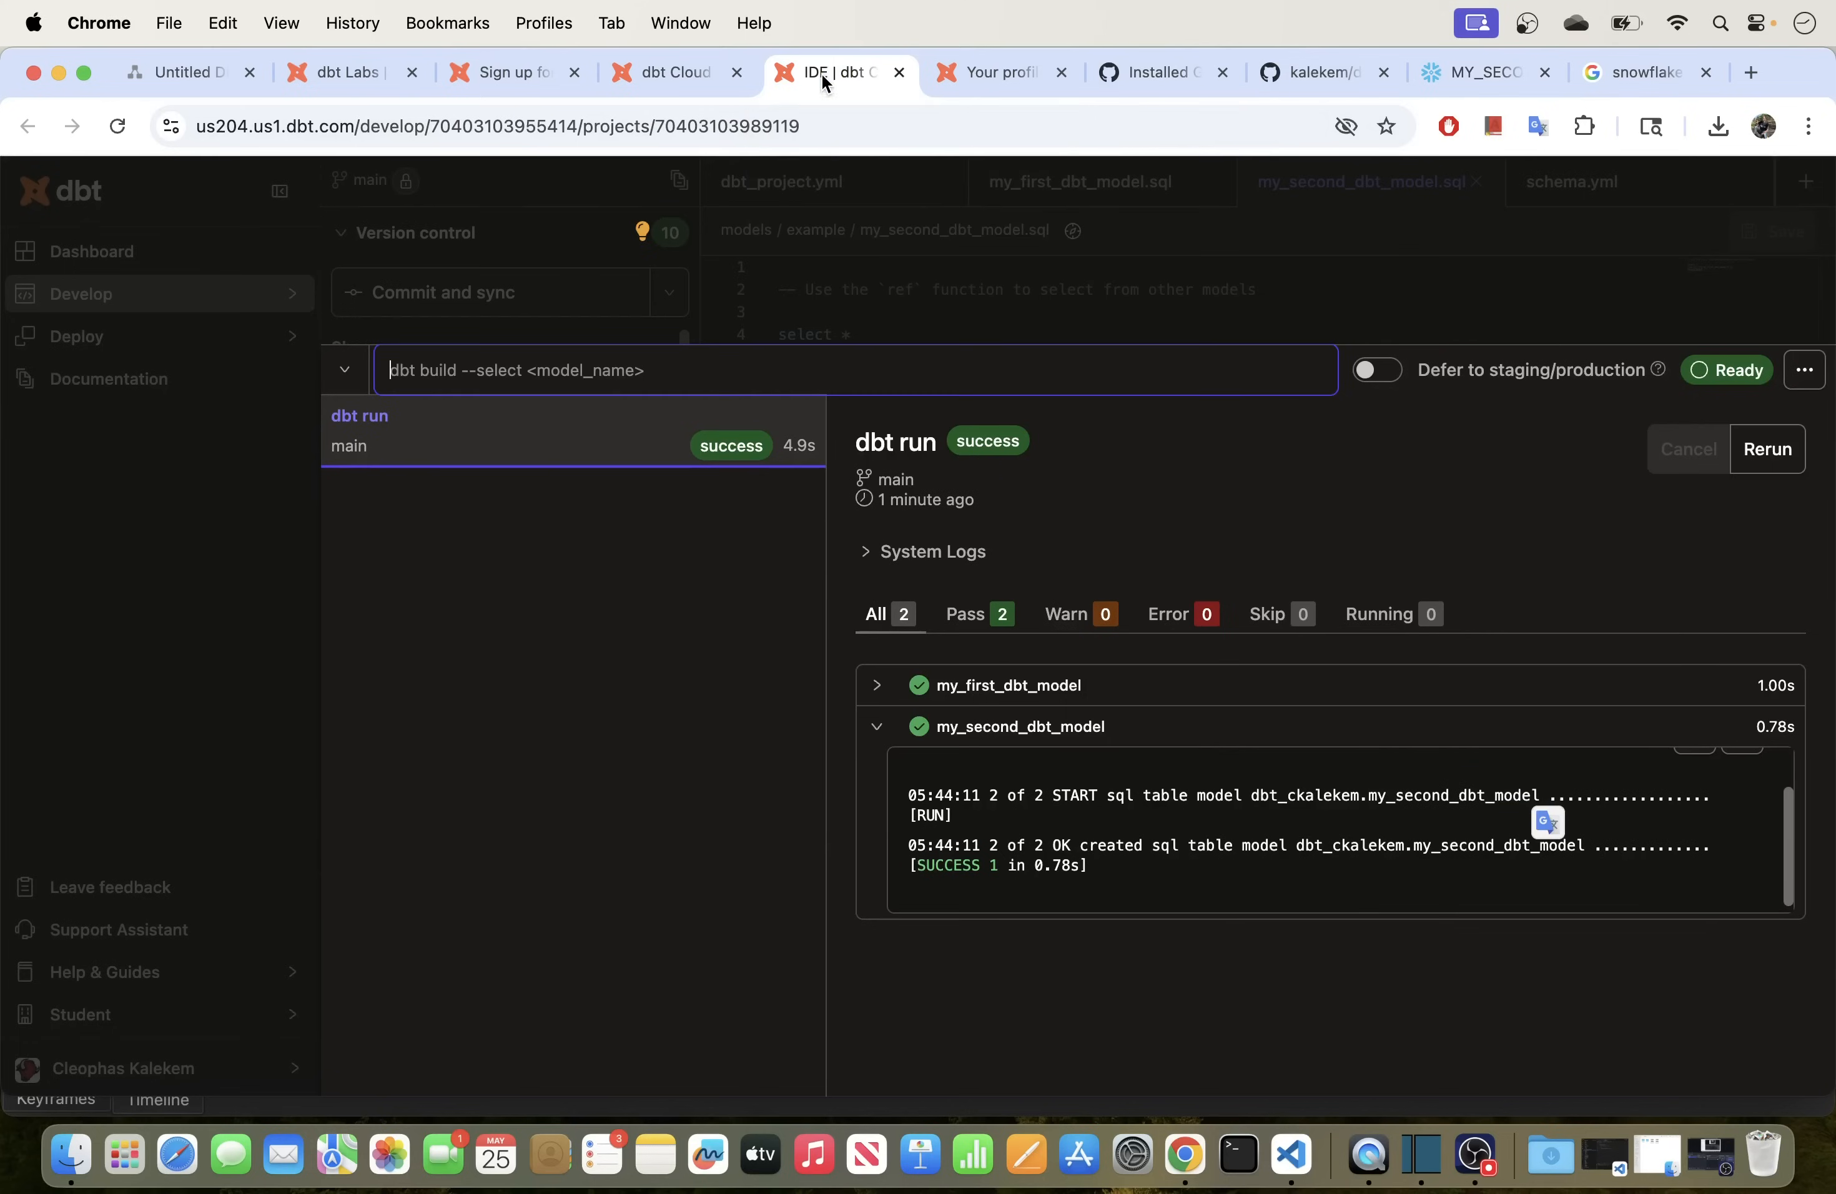
click(344, 372)
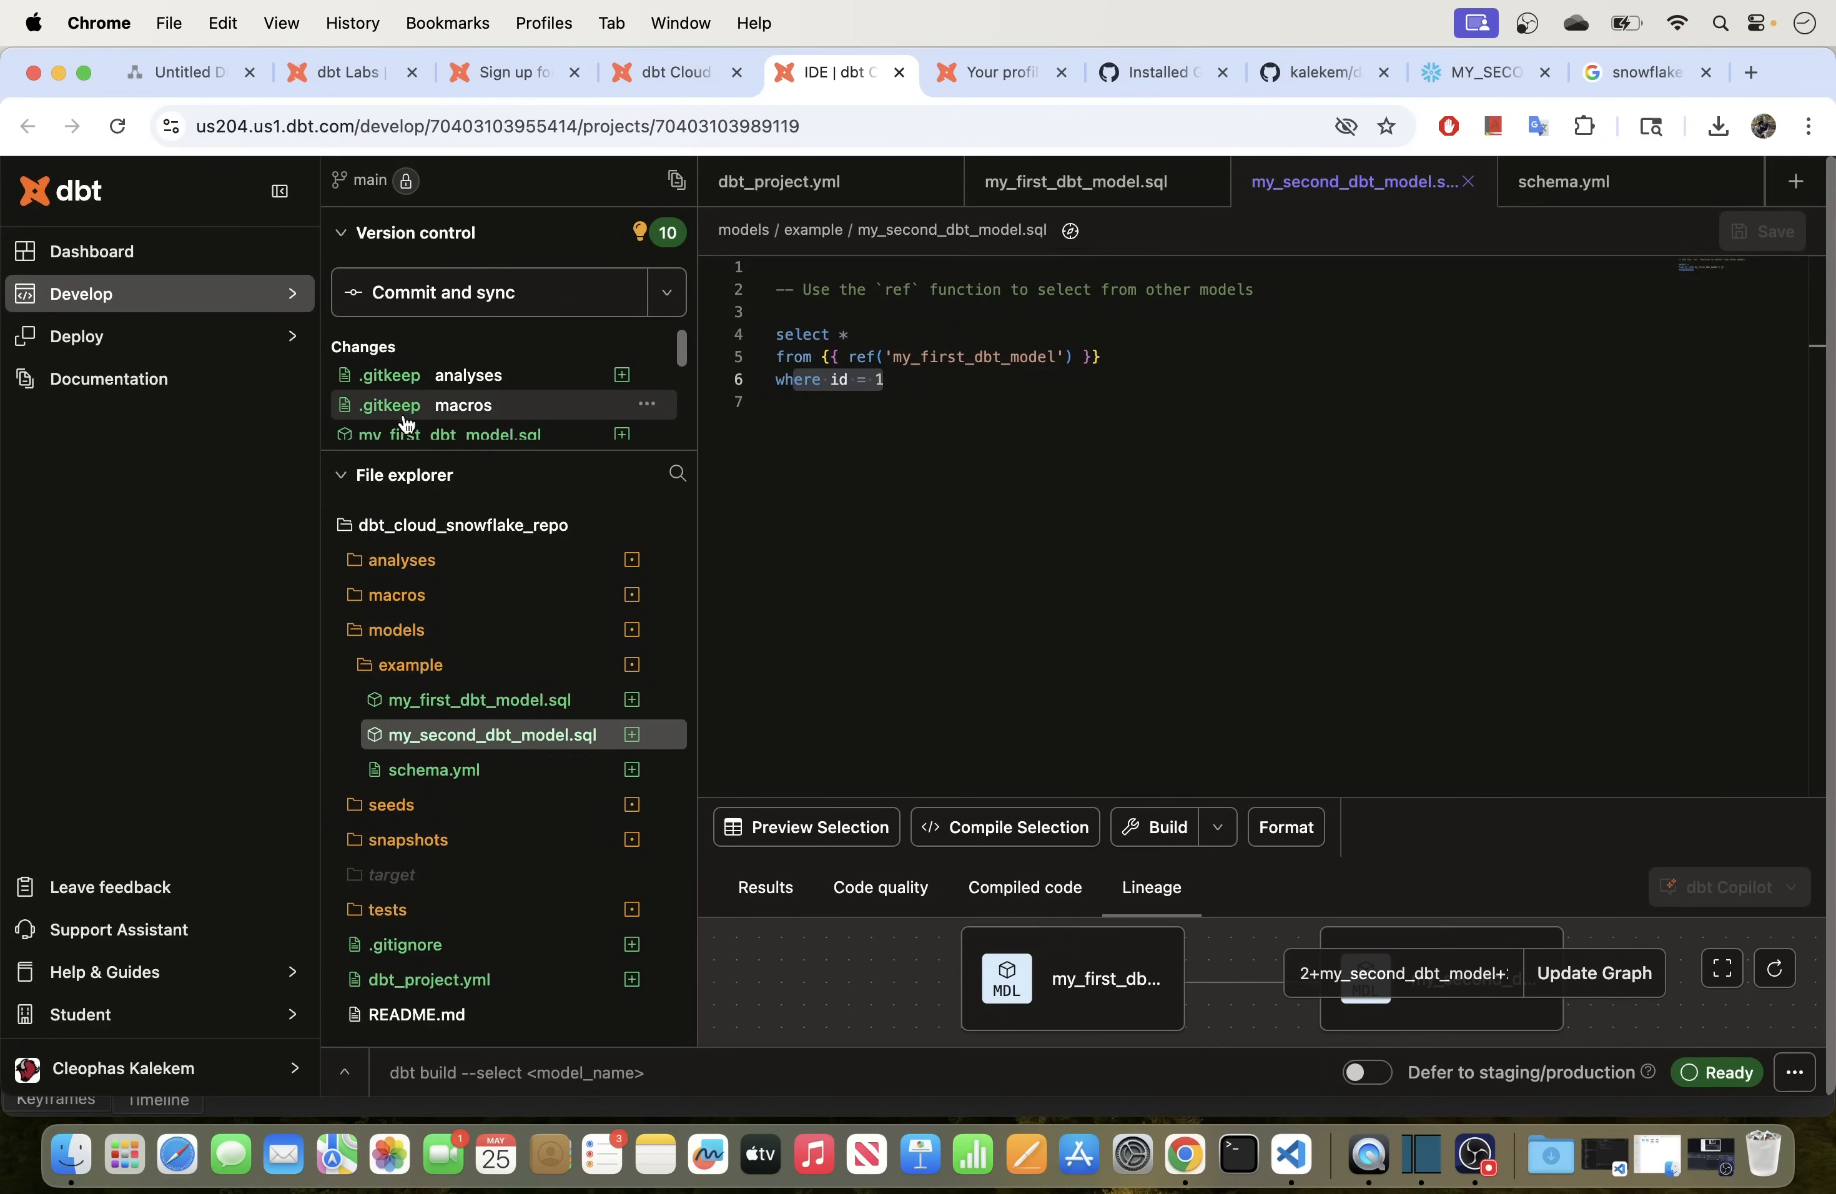
click(1478, 72)
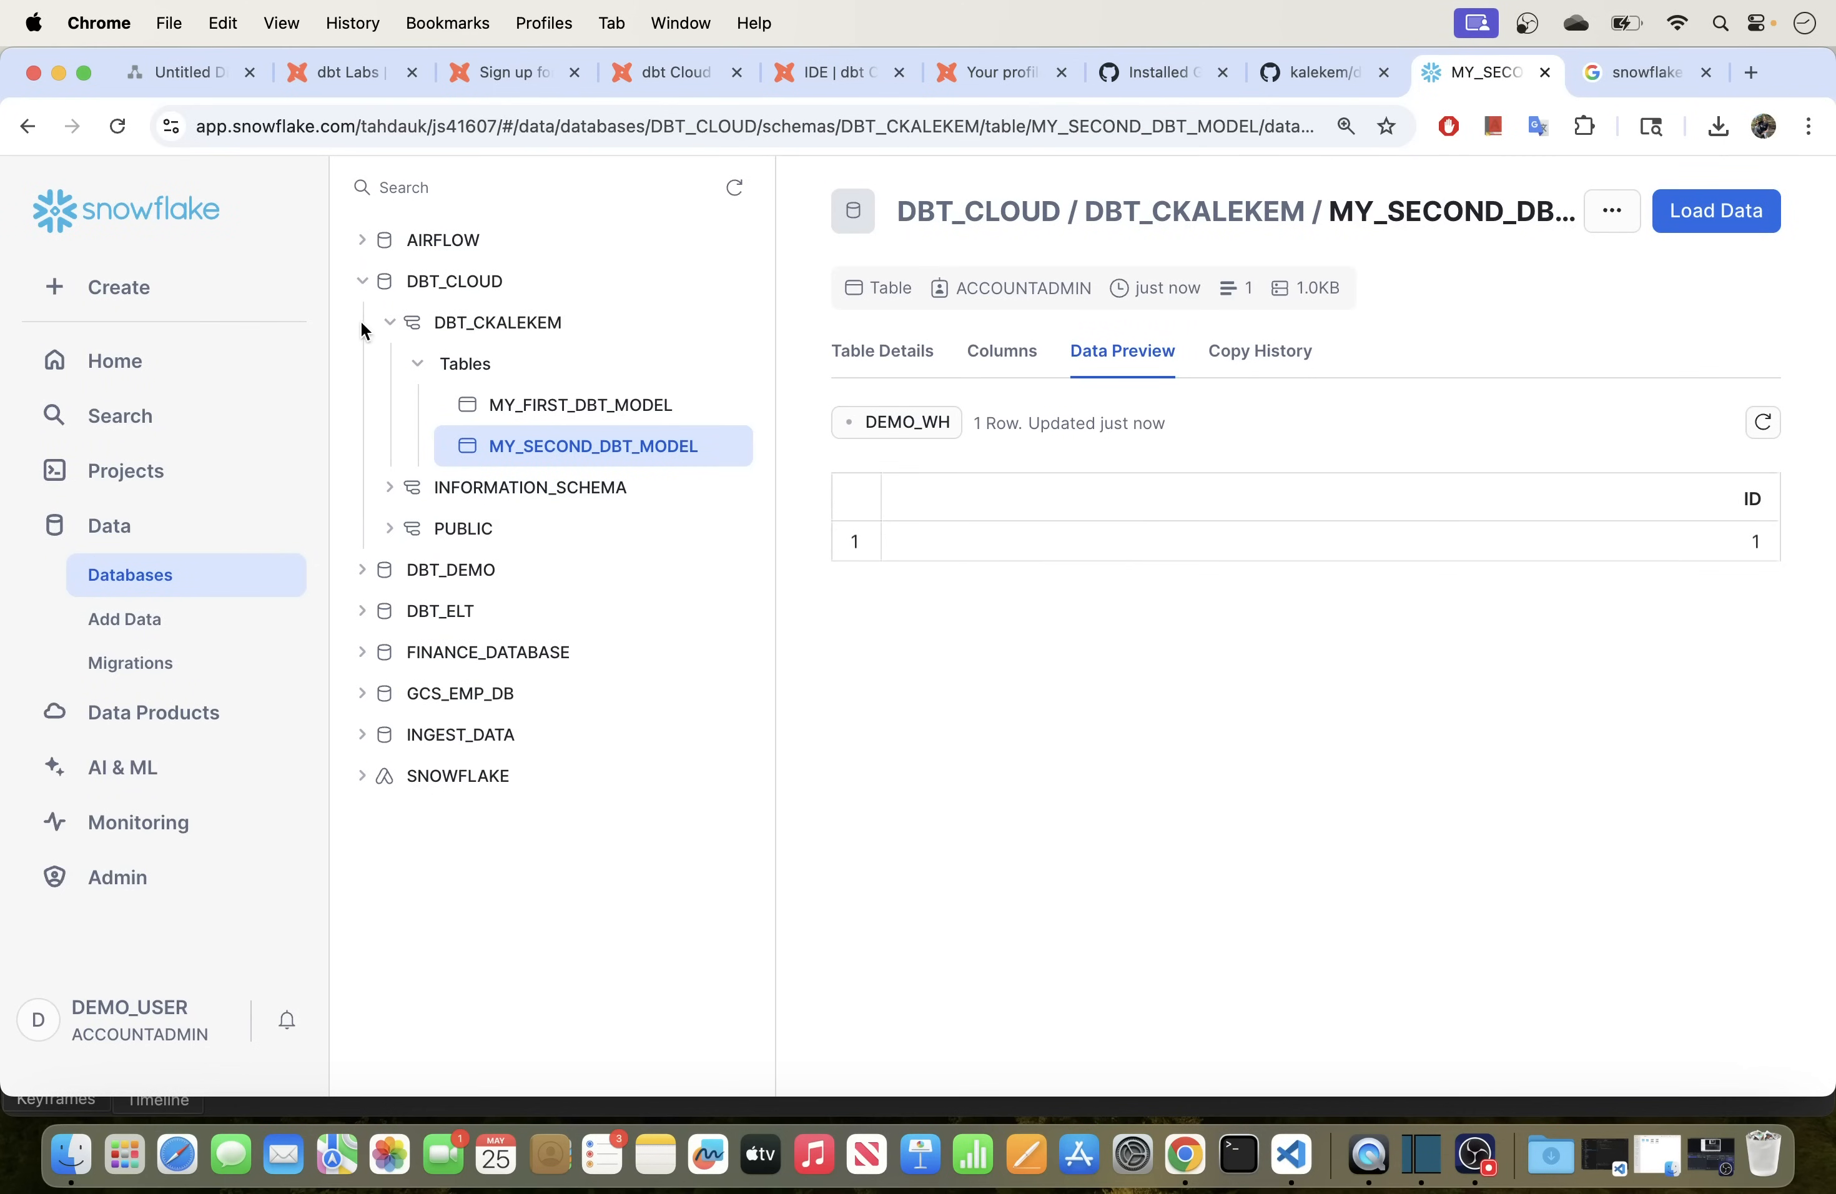
Step: Collapse the personal development schema and the DBT_CLOUD database in the Snowflake database tree, checking the dbt IDE's project files in between
click(391, 324)
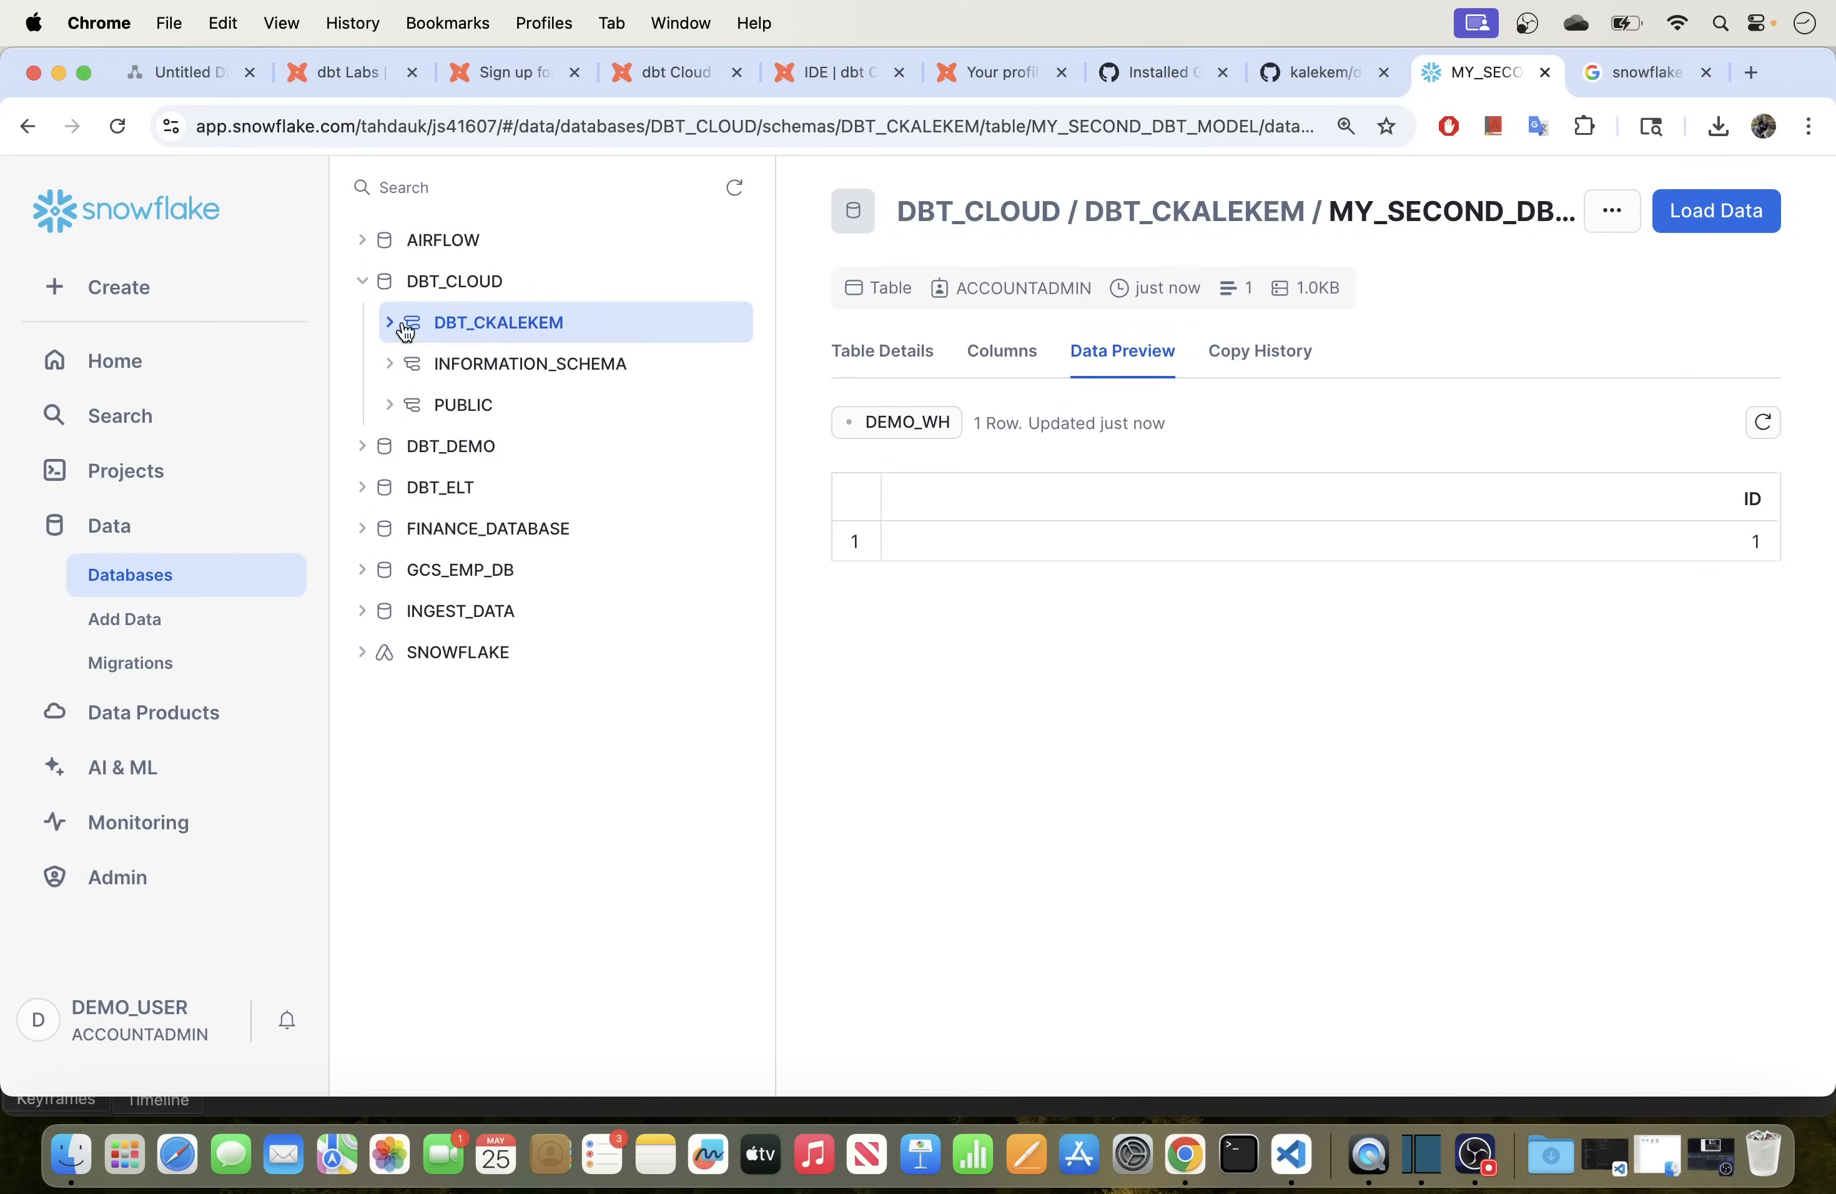
click(835, 73)
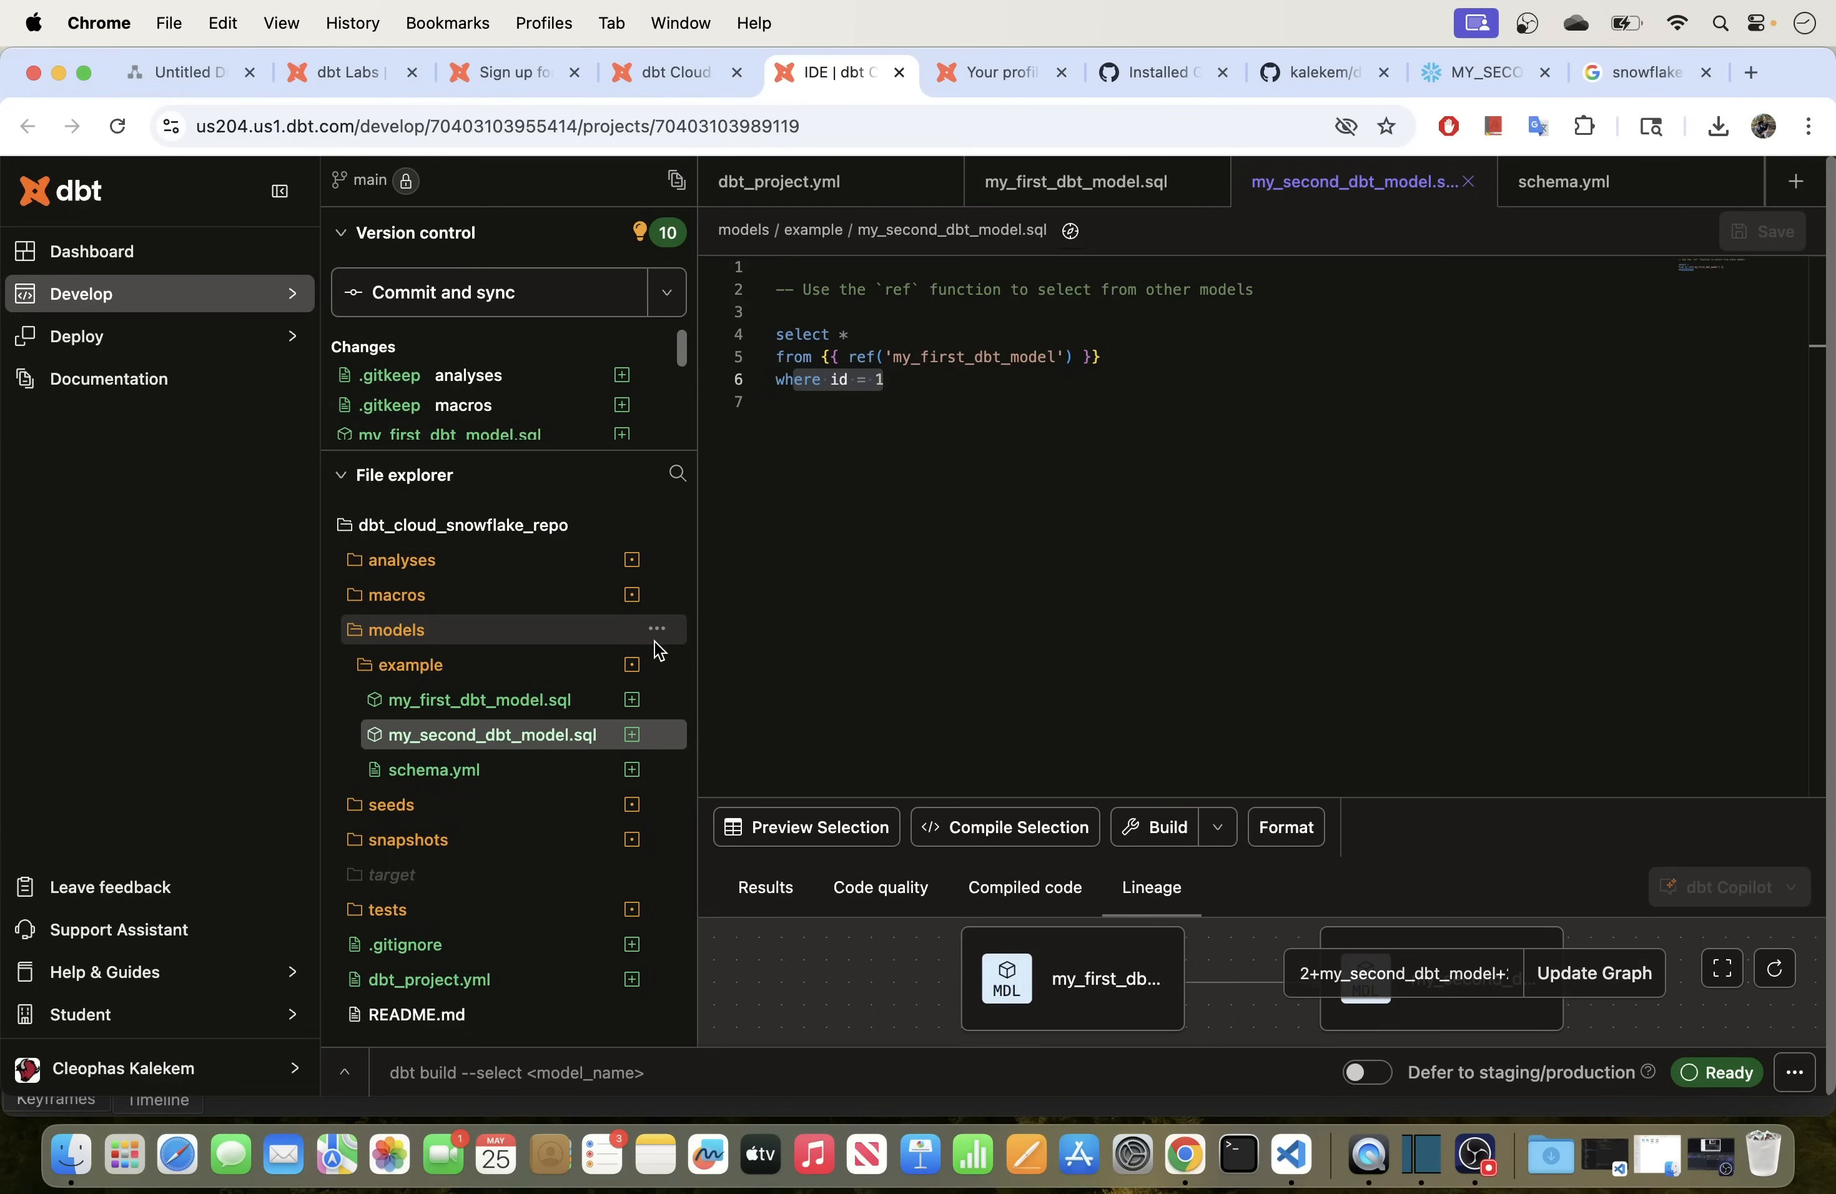
click(1439, 81)
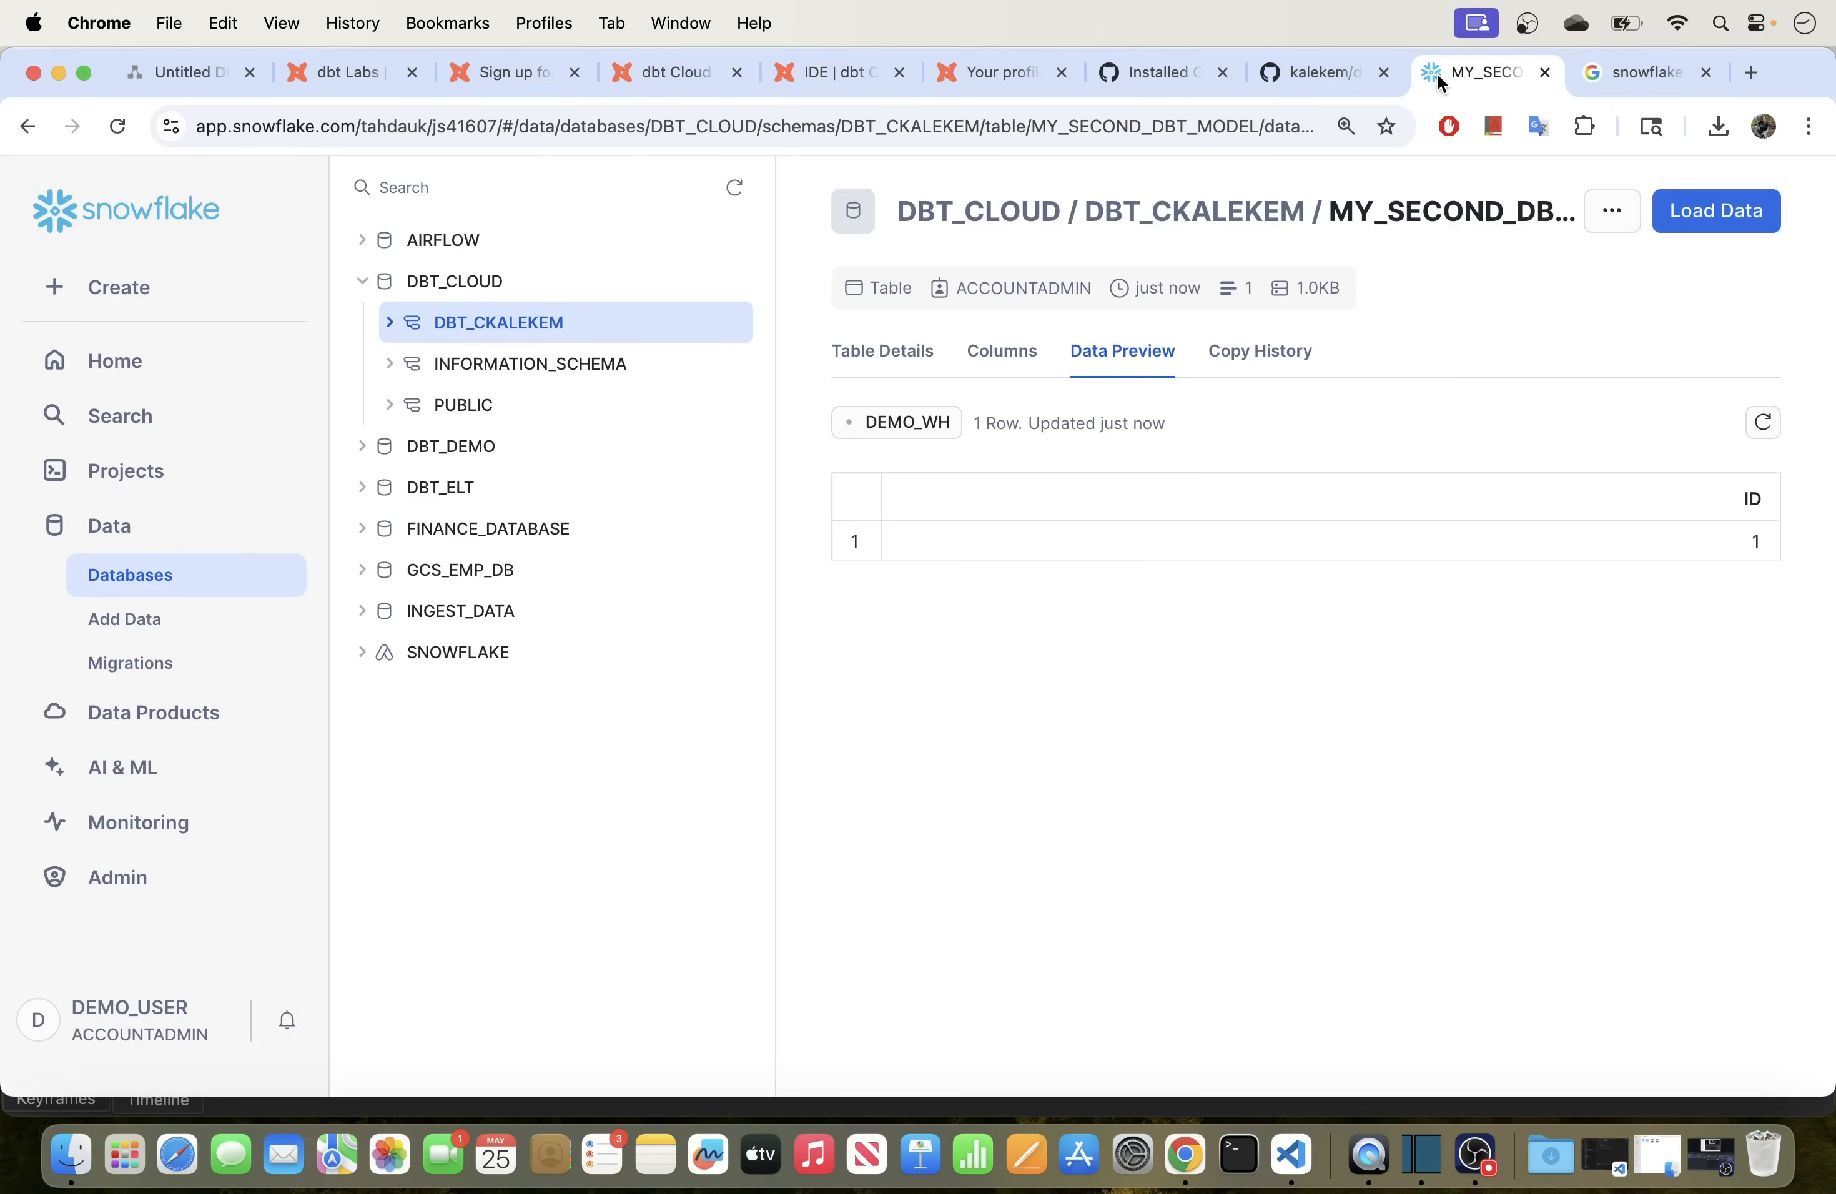
click(363, 282)
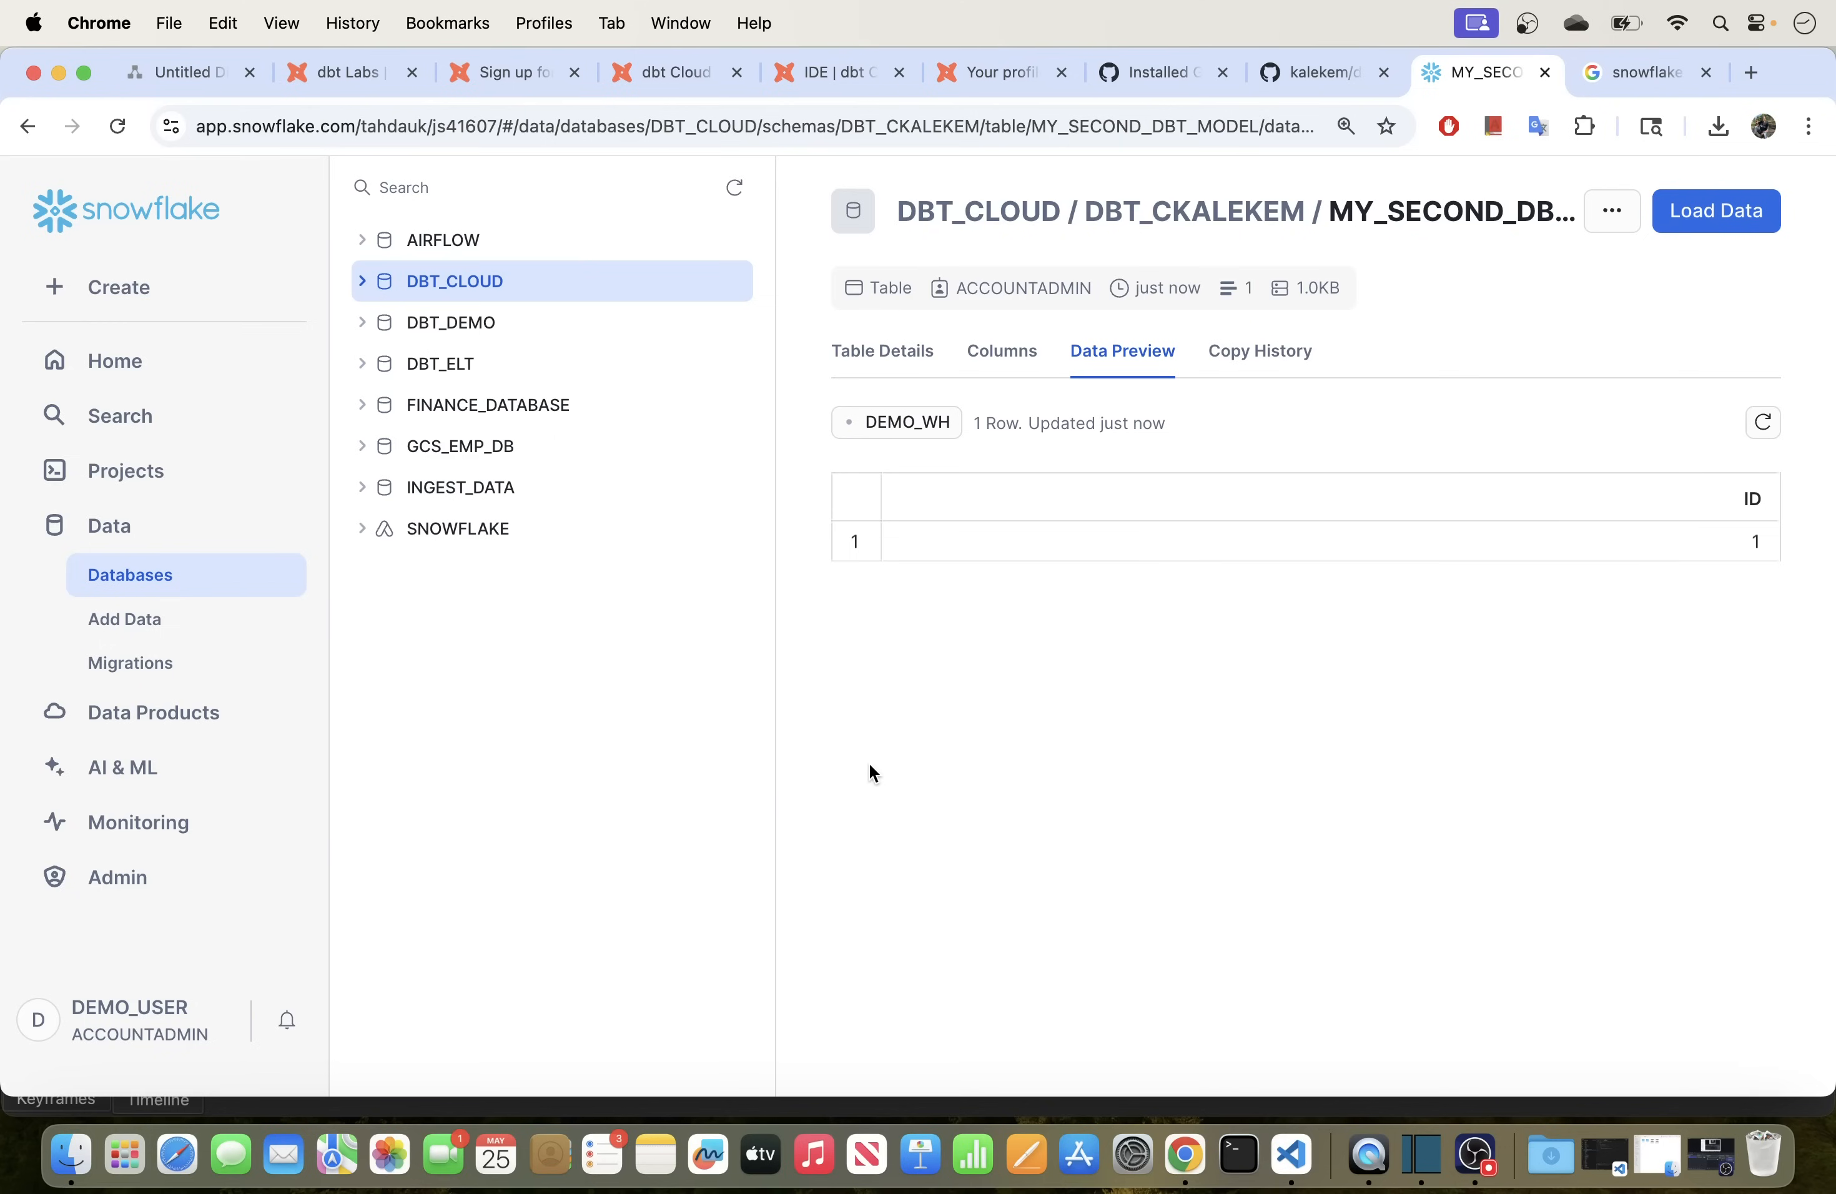
Step: Review the architecture diagram linking dbt Cloud with GitHub and Snowflake, and revisit the Snowflake database tree and the dbt IDE
click(192, 74)
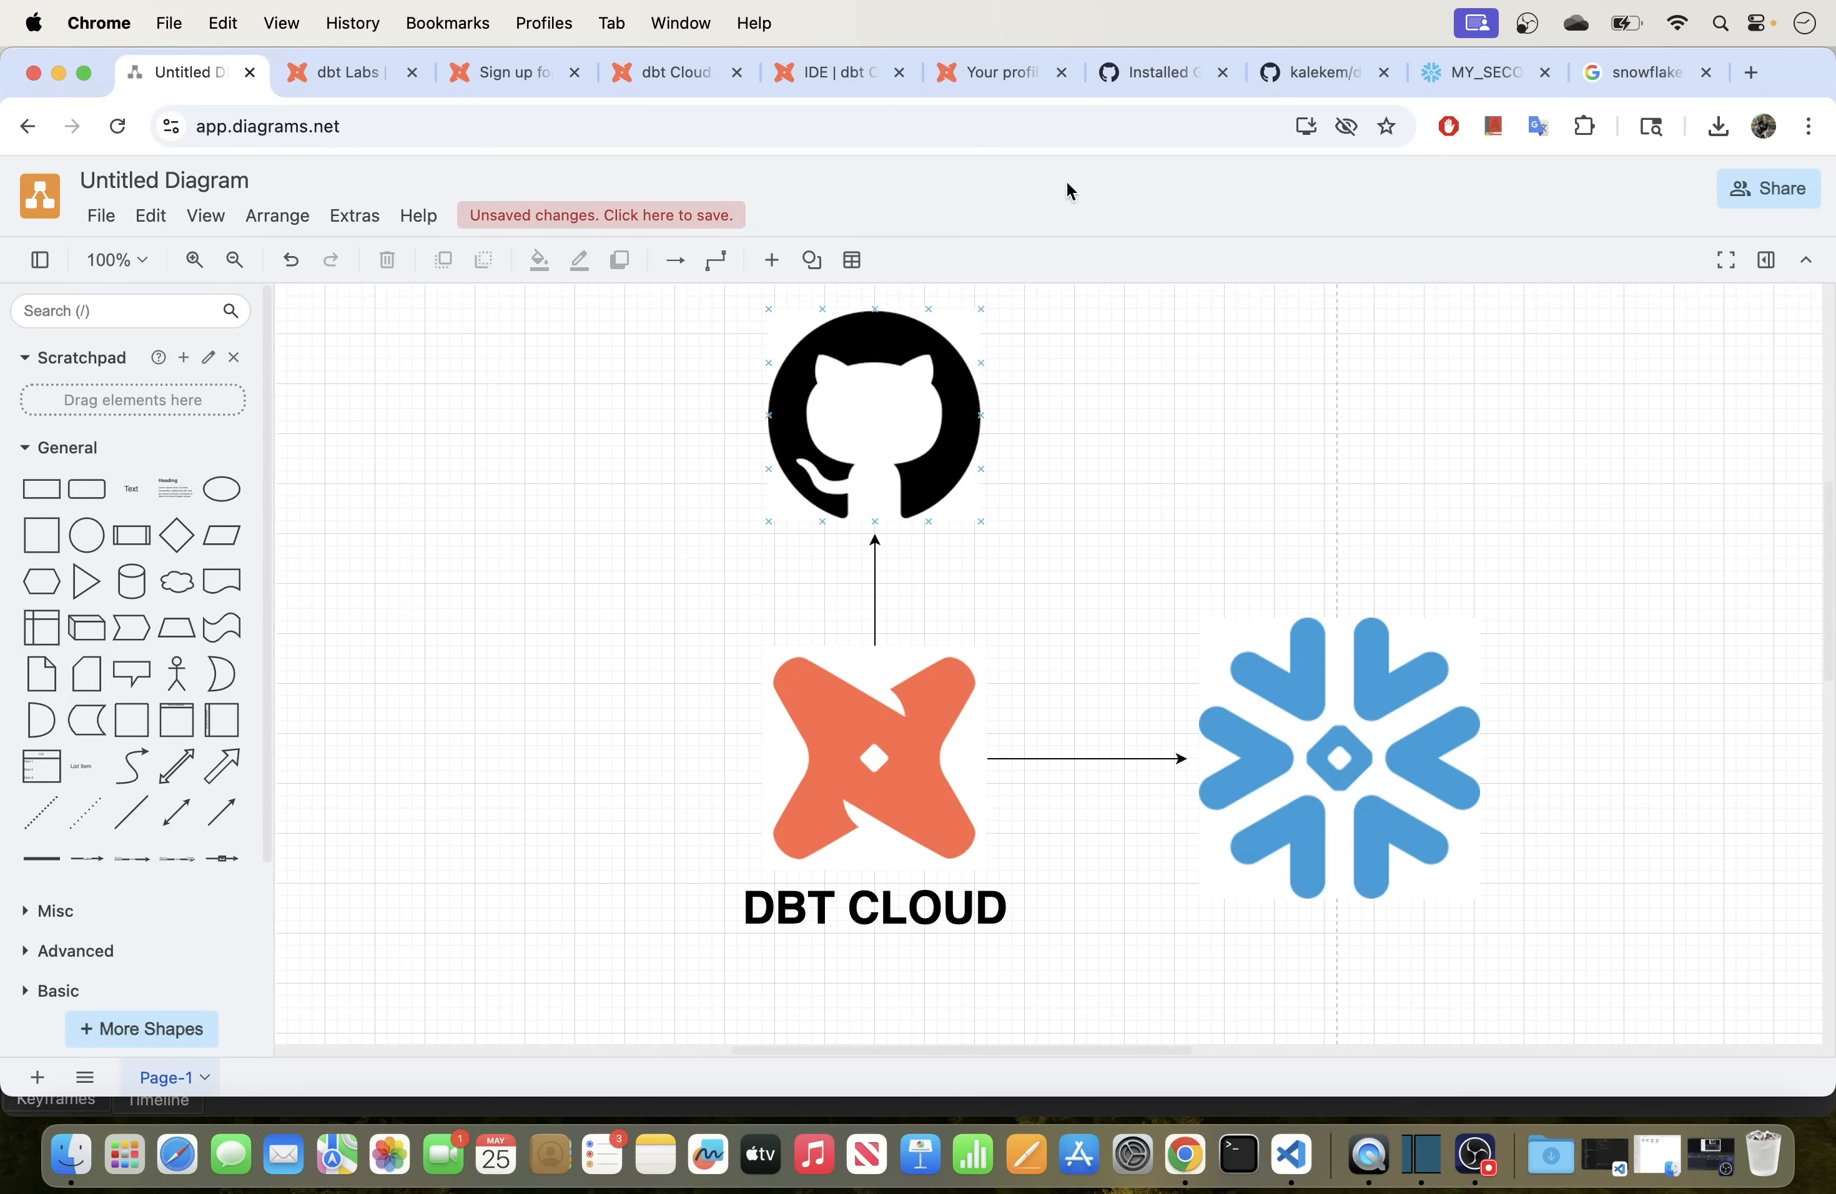
click(1466, 75)
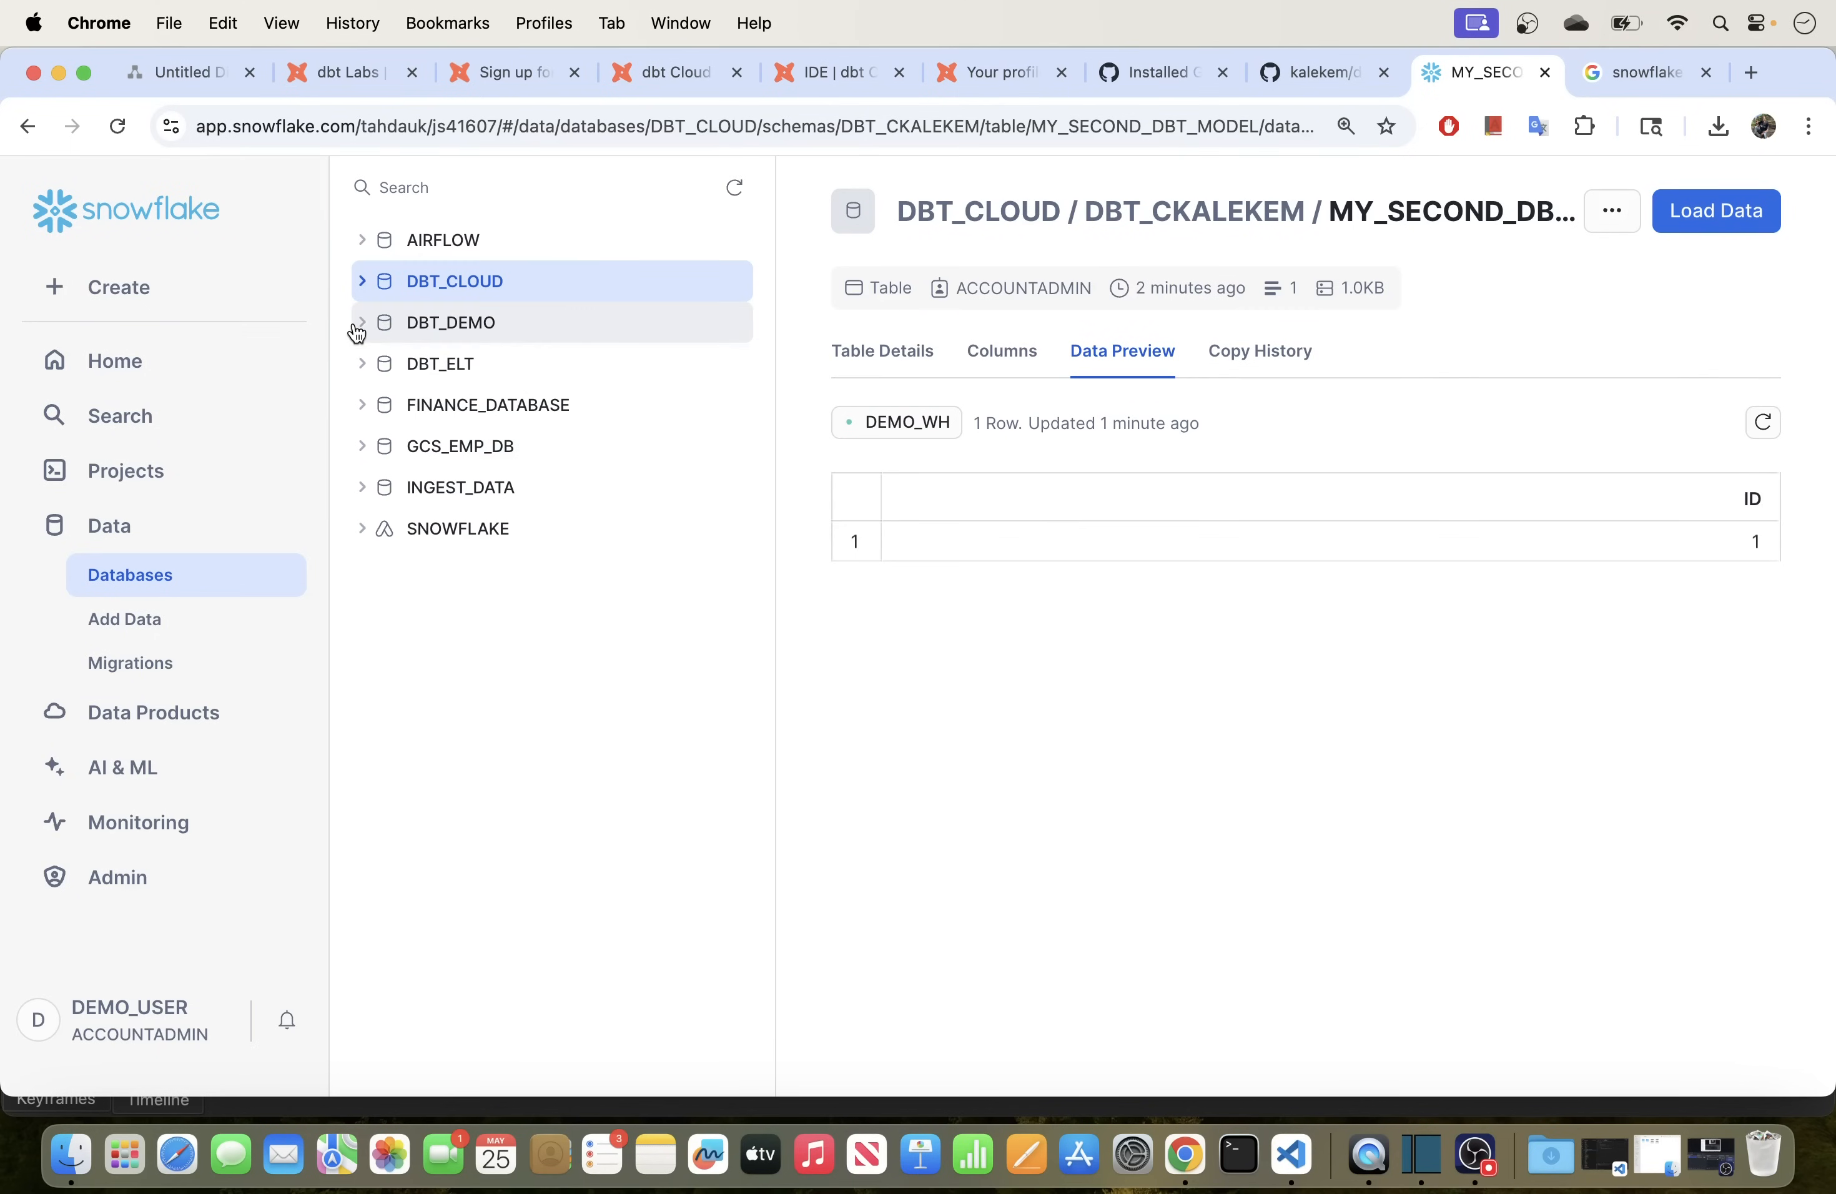
click(807, 73)
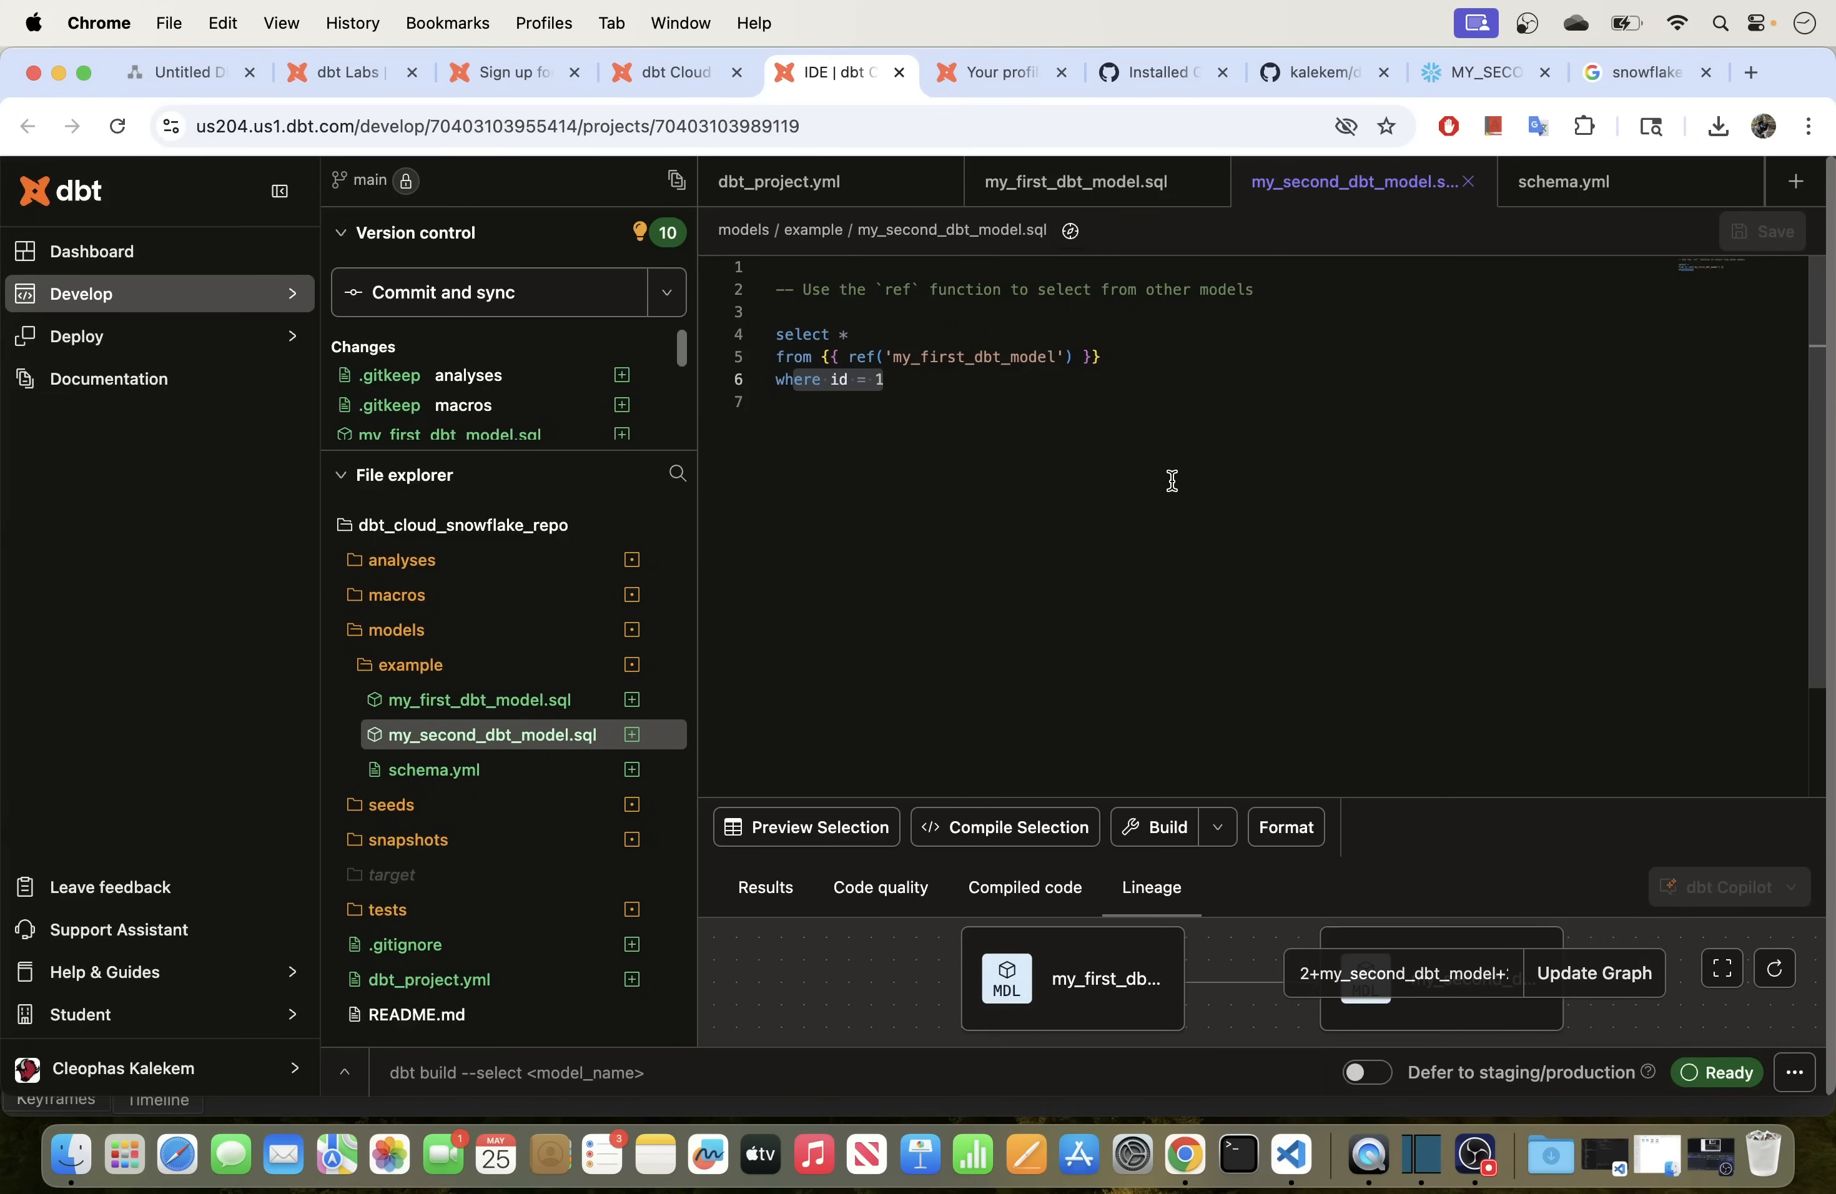
click(1462, 73)
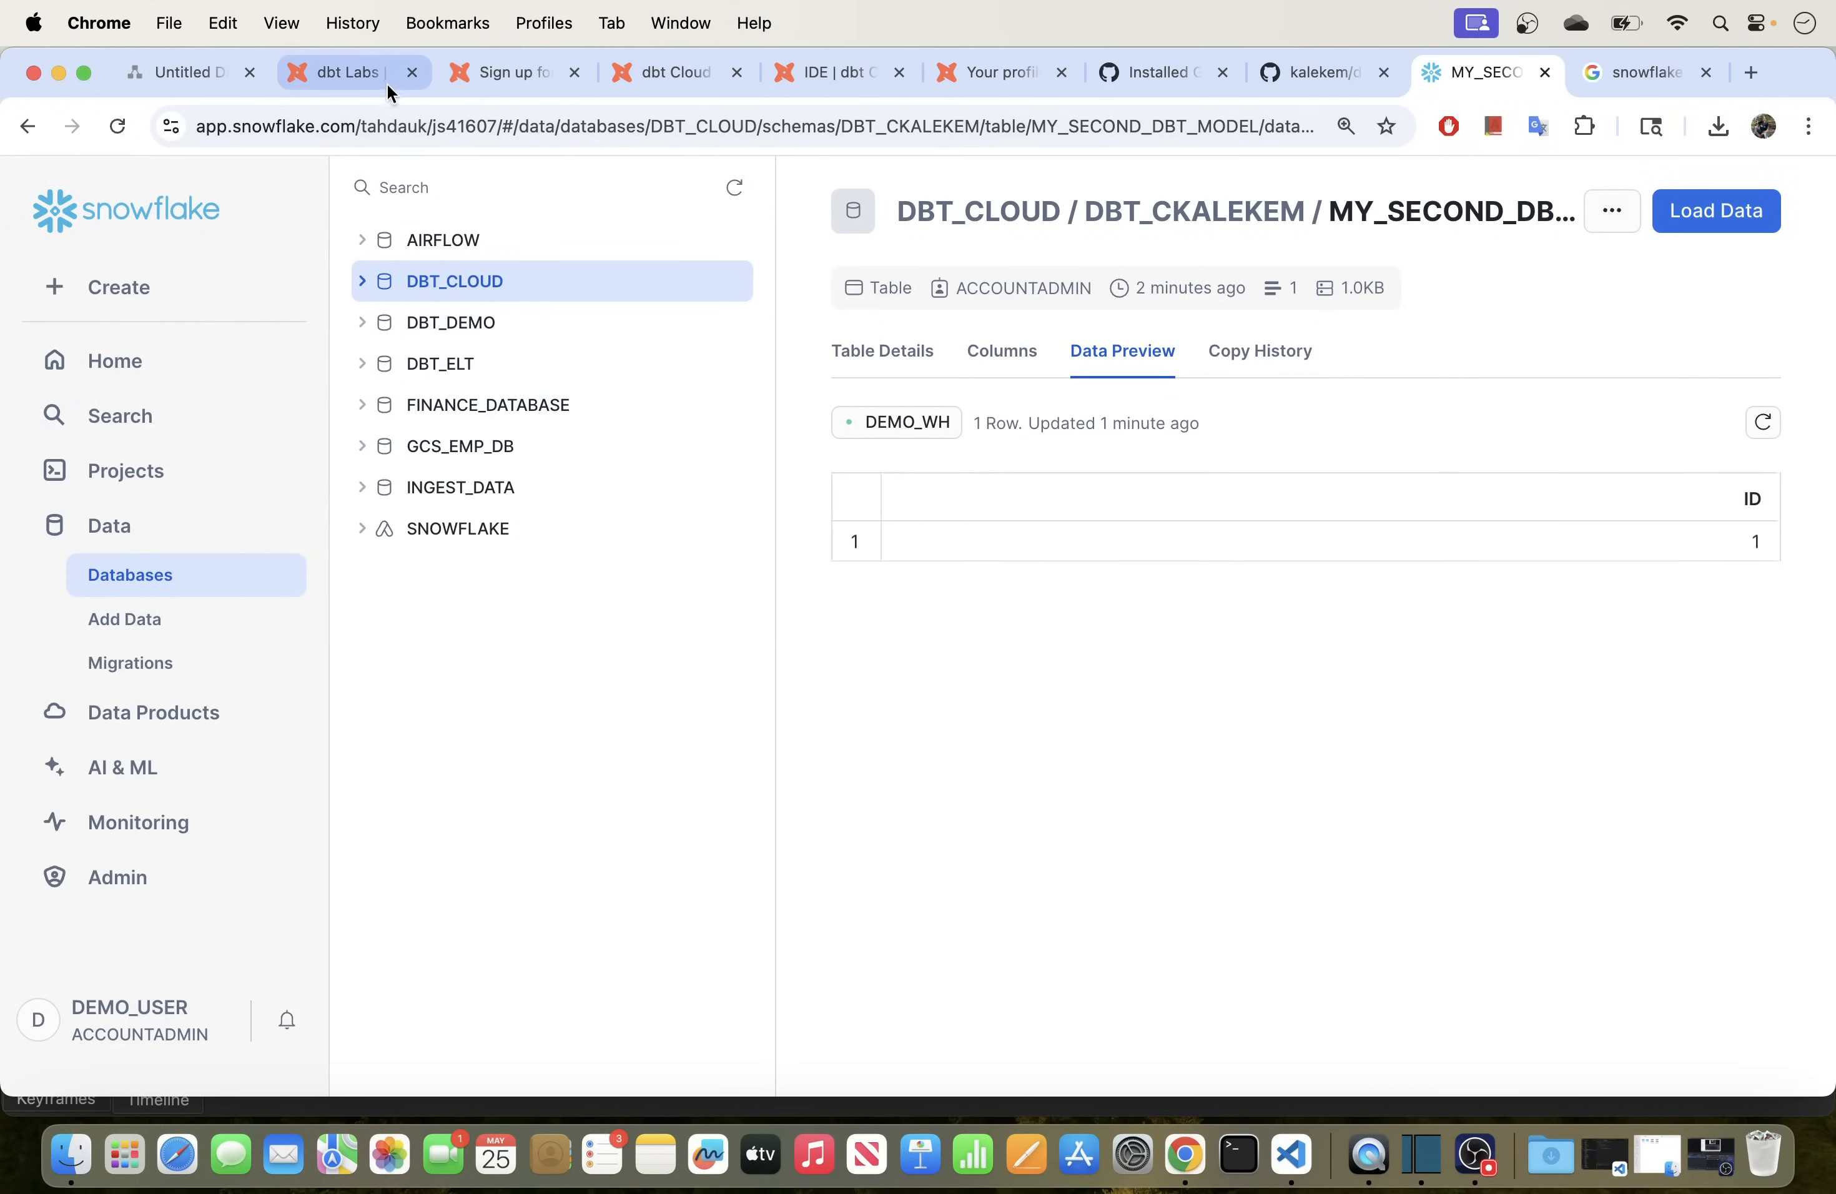
Step: Check the contents of the dbt_cloud_snowflake_repo repository on GitHub and return to the uncommitted changes in the dbt IDE
click(338, 70)
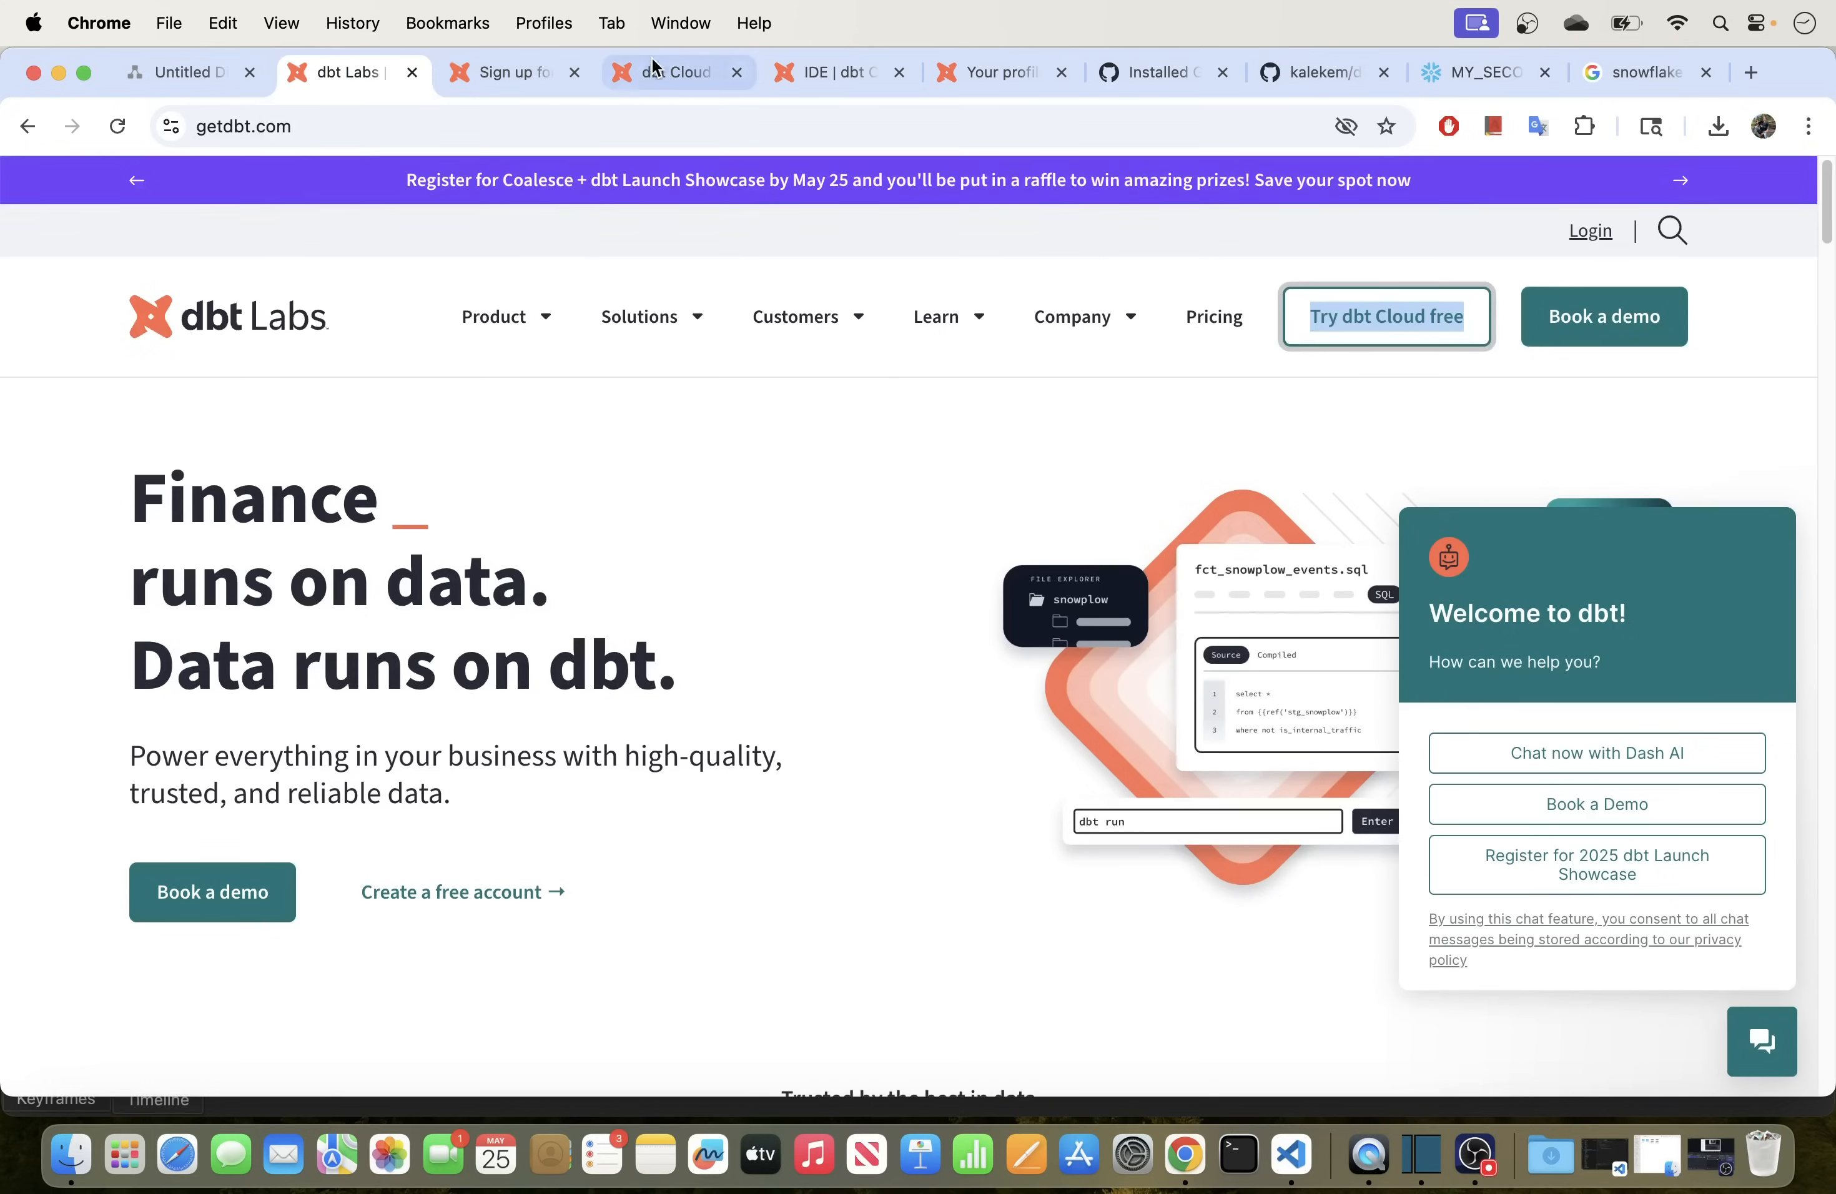
click(667, 71)
click(783, 68)
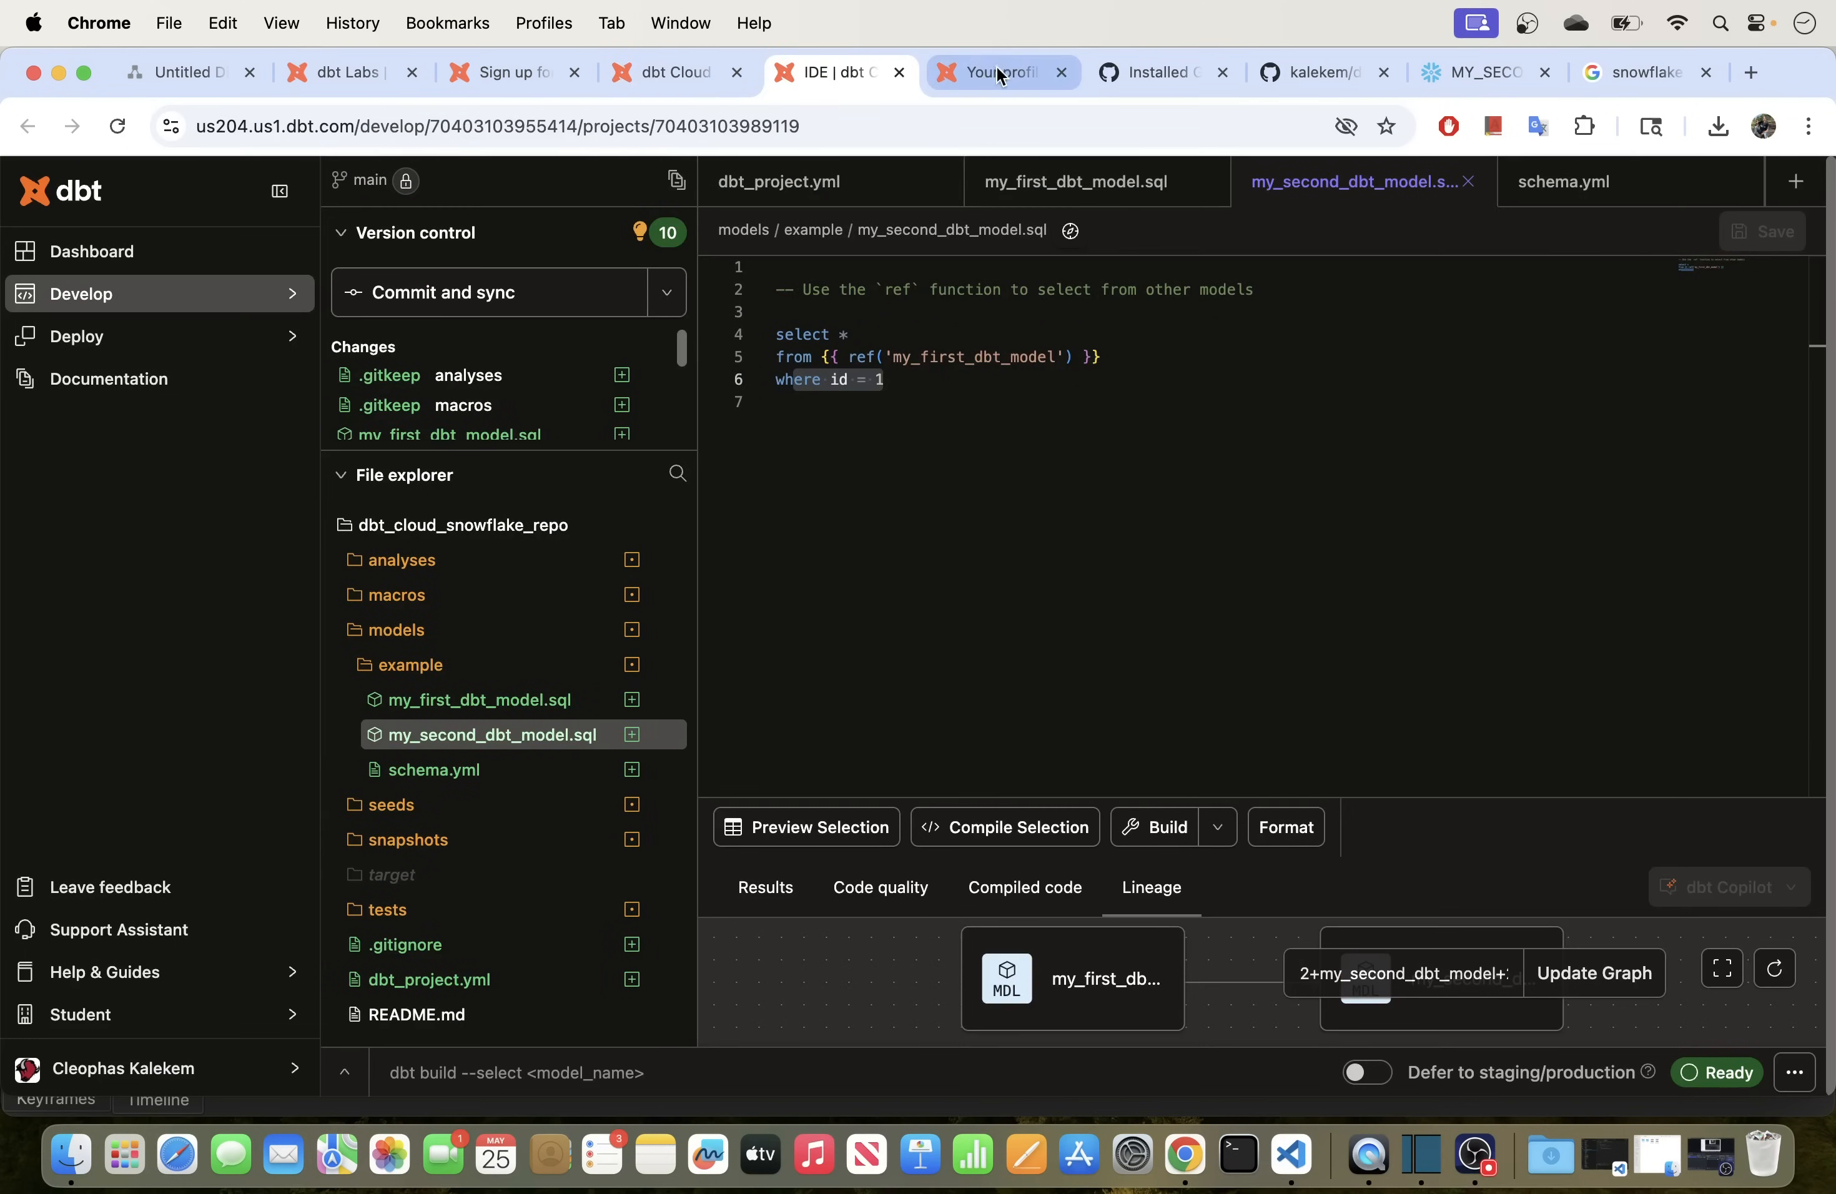
click(1303, 73)
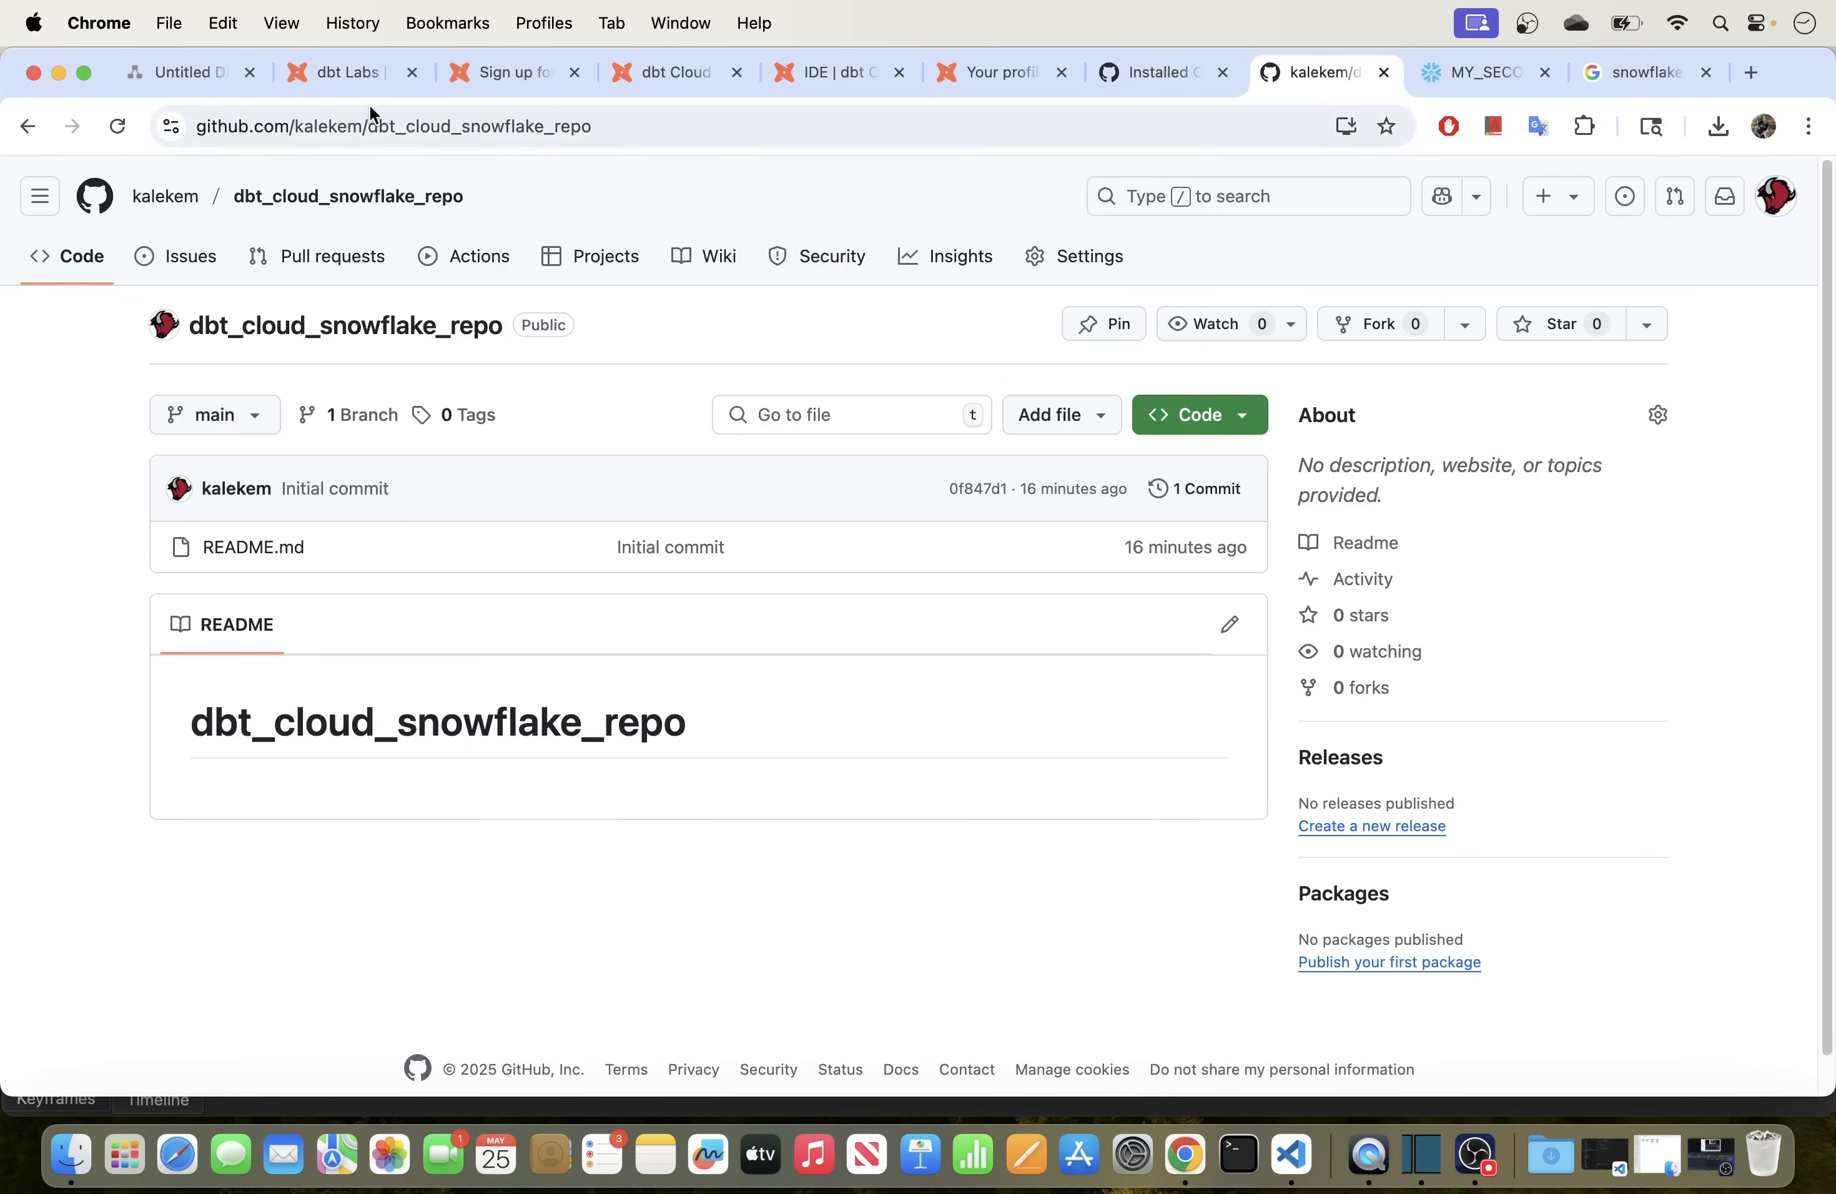
click(803, 68)
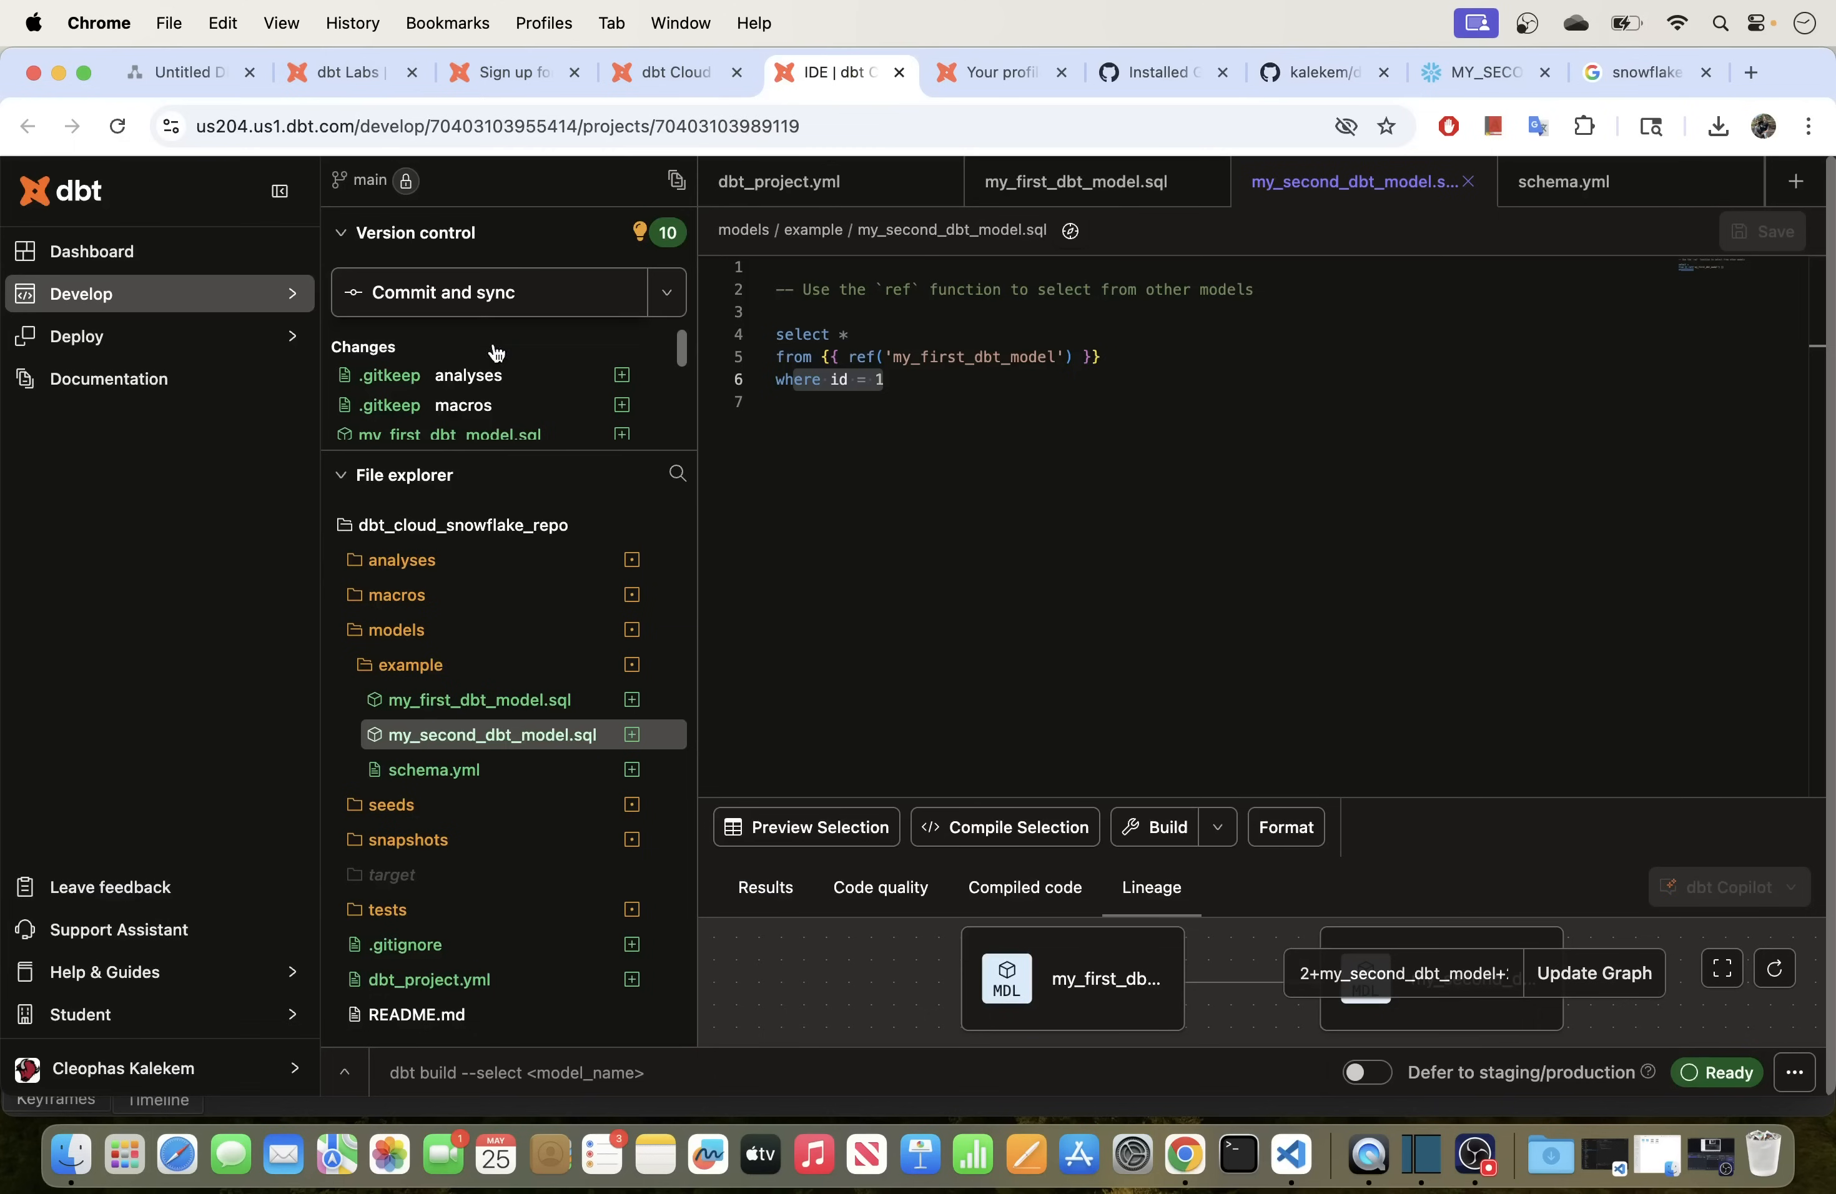